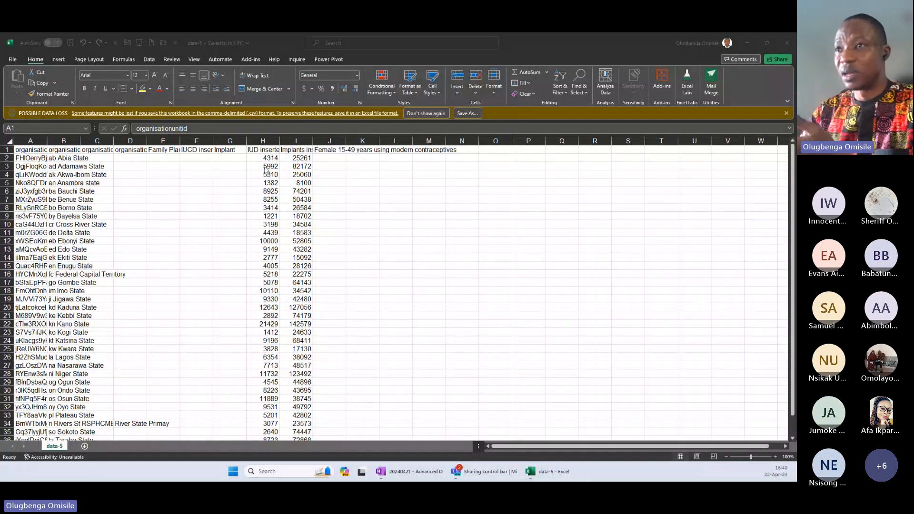
# Dismiss the data-loss warning and autofit the widths of all columns in the sheet.
pyautogui.click(16, 151)
pyautogui.click(6, 149)
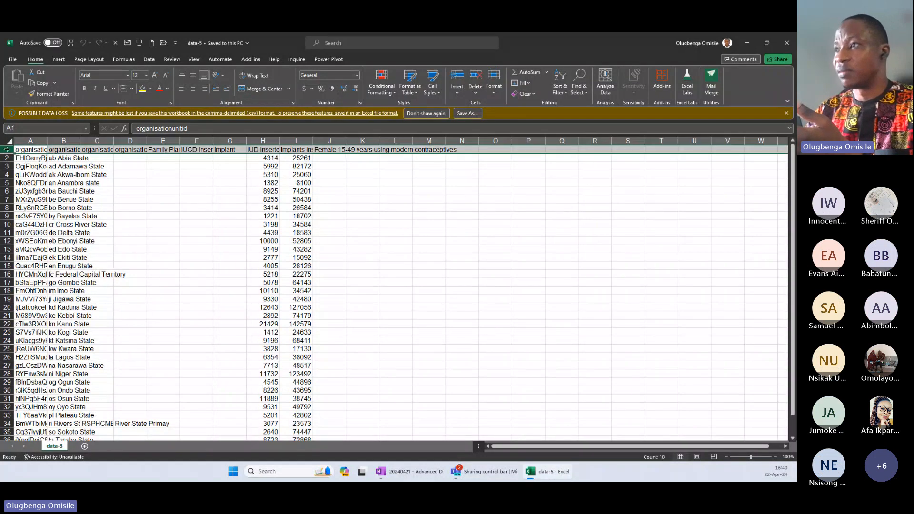
pyautogui.click(786, 112)
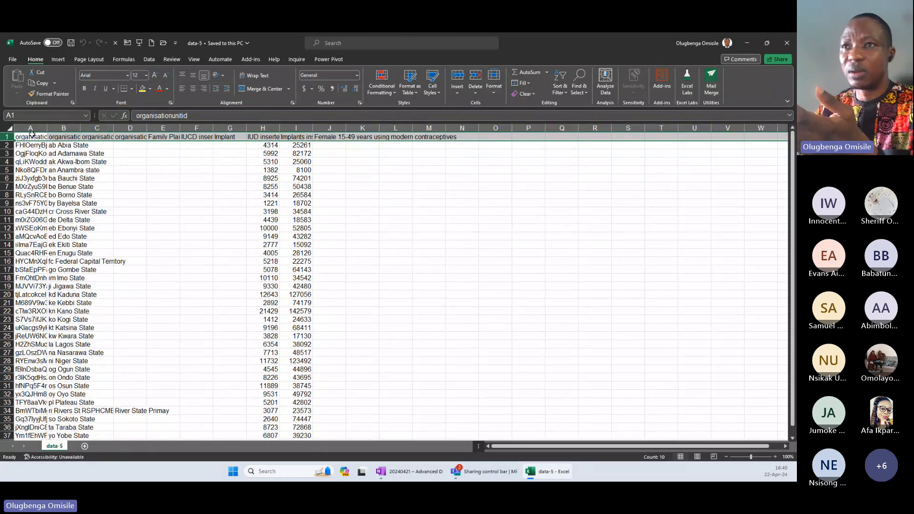
pyautogui.click(10, 129)
pyautogui.doubleClick(47, 128)
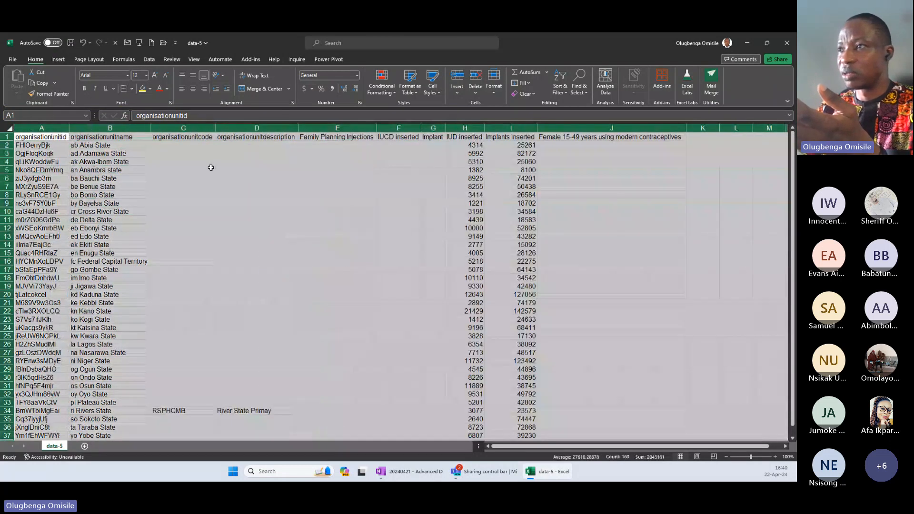
# Delete every column except organisationunitname, IUD inserted and Implants inserted.
pyautogui.click(210, 168)
pyautogui.moveTo(195, 128); pyautogui.dragTo(423, 128)
pyautogui.hotkey('ctrl', '-')
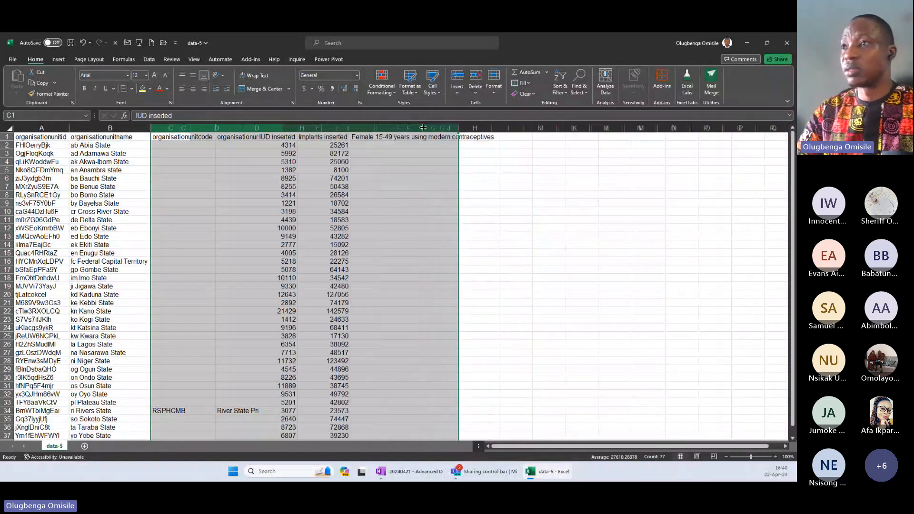
pyautogui.click(318, 128)
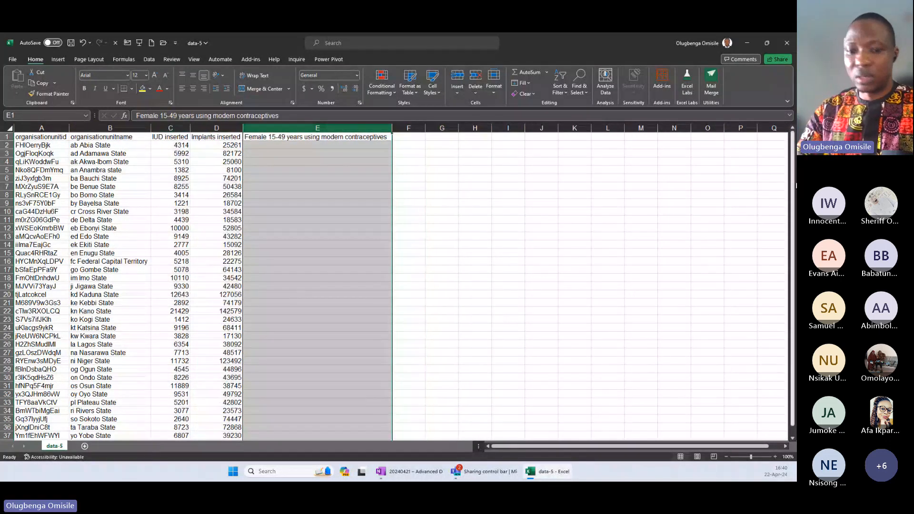
pyautogui.hotkey('ctrl', '-')
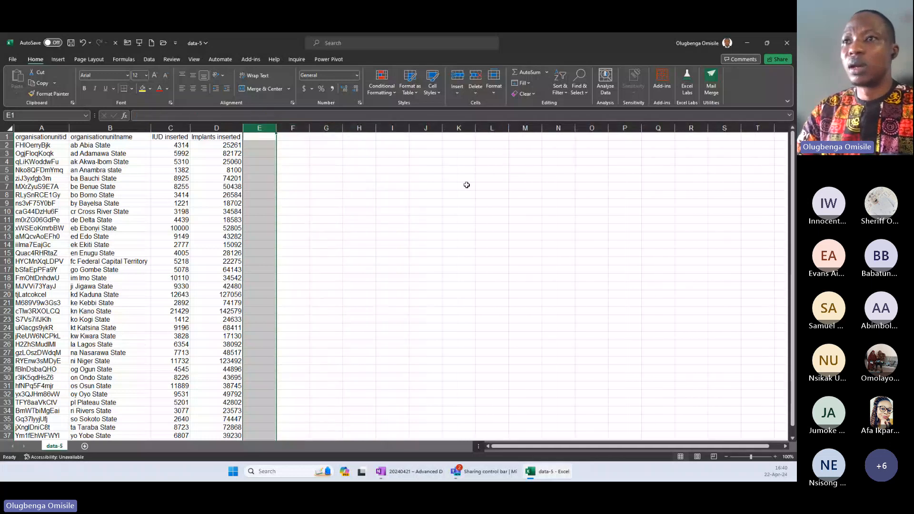
pyautogui.click(53, 127)
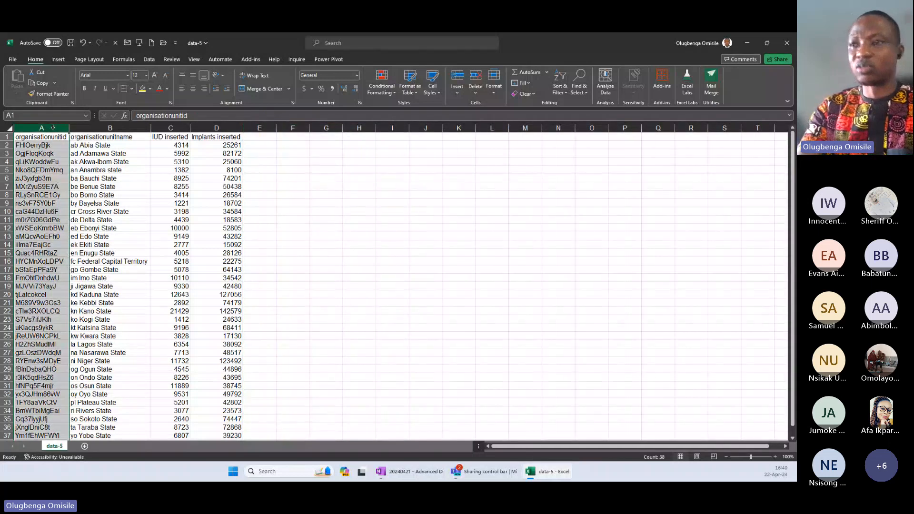
pyautogui.hotkey('ctrl', '-')
pyautogui.click(162, 204)
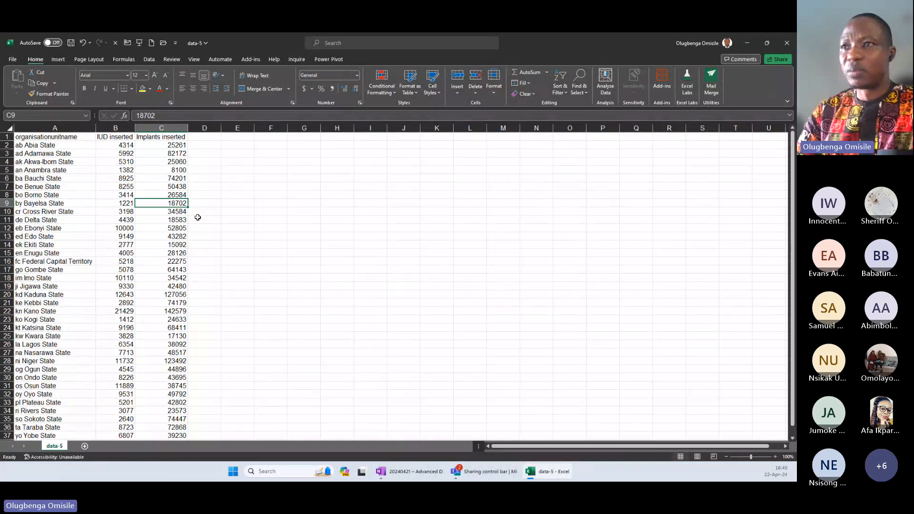
# Label cell G2 "Total IUD" and sum the IUD inserted values B2:B38 in H2.
pyautogui.click(121, 150)
pyautogui.click(120, 145)
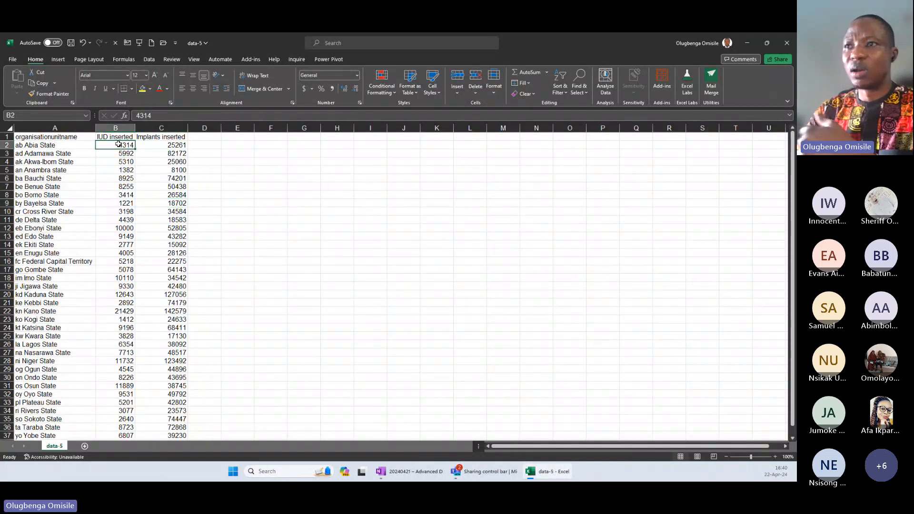
pyautogui.click(303, 146)
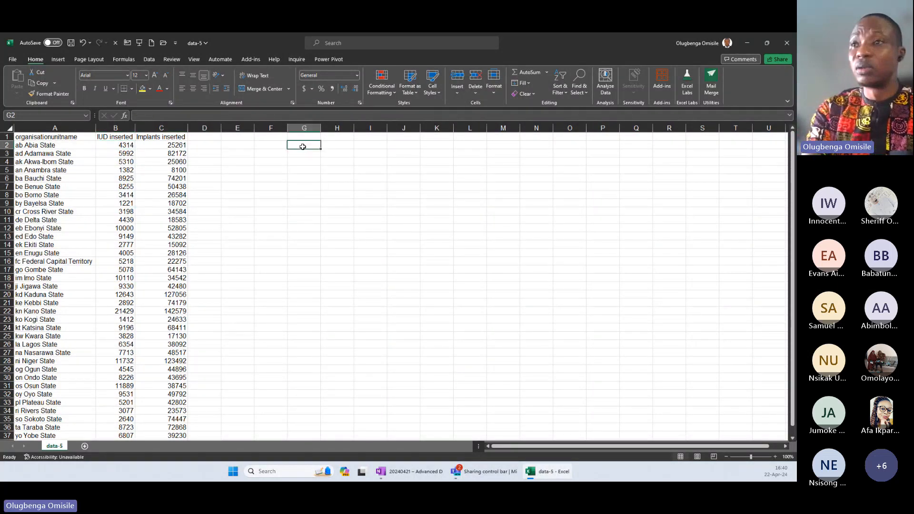
pyautogui.write('Total')
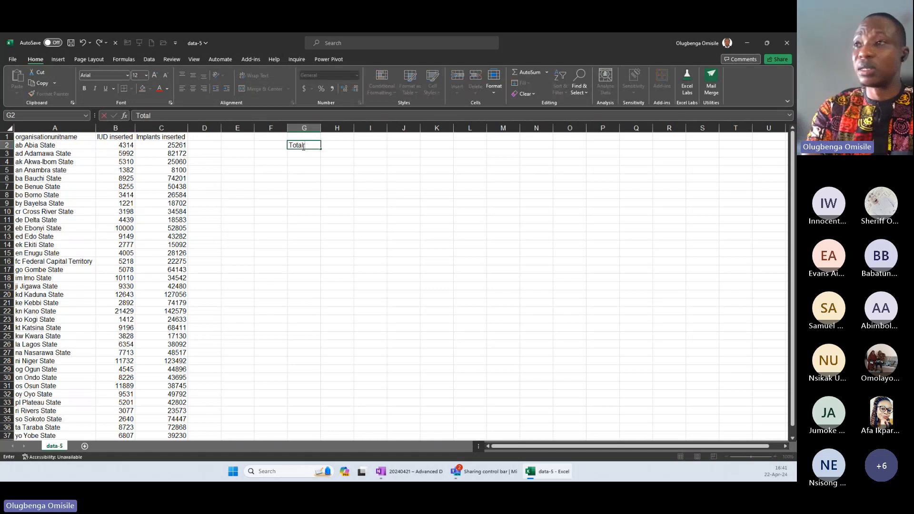
pyautogui.write(' IUD')
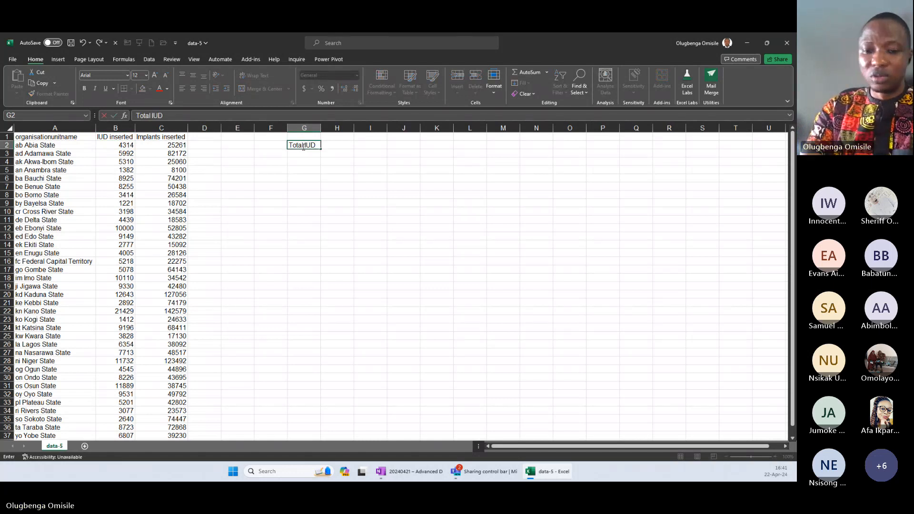
pyautogui.press('Tab')
pyautogui.write('=')
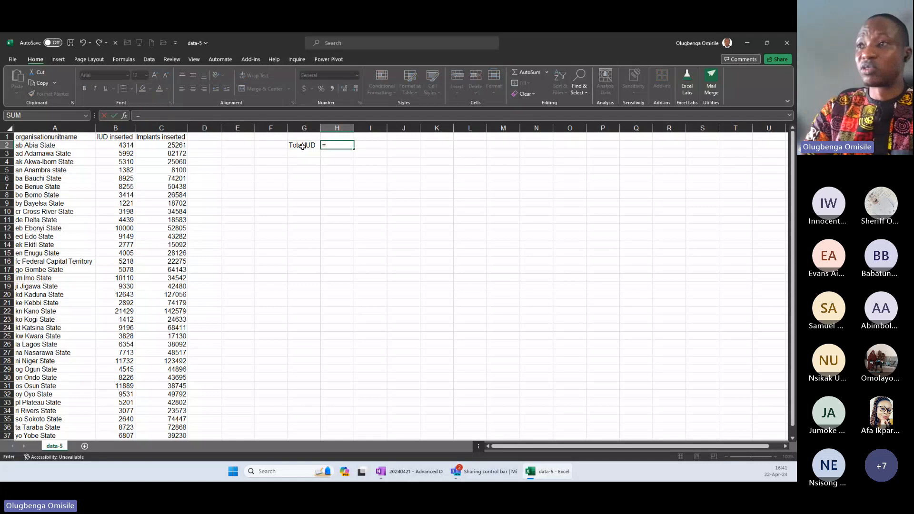
pyautogui.write('SUM(')
pyautogui.click(111, 144)
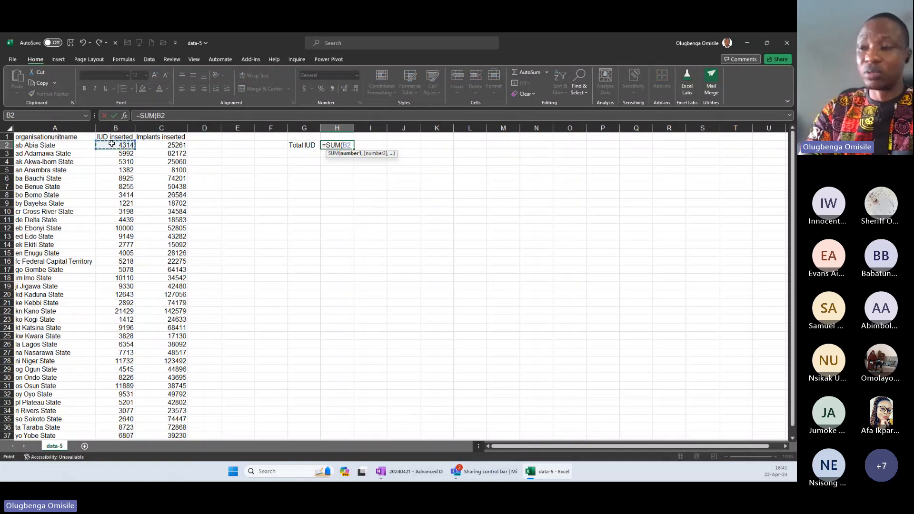
pyautogui.hotkey('ctrl', 'shift', 'Down')
pyautogui.press('Return')
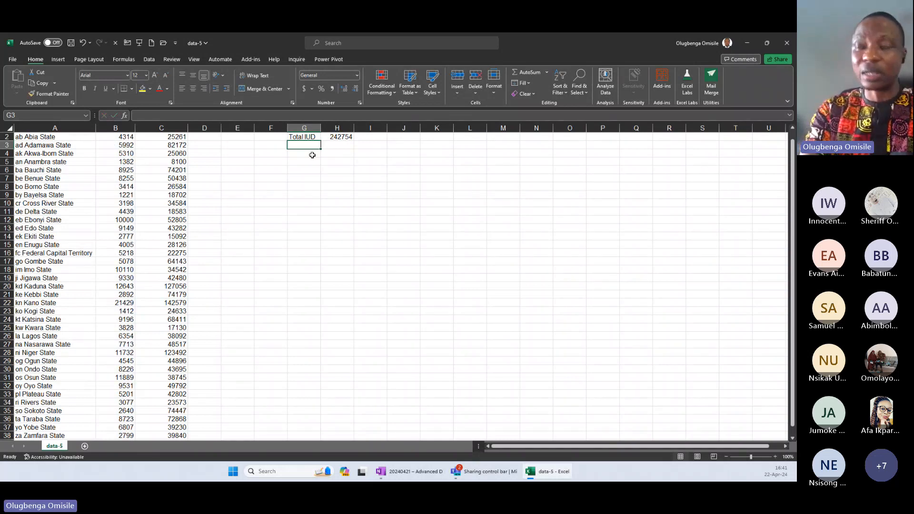
# Label cell G3 "Average" and calculate the average of the IUD values B2:B38 in H3.
pyautogui.write('Average')
pyautogui.press('Tab')
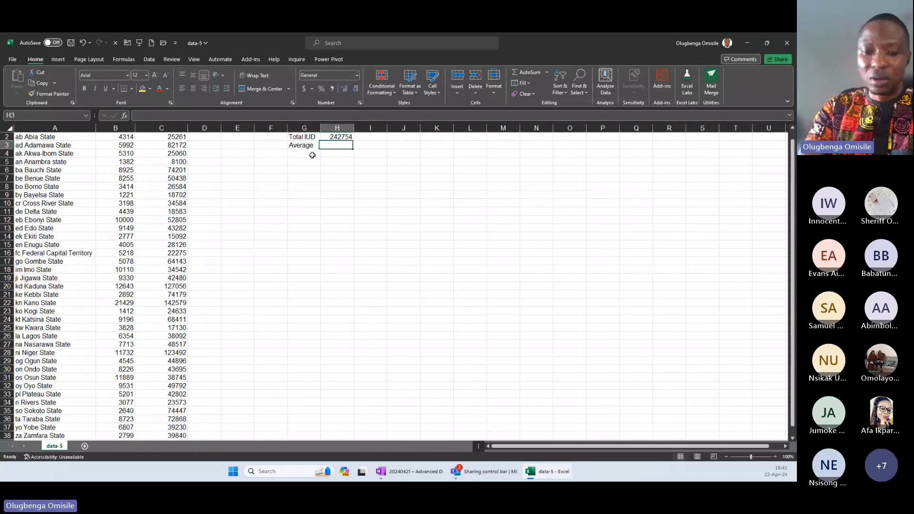
pyautogui.write('=AVERAGE(')
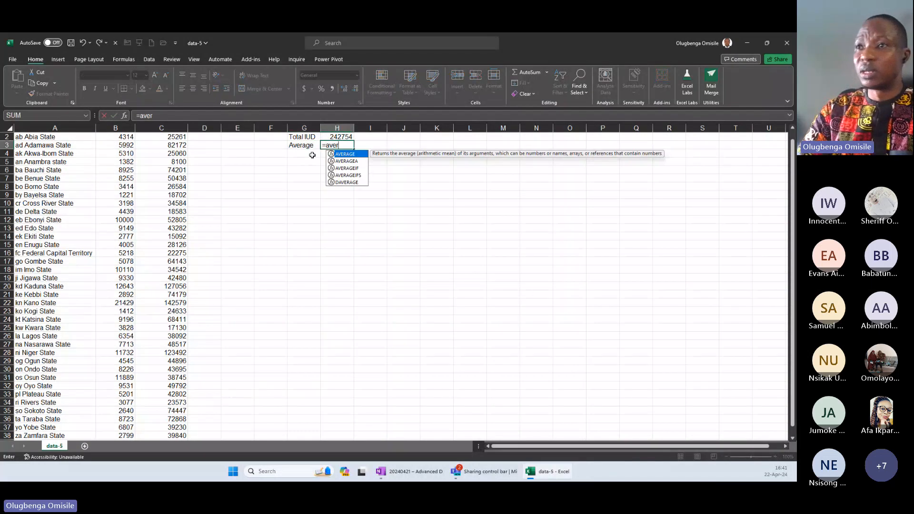
pyautogui.click(118, 138)
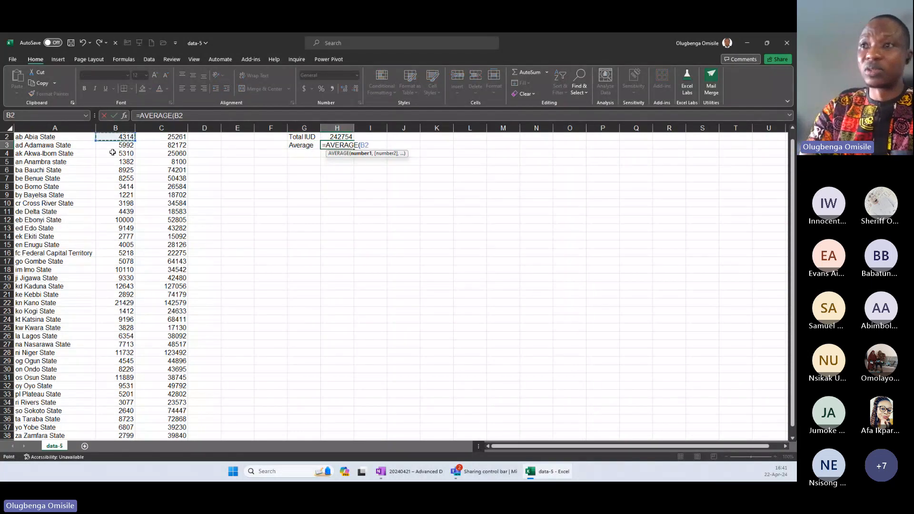
pyautogui.scroll(1, 113, 147)
pyautogui.hotkey('ctrl', 'shift', 'Down')
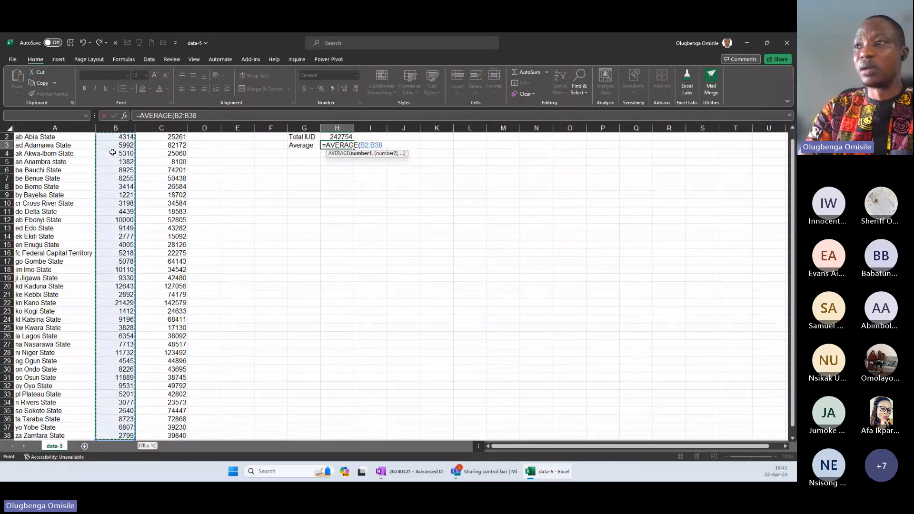
pyautogui.press('Return')
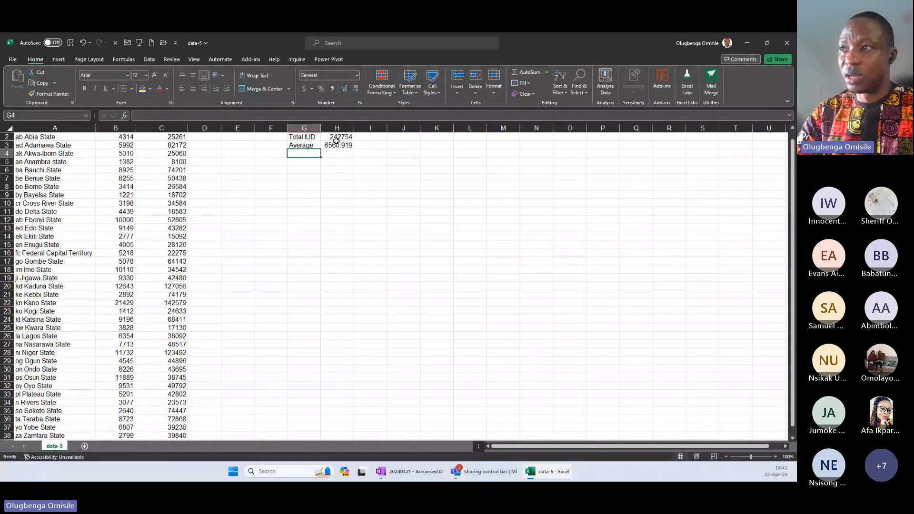
# Format the total and average in H2:H3 with thousands separators and no decimal places.
pyautogui.moveTo(337, 139); pyautogui.dragTo(338, 145)
pyautogui.click(331, 88)
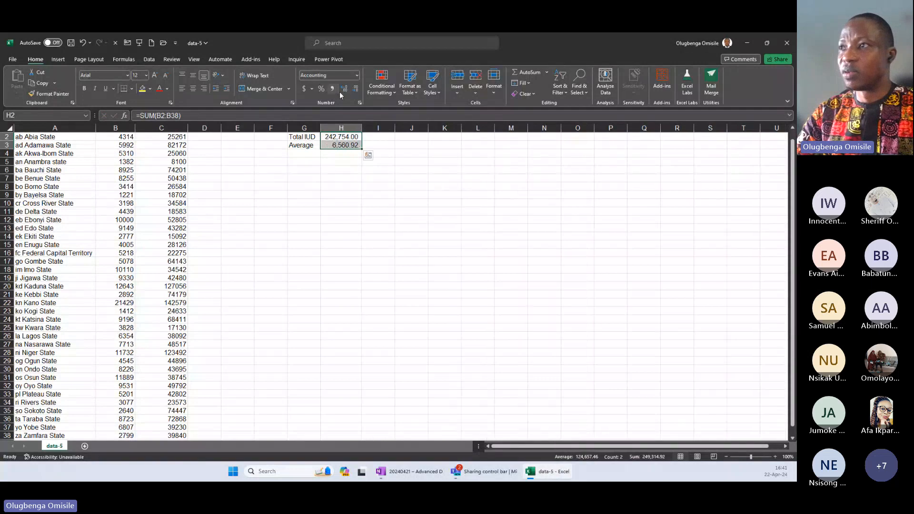
pyautogui.click(355, 88)
pyautogui.click(354, 88)
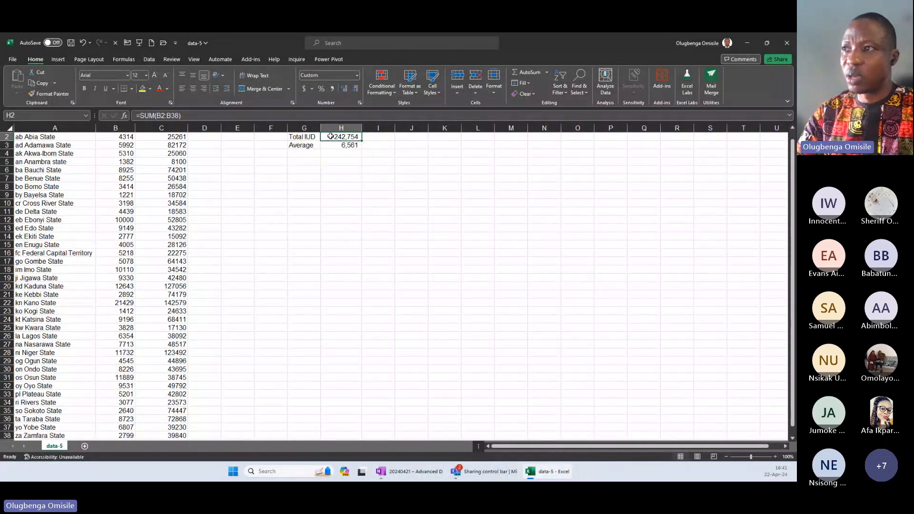
# Examine the cell range referenced by the Total IUD formula in H2.
pyautogui.doubleClick(344, 137)
pyautogui.moveTo(344, 137); pyautogui.dragTo(365, 137)
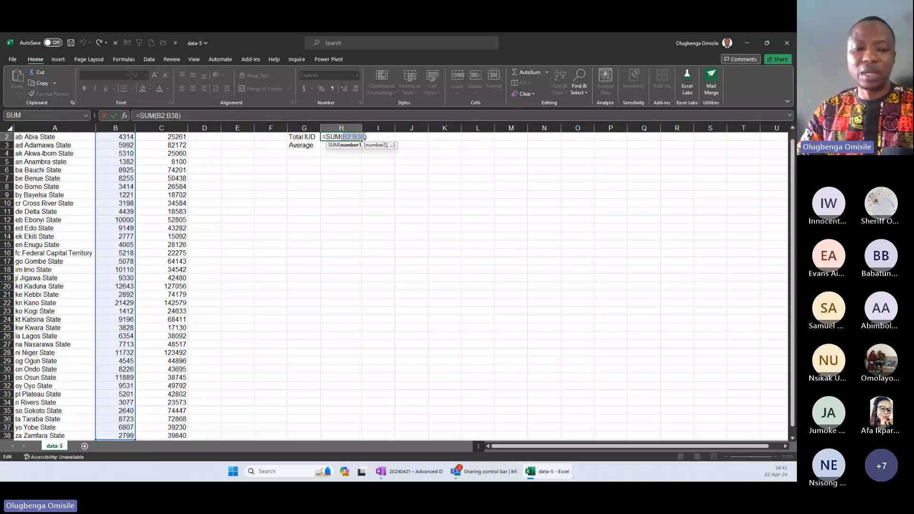
pyautogui.press('Escape')
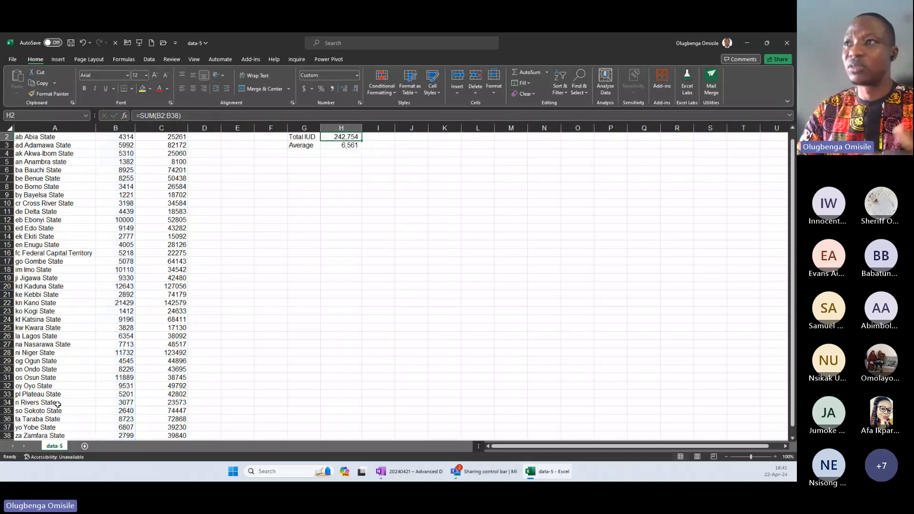
pyautogui.click(12, 59)
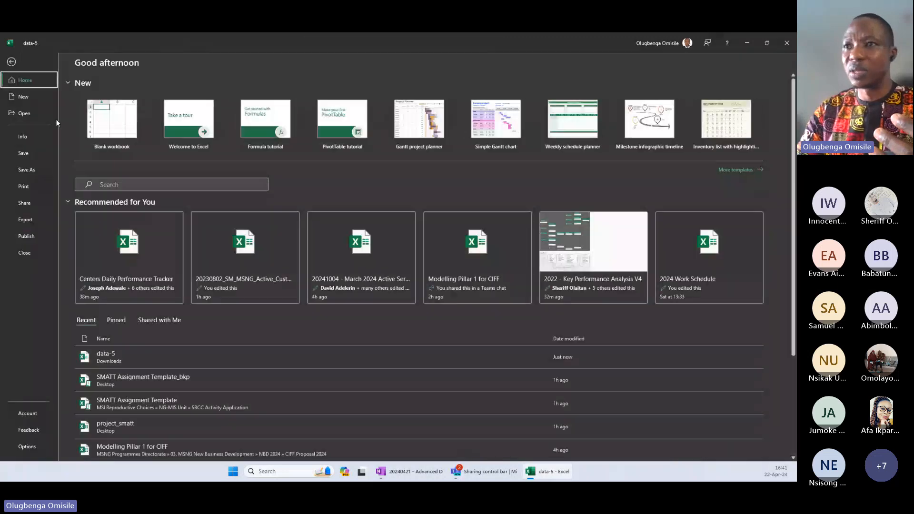
pyautogui.click(24, 137)
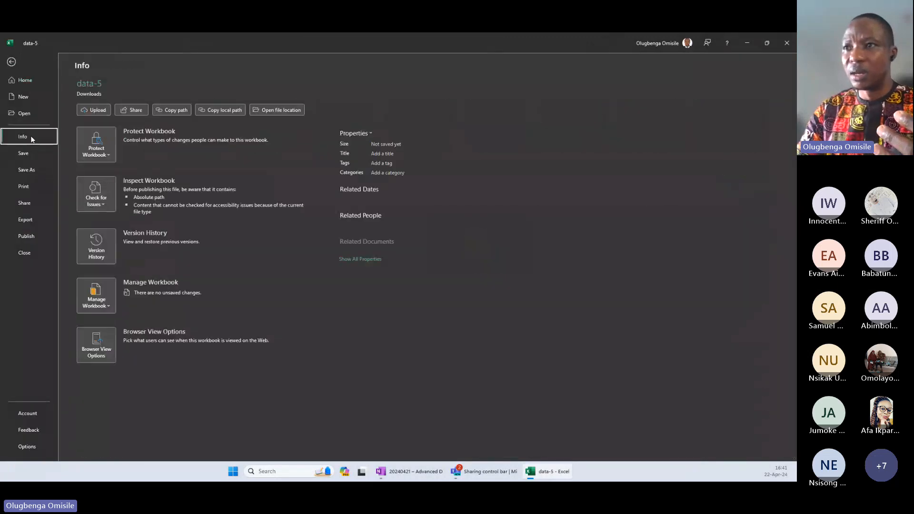
pyautogui.click(22, 63)
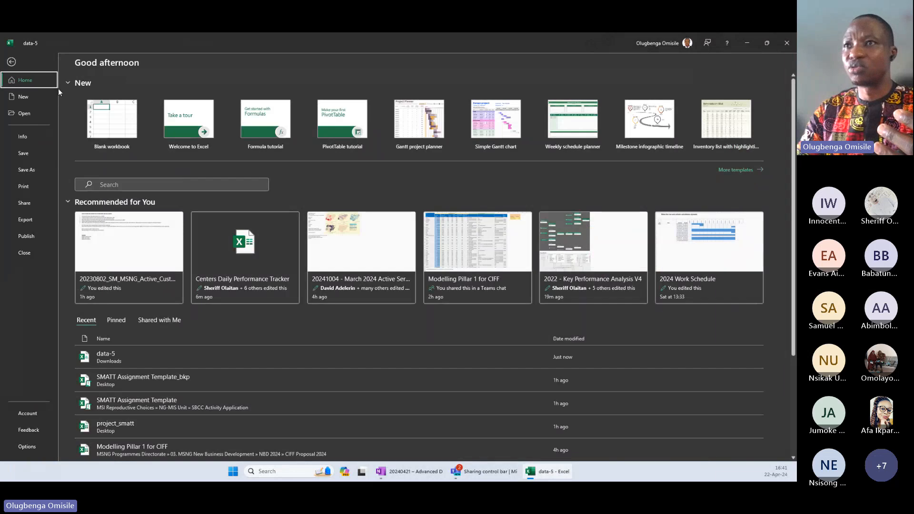
pyautogui.click(19, 63)
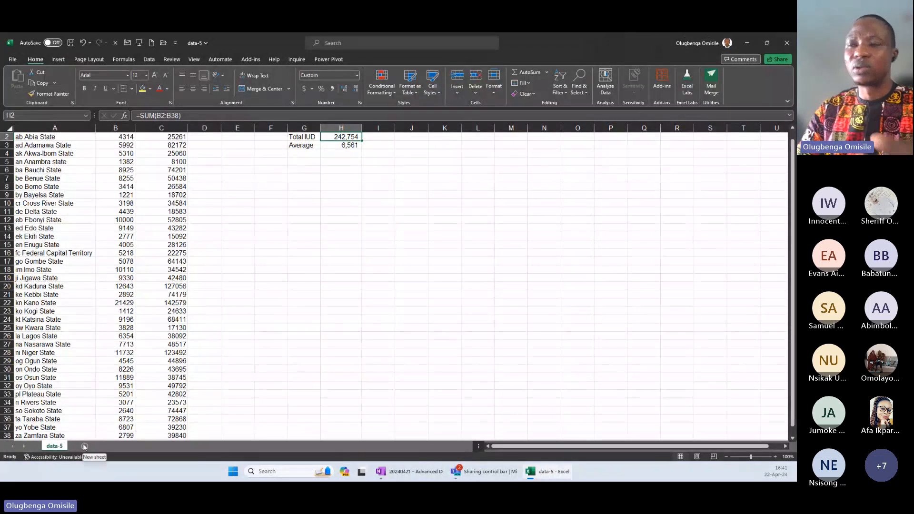
# Add a new worksheet and enter the label "Total Implant" in cell B2.
pyautogui.click(85, 447)
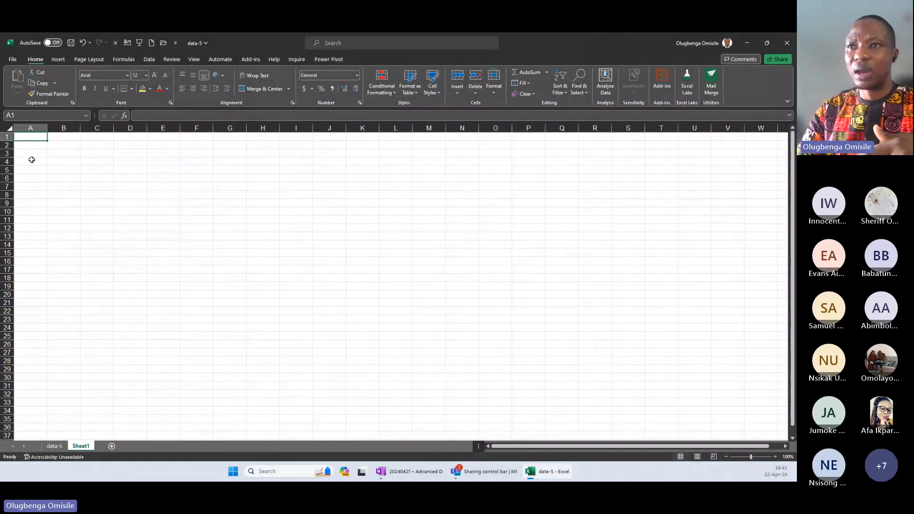
pyautogui.click(61, 147)
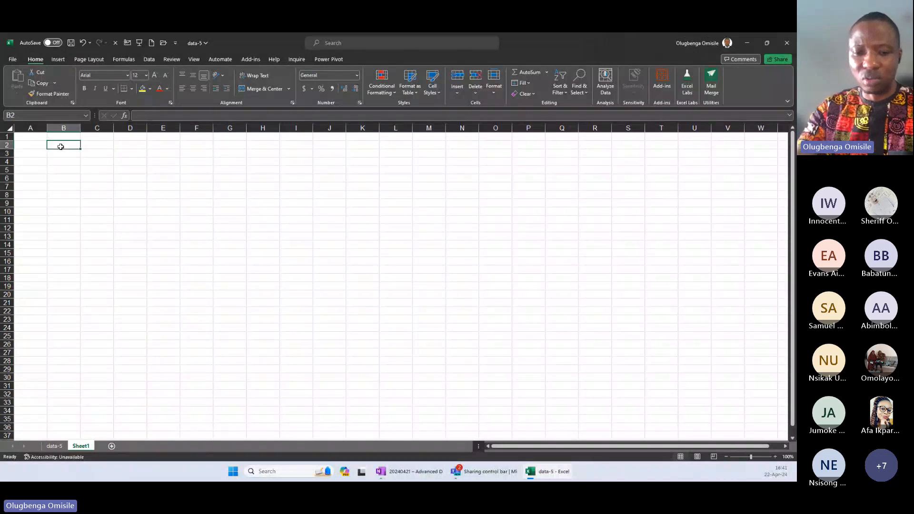
pyautogui.write('Total')
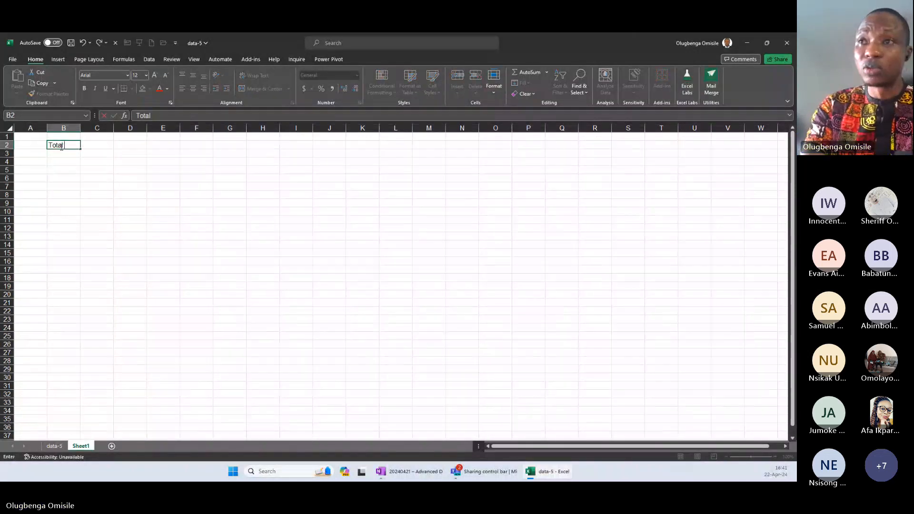
pyautogui.write(' Implan')
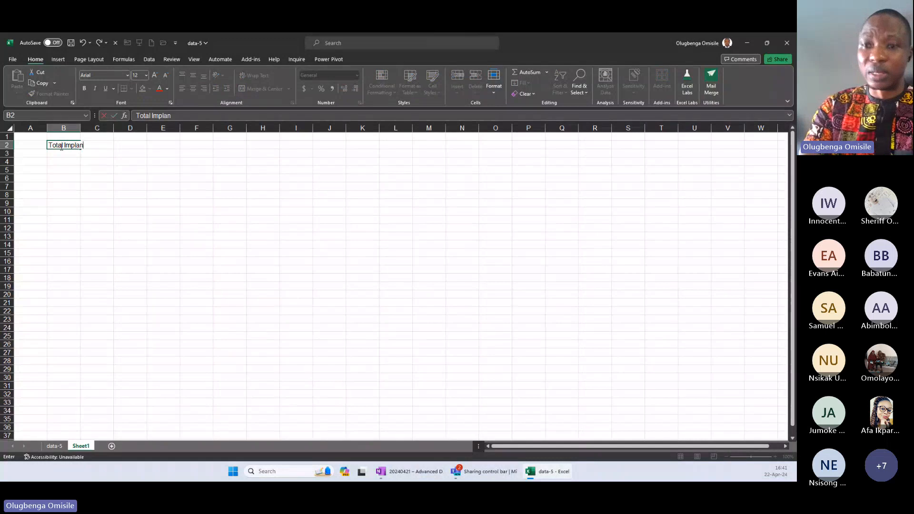
pyautogui.press('Tab')
pyautogui.click(61, 147)
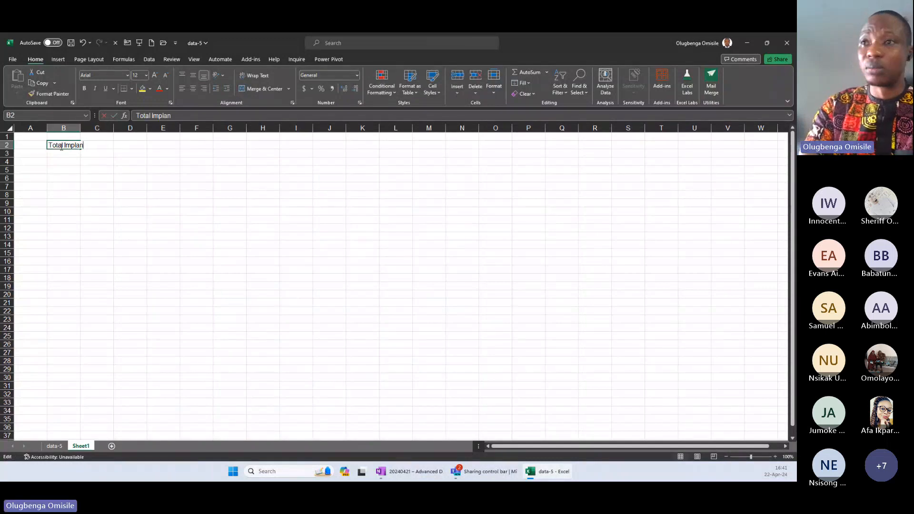
pyautogui.press('F2')
pyautogui.write('t')
pyautogui.press('Tab')
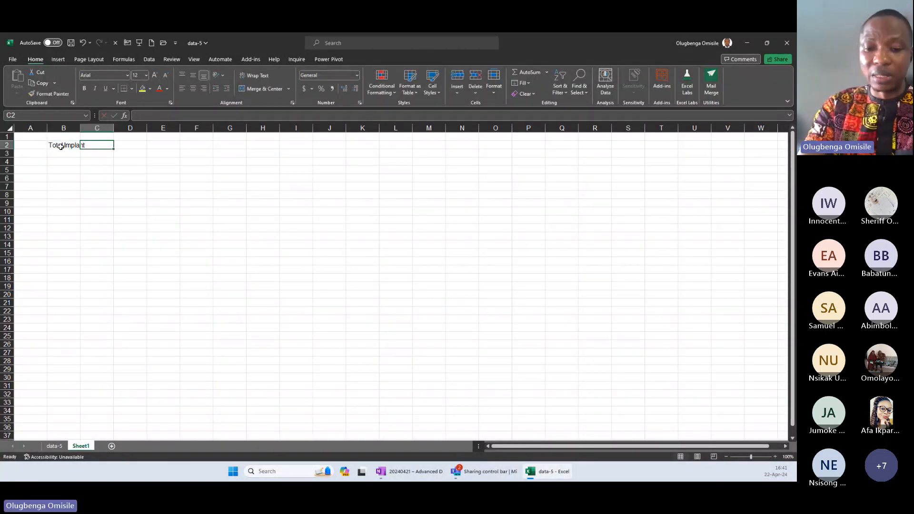
# Calculate the implant total in C2 of Sheet1 by summing C2:C38 from the data-5 sheet.
pyautogui.write('=sum')
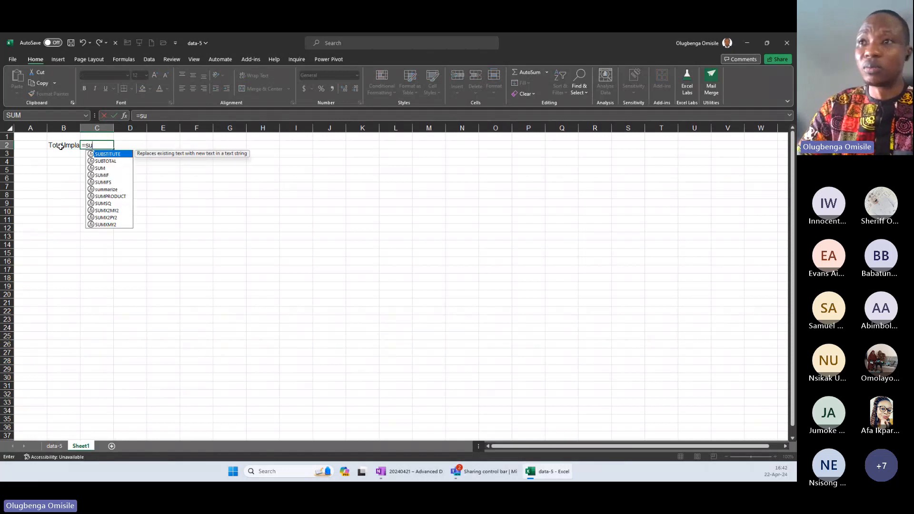
pyautogui.press('Tab')
pyautogui.click(54, 446)
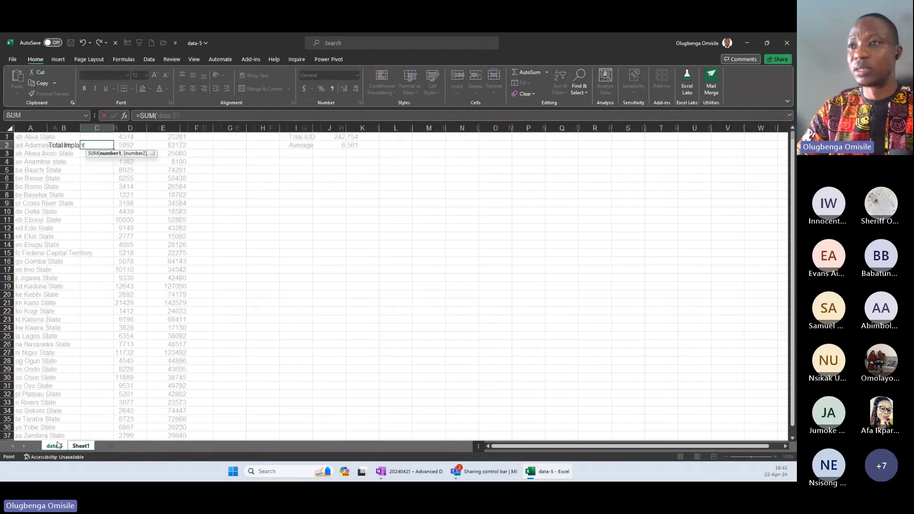
pyautogui.click(170, 194)
pyautogui.hotkey('ctrl', 'Up')
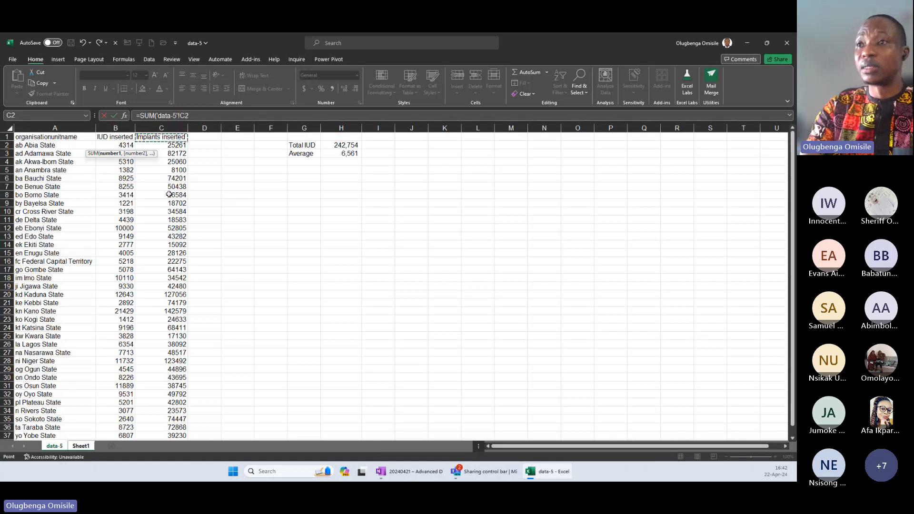
pyautogui.press('Down')
pyautogui.hotkey('ctrl', 'shift', 'Down')
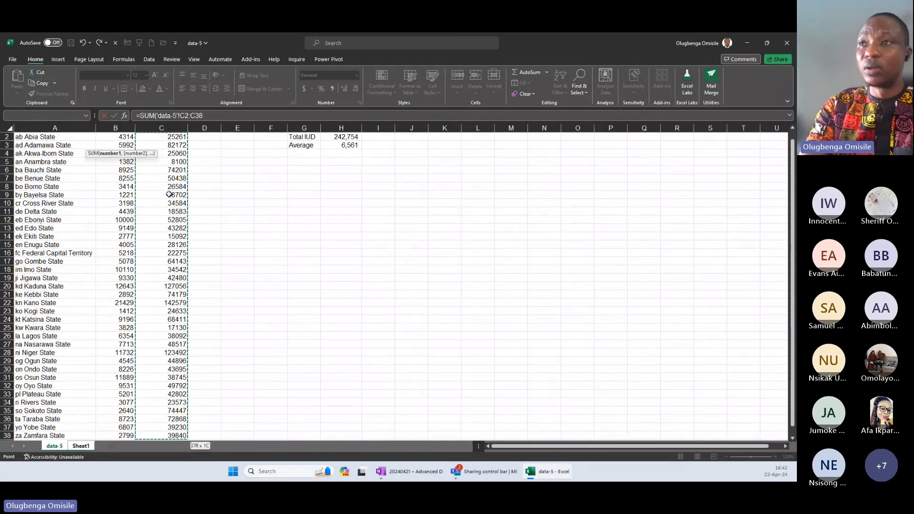
pyautogui.press('Return')
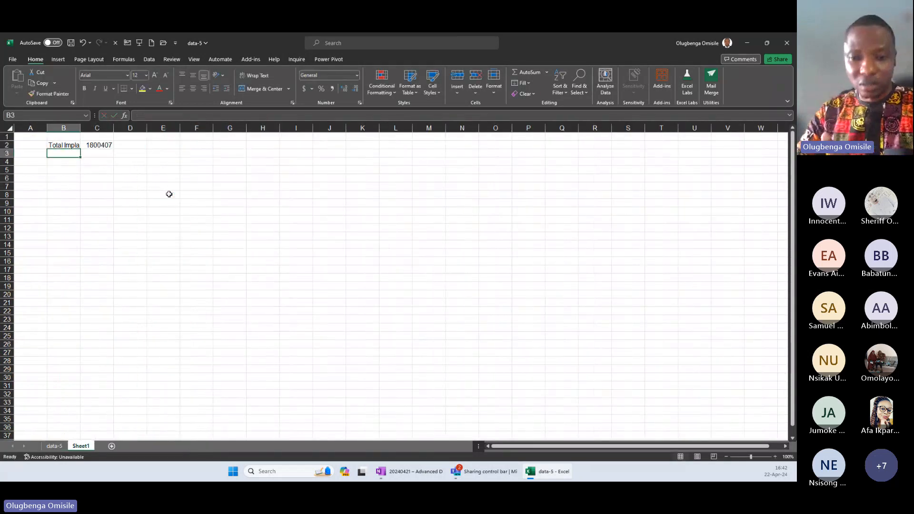
# Examine the data-5 sheet reference inside the Total Implant formula in C2.
pyautogui.click(108, 148)
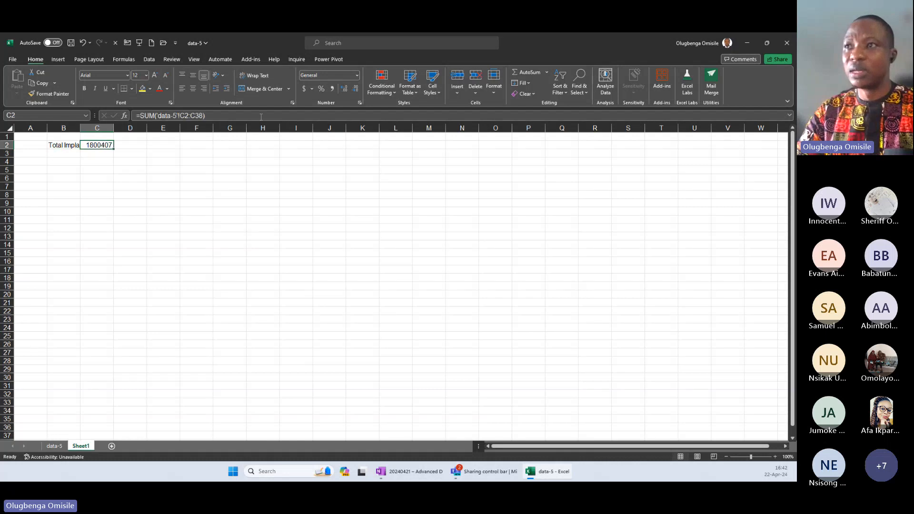
pyautogui.click(261, 117)
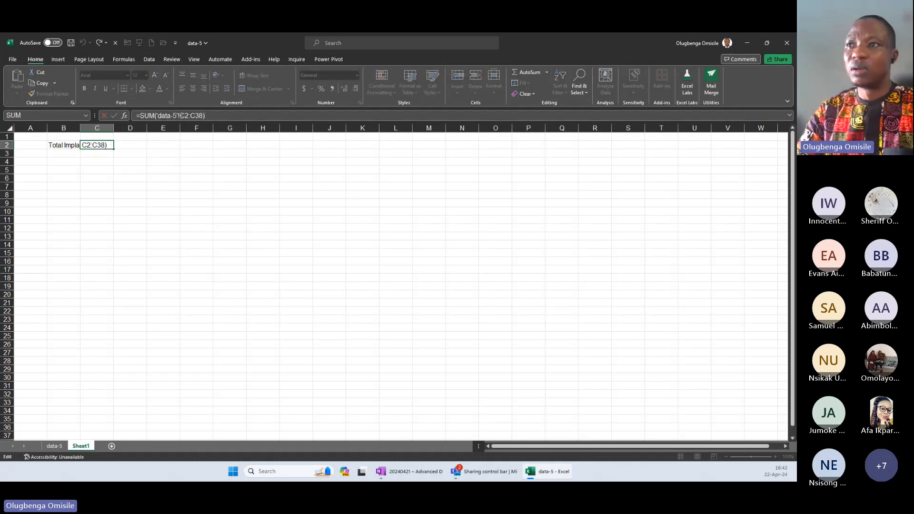
pyautogui.moveTo(180, 116)
pyautogui.mouseDown()
pyautogui.moveTo(204, 116)
pyautogui.moveTo(158, 115)
pyautogui.moveTo(181, 116)
pyautogui.mouseUp()
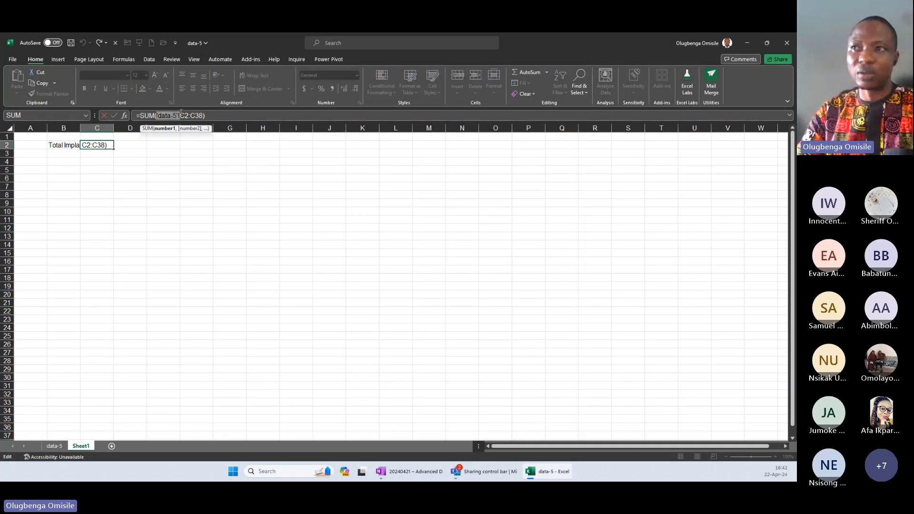
pyautogui.click(219, 115)
pyautogui.press('Escape')
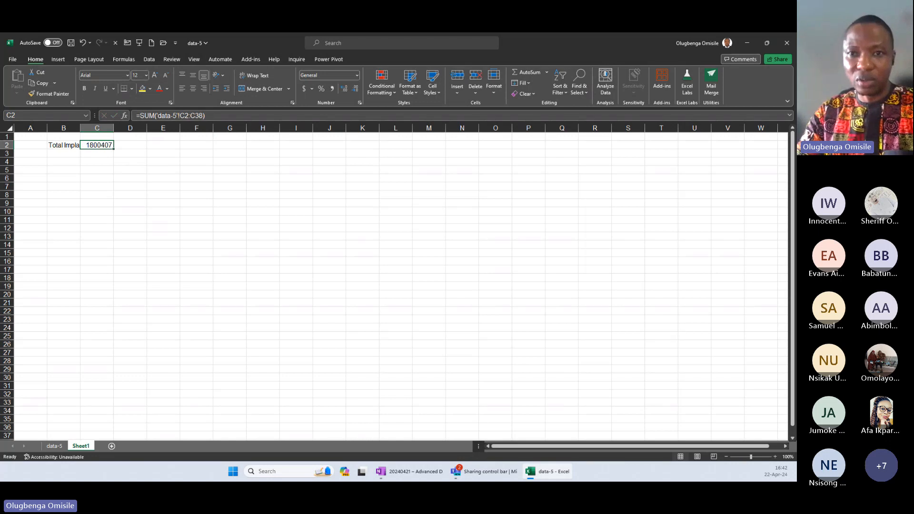
# Return to the data-5 sheet and review the organisation unit, IUD inserted and Implants inserted columns.
pyautogui.hotkey('ctrl', 'n')
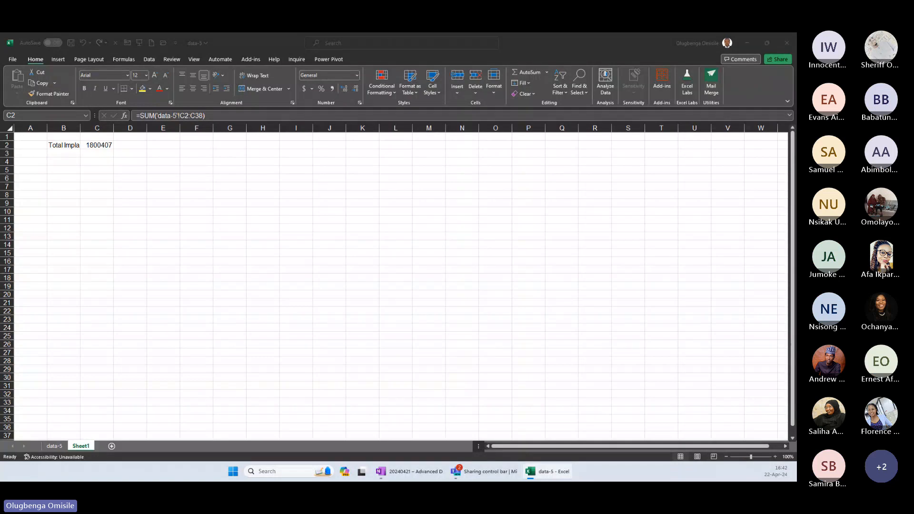
pyautogui.click(54, 448)
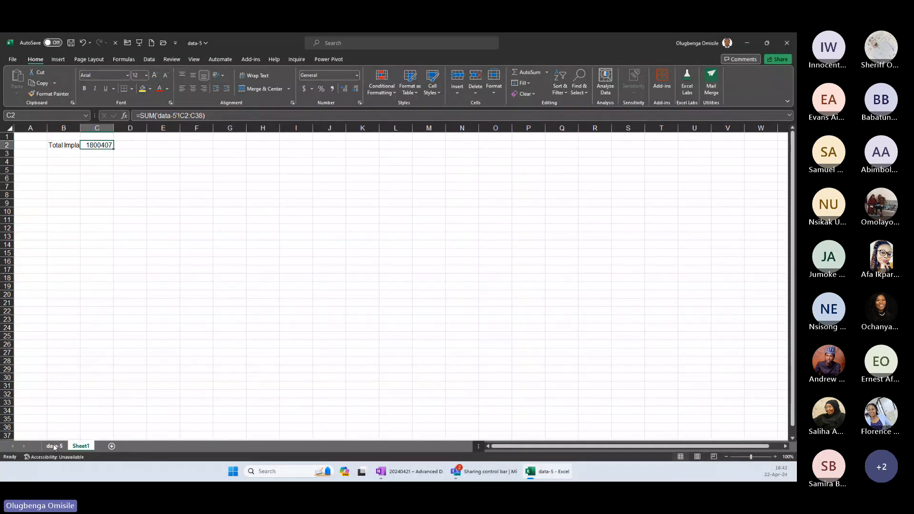
pyautogui.click(53, 446)
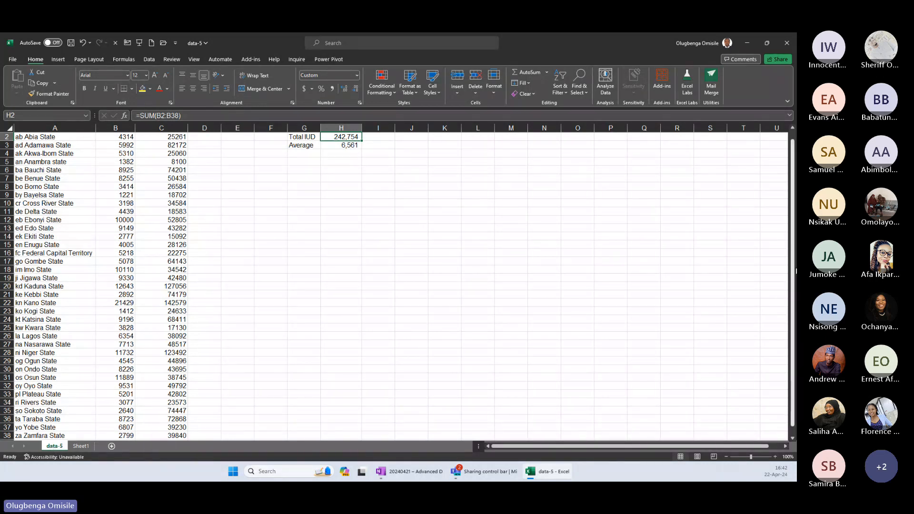
pyautogui.scroll(1, 761, 321)
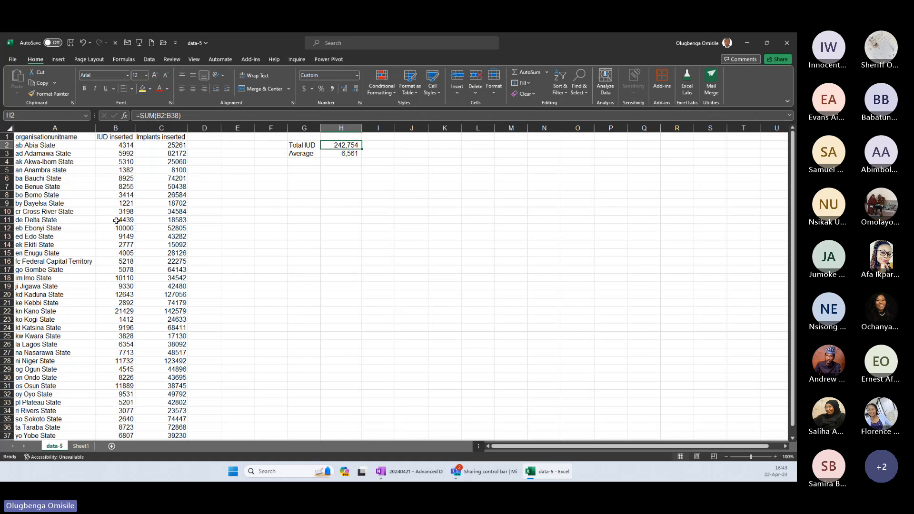
pyautogui.click(41, 138)
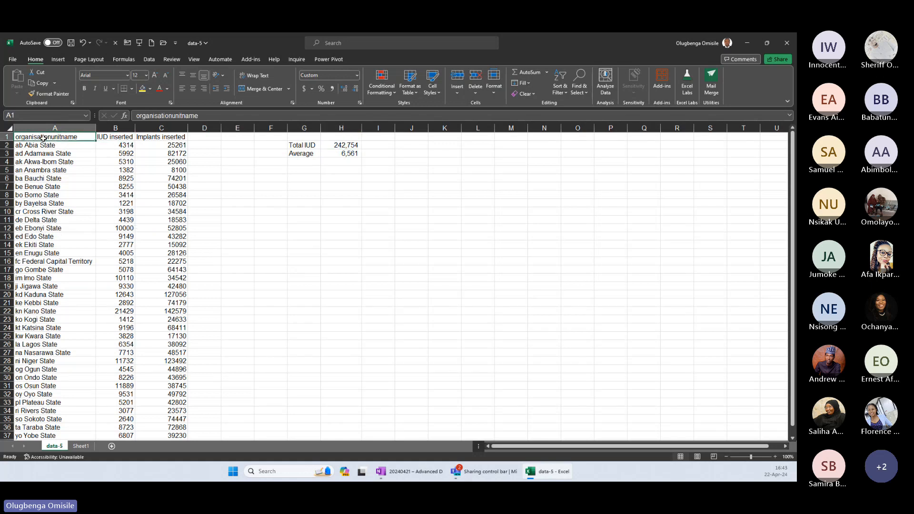
pyautogui.moveTo(43, 154); pyautogui.dragTo(43, 336)
pyautogui.moveTo(123, 146); pyautogui.dragTo(121, 367)
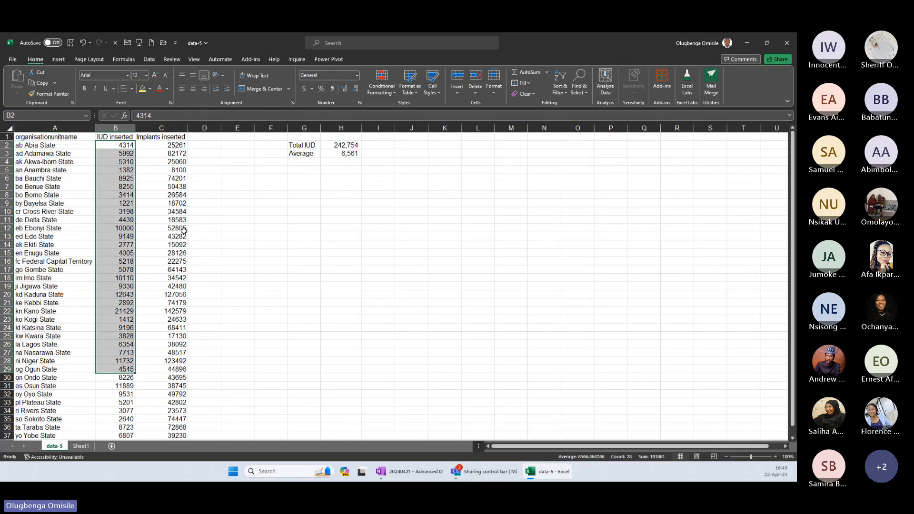
pyautogui.moveTo(170, 145); pyautogui.dragTo(157, 354)
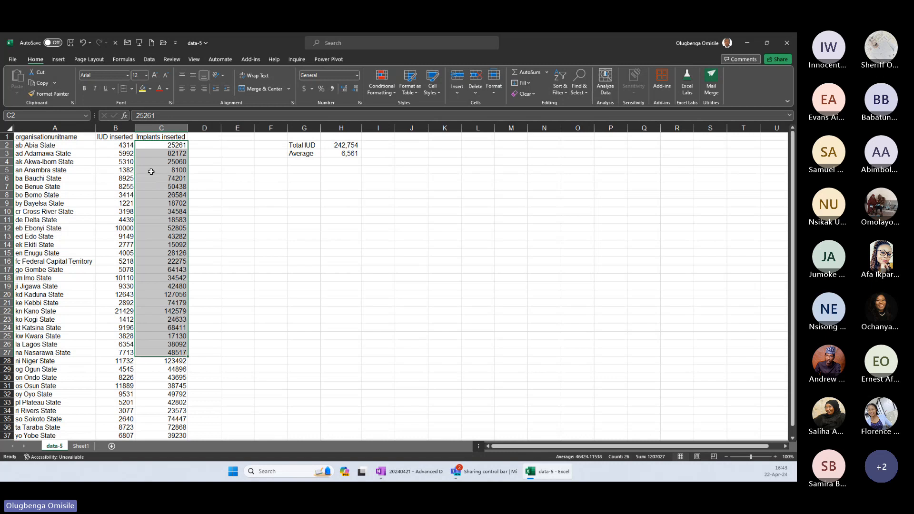
# Rename the column header in A1 to "State".
pyautogui.click(72, 141)
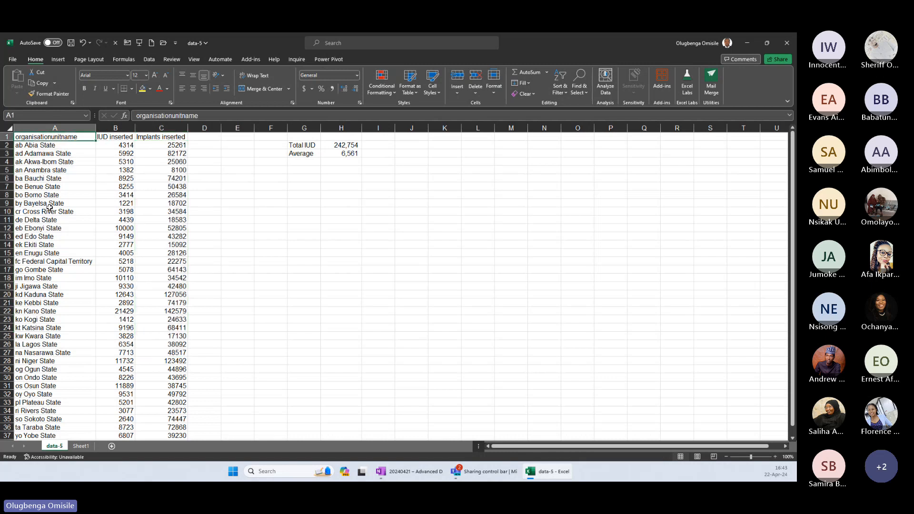
pyautogui.write('State')
pyautogui.press('Tab')
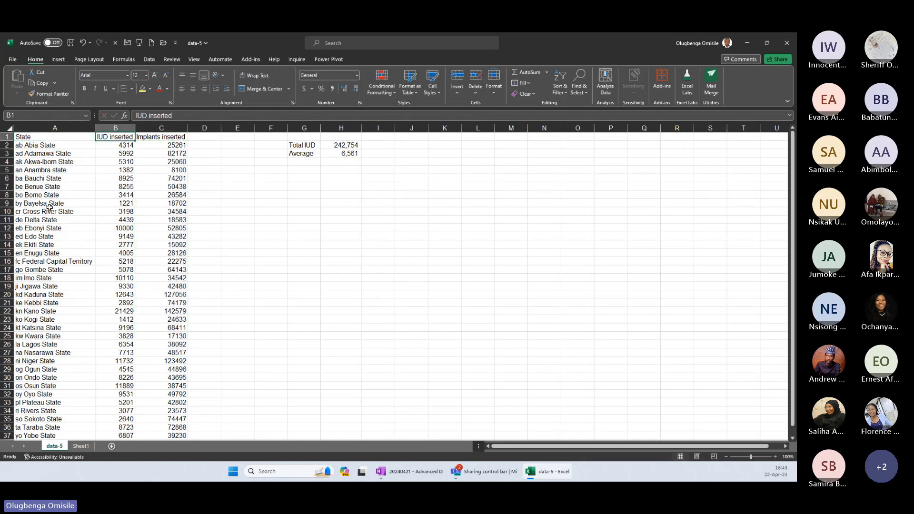
pyautogui.moveTo(57, 138); pyautogui.dragTo(152, 166)
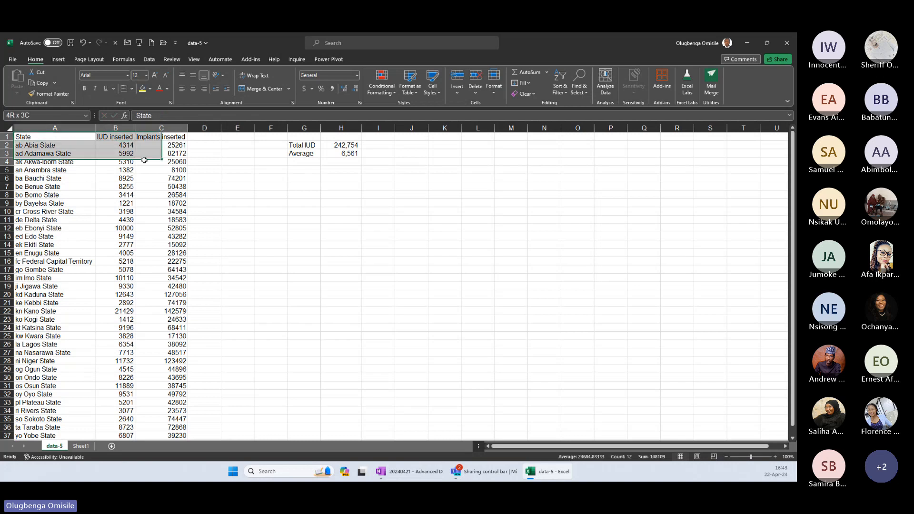
pyautogui.hotkey('ctrl', 'shift', 'Down')
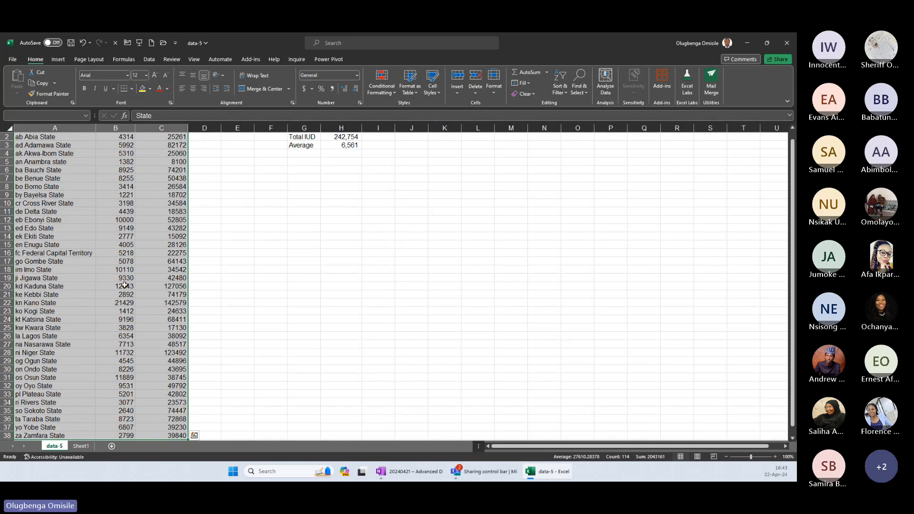
pyautogui.hotkey('ctrl', 't')
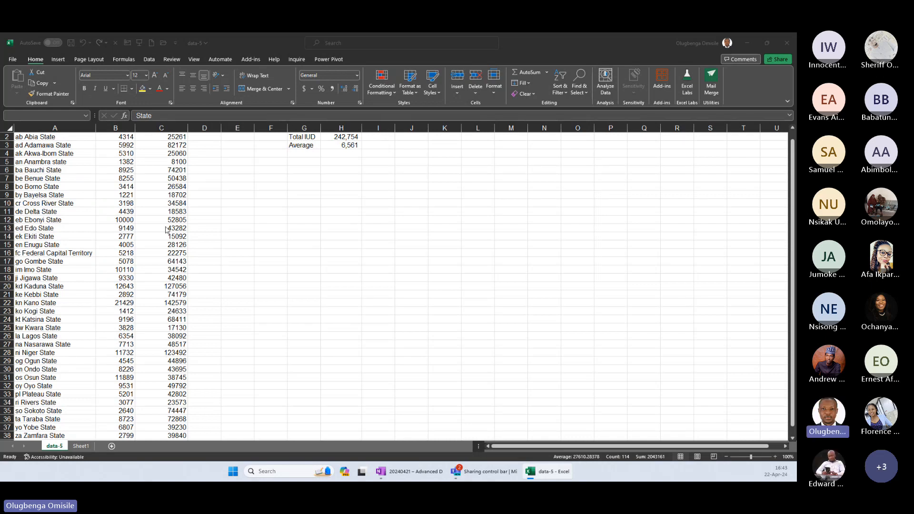
pyautogui.press('Escape')
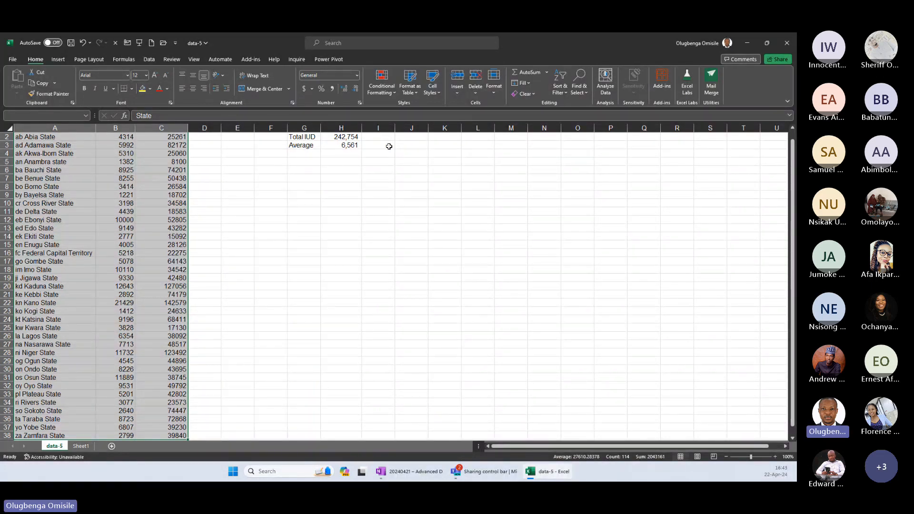
pyautogui.click(410, 91)
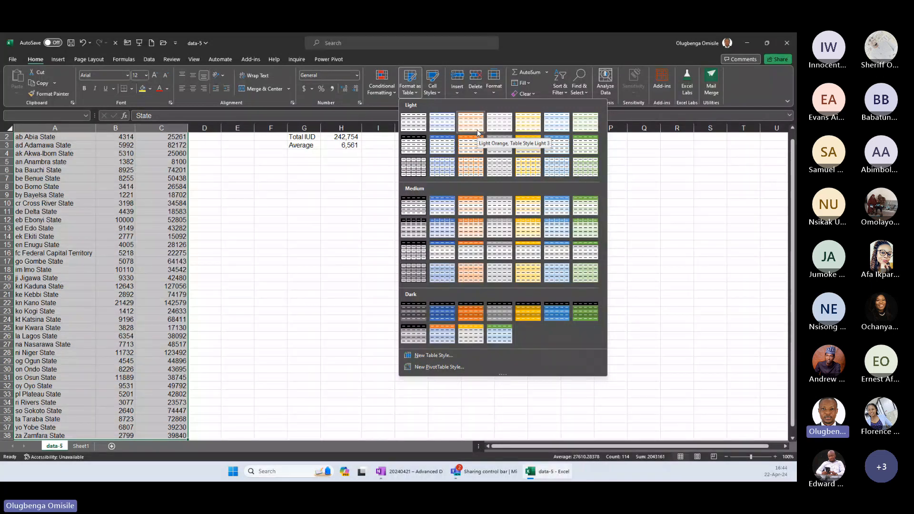
pyautogui.click(499, 148)
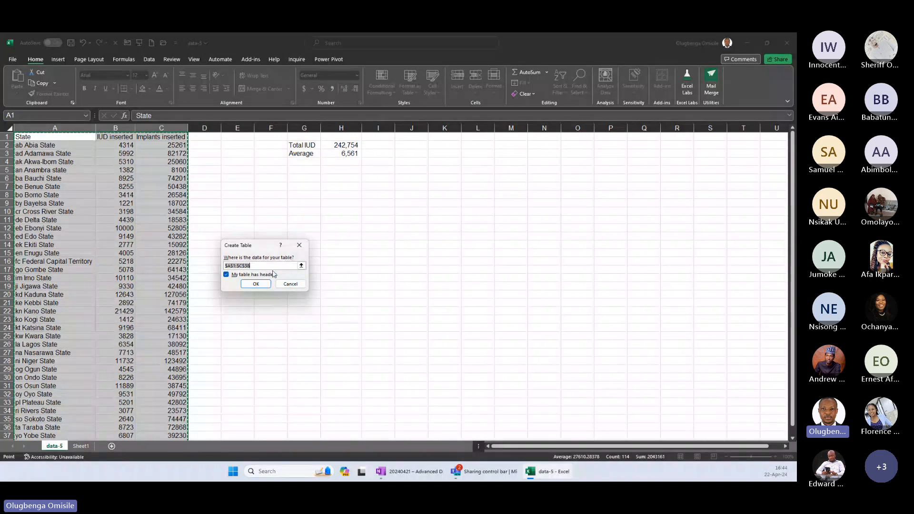
pyautogui.click(289, 283)
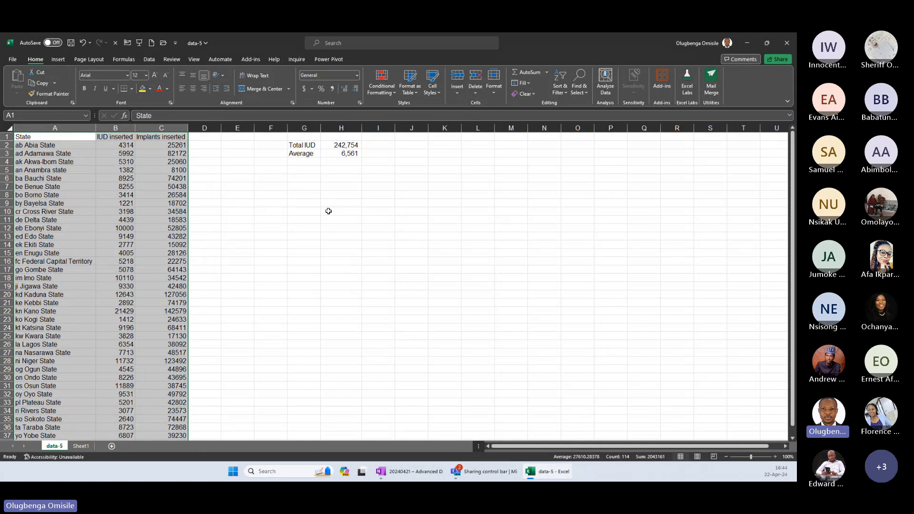
# Enter the note "Ctrl + t" in cell G5 and make it bold.
pyautogui.click(299, 172)
pyautogui.write('Ct')
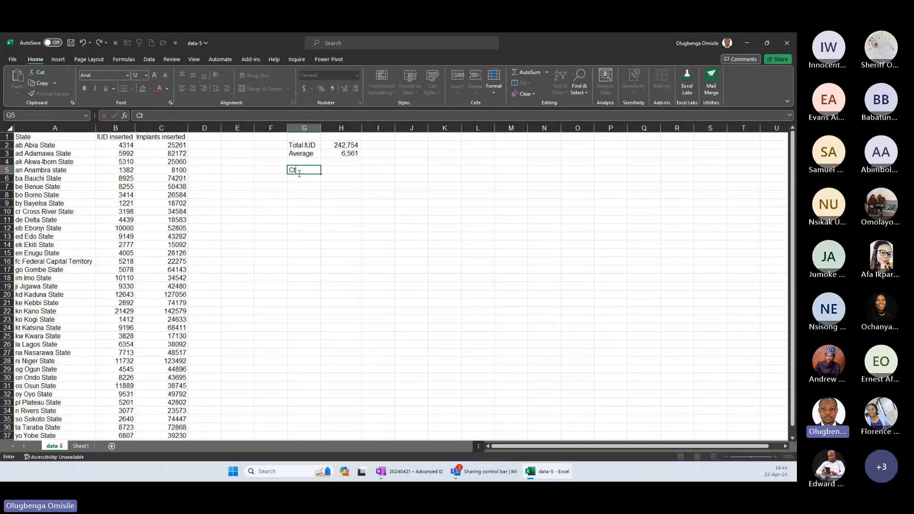
pyautogui.write('rl + y')
pyautogui.press('BackSpace')
pyautogui.write('T')
pyautogui.press('Return')
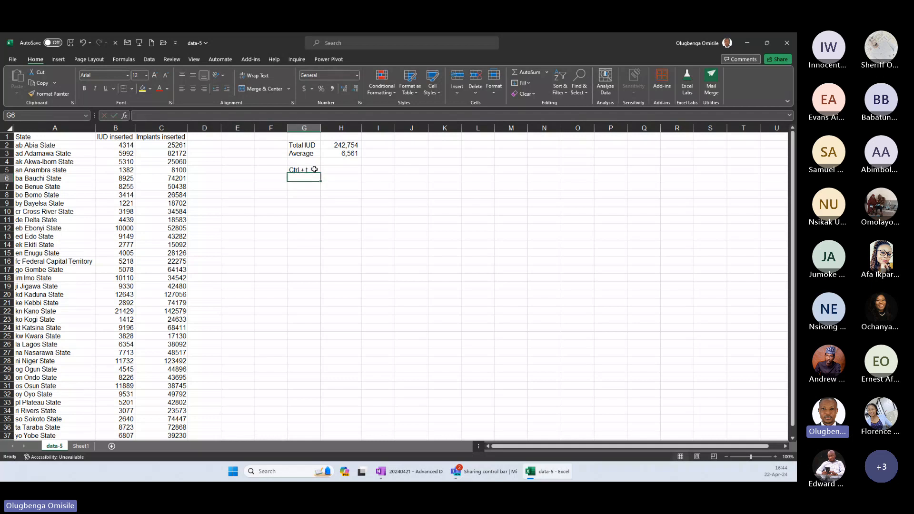
pyautogui.click(303, 168)
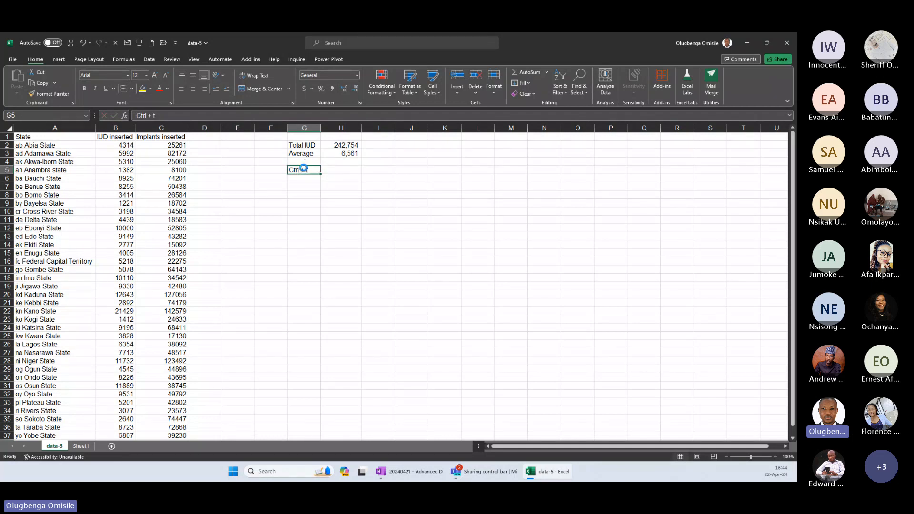
pyautogui.hotkey('ctrl', 'b')
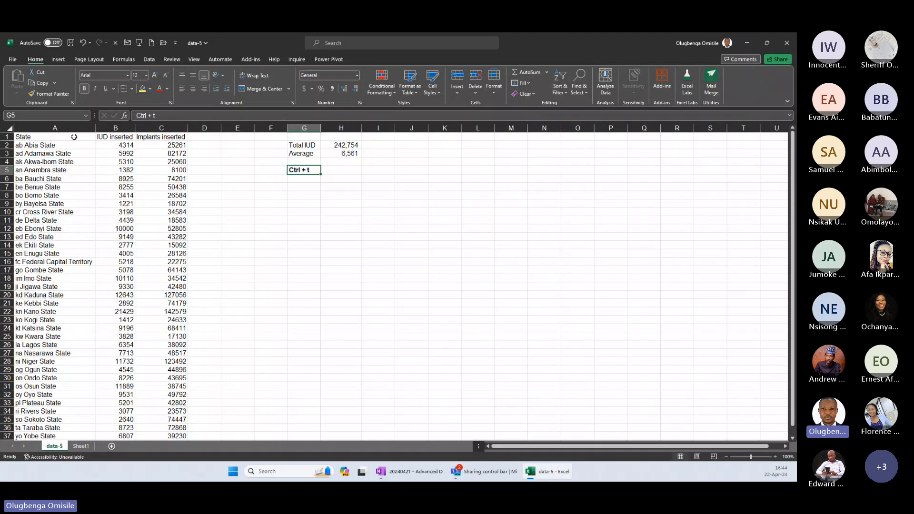
# Convert the state data in A1:C38 into an Excel table with headers.
pyautogui.click(72, 136)
pyautogui.hotkey('ctrl', 't')
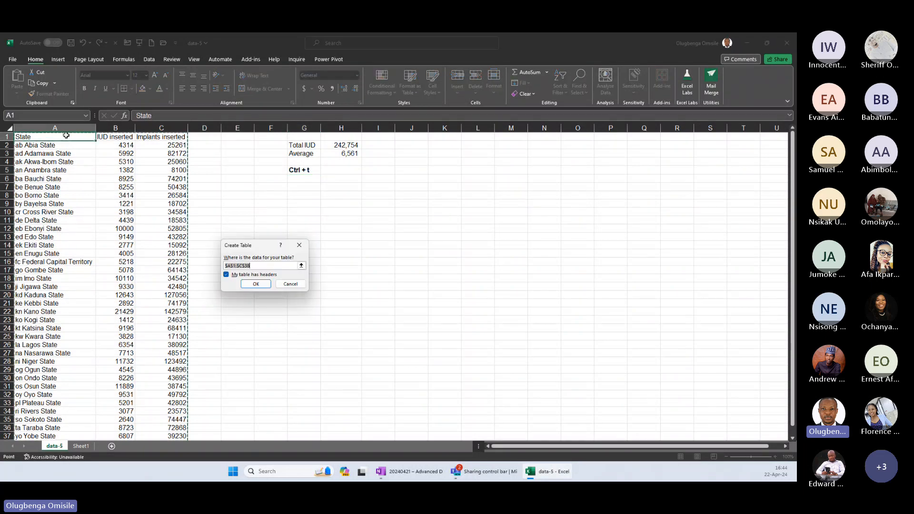
pyautogui.click(257, 285)
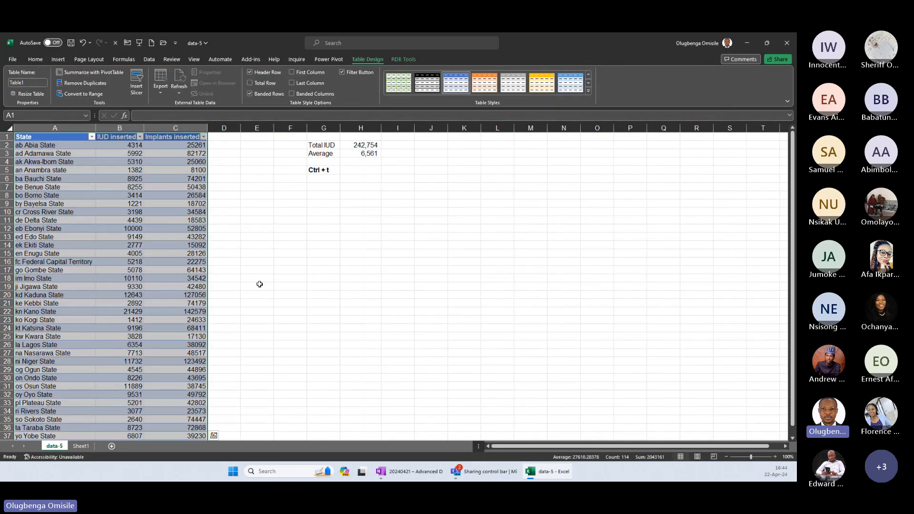
# Examine the new table's banded rows, its column headers and where it ends above row 39.
pyautogui.moveTo(153, 181); pyautogui.dragTo(168, 287)
pyautogui.moveTo(84, 205); pyautogui.dragTo(93, 271)
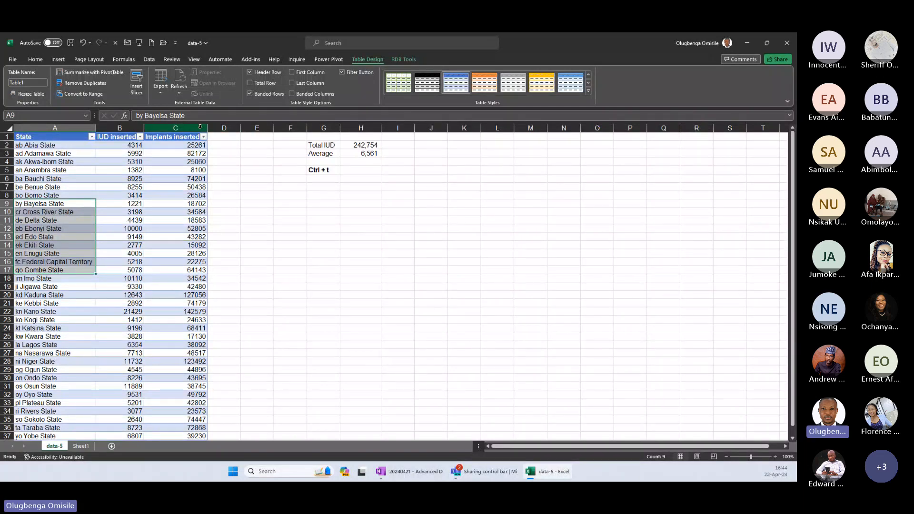
pyautogui.moveTo(200, 127); pyautogui.dragTo(530, 128)
pyautogui.click(173, 188)
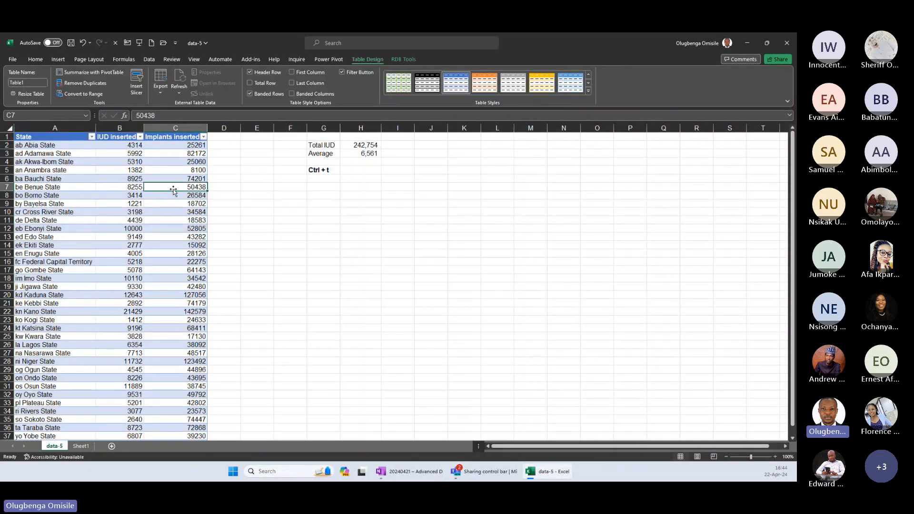
pyautogui.scroll(-10, 173, 189)
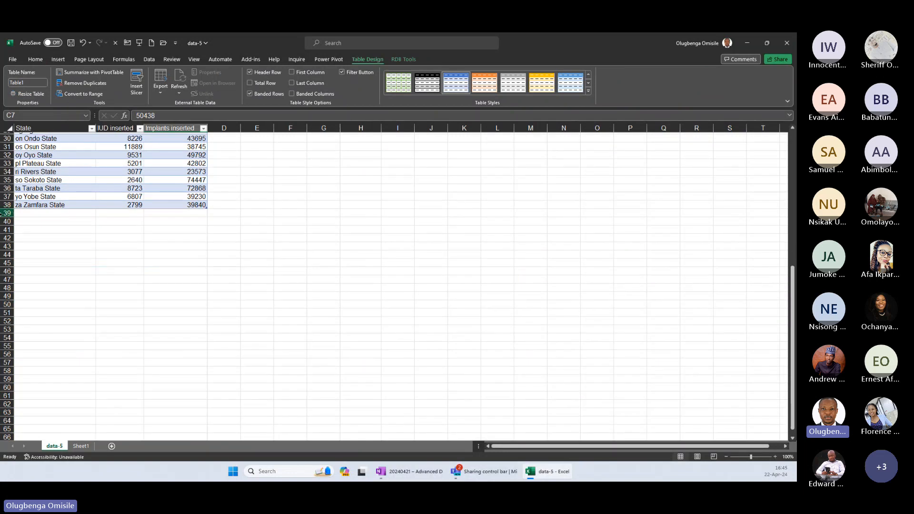
pyautogui.click(2, 214)
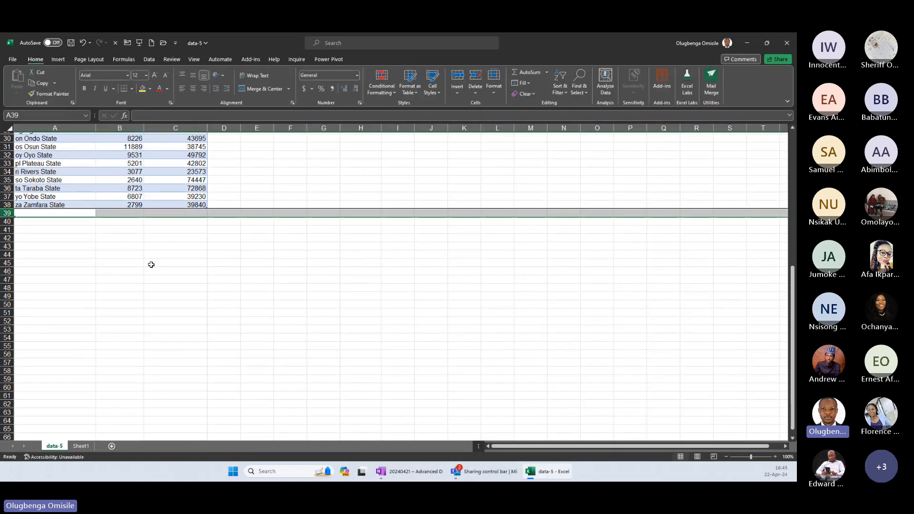
# Examine the design tools and RDB add-in tools offered for the table, comparing cells inside and outside it.
pyautogui.click(166, 219)
pyautogui.click(243, 203)
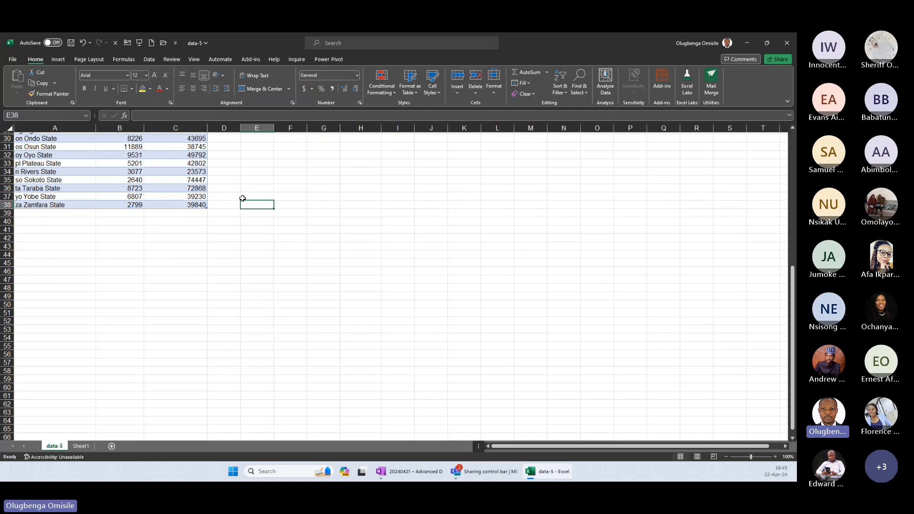
pyautogui.click(177, 160)
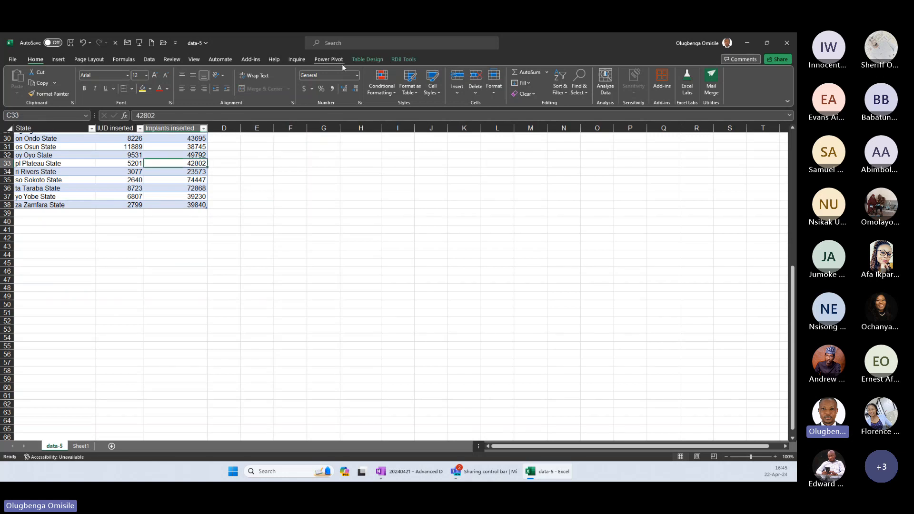
pyautogui.click(369, 60)
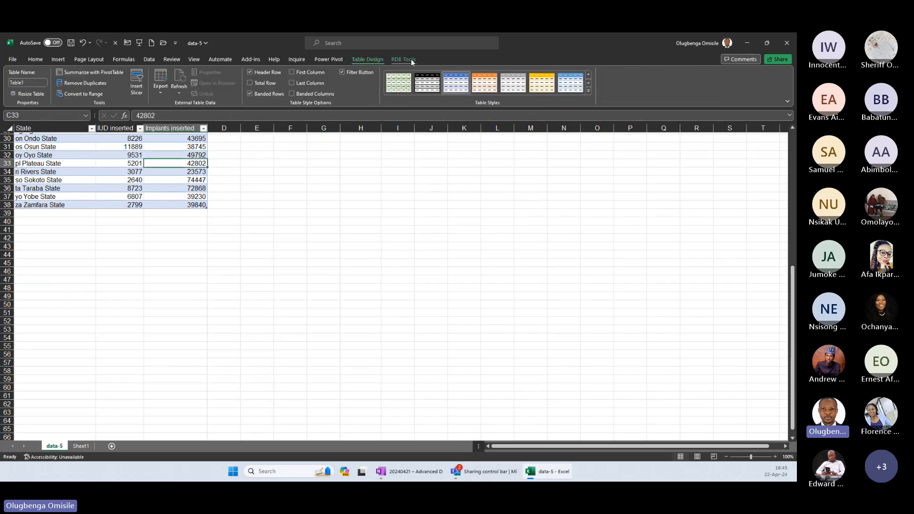
pyautogui.click(411, 60)
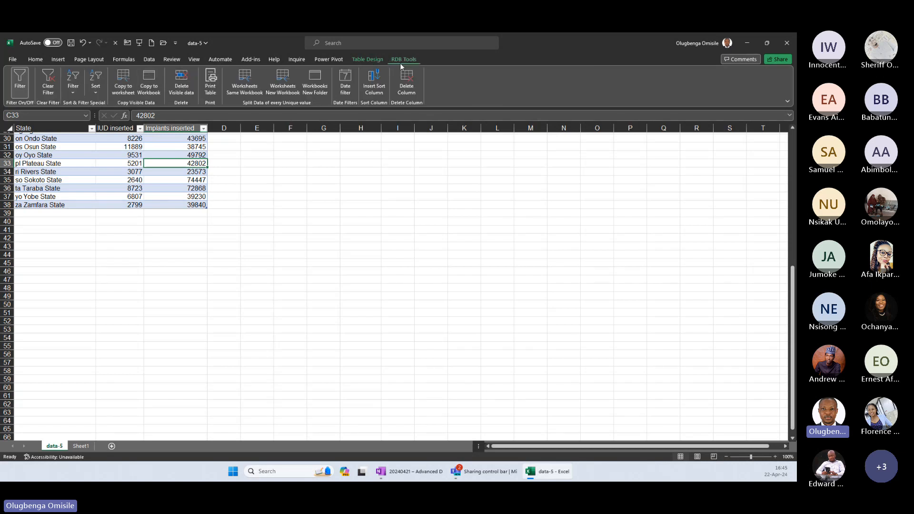
pyautogui.click(370, 59)
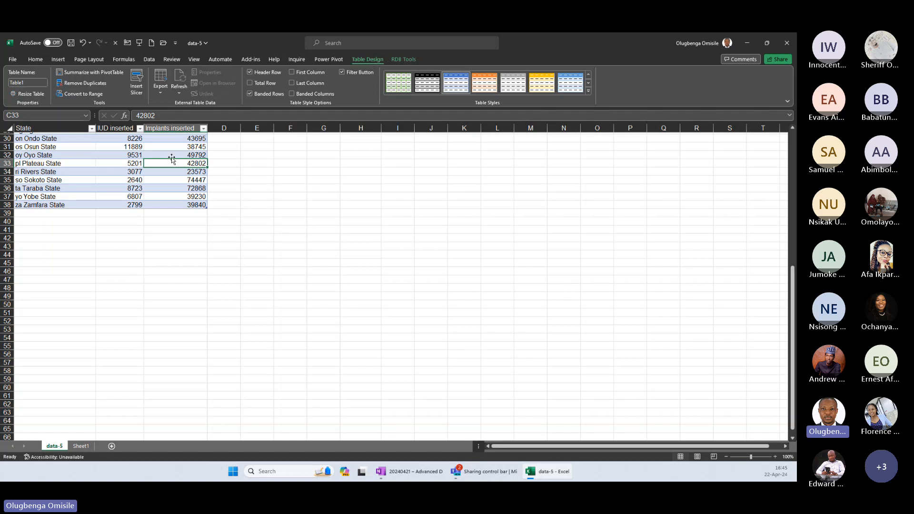
pyautogui.click(120, 153)
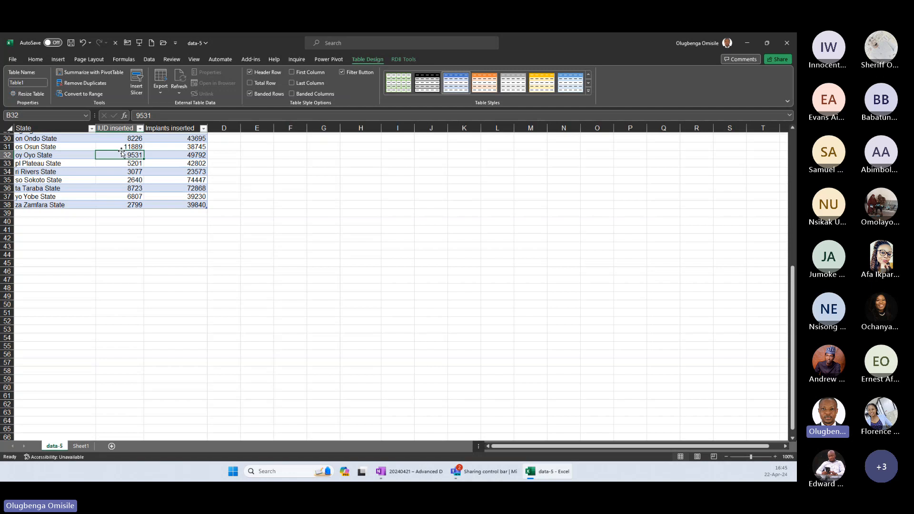
pyautogui.scroll(10, 121, 152)
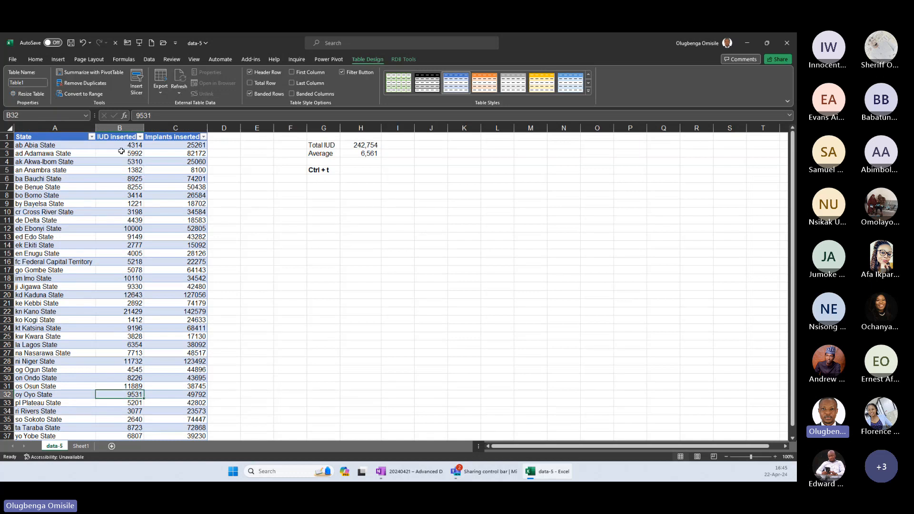
pyautogui.click(110, 172)
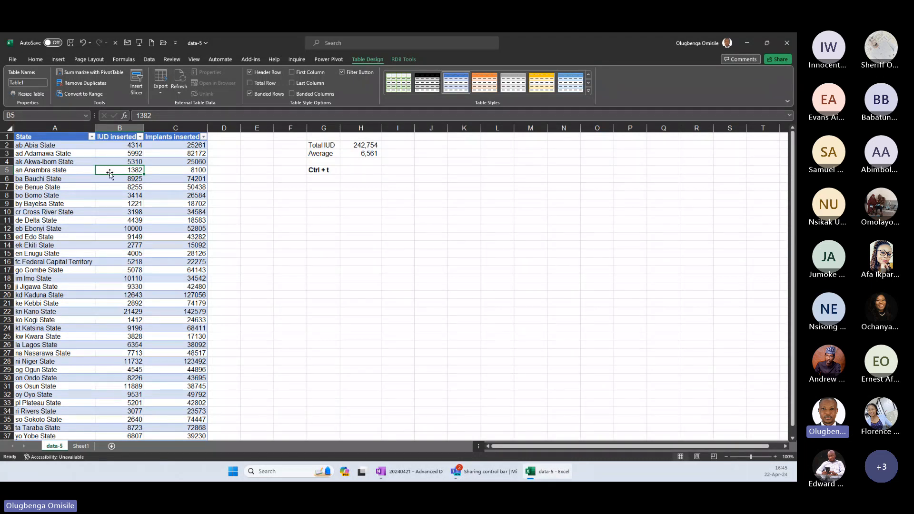
pyautogui.hotkey('ctrl', 'Down')
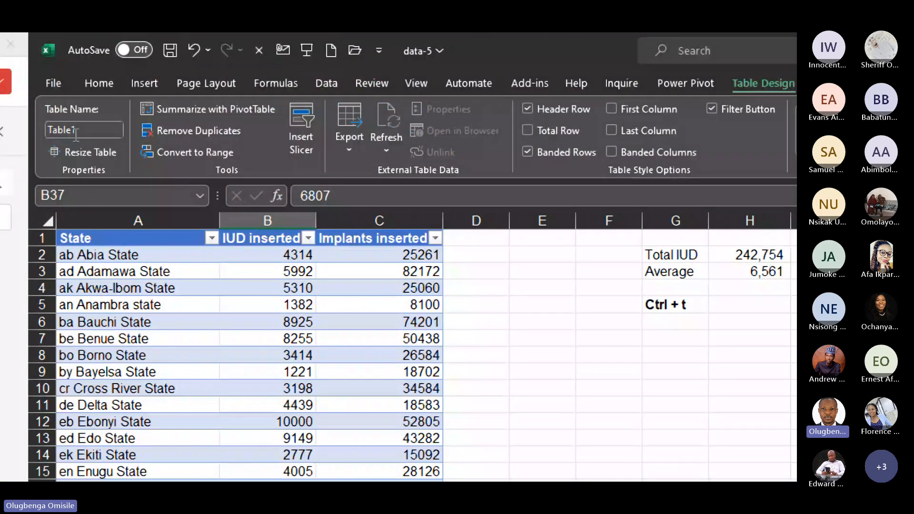
# Rename the state data table as ServiceNumbers.
pyautogui.click(78, 131)
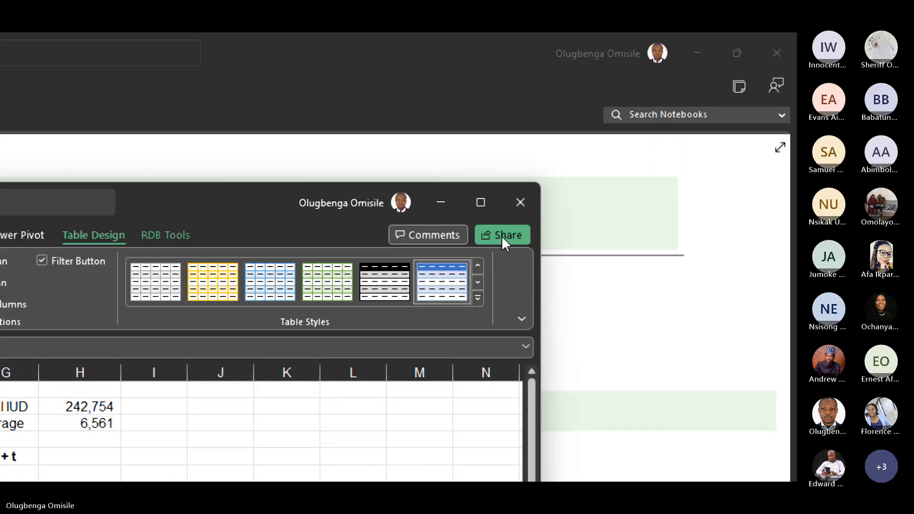
pyautogui.click(480, 199)
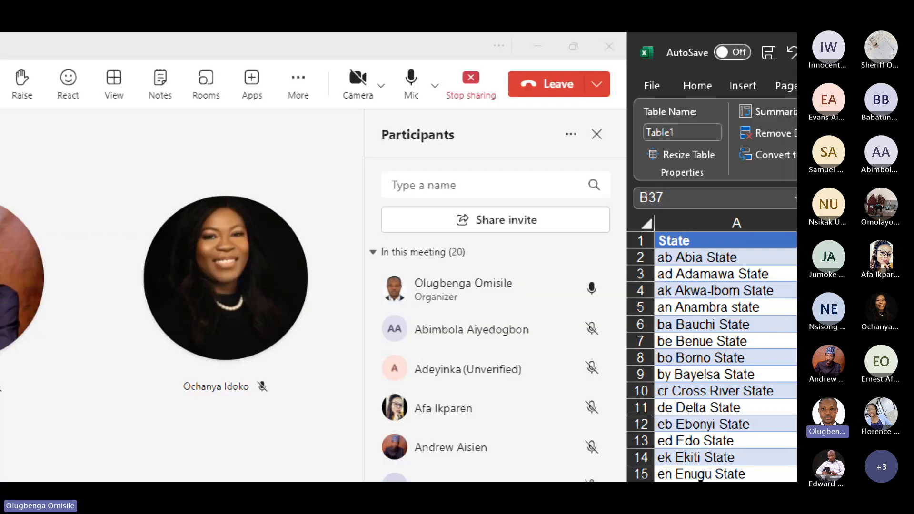
pyautogui.press('super+minus')
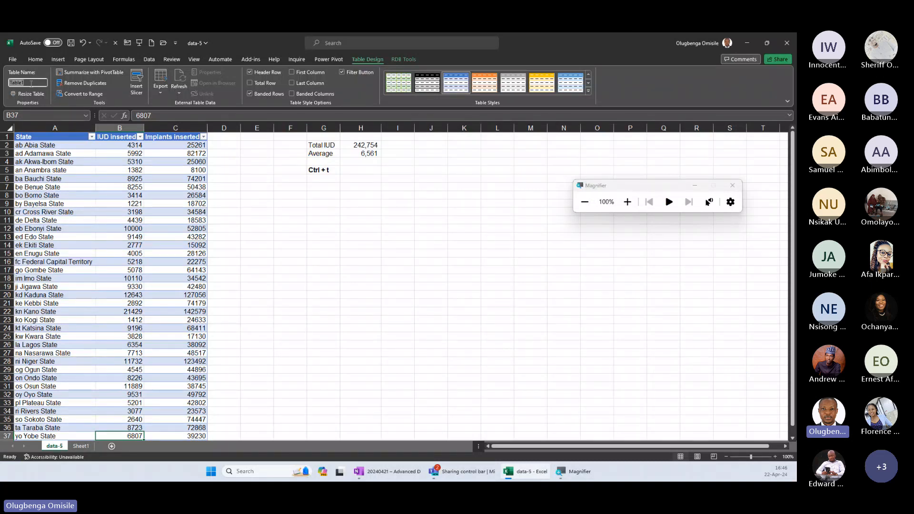
pyautogui.click(85, 211)
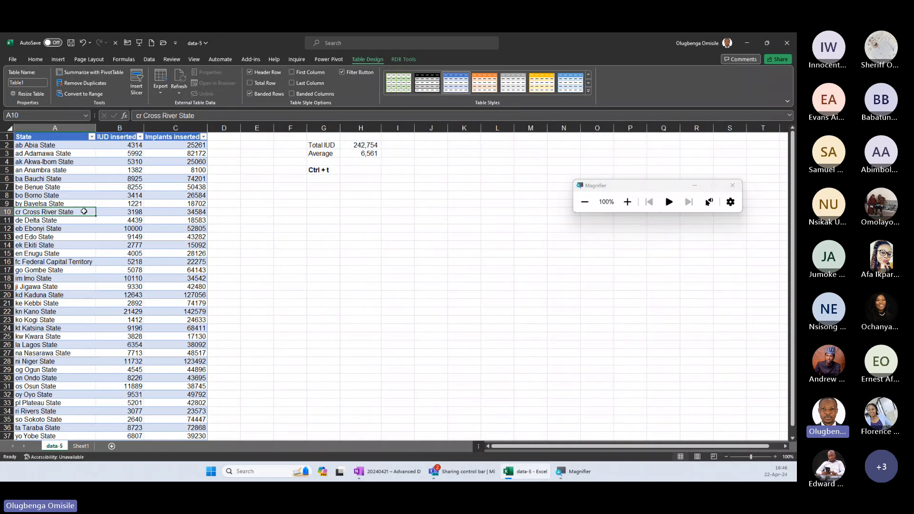
pyautogui.click(35, 84)
pyautogui.press('Escape')
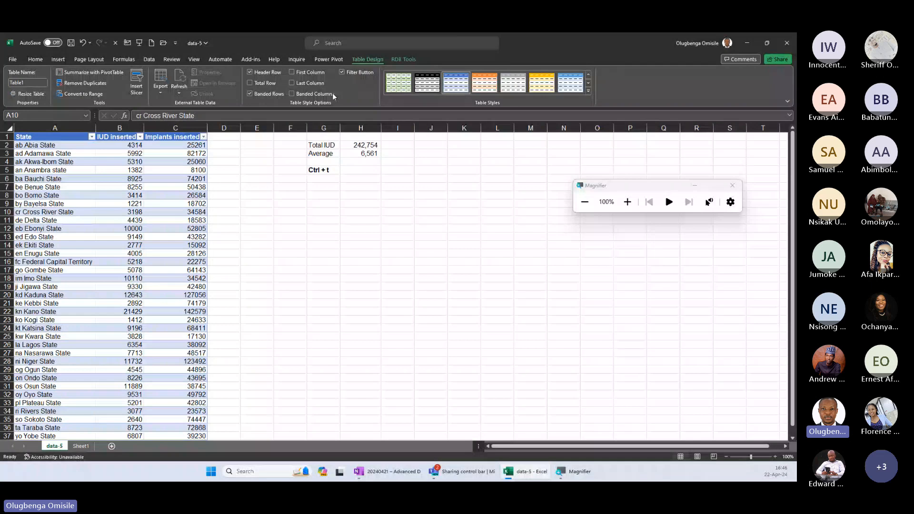
pyautogui.click(28, 83)
pyautogui.write('Ser')
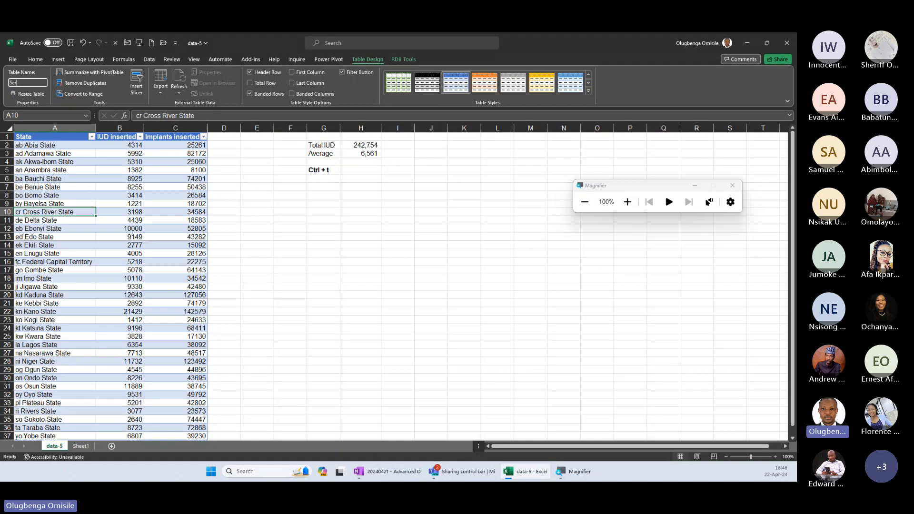
pyautogui.write('viceNumbers')
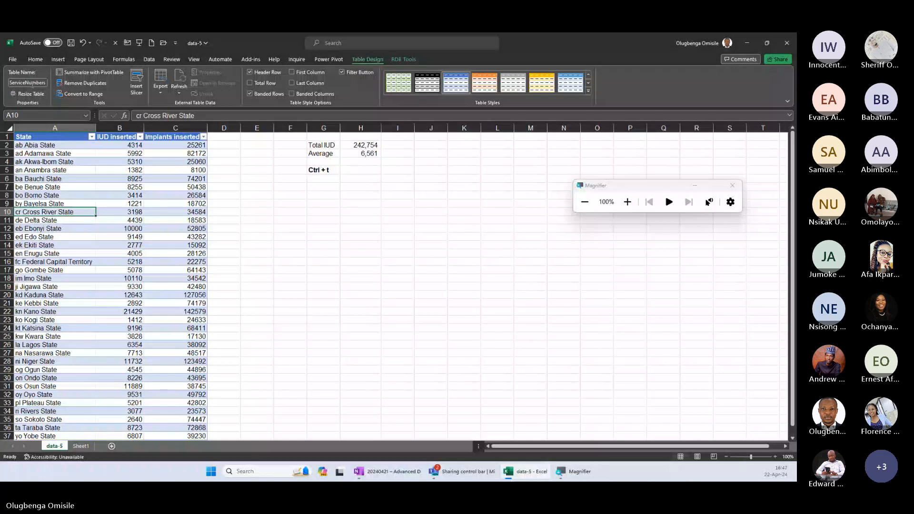
pyautogui.click(55, 187)
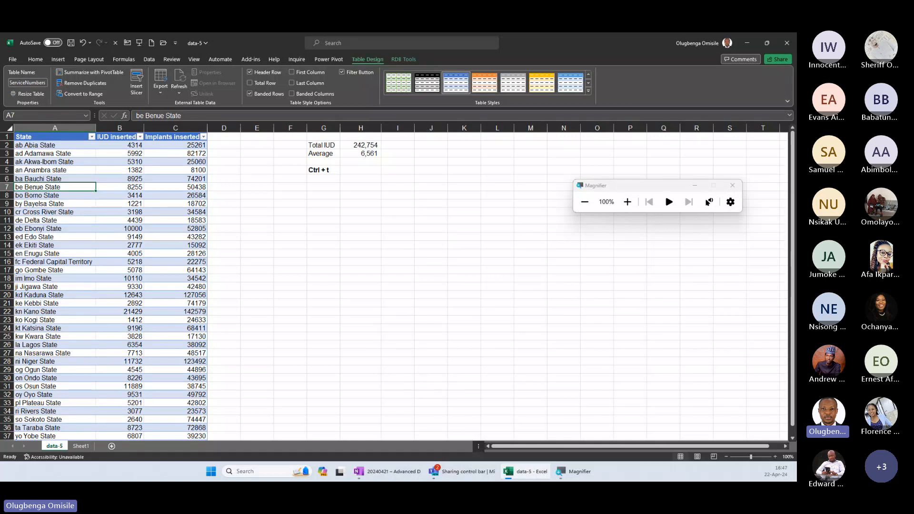
pyautogui.press('super+Escape')
# Resize the ServiceNumbers table to the range A1:D100, adding a fourth column and empty rows.
pyautogui.click(62, 146)
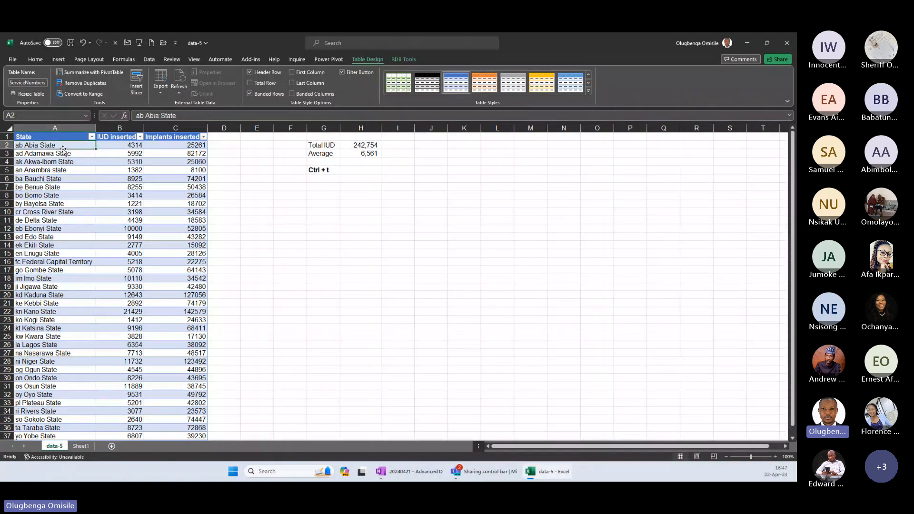
pyautogui.click(31, 95)
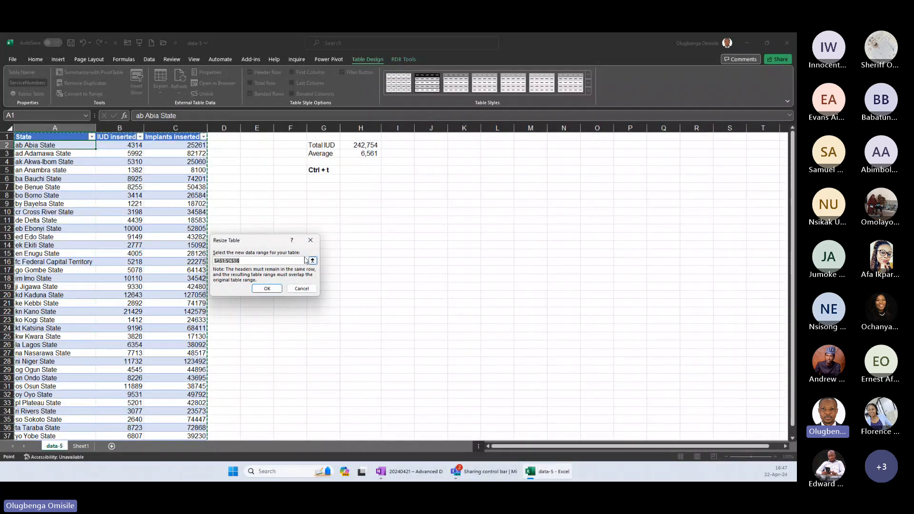
pyautogui.click(246, 260)
pyautogui.press('BackSpace')
pyautogui.press('BackSpace')
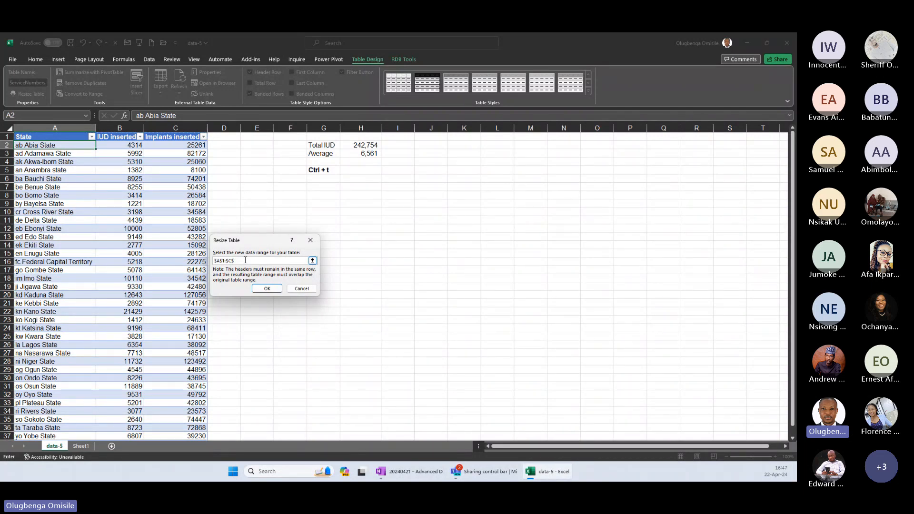
pyautogui.write('100')
pyautogui.press('BackSpace')
pyautogui.write('d')
pyautogui.click(267, 289)
# Inspect the enlarged table down to row 100 and undo the resize.
pyautogui.scroll(-20, 238, 173)
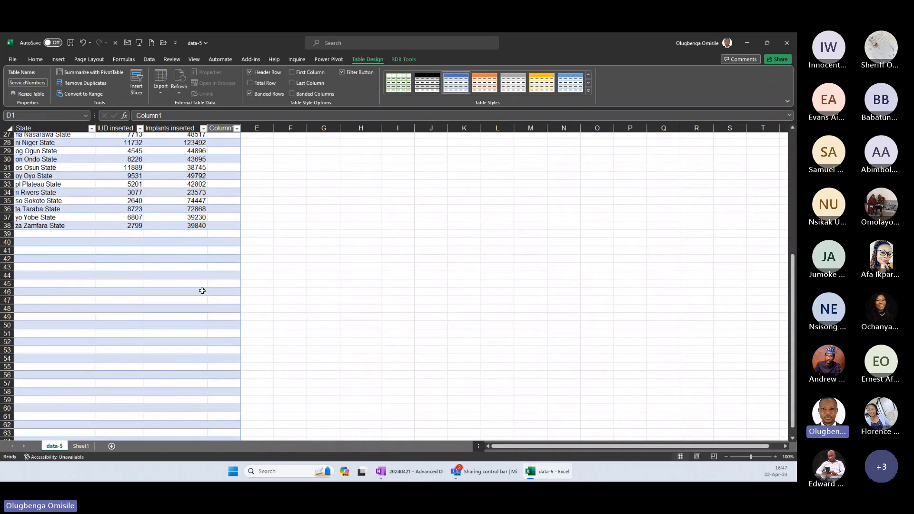
pyautogui.scroll(-2, 182, 420)
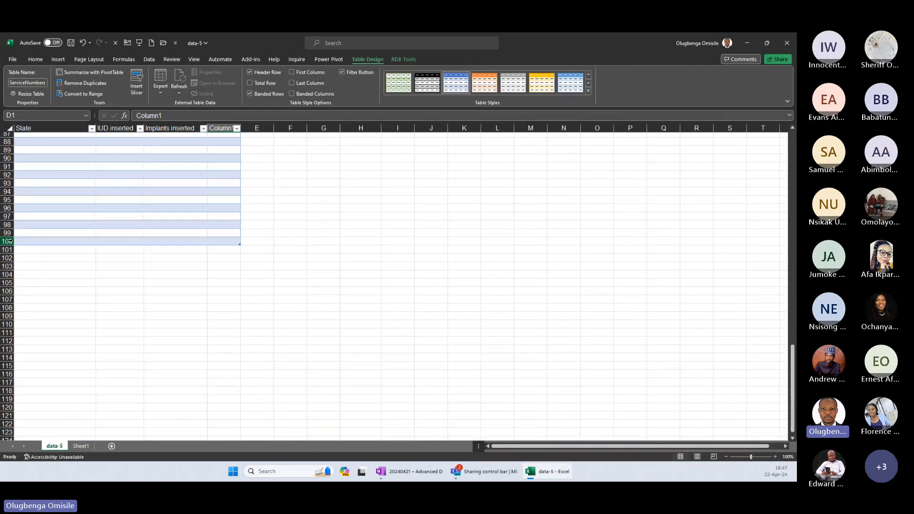
pyautogui.click(8, 241)
pyautogui.click(124, 185)
pyautogui.scroll(20, 102, 173)
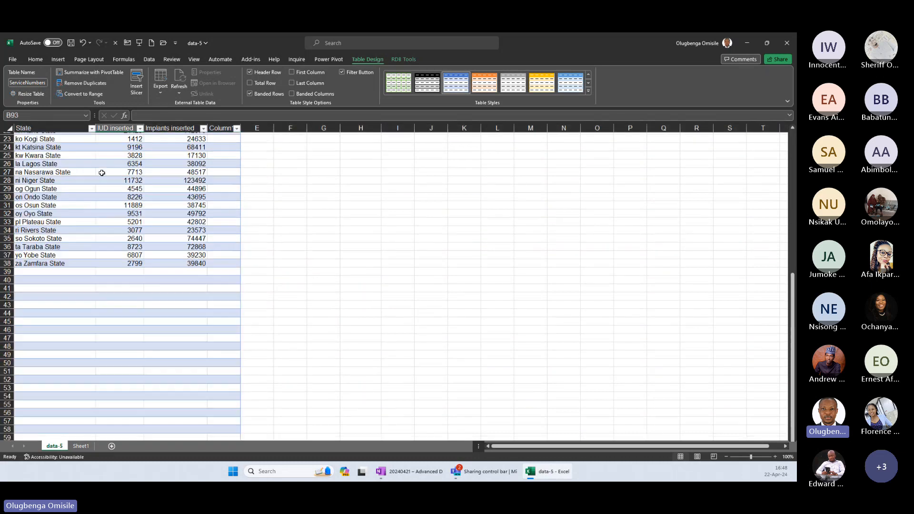
pyautogui.scroll(7, 102, 172)
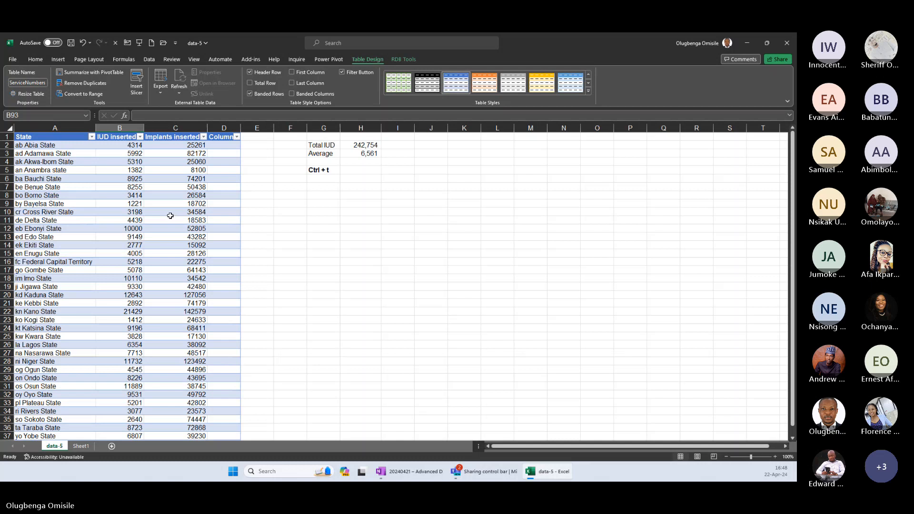
pyautogui.hotkey('ctrl', 'z')
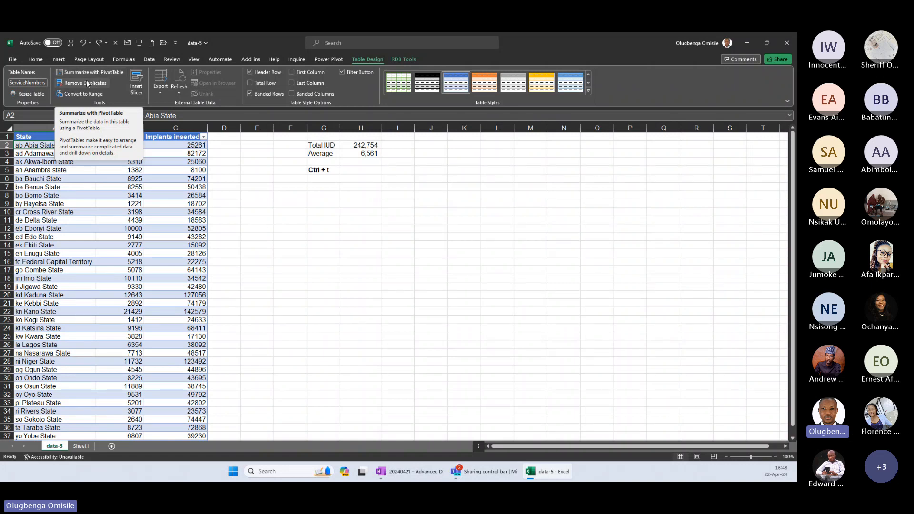
pyautogui.click(78, 199)
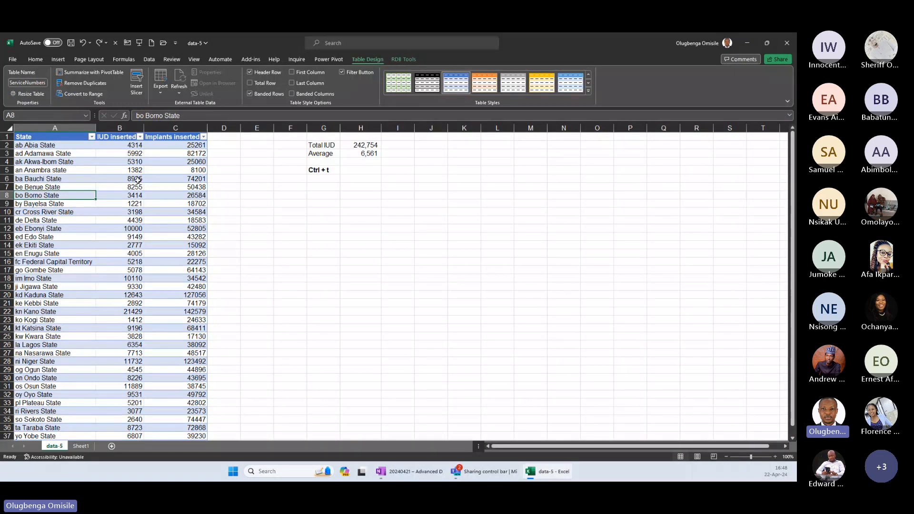
pyautogui.click(126, 205)
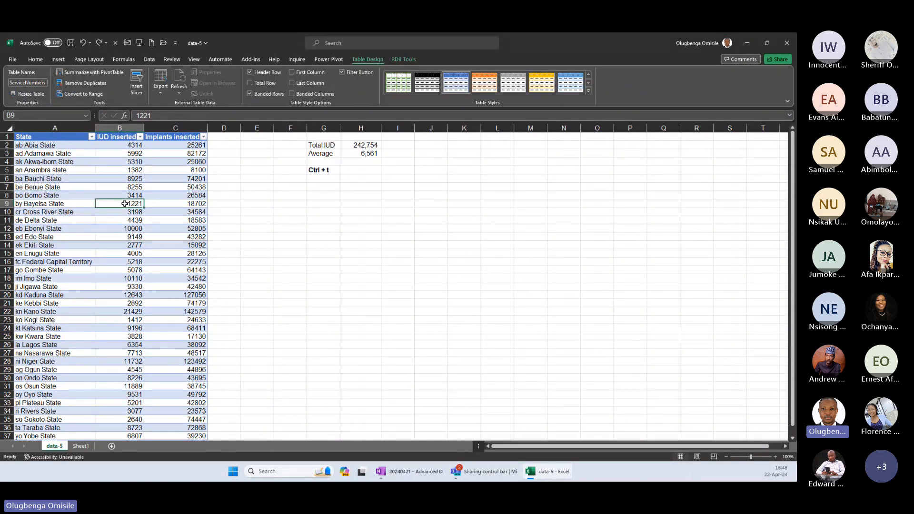
pyautogui.click(78, 94)
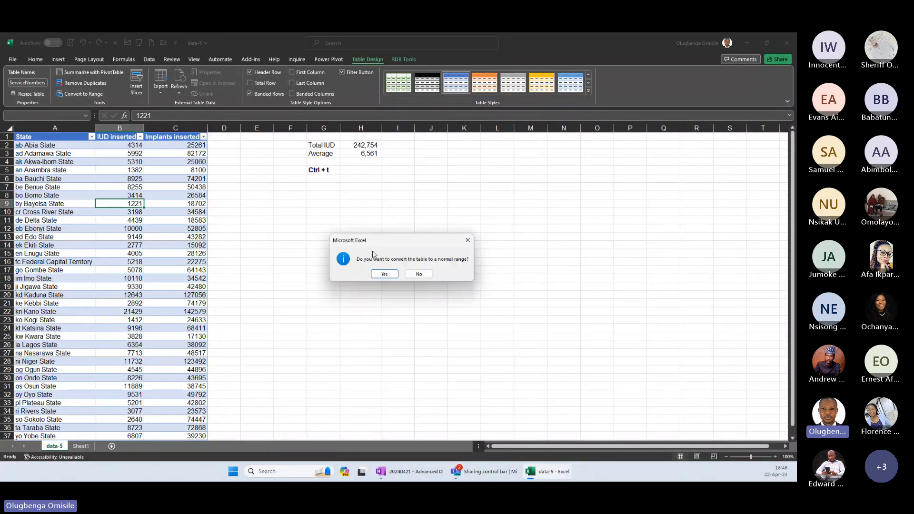
pyautogui.click(419, 275)
pyautogui.click(287, 194)
pyautogui.click(136, 161)
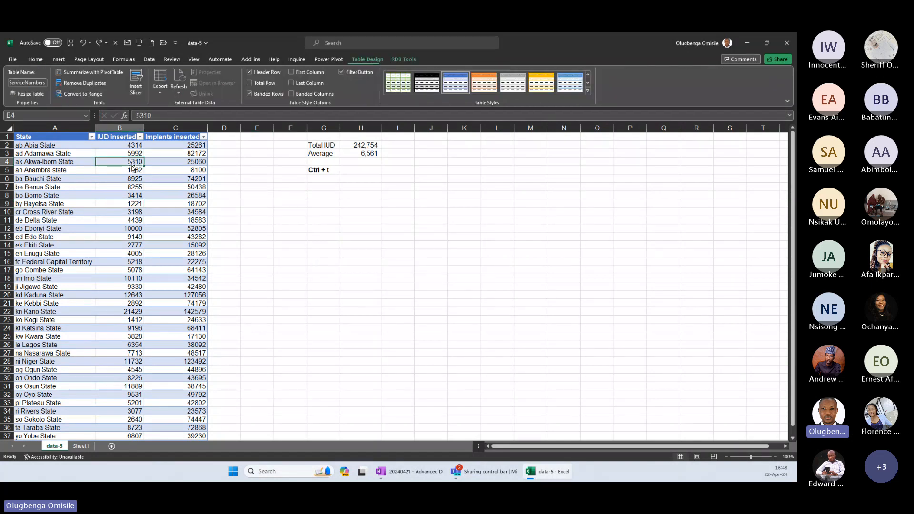
pyautogui.click(64, 161)
pyautogui.click(252, 178)
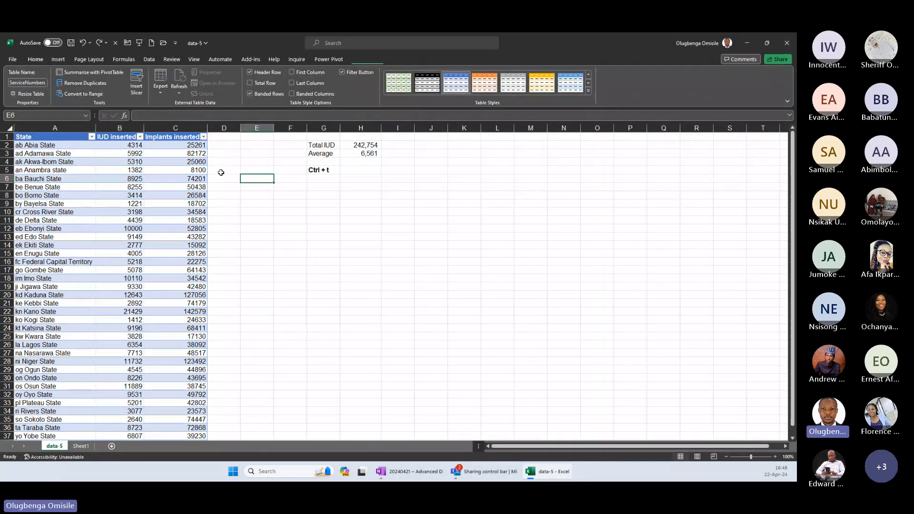
# Select the whole ServiceNumbers table, headers included, and convert it to a normal range.
pyautogui.click(85, 152)
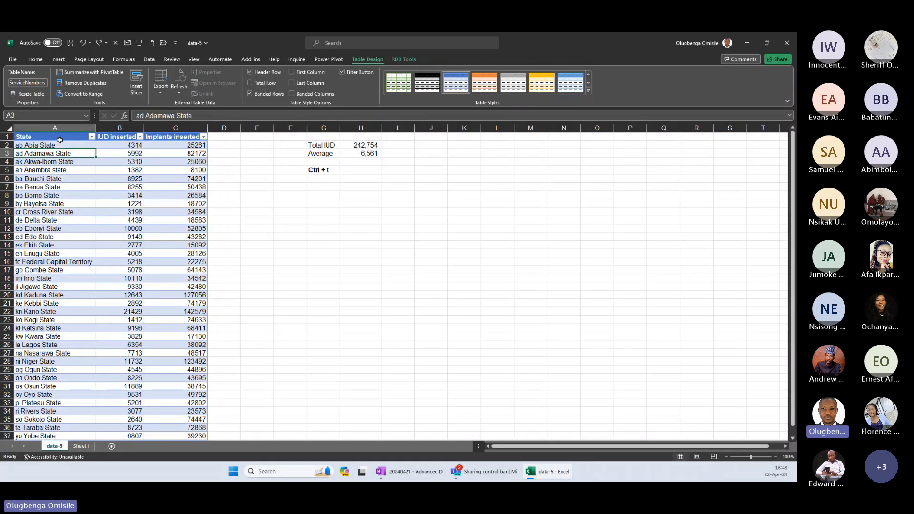
pyautogui.click(16, 133)
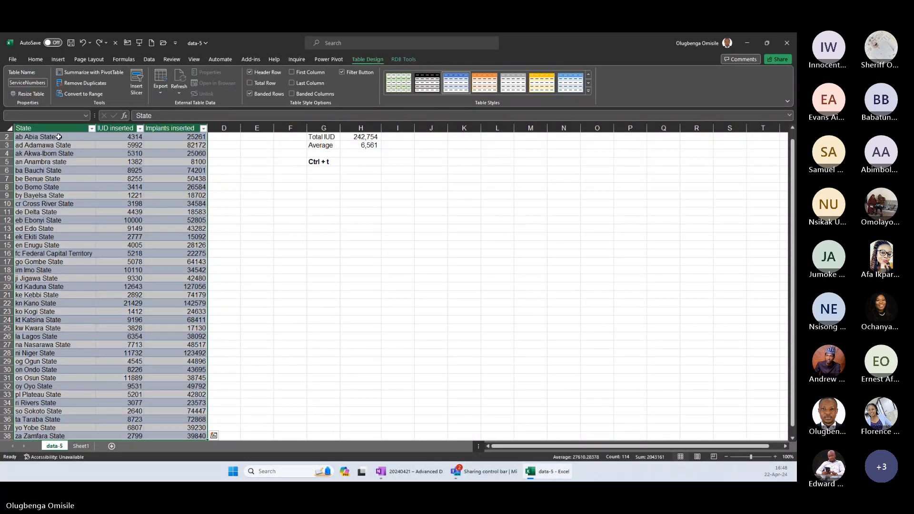
pyautogui.click(80, 93)
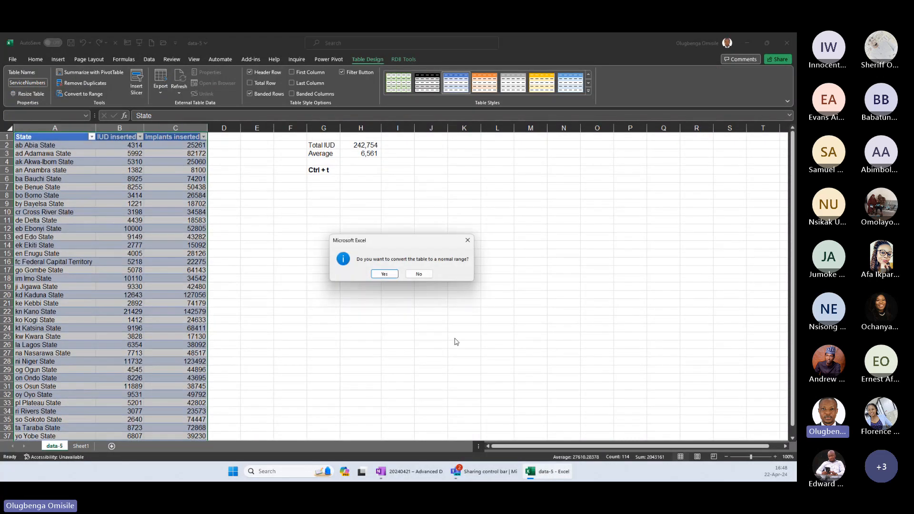
pyautogui.click(385, 274)
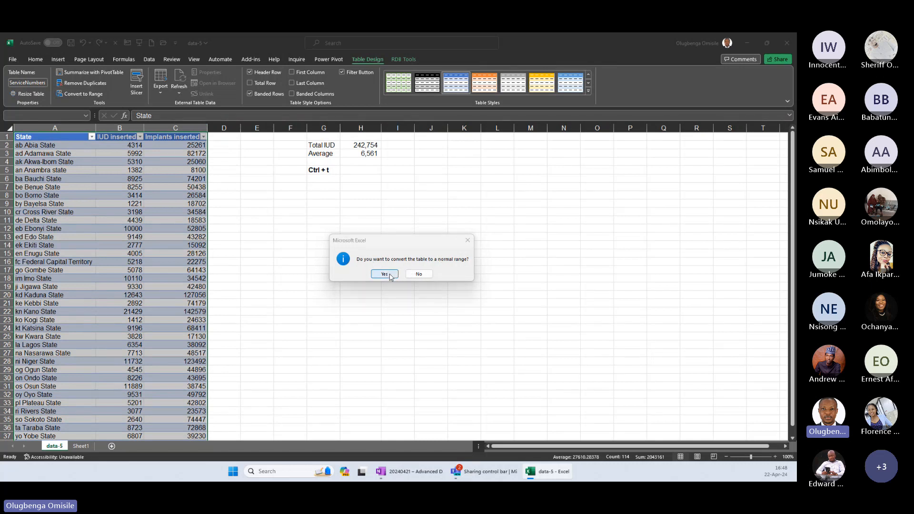
pyautogui.click(264, 220)
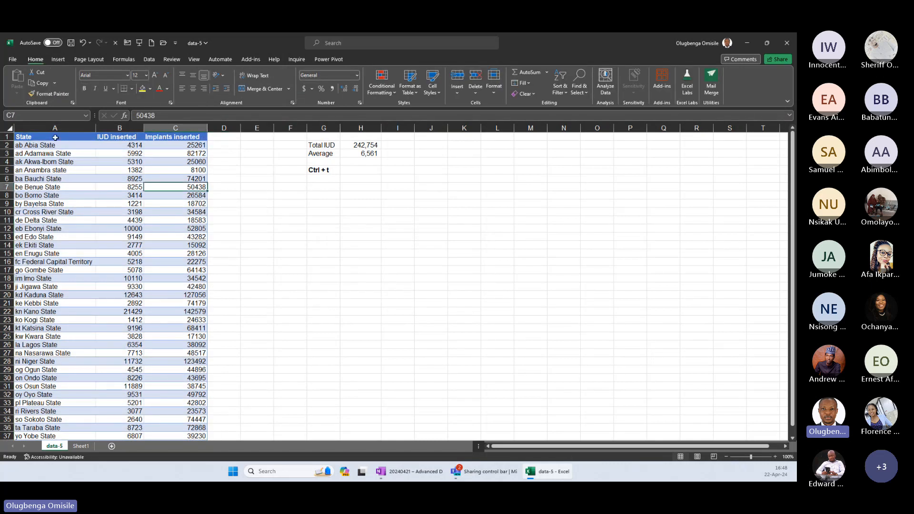
# Examine the converted data range and the formula behind the IUD total in H2.
pyautogui.moveTo(55, 137); pyautogui.dragTo(134, 350)
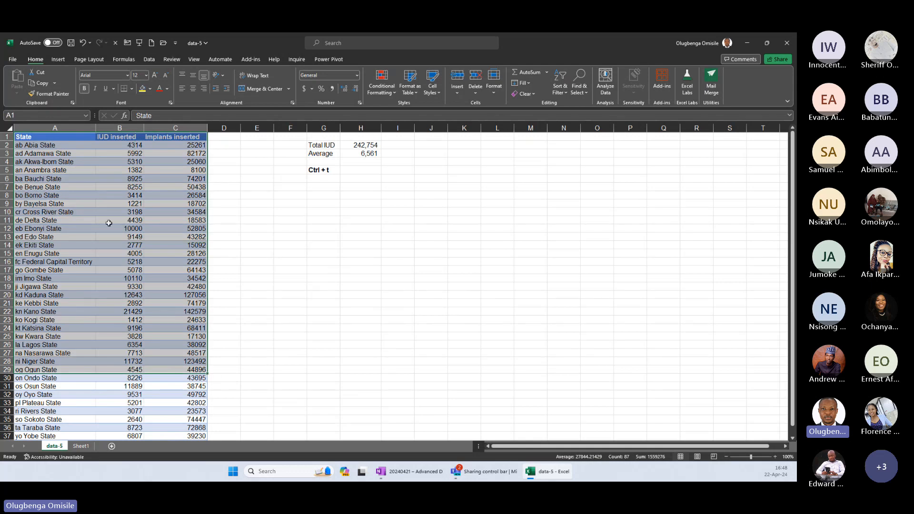
pyautogui.click(147, 210)
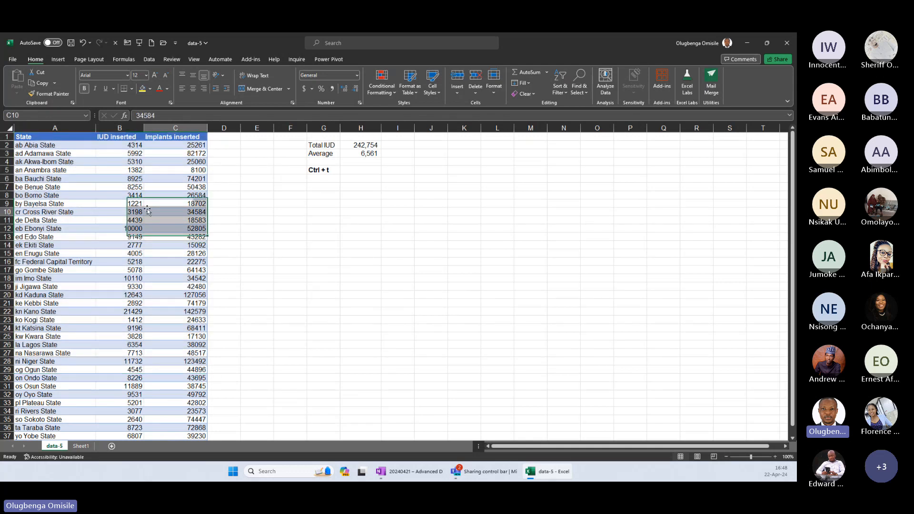
pyautogui.click(132, 187)
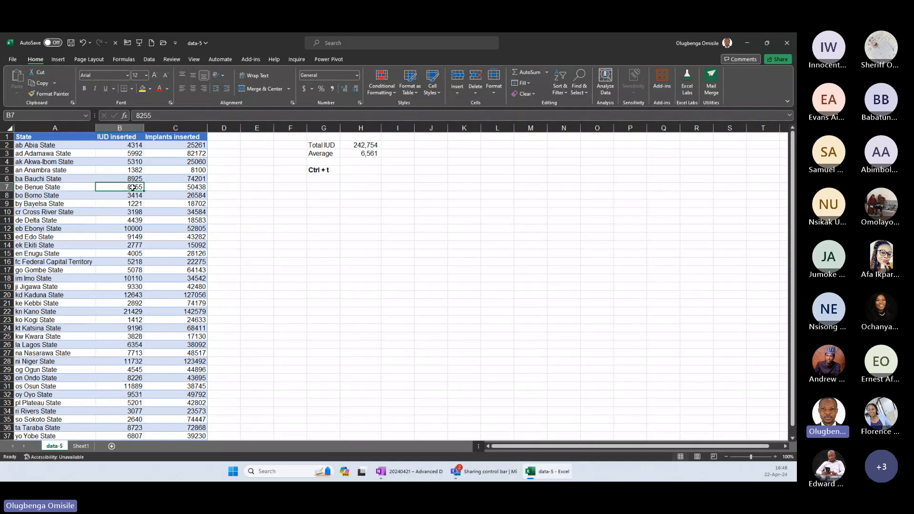
pyautogui.click(361, 145)
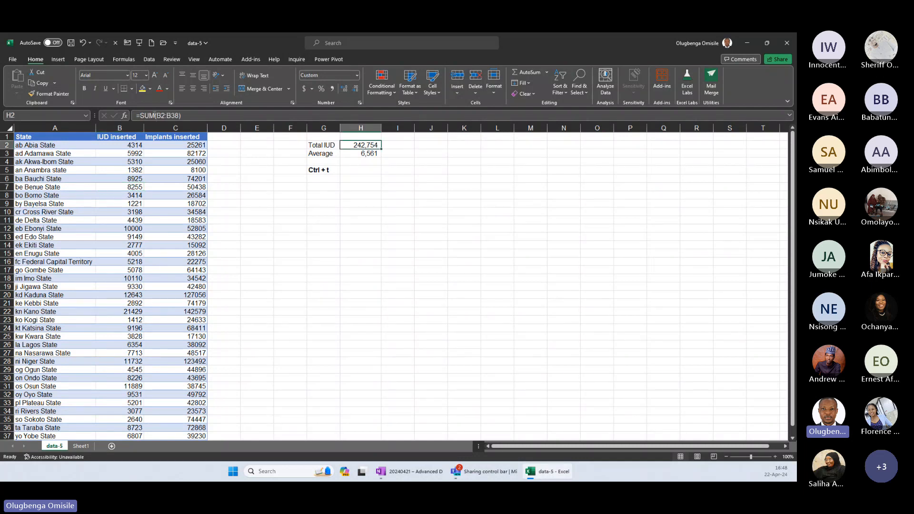
pyautogui.click(164, 115)
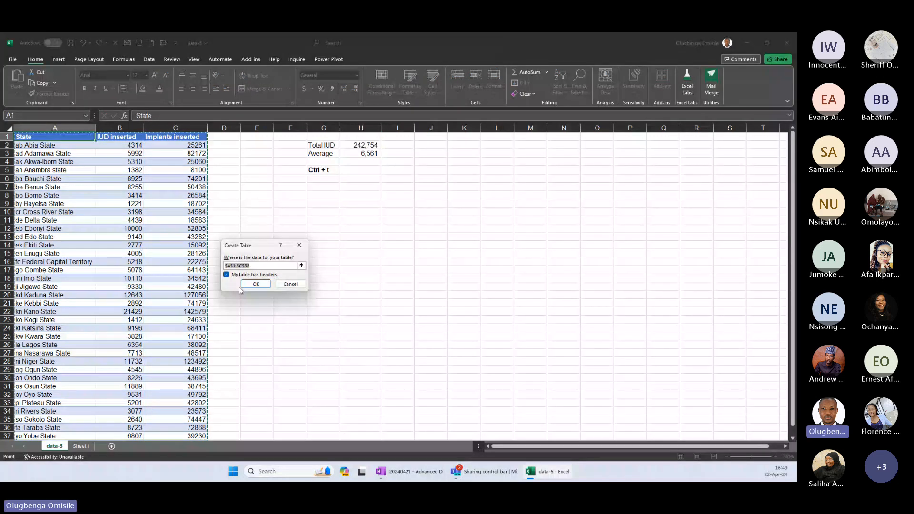
# Create a table with headers from A1:C38 and clear the formats of the whole sheet.
pyautogui.click(256, 283)
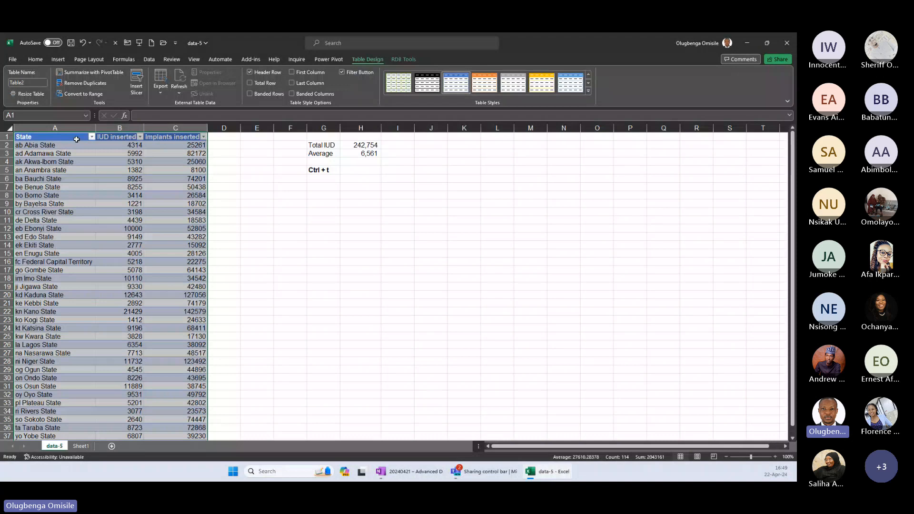
pyautogui.hotkey('ctrl', 'a')
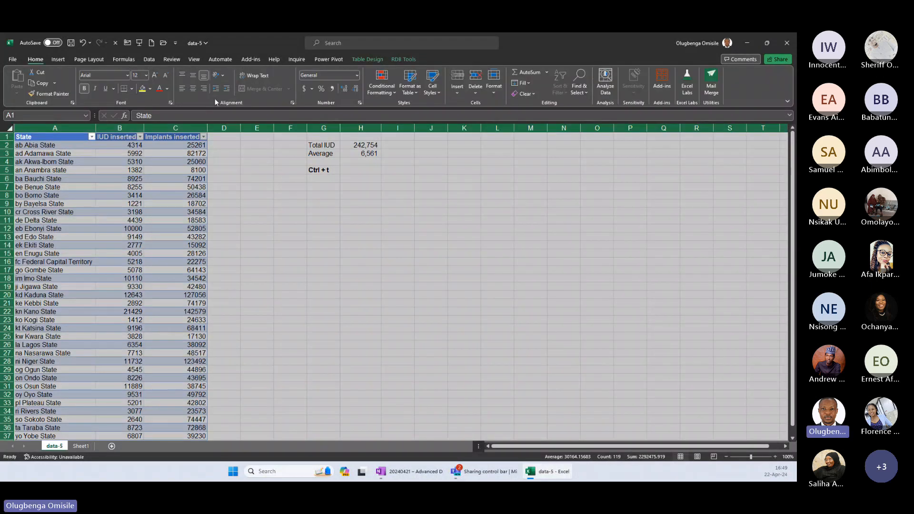
pyautogui.click(524, 93)
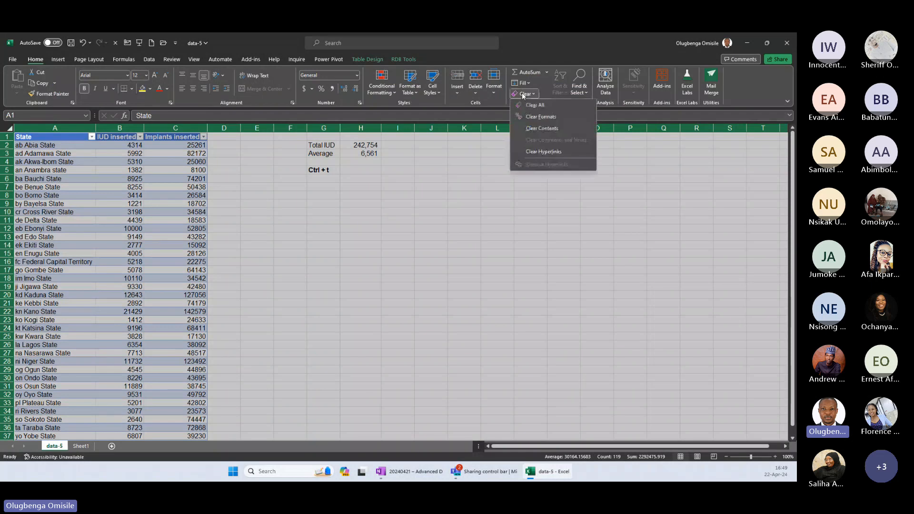
pyautogui.click(538, 118)
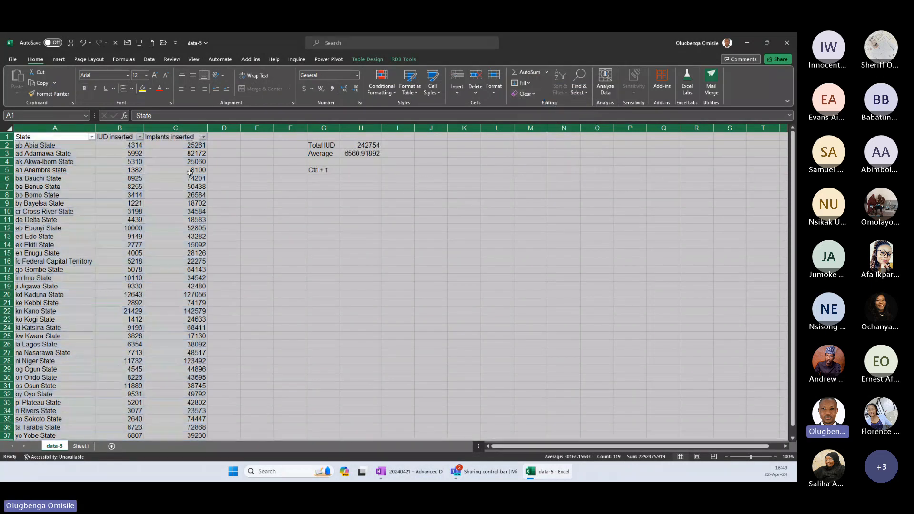
# Apply a light blue table style to the state data table and turn off its banded rows.
pyautogui.click(367, 59)
pyautogui.click(588, 91)
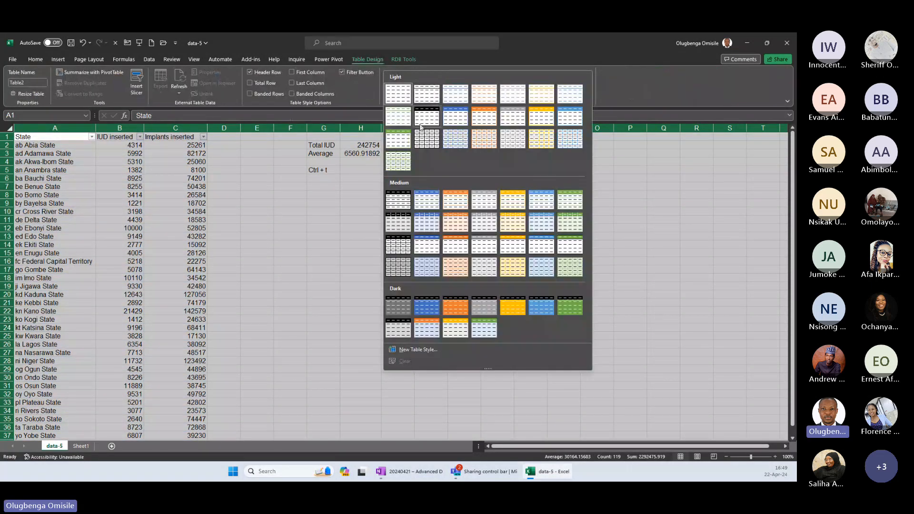
pyautogui.click(398, 94)
pyautogui.click(120, 161)
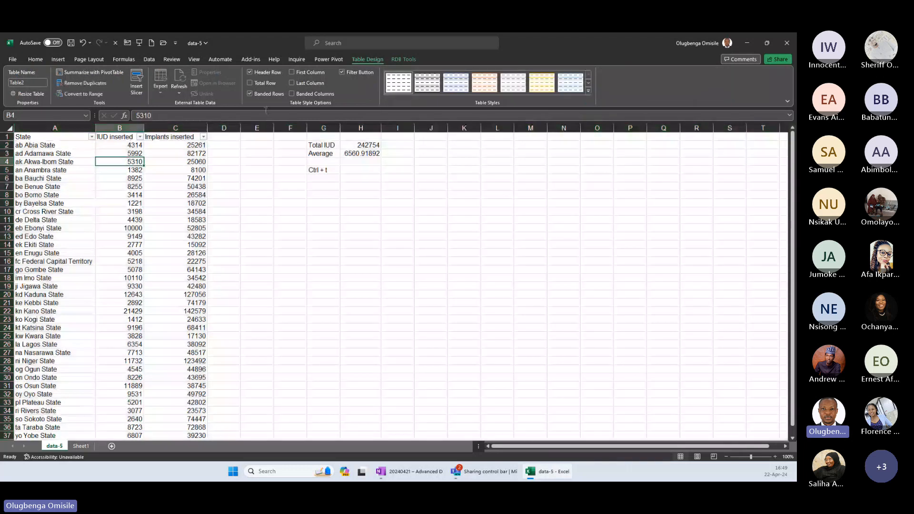
pyautogui.click(456, 82)
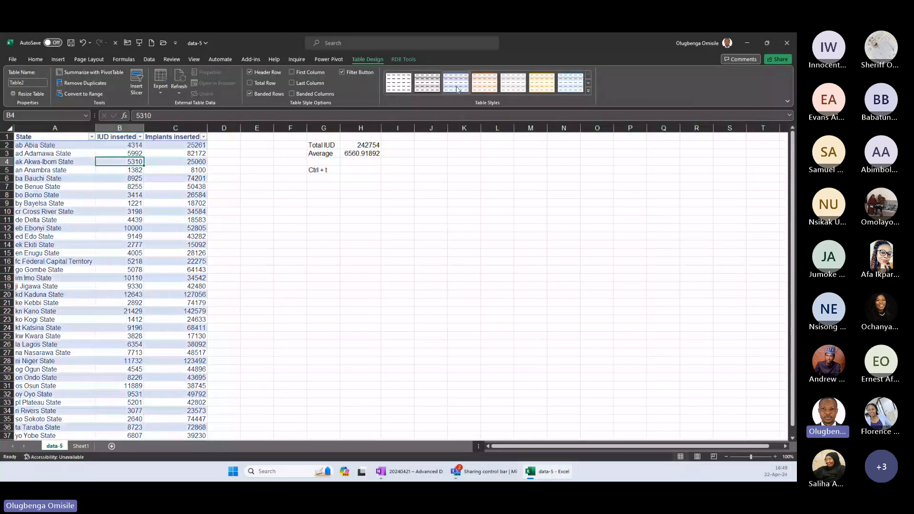
pyautogui.click(268, 93)
pyautogui.click(589, 91)
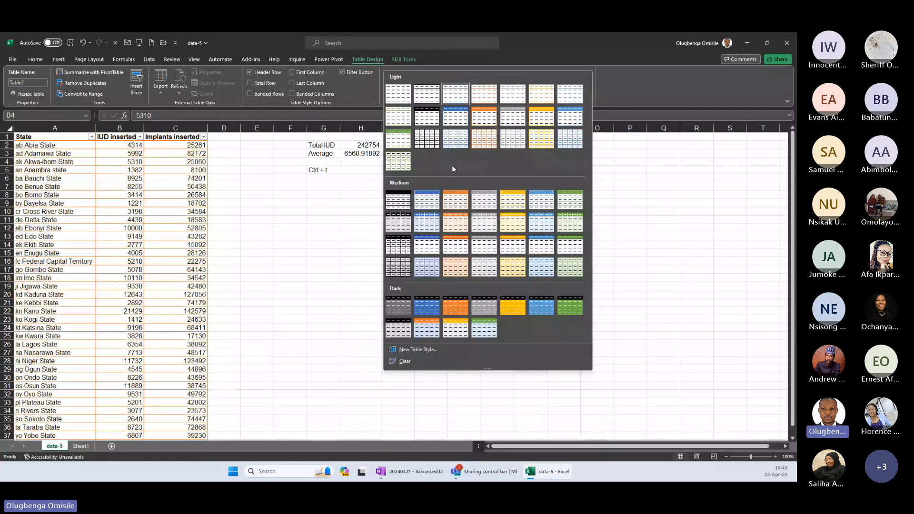
pyautogui.press('Escape')
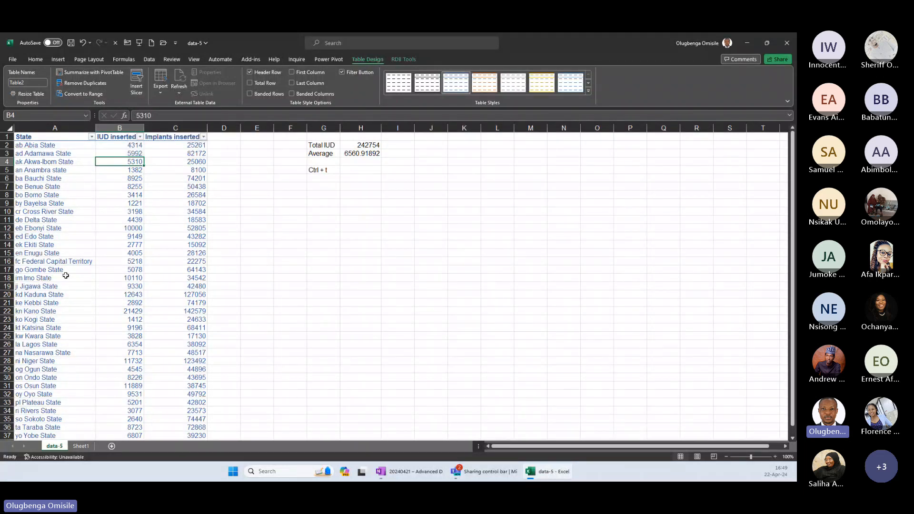
# Look over the unbanded table and its export and refresh options.
pyautogui.moveTo(57, 220); pyautogui.dragTo(72, 361)
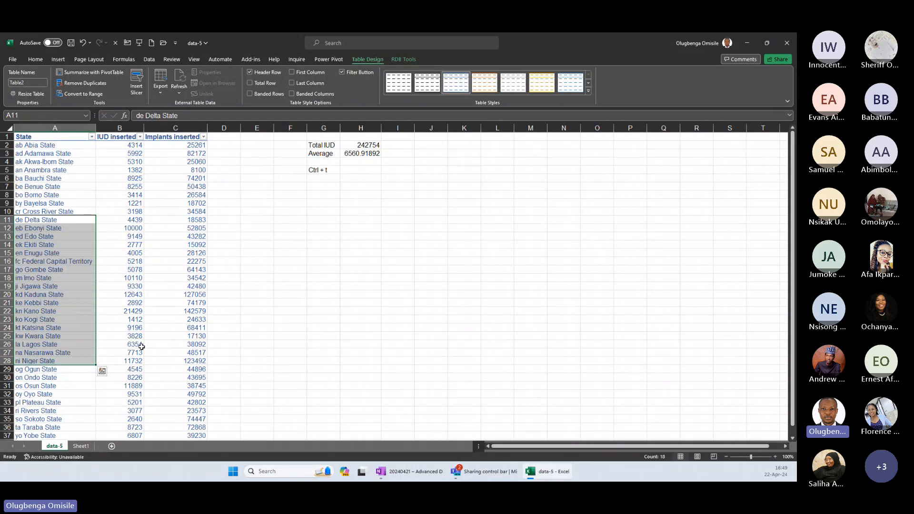
pyautogui.click(141, 346)
pyautogui.click(60, 188)
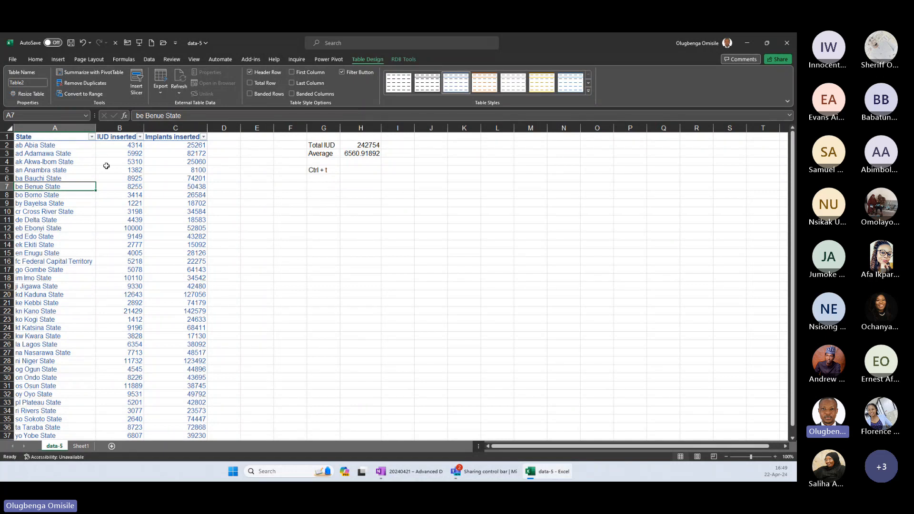
pyautogui.click(160, 85)
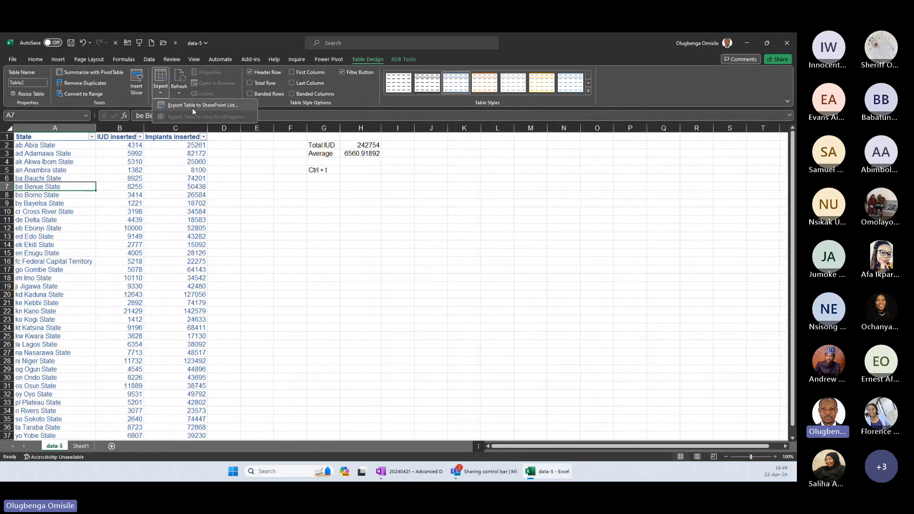
pyautogui.click(179, 87)
pyautogui.click(121, 237)
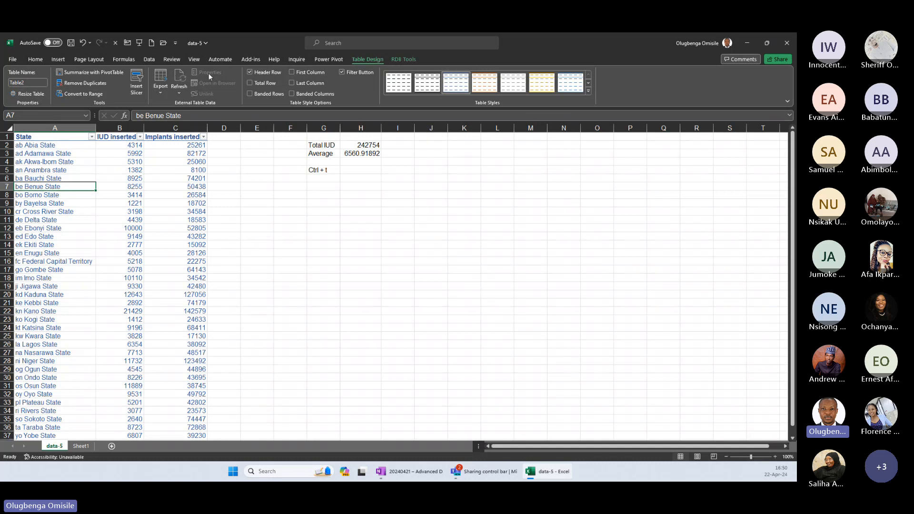
# Try the table without its header row and with first-column emphasis, restoring each option.
pyautogui.click(266, 71)
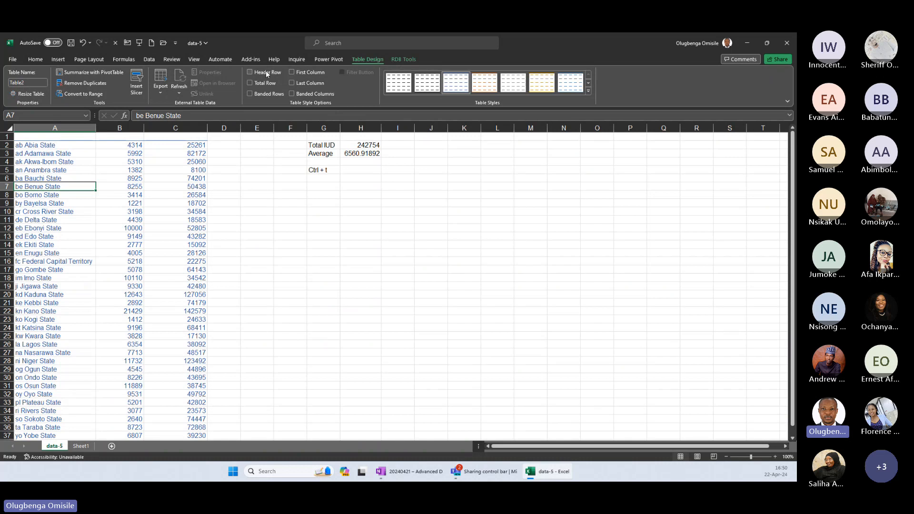
pyautogui.click(266, 71)
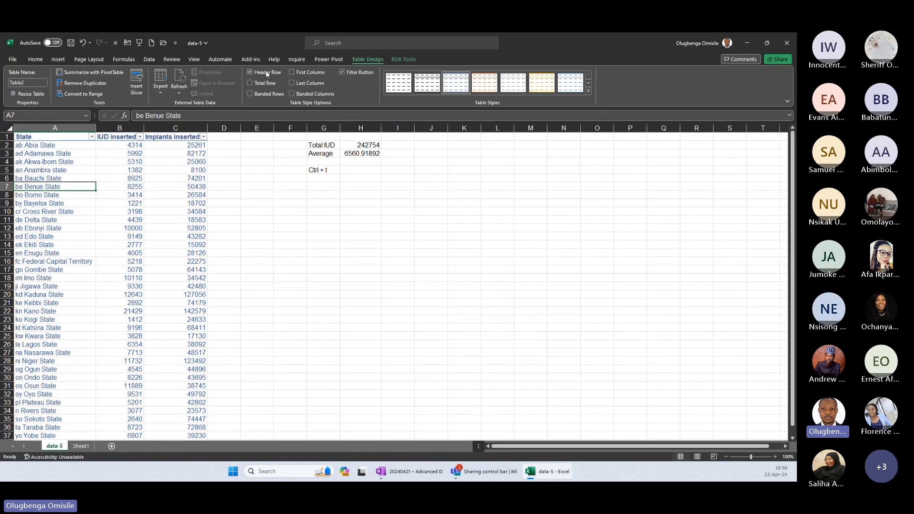
pyautogui.click(305, 73)
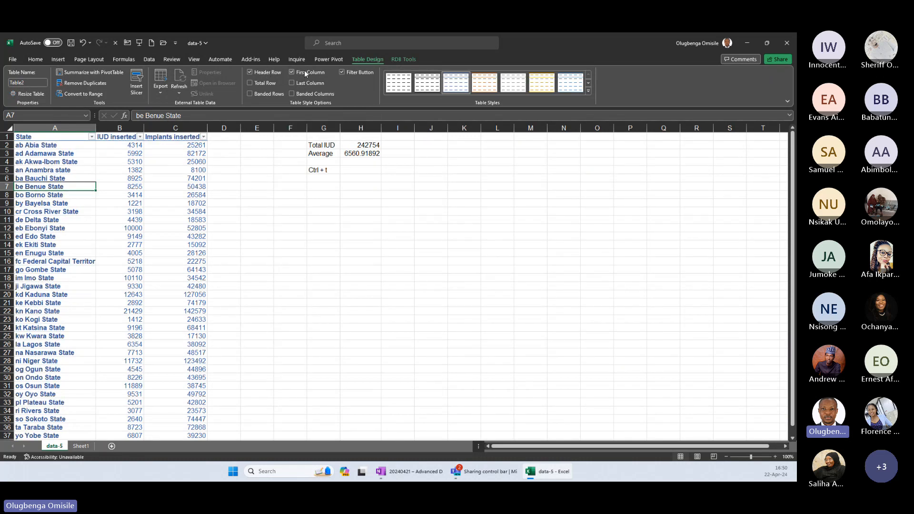
pyautogui.click(307, 73)
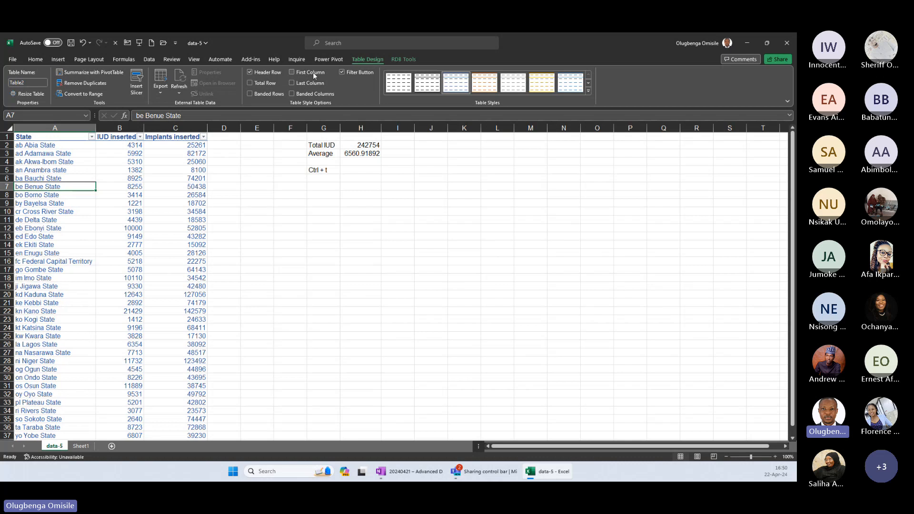
# Try toggling the table's filter buttons, banded columns and banded rows, restoring each option.
pyautogui.click(350, 73)
pyautogui.click(351, 72)
pyautogui.click(203, 137)
pyautogui.click(309, 92)
pyautogui.click(308, 92)
pyautogui.click(270, 93)
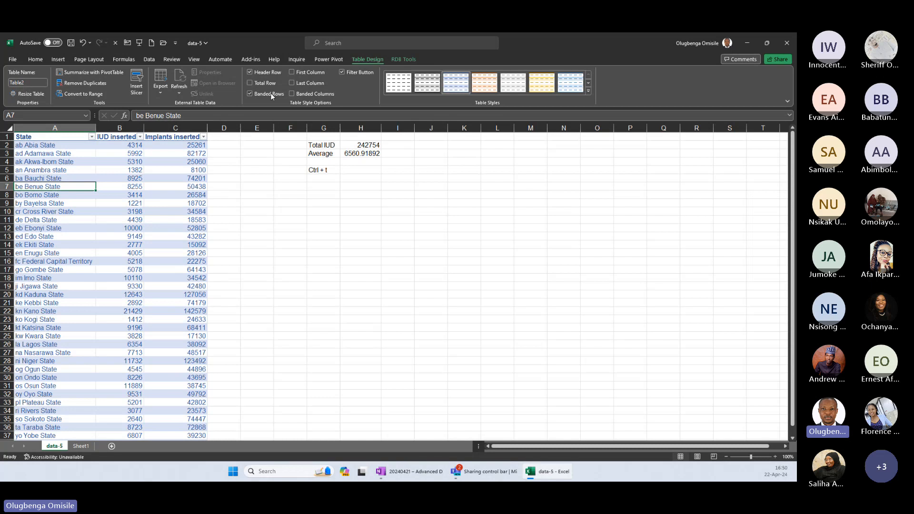
pyautogui.click(271, 93)
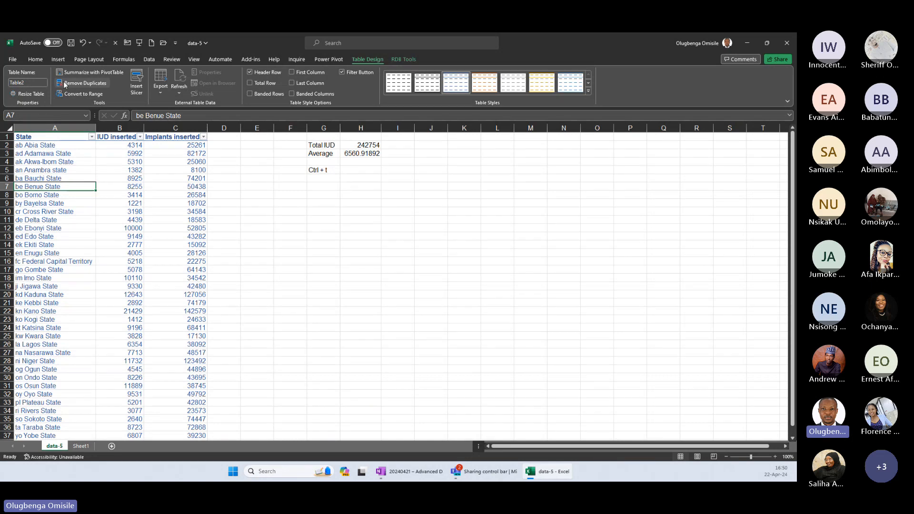
# Rename the state data table as ServiceNumber.
pyautogui.click(27, 83)
pyautogui.write('ServiceNumb')
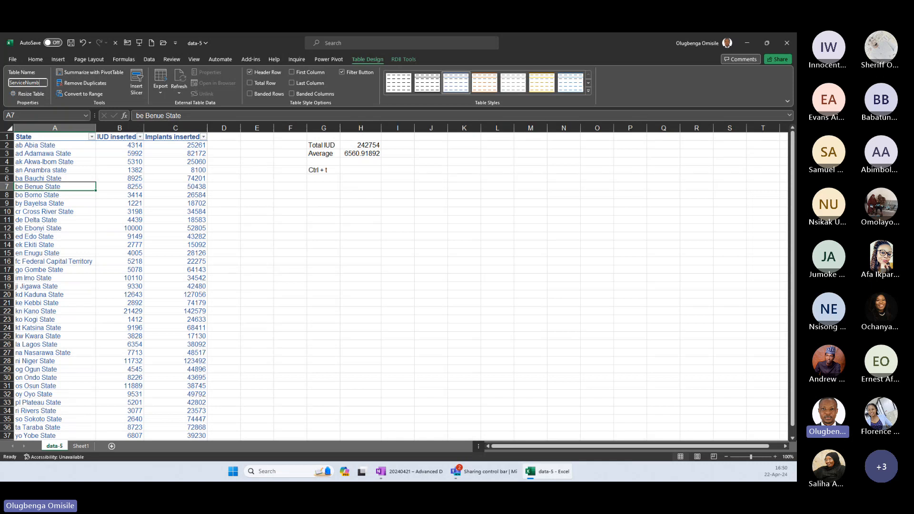
# Label cell G8 as Total IUD and review the formula behind the existing IUD total in H2.
pyautogui.click(321, 194)
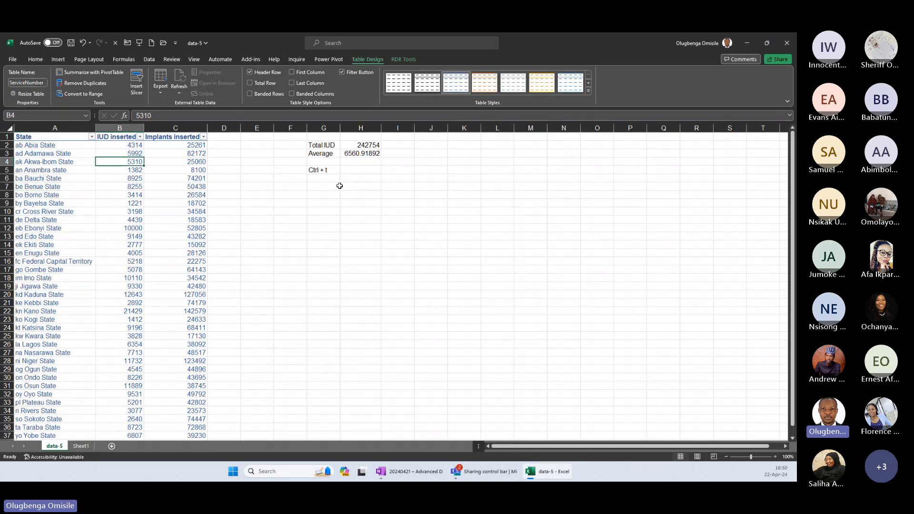
pyautogui.write('To')
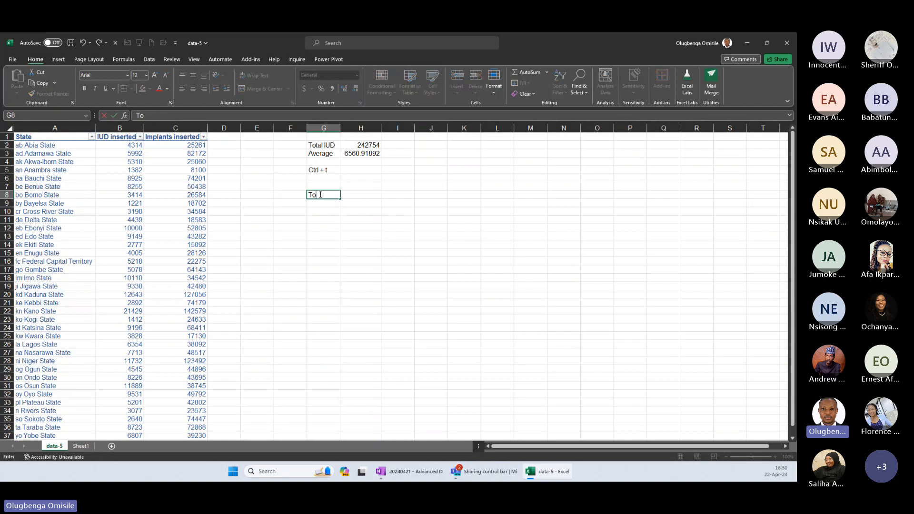
pyautogui.click(364, 196)
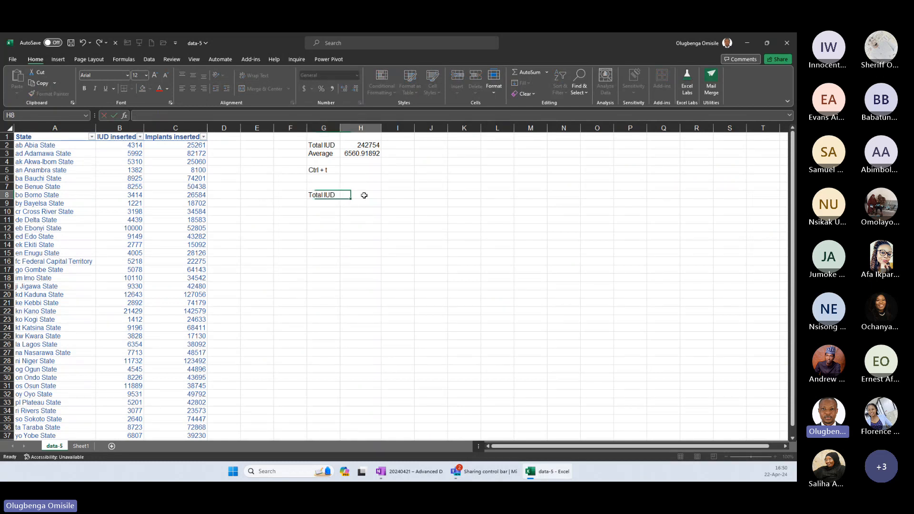
pyautogui.doubleClick(360, 145)
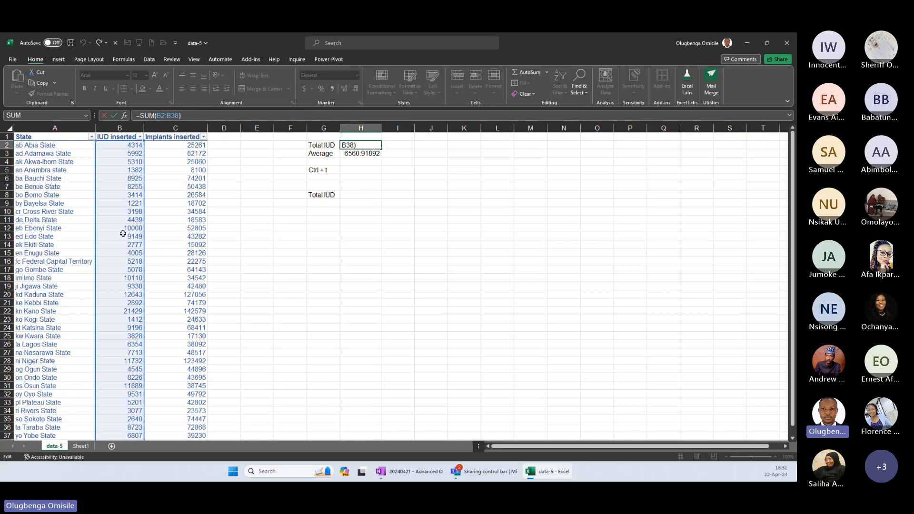
pyautogui.click(358, 196)
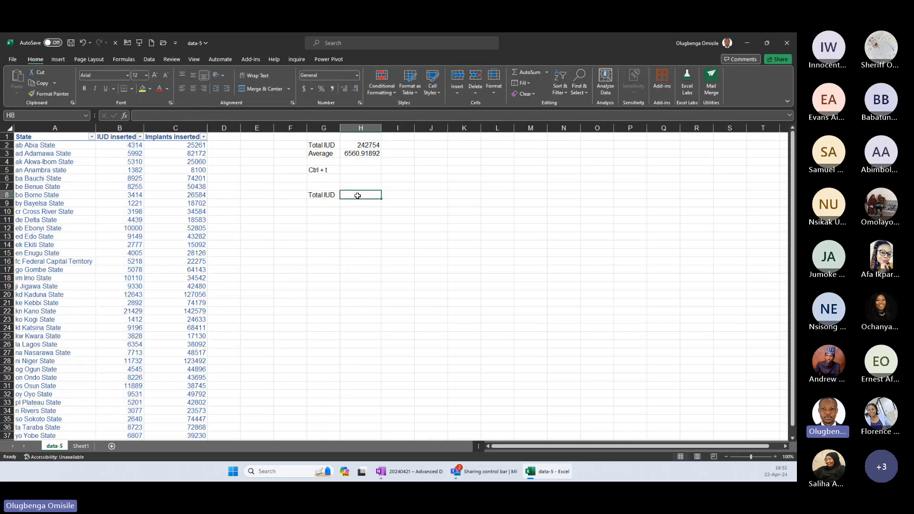
# Begin a formula in H8 that references the IUD inserted column of the ServiceNumber table.
pyautogui.scroll(1, 358, 196)
pyautogui.scroll(-1, 358, 196)
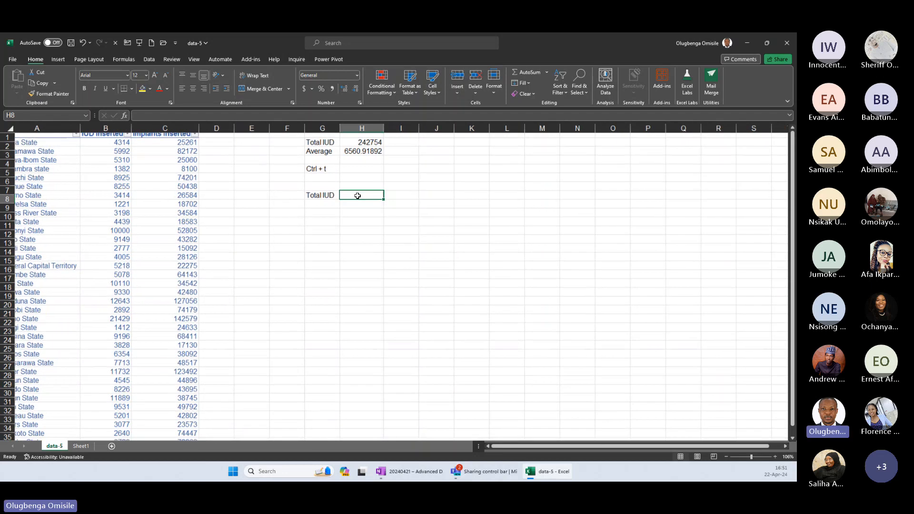
pyautogui.scroll(1, 357, 196)
pyautogui.write('=ser')
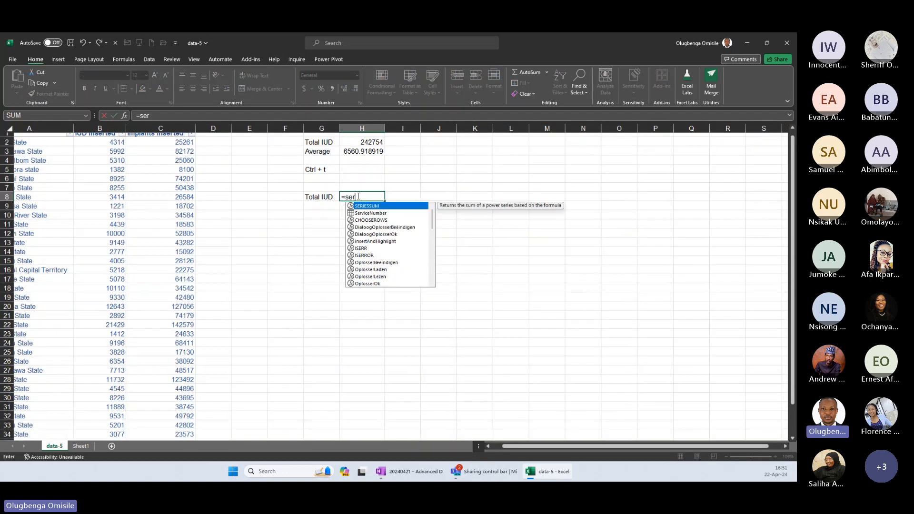
pyautogui.write('vi')
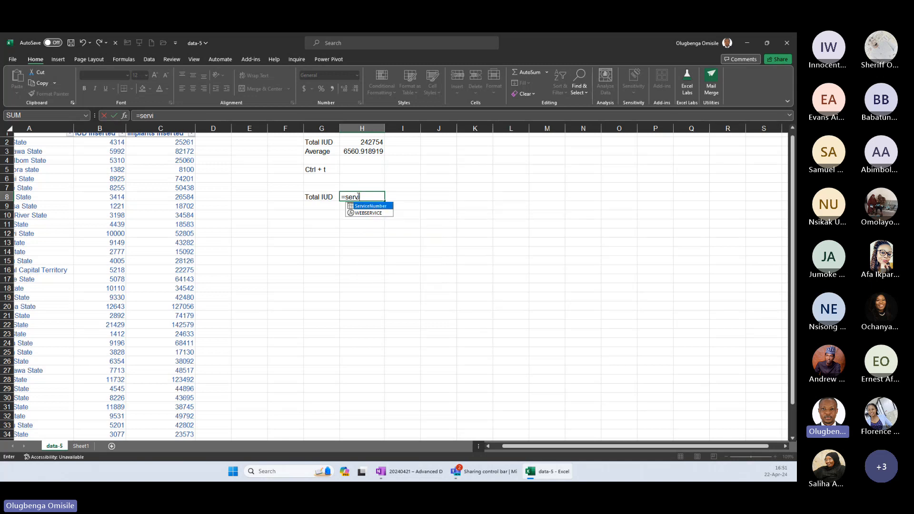
pyautogui.press('Tab')
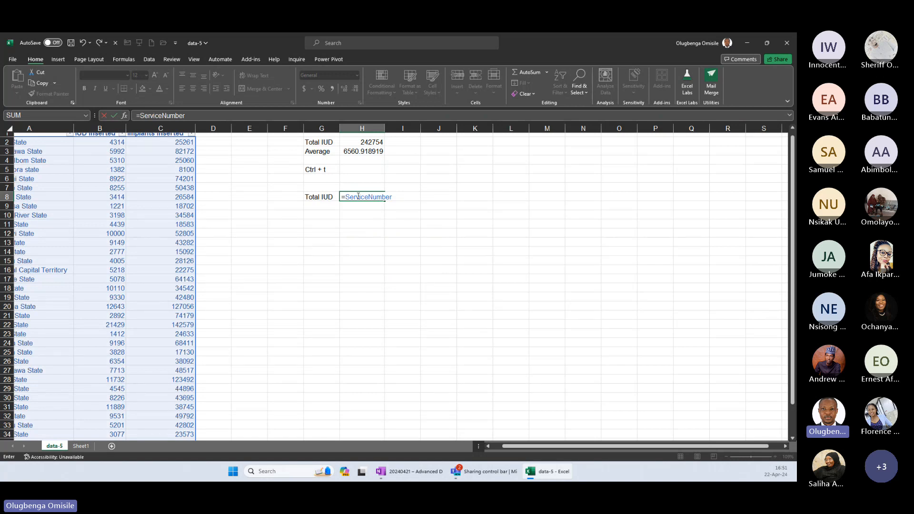
pyautogui.write('[')
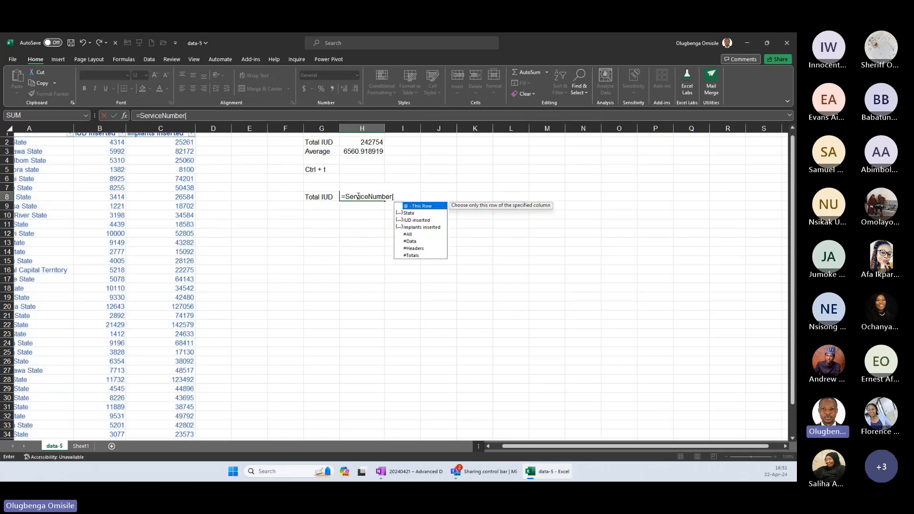
pyautogui.write('iud')
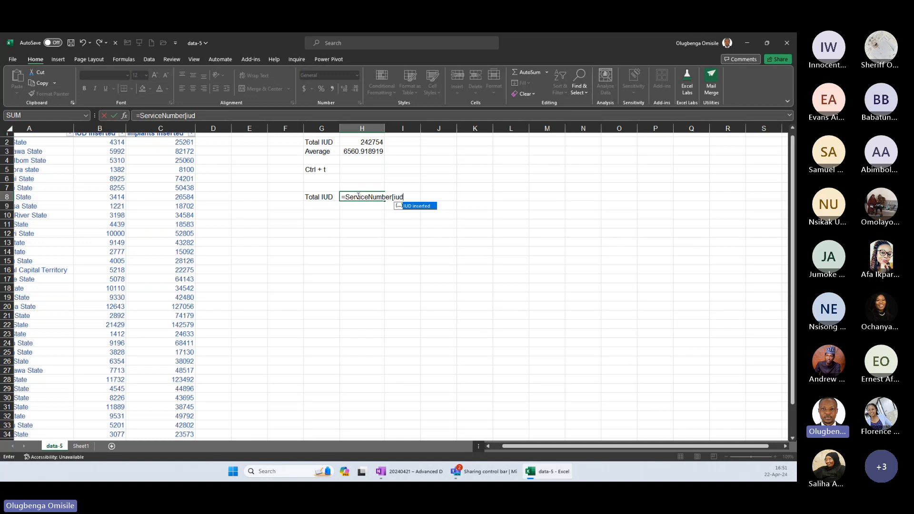
pyautogui.press('Tab')
pyautogui.write(']')
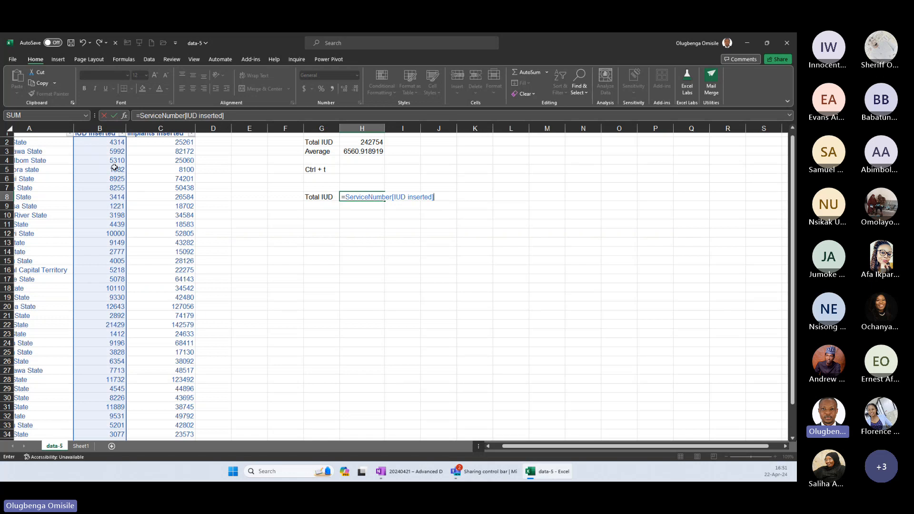
pyautogui.write(')')
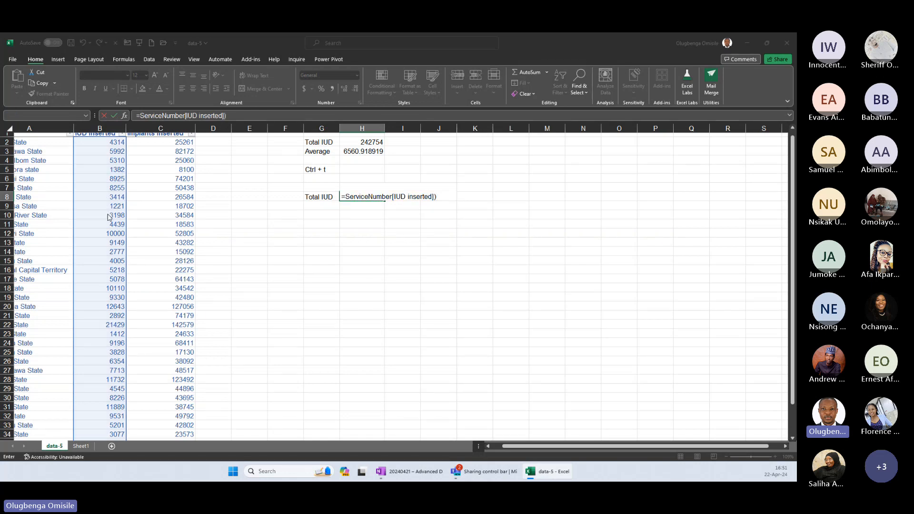
# Complete the H8 total as =SUM(ServiceNumber[IUD inserted]).
pyautogui.press('Return')
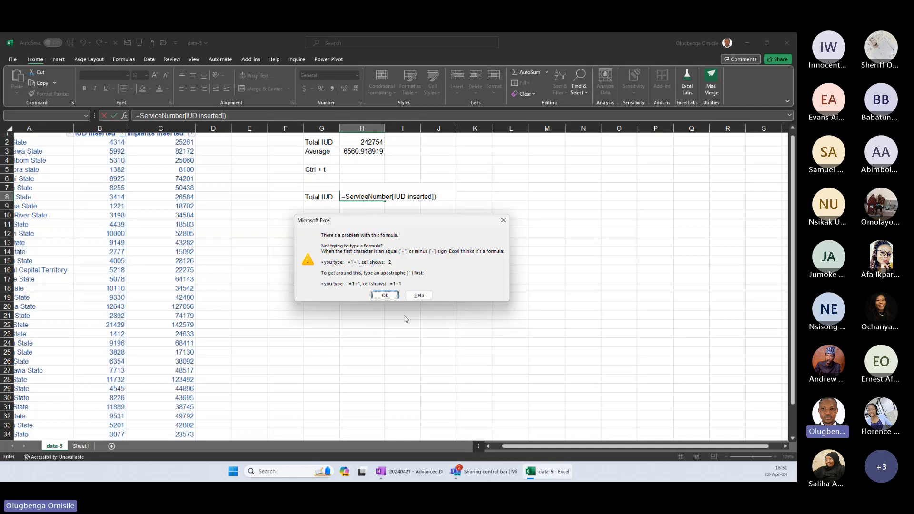
pyautogui.click(384, 295)
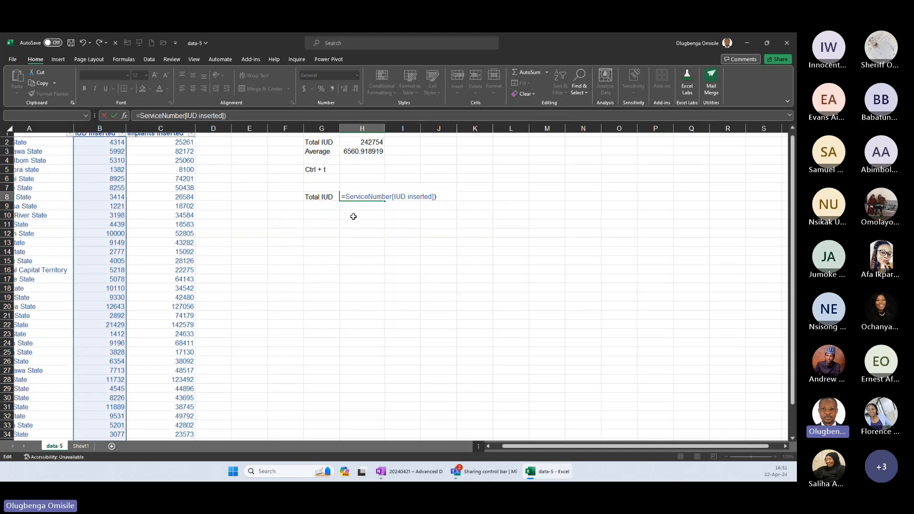
pyautogui.write('SUM(')
pyautogui.press('Return')
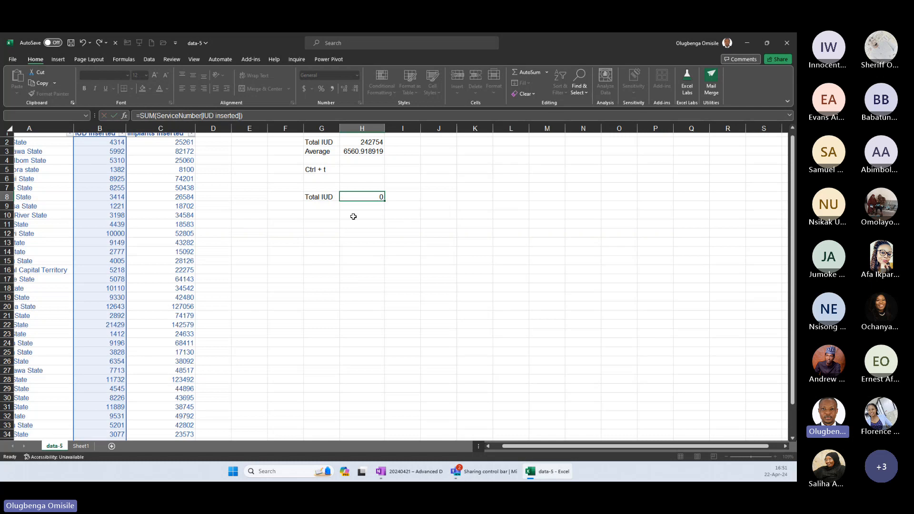
pyautogui.click(350, 196)
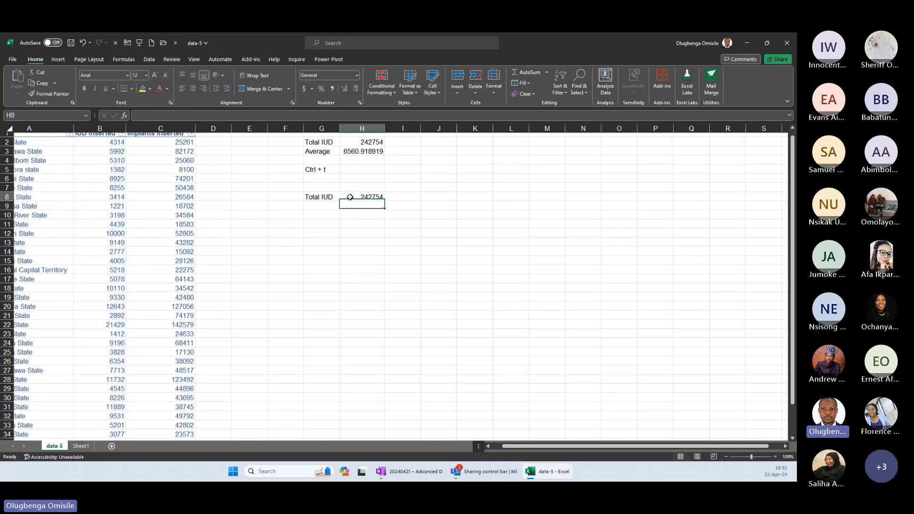
# On Sheet1, fit column B to its contents and label cell B4 as Total Implant.
pyautogui.hotkey('ctrl', 'pagedown')
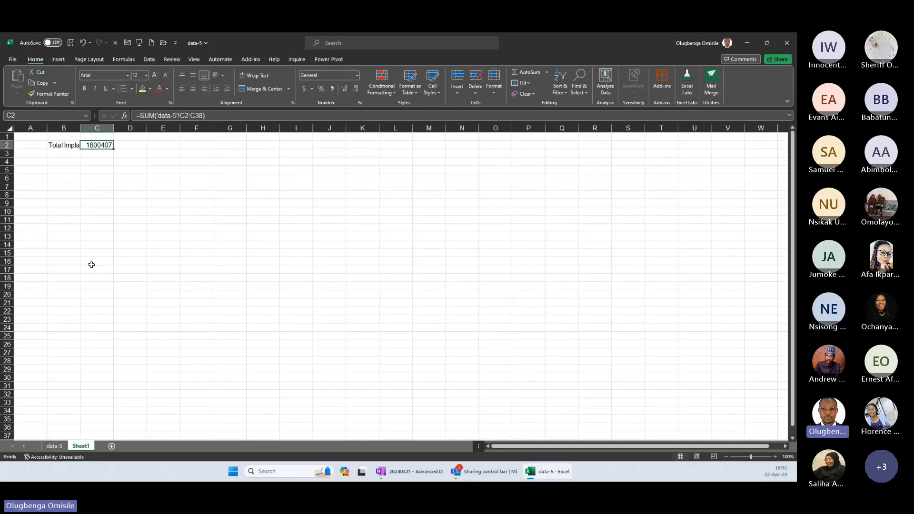
pyautogui.doubleClick(80, 128)
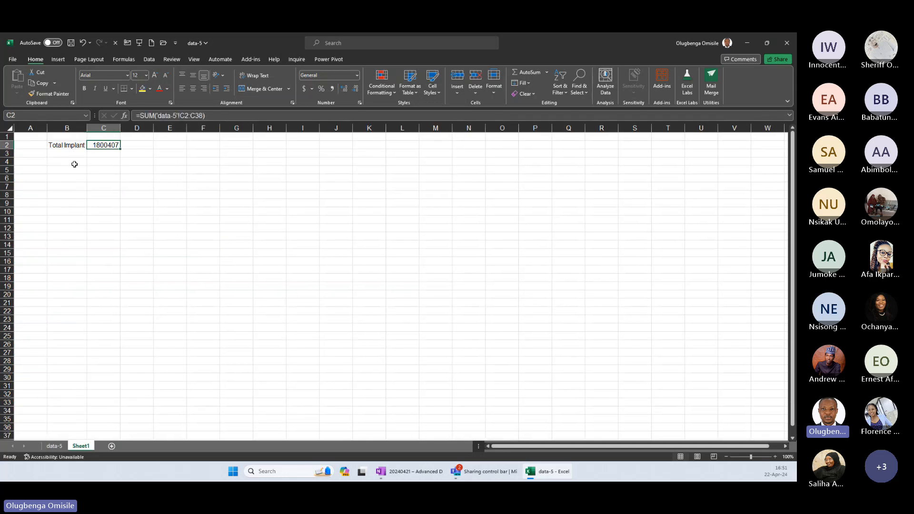
pyautogui.click(72, 161)
pyautogui.write('Total ')
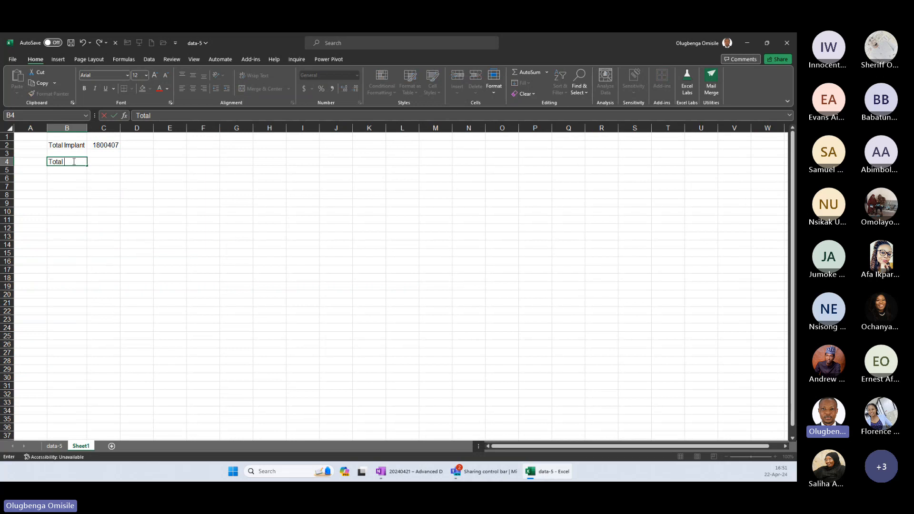
pyautogui.write('Implant')
pyautogui.press('Tab')
# Calculate the implant total in C4 with =SUM(ServiceNumber[Implants inserted]).
pyautogui.write('=')
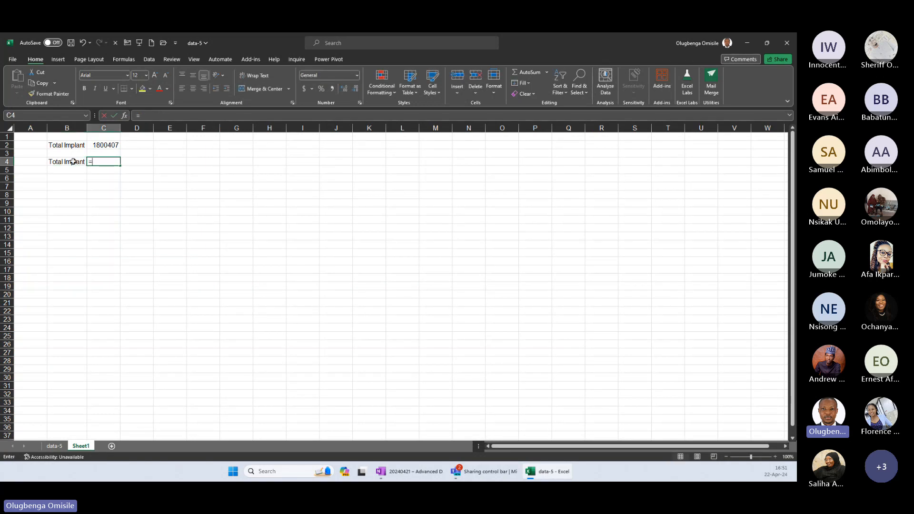
pyautogui.write('serv')
pyautogui.press('Tab')
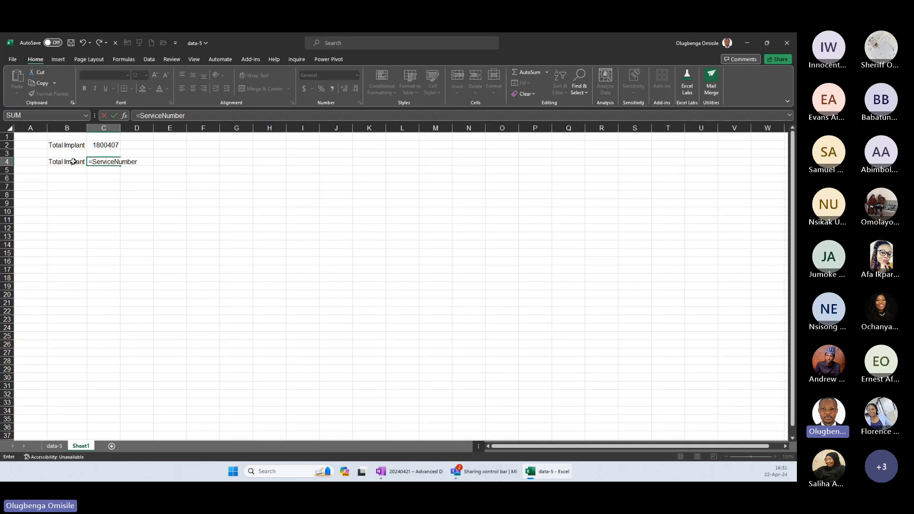
pyautogui.write('[im')
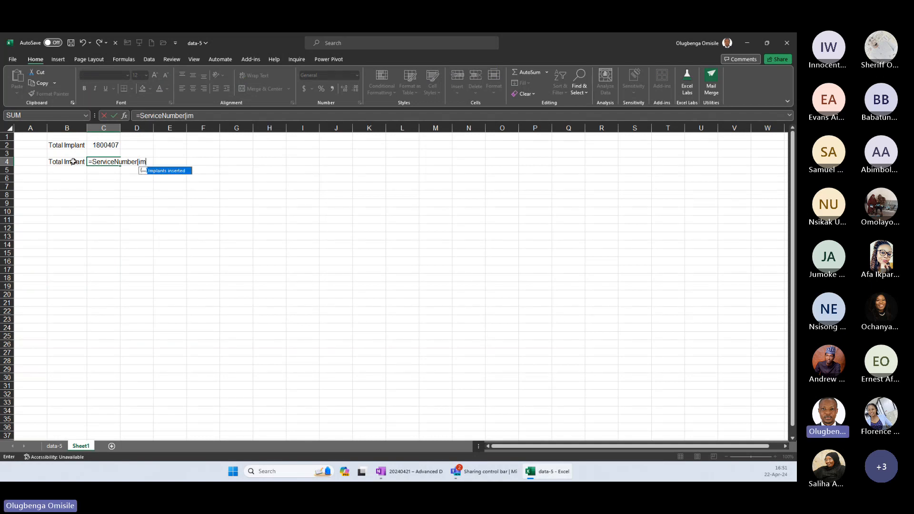
pyautogui.press('Tab')
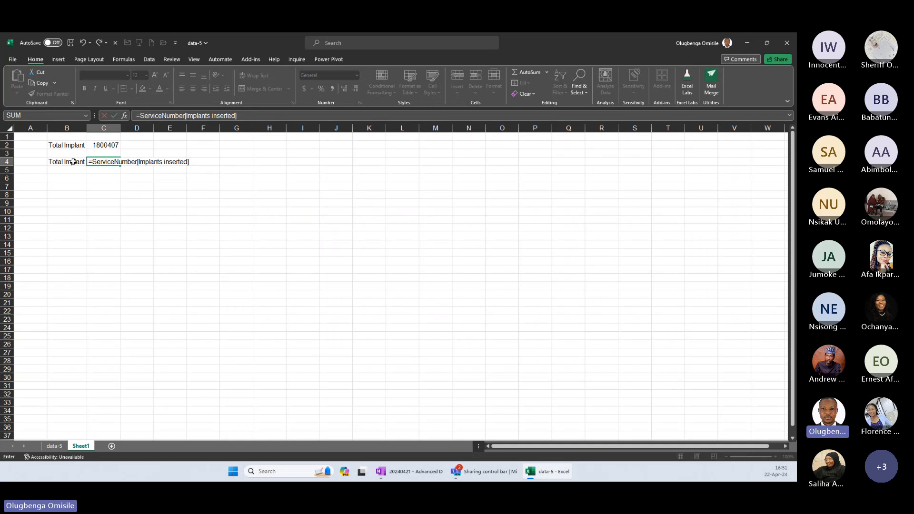
pyautogui.click(138, 116)
pyautogui.write('S')
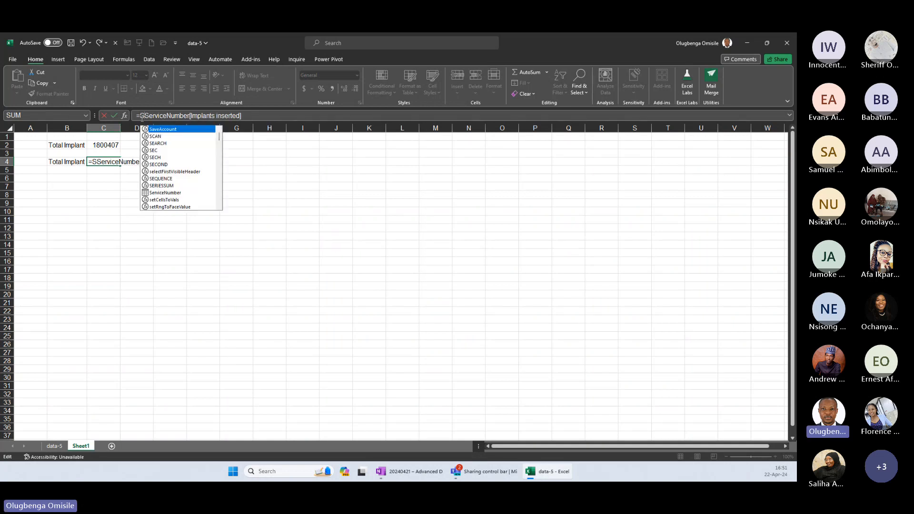
pyautogui.write('UM(')
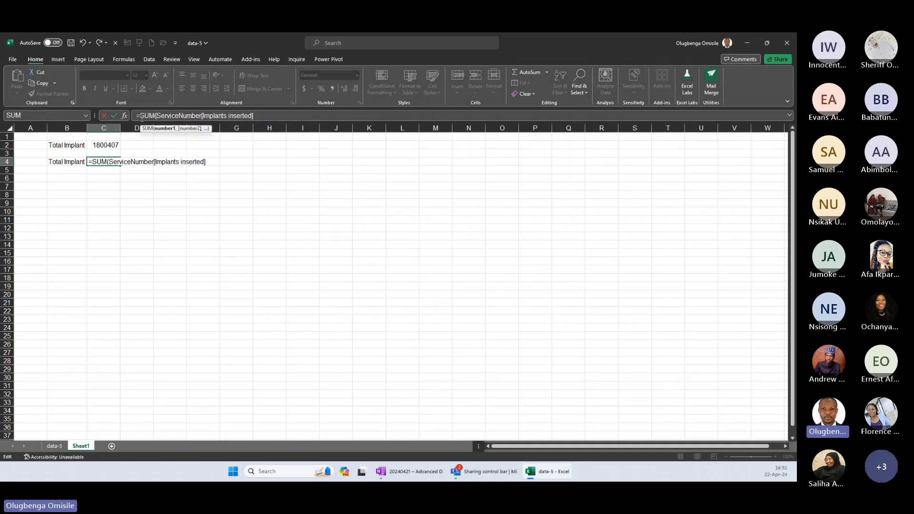
pyautogui.press('Return')
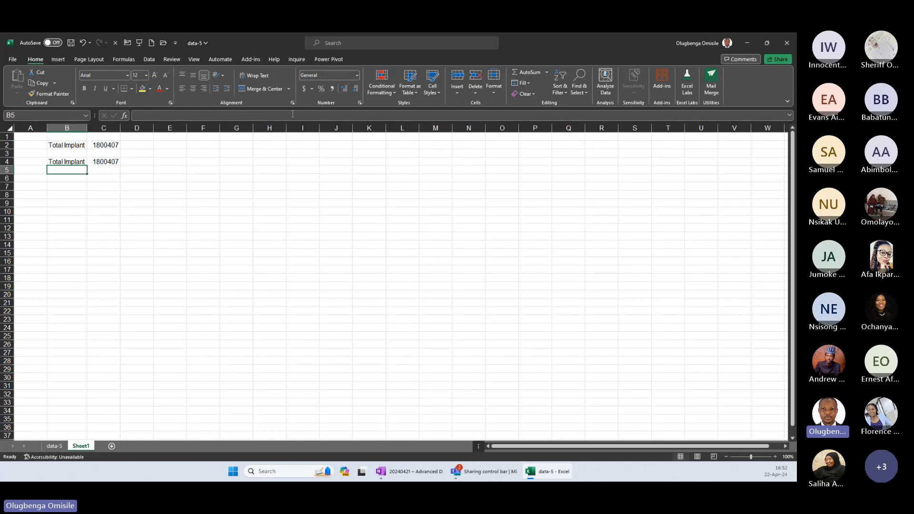
# Enter the sample values 1000 in C7 and 500 in D7.
pyautogui.click(99, 187)
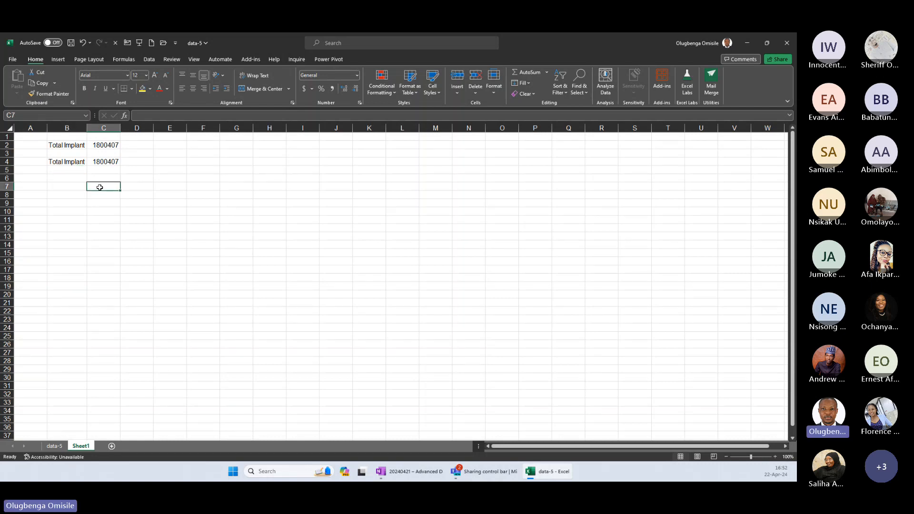
pyautogui.write('1000')
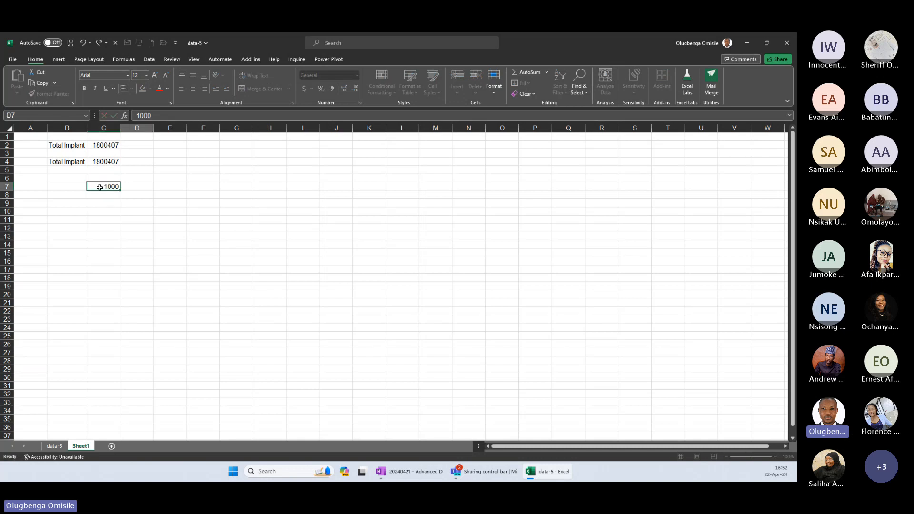
pyautogui.press('Tab')
pyautogui.write('500')
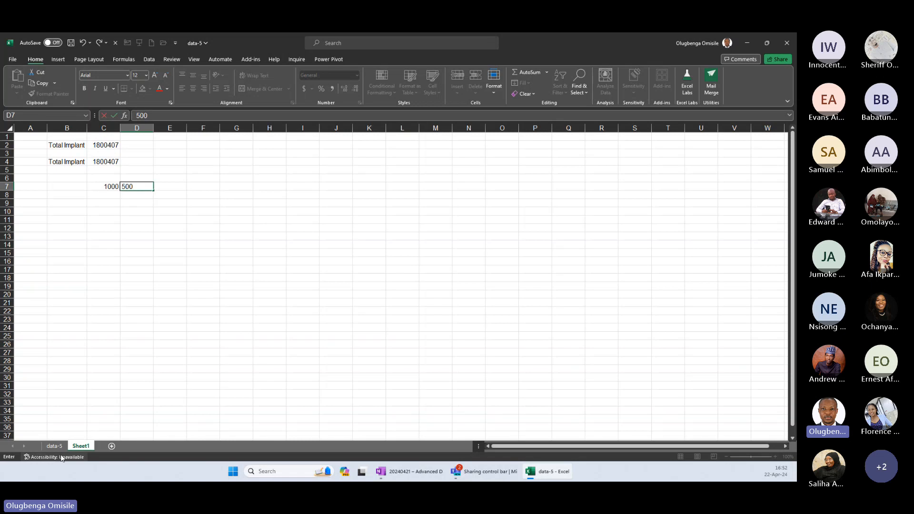
pyautogui.click(133, 219)
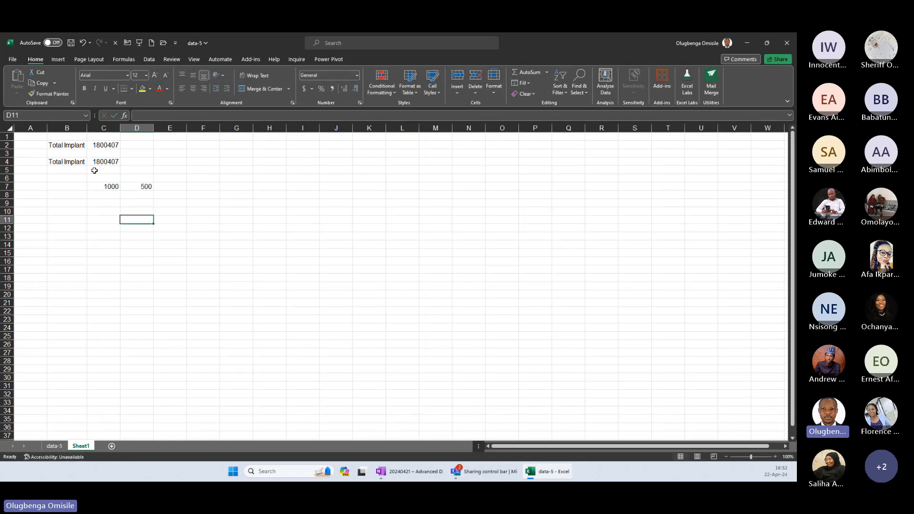
# Label cell B5 as Average Implant.
pyautogui.click(75, 172)
pyautogui.write('A')
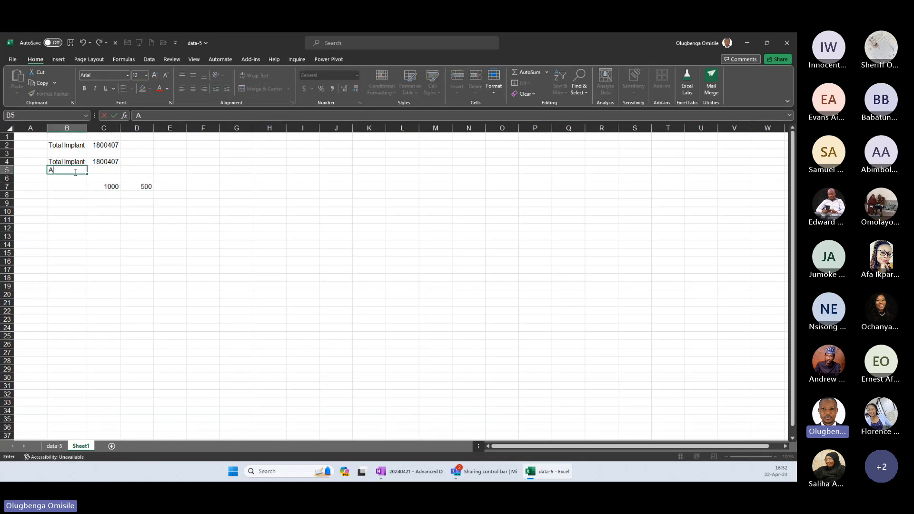
pyautogui.write('verage Implant')
pyautogui.press('Tab')
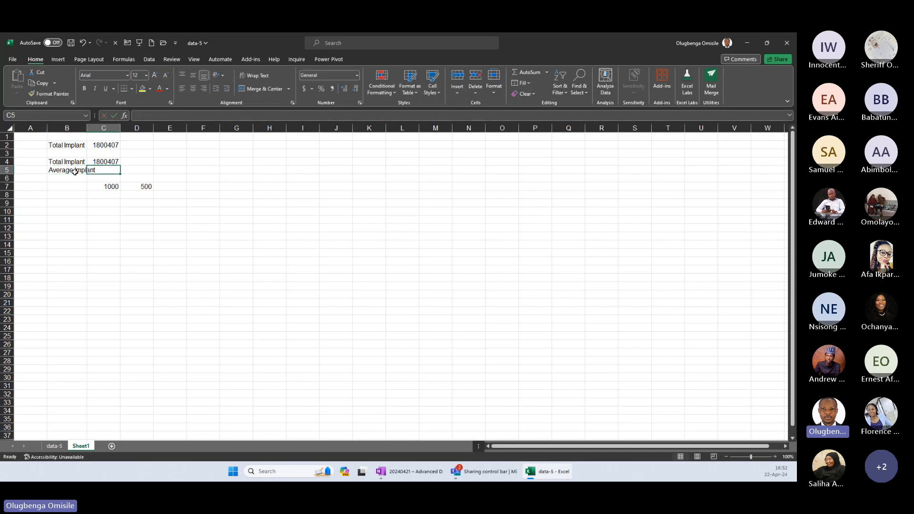
# Calculate the implant average in C5 with =AVERAGE(ServiceNumber[Implants inserted]).
pyautogui.write('=')
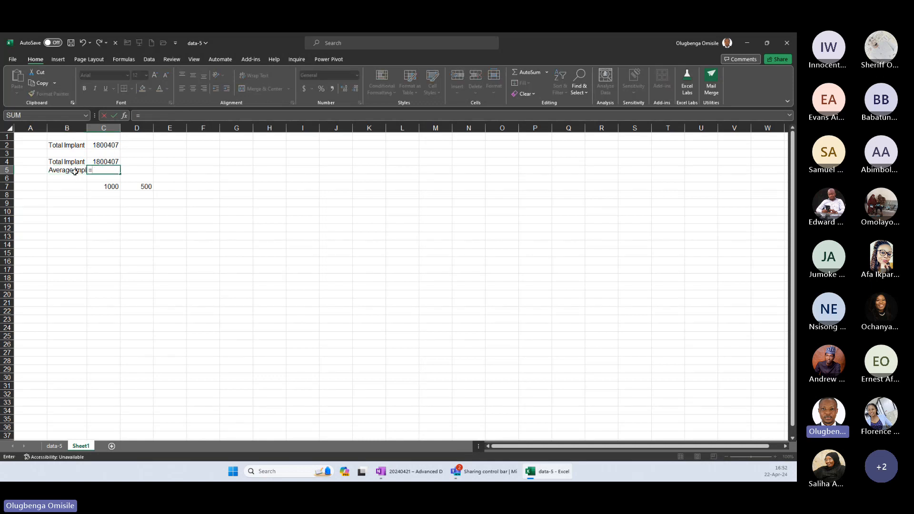
pyautogui.write('AVERAGE(im')
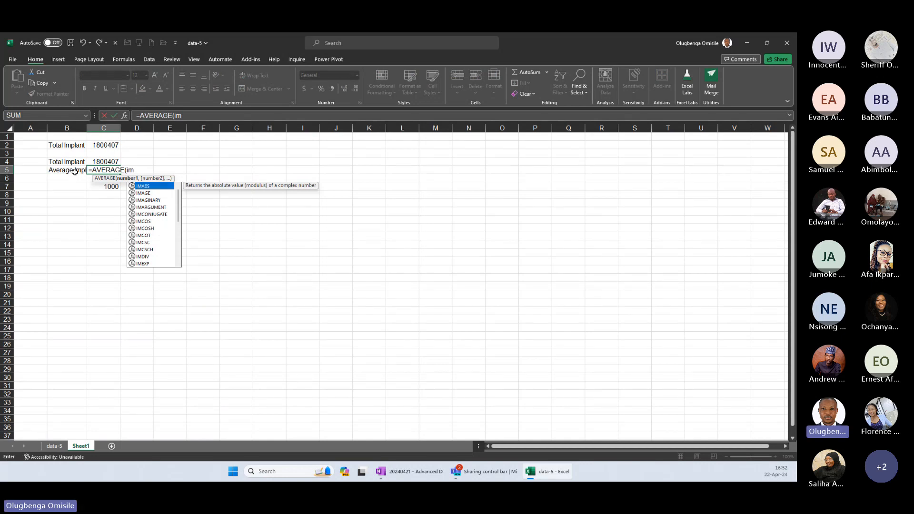
pyautogui.press('BackSpace')
pyautogui.press('BackSpace')
pyautogui.write('ServiceNumber')
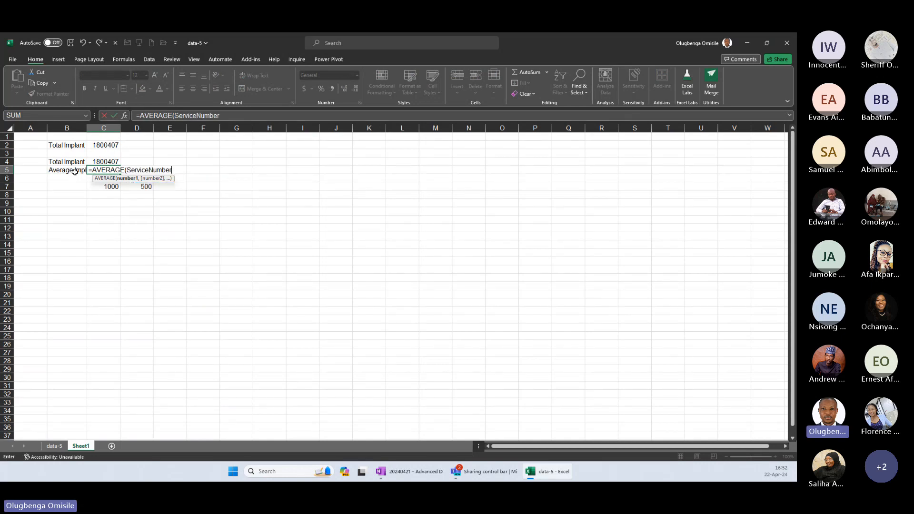
pyautogui.write('[Im')
pyautogui.press('Tab')
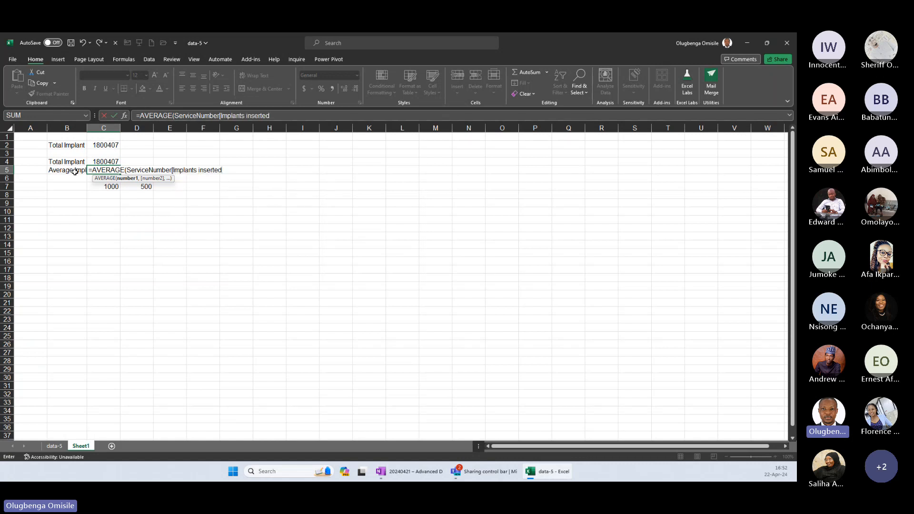
pyautogui.write(')')
pyautogui.click(72, 176)
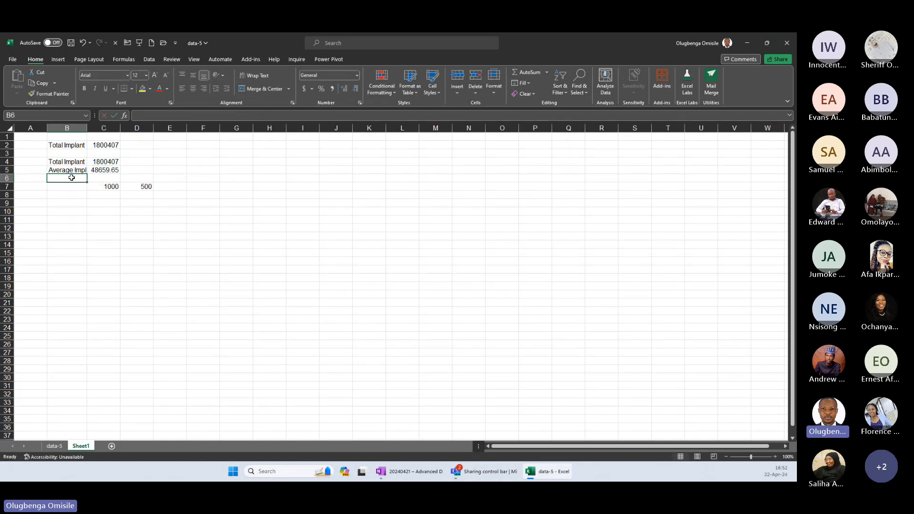
# Format the implant totals and average in C2:C5 with thousands separators and no decimal places.
pyautogui.click(117, 170)
pyautogui.hotkey('ctrl', 'shift', 'Up')
pyautogui.hotkey('ctrl', 'shift', 'Up')
pyautogui.hotkey('ctrl', 'shift', 'Up')
pyautogui.hotkey('alt', 'h')
pyautogui.press('k')
pyautogui.hotkey('alt', 'h')
pyautogui.press('9')
pyautogui.hotkey('alt', 'h')
pyautogui.press('9')
pyautogui.click(119, 171)
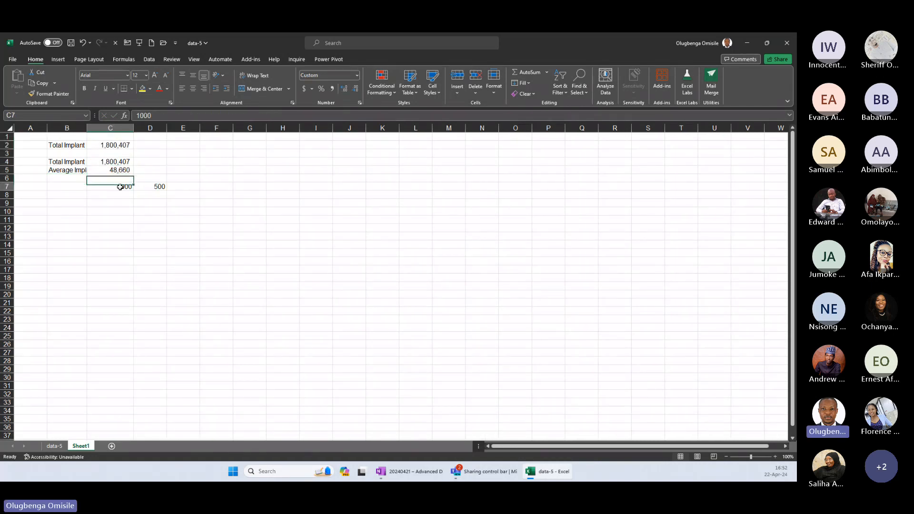
# Clear the sample values from C7 and D7 on Sheet1.
pyautogui.moveTo(122, 187); pyautogui.dragTo(168, 188)
pyautogui.press('Delete')
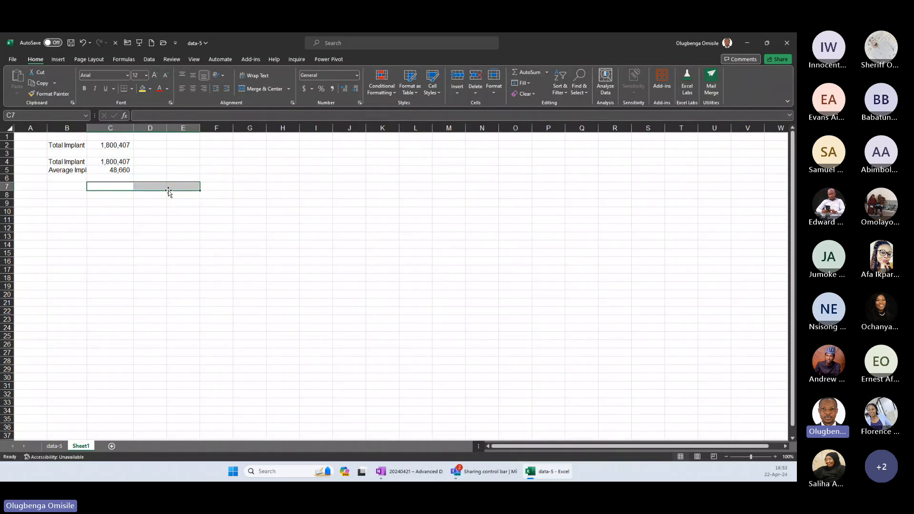
# Label cell B7 as Above Avg. and cell B8 as Below Avg.
pyautogui.click(75, 186)
pyautogui.write('Above Av')
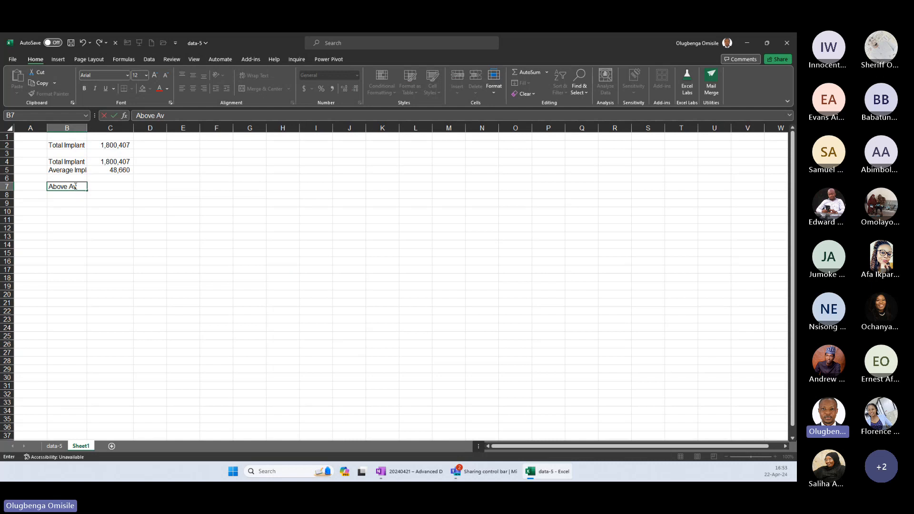
pyautogui.write('g.')
pyautogui.press('Return')
pyautogui.write('Below')
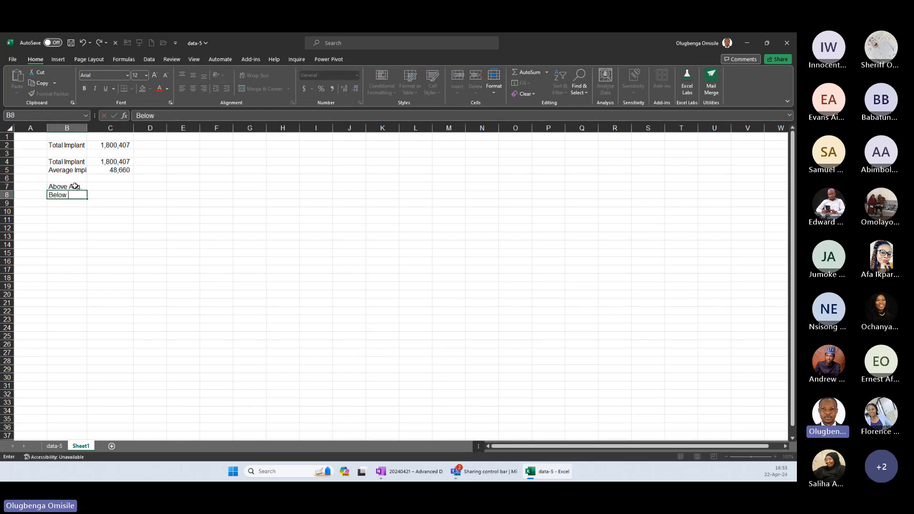
pyautogui.write(' Avg.')
pyautogui.press('Tab')
pyautogui.press('Up')
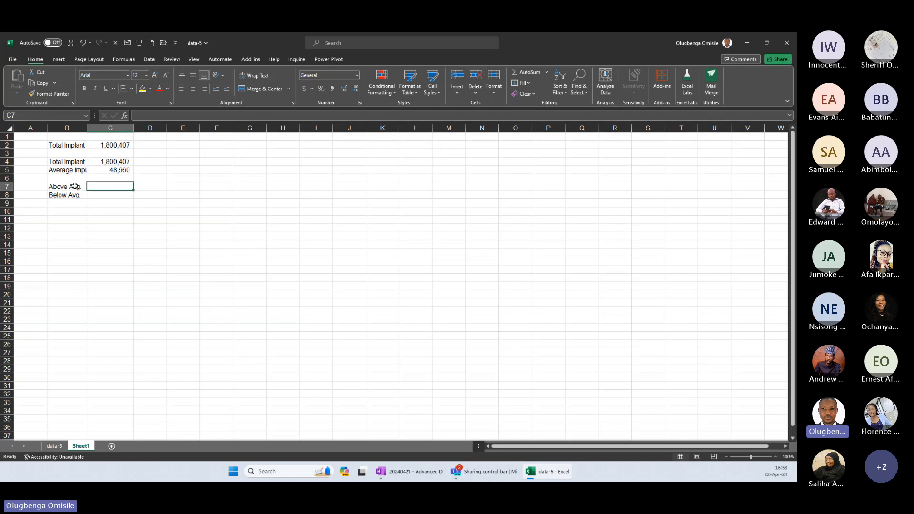
pyautogui.write('=')
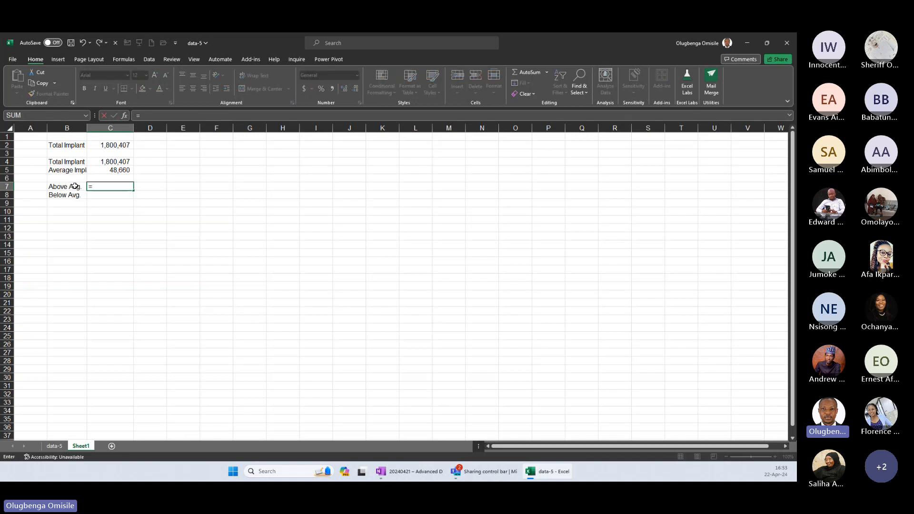
pyautogui.write('SUM')
pyautogui.press('Escape')
# Write the formula =sum((ServiceNumber[Implants inserted]>=C5)) in C7 to test each implant value against the average.
pyautogui.scroll(2, 75, 186)
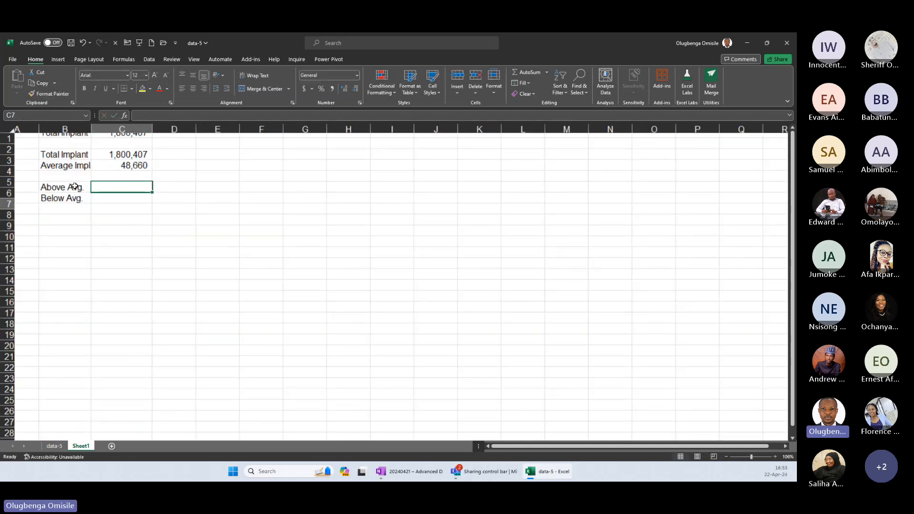
pyautogui.scroll(5, 75, 186)
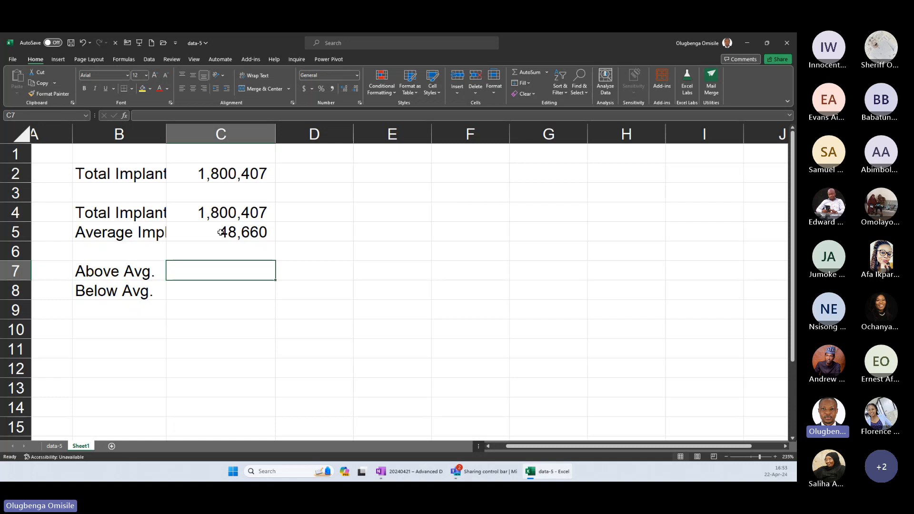
pyautogui.click(221, 232)
pyautogui.click(200, 265)
pyautogui.write('=sum(')
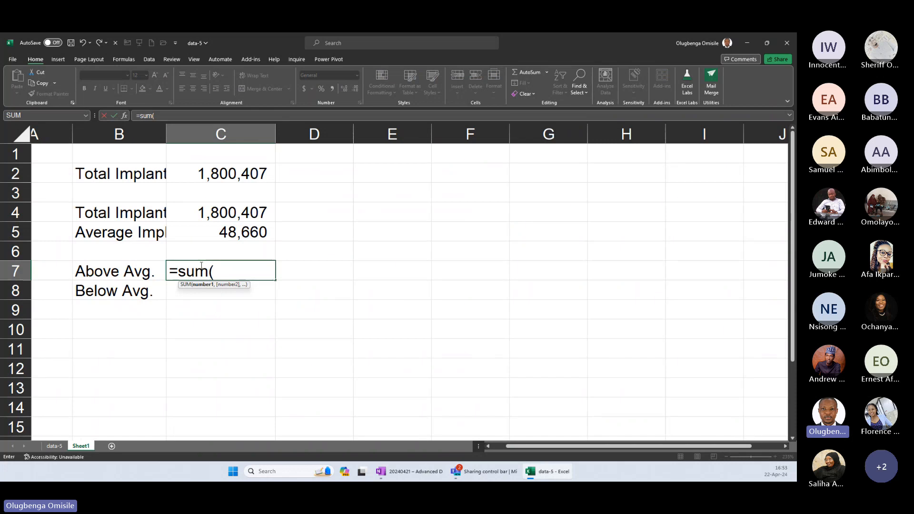
pyautogui.write('(servi')
pyautogui.press('Tab')
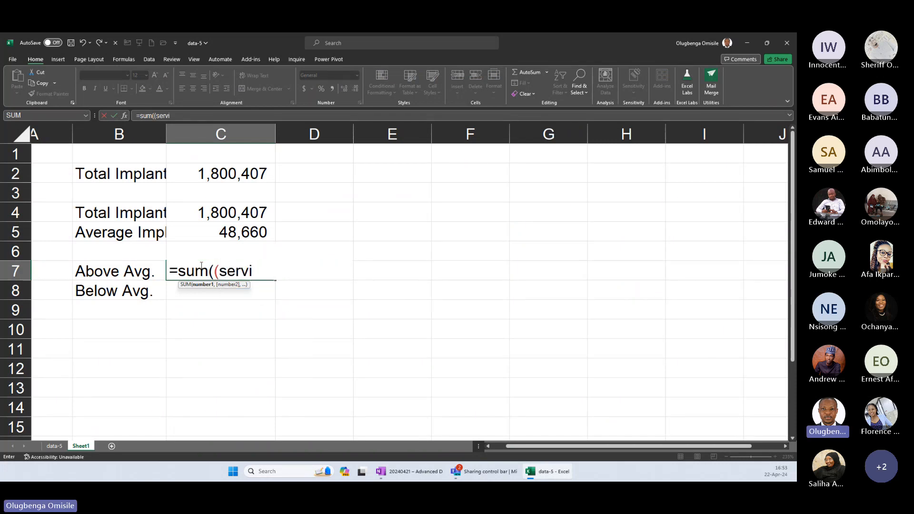
pyautogui.write('[')
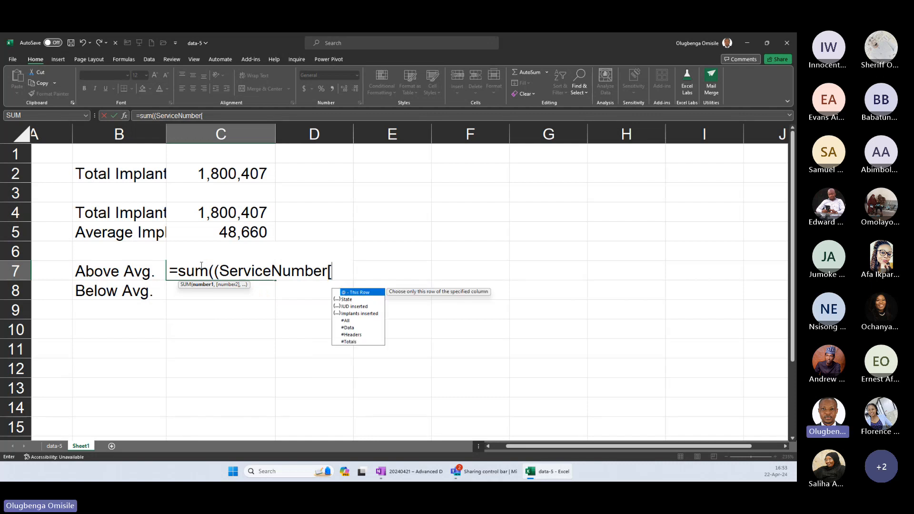
pyautogui.write('im')
pyautogui.press('Tab')
pyautogui.write(']>')
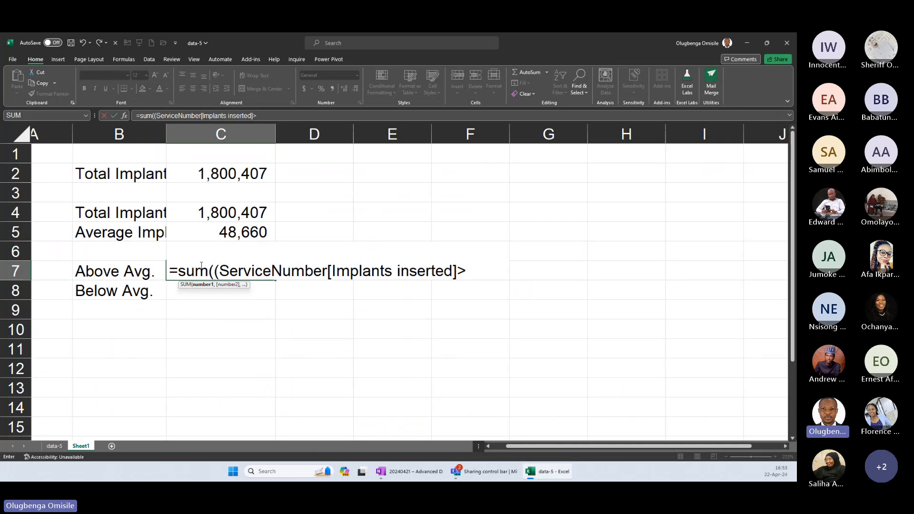
pyautogui.write('=')
pyautogui.click(209, 230)
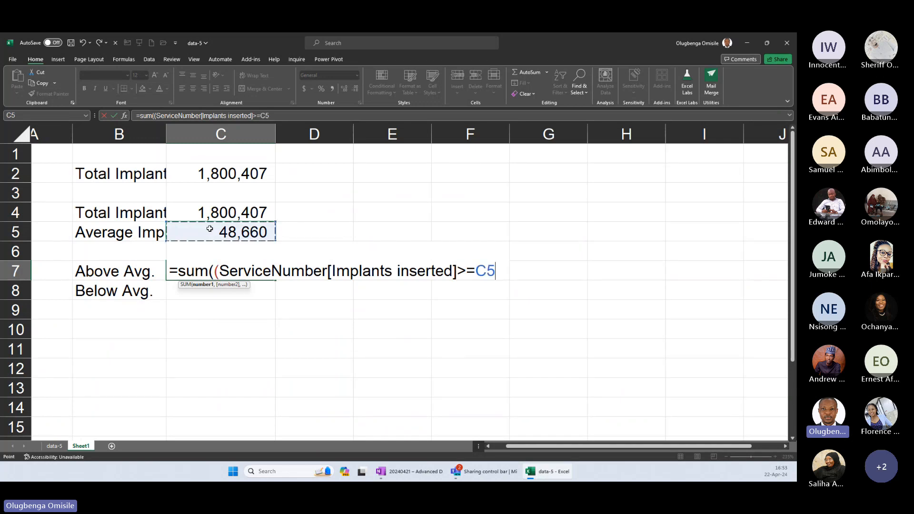
pyautogui.write('))')
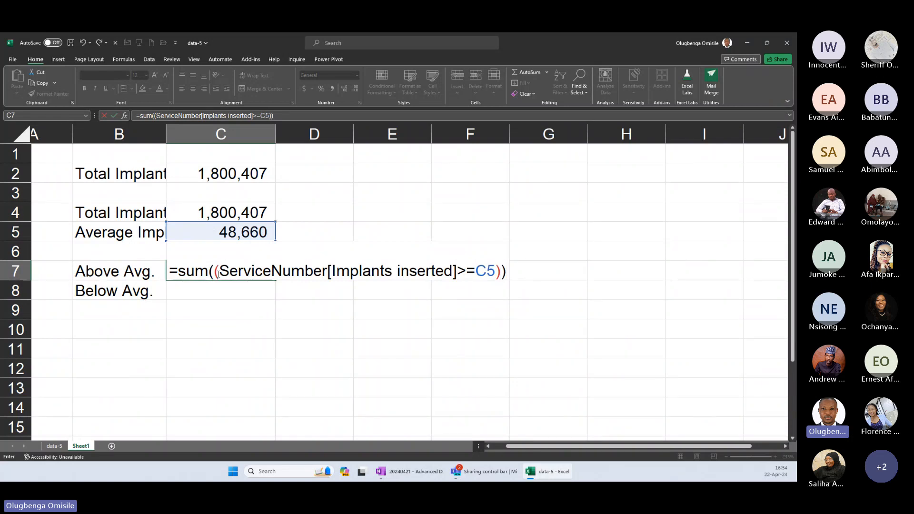
# Evaluate the condition inside C7's SUM to preview its array, restore the original expression and commit the formula.
pyautogui.moveTo(218, 273); pyautogui.dragTo(501, 276)
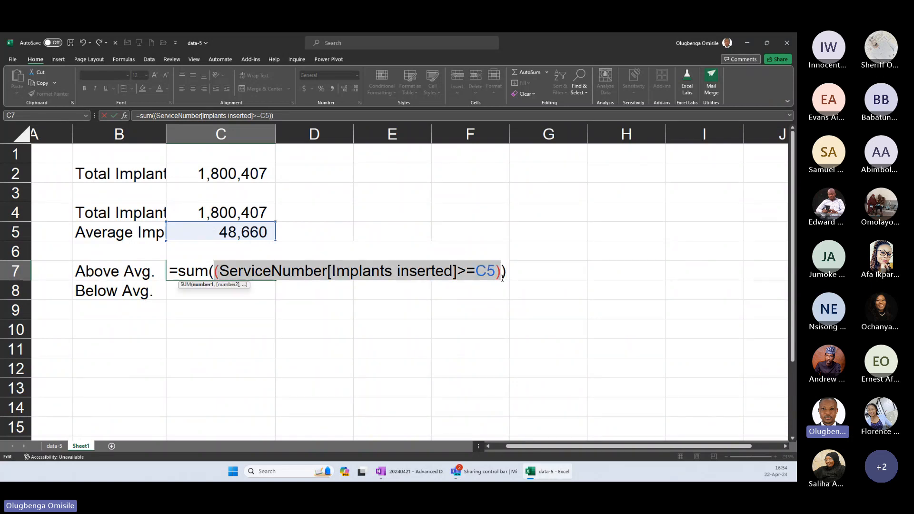
pyautogui.press('F9')
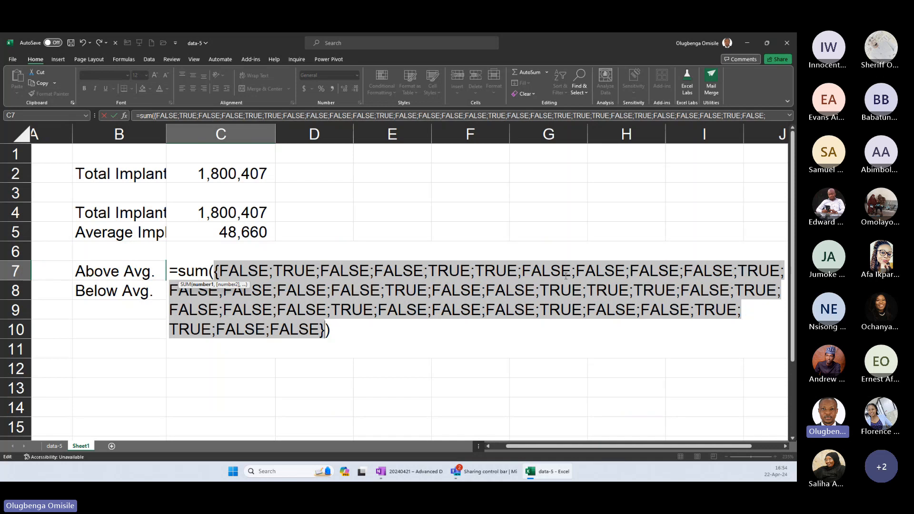
pyautogui.hotkey('ctrl', 'z')
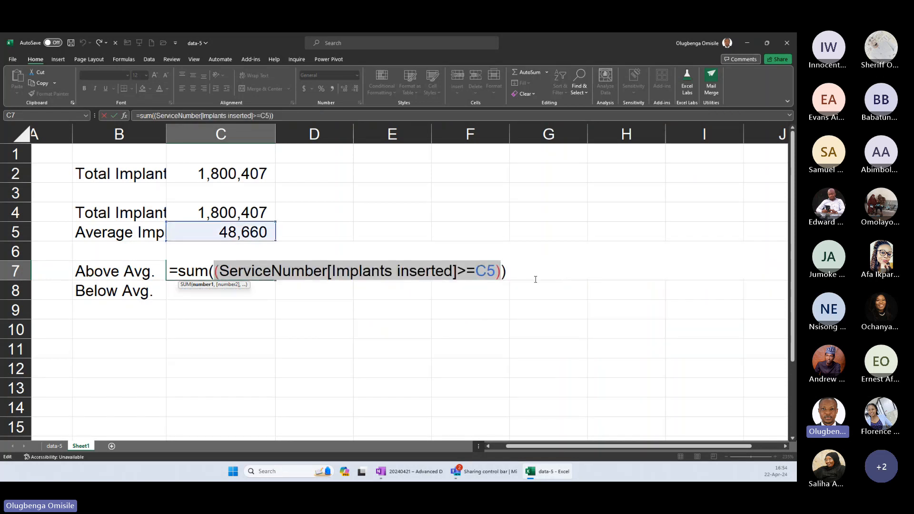
pyautogui.click(500, 276)
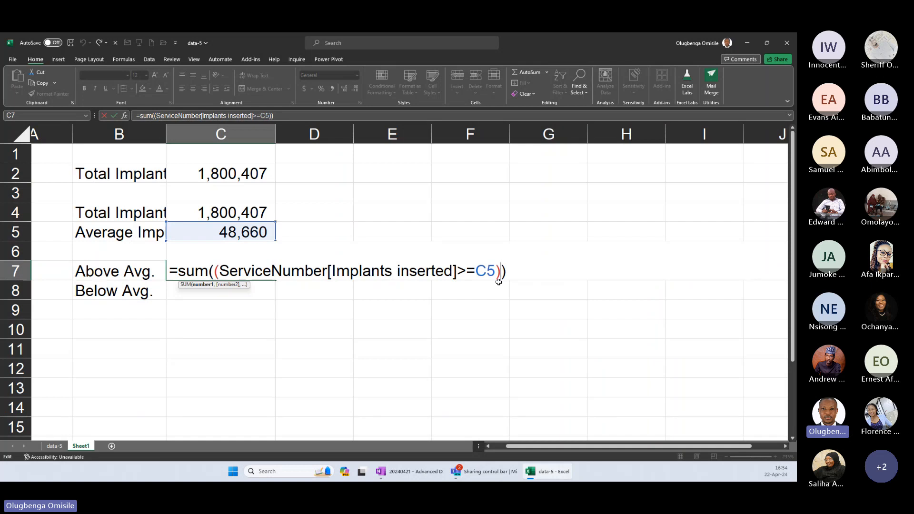
pyautogui.press('Return')
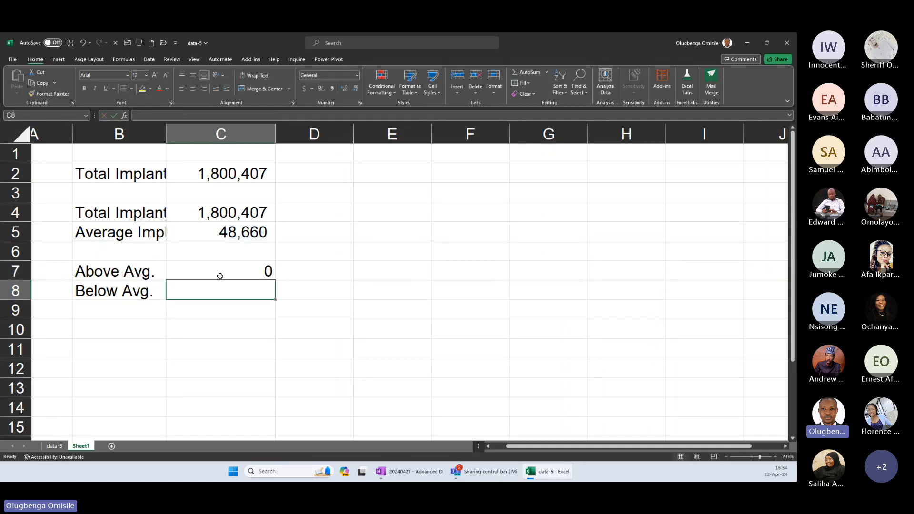
# Multiply the condition in C7 by 1, making the formula =SUM(1 * (ServiceNumber[Implants inserted]>=C5)).
pyautogui.click(225, 270)
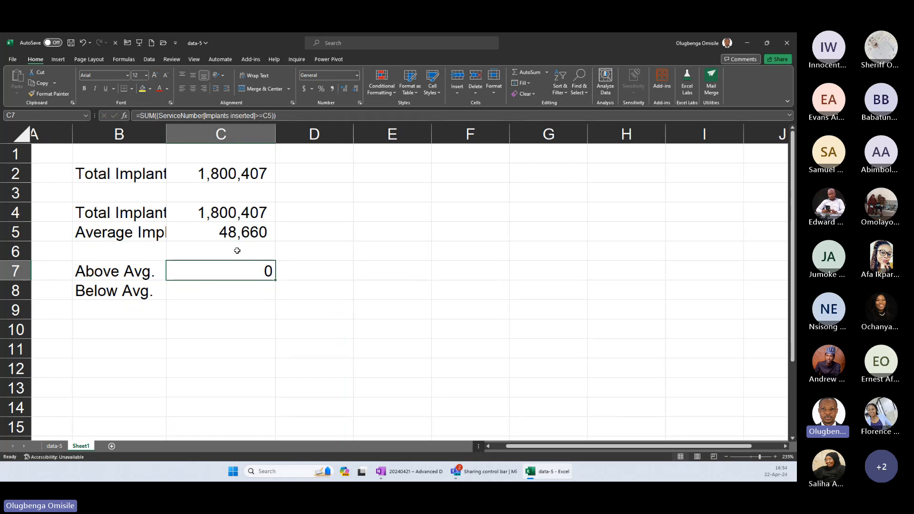
pyautogui.press('F2')
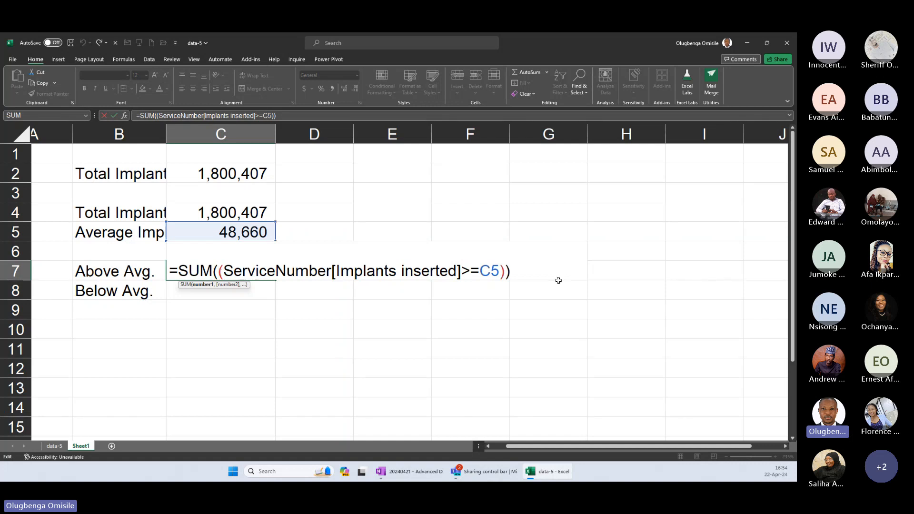
pyautogui.write('1')
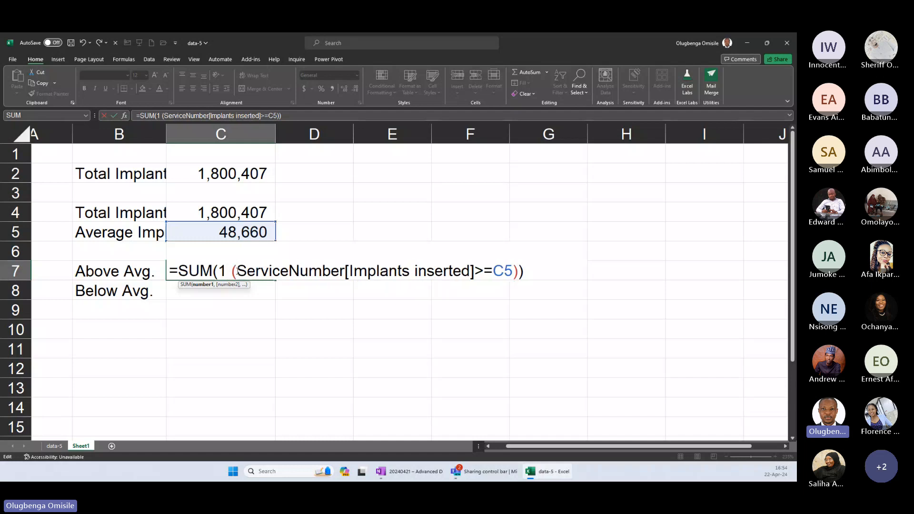
pyautogui.write(' *')
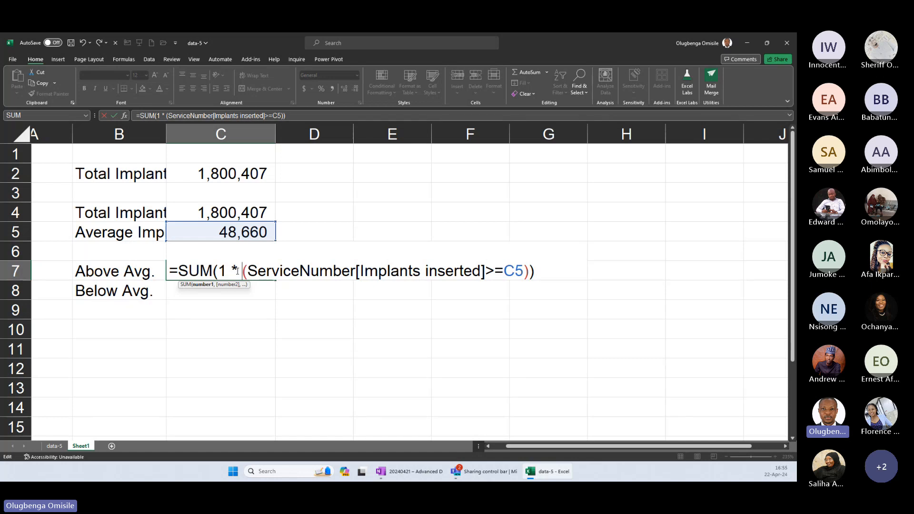
# Preview the array produced by the multiplied condition in C7, restore the expression and commit the formula.
pyautogui.moveTo(220, 269); pyautogui.dragTo(530, 275)
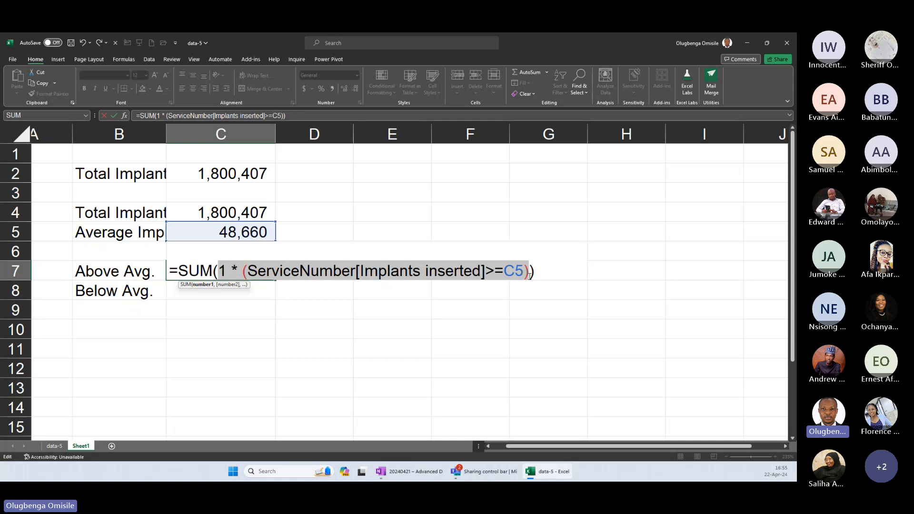
pyautogui.press('F9')
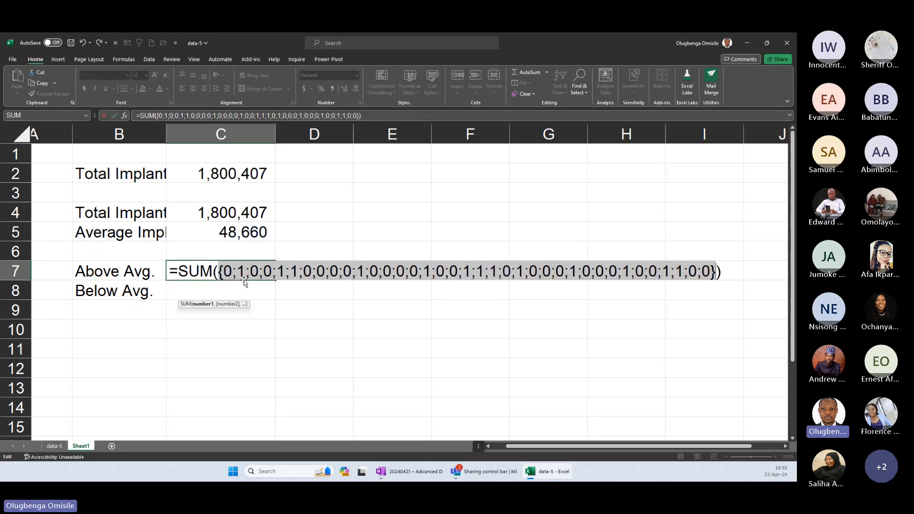
pyautogui.hotkey('ctrl', 'z')
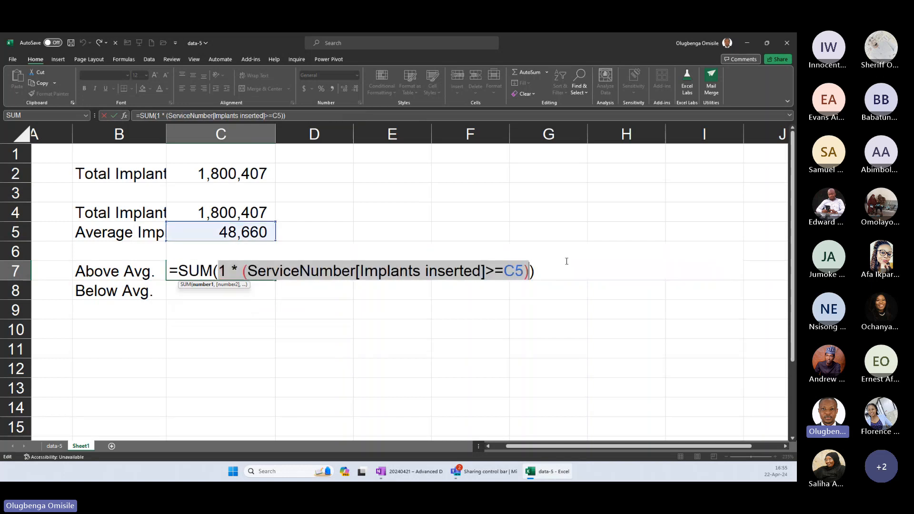
pyautogui.click(258, 272)
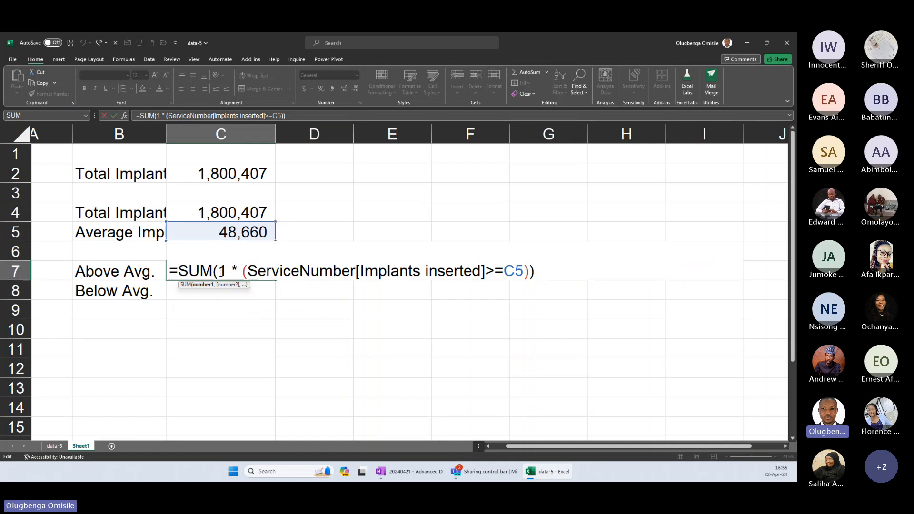
pyautogui.moveTo(220, 272); pyautogui.dragTo(529, 271)
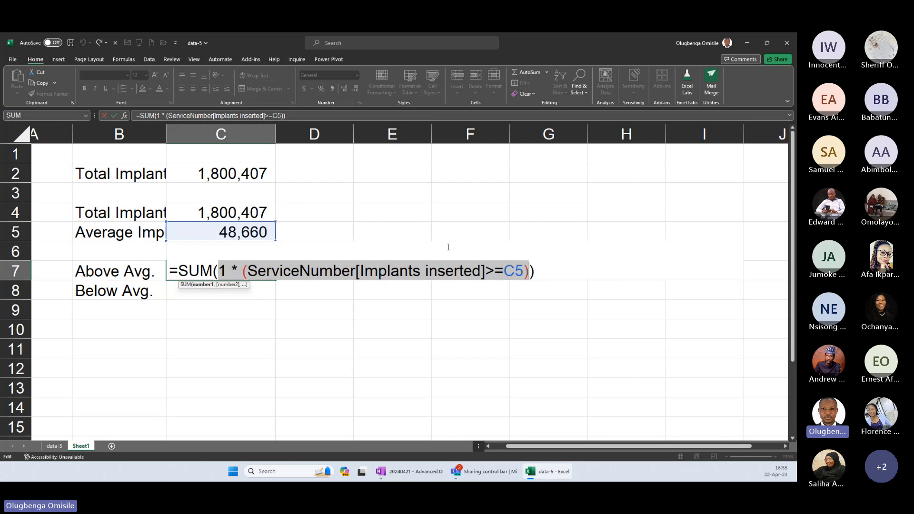
pyautogui.press('Return')
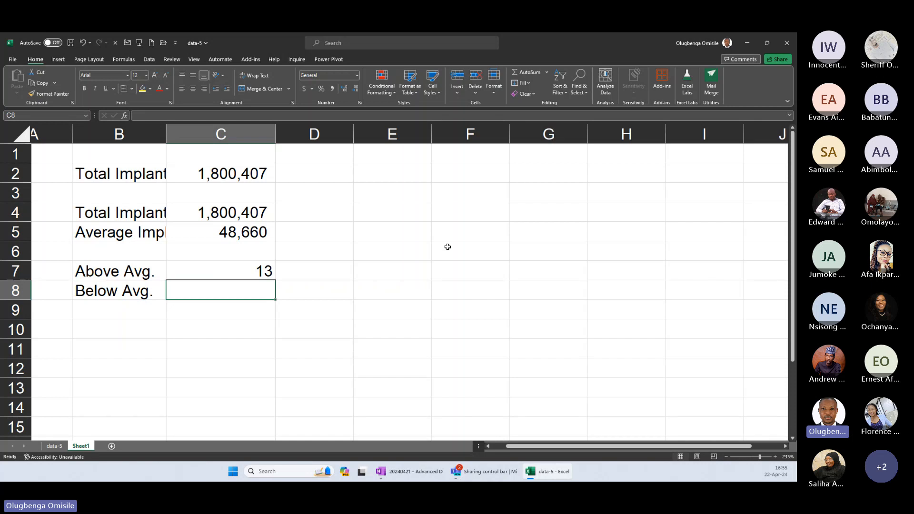
# Count the below-average implant values in C8 with =sum(0 + (ServiceNumber[Implants inserted]<C5)).
pyautogui.write('=')
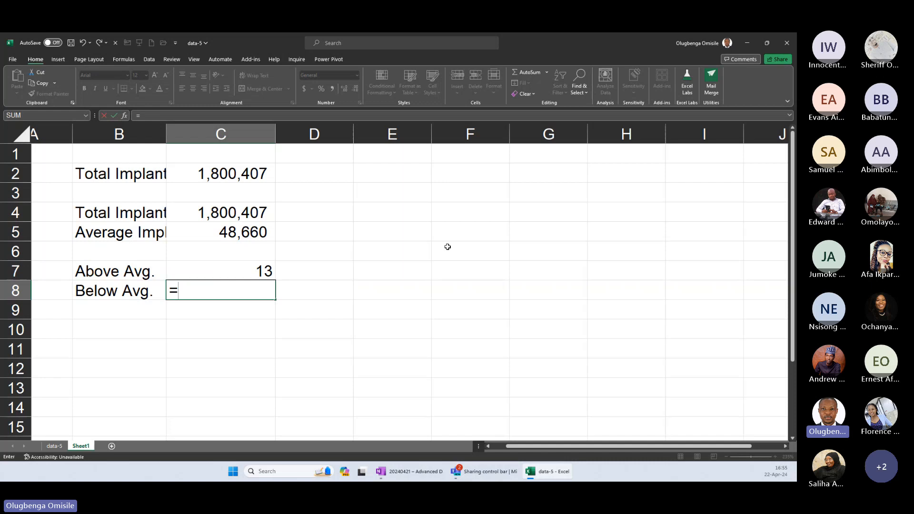
pyautogui.write('sum(')
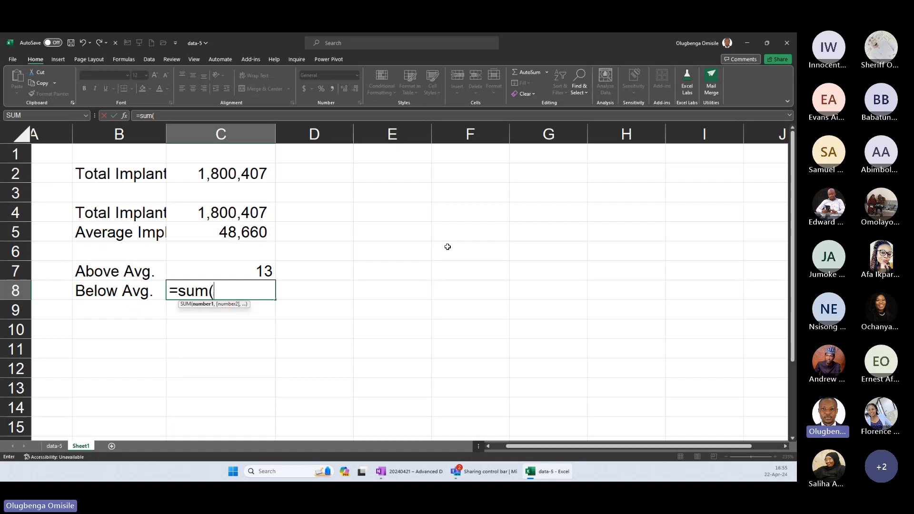
pyautogui.write('0 + (')
pyautogui.write('servi')
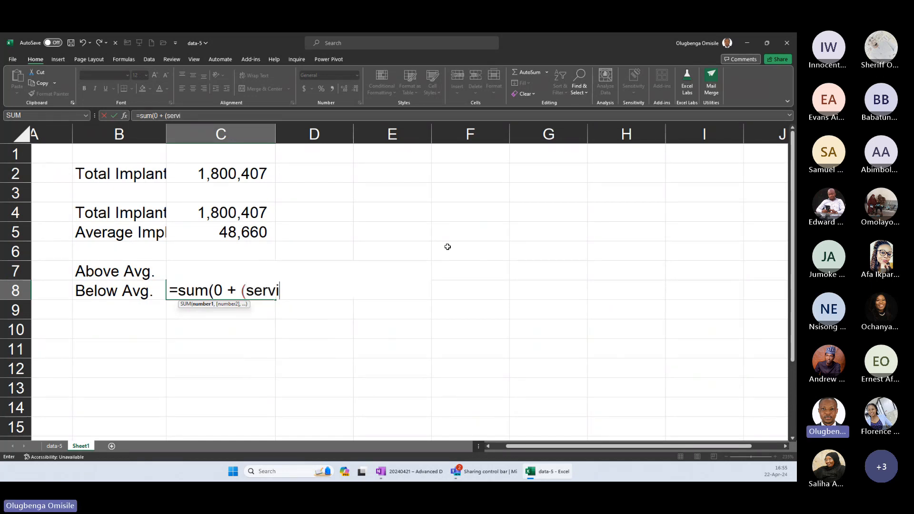
pyautogui.press('Tab')
pyautogui.write('[')
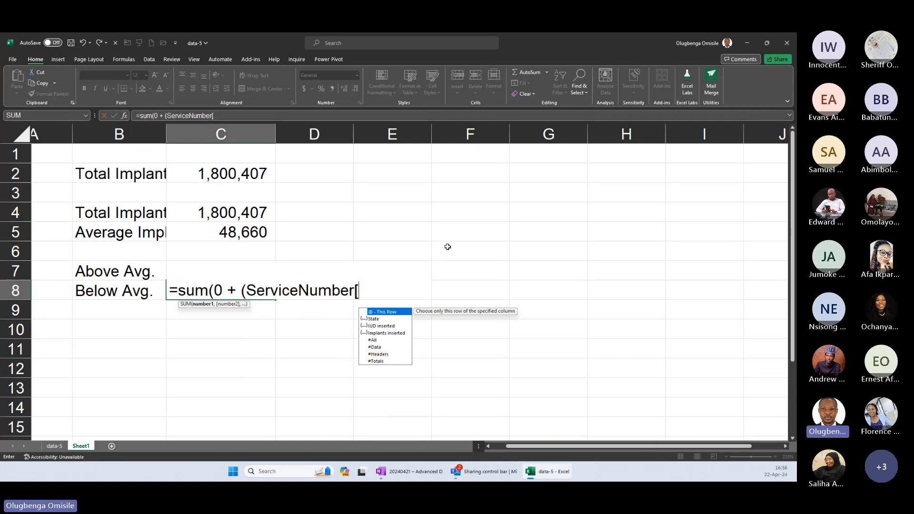
pyautogui.press('Down')
pyautogui.press('Down')
pyautogui.press('Down')
pyautogui.press('Tab')
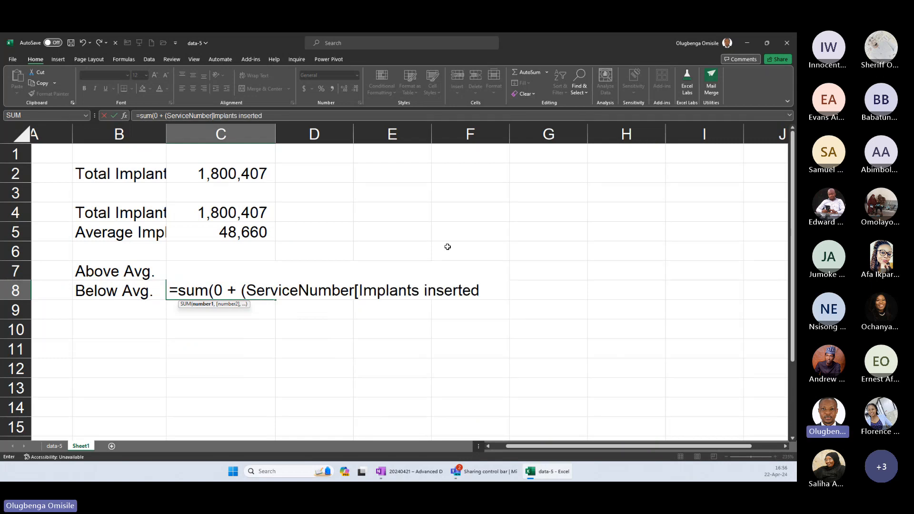
pyautogui.write(']<')
pyautogui.click(256, 231)
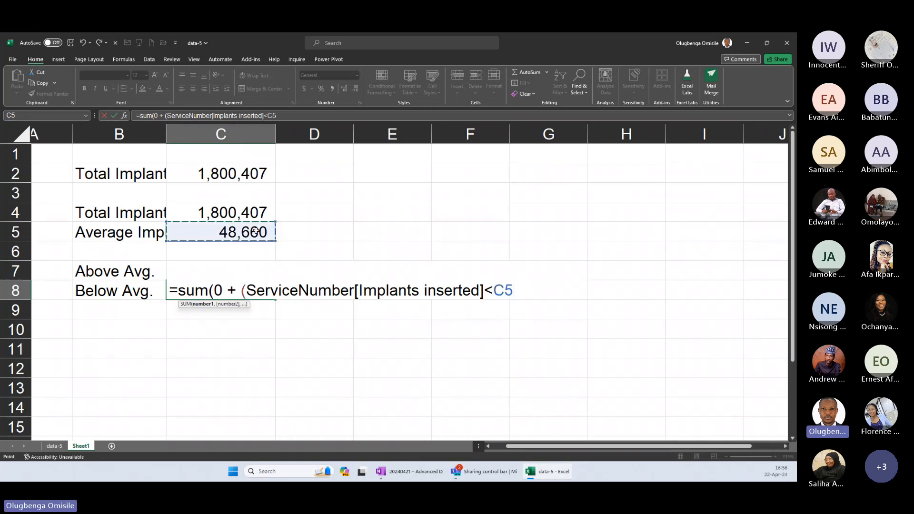
pyautogui.write('))')
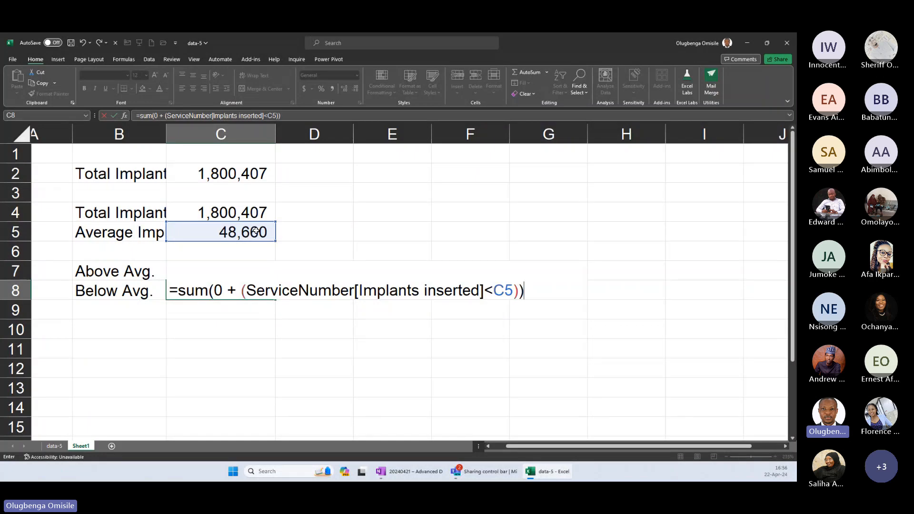
pyautogui.press('Return')
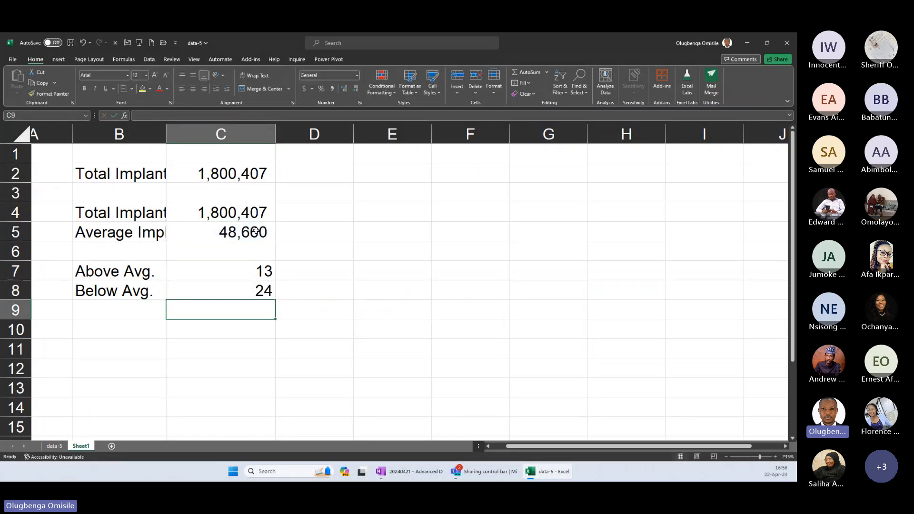
# Try to total the above-average and below-average counts in C9 with AutoSum.
pyautogui.hotkey('alt', '=')
pyautogui.press('Return')
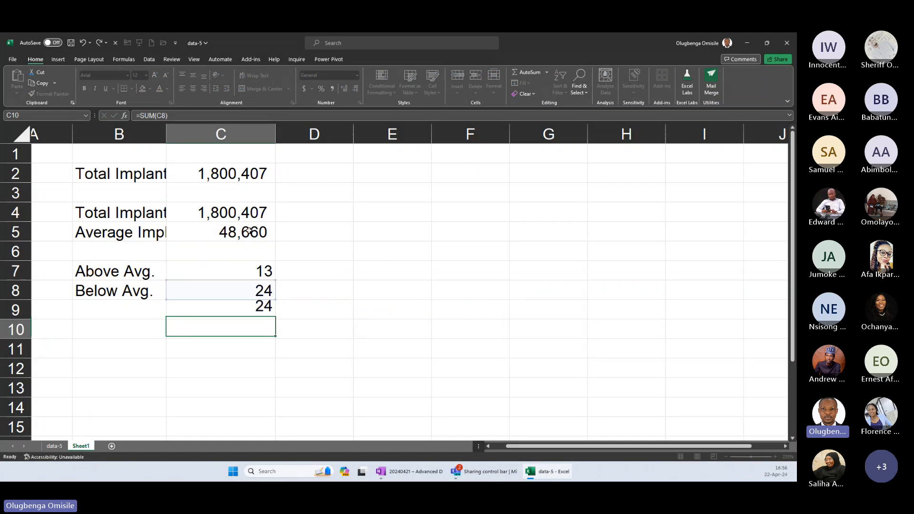
# Check the state list on the data-5 sheet and the count formulas in C7 and C8 on Sheet1.
pyautogui.click(53, 446)
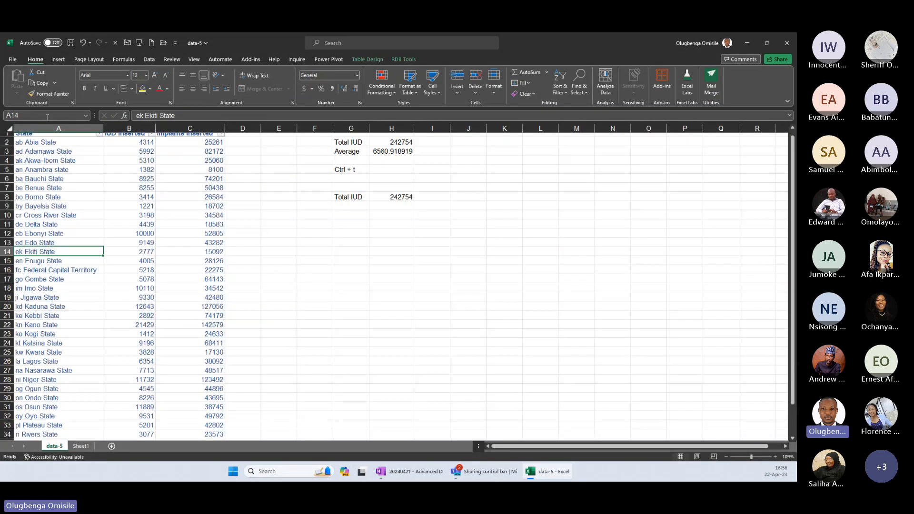
pyautogui.click(54, 129)
pyautogui.click(54, 165)
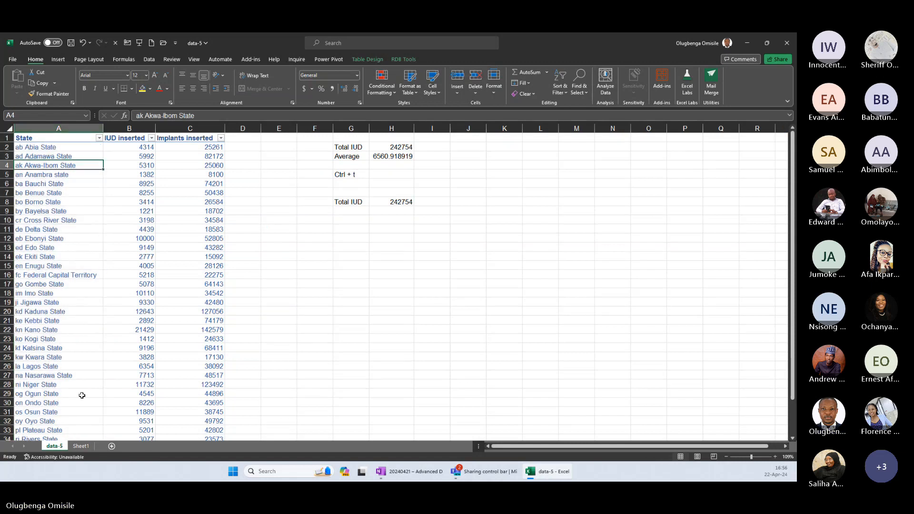
pyautogui.click(86, 445)
pyautogui.click(240, 288)
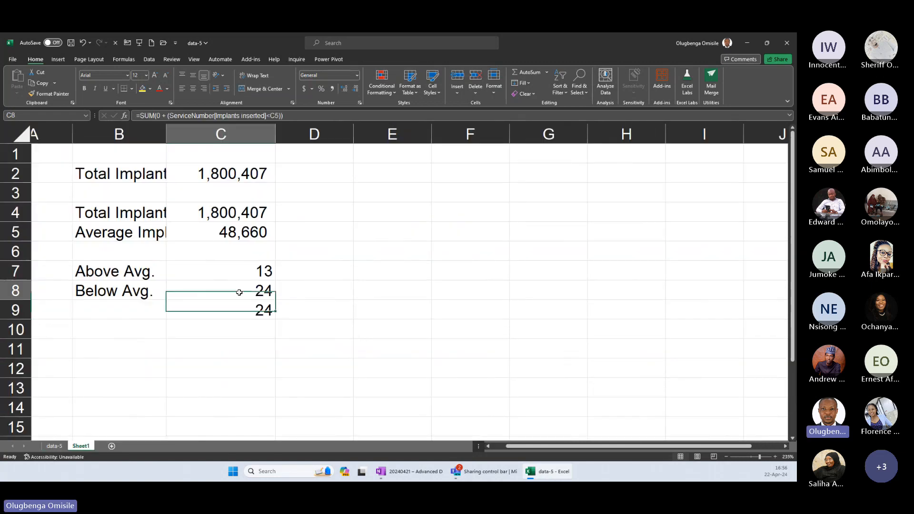
pyautogui.click(237, 272)
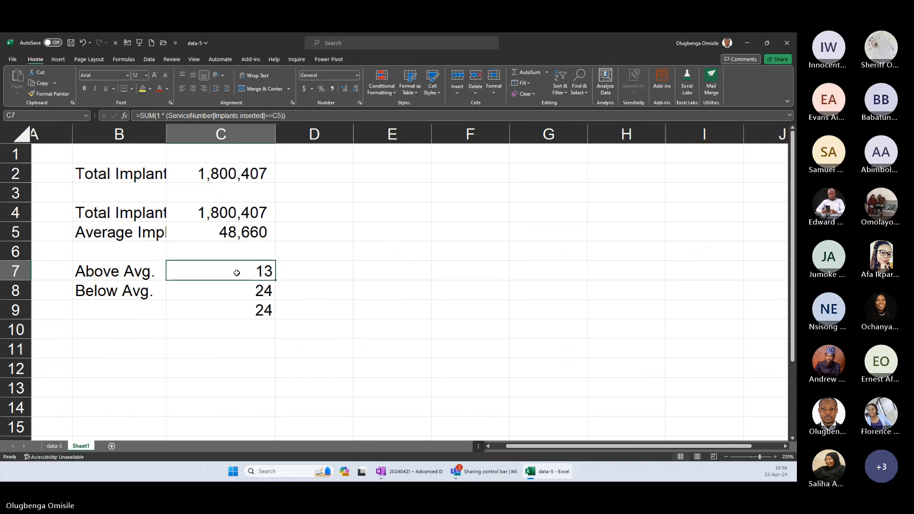
pyautogui.click(243, 292)
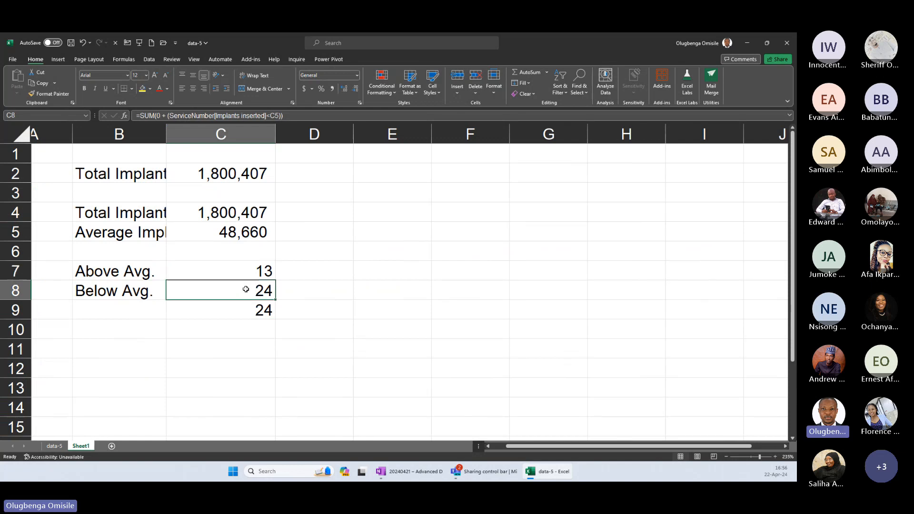
# Clear C9 and total the above-average and below-average counts from C7:C8 into it with AutoSum.
pyautogui.click(256, 311)
pyautogui.press('Delete')
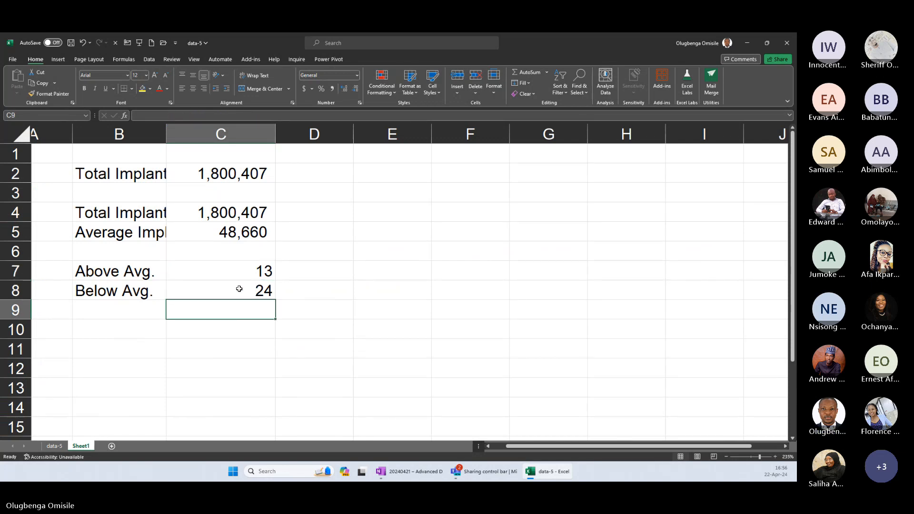
pyautogui.moveTo(243, 275); pyautogui.dragTo(248, 313)
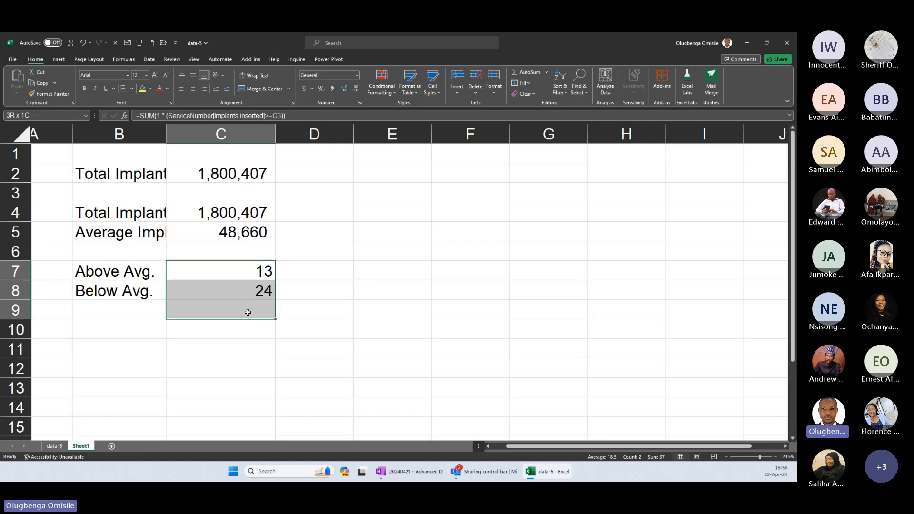
pyautogui.hotkey('alt', '=')
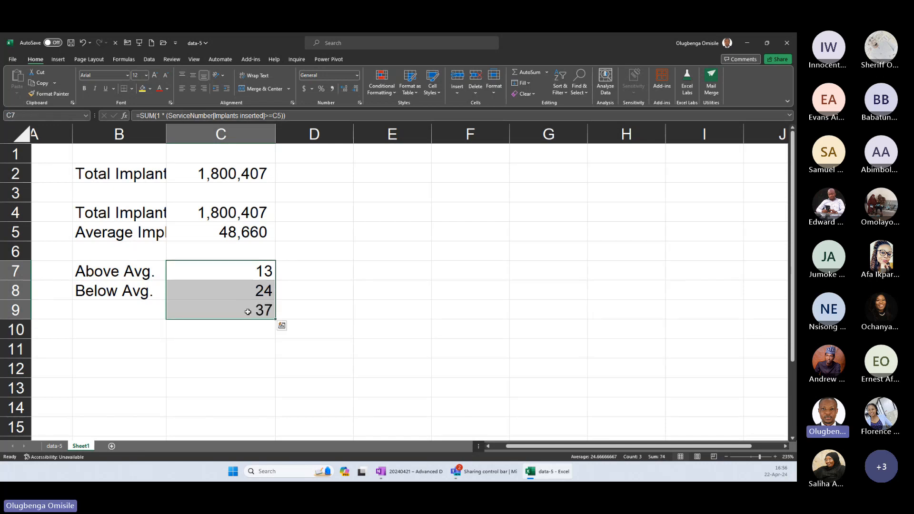
# Review the total in C9 and the count formulas in C7 and C8, and open C7's formula for editing.
pyautogui.click(245, 311)
pyautogui.click(255, 271)
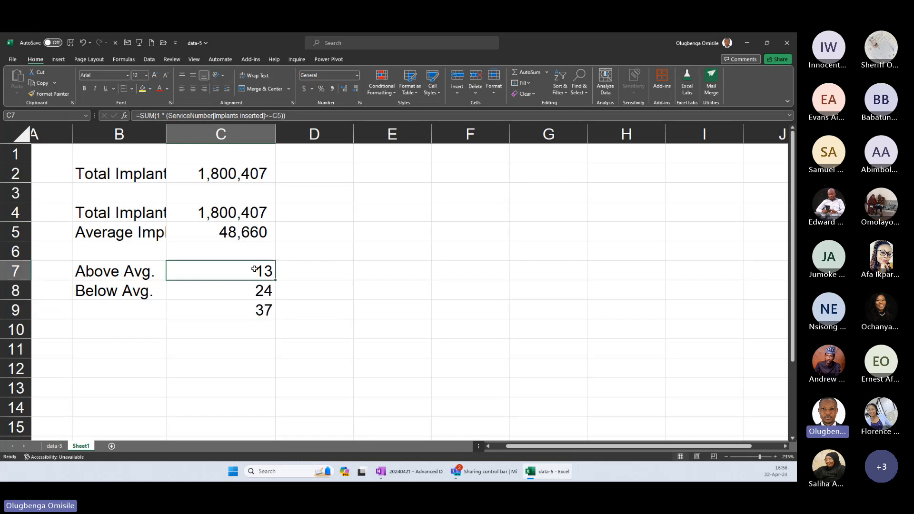
pyautogui.click(249, 290)
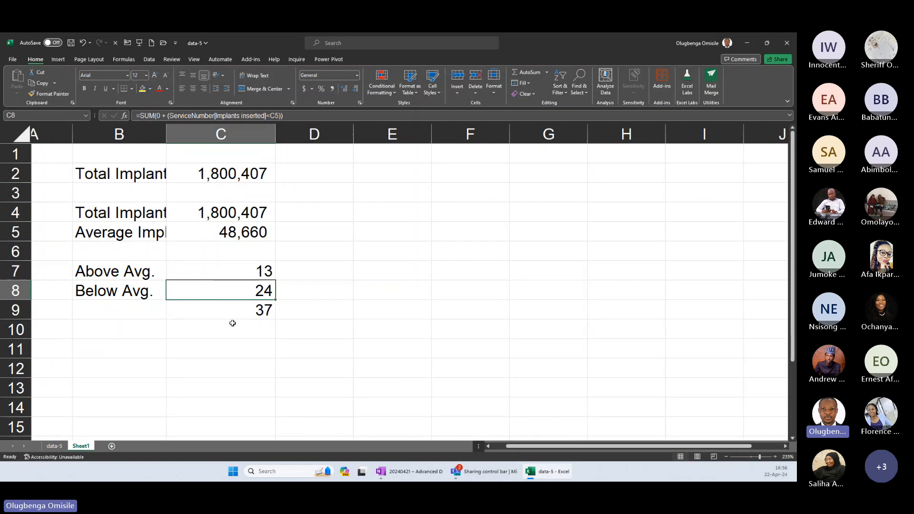
pyautogui.doubleClick(236, 273)
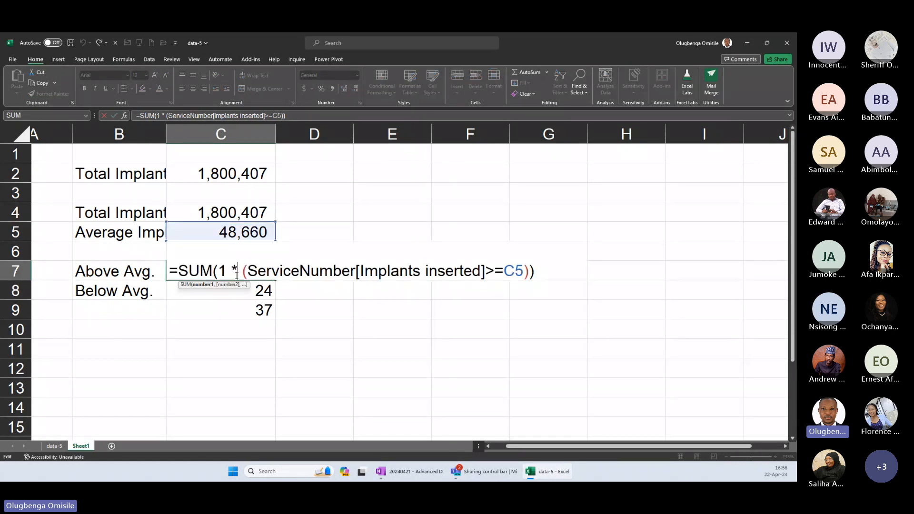
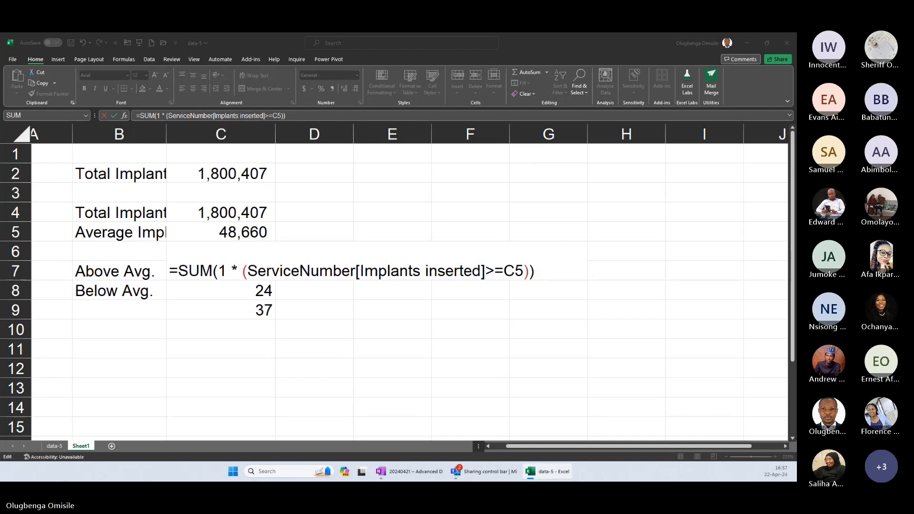
# Add a Region column header in D1, directly beside the state table on the data-5 sheet.
pyautogui.press('Return')
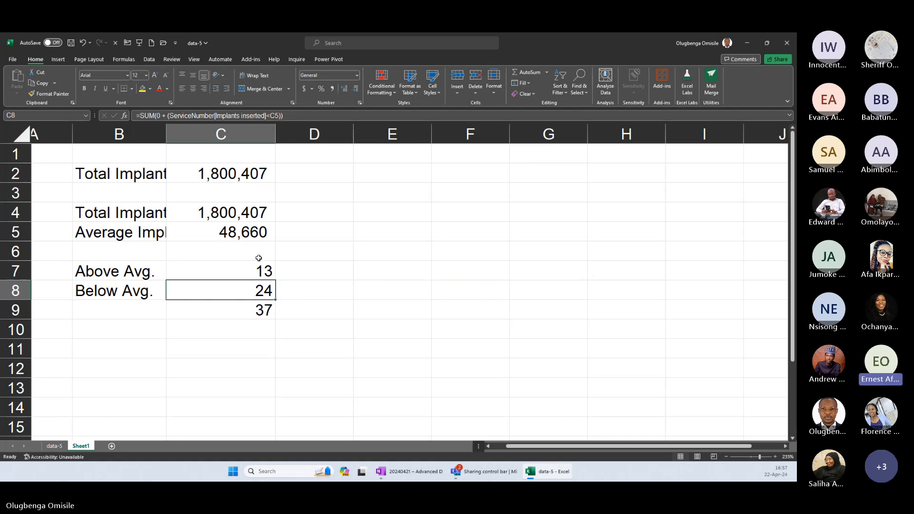
pyautogui.click(56, 448)
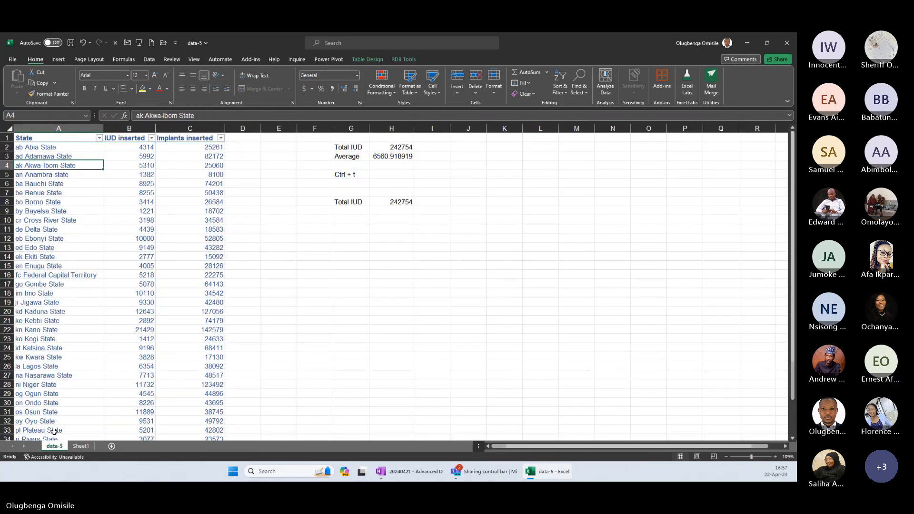
pyautogui.click(242, 138)
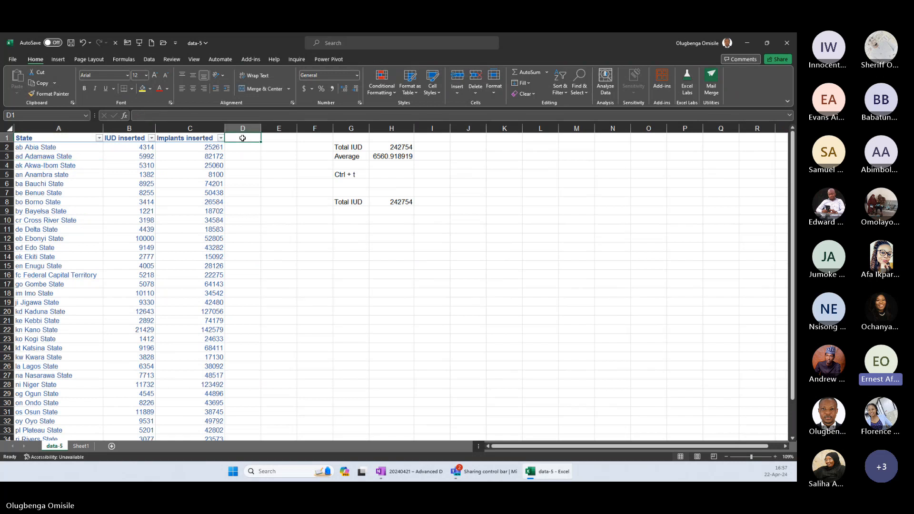
pyautogui.write('Region')
pyautogui.press('Return')
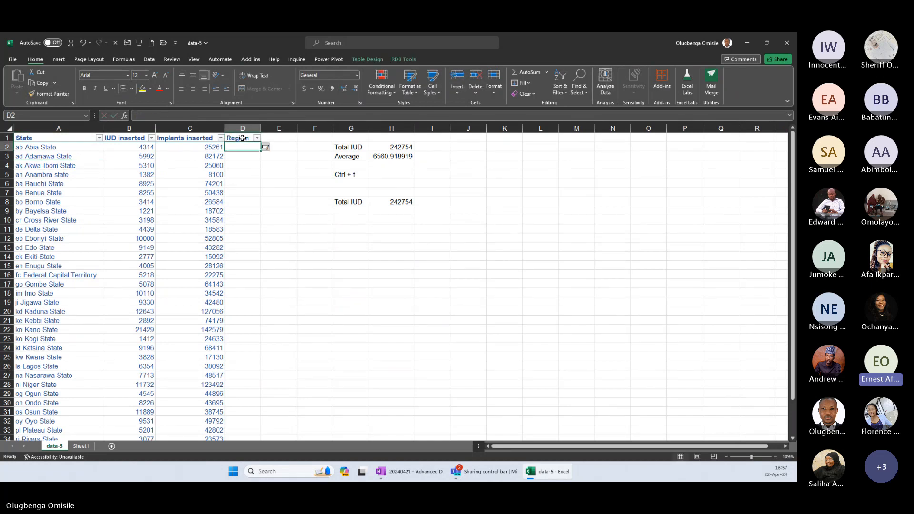
# Inspect the Implants inserted column reference in C8's below-average count formula on Sheet1.
pyautogui.click(81, 446)
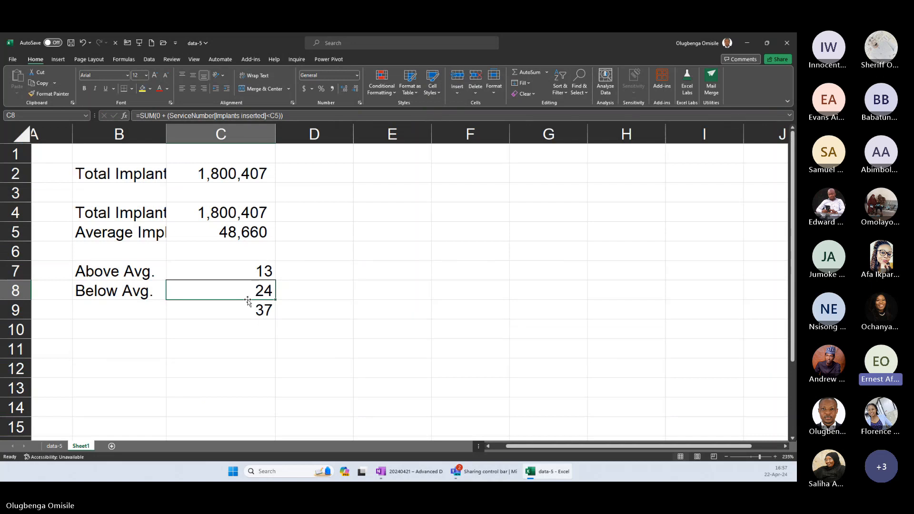
pyautogui.doubleClick(248, 297)
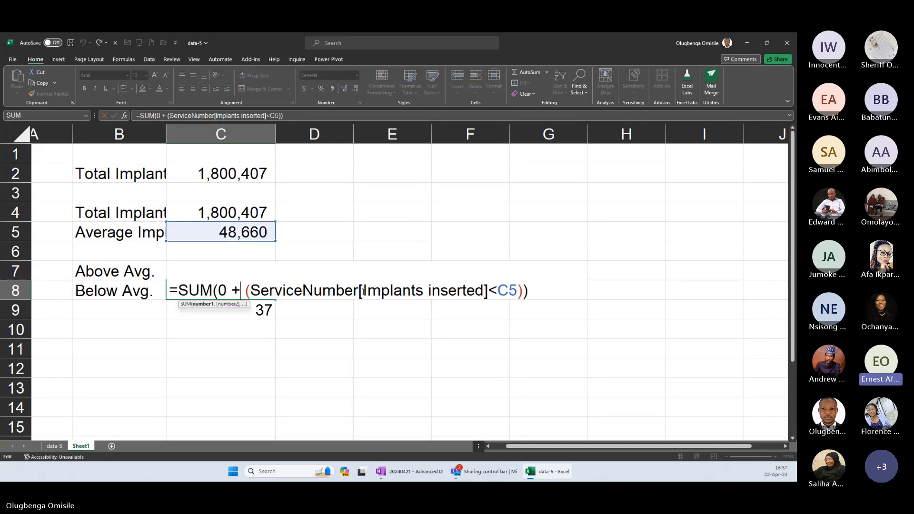
pyautogui.moveTo(358, 291); pyautogui.dragTo(488, 291)
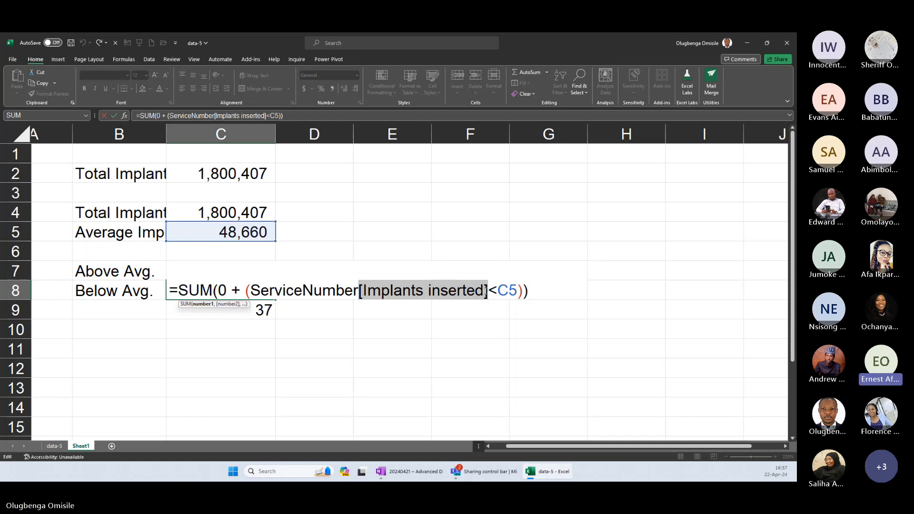
pyautogui.hotkey('alt', 'Tab')
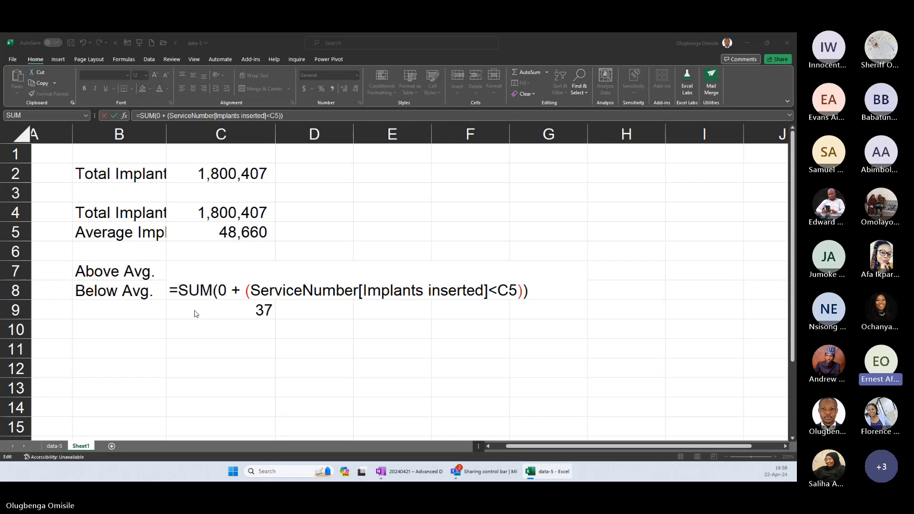
pyautogui.hotkey('ctrl', 'Return')
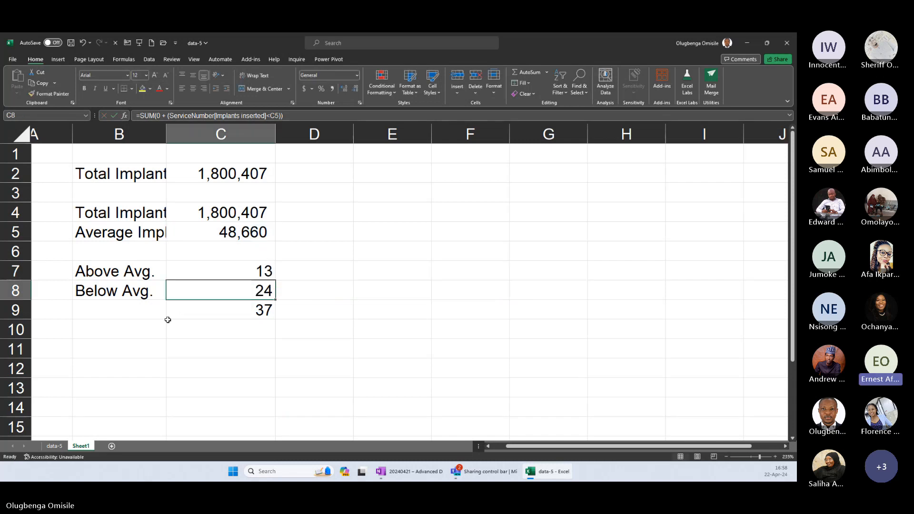
# Rename the Implants inserted column header in C1 of the data-5 sheet to Implants.
pyautogui.click(56, 446)
pyautogui.click(195, 141)
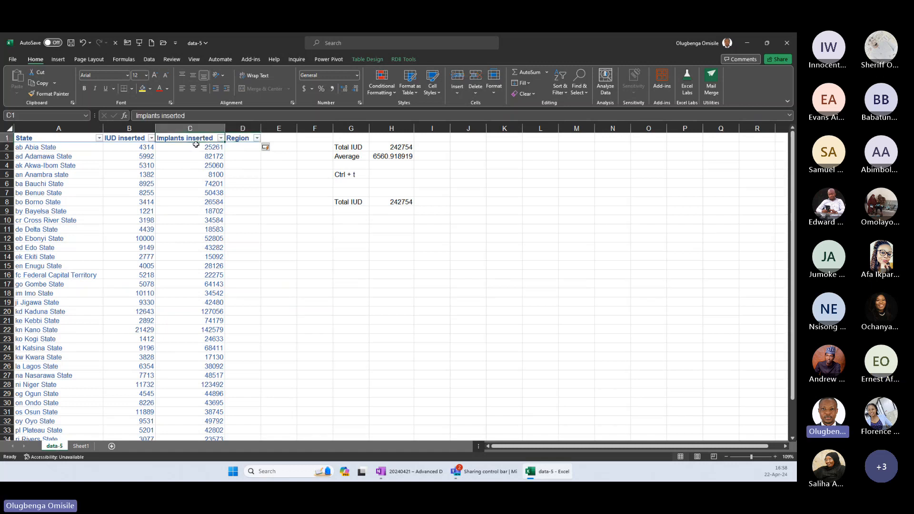
pyautogui.write('Implants')
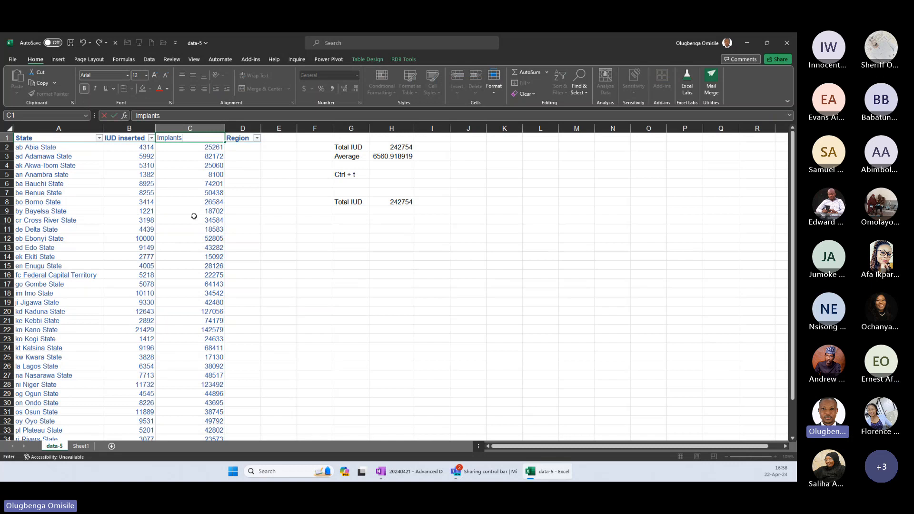
pyautogui.press('Return')
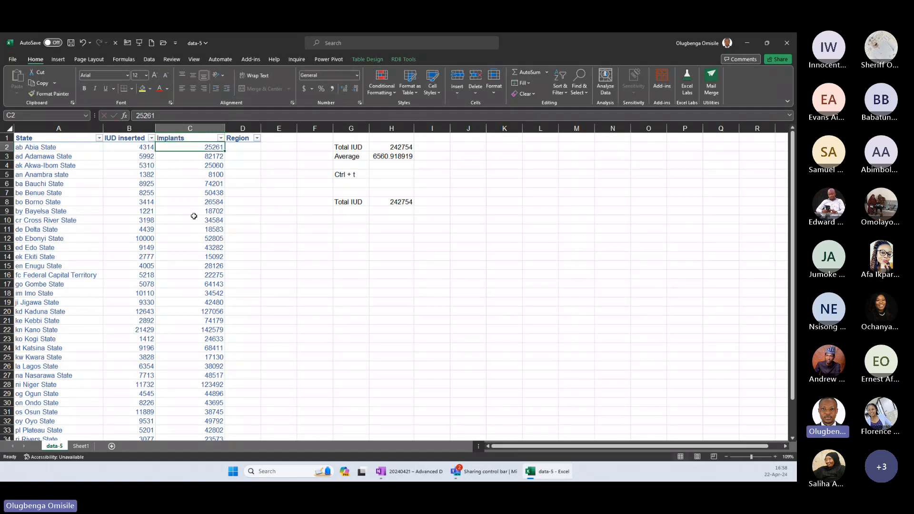
# Check the column reference in C8's formula on Sheet1 and look over the state table's extent on the data-5 sheet.
pyautogui.click(83, 449)
pyautogui.doubleClick(210, 290)
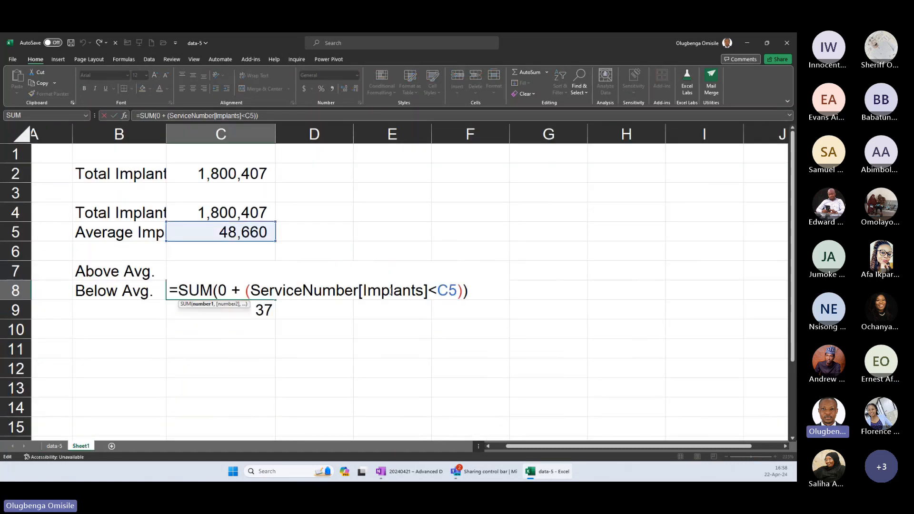
pyautogui.doubleClick(390, 290)
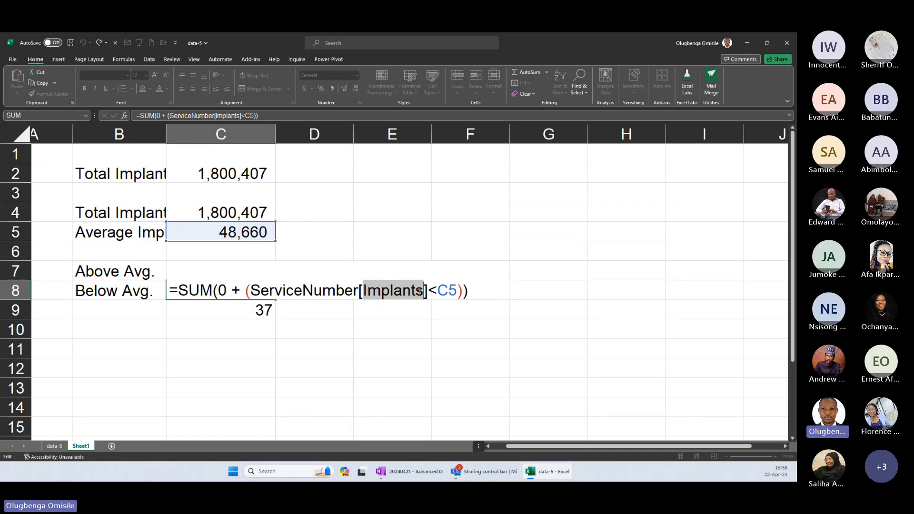
pyautogui.hotkey('ctrl', 'Return')
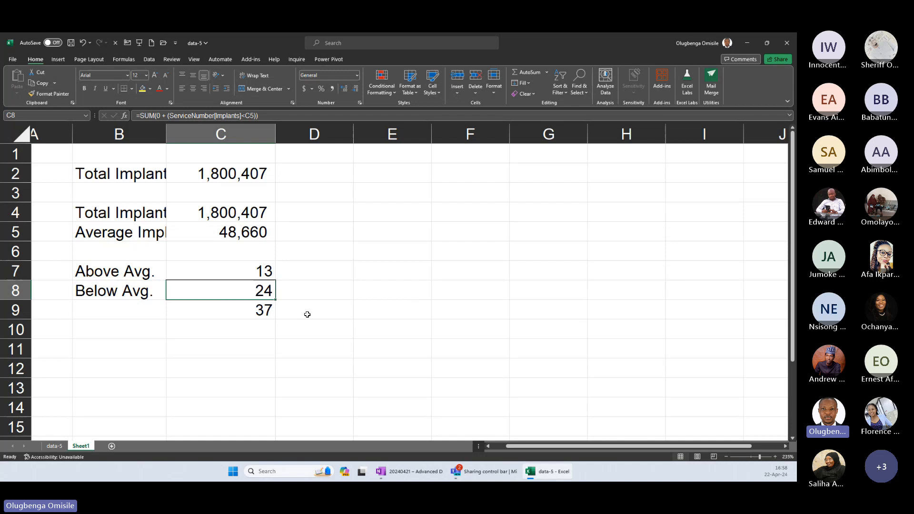
pyautogui.click(48, 446)
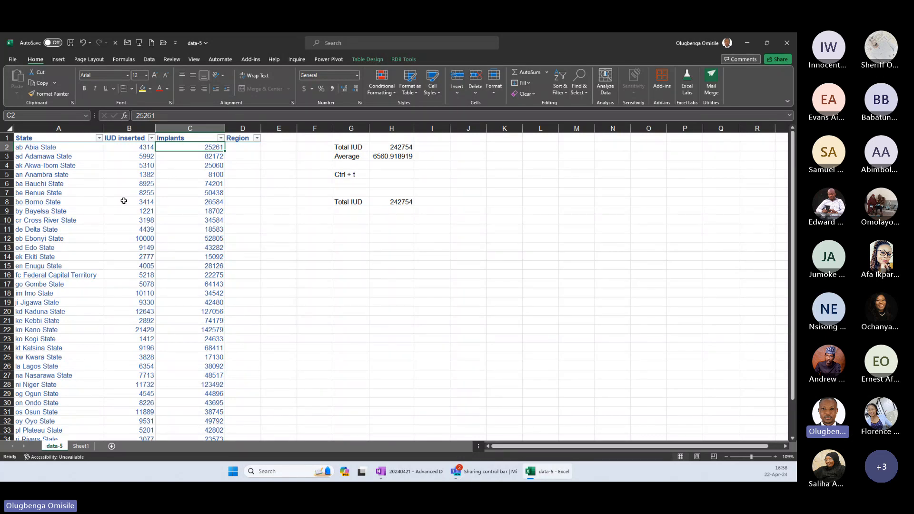
pyautogui.moveTo(57, 138); pyautogui.dragTo(236, 417)
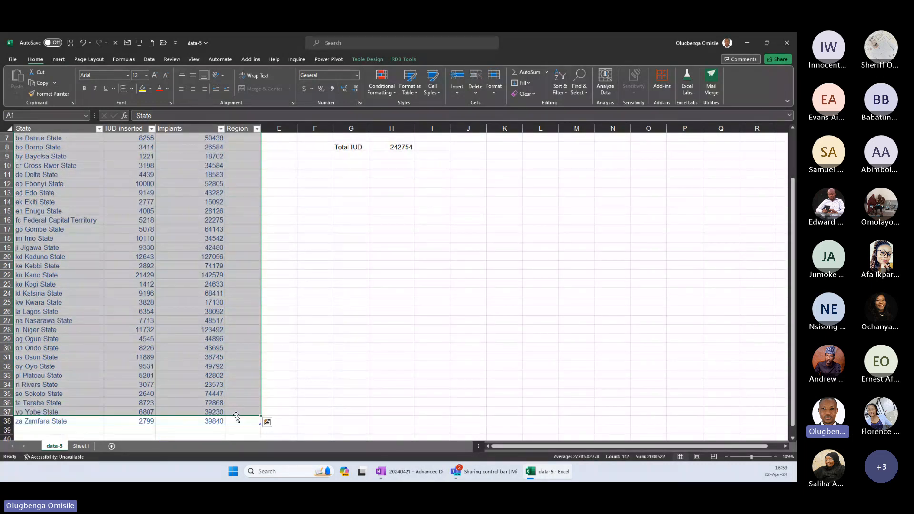
pyautogui.click(79, 446)
pyautogui.click(56, 447)
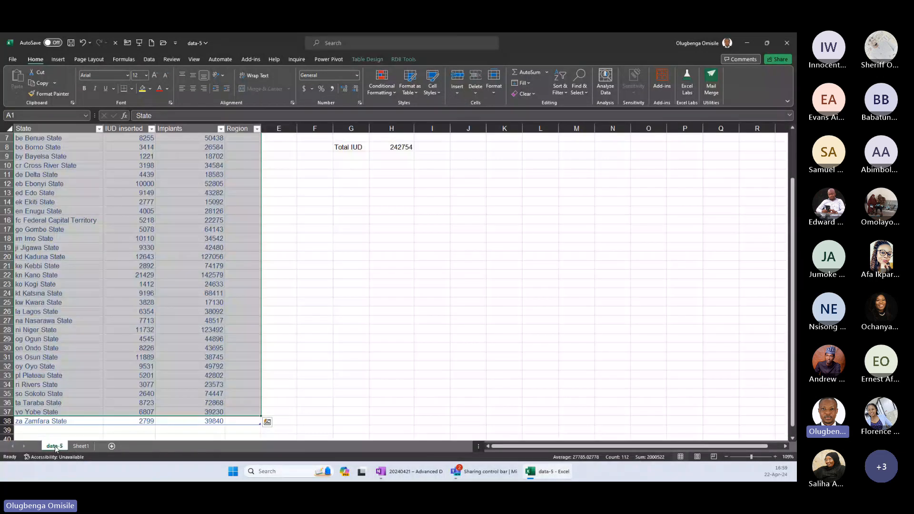
# Check the column references in the formulas in C7, C4 and C5 on Sheet1.
pyautogui.click(79, 446)
pyautogui.doubleClick(228, 271)
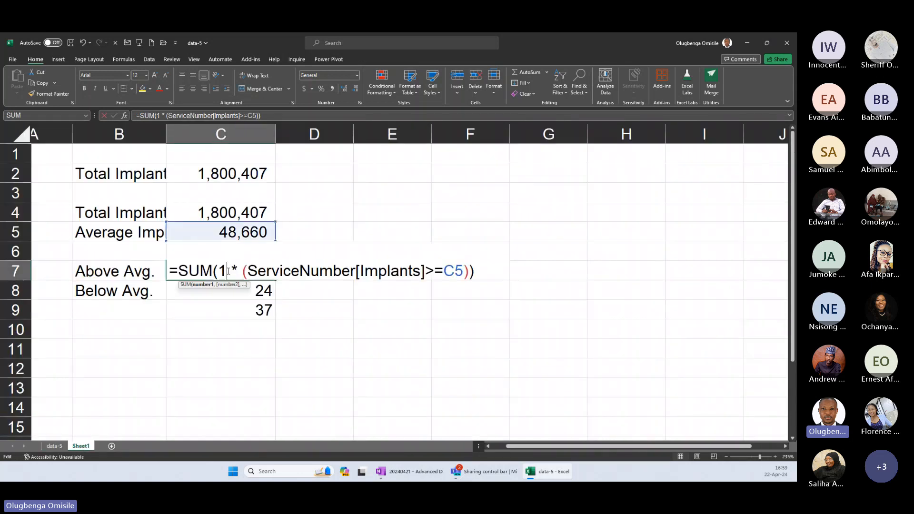
pyautogui.doubleClick(390, 272)
pyautogui.press('Escape')
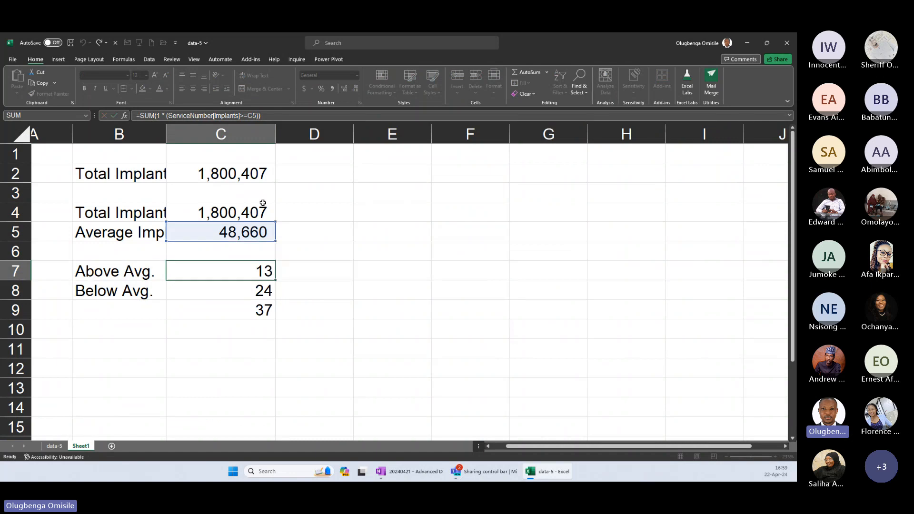
pyautogui.doubleClick(224, 214)
pyautogui.press('Escape')
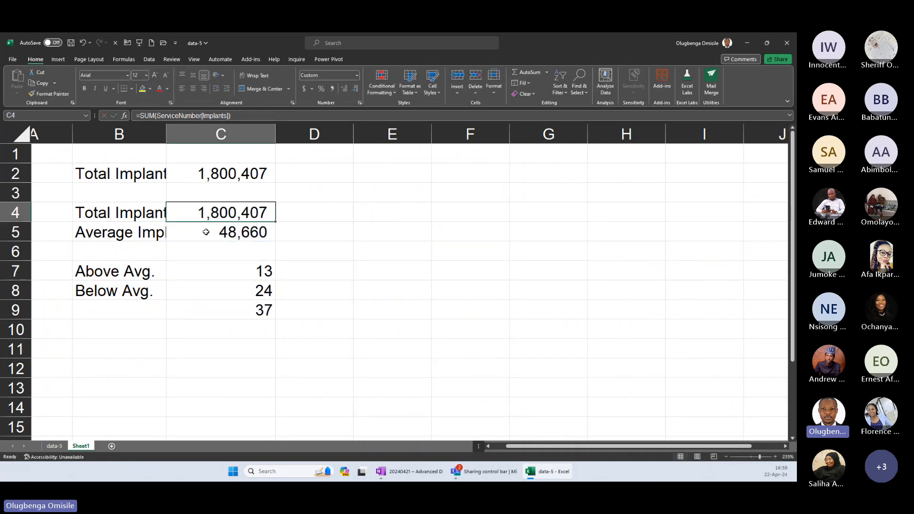
pyautogui.doubleClick(208, 232)
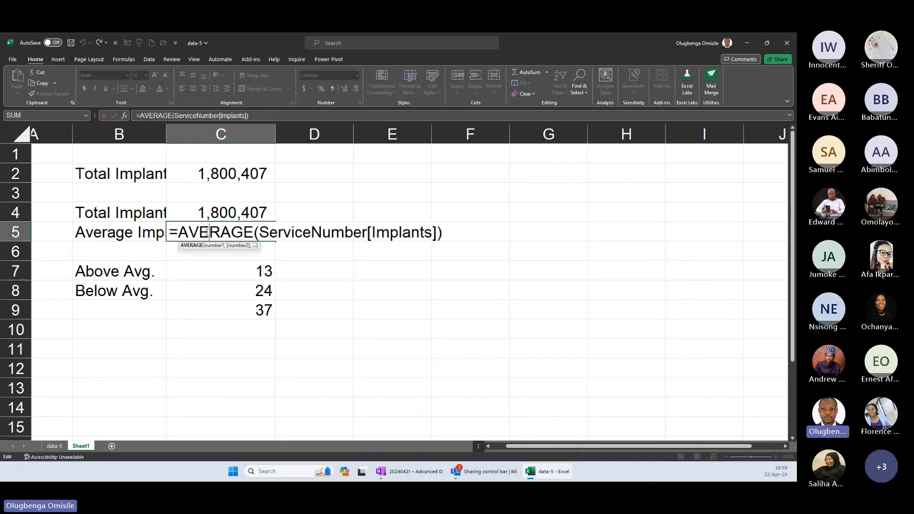
pyautogui.press('Escape')
# Try to rename the IUD inserted column header in B1 of the data-5 sheet to IUD.
pyautogui.hotkey('ctrl', 'pageup')
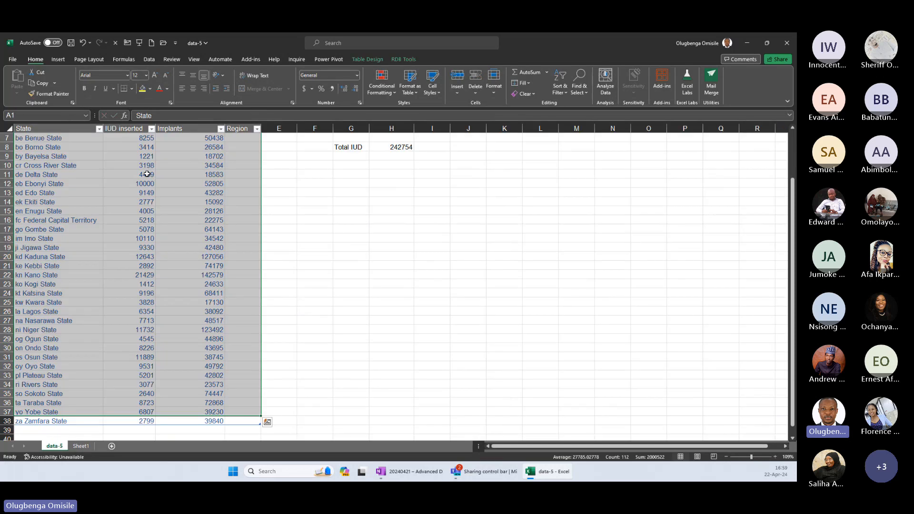
pyautogui.scroll(2, 147, 174)
pyautogui.click(131, 139)
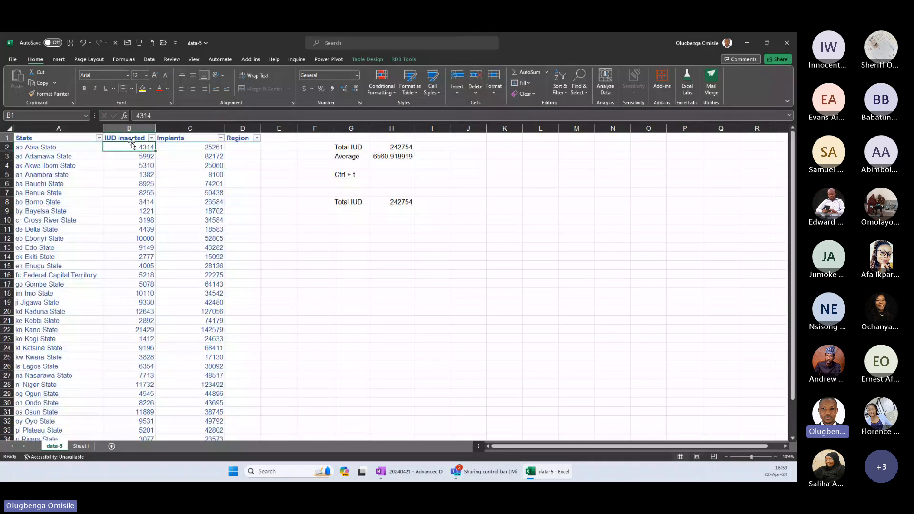
pyautogui.write('IUD')
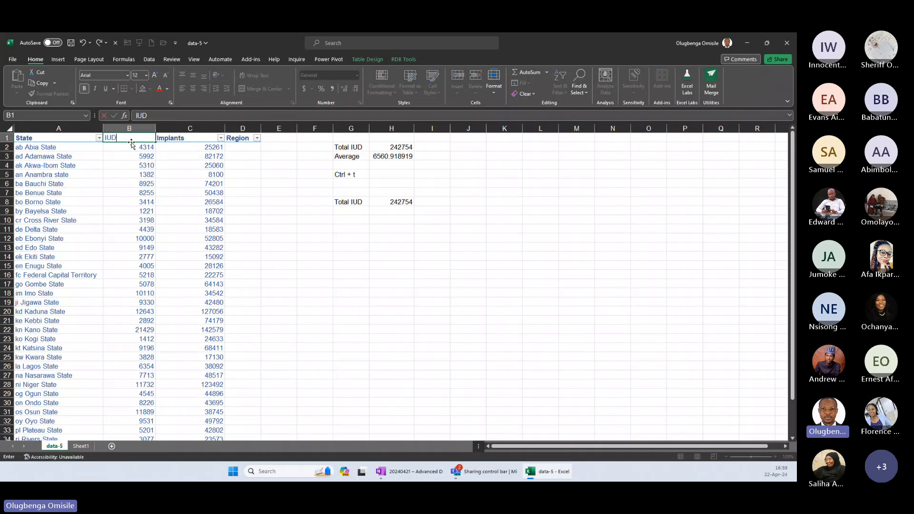
pyautogui.press('Escape')
# Make the average-cell reference in C7's above-average count formula on Sheet1 absolute, as $C$5.
pyautogui.click(81, 446)
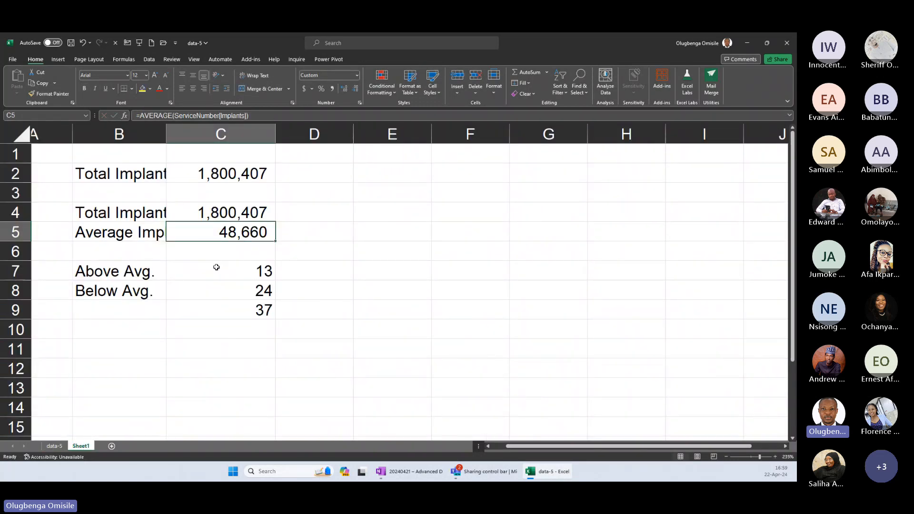
pyautogui.click(216, 267)
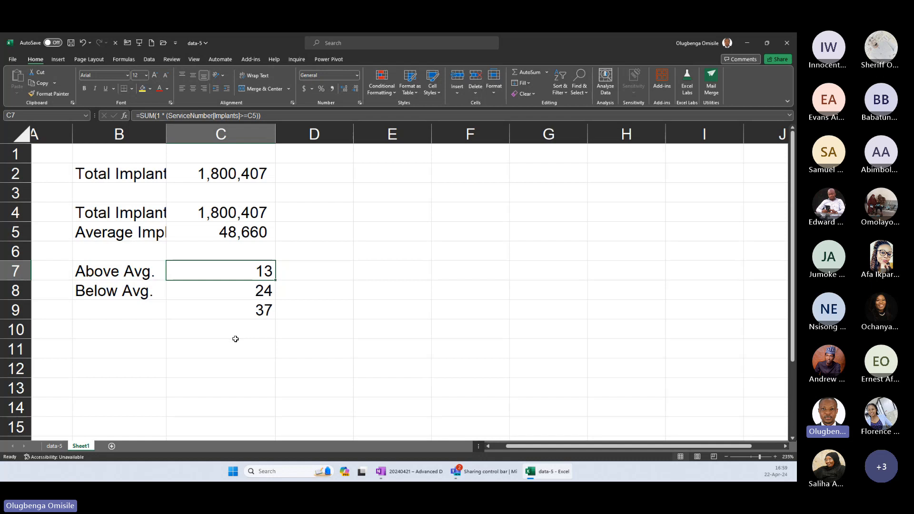
pyautogui.scroll(-3, 235, 339)
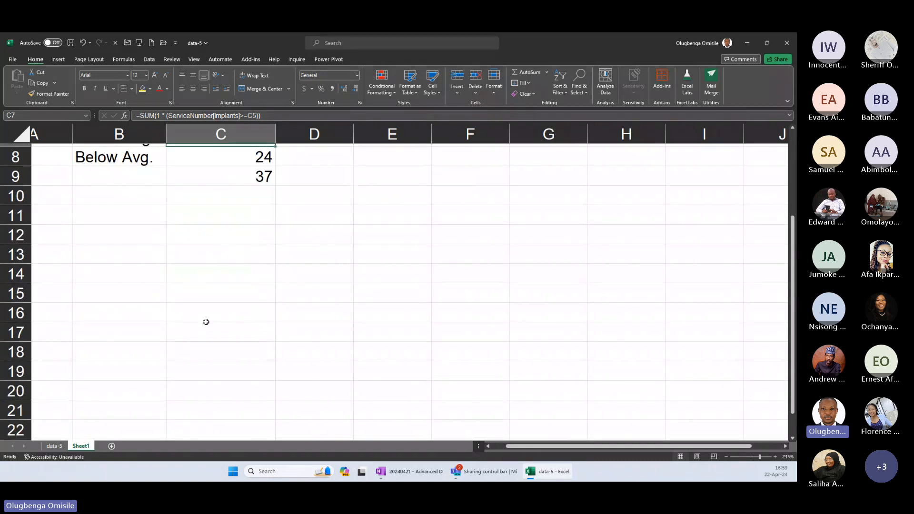
pyautogui.scroll(1, 202, 320)
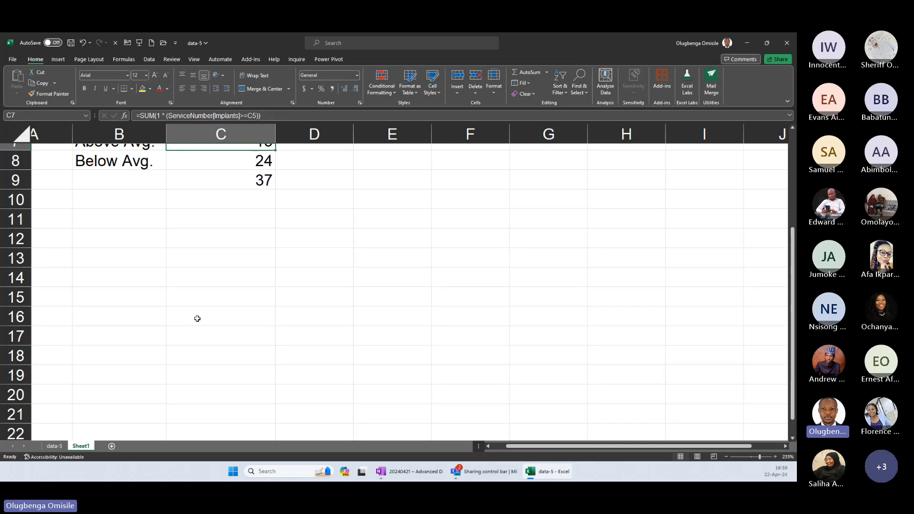
pyautogui.scroll(1, 197, 319)
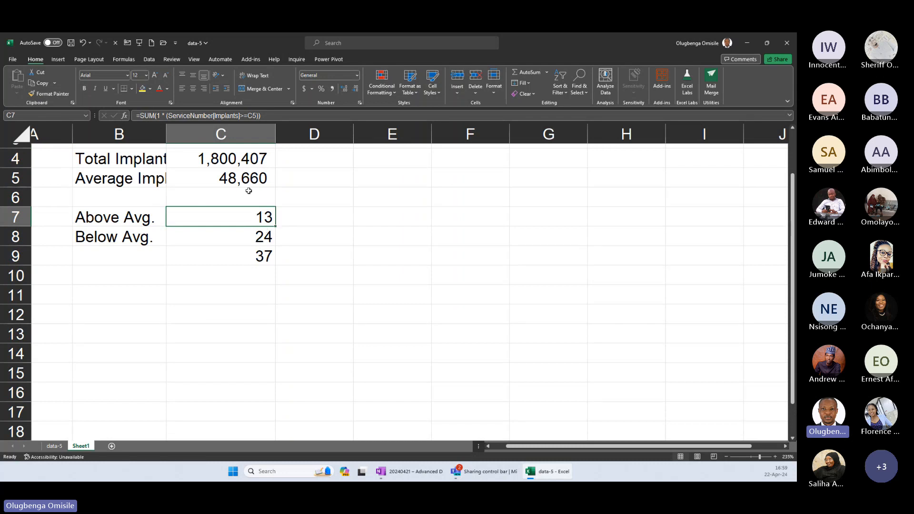
pyautogui.press('F2')
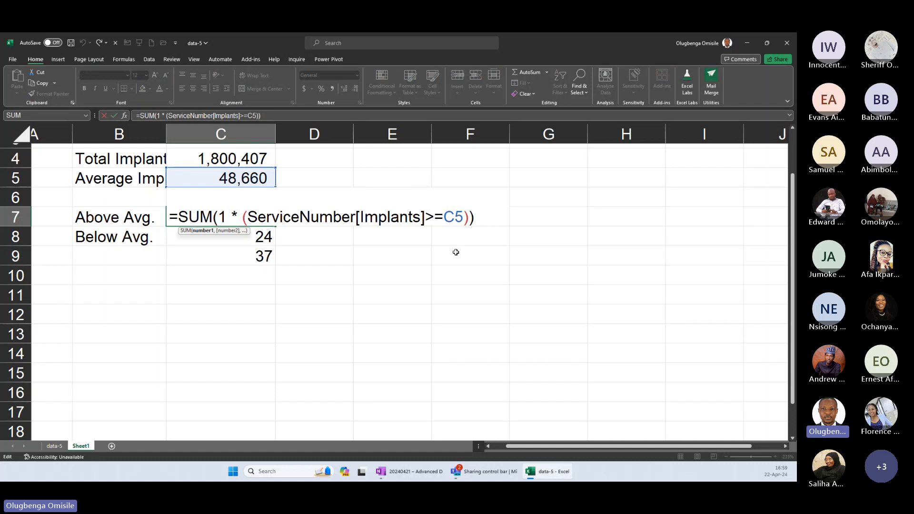
pyautogui.press('F4')
pyautogui.hotkey('ctrl', 'Return')
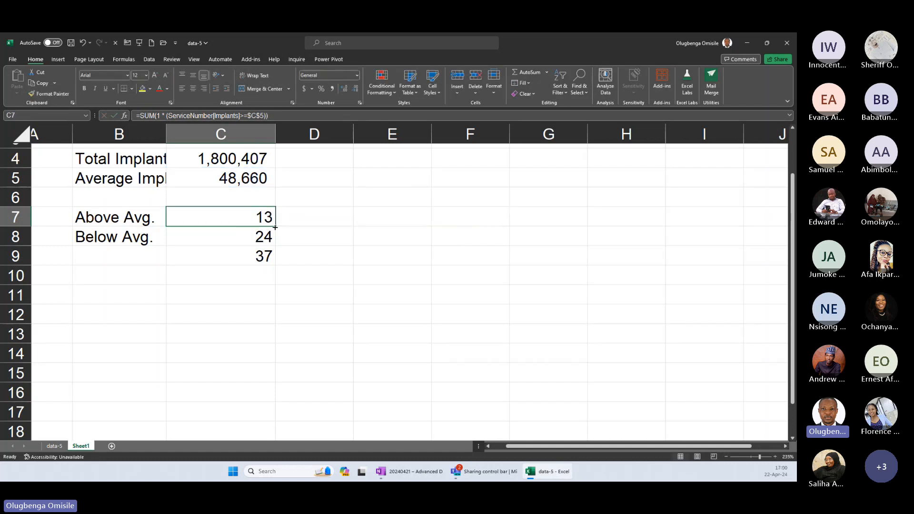
# Fill the above-average count formula from C7 across to D7:E7 and inspect the column reference in D7.
pyautogui.moveTo(275, 227); pyautogui.dragTo(414, 223)
pyautogui.click(325, 221)
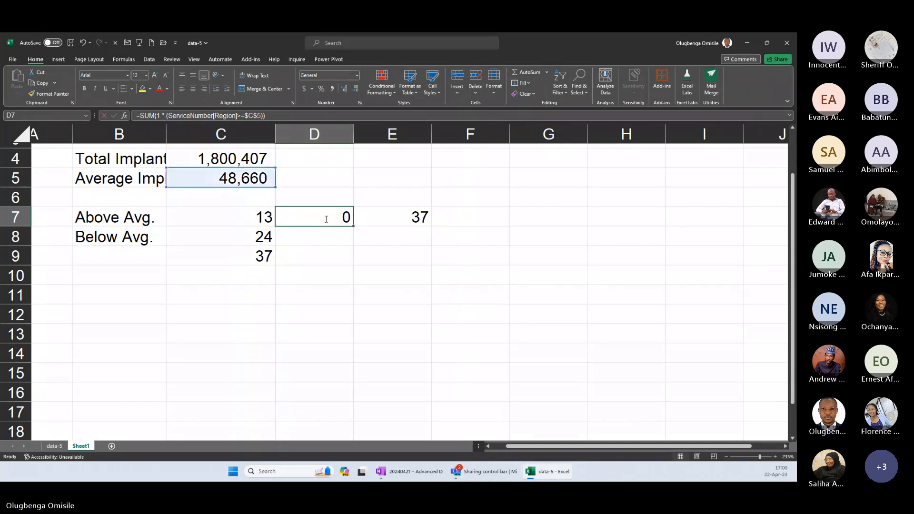
pyautogui.press('F2')
pyautogui.doubleClick(326, 219)
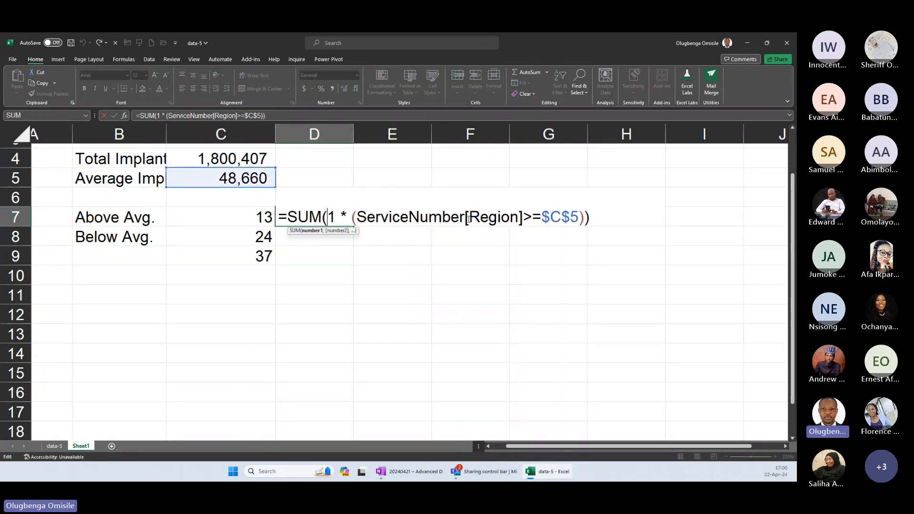
pyautogui.moveTo(469, 219); pyautogui.dragTo(518, 217)
pyautogui.press('Escape')
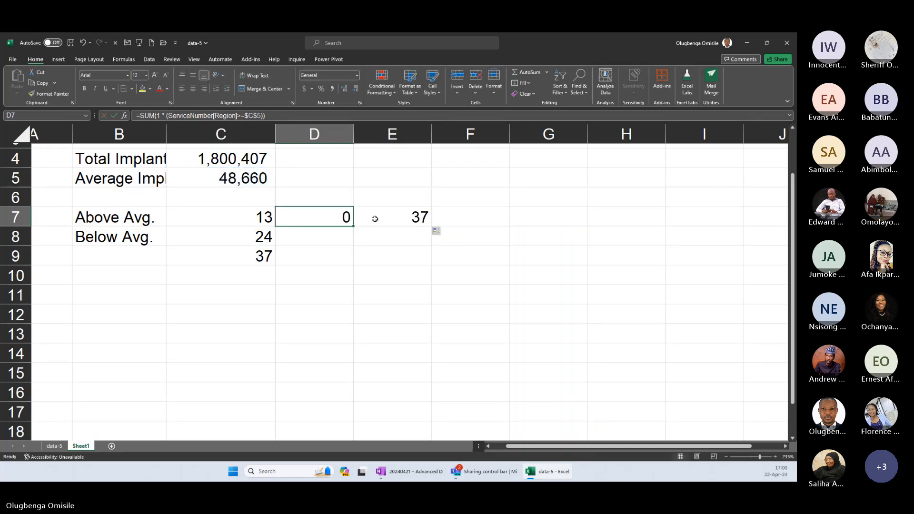
# Inspect the table column reference in E7's above-average count formula.
pyautogui.doubleClick(374, 219)
pyautogui.moveTo(547, 218); pyautogui.dragTo(579, 217)
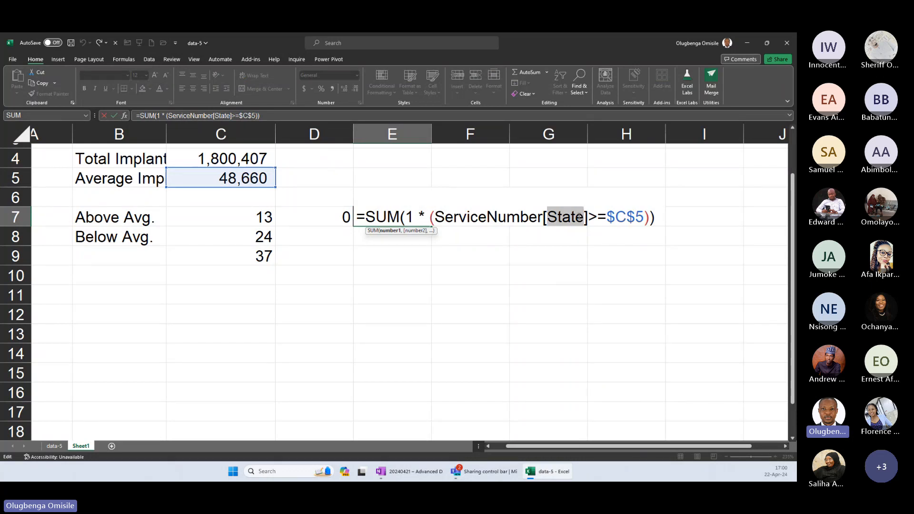
pyautogui.press('Escape')
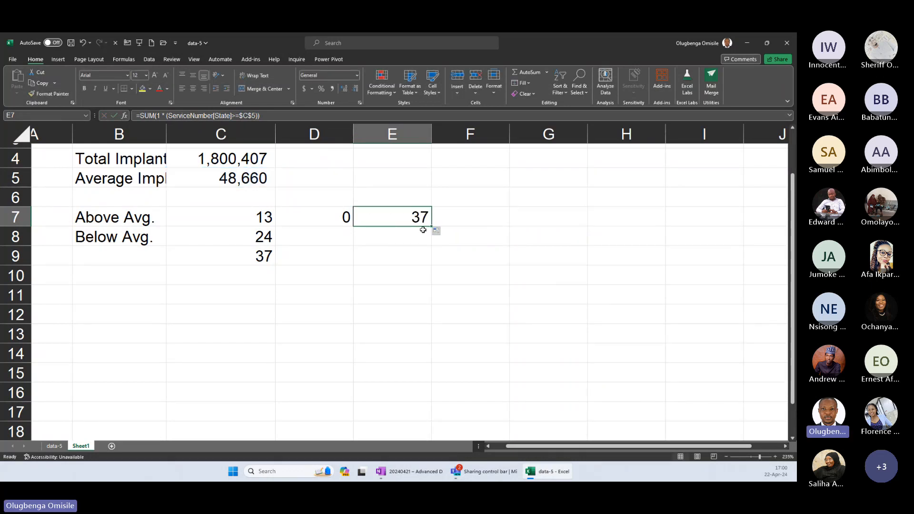
# Fill the formula from E7 across to F7:H7 and inspect the column references in the filled cells.
pyautogui.moveTo(433, 228); pyautogui.dragTo(644, 235)
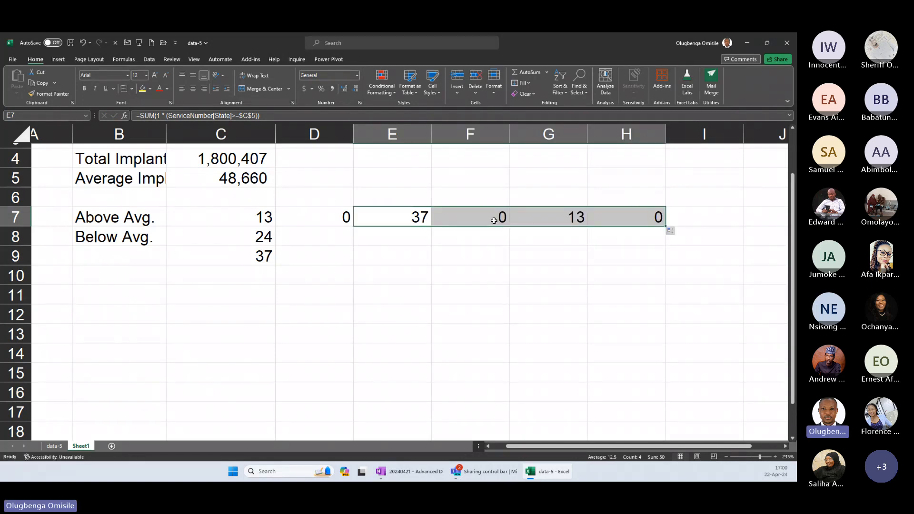
pyautogui.click(493, 221)
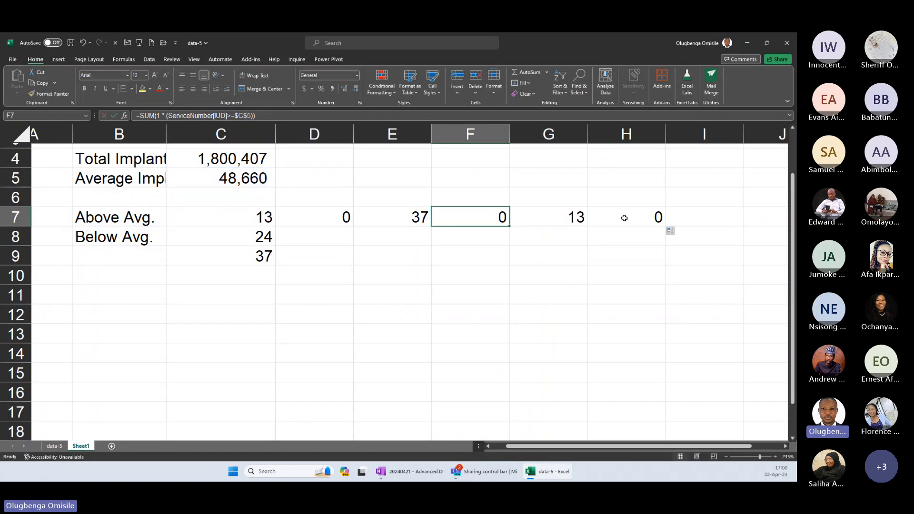
pyautogui.press('F2')
pyautogui.press('Escape')
pyautogui.click(559, 217)
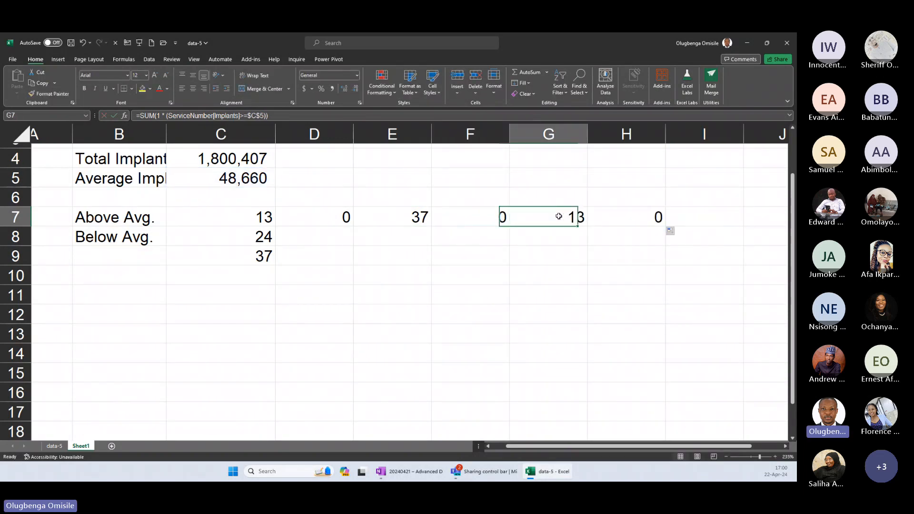
pyautogui.doubleClick(630, 216)
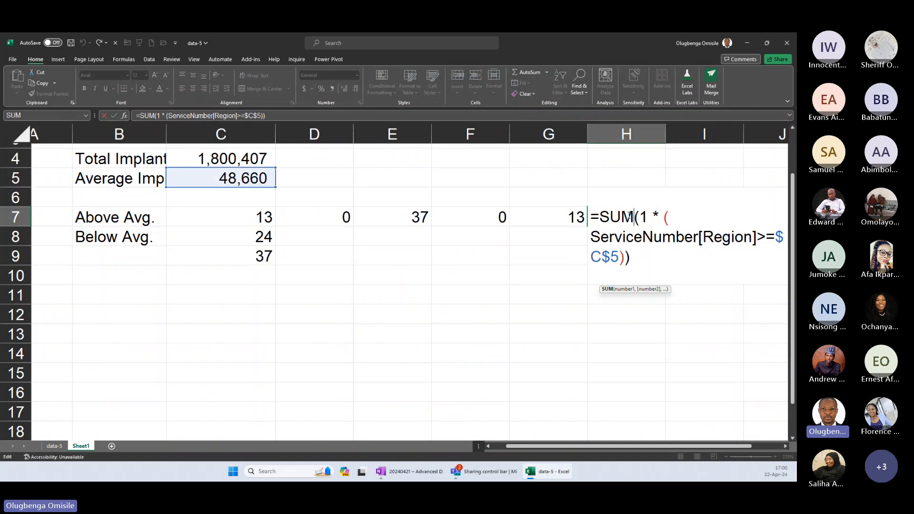
pyautogui.press('Escape')
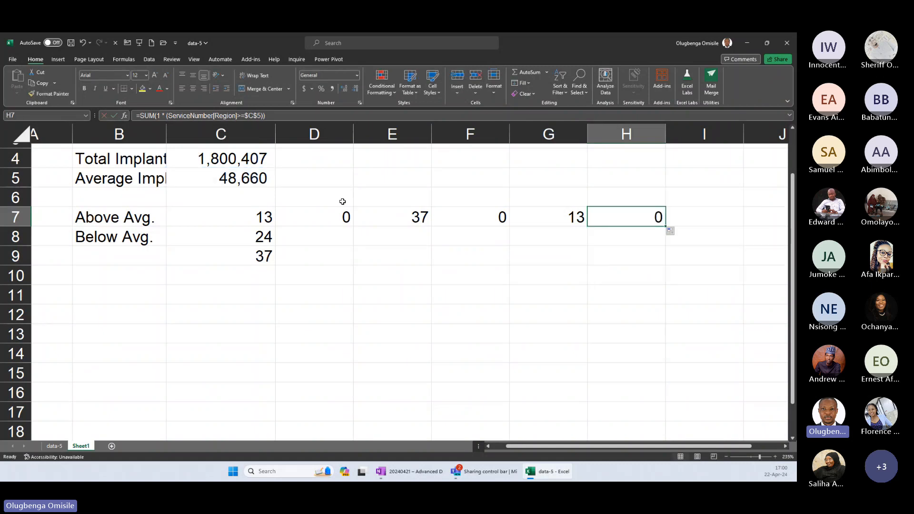
# Clear the above-average and below-average labels and counts in rows 7 to 9 of Sheet1.
pyautogui.moveTo(119, 198); pyautogui.dragTo(724, 295)
pyautogui.click(344, 205)
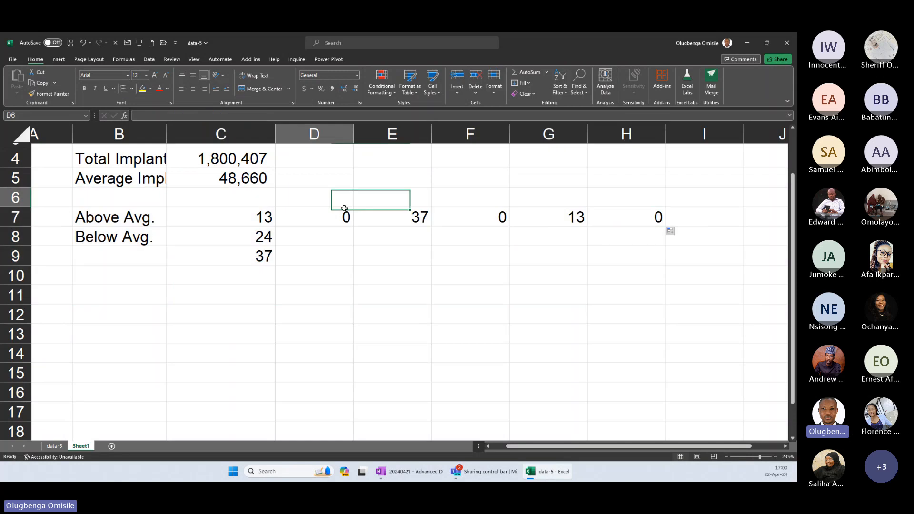
pyautogui.press('Delete')
# Enter the row labels SUM in B9 and Average in B10.
pyautogui.click(137, 261)
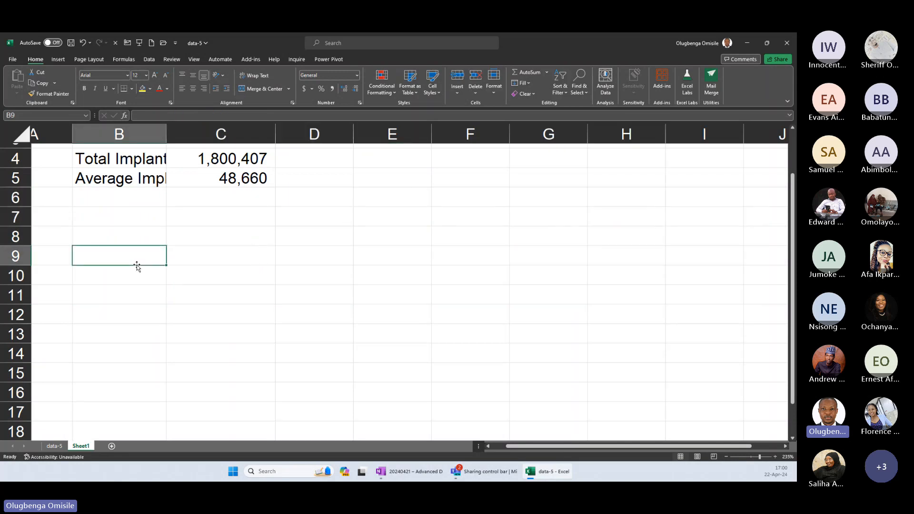
pyautogui.write('SUM')
pyautogui.press('Return')
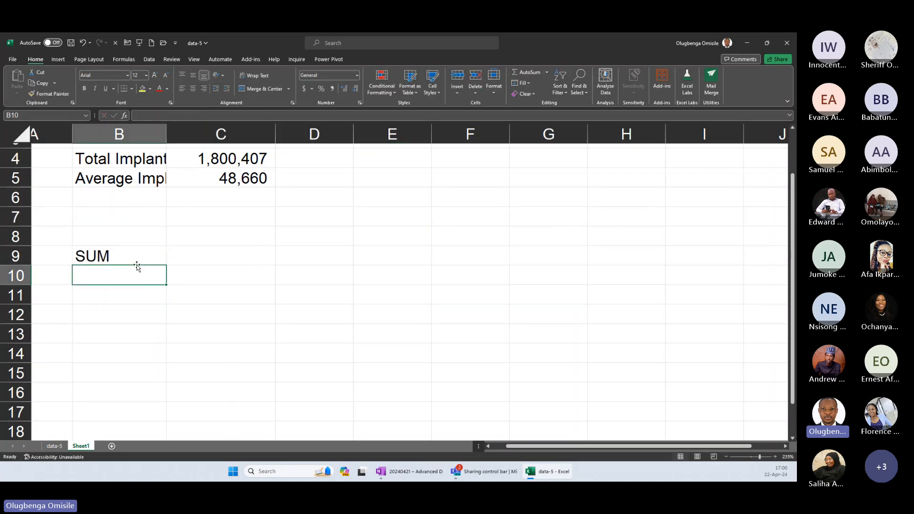
pyautogui.write('Averae')
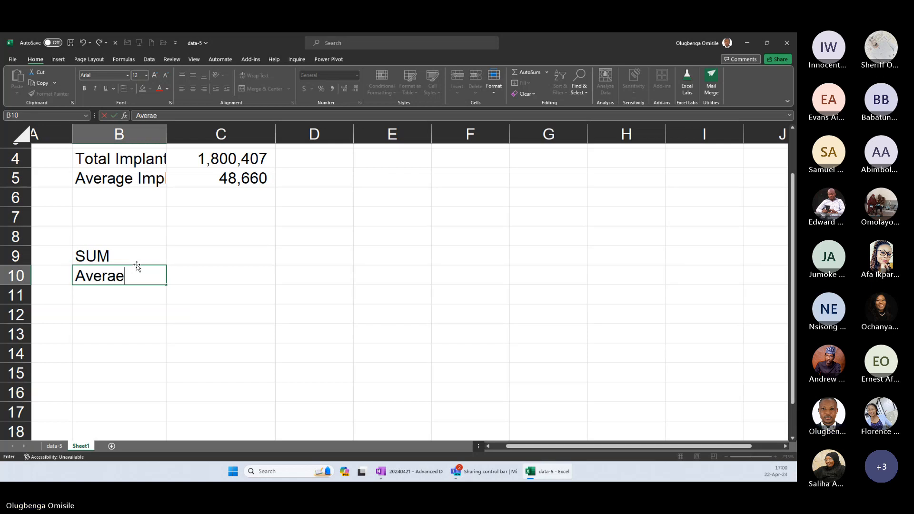
pyautogui.write('e')
pyautogui.press('Up')
pyautogui.press('Up')
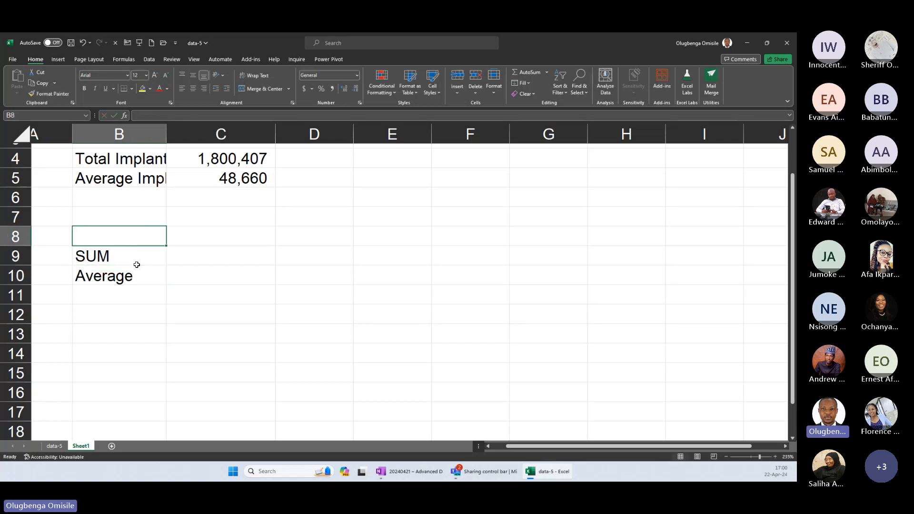
# Enter the column headings IUD in C8 and Implant in D8.
pyautogui.press('Right')
pyautogui.write('IUD')
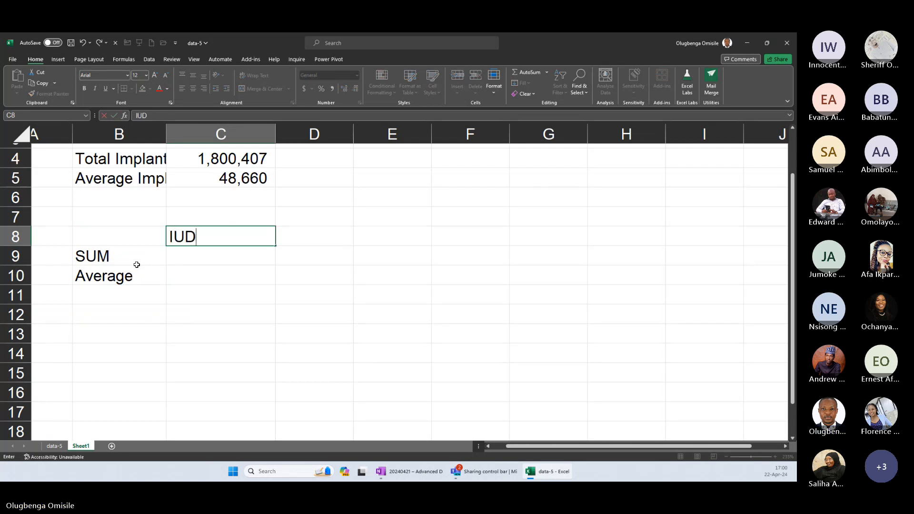
pyautogui.press('Right')
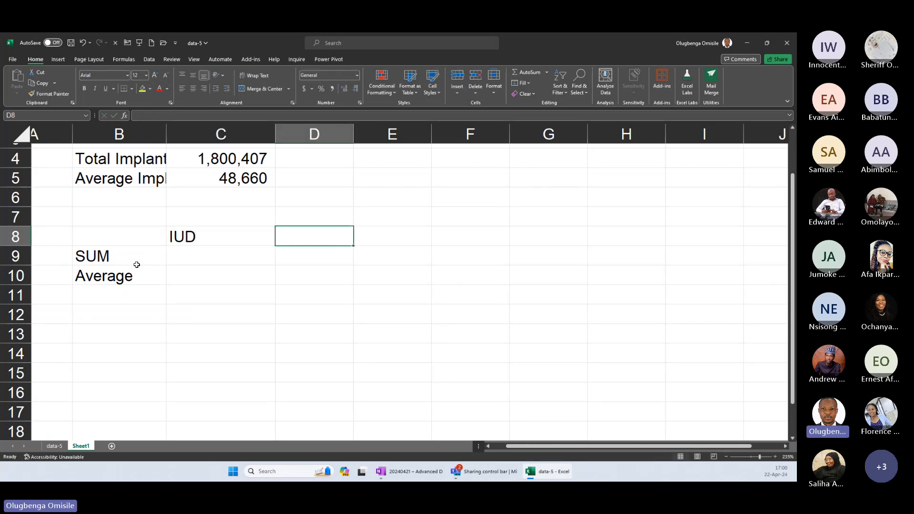
pyautogui.write('IMplan')
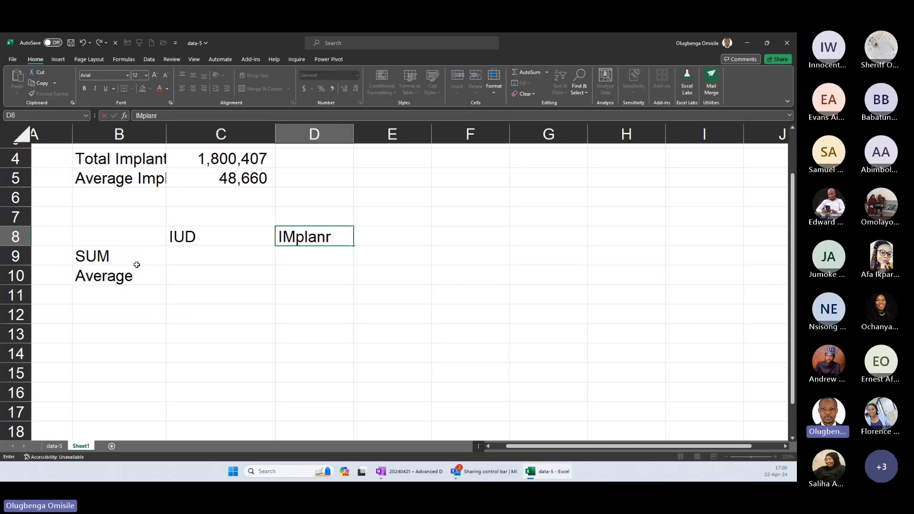
pyautogui.write('t')
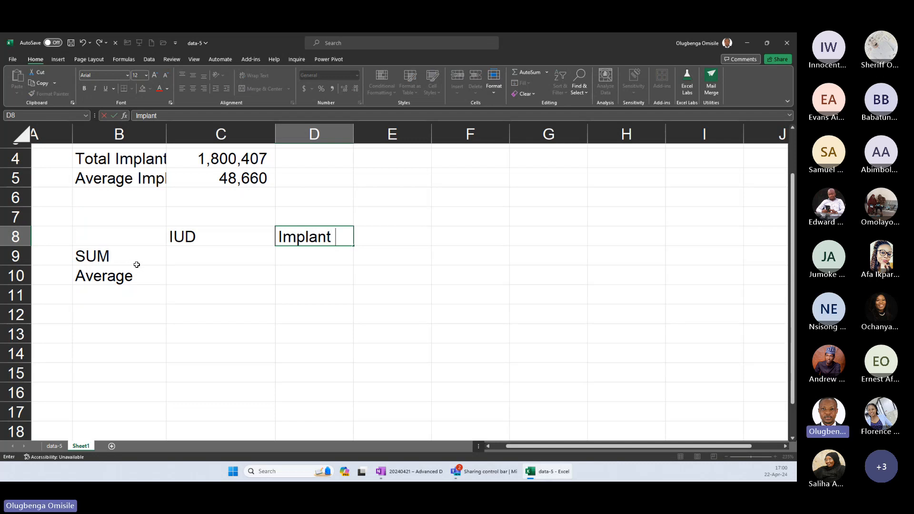
pyautogui.press('Return')
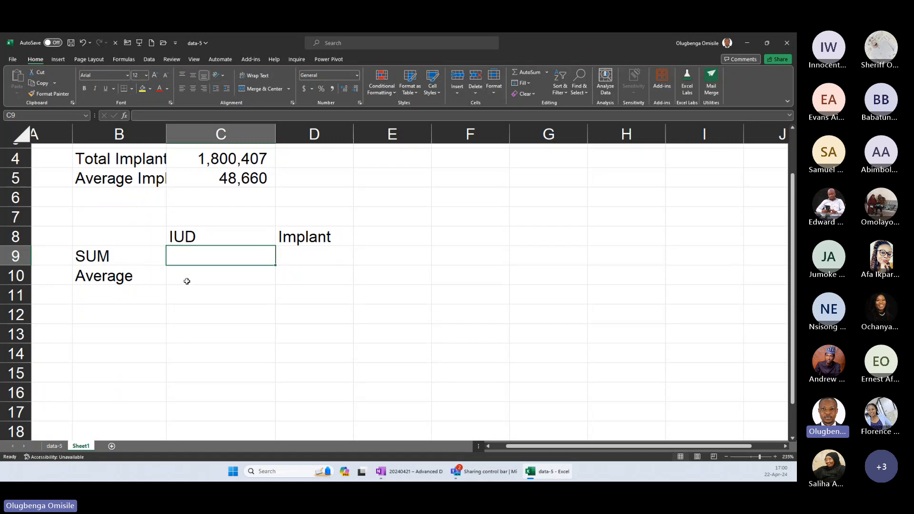
# Total the IUD column in C9 with the formula =SUM(ServiceNumber[IUD]).
pyautogui.write('=SUM(')
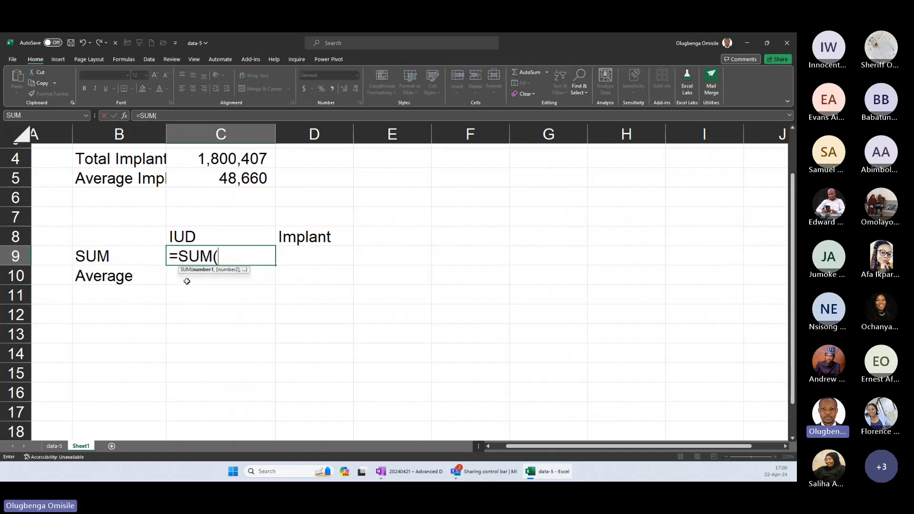
pyautogui.write('serv')
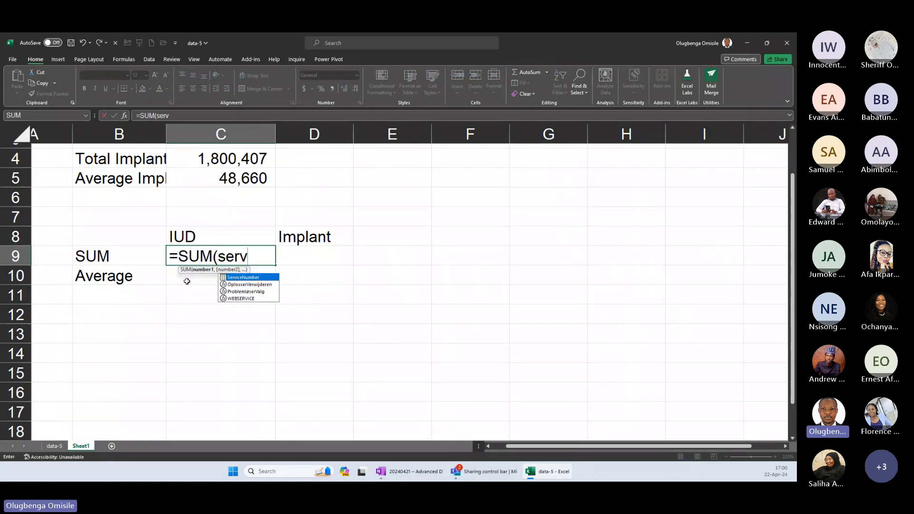
pyautogui.press('Tab')
pyautogui.write('[')
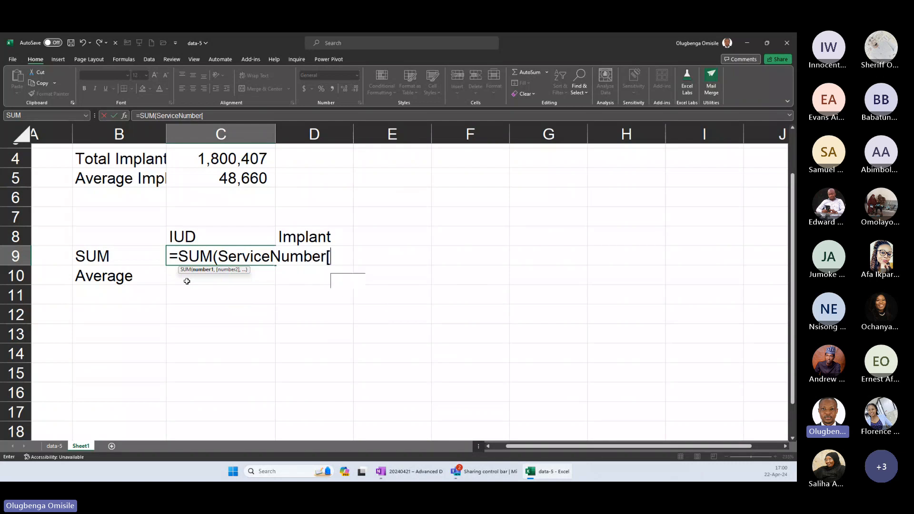
pyautogui.write('IUD]')
pyautogui.press('Return')
# Average the IUD column in C10 with the formula =AVERAGE(ServiceNumber[IUD]).
pyautogui.write('=AVERAGE(s')
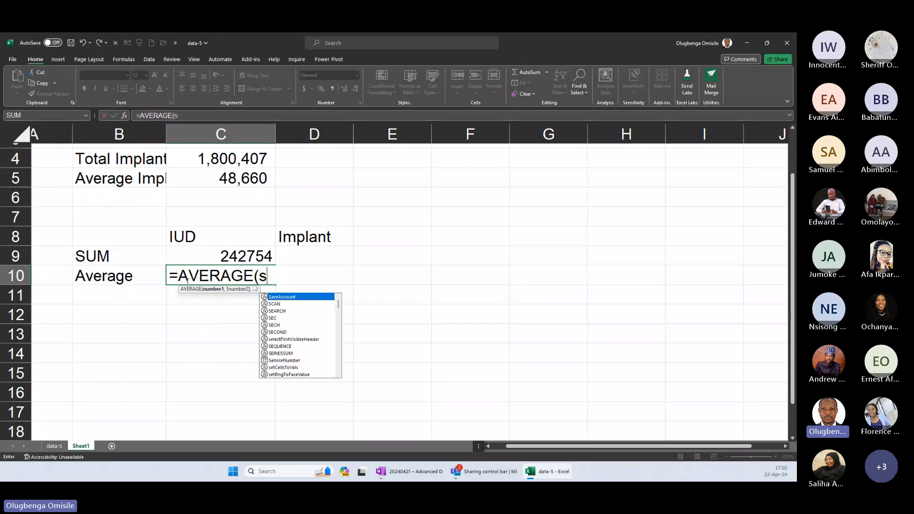
pyautogui.press('Tab')
pyautogui.write('[')
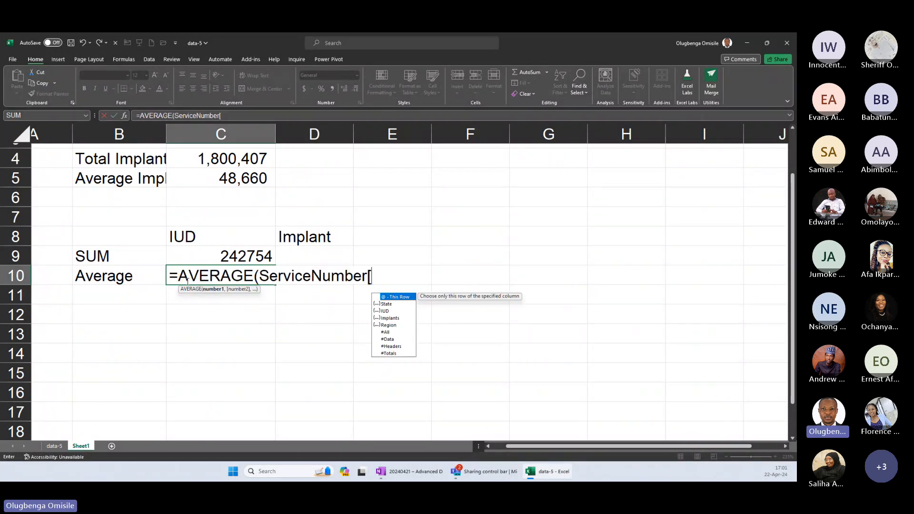
pyautogui.write('i')
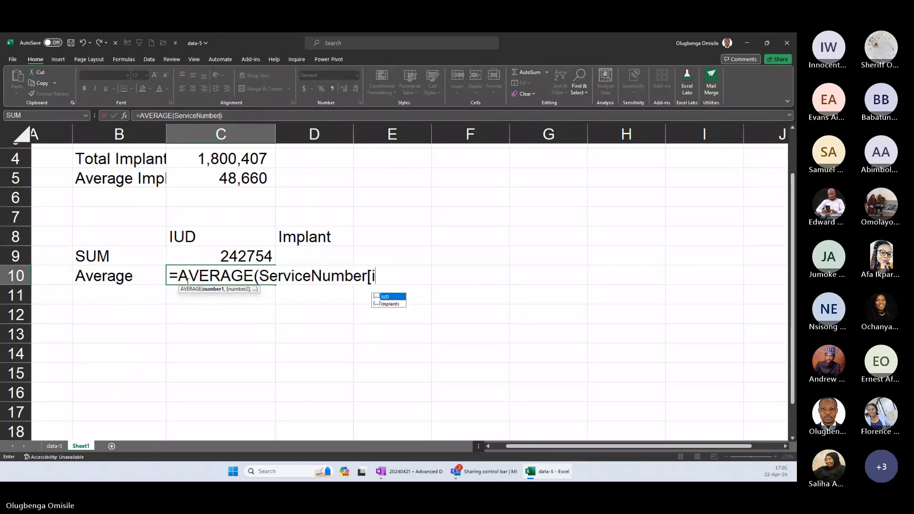
pyautogui.press('Tab')
pyautogui.write(']')
pyautogui.press('Return')
# Format C9:C10 with thousands separators and no decimal places.
pyautogui.click(220, 259)
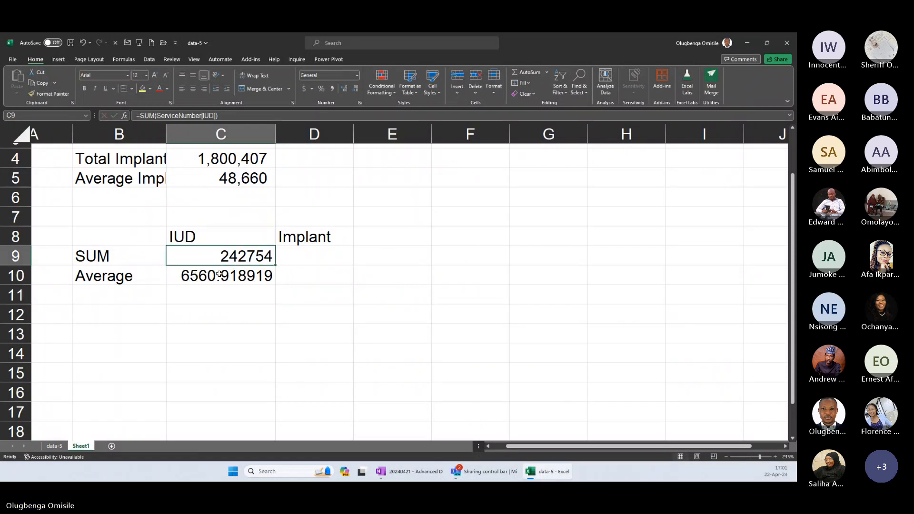
pyautogui.keyDown('shift'); pyautogui.click(219, 274); pyautogui.keyUp('shift')
pyautogui.click(332, 88)
pyautogui.doubleClick(355, 89)
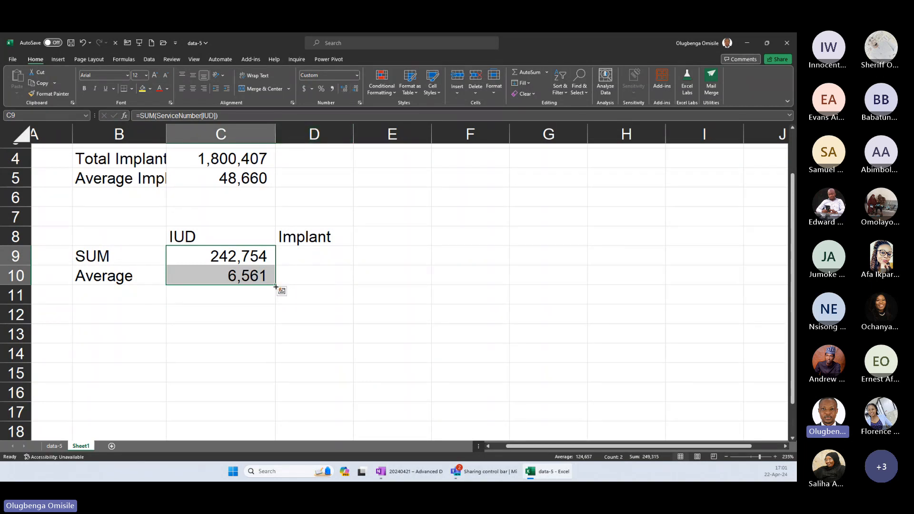
# Fill the formulas from C9:C10 across to D9:D10 and compare the column references in D9, D10 and C10.
pyautogui.moveTo(276, 286); pyautogui.dragTo(342, 285)
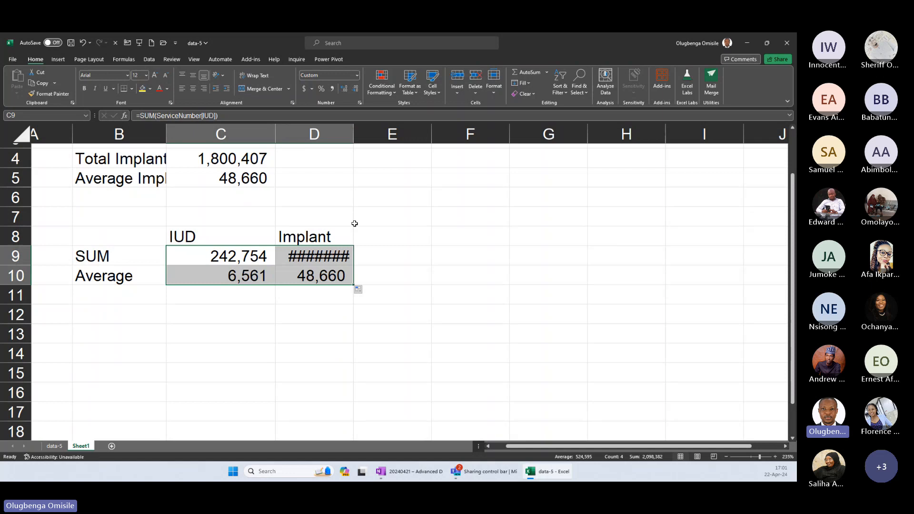
pyautogui.click(344, 261)
pyautogui.doubleClick(338, 257)
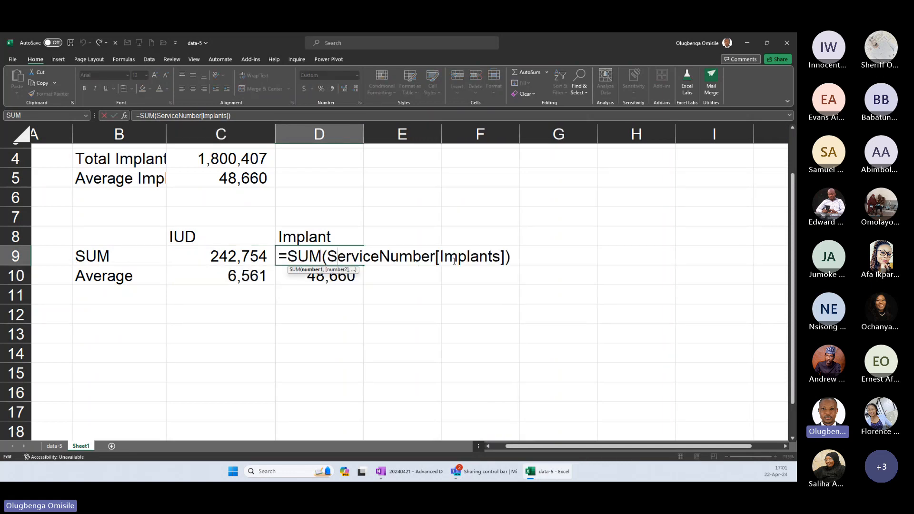
pyautogui.moveTo(449, 261); pyautogui.dragTo(508, 276)
pyautogui.press('Escape')
pyautogui.doubleClick(323, 275)
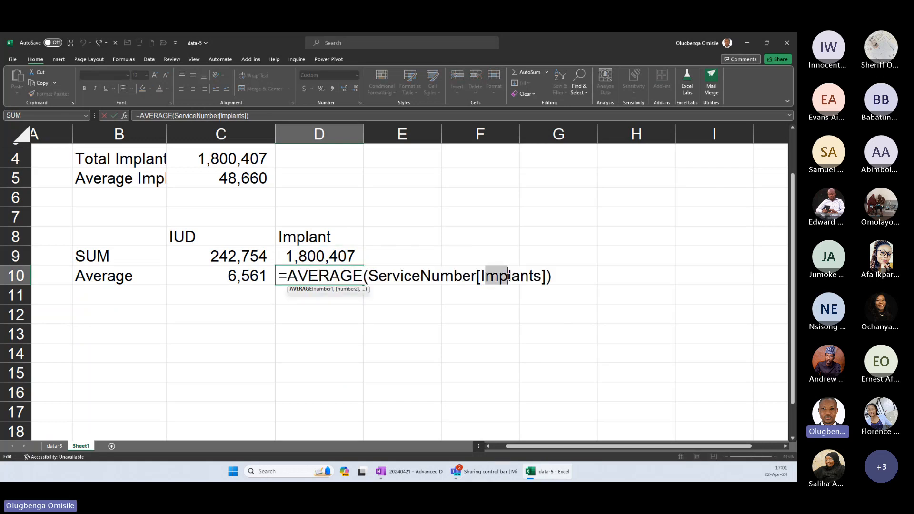
pyautogui.press('Escape')
pyautogui.doubleClick(254, 276)
pyautogui.press('Escape')
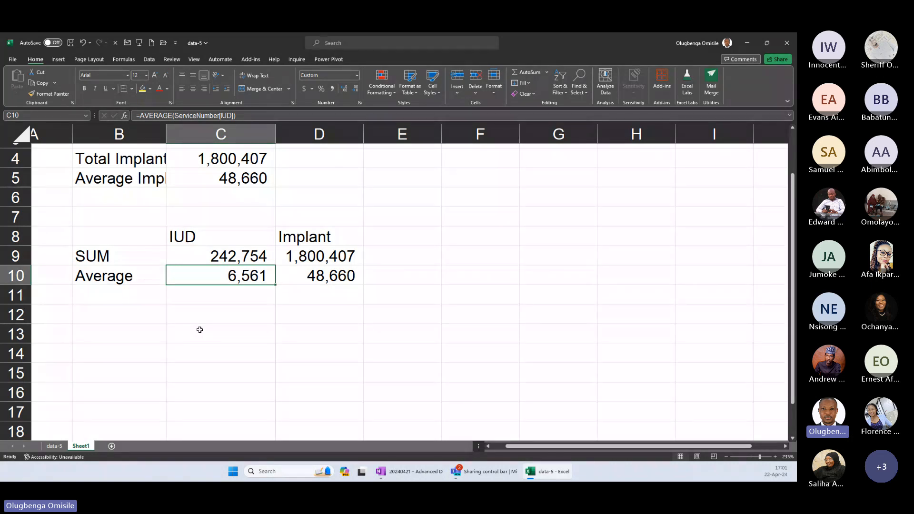
# On the data-5 sheet, enter South East as the Region for Abia State in D2.
pyautogui.click(56, 445)
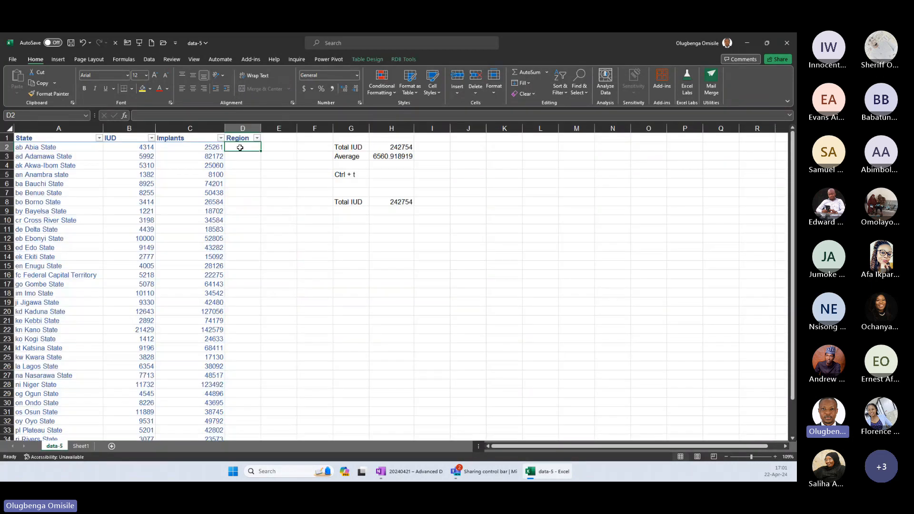
pyautogui.write('South east')
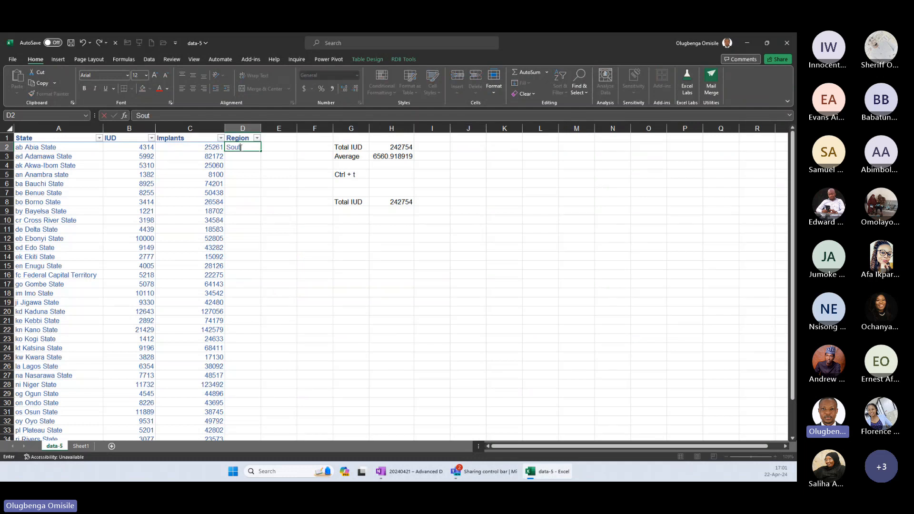
pyautogui.press('BackSpace')
pyautogui.press('BackSpace')
pyautogui.press('BackSpace')
pyautogui.press('BackSpace')
pyautogui.write('East')
pyautogui.press('Return')
# Copy the South East region from D2 to Anambra State in D5 and Ebonyi State in D12.
pyautogui.press('Up')
pyautogui.hotkey('ctrl', 'c')
pyautogui.press('Down')
pyautogui.press('Down')
pyautogui.press('Down')
pyautogui.hotkey('ctrl', 'v')
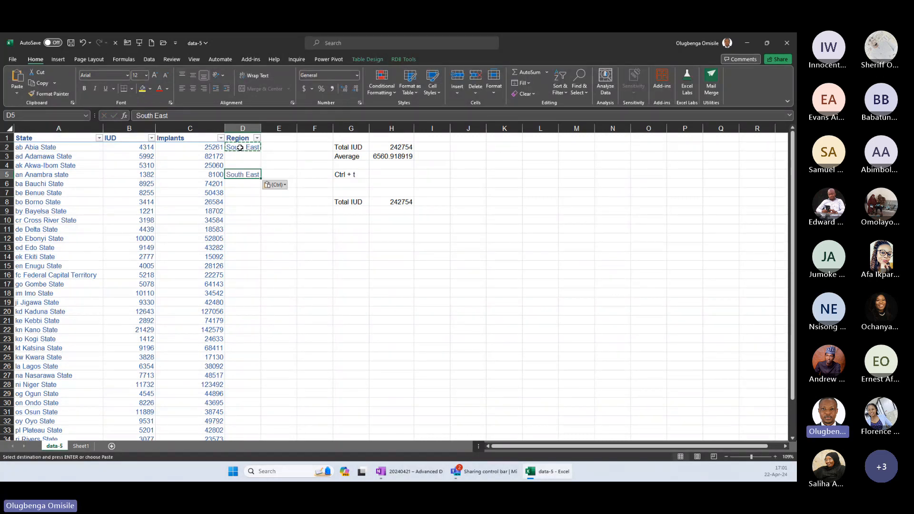
pyautogui.press('Down')
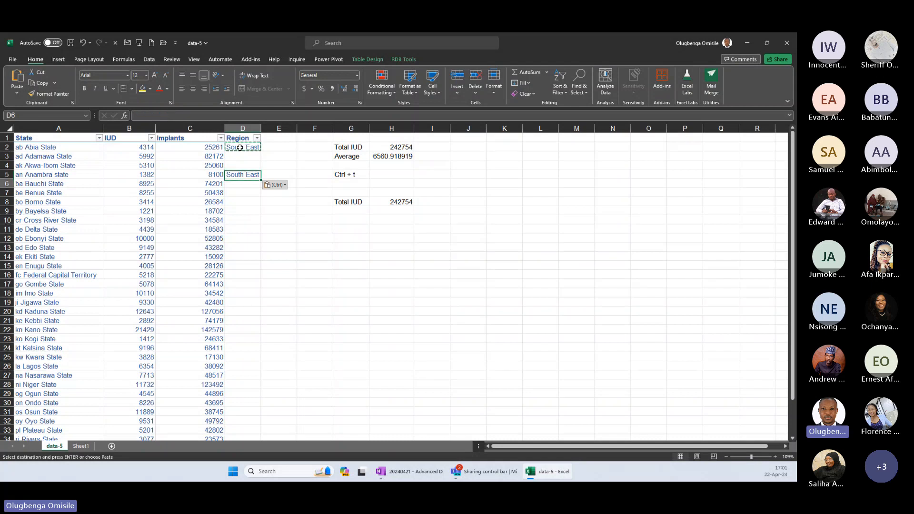
pyautogui.press('Down')
pyautogui.press('Down')
pyautogui.press('Down')
pyautogui.press('Down')
pyautogui.press('Down')
pyautogui.press('Down')
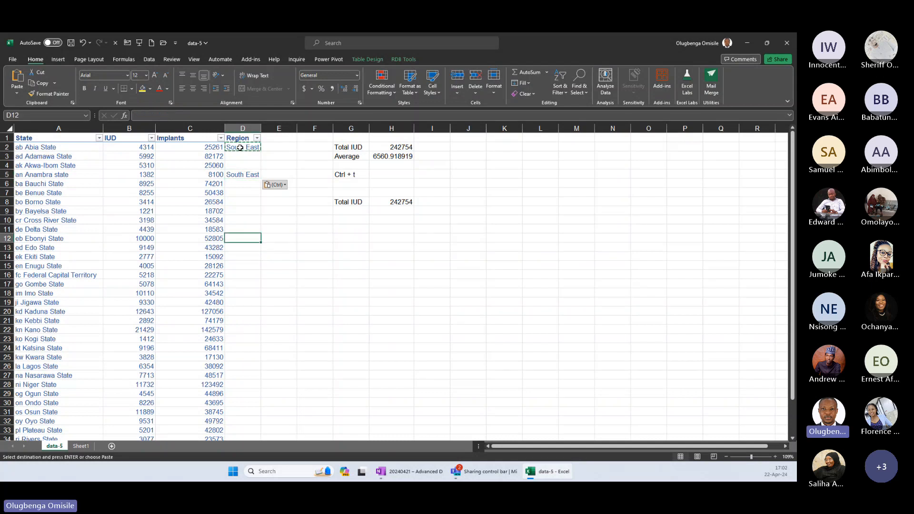
pyautogui.hotkey('ctrl', 'v')
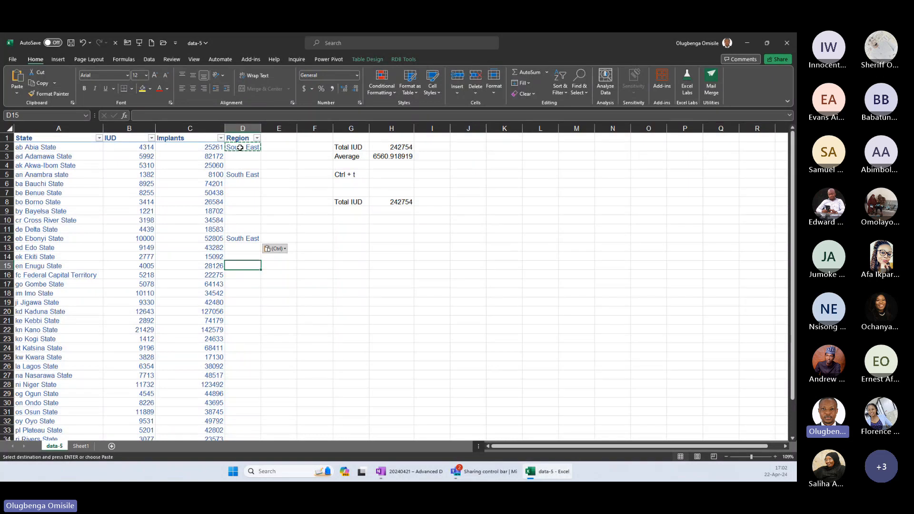
# Paste the copied South East region for Enugu State in D15 and Imo State in D18.
pyautogui.press('Down')
pyautogui.press('Down')
pyautogui.press('Down')
pyautogui.hotkey('ctrl', 'v')
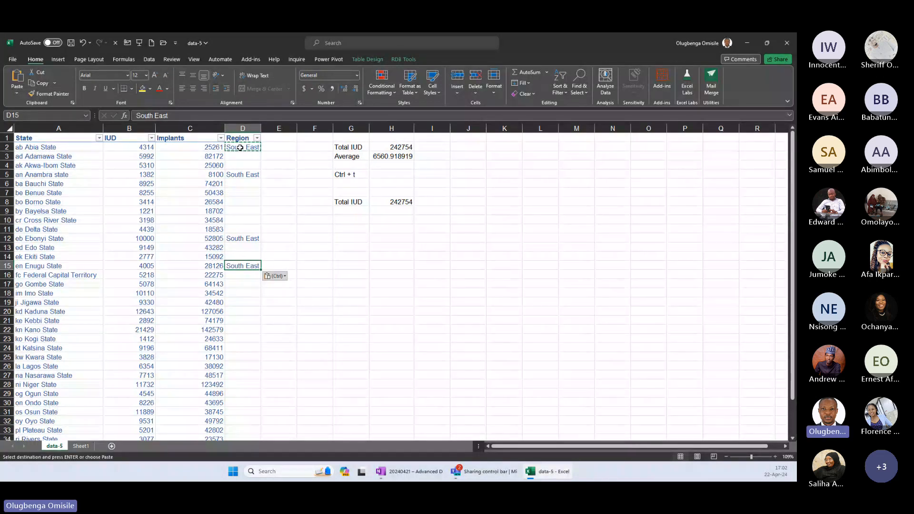
pyautogui.press('Down')
pyautogui.press('Down')
pyautogui.press('Down')
pyautogui.hotkey('ctrl', 'v')
# Enter North East as the Region for Adamawa State in D3.
pyautogui.click(240, 148)
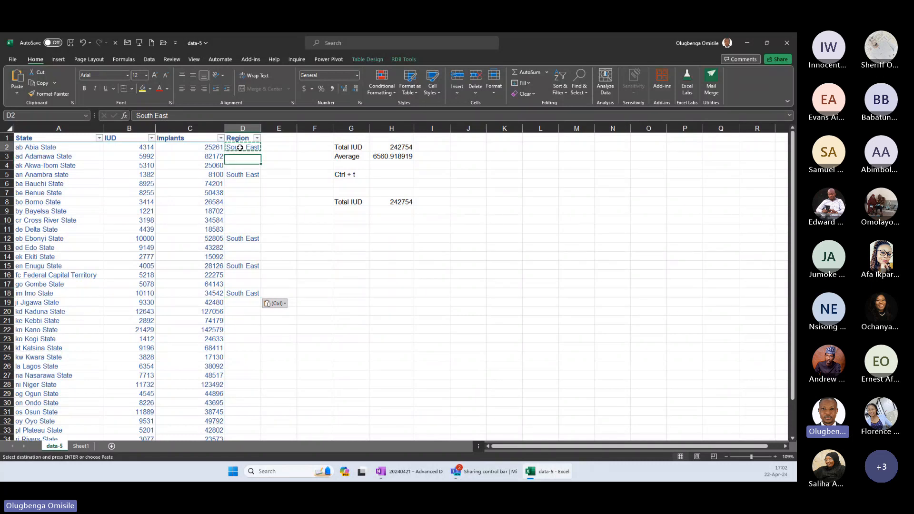
pyautogui.press('Down')
pyautogui.write('Nor')
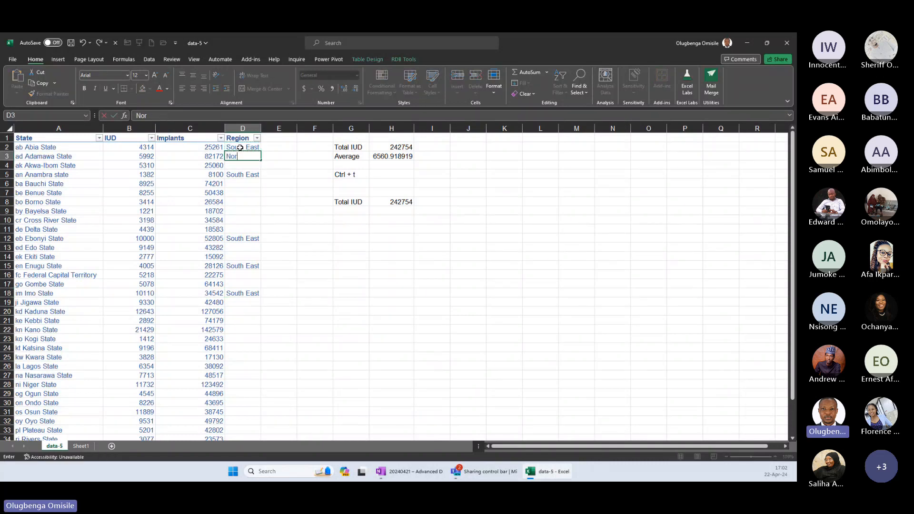
pyautogui.write('th east')
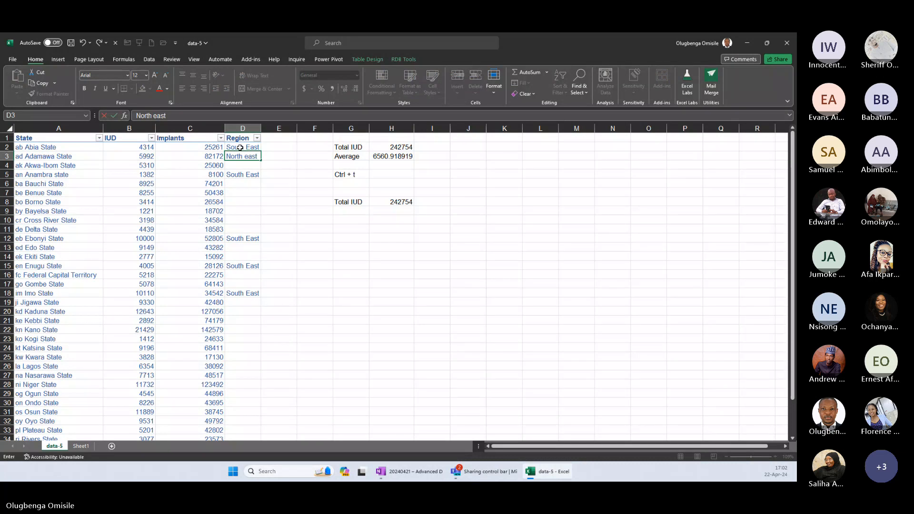
pyautogui.hotkey('ctrl', 'Return')
# Copy the North East region from D3 to Bauchi State in D6 and Borno State in D8.
pyautogui.hotkey('ctrl', 'c')
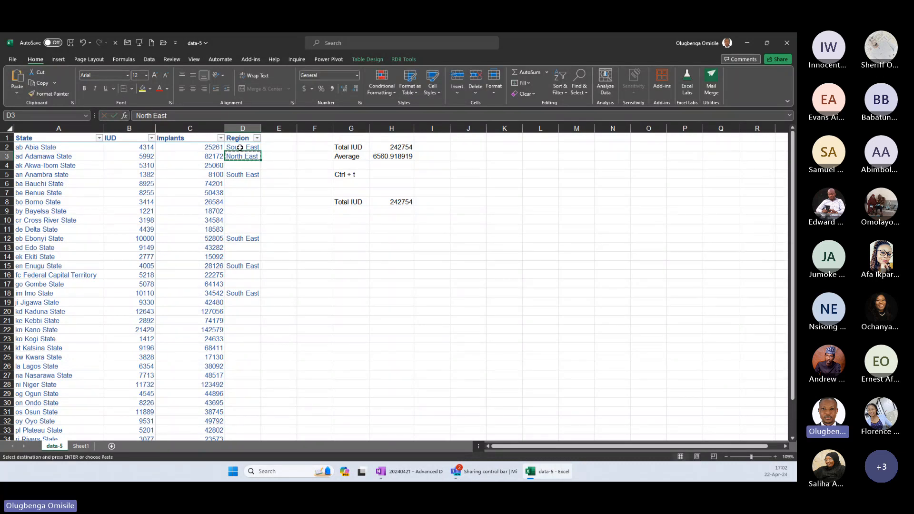
pyautogui.press('Down')
pyautogui.press('Down')
pyautogui.press('Down')
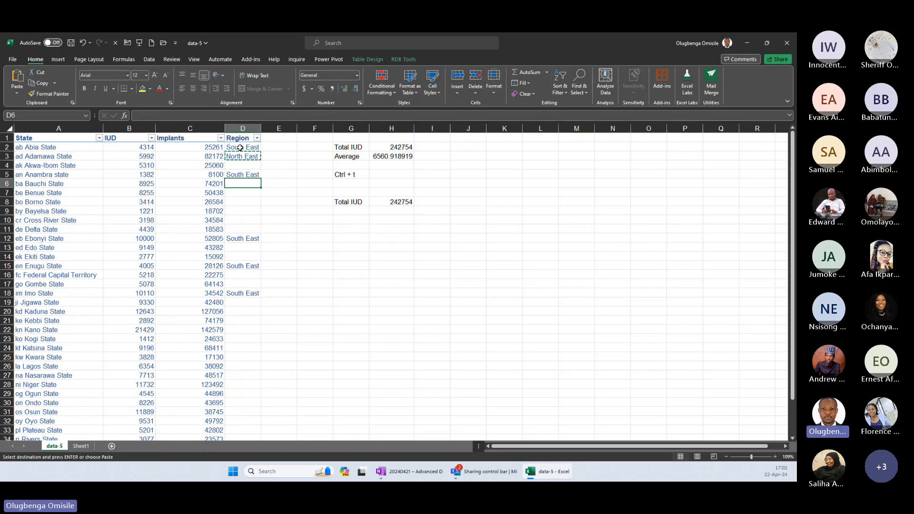
pyautogui.hotkey('ctrl', 'v')
pyautogui.press('Down')
pyautogui.press('Down')
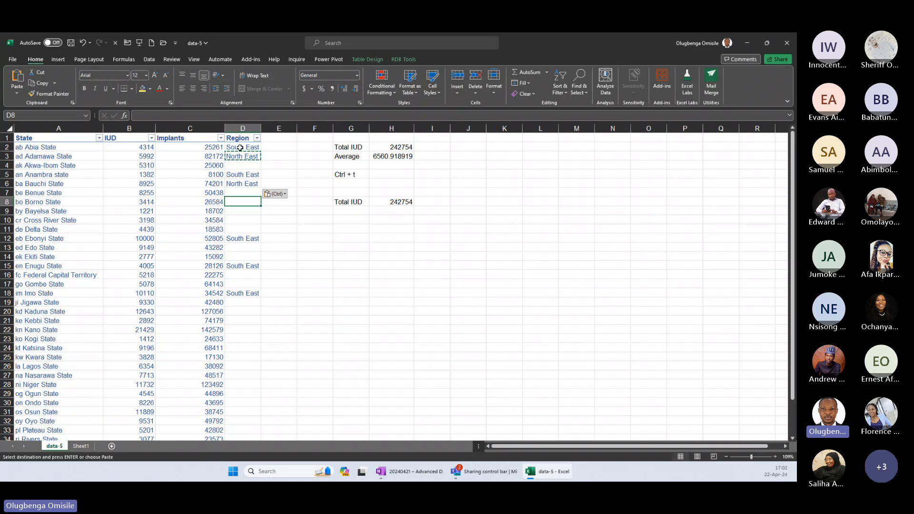
pyautogui.hotkey('ctrl', 'v')
# Paste the North East region for Gombe State in D17.
pyautogui.press('Down')
pyautogui.press('Down')
pyautogui.press('Down')
pyautogui.press('Down')
pyautogui.press('Down')
pyautogui.press('Down')
pyautogui.press('Down')
pyautogui.press('Down')
pyautogui.press('Down')
pyautogui.press('Down')
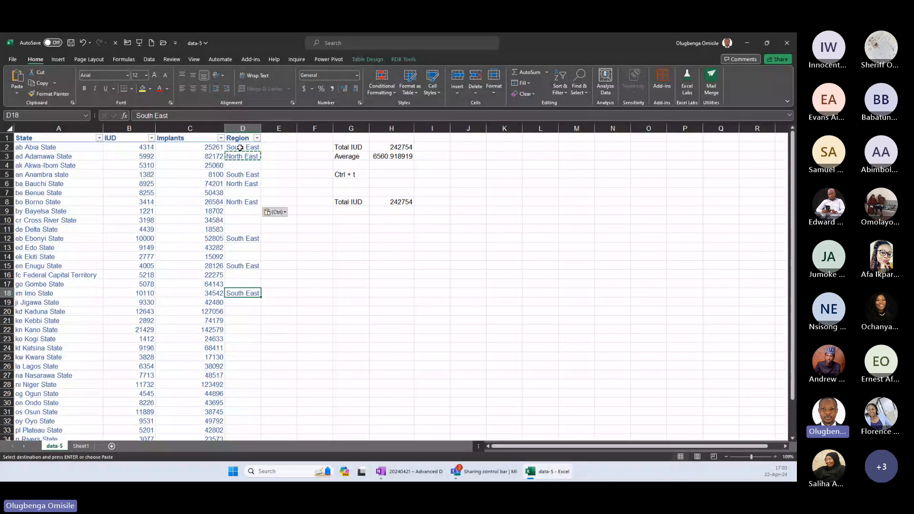
pyautogui.press('Up')
pyautogui.hotkey('ctrl', 'v')
# Paste the North East region for Taraba State in D36 and Yobe State in D37.
pyautogui.press('Down')
pyautogui.press('Down')
pyautogui.press('Down')
pyautogui.press('Down')
pyautogui.press('Down')
pyautogui.press('Down')
pyautogui.press('Down')
pyautogui.press('Down')
pyautogui.press('Down')
pyautogui.press('Down')
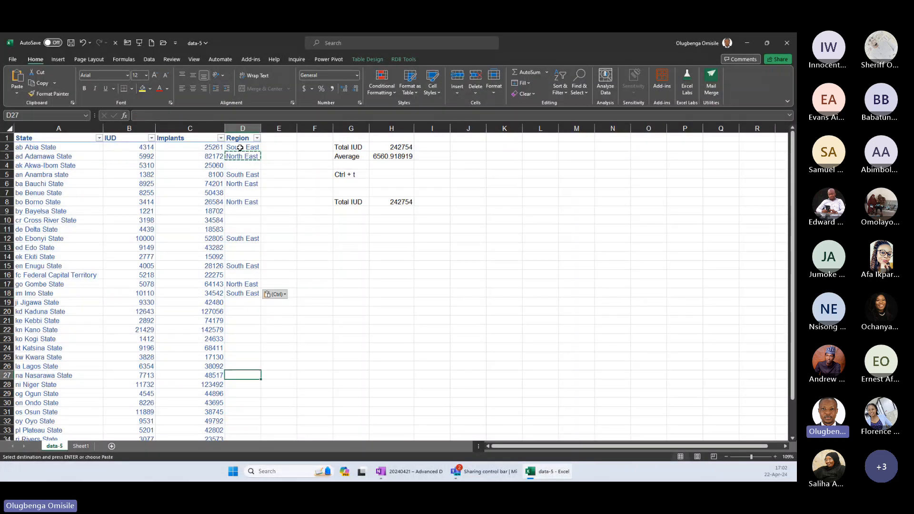
pyautogui.press('Down')
pyautogui.press('Down')
pyautogui.press('Down')
pyautogui.press('Down')
pyautogui.press('Down')
pyautogui.press('Down')
pyautogui.press('Down')
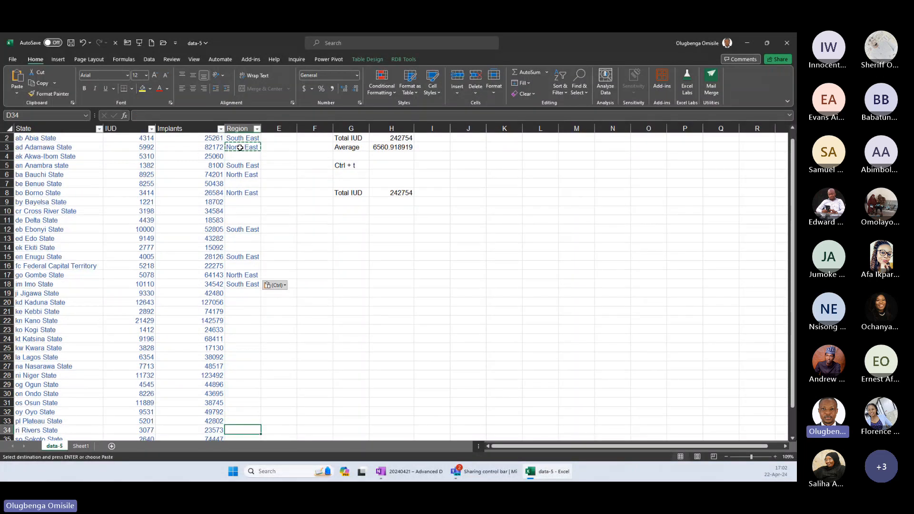
pyautogui.press('Down')
pyautogui.press('Down')
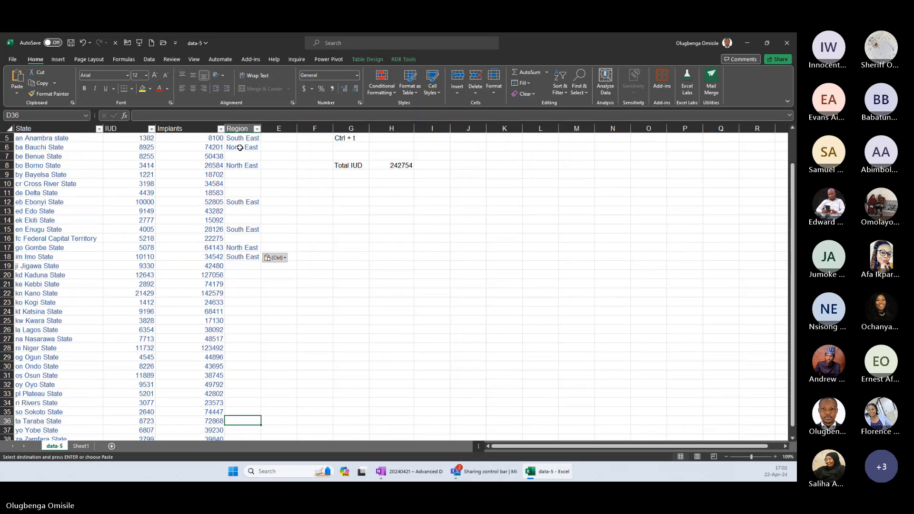
pyautogui.hotkey('ctrl', 'v')
pyautogui.press('Down')
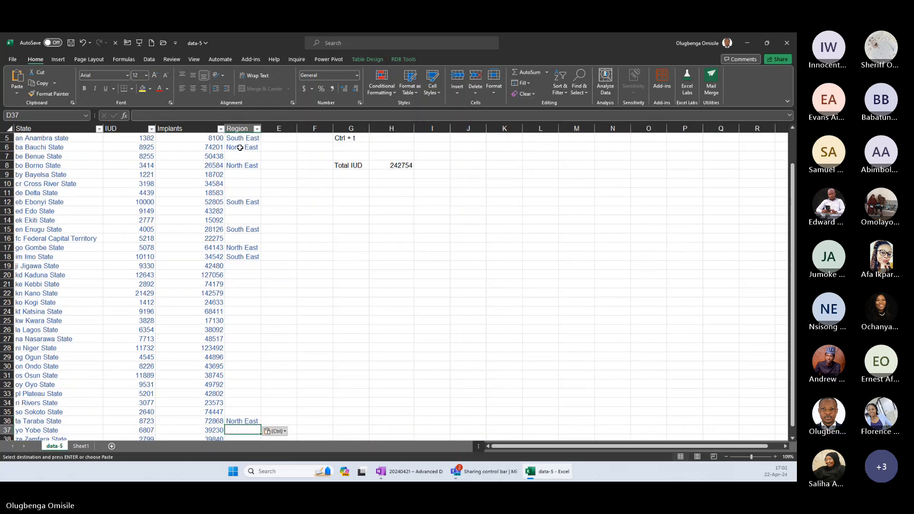
pyautogui.write('North East')
# Enter North West as the Region for Zamfara State in D38.
pyautogui.press('Down')
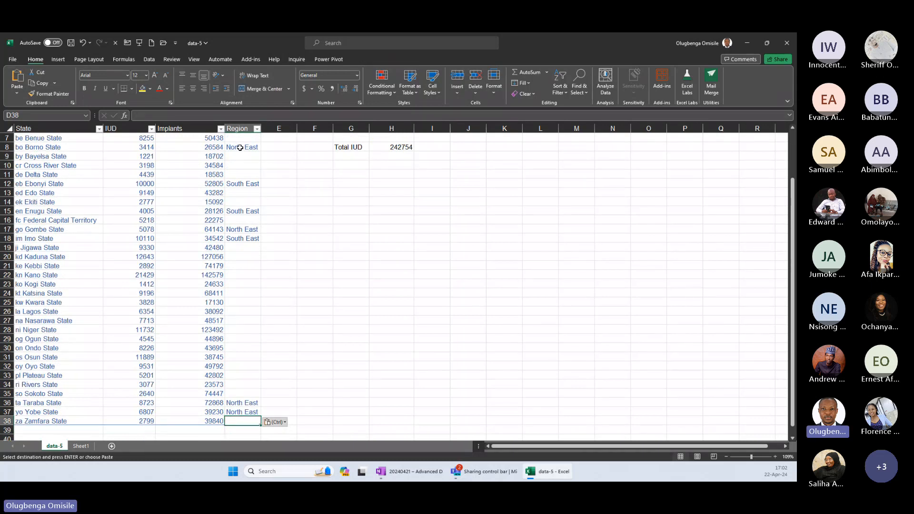
pyautogui.write('North W')
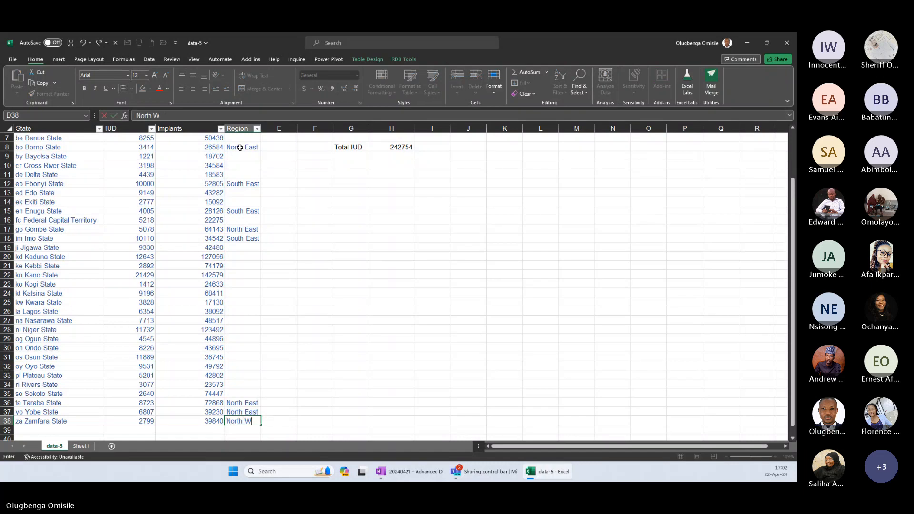
pyautogui.write('est')
pyautogui.hotkey('ctrl', 'Return')
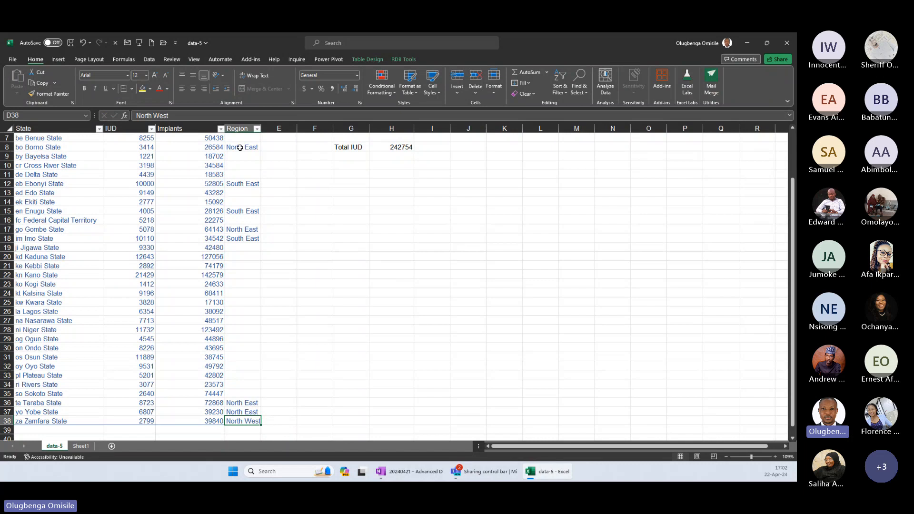
# Copy the North West region from D38 to Sokoto State in D35.
pyautogui.hotkey('ctrl', 'c')
pyautogui.press('Up')
pyautogui.press('Up')
pyautogui.press('Up')
pyautogui.hotkey('ctrl', 'v')
# Paste the North West region for Kogi State in D23.
pyautogui.press('Up')
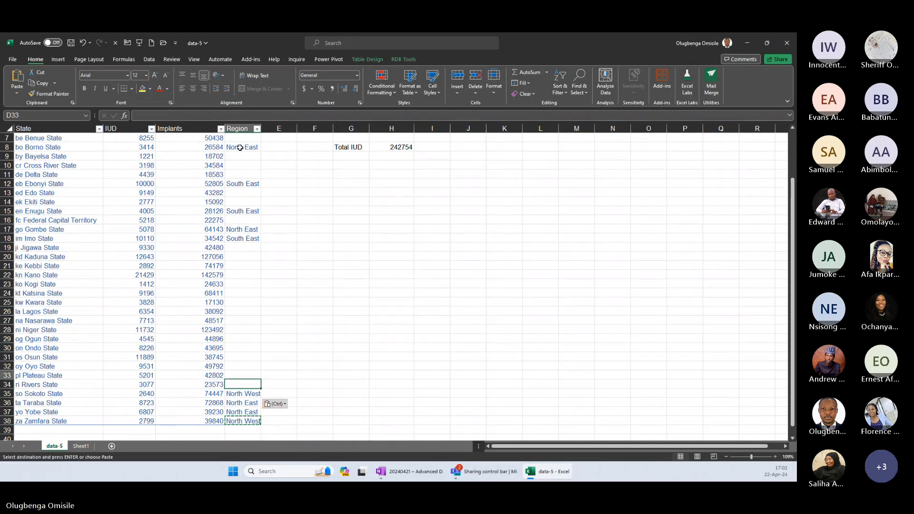
pyautogui.press('Up')
pyautogui.press('Up')
pyautogui.press('Up')
pyautogui.press('Up')
pyautogui.press('Up')
pyautogui.press('Up')
pyautogui.press('Up')
pyautogui.press('Up')
pyautogui.press('Up')
pyautogui.press('Up')
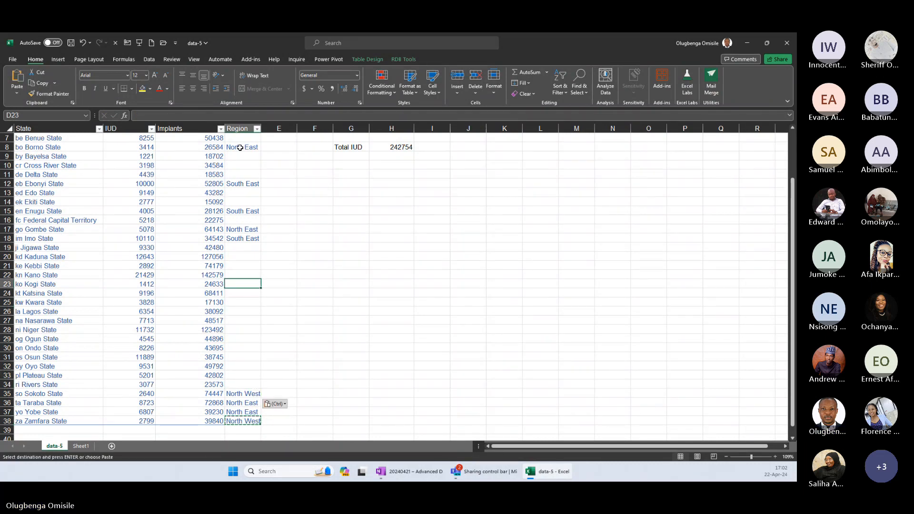
pyautogui.hotkey('ctrl', 'v')
# Paste the North West region for Jigawa, Kaduna, Kebbi and Kano in D19:D22 and for Katsina in D24.
pyautogui.press('Up')
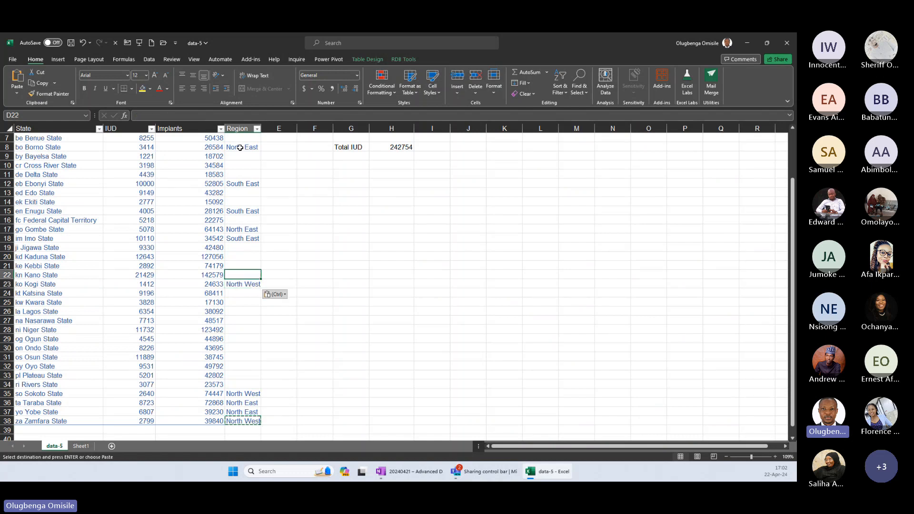
pyautogui.hotkey('shift', 'Up')
pyautogui.hotkey('shift', 'Up')
pyautogui.press('ctrl')
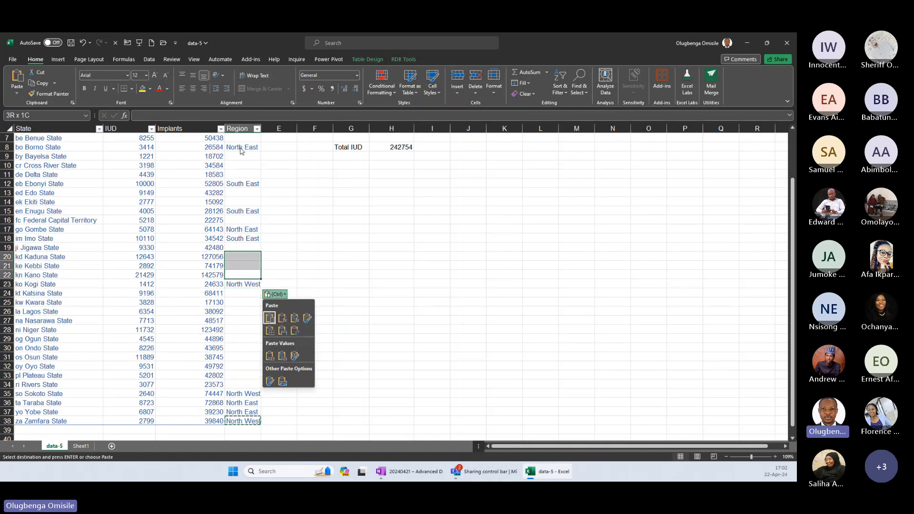
pyautogui.press('ctrl')
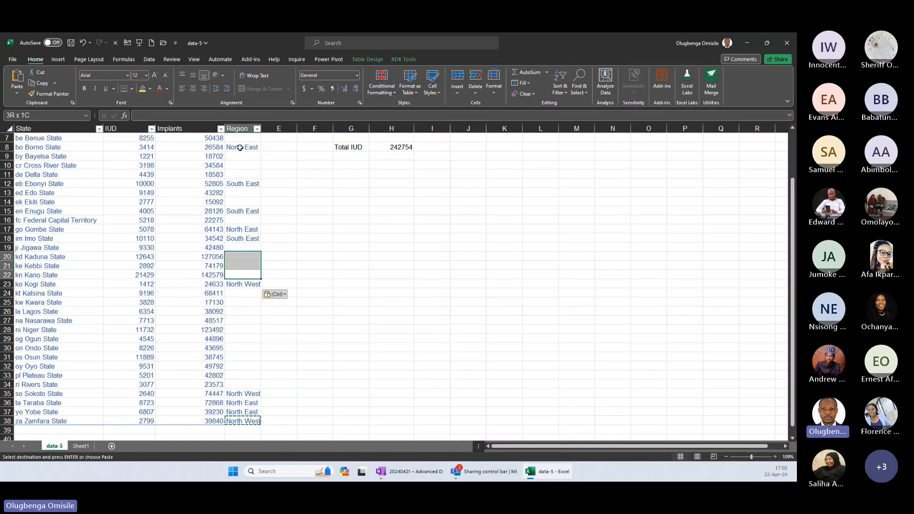
pyautogui.hotkey('shift', 'Up')
pyautogui.hotkey('ctrl', 'v')
pyautogui.press('Down')
pyautogui.press('Down')
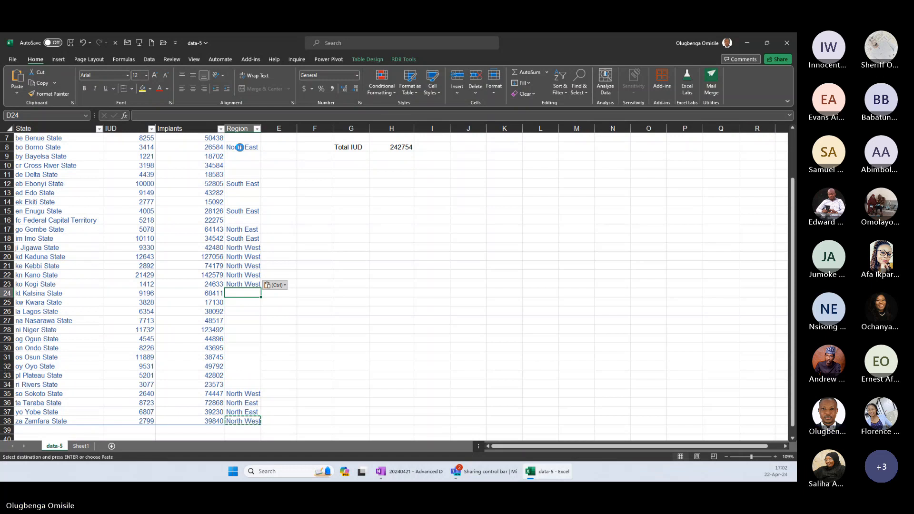
pyautogui.hotkey('ctrl', 'v')
# Change the Region for Kogi State in D23 to North Central.
pyautogui.press('Up')
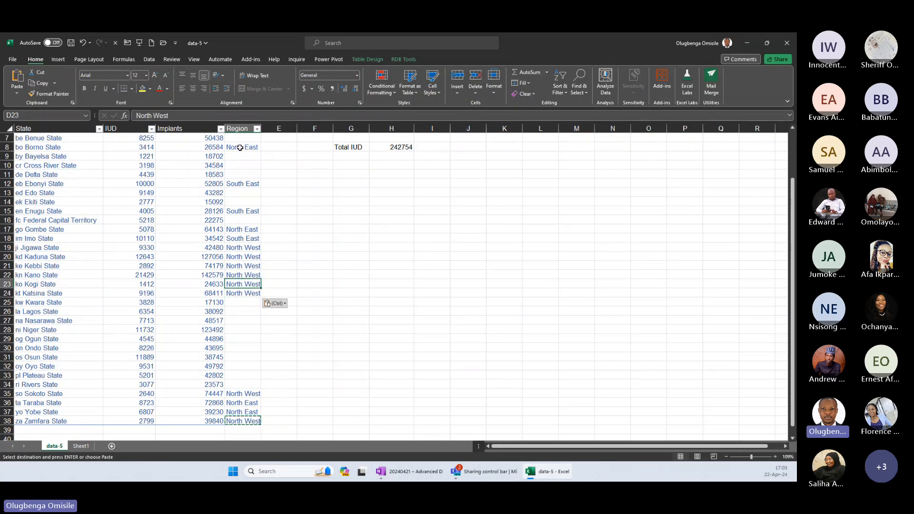
pyautogui.write('North Central')
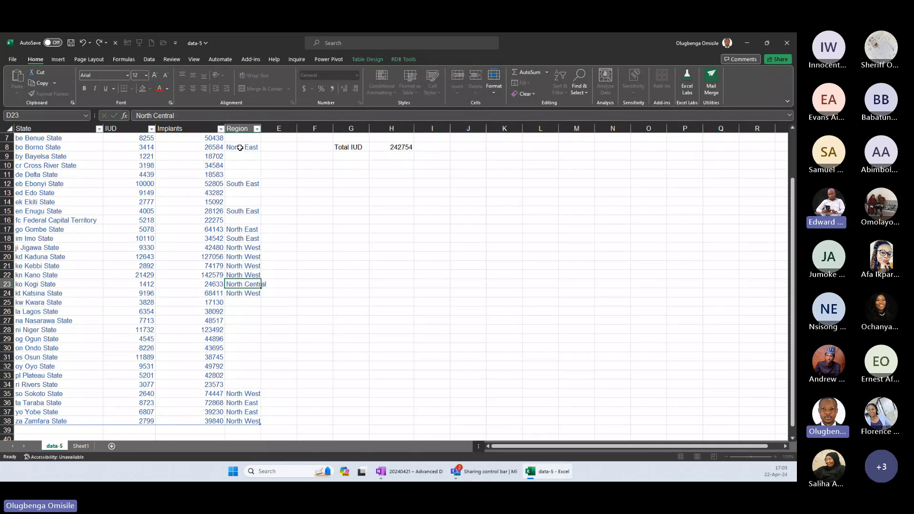
pyautogui.hotkey('ctrl', 'Return')
# Copy the North Central region from D23 to Nasarawa in D27, Niger in D28 and Plateau in D33.
pyautogui.hotkey('ctrl', 'c')
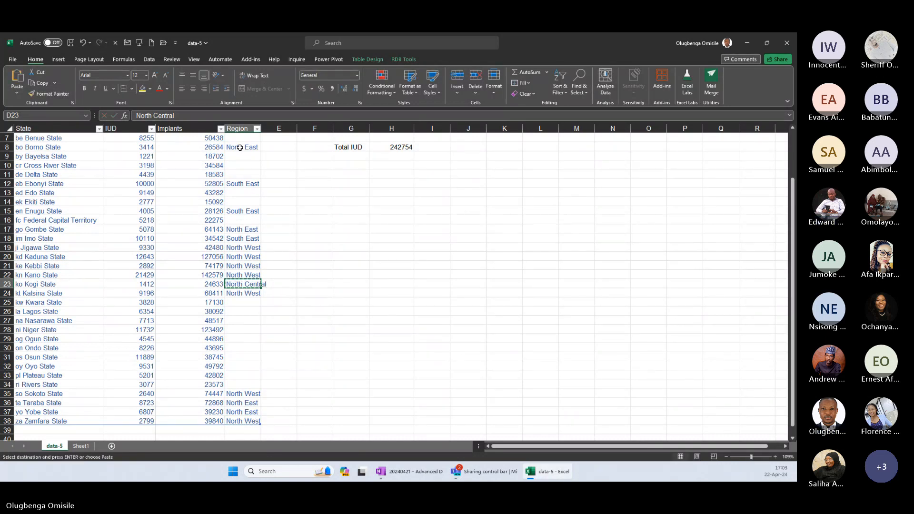
pyautogui.press('Down')
pyautogui.press('Down')
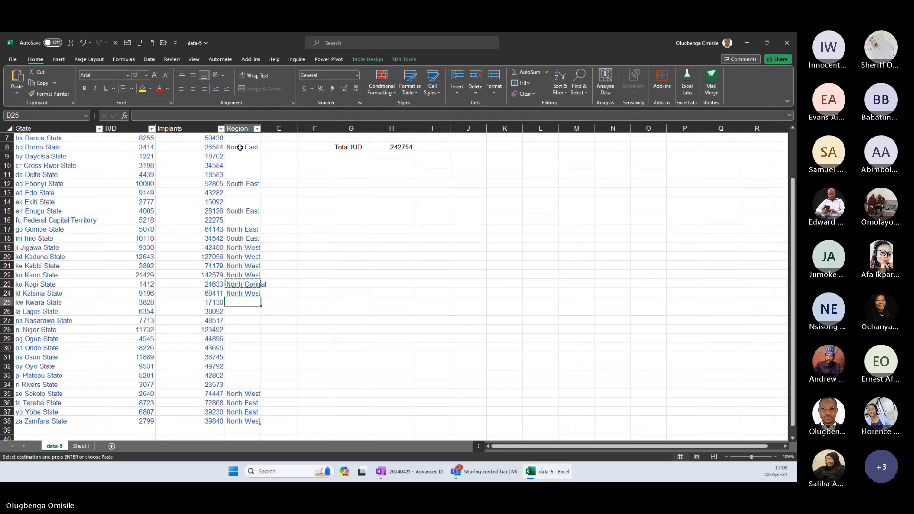
pyautogui.press('Down')
pyautogui.press('Down')
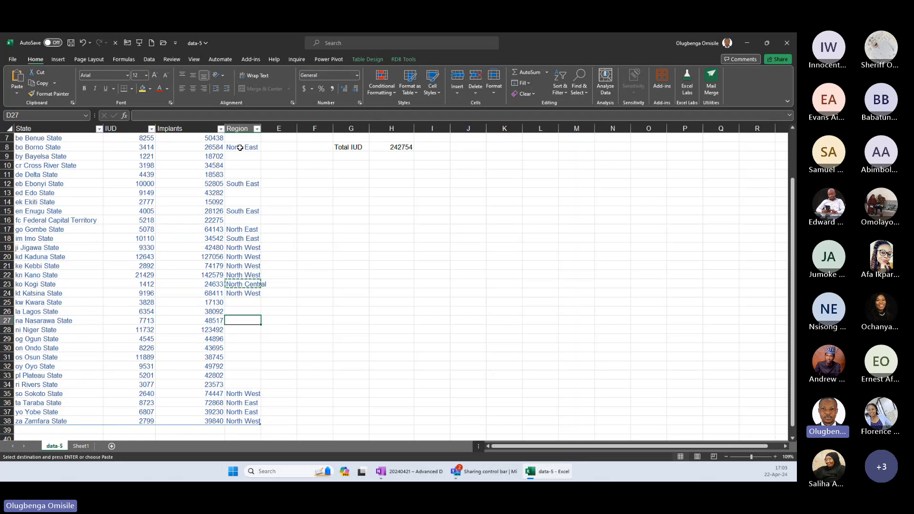
pyautogui.hotkey('ctrl', 'v')
pyautogui.press('Down')
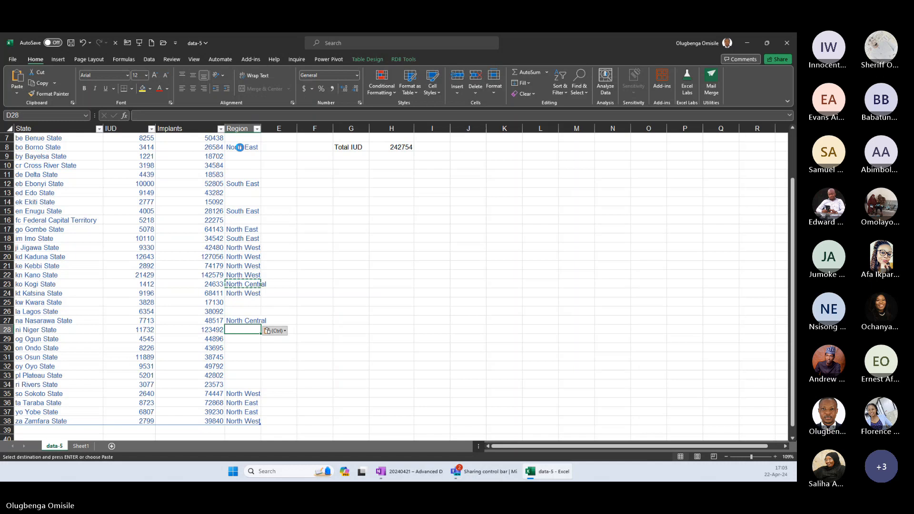
pyautogui.hotkey('ctrl', 'v')
pyautogui.press('Down')
pyautogui.press('Down')
pyautogui.press('Down')
pyautogui.press('Down')
pyautogui.press('Down')
pyautogui.hotkey('ctrl', 'v')
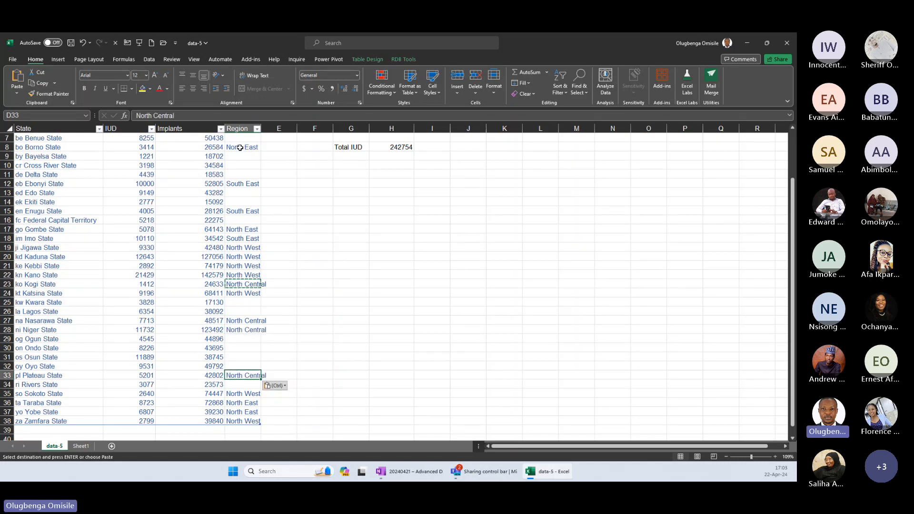
# Paste the North Central region for Benue State in D7.
pyautogui.press('Up')
pyautogui.press('Up')
pyautogui.press('Up')
pyautogui.press('Up')
pyautogui.press('Up')
pyautogui.press('Up')
pyautogui.press('Up')
pyautogui.press('Up')
pyautogui.press('Up')
pyautogui.press('Up')
pyautogui.press('Up')
pyautogui.press('Up')
pyautogui.press('Up')
pyautogui.press('Up')
pyautogui.press('Up')
pyautogui.press('Up')
pyautogui.press('Up')
pyautogui.press('Up')
pyautogui.press('Up')
pyautogui.press('Up')
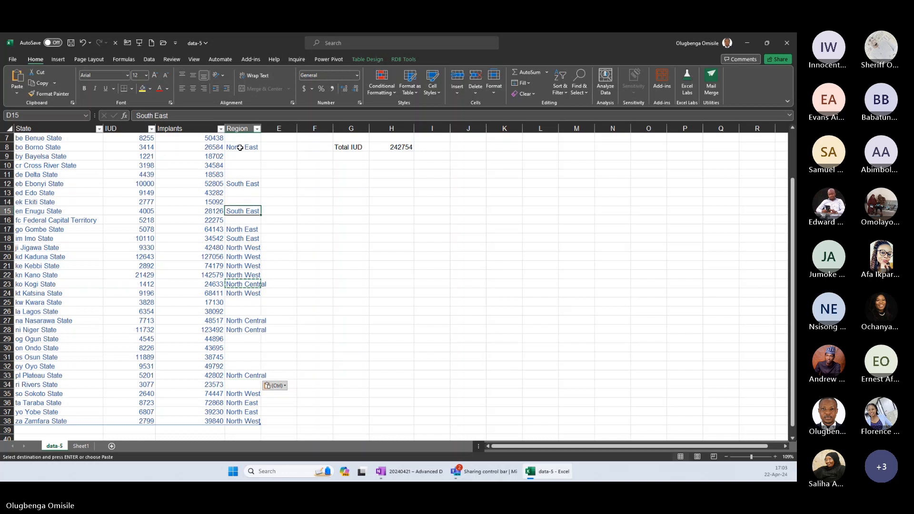
pyautogui.press('Up')
pyautogui.press('Up')
pyautogui.press('Up')
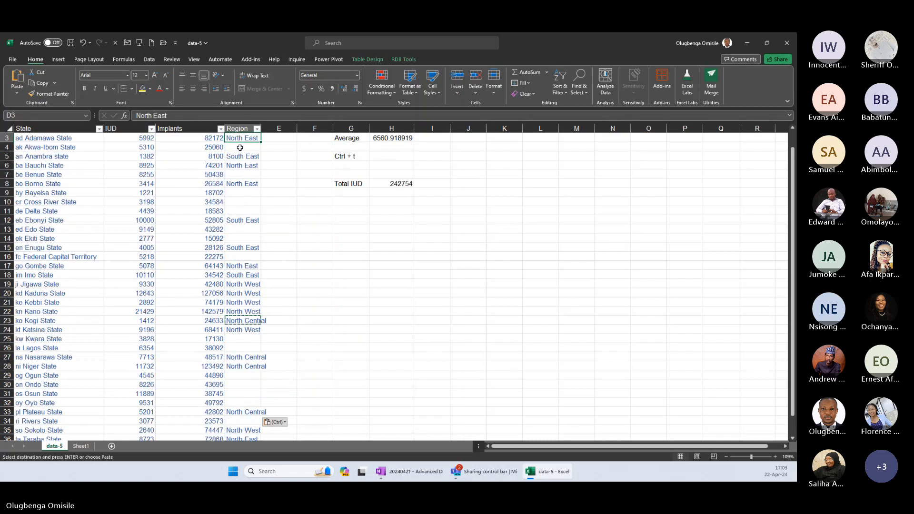
pyautogui.press('Down')
pyautogui.press('Down')
pyautogui.press('Down')
pyautogui.press('Down')
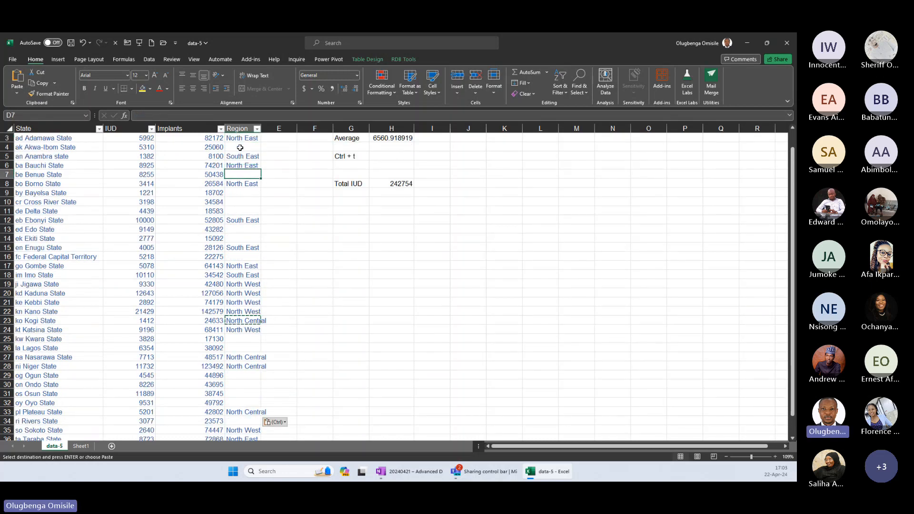
pyautogui.write('North Central')
# Paste the North Central region for the Federal Capital Territory in D16 and end the copy mode.
pyautogui.press('Down')
pyautogui.press('Down')
pyautogui.press('Down')
pyautogui.press('Down')
pyautogui.press('Down')
pyautogui.press('Down')
pyautogui.press('Down')
pyautogui.press('Down')
pyautogui.press('Down')
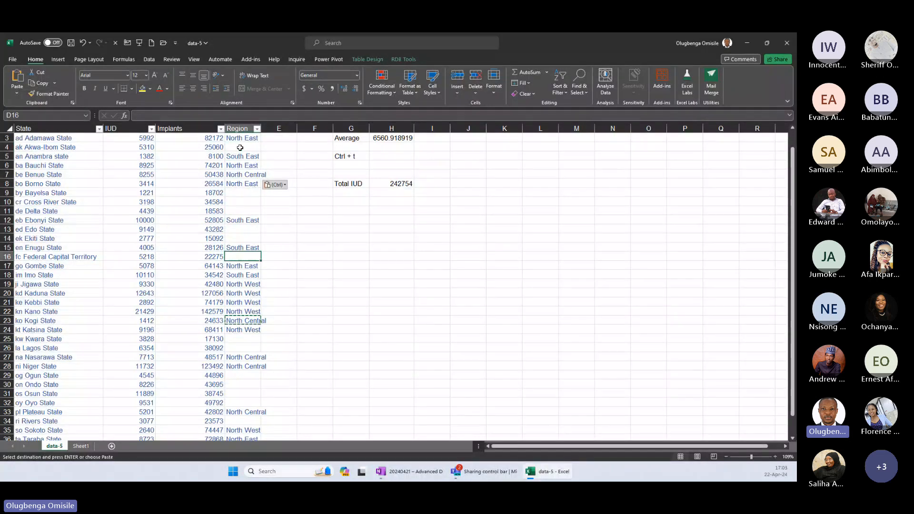
pyautogui.press('Return')
# Enter South South as the Region for Akwa-Ibom State in D4 and copy that cell.
pyautogui.press('Up')
pyautogui.hotkey('ctrl', 'Up')
pyautogui.hotkey('ctrl', 'Up')
pyautogui.hotkey('ctrl', 'Up')
pyautogui.hotkey('ctrl', 'Up')
pyautogui.hotkey('ctrl', 'Up')
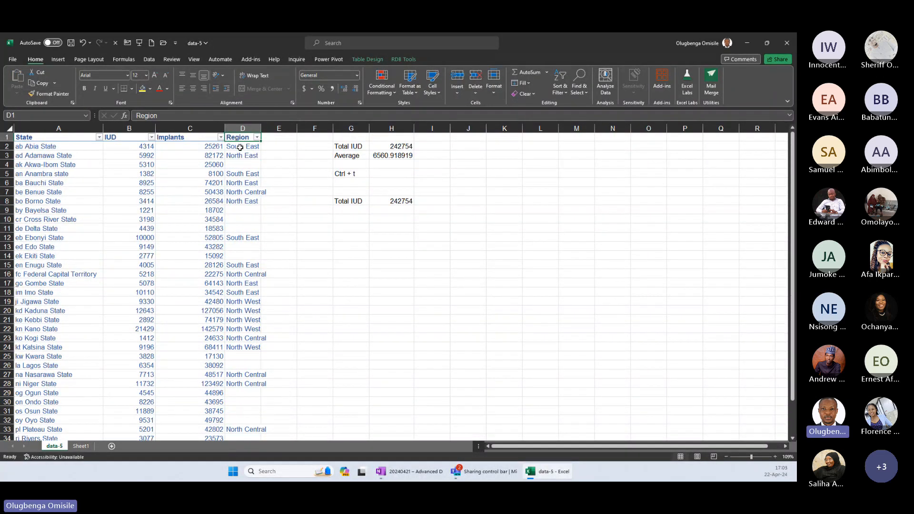
pyautogui.press('Down')
pyautogui.press('Down')
pyautogui.press('Down')
pyautogui.write('South ')
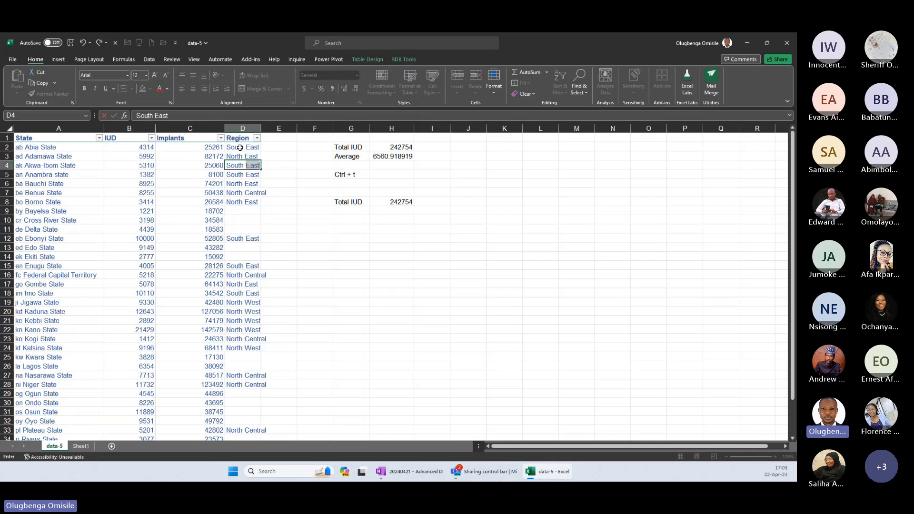
pyautogui.write('South')
pyautogui.hotkey('ctrl', 'Return')
pyautogui.hotkey('ctrl', 'c')
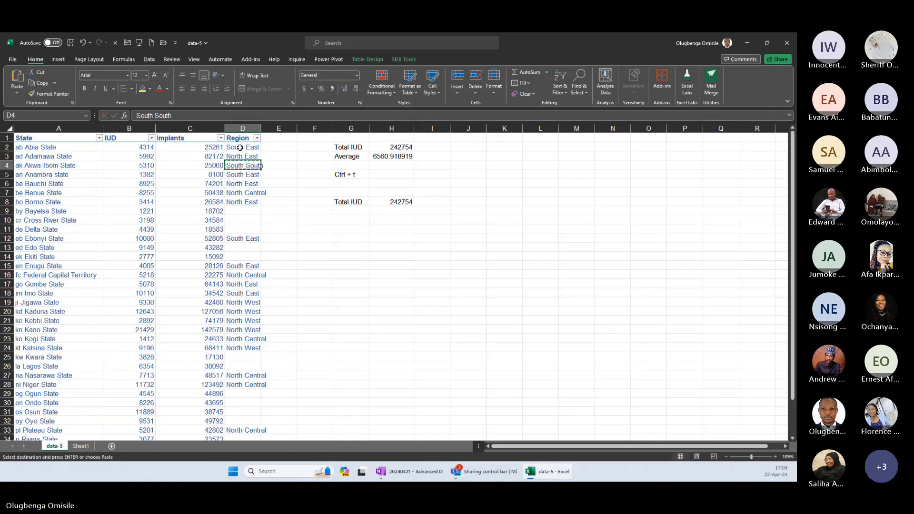
# Paste the South South region for Bayelsa, Cross River and Delta in D9:D11 and for Edo State in D13.
pyautogui.hotkey('ctrl', 'Down')
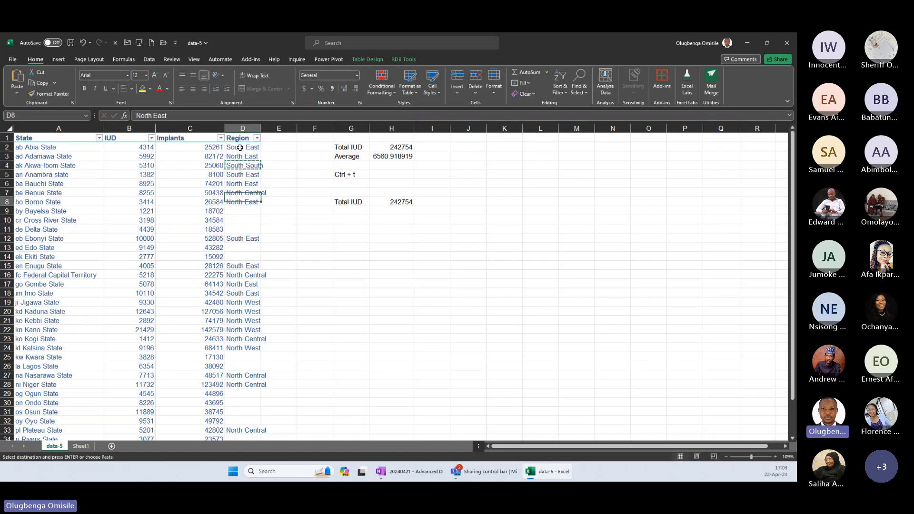
pyautogui.press('Down')
pyautogui.hotkey('shift', 'Down')
pyautogui.hotkey('shift', 'Down')
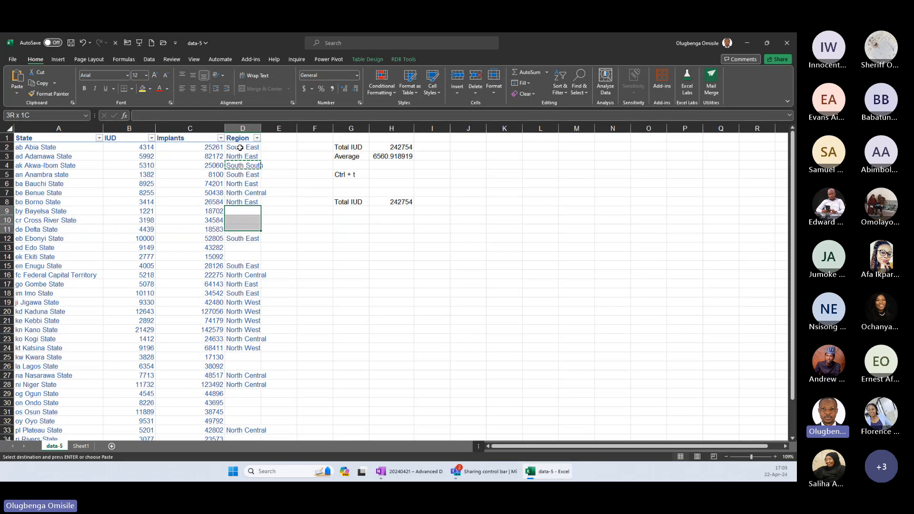
pyautogui.hotkey('ctrl', 'v')
pyautogui.hotkey('ctrl', 'Down')
pyautogui.press('Down')
pyautogui.hotkey('ctrl', 'v')
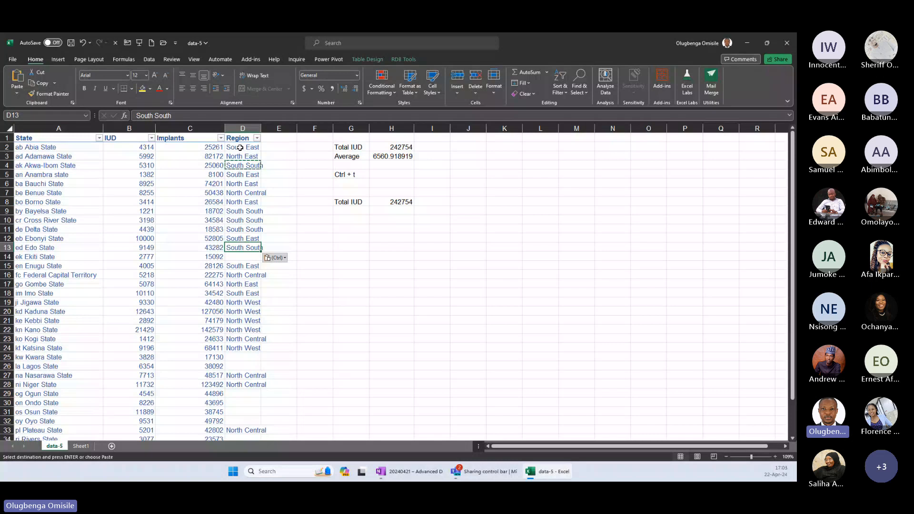
# Paste the South South region for Rivers State in D34.
pyautogui.hotkey('ctrl', 'Down')
pyautogui.hotkey('ctrl', 'Down')
pyautogui.hotkey('ctrl', 'Down')
pyautogui.hotkey('ctrl', 'Down')
pyautogui.hotkey('ctrl', 'Down')
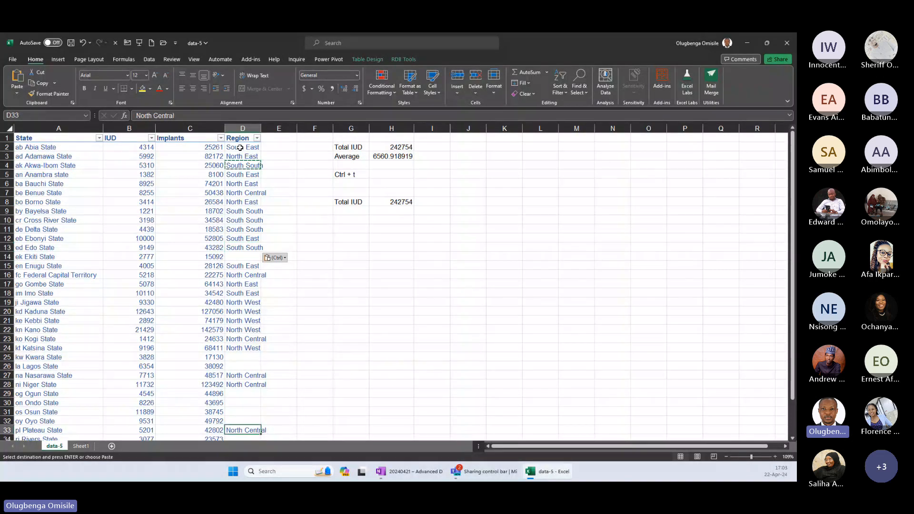
pyautogui.press('ctrl')
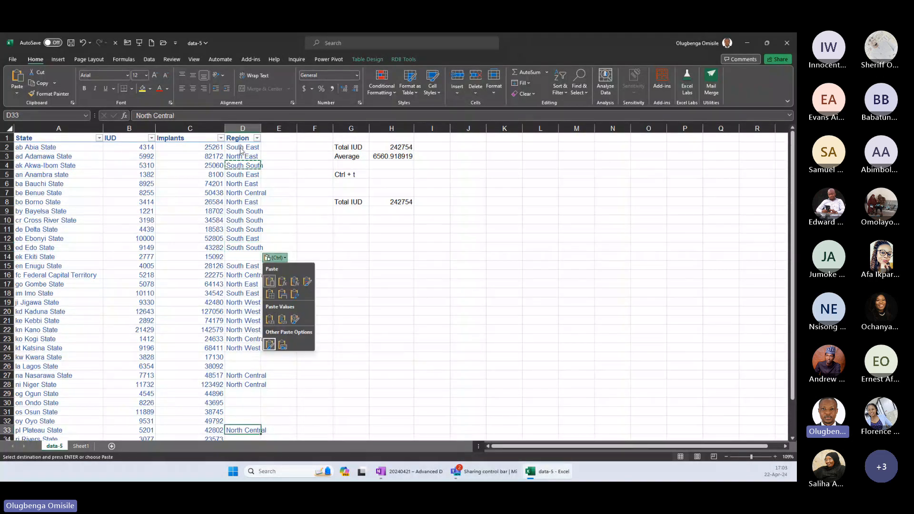
pyautogui.press('ctrl')
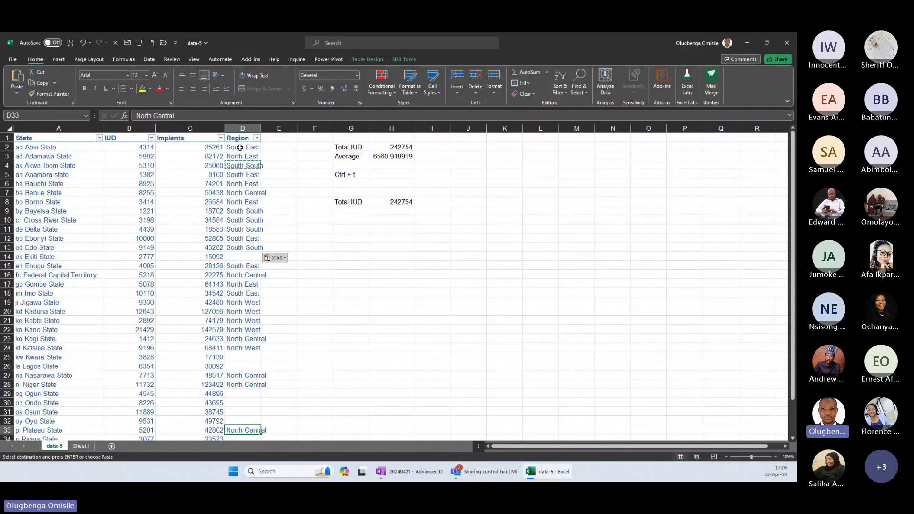
pyautogui.scroll(-2, 240, 147)
# Enter South West as the Region for Oyo State in D32 and copy it to Ogun, Ondo and Osun in D29:D31.
pyautogui.press('Up')
pyautogui.write('South West')
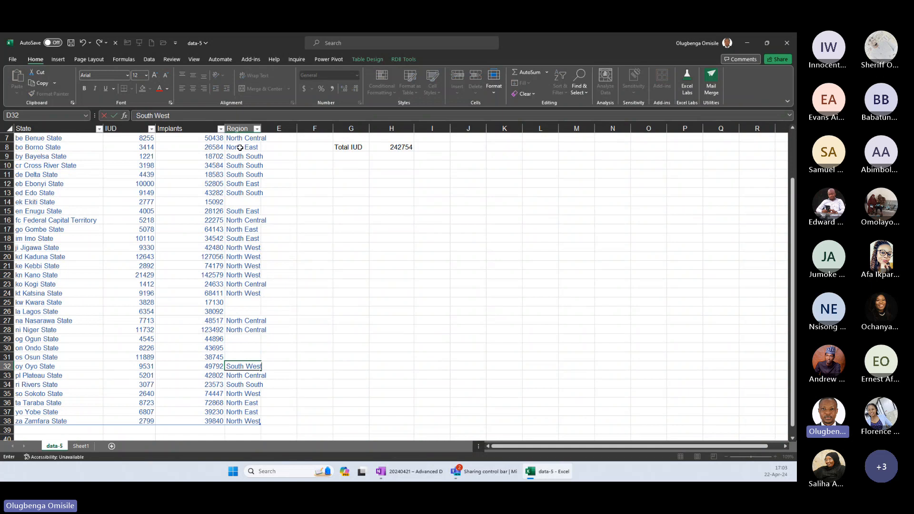
pyautogui.hotkey('ctrl', 'Return')
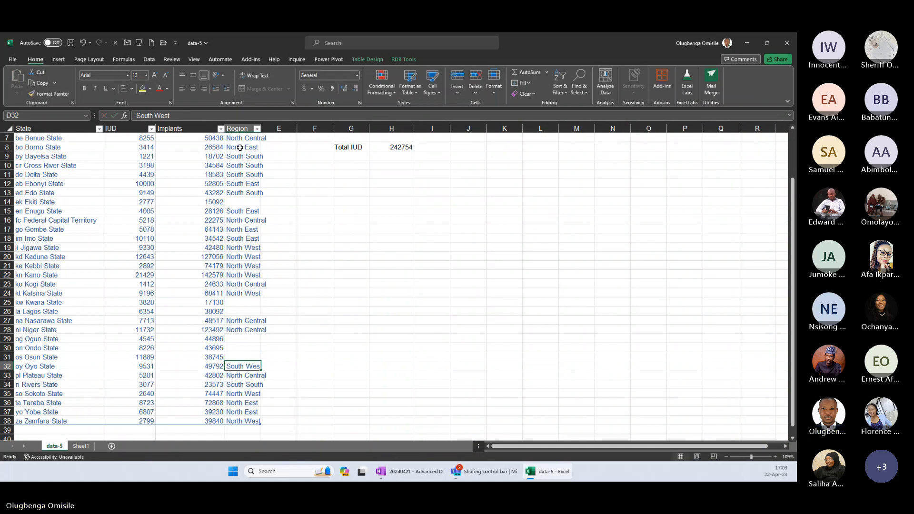
pyautogui.hotkey('ctrl', 'c')
pyautogui.press('Up')
pyautogui.hotkey('shift', 'Up')
pyautogui.hotkey('shift', 'Up')
pyautogui.hotkey('ctrl', 'v')
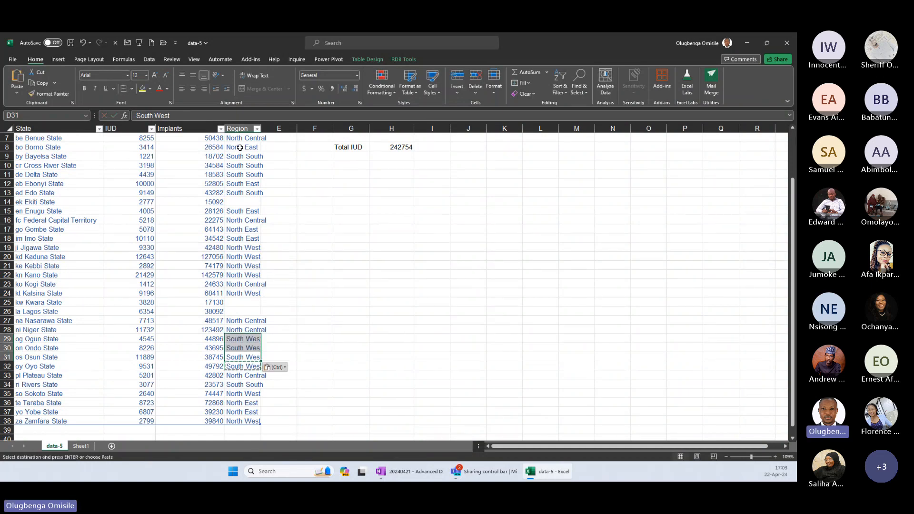
# Paste the South West region for Kwara and Lagos in D25:D26.
pyautogui.hotkey('ctrl', 'Up')
pyautogui.press('Up')
pyautogui.hotkey('shift', 'Up')
pyautogui.hotkey('ctrl', 'v')
pyautogui.hotkey('ctrl', 'Up')
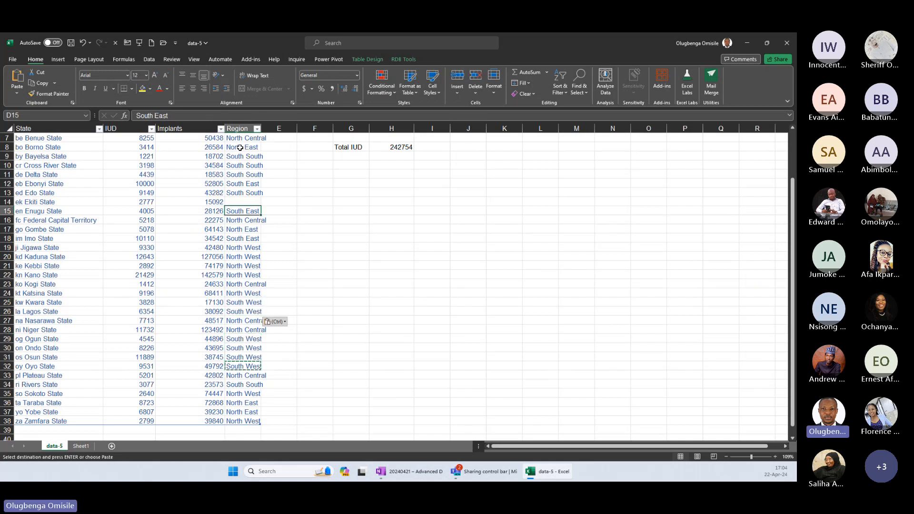
# Copy the South East region to Ekiti State in D14 and go to the last entry of the Region column.
pyautogui.hotkey('ctrl', 'Up')
pyautogui.press('Up')
pyautogui.hotkey('ctrl', 'c')
pyautogui.press('Down')
pyautogui.press('Down')
pyautogui.press('Return')
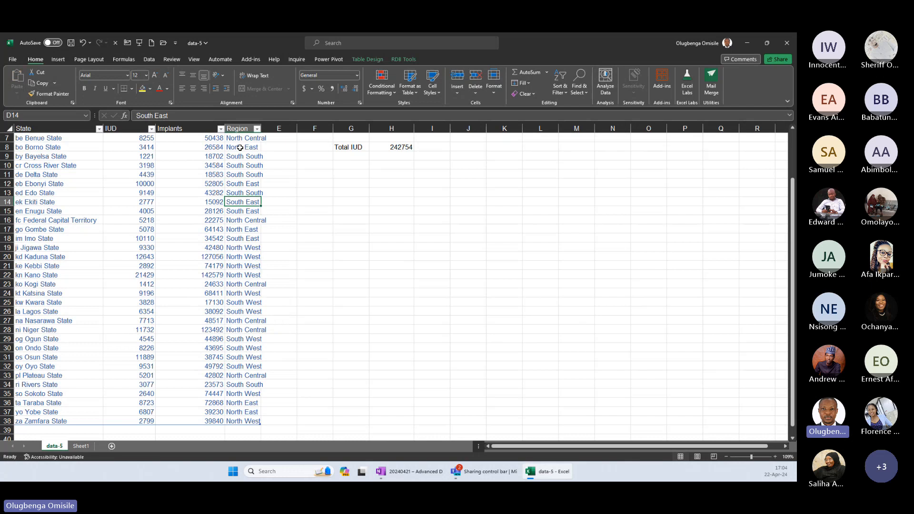
pyautogui.hotkey('ctrl', 'Down')
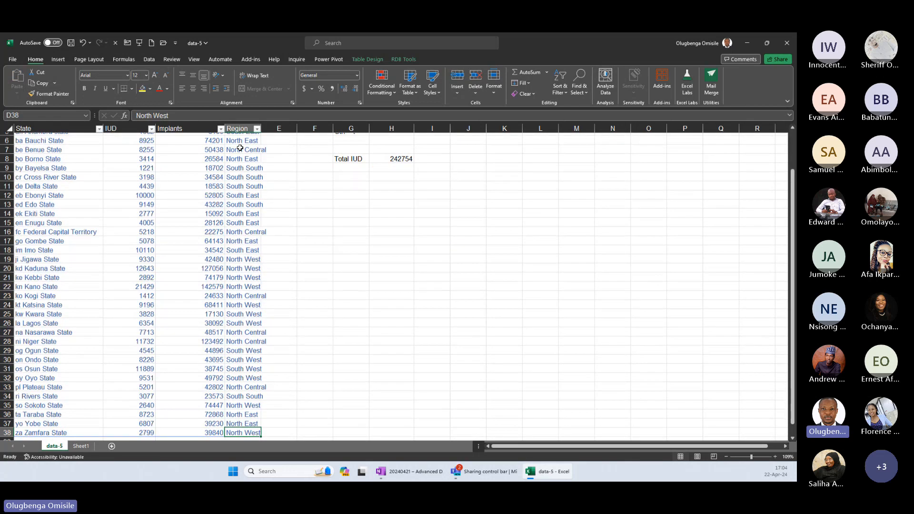
# On Sheet1, enter the labels Impant in B12, SUM in B14 and Average in B15.
pyautogui.hotkey('ctrl', 'pagedown')
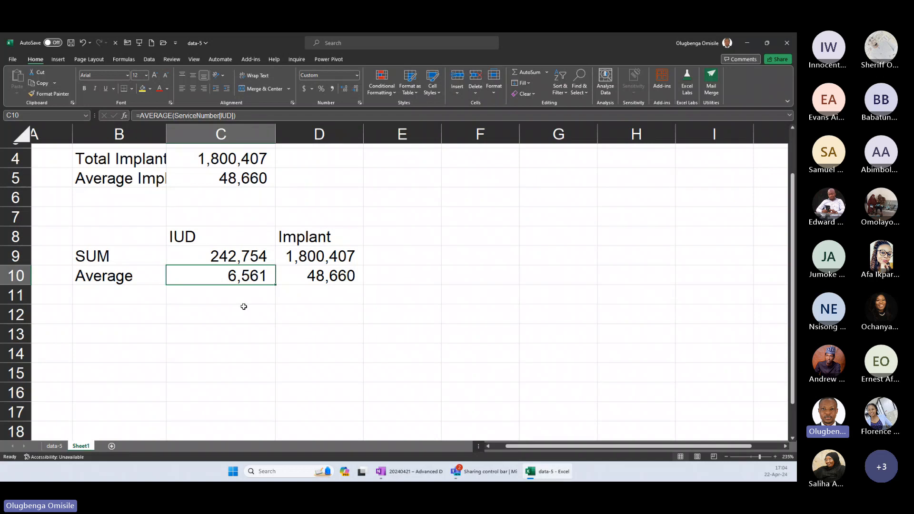
pyautogui.click(123, 315)
pyautogui.write('Impant')
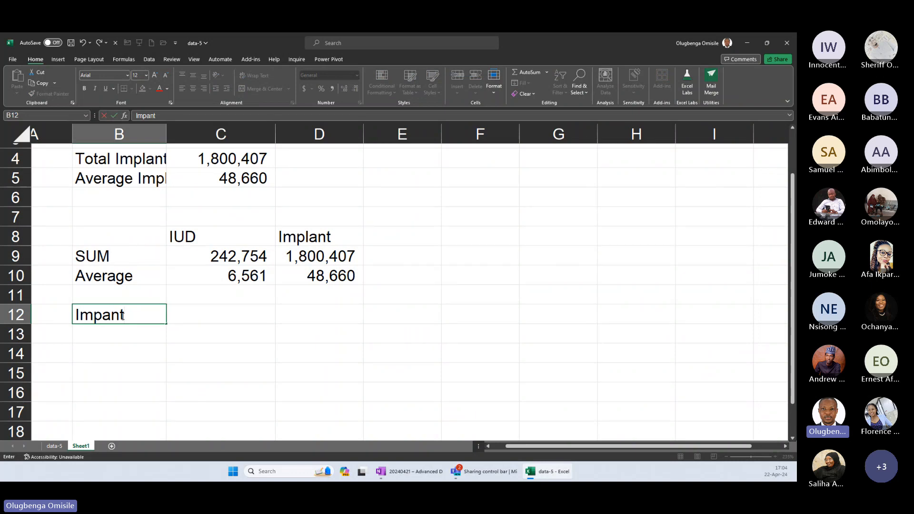
pyautogui.press('Return')
pyautogui.press('Return')
pyautogui.write('SUM')
pyautogui.press('Return')
pyautogui.write('Average')
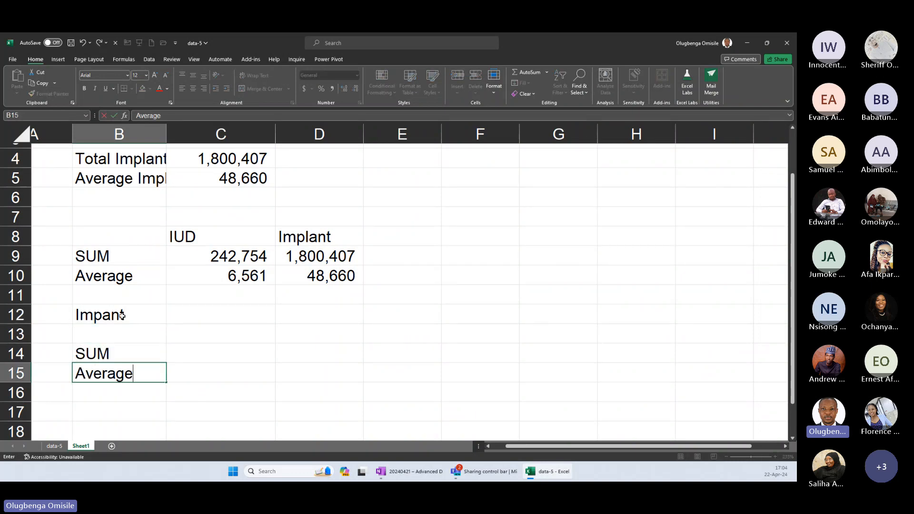
# List the distinct regions from C13 with the formula =UNIQUE(ServiceNumber[Region]).
pyautogui.press('Up')
pyautogui.press('Up')
pyautogui.press('Right')
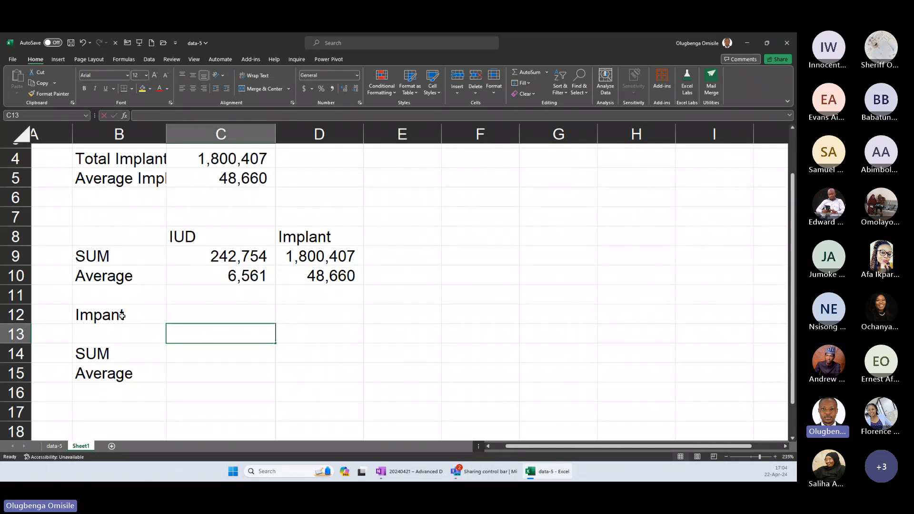
pyautogui.write('=')
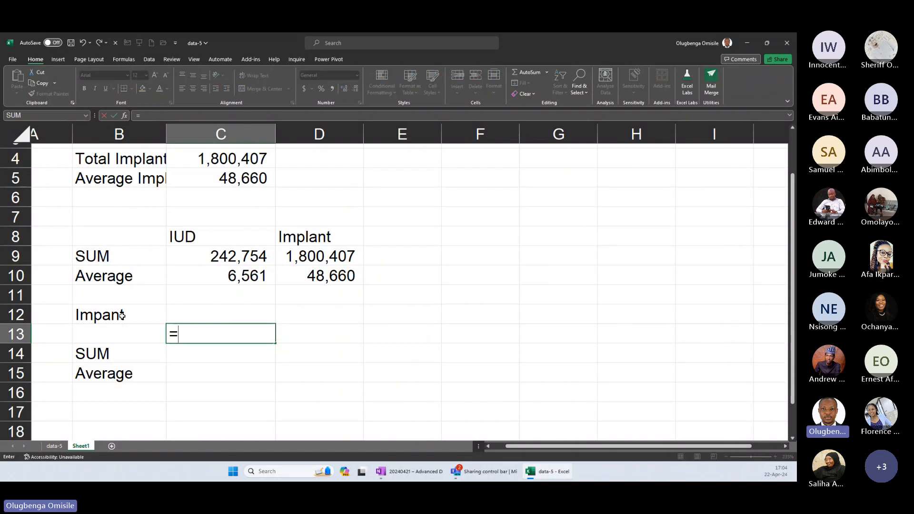
pyautogui.write('uni')
pyautogui.press('Down')
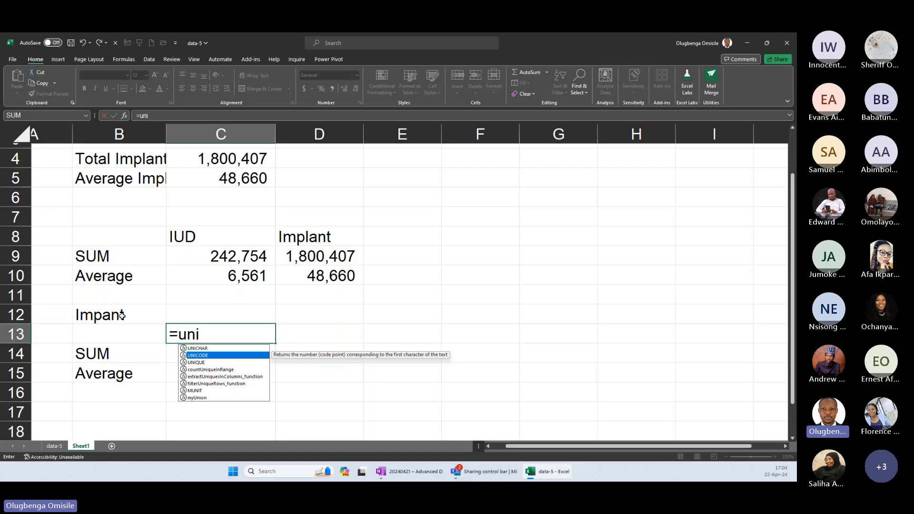
pyautogui.press('Down')
pyautogui.press('Tab')
pyautogui.write('ServiceNumber[reg')
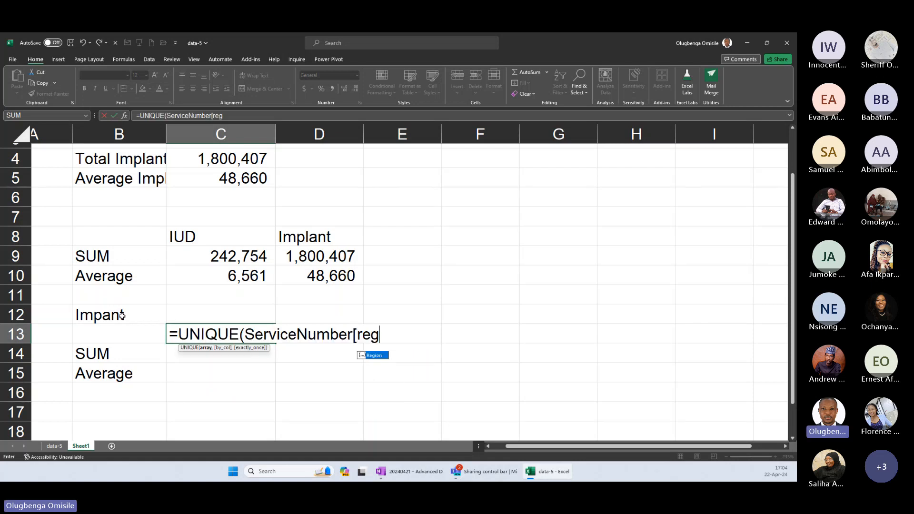
pyautogui.press('Tab')
pyautogui.write('])')
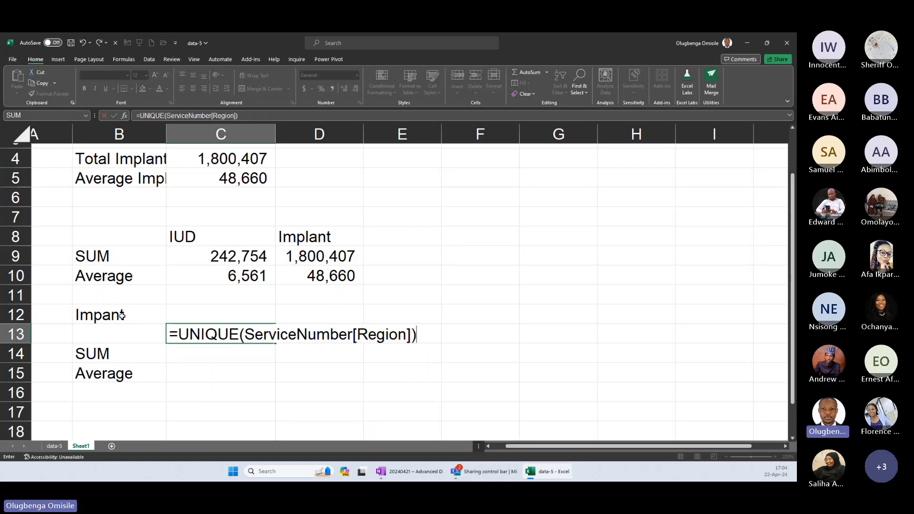
pyautogui.press('Return')
pyautogui.scroll(-1, 212, 322)
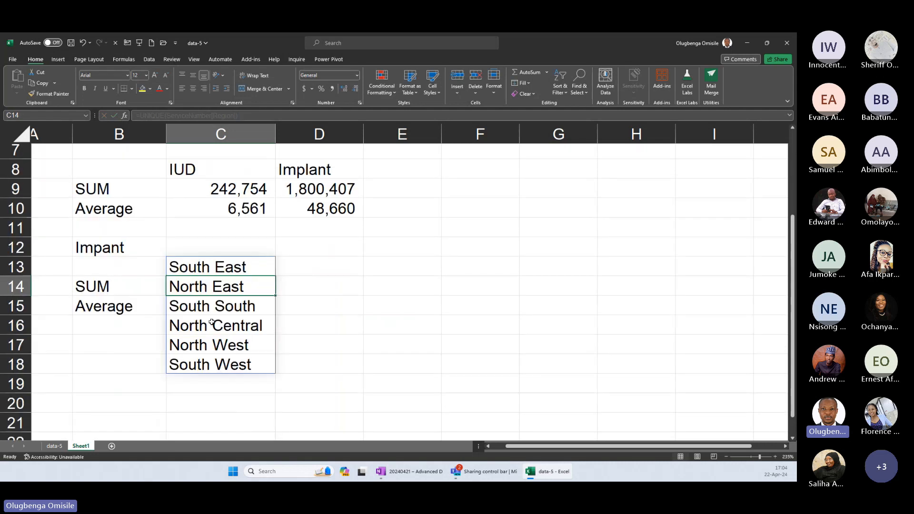
# Sort the region list by changing the C13 formula to =SORT(UNIQUE(ServiceNumber[Region])).
pyautogui.scroll(-1, 211, 322)
pyautogui.click(193, 235)
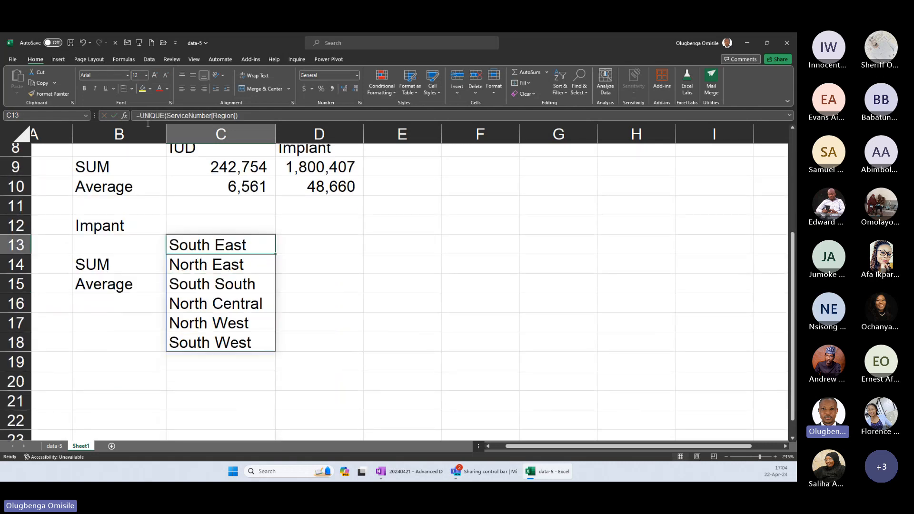
pyautogui.doubleClick(193, 235)
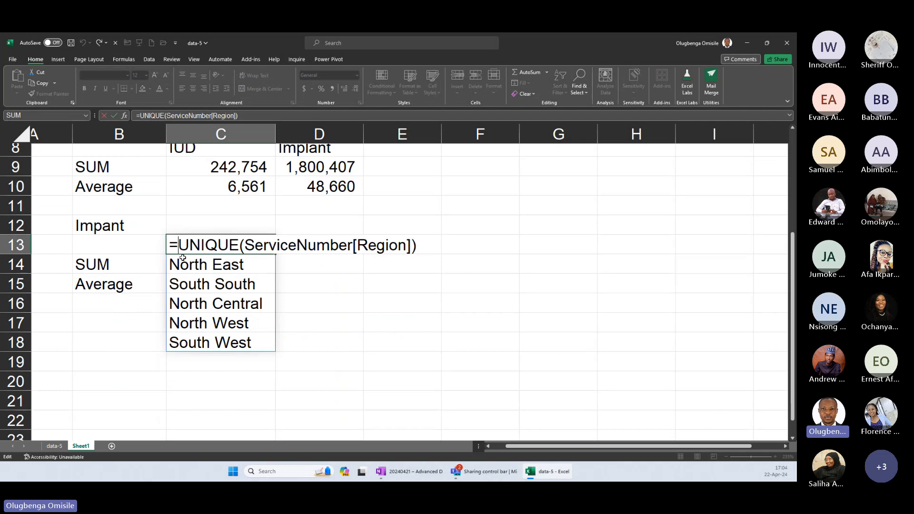
pyautogui.write('SORT(')
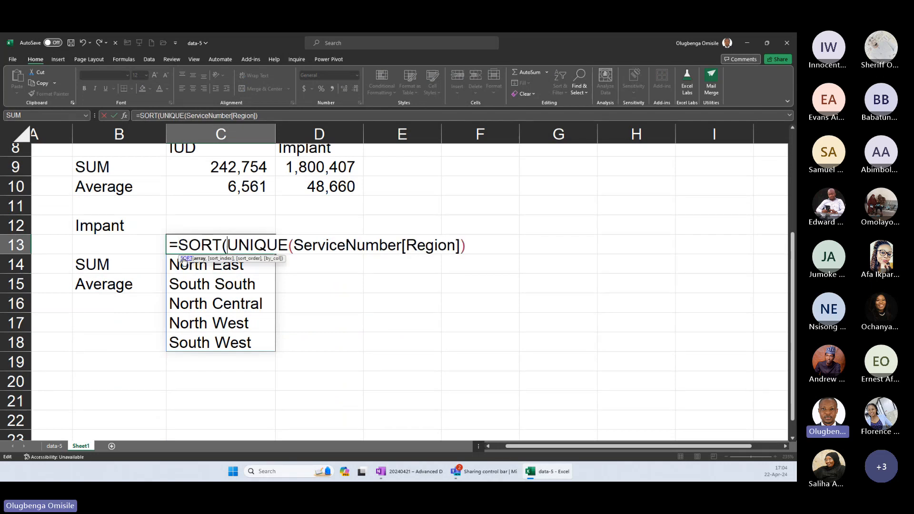
pyautogui.click(483, 248)
pyautogui.write(')')
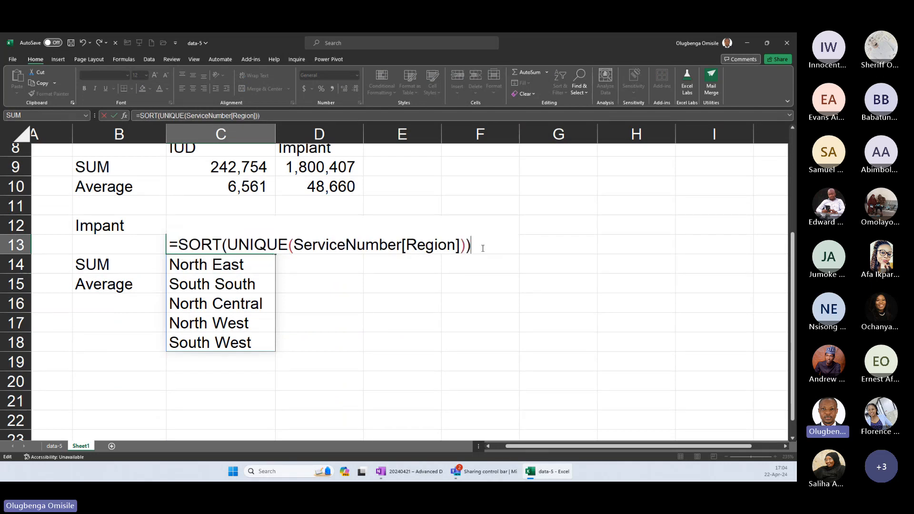
pyautogui.press('Return')
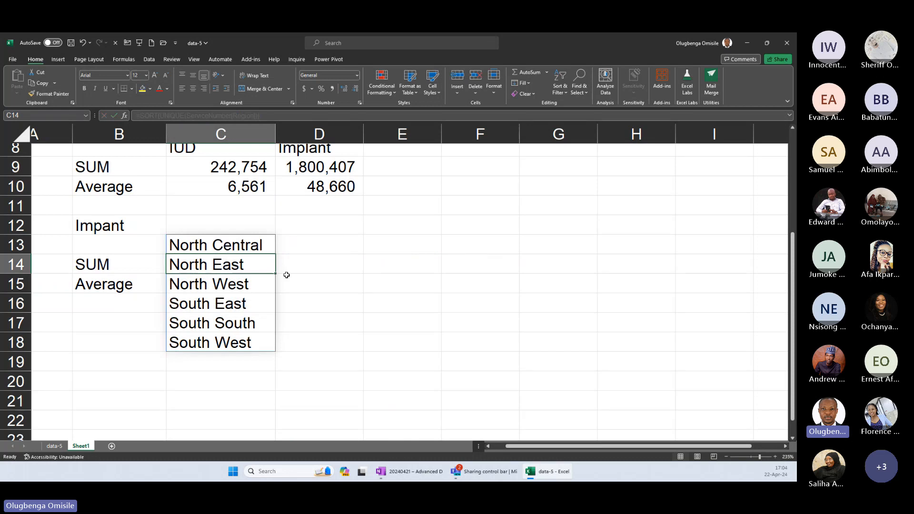
# Lay the regions out across row 13 by changing C13 to =TRANSPOSE(SORT(UNIQUE(ServiceNumber[Region]))).
pyautogui.moveTo(252, 247); pyautogui.dragTo(514, 259)
pyautogui.doubleClick(222, 244)
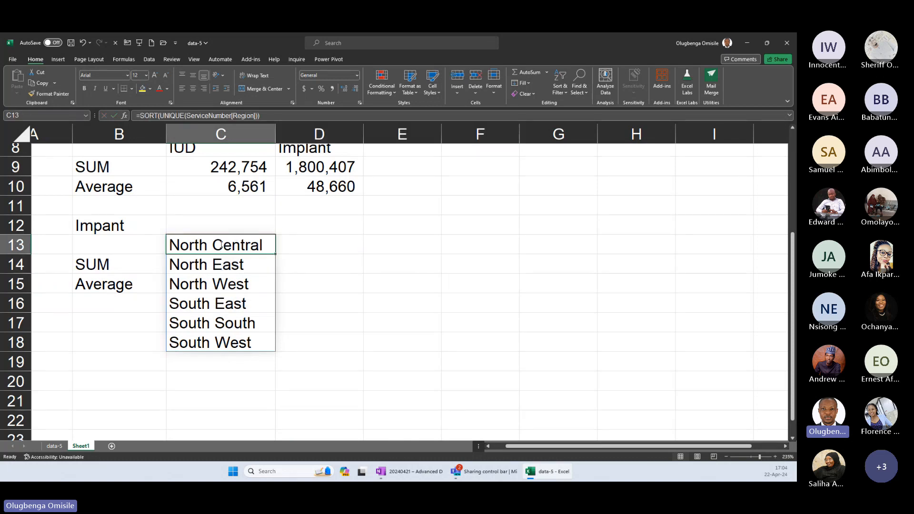
pyautogui.click(178, 244)
pyautogui.write('t')
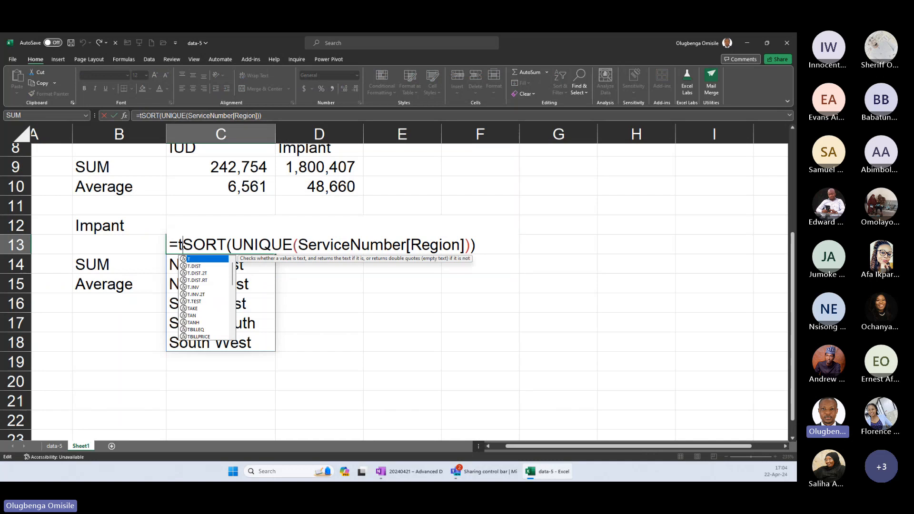
pyautogui.write('ranspo')
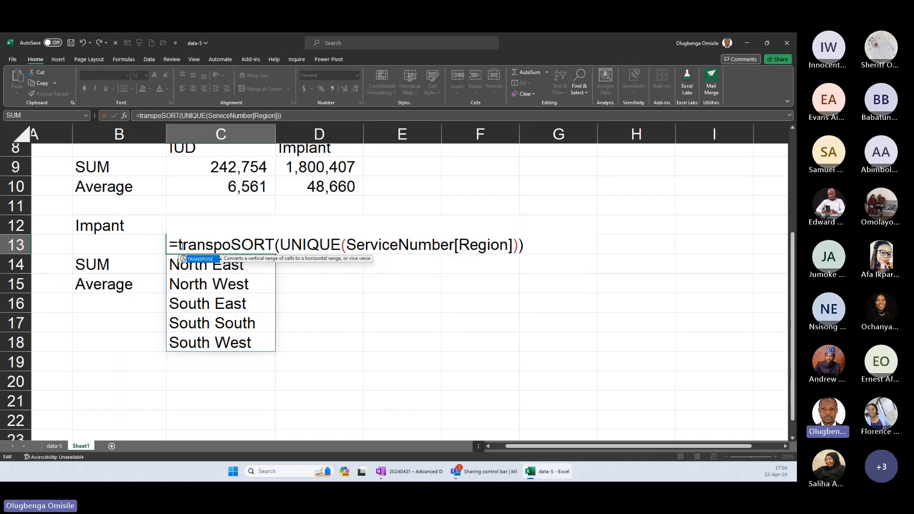
pyautogui.press('Tab')
pyautogui.press('Return')
# Wrap the text of the region headings in row 13 and fit columns C to H to their contents.
pyautogui.click(15, 244)
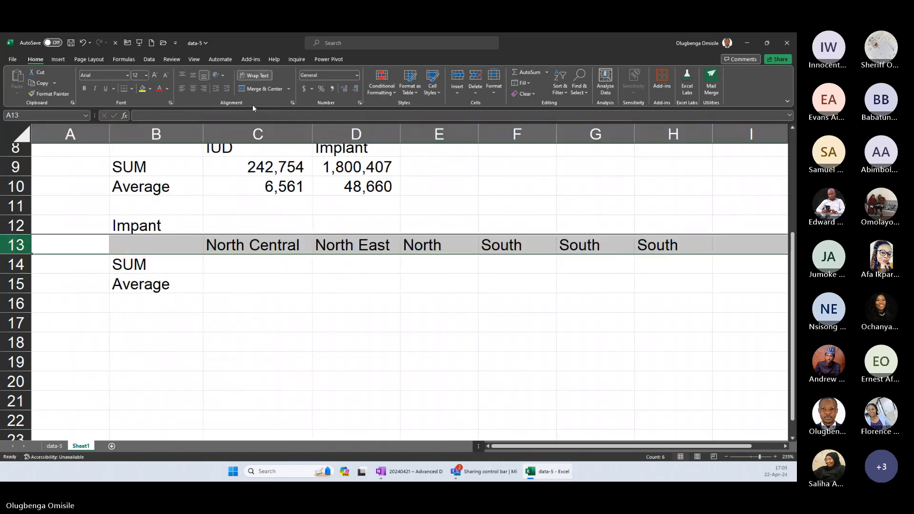
pyautogui.click(254, 75)
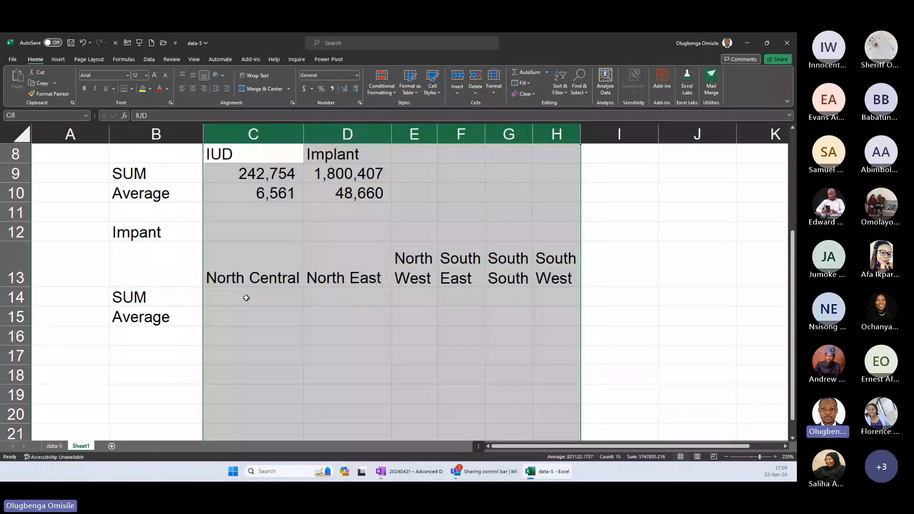
pyautogui.click(246, 297)
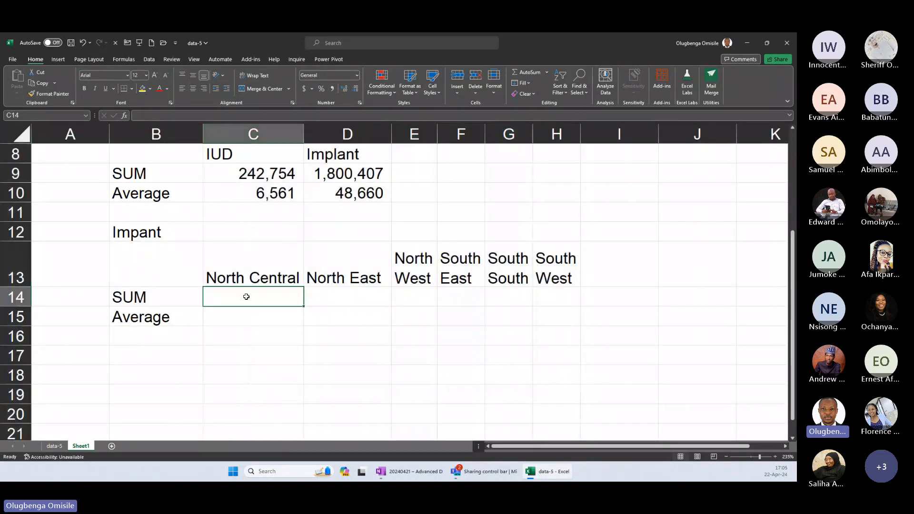
# Start a SUMIFS formula in C14 with ServiceNumber[Implants] as the sum range.
pyautogui.click(272, 265)
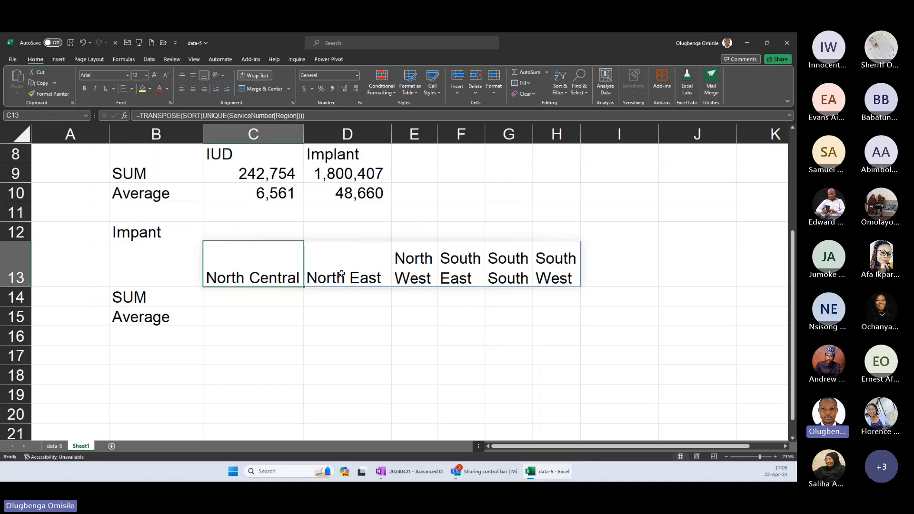
pyautogui.click(414, 269)
pyautogui.click(281, 301)
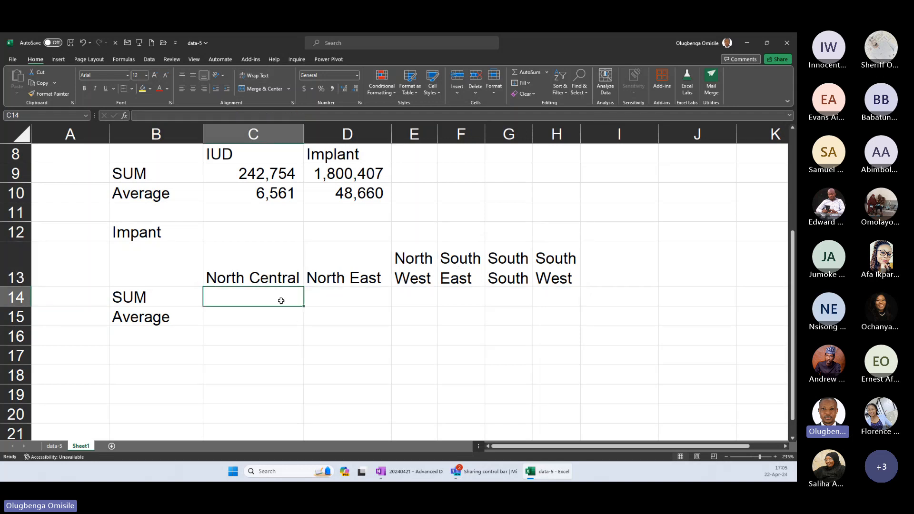
pyautogui.write('=sumifs')
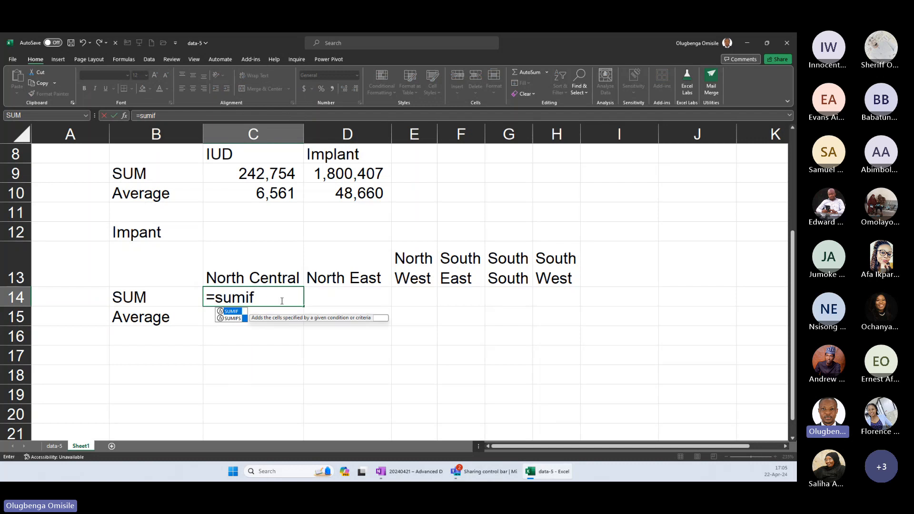
pyautogui.press('Tab')
pyautogui.write('s')
pyautogui.press('Tab')
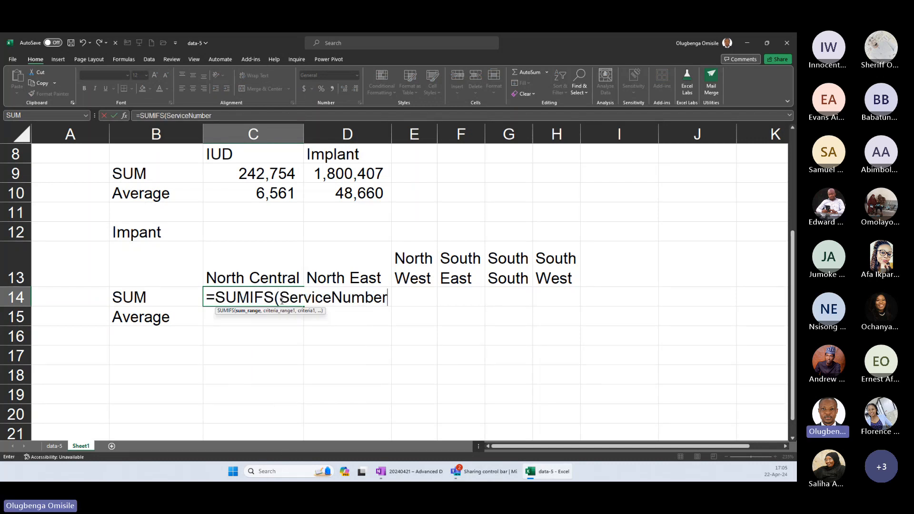
pyautogui.write('[im')
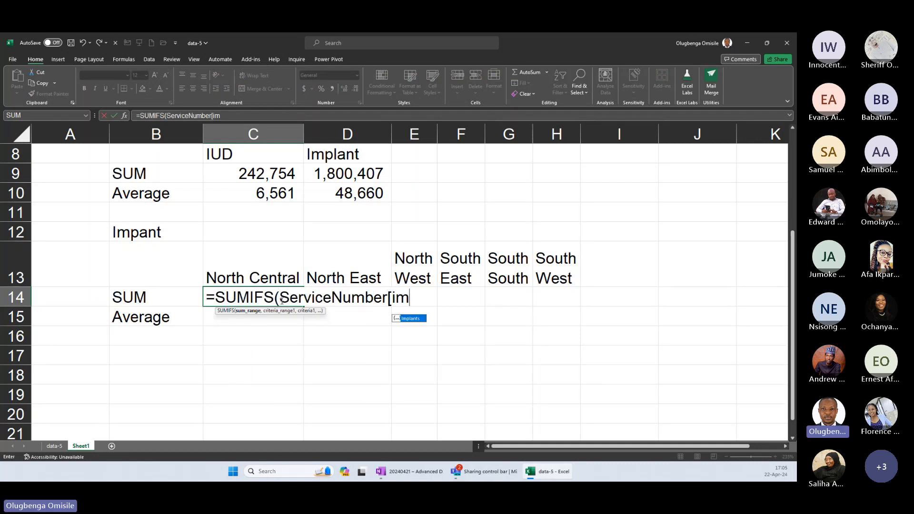
pyautogui.press('Tab')
pyautogui.write(']')
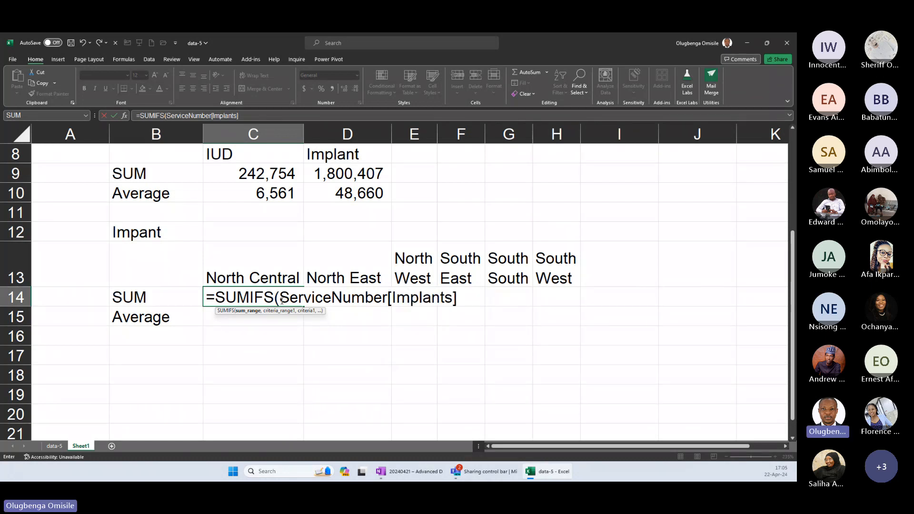
pyautogui.write(',')
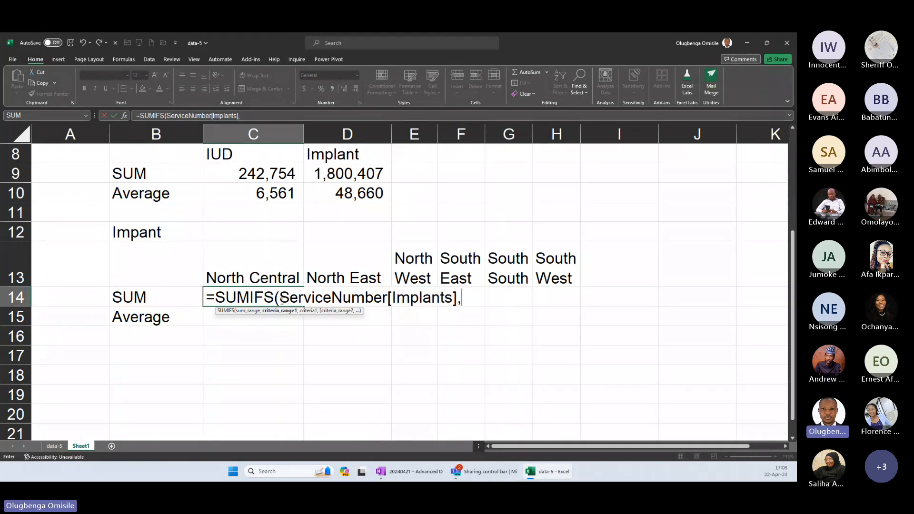
pyautogui.write('servi')
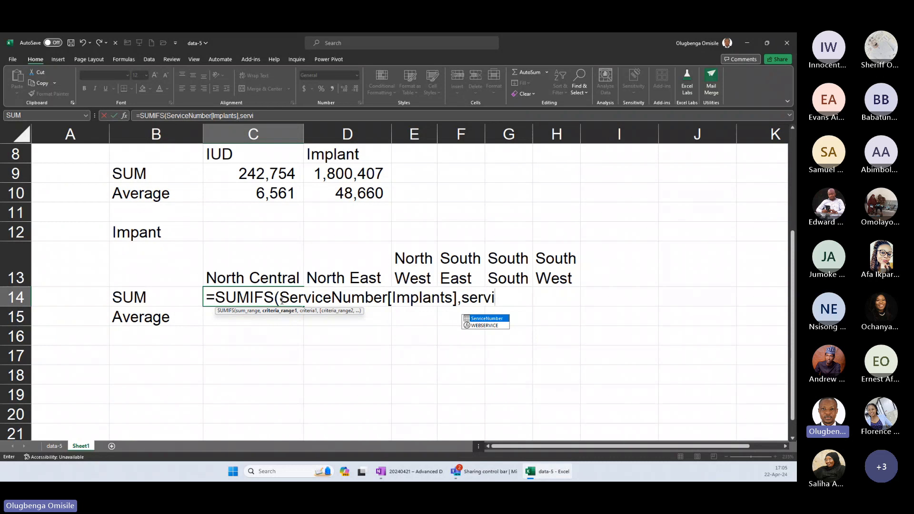
# Complete the C14 SUMIFS with ServiceNumber[Region] as the criteria range and the region heading in C13 as the criterion.
pyautogui.press('Tab')
pyautogui.write('re')
pyautogui.press('Tab')
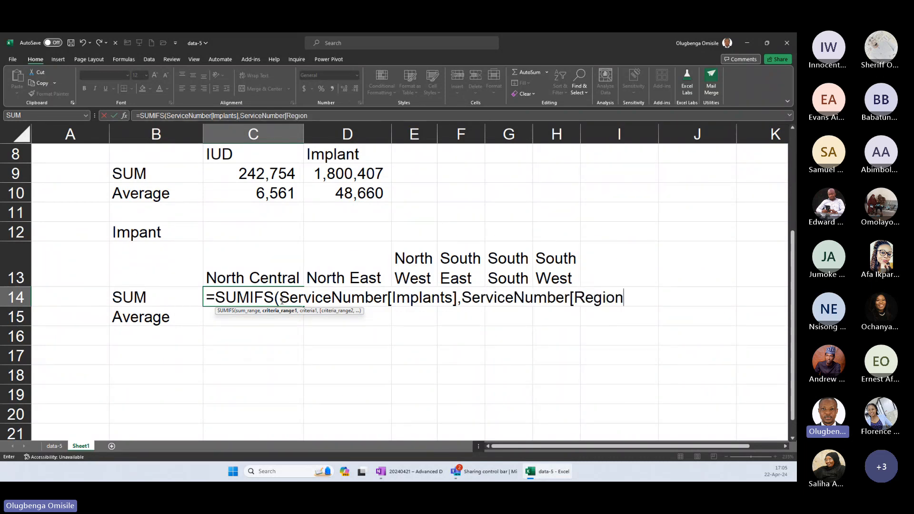
pyautogui.write('],')
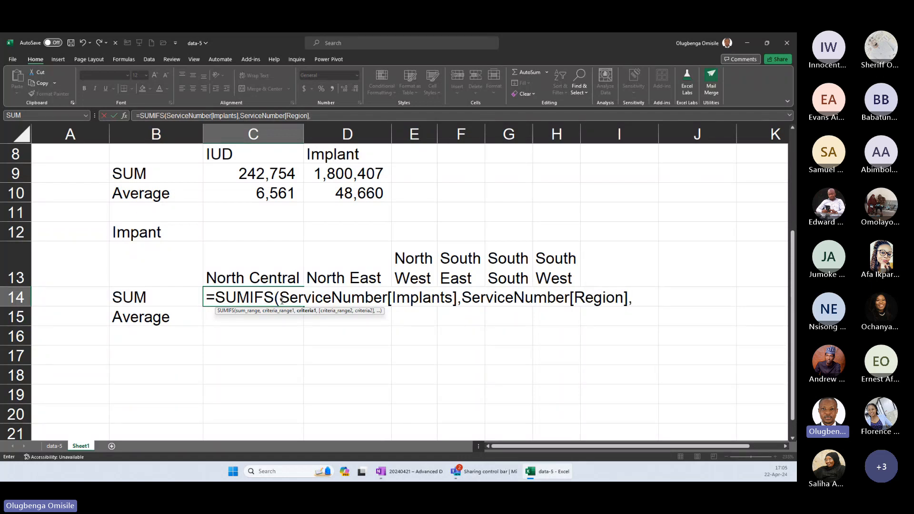
pyautogui.click(268, 268)
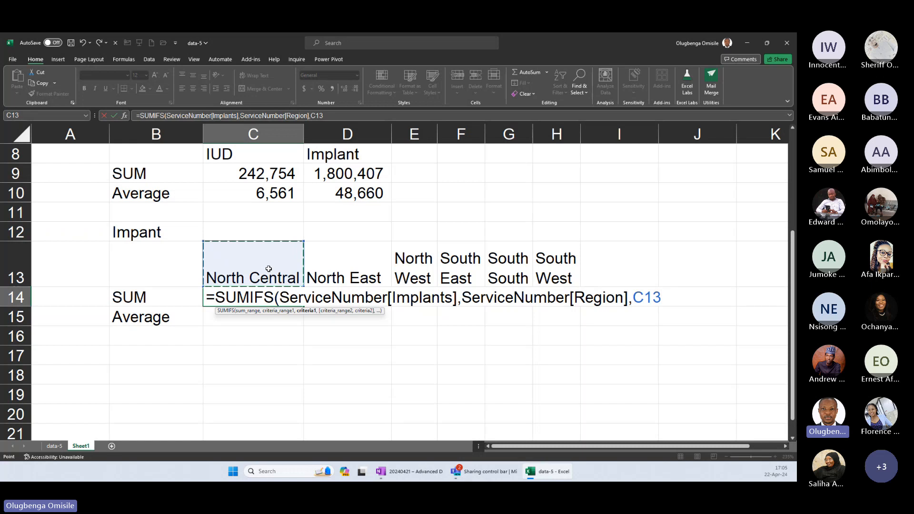
pyautogui.write(')')
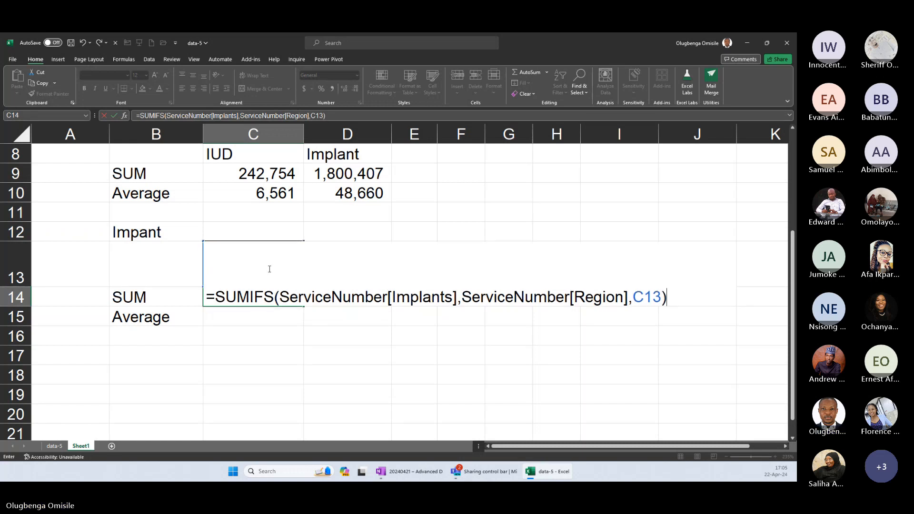
pyautogui.press('Return')
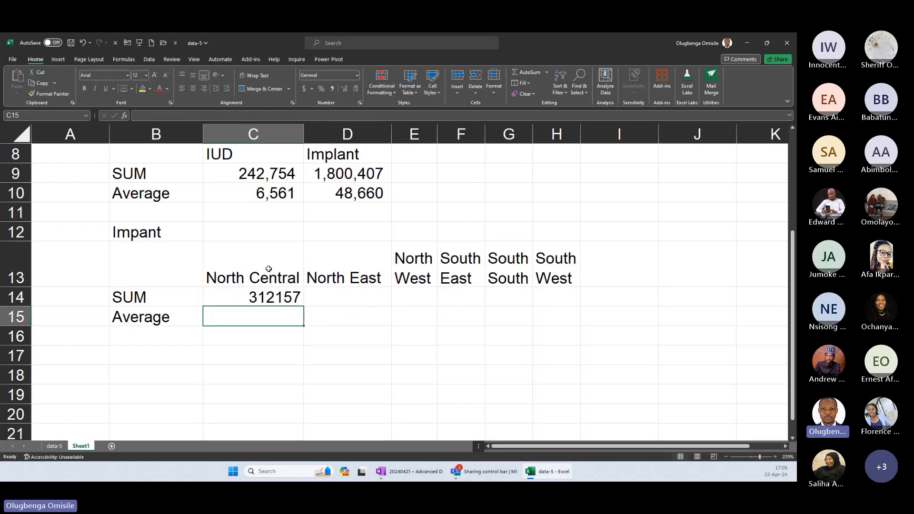
# Copy the C14 formula down to C15 and replace its SUMIFS function with AVERAGEIFS.
pyautogui.hotkey('ctrl', 'd')
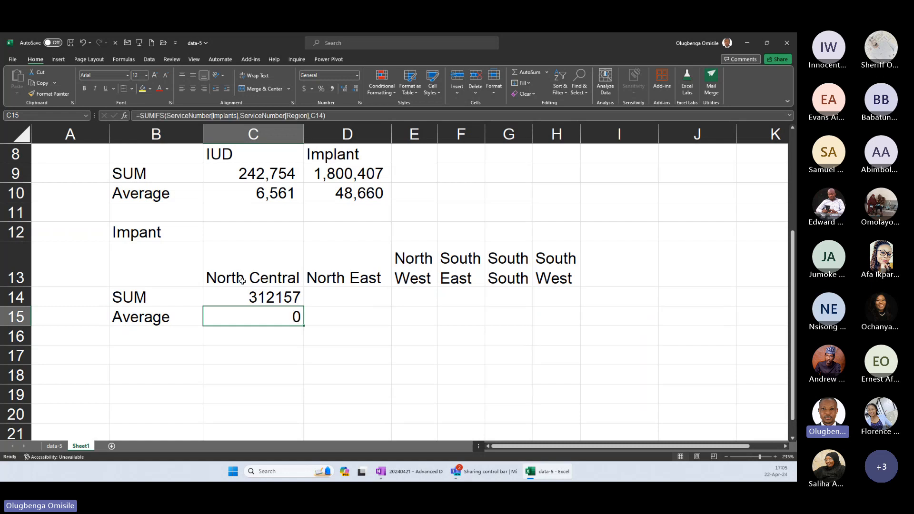
pyautogui.doubleClick(224, 316)
pyautogui.moveTo(249, 316); pyautogui.dragTo(219, 318)
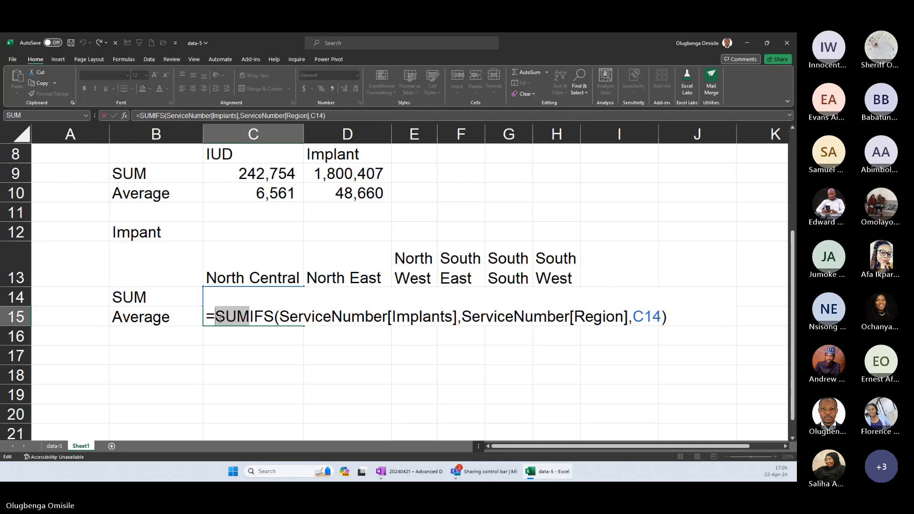
pyautogui.write('aver')
pyautogui.press('Down')
pyautogui.press('Down')
pyautogui.press('Down')
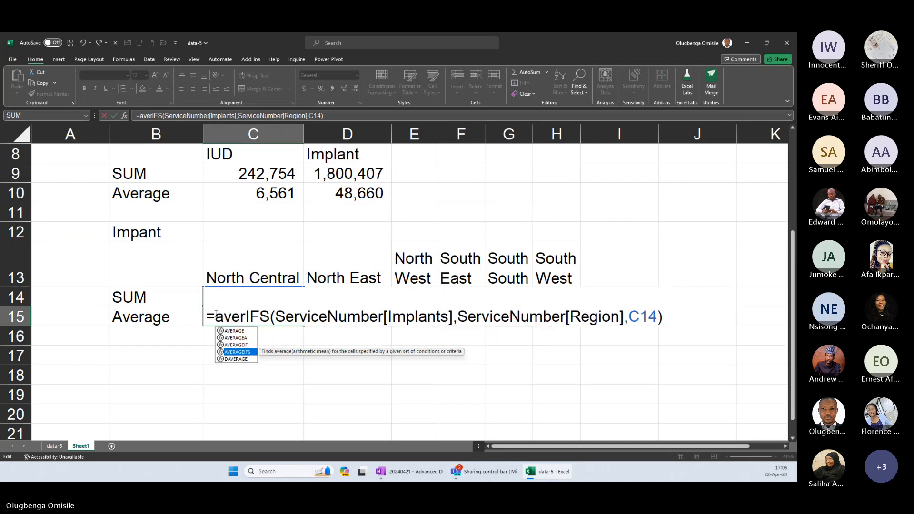
pyautogui.press('Tab')
pyautogui.press('Return')
pyautogui.click(402, 274)
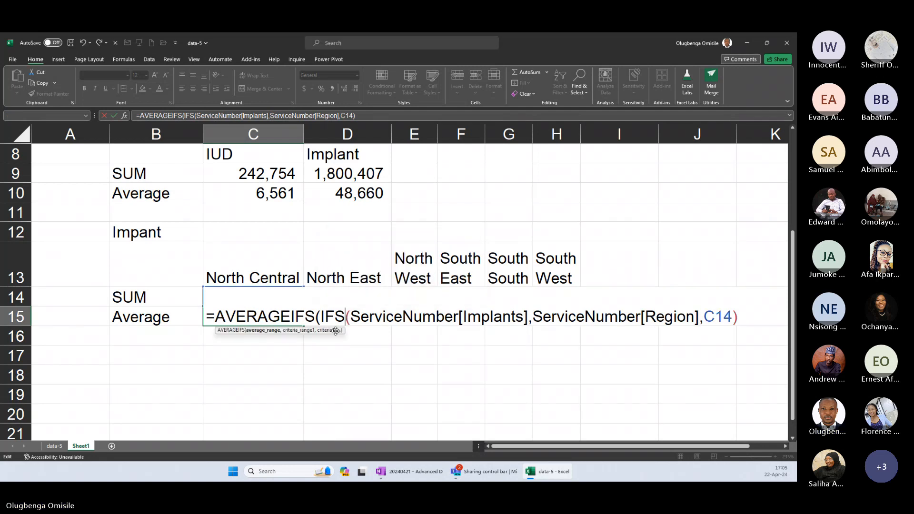
pyautogui.click(345, 317)
pyautogui.press('BackSpace')
pyautogui.press('BackSpace')
pyautogui.press('BackSpace')
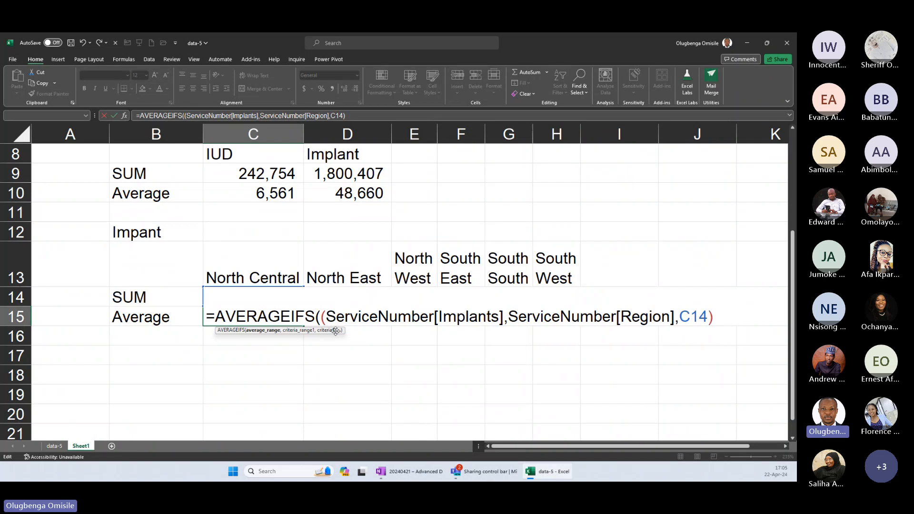
pyautogui.press('Return')
# Correct the criterion in the C15 AVERAGEIFS formula so it refers to the region heading in C13.
pyautogui.click(280, 315)
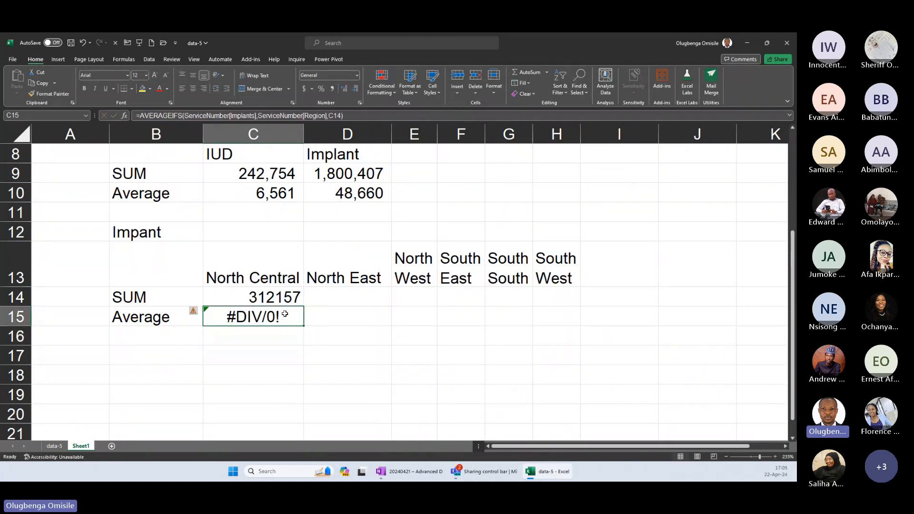
pyautogui.doubleClick(281, 316)
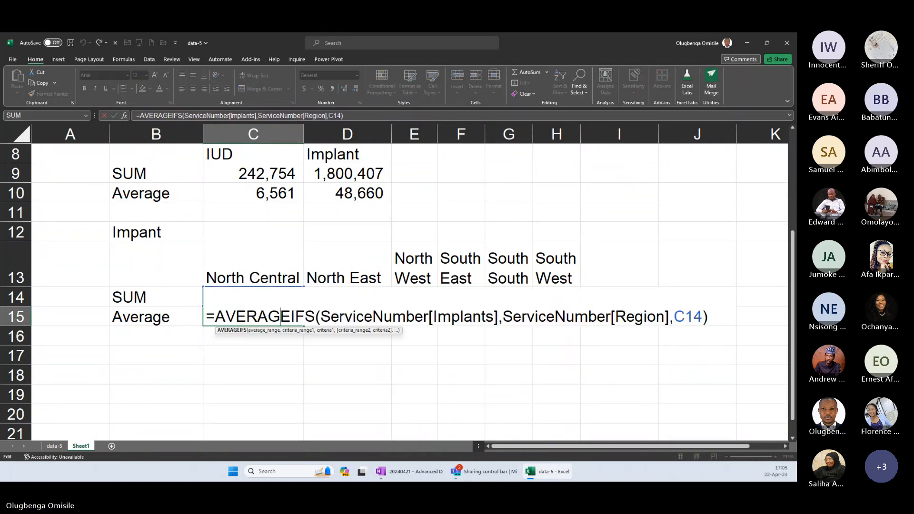
pyautogui.click(260, 276)
pyautogui.press('Return')
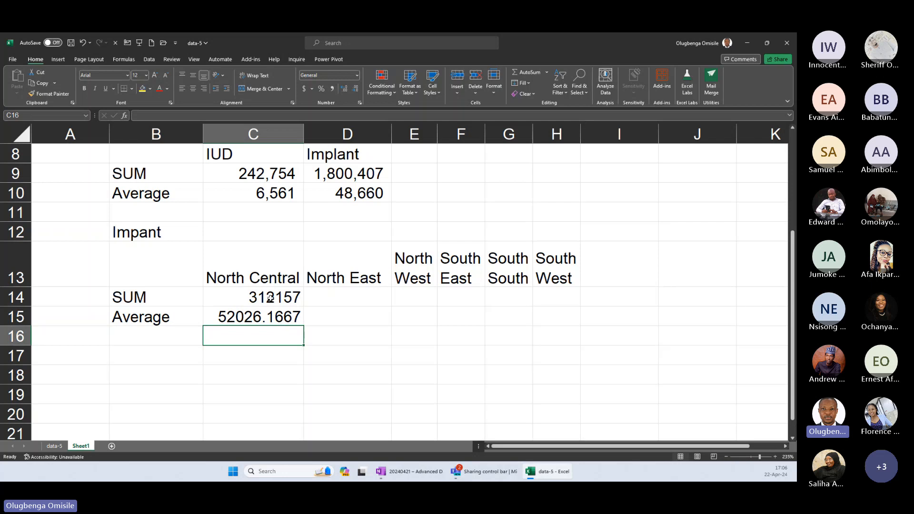
# Format C14:C15 with thousands separators and no decimals, and fill both formulas across to column H.
pyautogui.click(331, 89)
pyautogui.moveTo(270, 298); pyautogui.dragTo(556, 327)
pyautogui.click(355, 89)
pyautogui.click(355, 89)
# Compare the filled SUMIFS formulas in D14 and F14 with C14 to examine which table columns they reference.
pyautogui.doubleClick(374, 298)
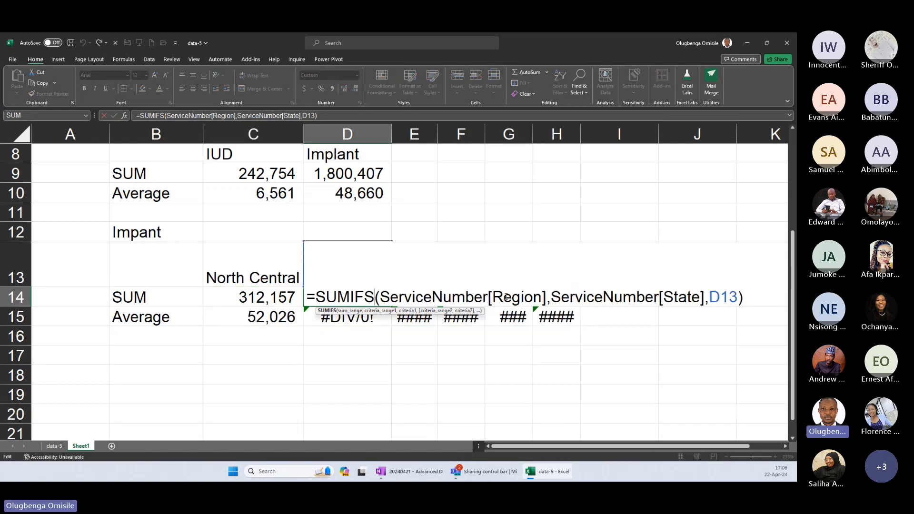
pyautogui.click(270, 296)
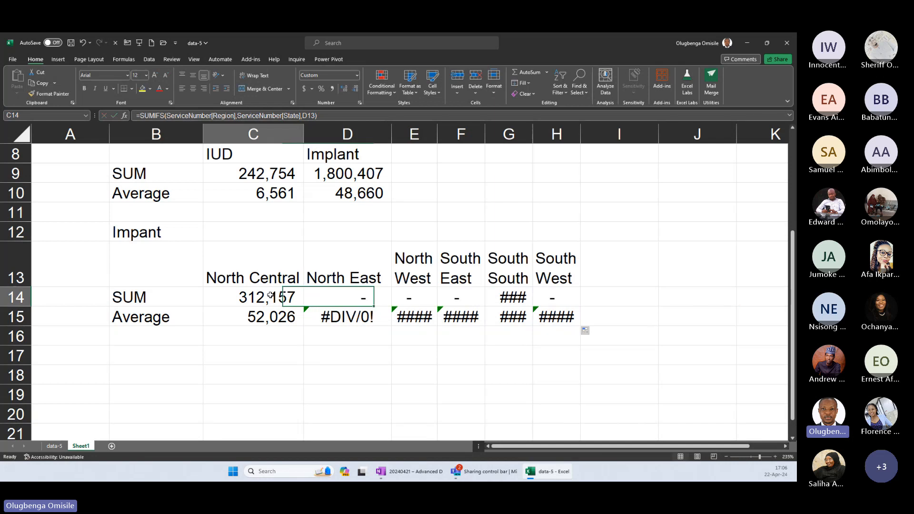
pyautogui.doubleClick(270, 296)
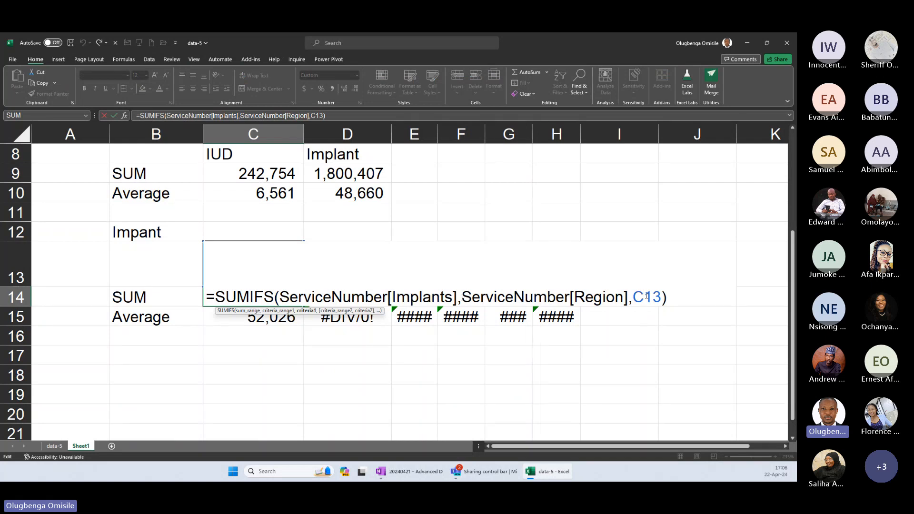
pyautogui.press('Escape')
pyautogui.click(369, 298)
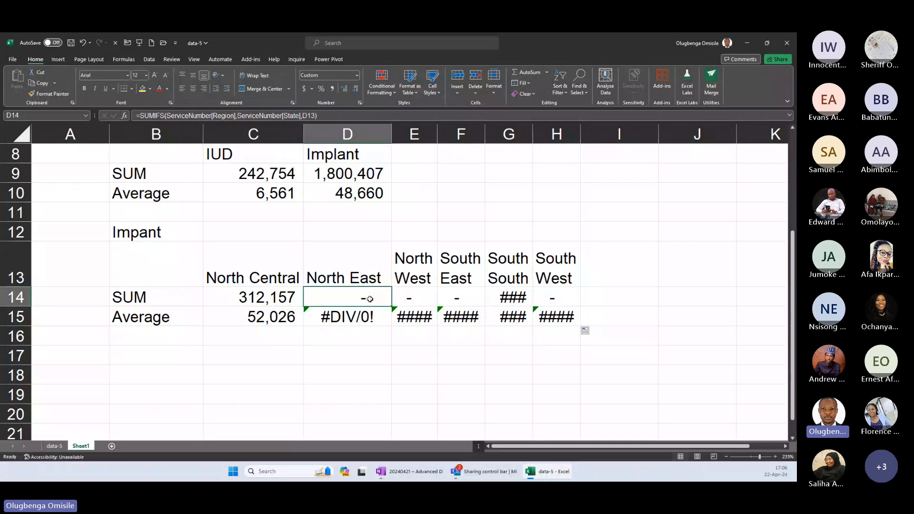
pyautogui.doubleClick(369, 299)
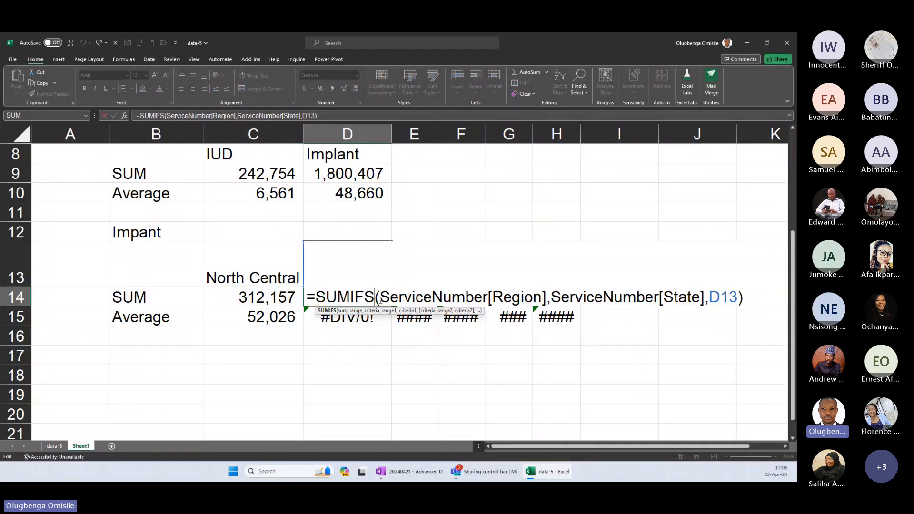
pyautogui.click(380, 300)
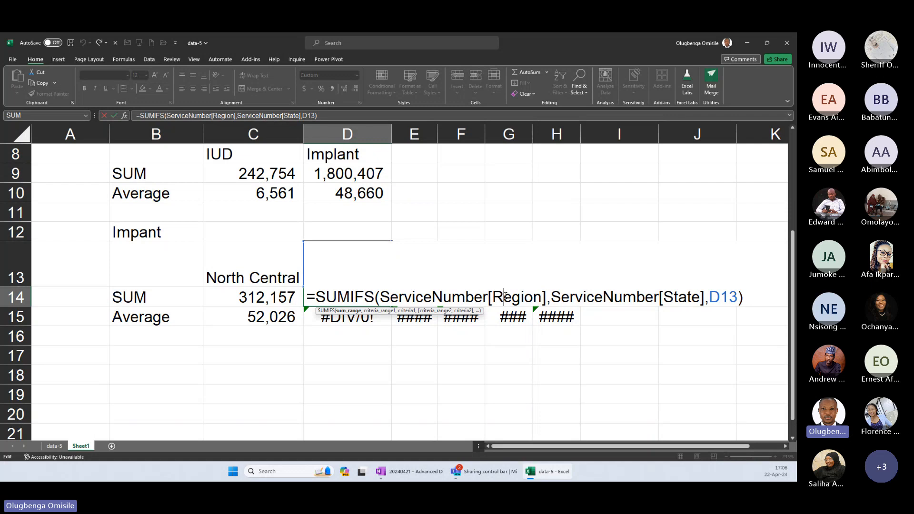
pyautogui.press('Escape')
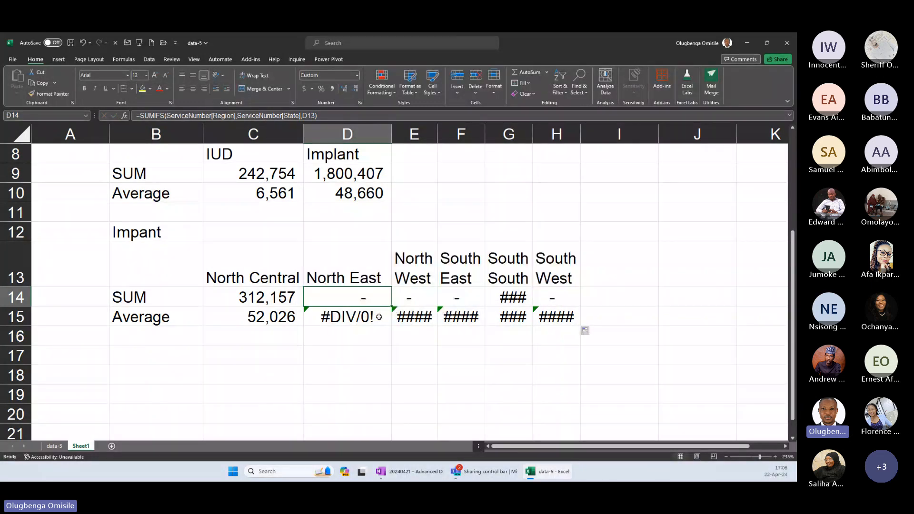
pyautogui.doubleClick(471, 297)
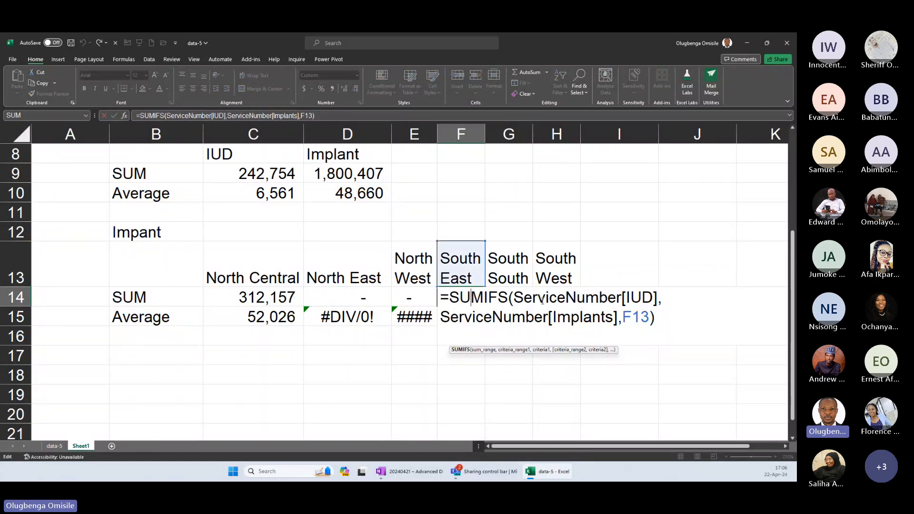
pyautogui.click(283, 298)
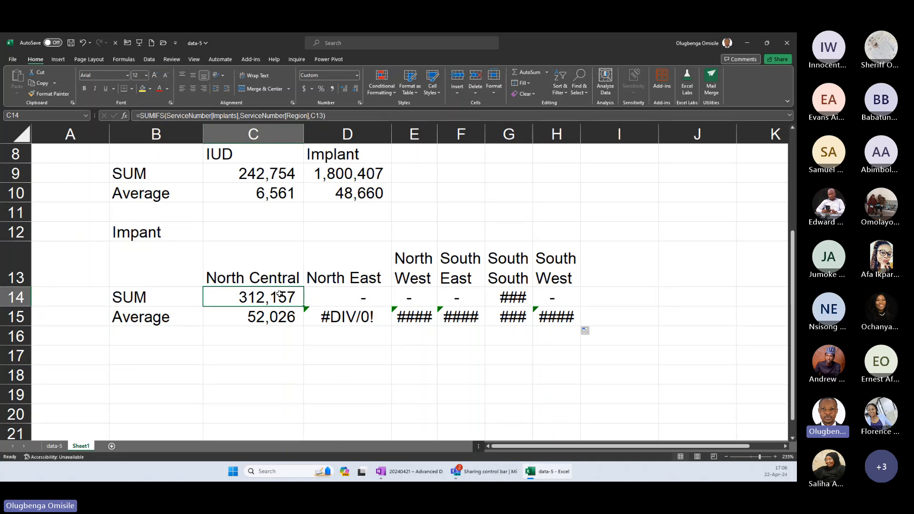
# Lock the sum range in the C14 SUMIFS formula as ServiceNumber[[Implants]:[Implants]].
pyautogui.doubleClick(280, 294)
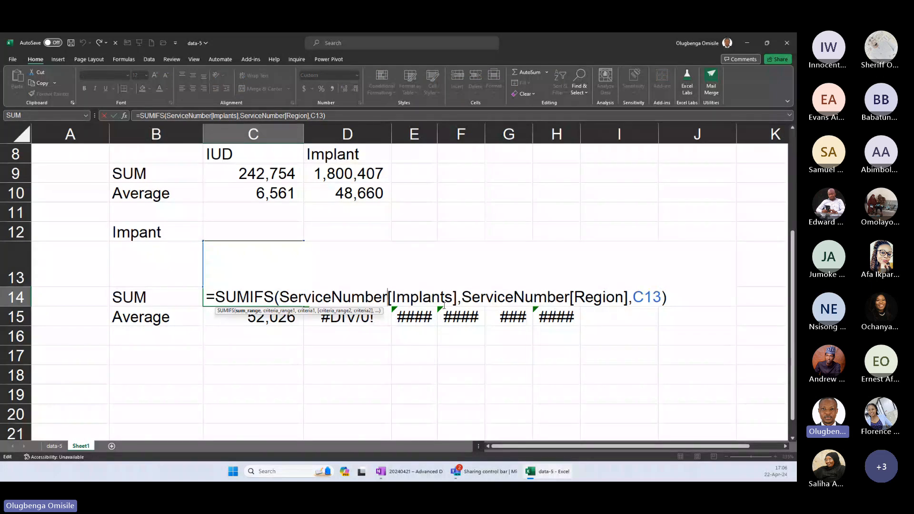
pyautogui.click(390, 297)
pyautogui.write('[')
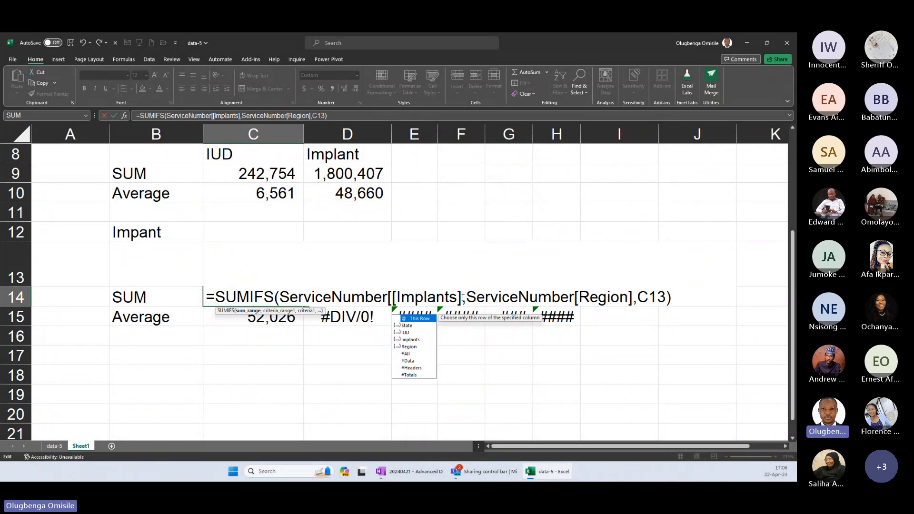
pyautogui.write(':[iml')
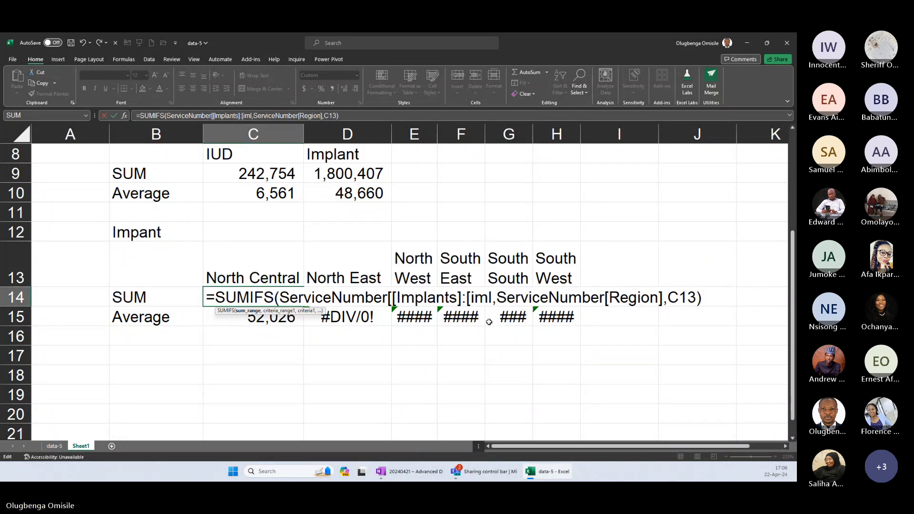
pyautogui.press('BackSpace')
pyautogui.press('BackSpace')
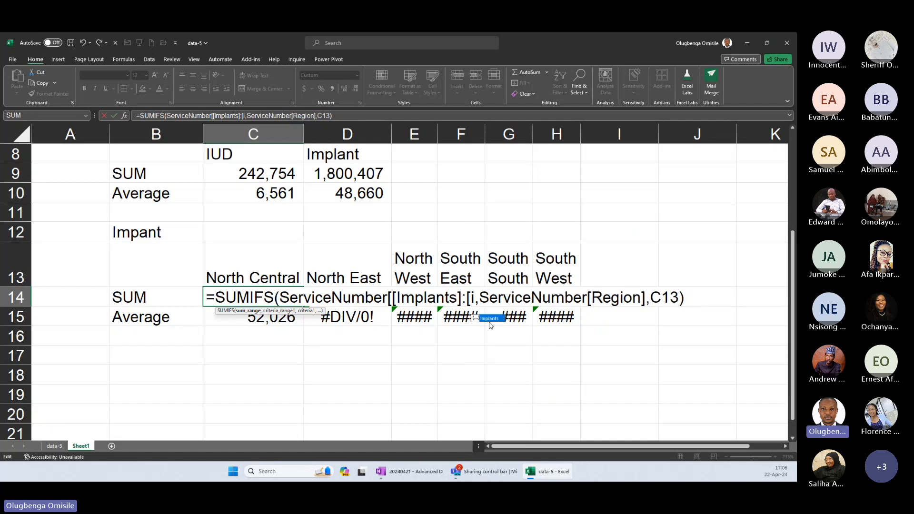
pyautogui.press('Tab')
pyautogui.write(']]')
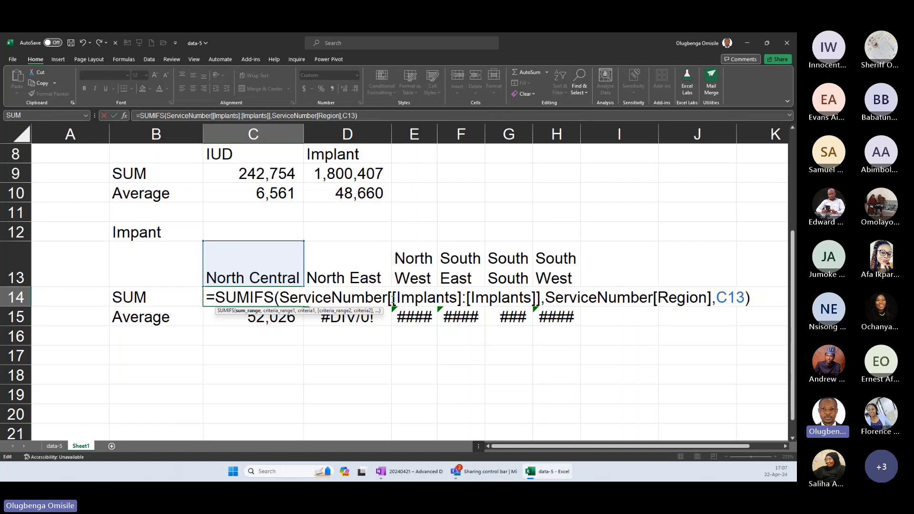
pyautogui.moveTo(392, 297); pyautogui.dragTo(538, 297)
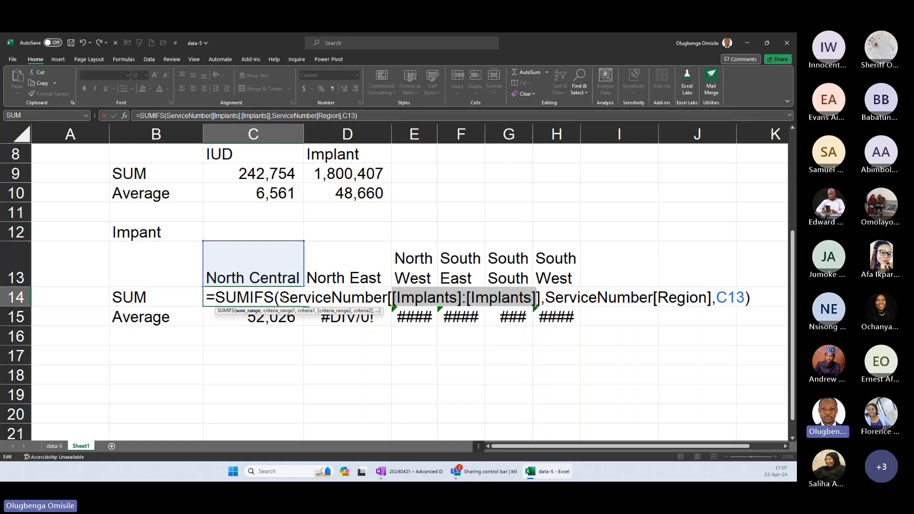
pyautogui.moveTo(280, 297); pyautogui.dragTo(542, 298)
# Lock the criteria range in the C14 SUMIFS formula as ServiceNumber[[Region]:[Region]] and commit the formula.
pyautogui.doubleClick(652, 295)
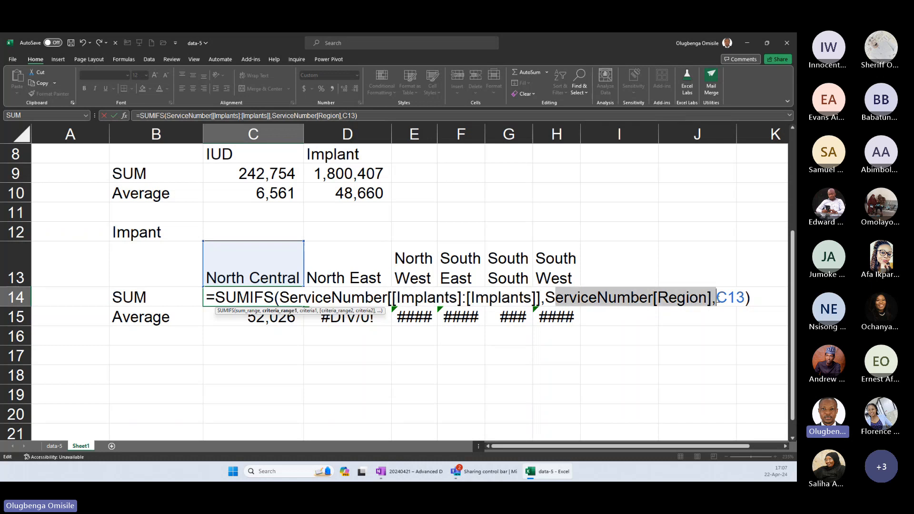
pyautogui.click(653, 302)
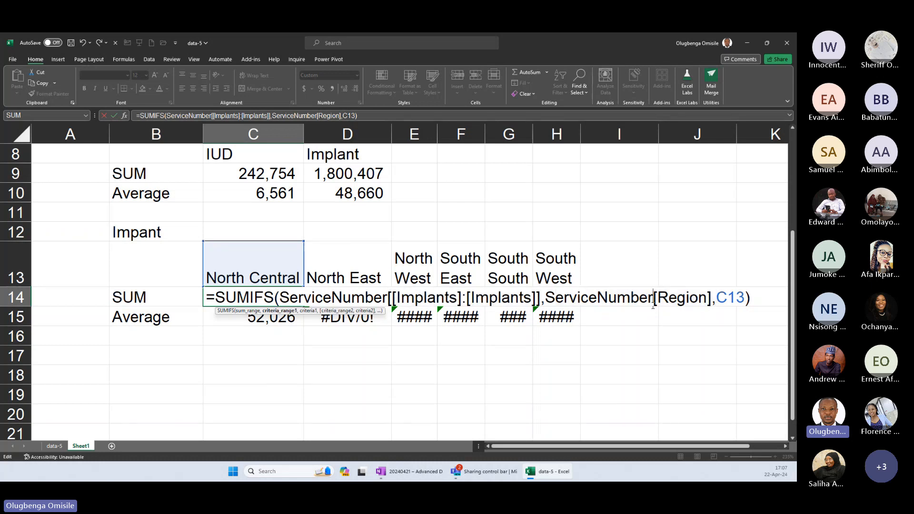
pyautogui.write('[')
pyautogui.click(716, 299)
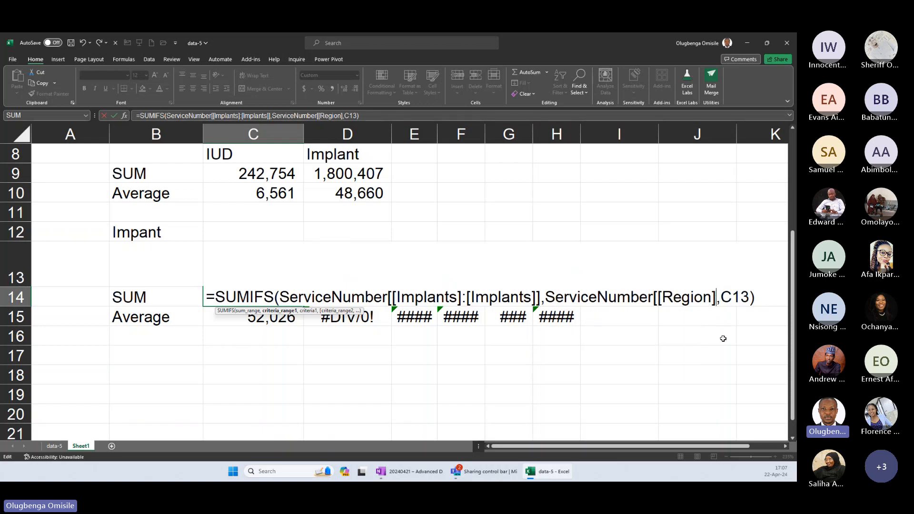
pyautogui.write(':')
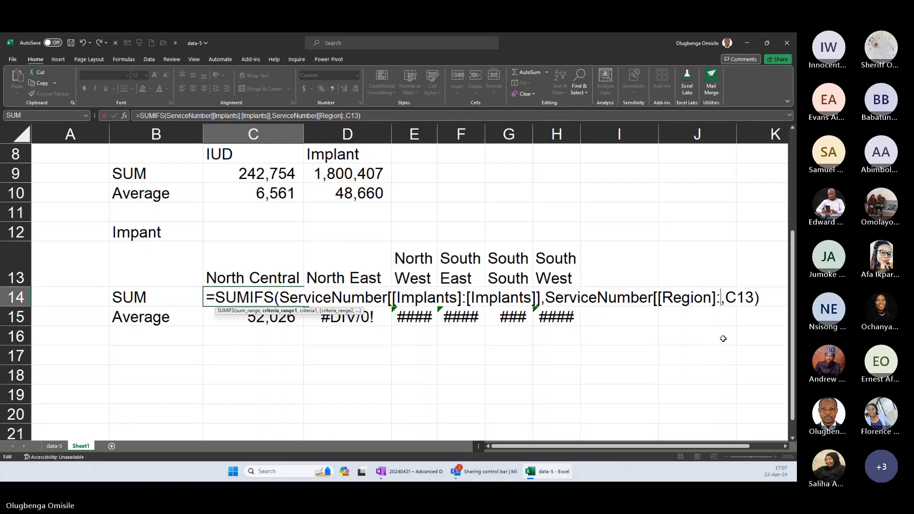
pyautogui.write('[')
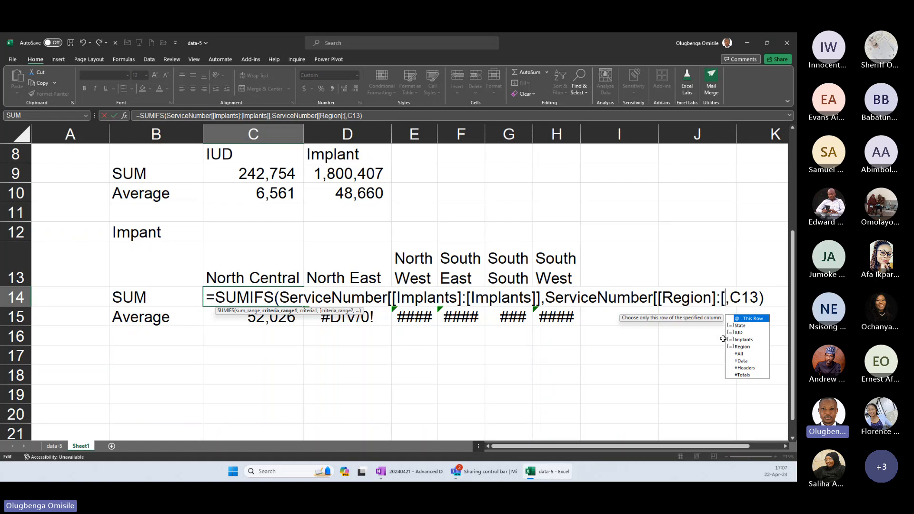
pyautogui.write('re')
pyautogui.press('Tab')
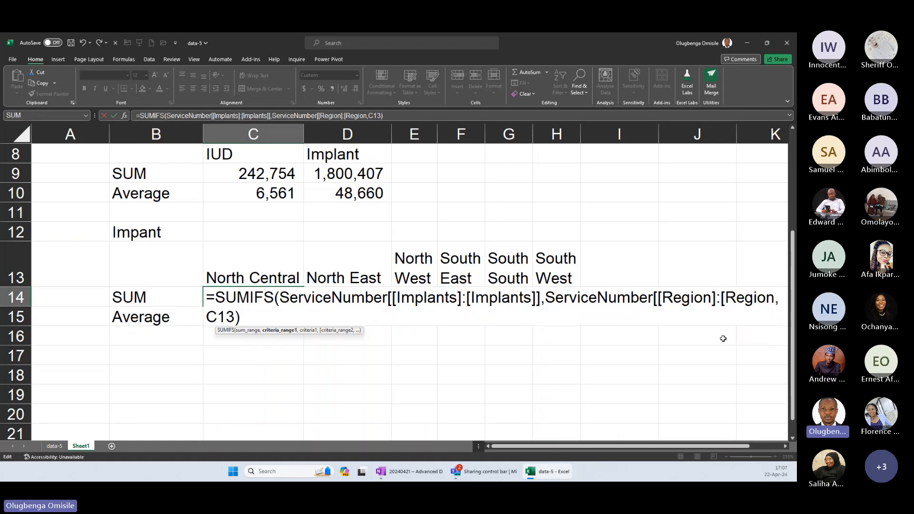
pyautogui.write(']]')
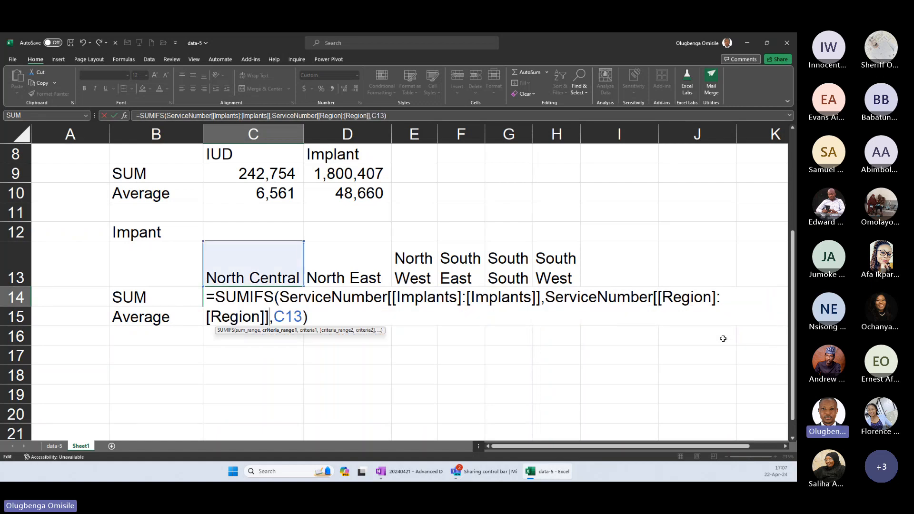
pyautogui.press('Return')
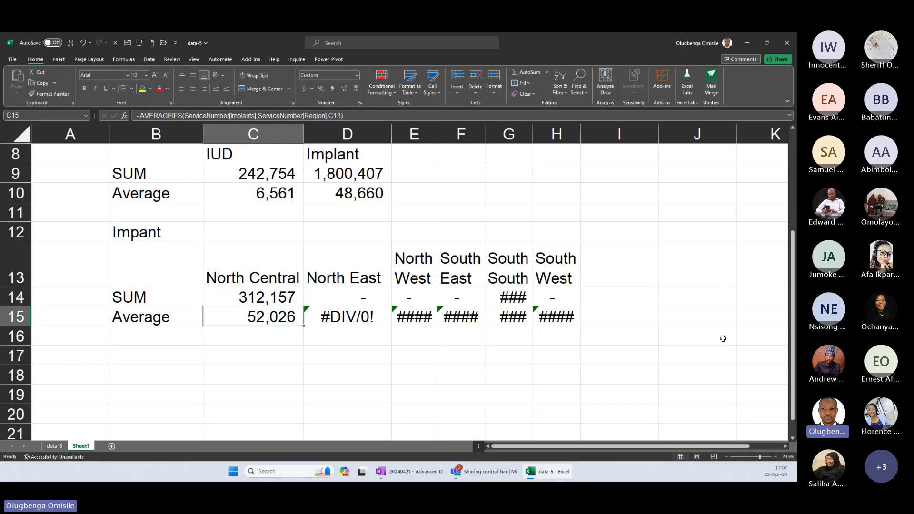
# Fill the locked SUMIFS formula from C14 across to H14 and autofit the widths of columns C to H.
pyautogui.press('Up')
pyautogui.moveTo(304, 308); pyautogui.dragTo(580, 307)
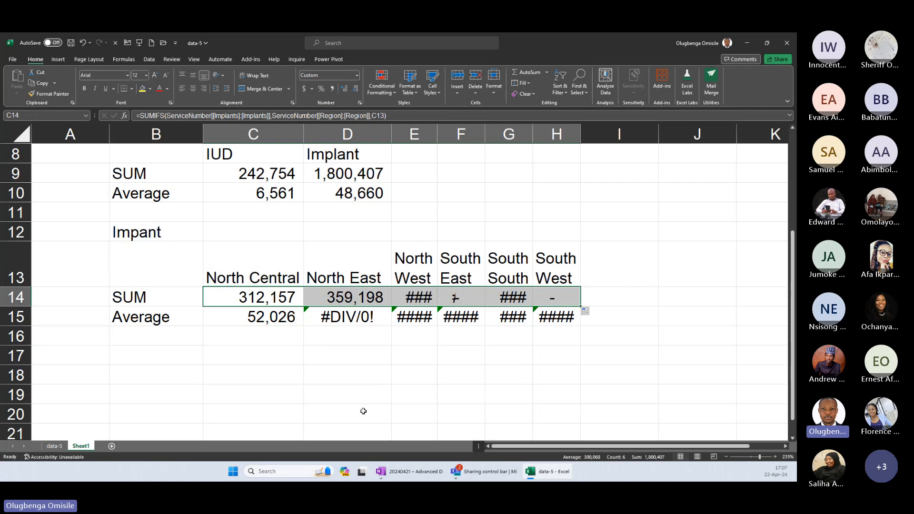
pyautogui.moveTo(253, 135); pyautogui.dragTo(594, 142)
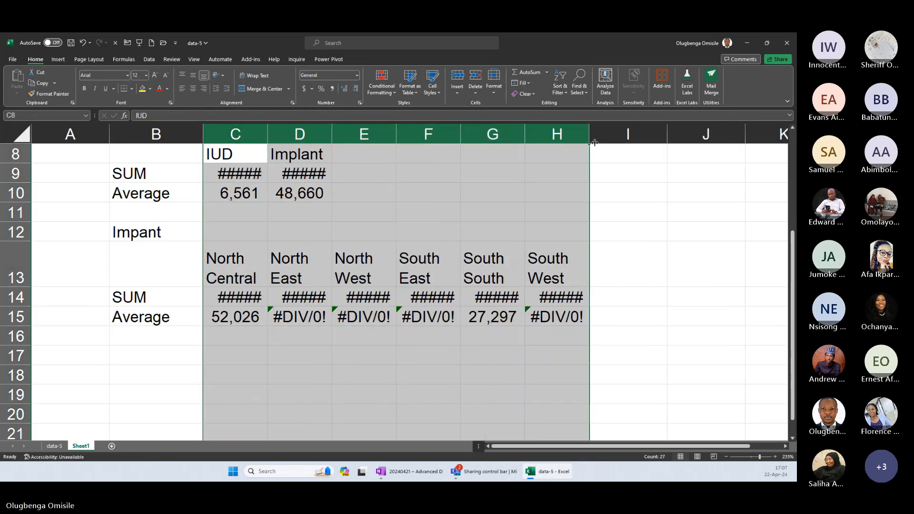
pyautogui.doubleClick(268, 135)
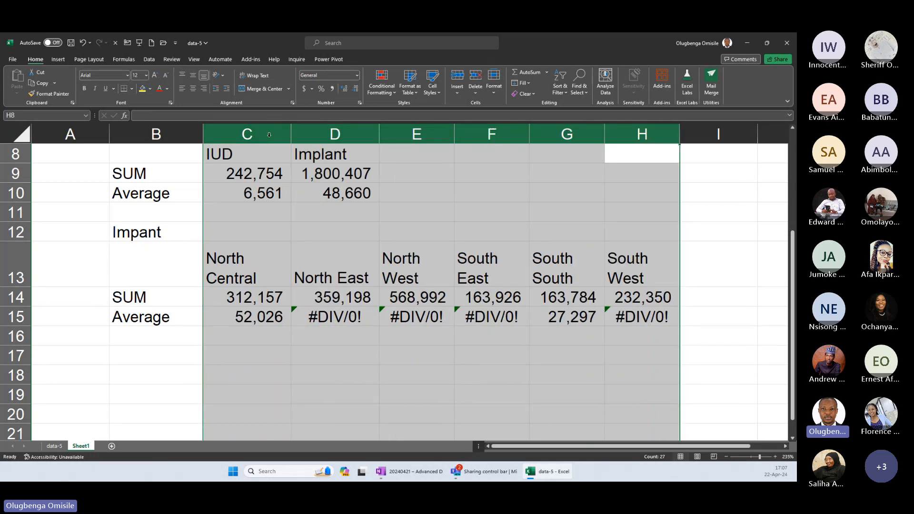
# Copy the locked SUMIFS formula from C14 into C15 and set its criterion to the region heading in C13.
pyautogui.click(265, 297)
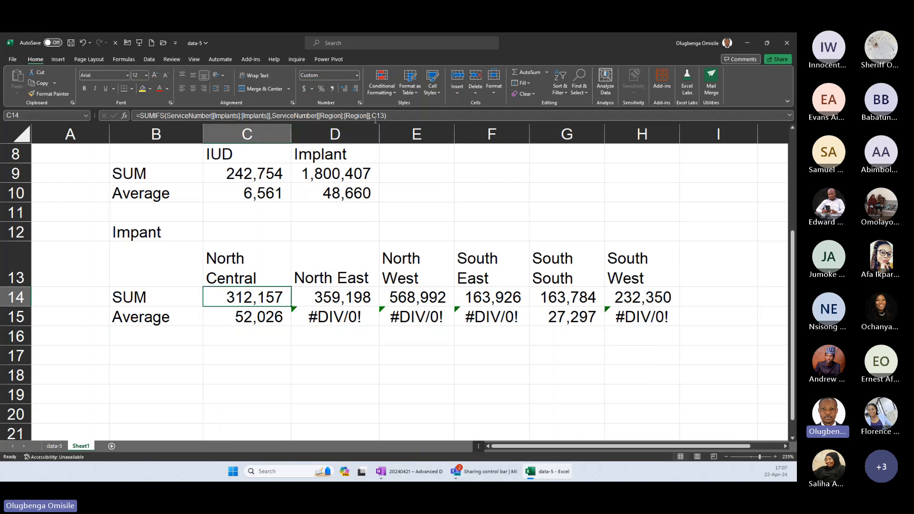
pyautogui.click(263, 318)
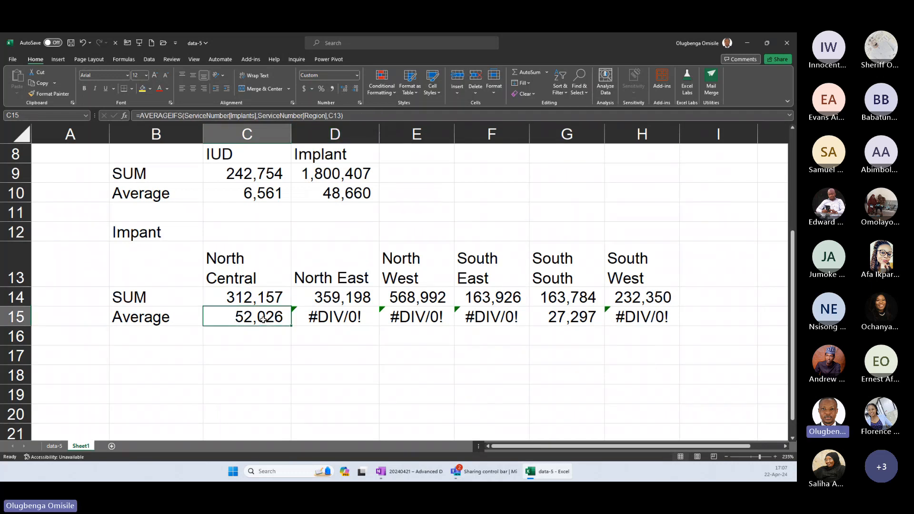
pyautogui.doubleClick(263, 318)
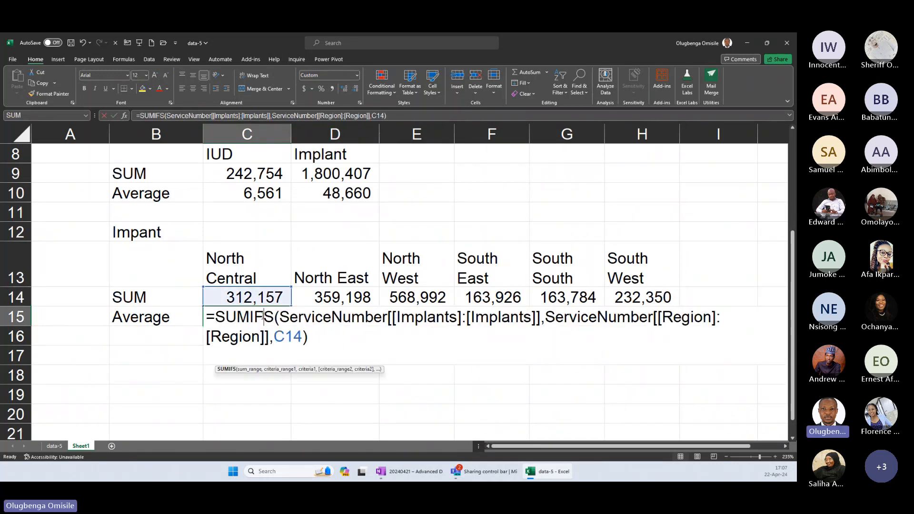
pyautogui.moveTo(265, 288); pyautogui.dragTo(267, 271)
pyautogui.press('Return')
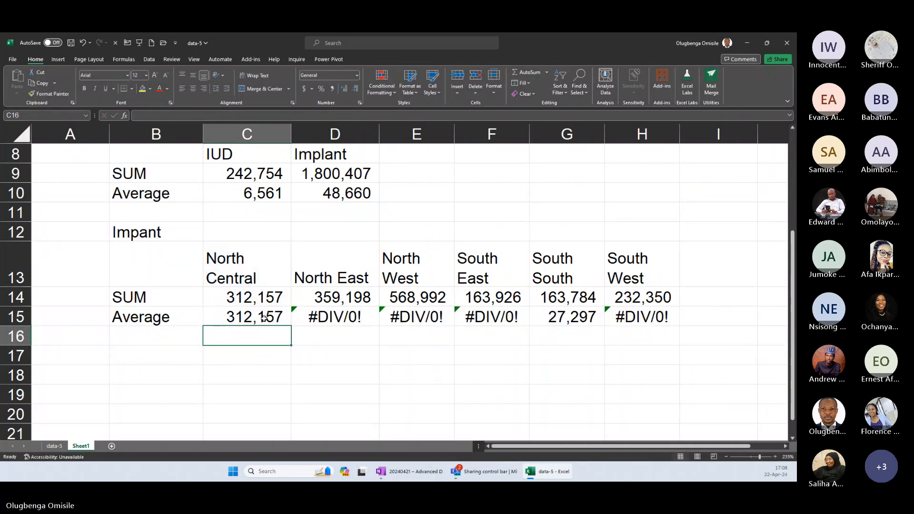
# Replace the SUMIFS function in the C15 formula with AVERAGEIFS.
pyautogui.click(263, 318)
pyautogui.click(144, 115)
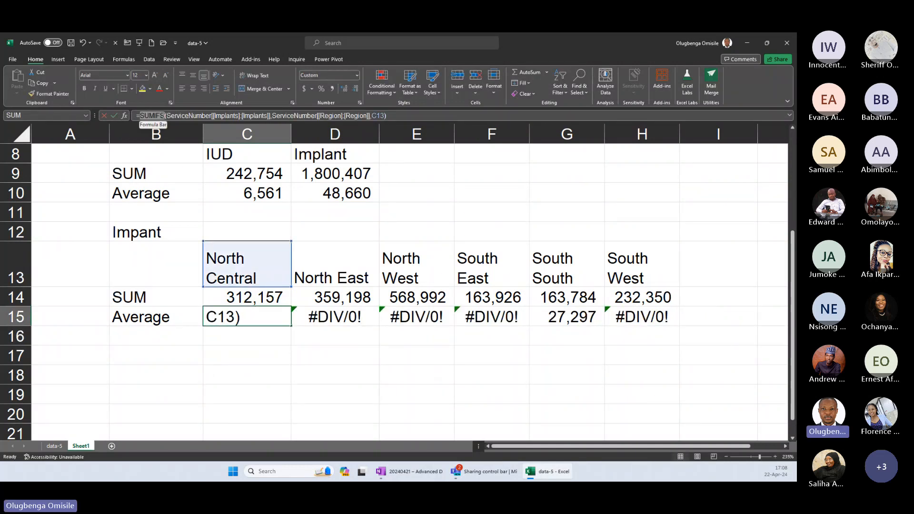
pyautogui.write('aver')
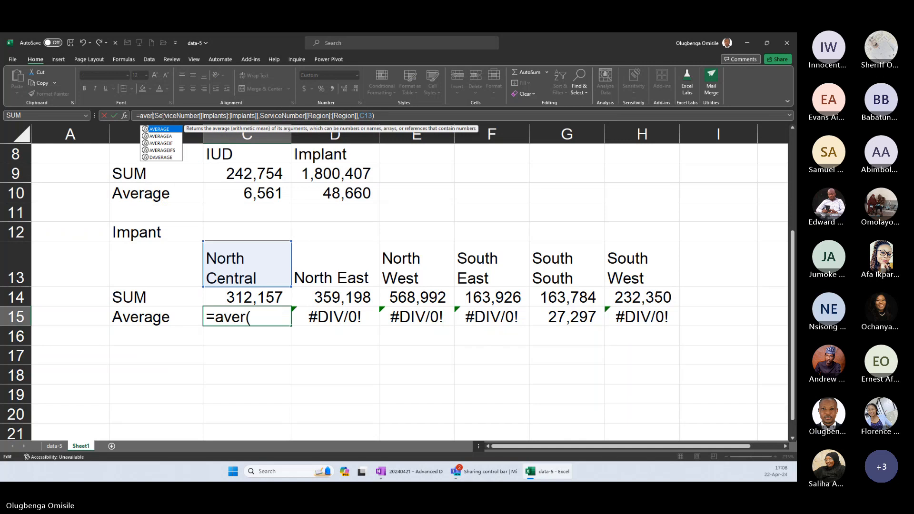
pyautogui.write('ageifs')
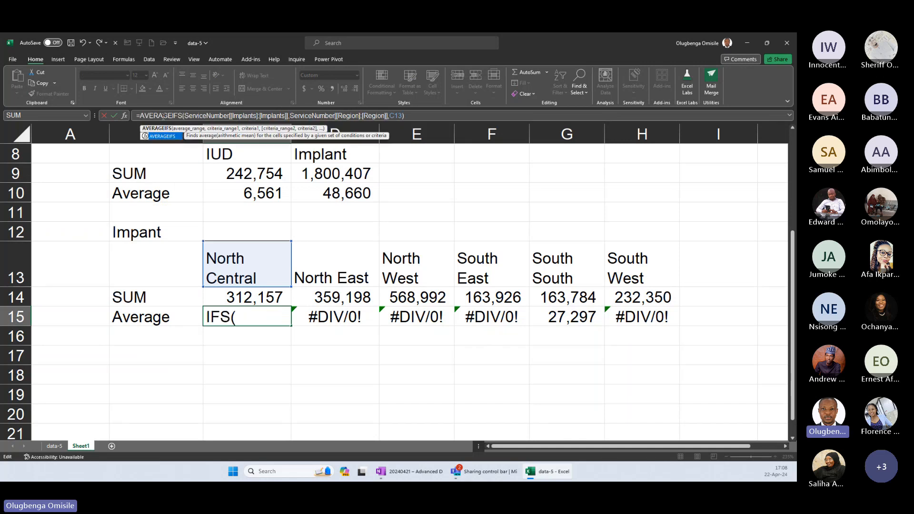
pyautogui.press('Return')
# Review the AVERAGEIFS formula in C15, fill it across to H15, and check the references in E15.
pyautogui.click(264, 322)
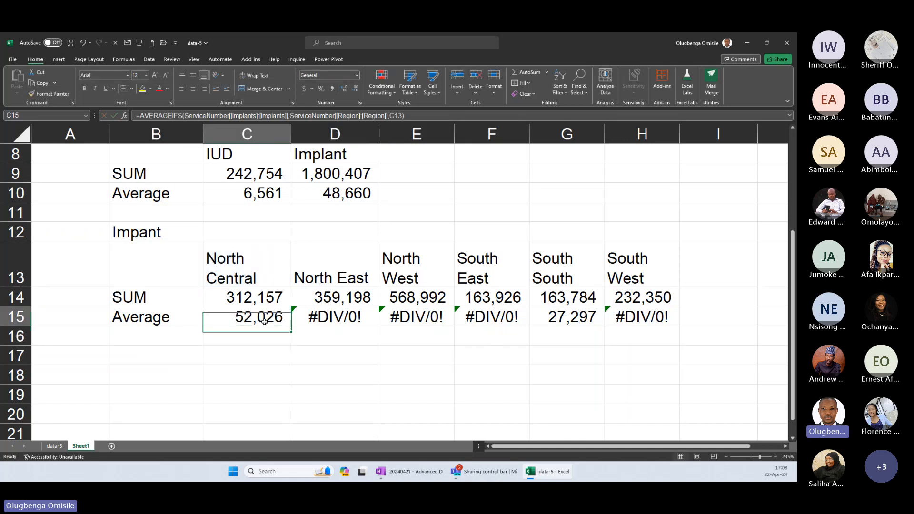
pyautogui.doubleClick(264, 321)
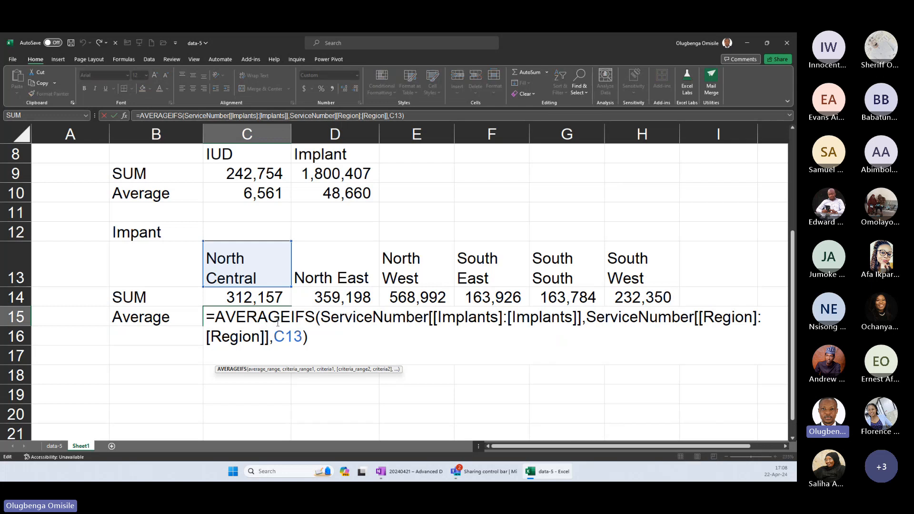
pyautogui.doubleClick(304, 317)
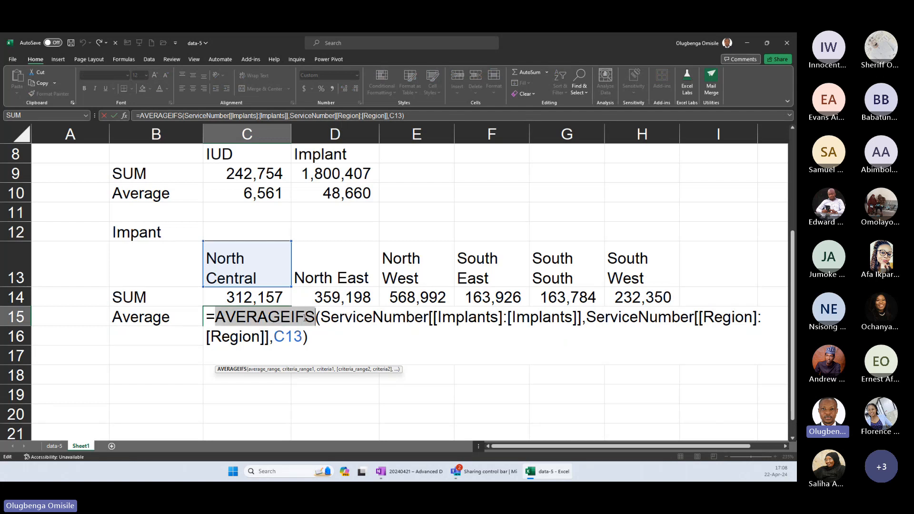
pyautogui.press('Return')
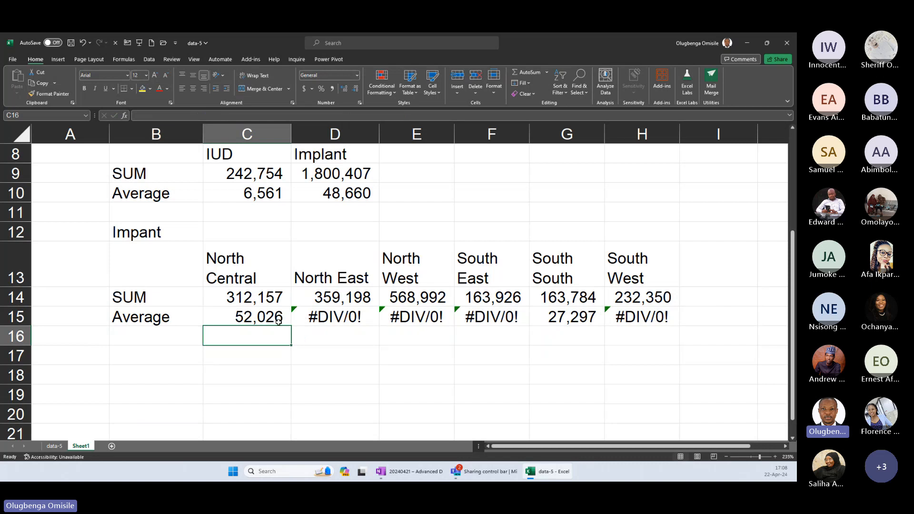
pyautogui.click(279, 322)
pyautogui.moveTo(291, 326); pyautogui.dragTo(660, 329)
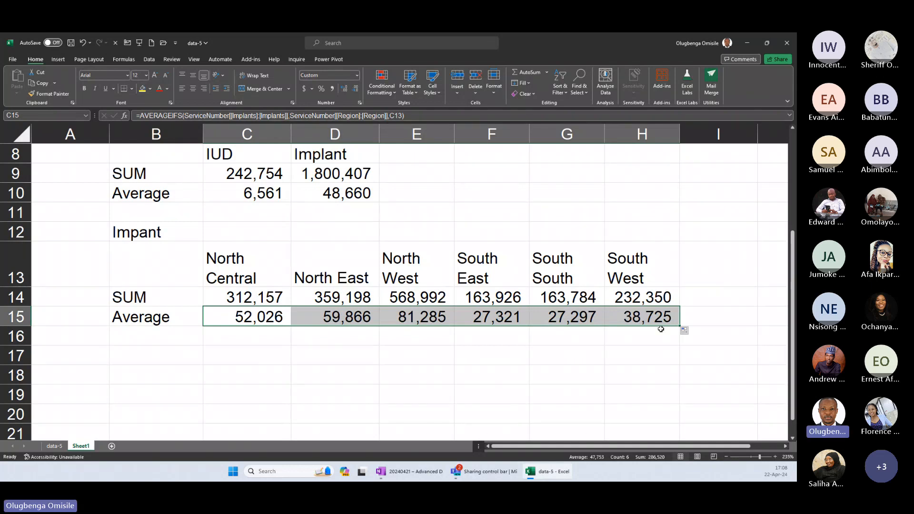
pyautogui.doubleClick(413, 315)
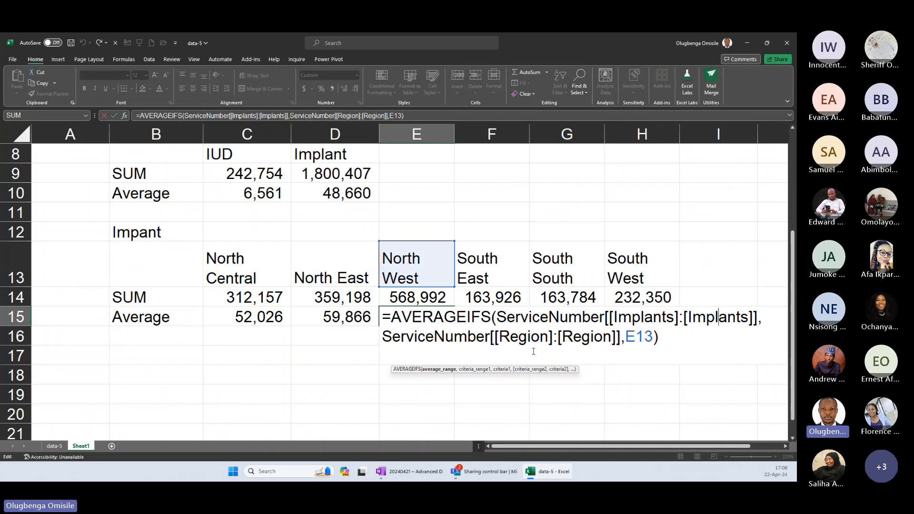
pyautogui.hotkey('ctrl', 'Return')
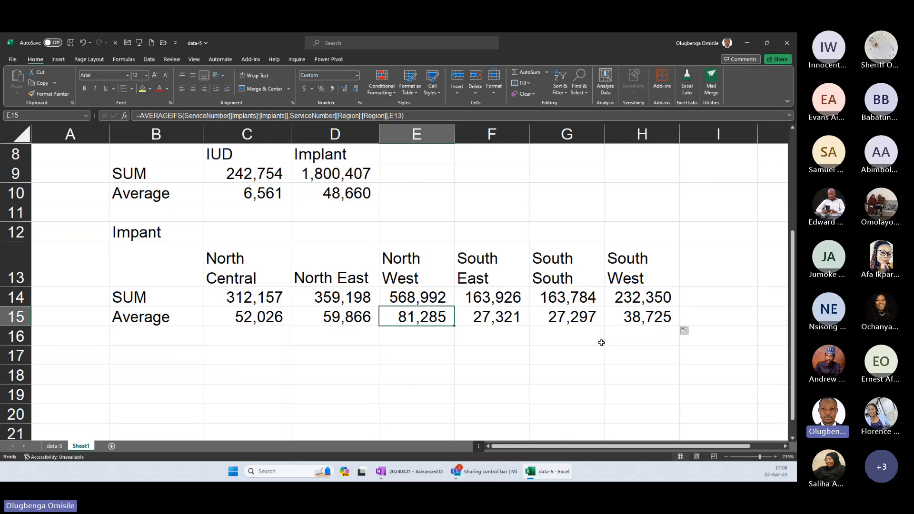
# Insert a blank row above the implant summary and enter the title "Absolute Referening in Excel Tables" in B12.
pyautogui.click(247, 232)
pyautogui.click(17, 232)
pyautogui.hotkey('ctrl', 'shift', '+')
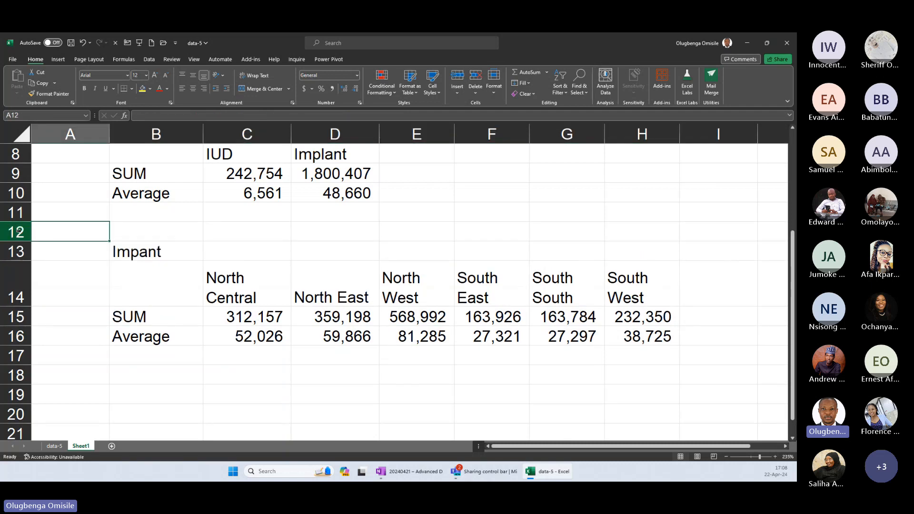
pyautogui.press('Right')
pyautogui.write('Absolute')
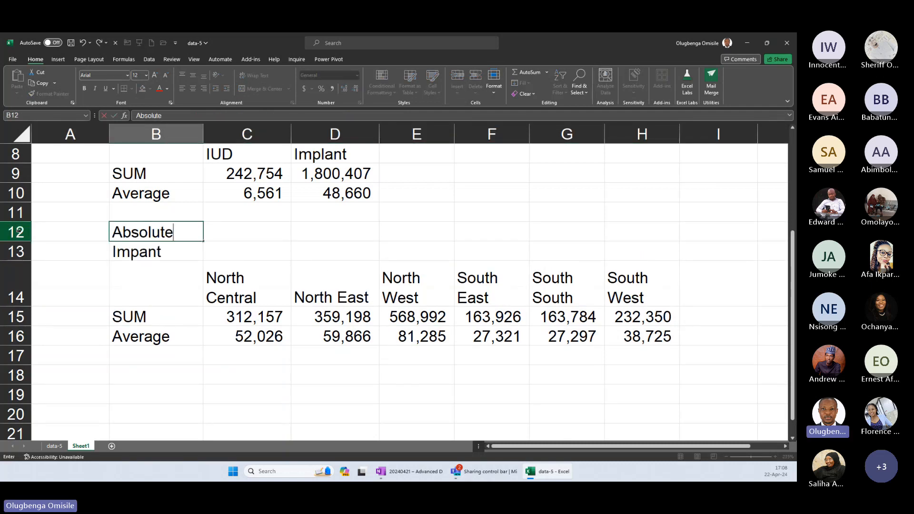
pyautogui.write(' Referening in E')
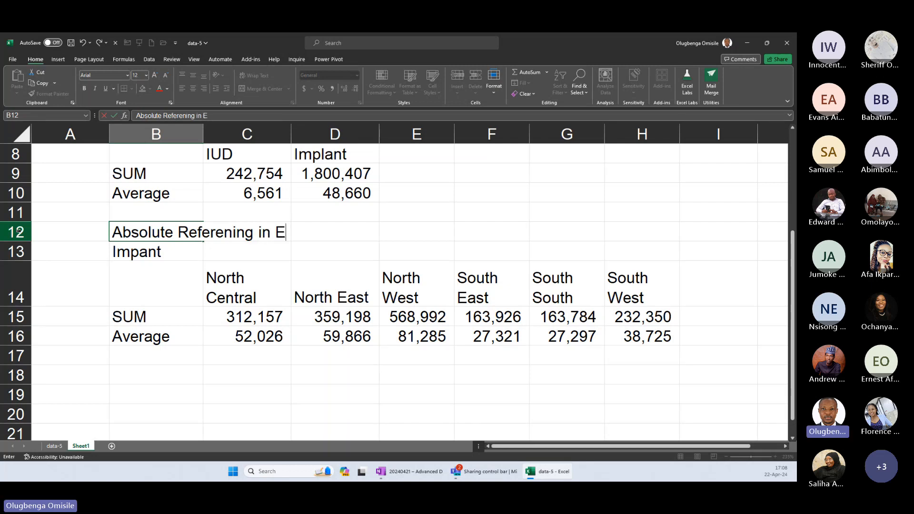
pyautogui.write('xcel Tables')
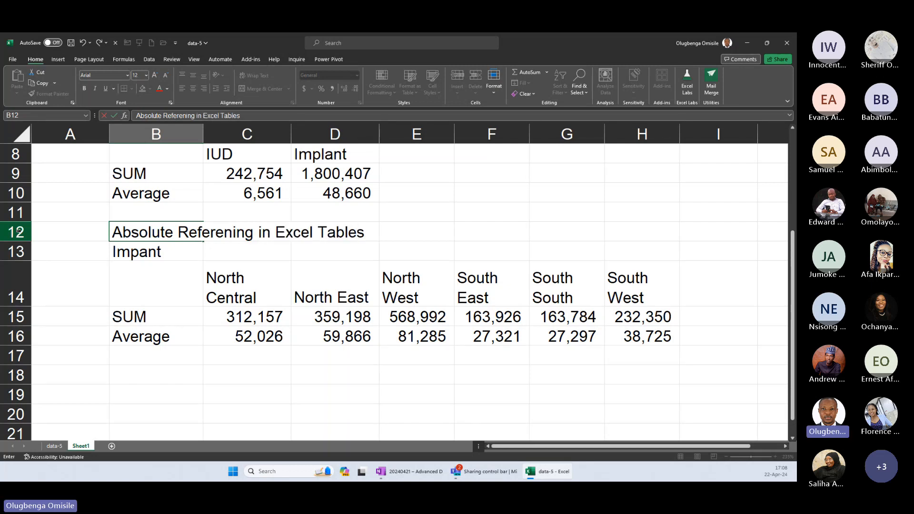
# Commit the title in B12 and inspect the TRANSPOSE, SORT and UNIQUE formula behind the region headings in C14.
pyautogui.press('Return')
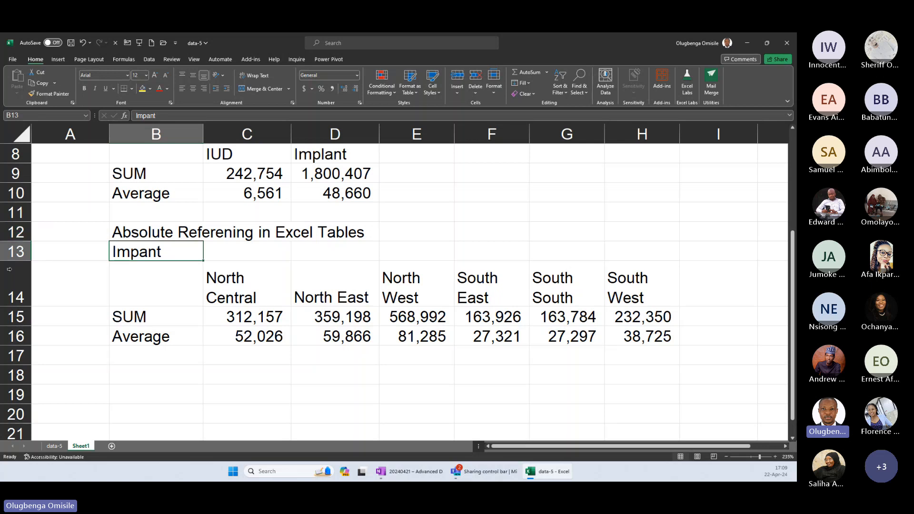
pyautogui.click(222, 279)
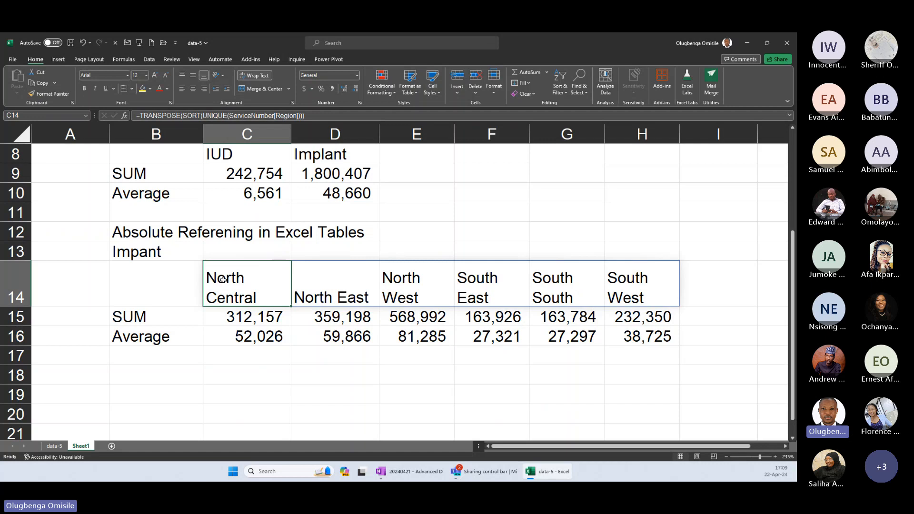
pyautogui.moveTo(222, 279); pyautogui.dragTo(251, 282)
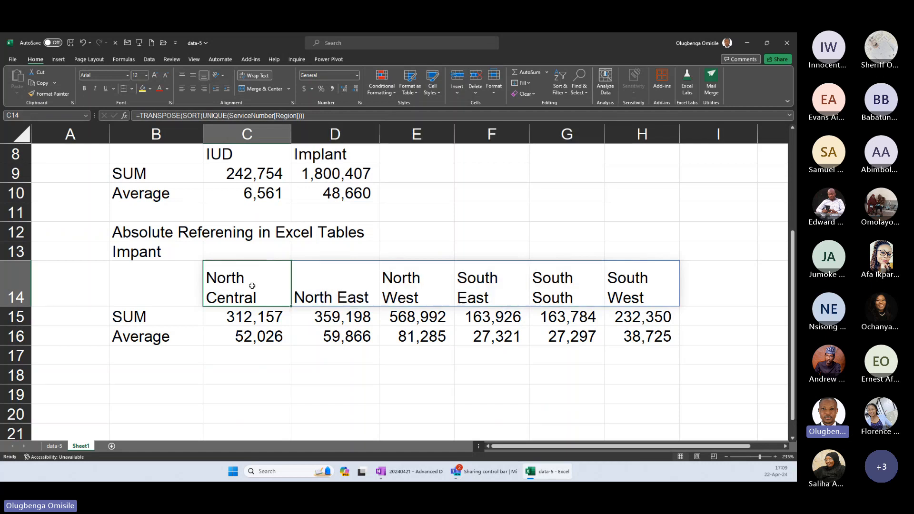
pyautogui.click(337, 283)
pyautogui.click(241, 280)
pyautogui.doubleClick(247, 278)
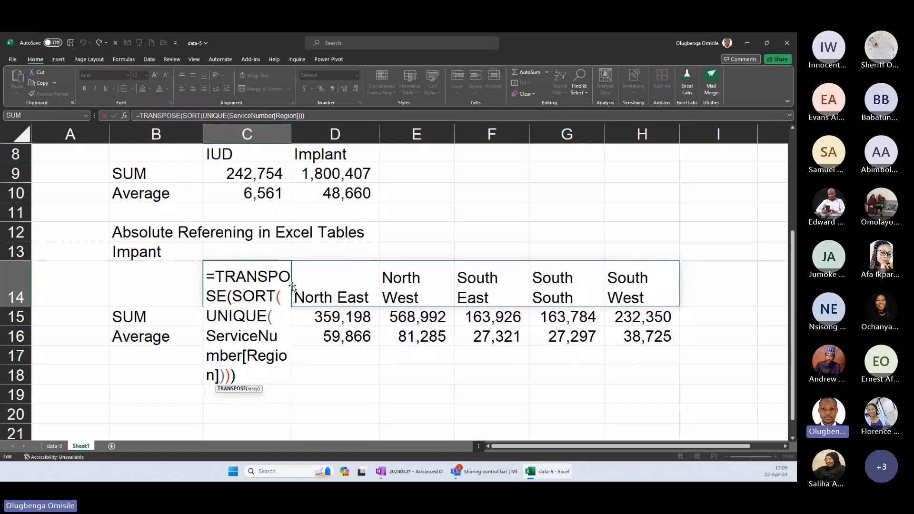
pyautogui.press('Escape')
# Try a spill reference to the region headings, =C14#, in cell C18 and cancel the entry.
pyautogui.click(245, 375)
pyautogui.write('=')
pyautogui.click(243, 276)
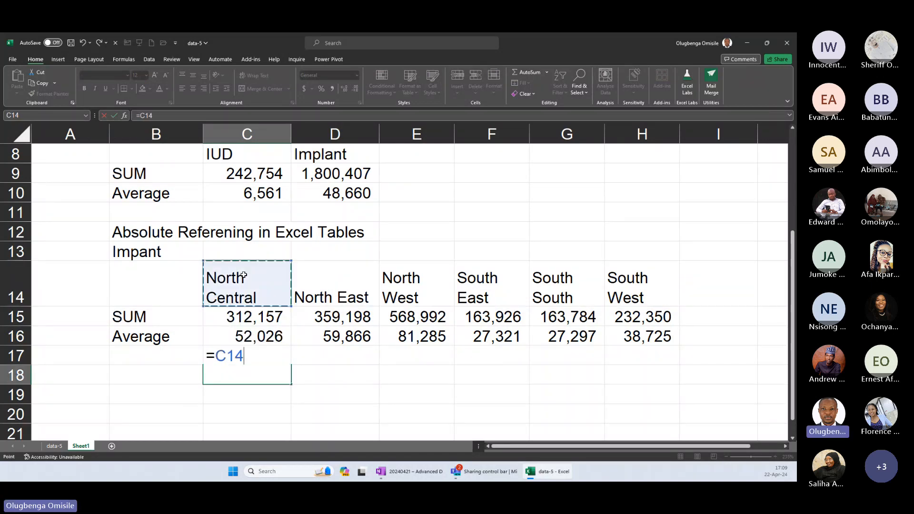
pyautogui.write('#')
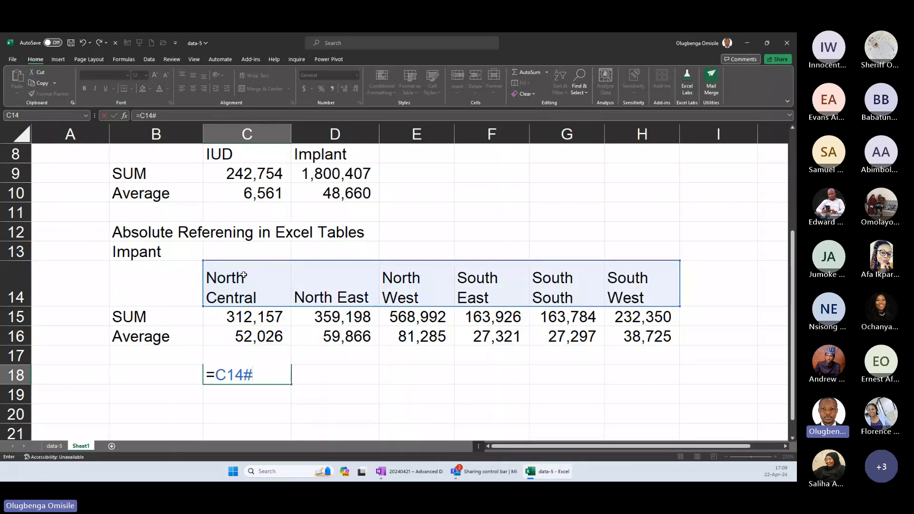
pyautogui.press('Escape')
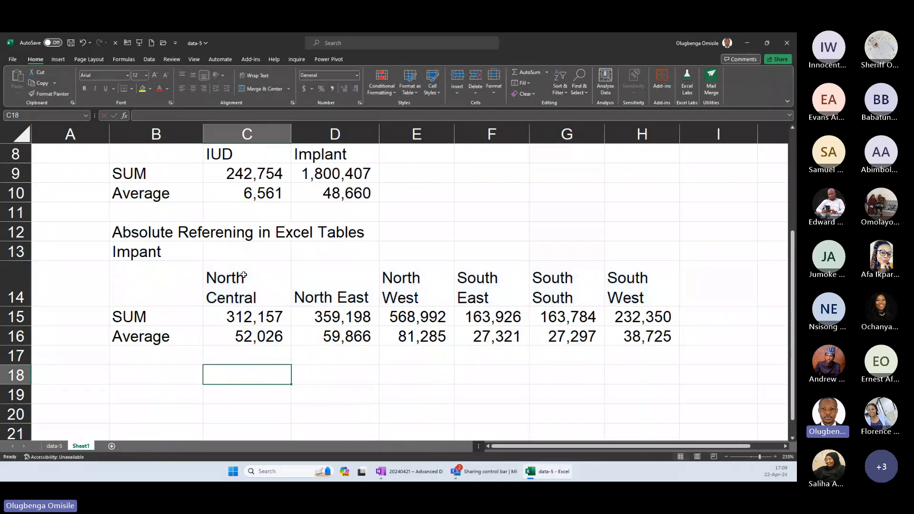
# Try =C14# in C18 again, cycle the reference through its absolute and mixed forms, and discard the formula.
pyautogui.write('=')
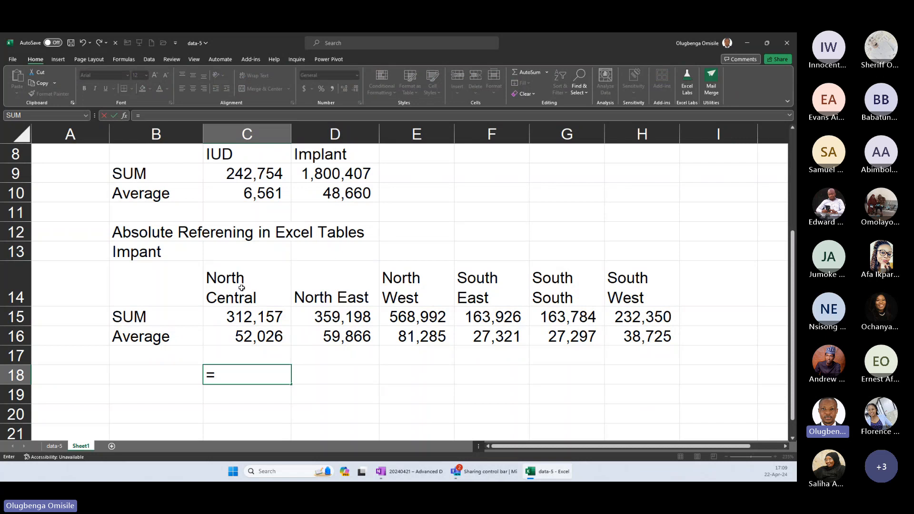
pyautogui.click(242, 288)
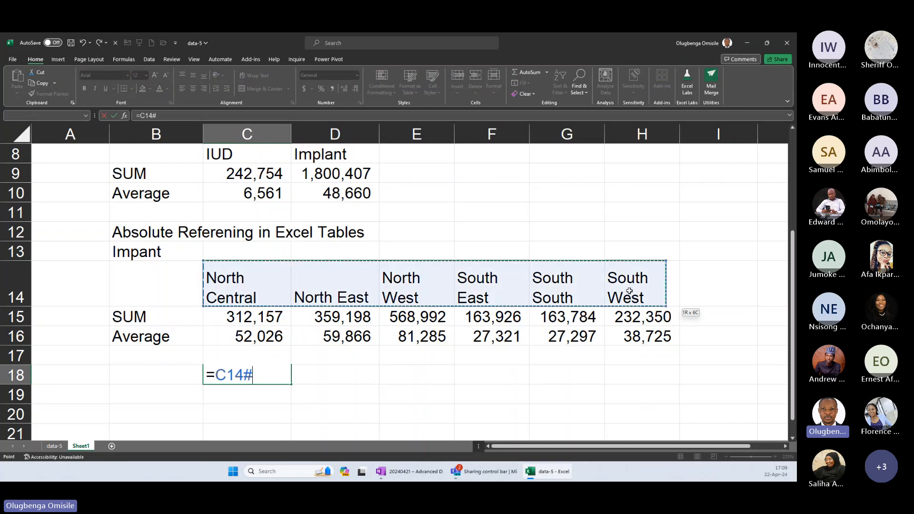
pyautogui.doubleClick(227, 369)
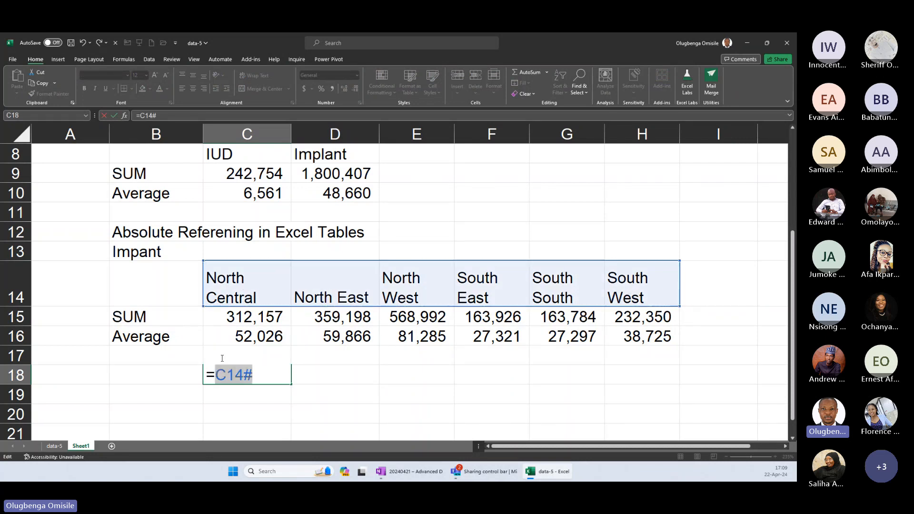
pyautogui.click(226, 374)
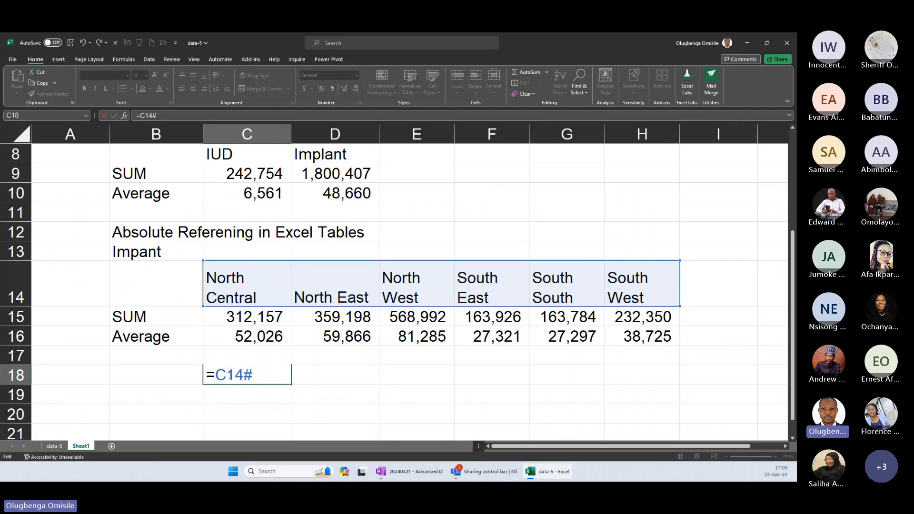
pyautogui.press('F4')
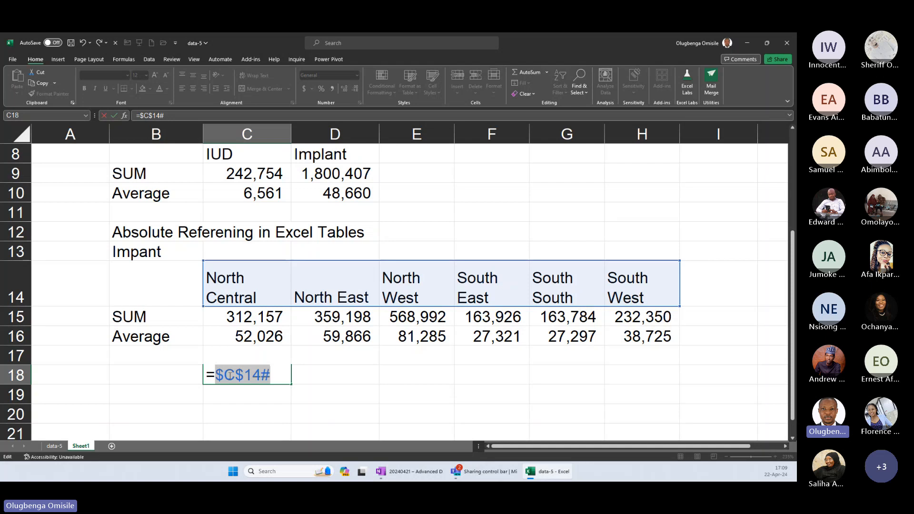
pyautogui.press('F4')
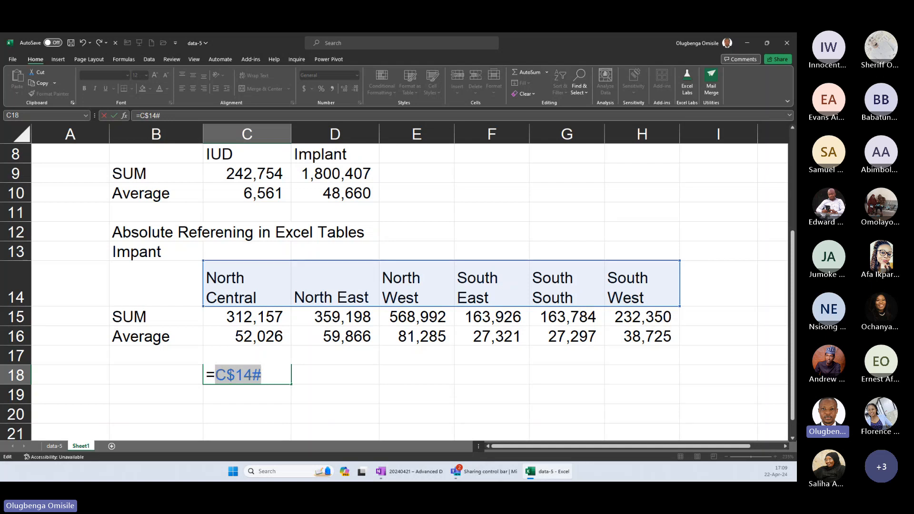
pyautogui.press('F4')
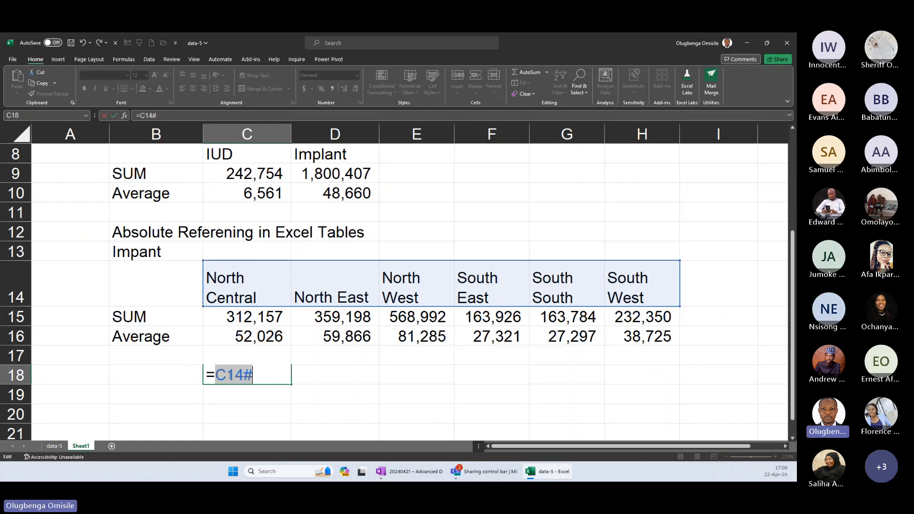
pyautogui.press('Escape')
pyautogui.moveTo(247, 287); pyautogui.dragTo(696, 298)
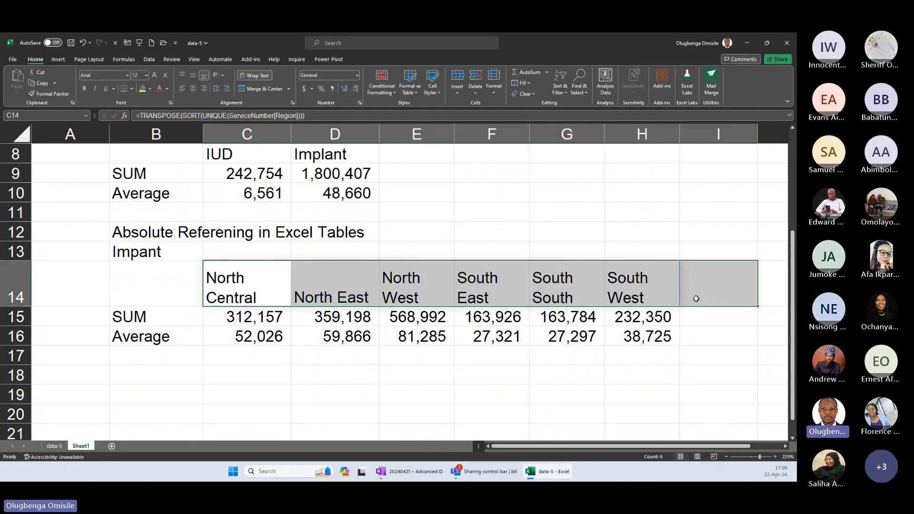
pyautogui.moveTo(247, 174); pyautogui.dragTo(257, 442)
pyautogui.scroll(8, 355, 316)
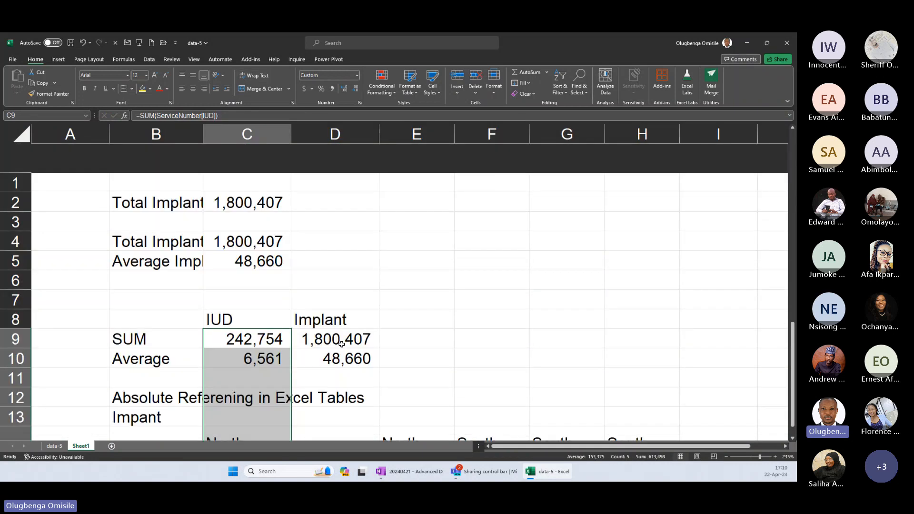
pyautogui.click(189, 192)
pyautogui.moveTo(269, 190); pyautogui.dragTo(517, 387)
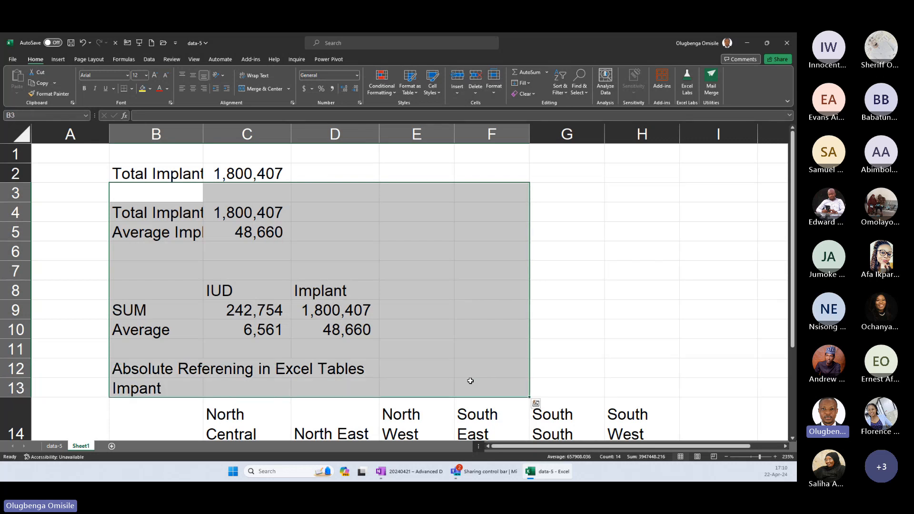
pyautogui.scroll(-2, 470, 381)
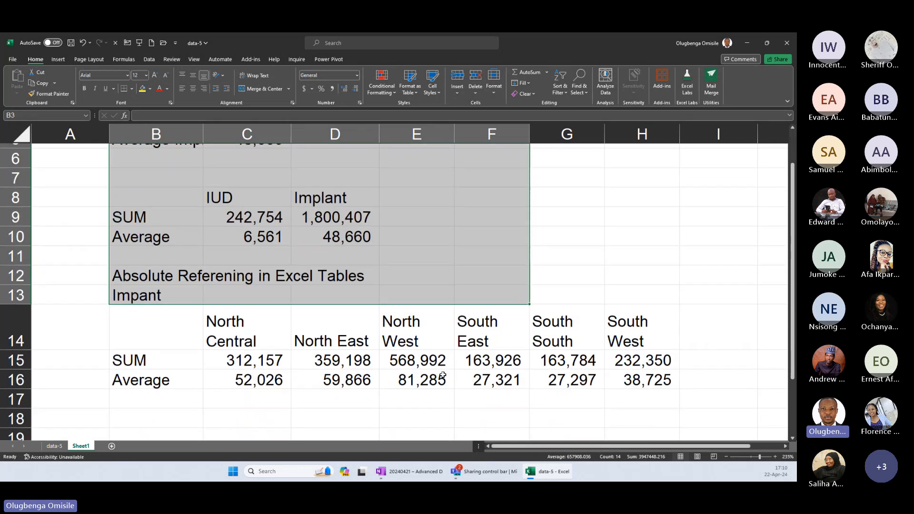
# Compare the SUMIFS formulas in C15 and D15, checking the locked table columns and the region criterion.
pyautogui.click(265, 358)
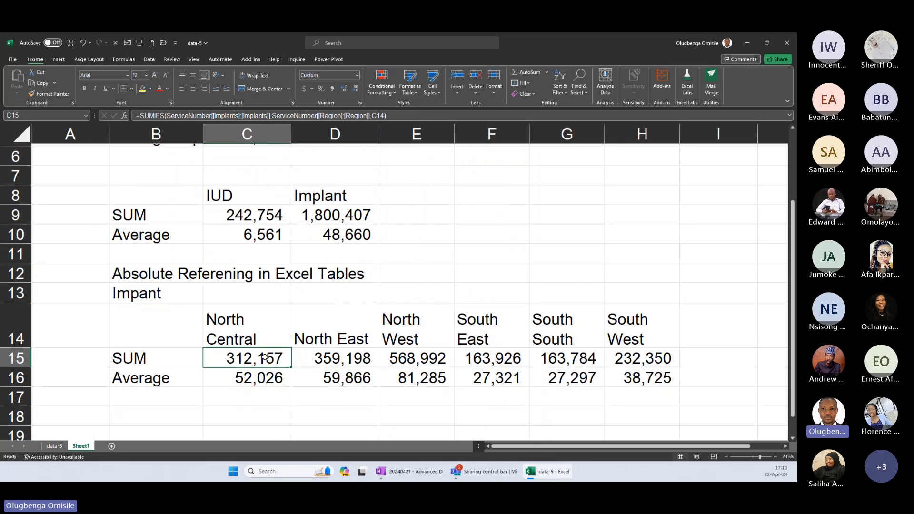
pyautogui.doubleClick(266, 358)
pyautogui.press('Escape')
pyautogui.click(343, 358)
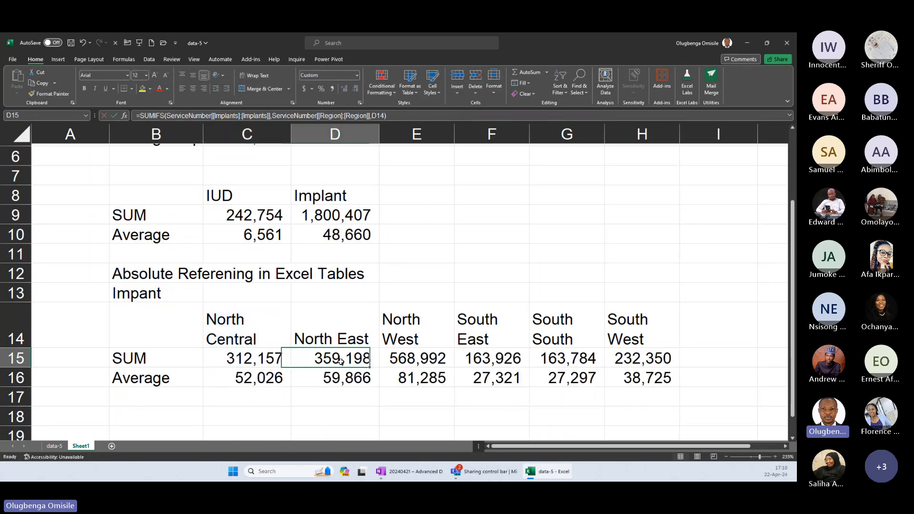
pyautogui.doubleClick(341, 357)
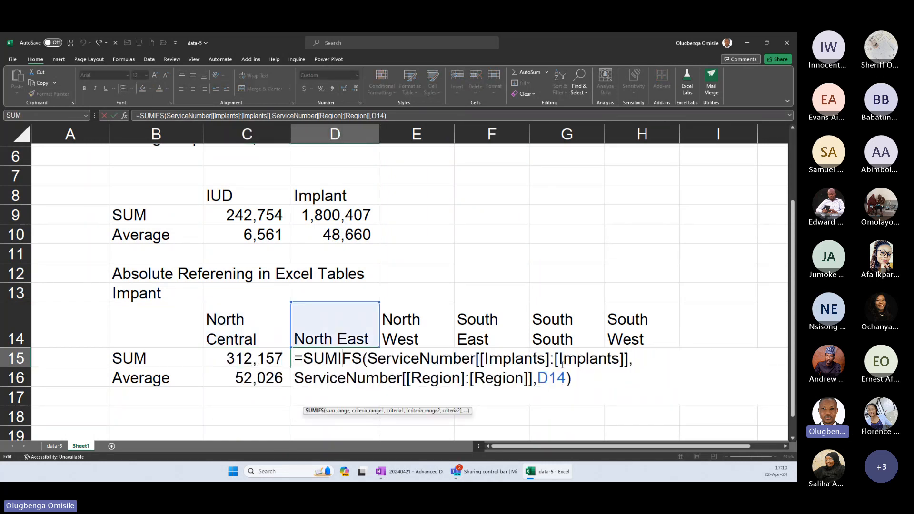
pyautogui.press('Escape')
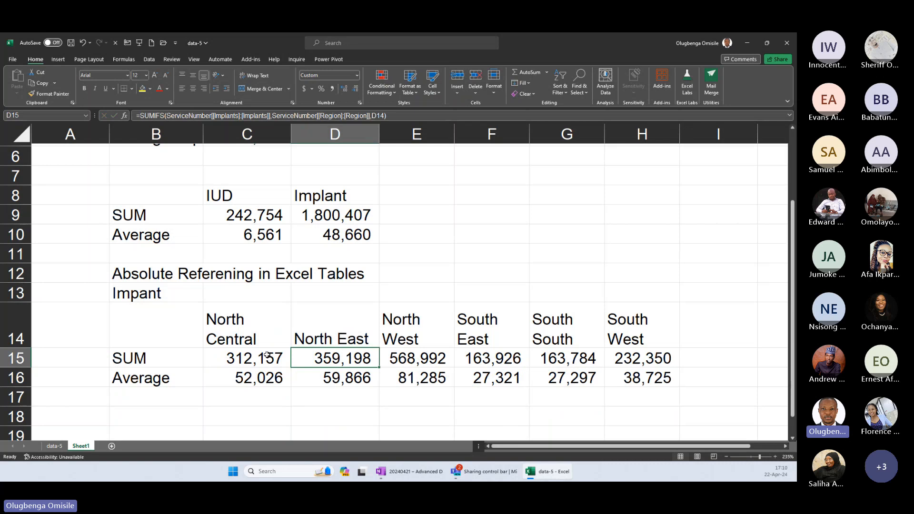
# Change the SUMIFS criterion in C15 to the spill reference C14# and delete the old formulas in D15:H15.
pyautogui.doubleClick(267, 355)
pyautogui.write('#')
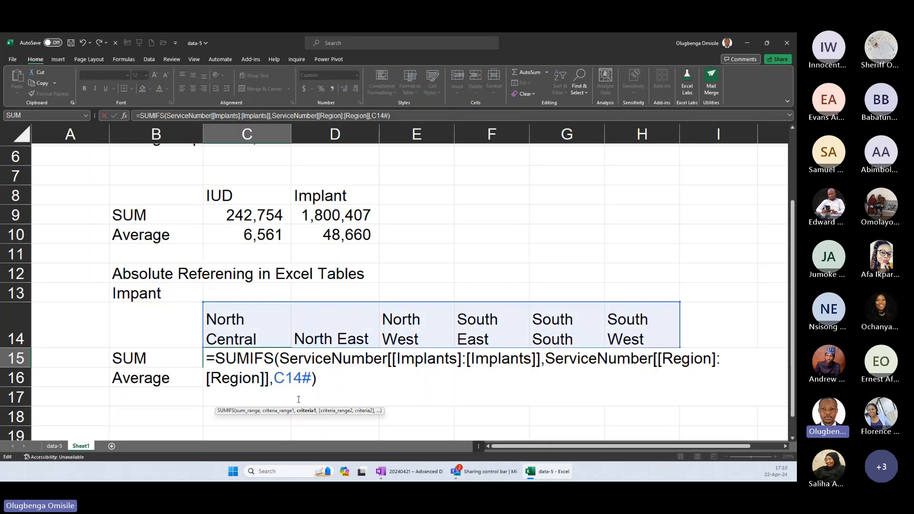
pyautogui.press('Return')
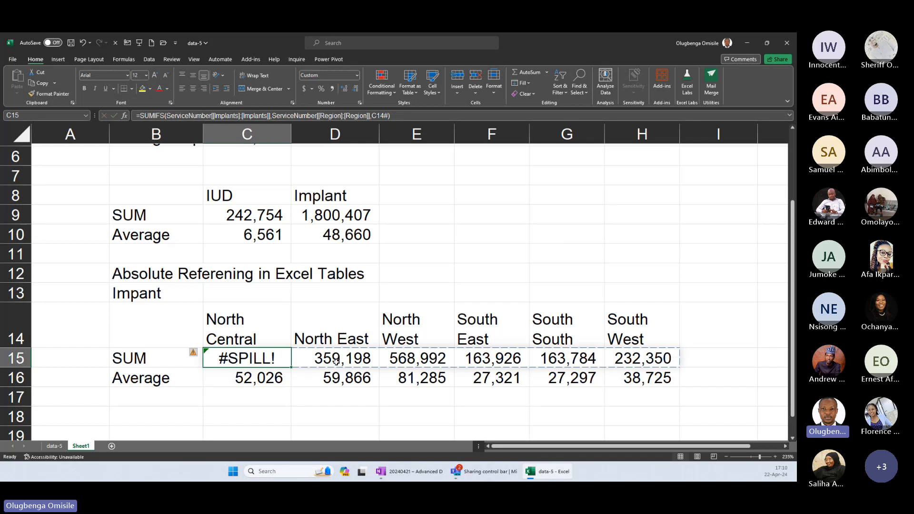
pyautogui.moveTo(336, 362); pyautogui.dragTo(646, 362)
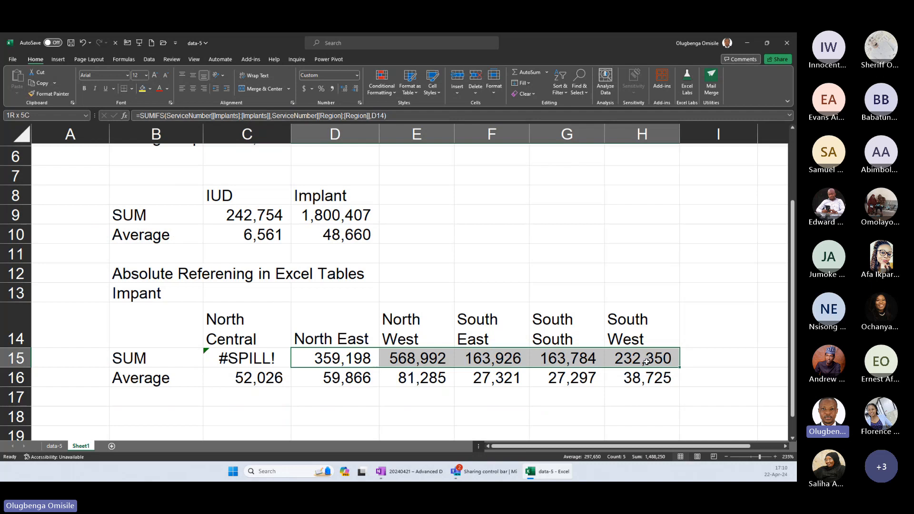
pyautogui.press('Left')
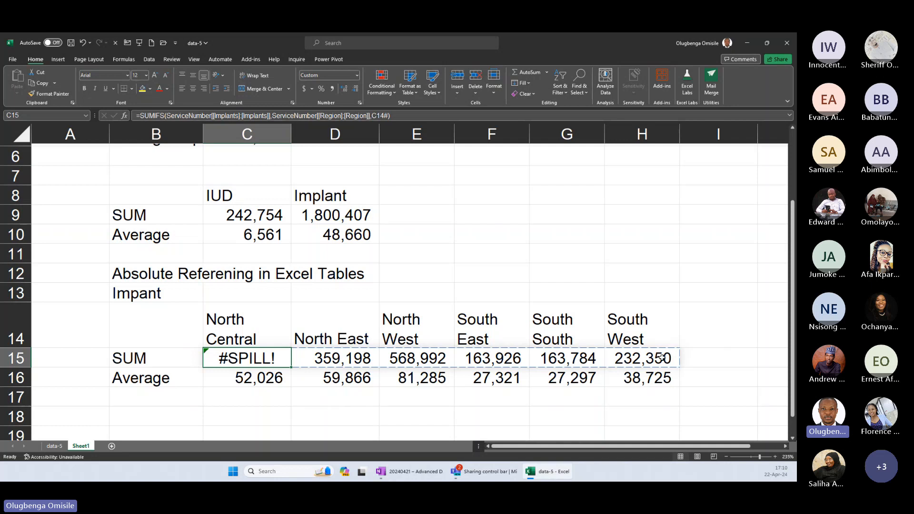
pyautogui.moveTo(662, 358); pyautogui.dragTo(335, 358)
pyautogui.press('Delete')
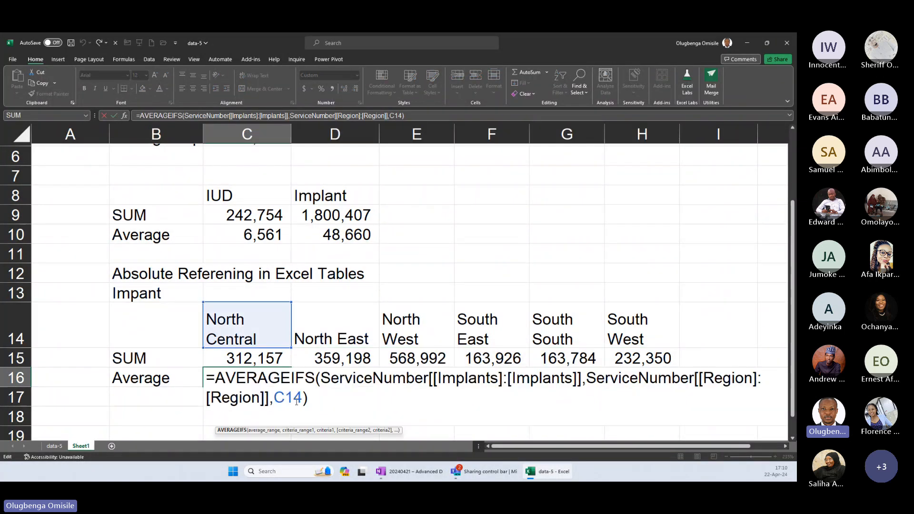
# Change the AVERAGEIFS criterion in C16 to the spill reference C14# and clear the old formulas in D16:H16.
pyautogui.write('#')
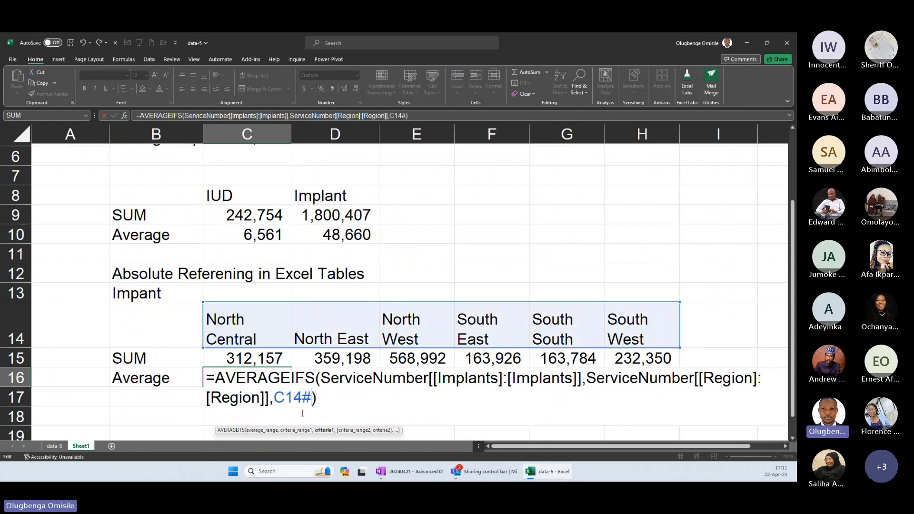
pyautogui.press('Return')
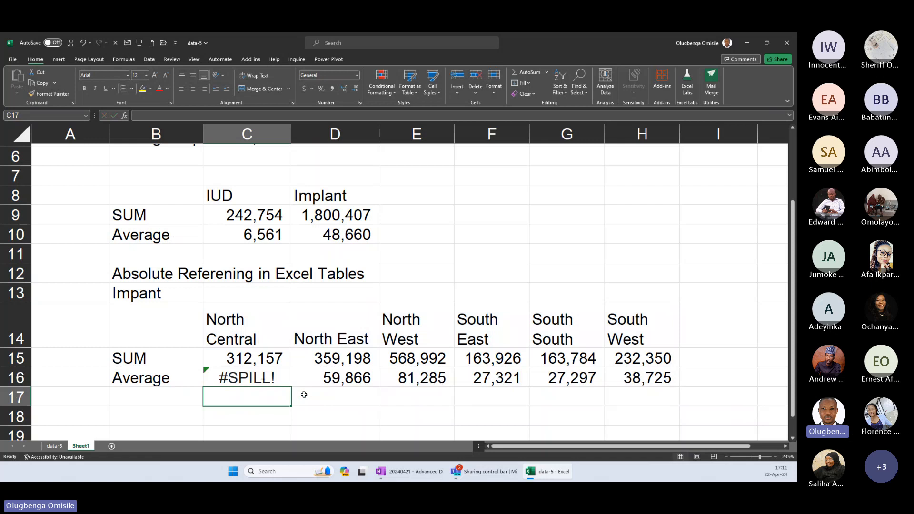
pyautogui.click(266, 377)
# Compare the plain Implants column reference in the D9 SUM formula with the locked Implants reference in the C15 SUMIFS formula.
pyautogui.doubleClick(339, 216)
pyautogui.moveTo(453, 215); pyautogui.dragTo(523, 215)
pyautogui.press('Escape')
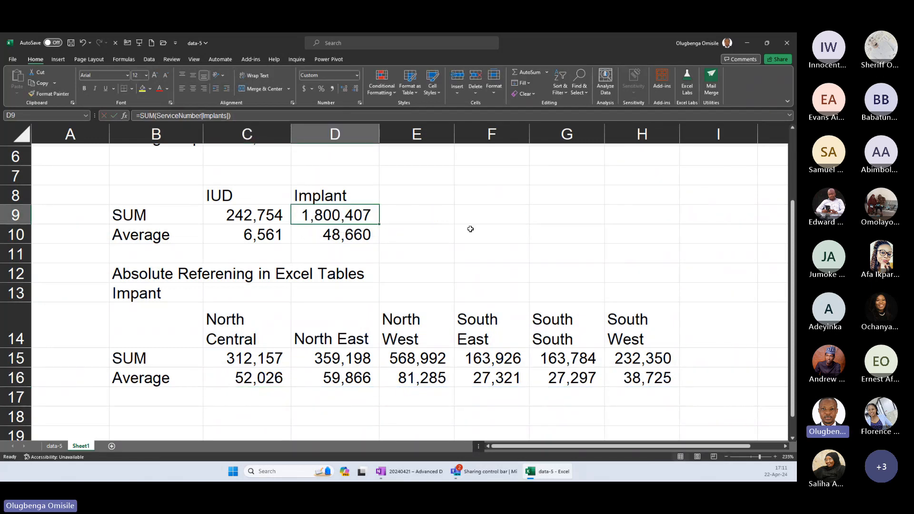
pyautogui.doubleClick(288, 357)
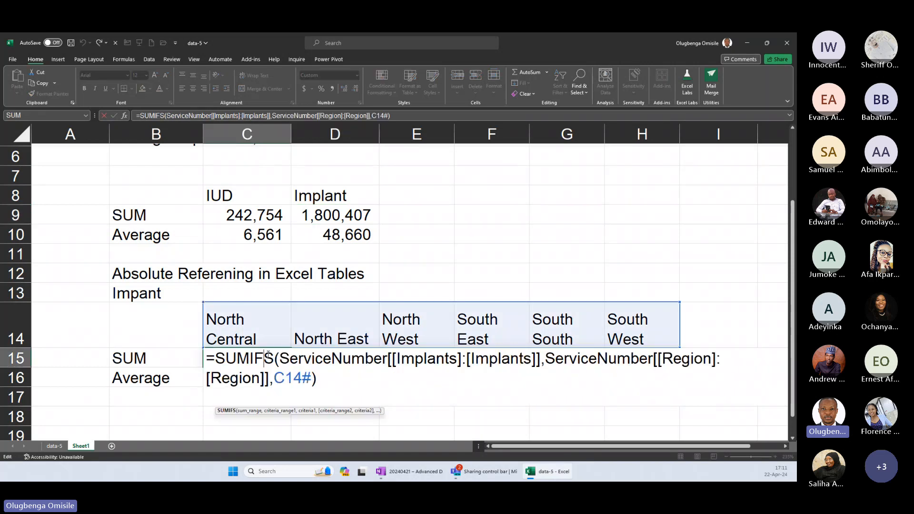
pyautogui.moveTo(280, 359); pyautogui.dragTo(540, 358)
pyautogui.press('Escape')
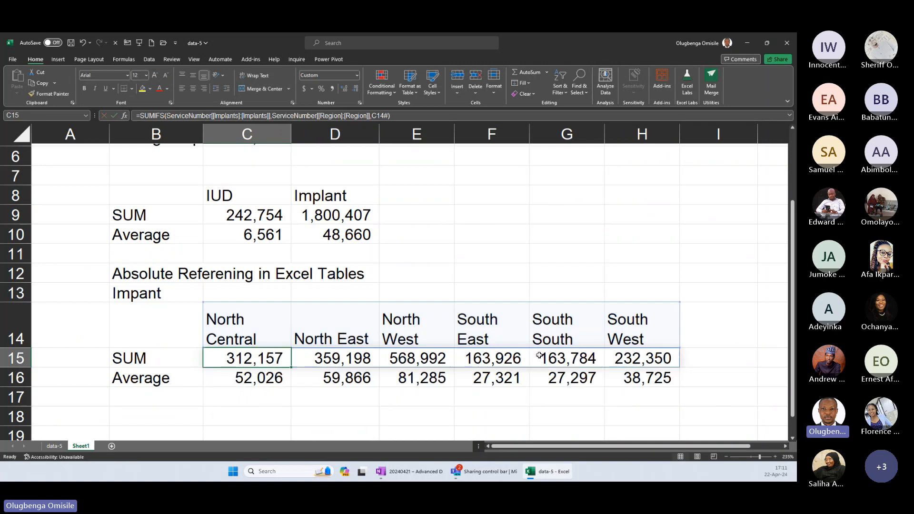
# Enter the formula =ServiceNumber[#All] in B19, below the regional summary.
pyautogui.scroll(-2, 526, 351)
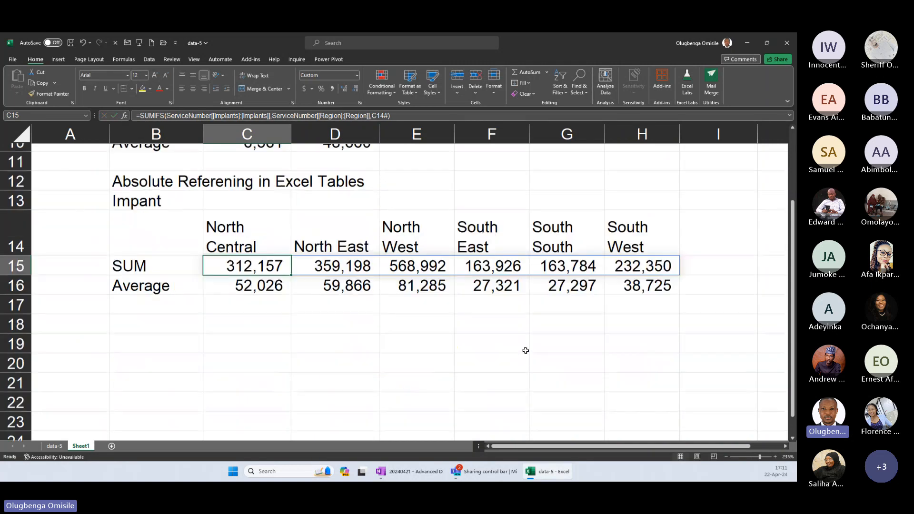
pyautogui.scroll(-3, 251, 265)
pyautogui.scroll(1, 251, 265)
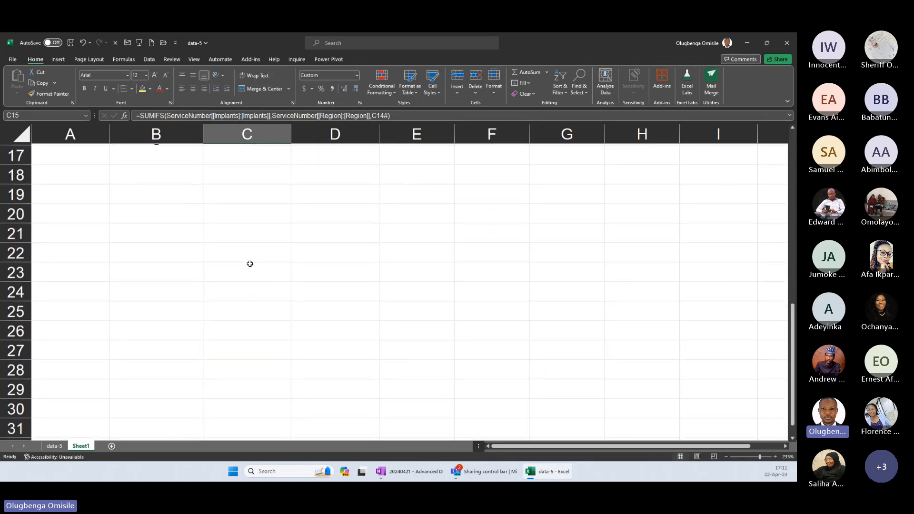
pyautogui.scroll(1, 250, 264)
pyautogui.click(160, 231)
pyautogui.write('=')
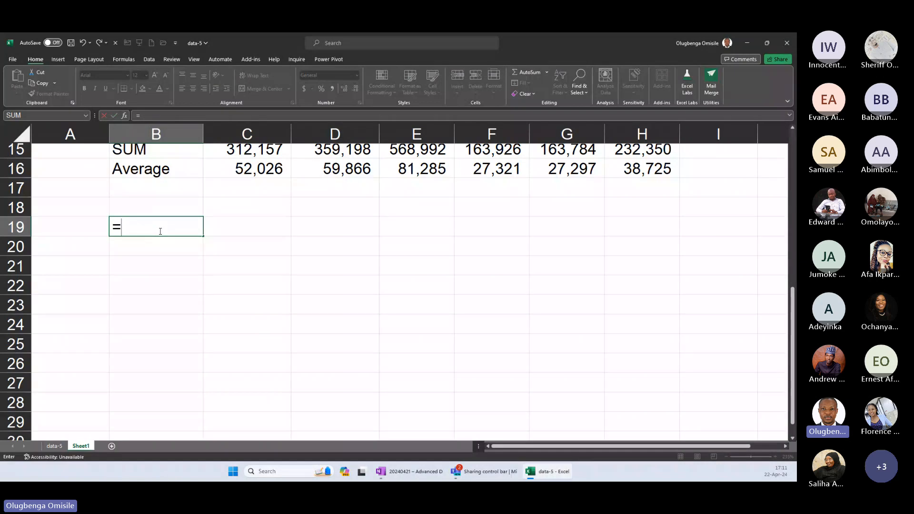
pyautogui.write('serv')
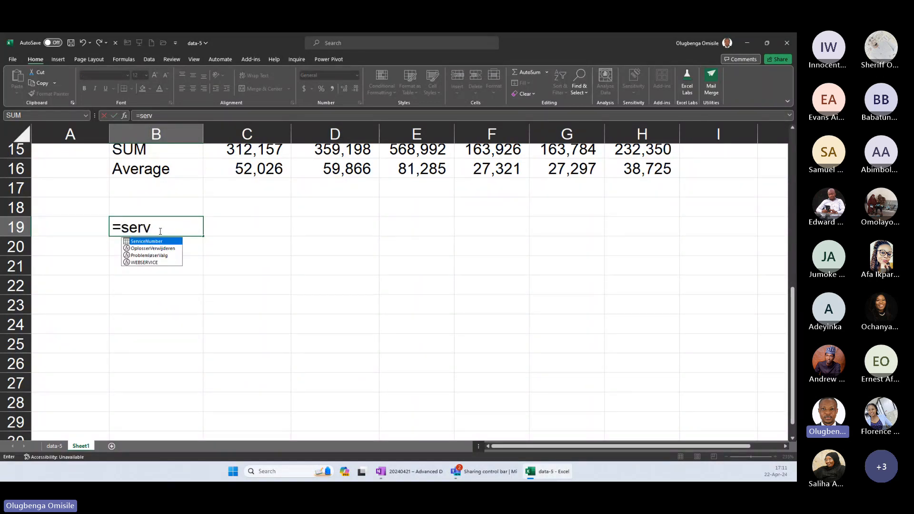
pyautogui.press('Tab')
pyautogui.write('[')
pyautogui.press('Down')
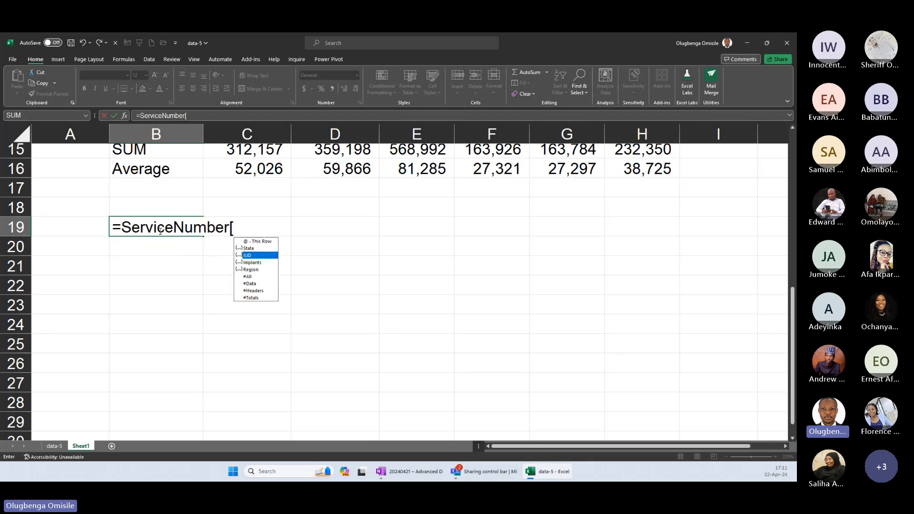
pyautogui.press('Down')
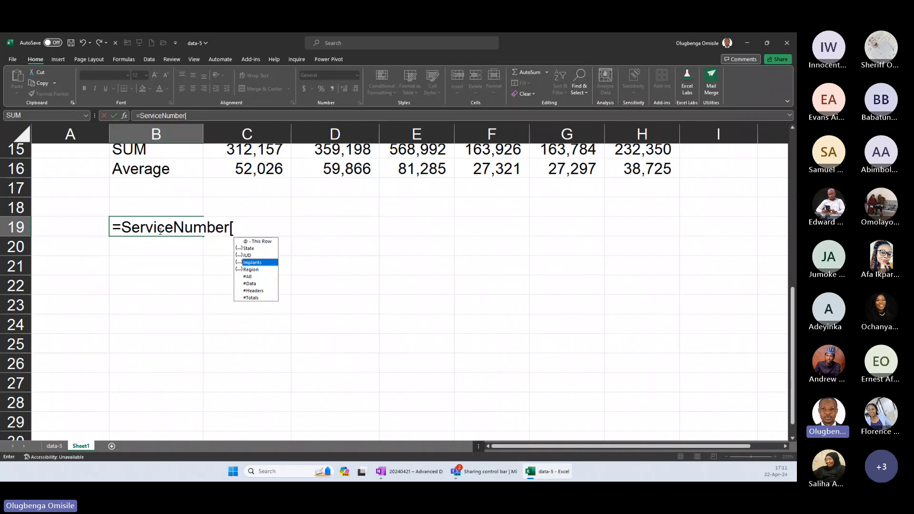
pyautogui.press('Down')
pyautogui.press('Down')
pyautogui.press('Tab')
pyautogui.write(']')
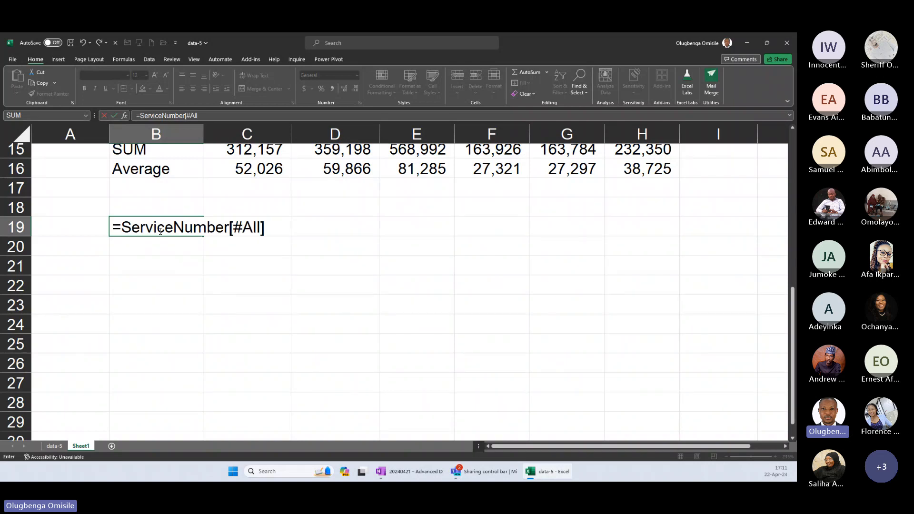
pyautogui.press('Return')
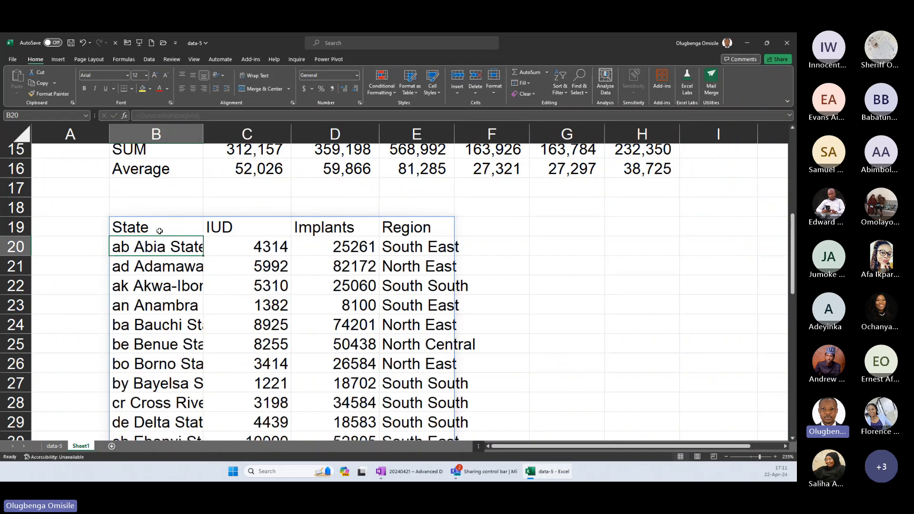
# Change the B19 formula to =ServiceNumber[#Data] and look over the spilled table rows.
pyautogui.click(160, 231)
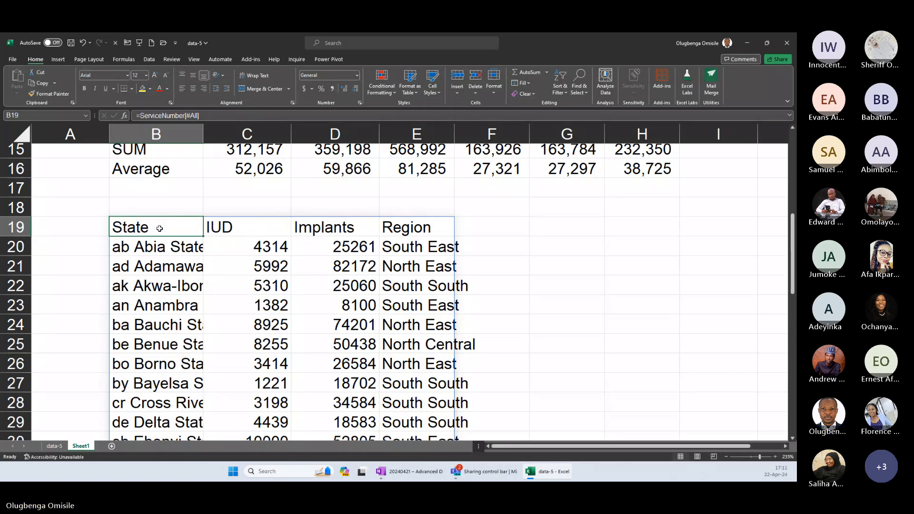
pyautogui.doubleClick(158, 228)
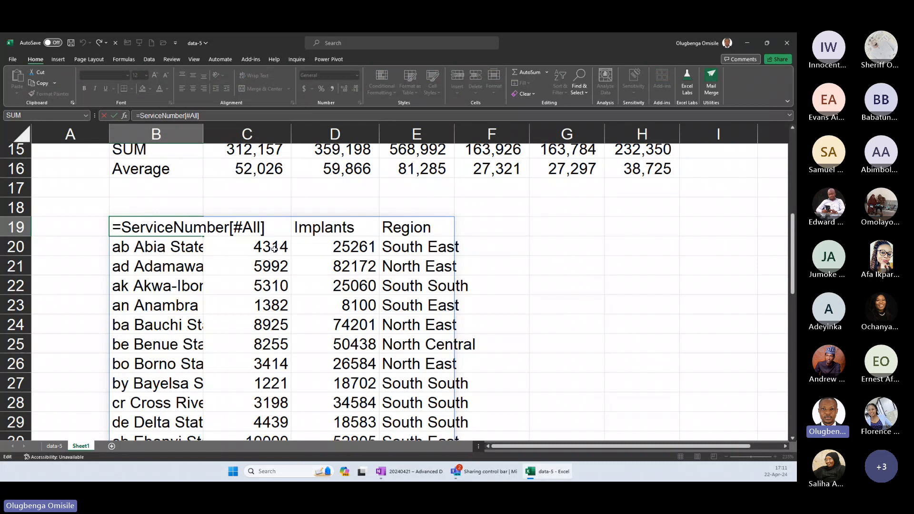
pyautogui.press('BackSpace')
pyautogui.press('BackSpace')
pyautogui.press('BackSpace')
pyautogui.write('Data')
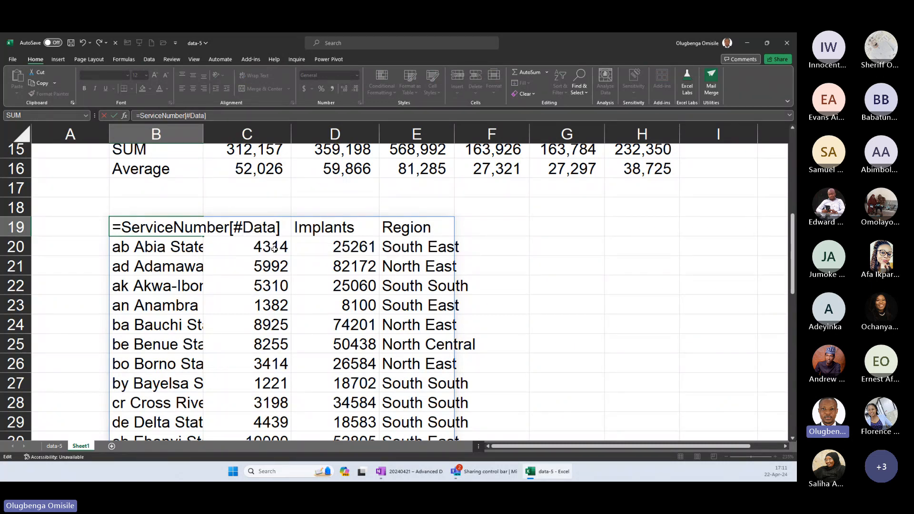
pyautogui.press('Return')
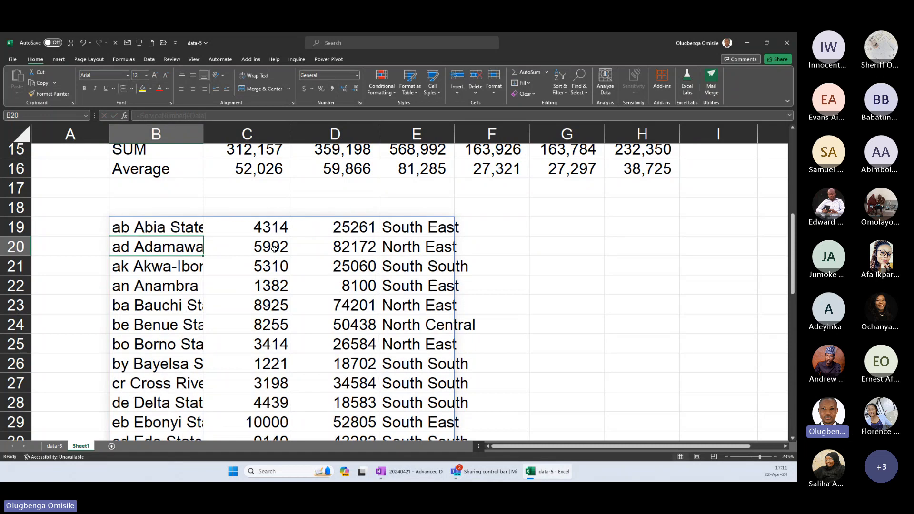
pyautogui.moveTo(175, 227); pyautogui.dragTo(414, 324)
# Change the B19 formula to =ServiceNumber[#Headers].
pyautogui.doubleClick(174, 228)
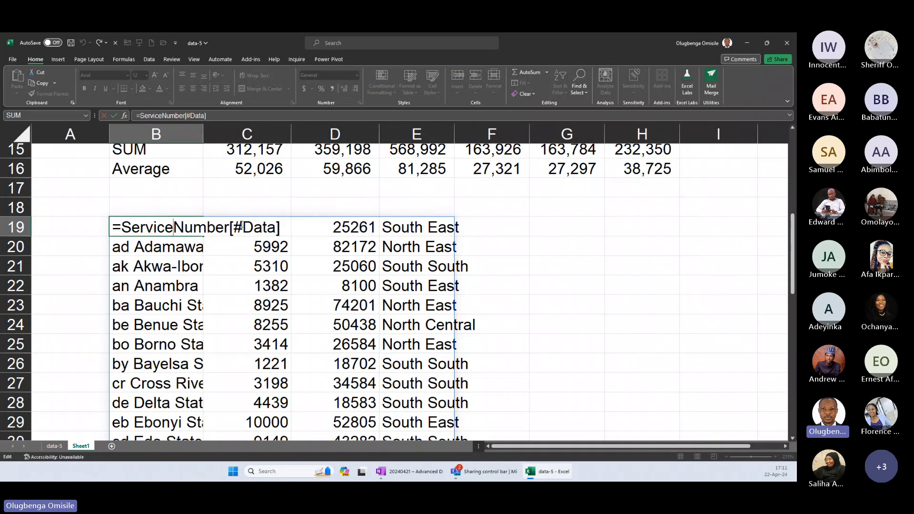
pyautogui.doubleClick(275, 226)
pyautogui.press('BackSpace')
pyautogui.press('Down')
pyautogui.press('Down')
pyautogui.press('Tab')
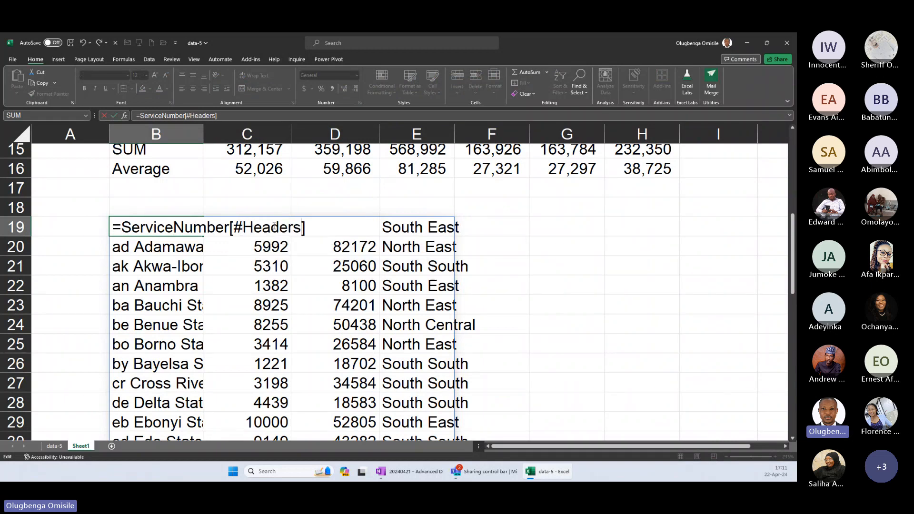
pyautogui.press('Return')
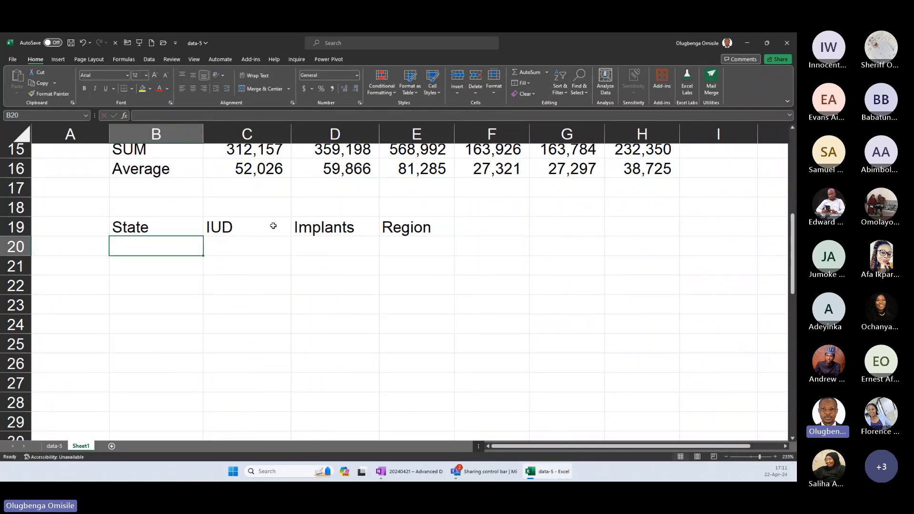
# Change the B19 formula to =ServiceNumber[#Totals].
pyautogui.press('Up')
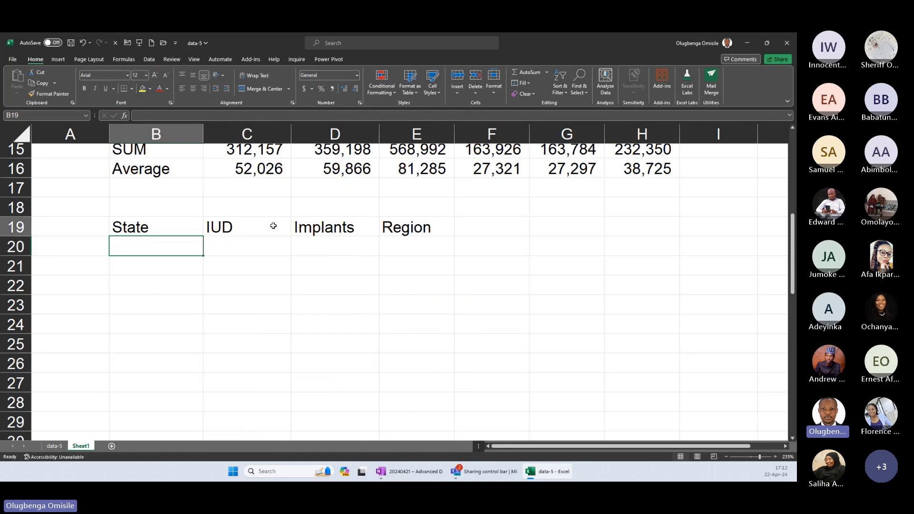
pyautogui.press('F2')
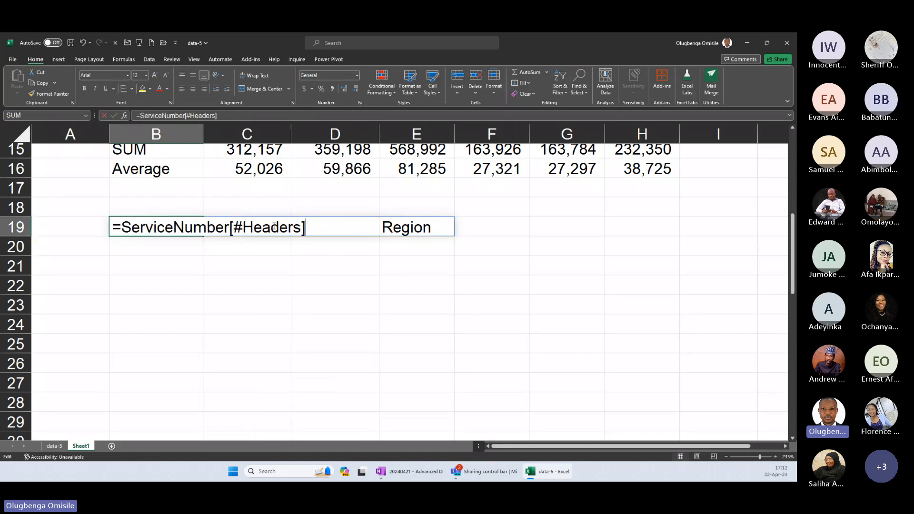
pyautogui.press('Left')
pyautogui.press('BackSpace')
pyautogui.press('BackSpace')
pyautogui.press('BackSpace')
pyautogui.press('BackSpace')
pyautogui.press('BackSpace')
pyautogui.press('BackSpace')
pyautogui.press('BackSpace')
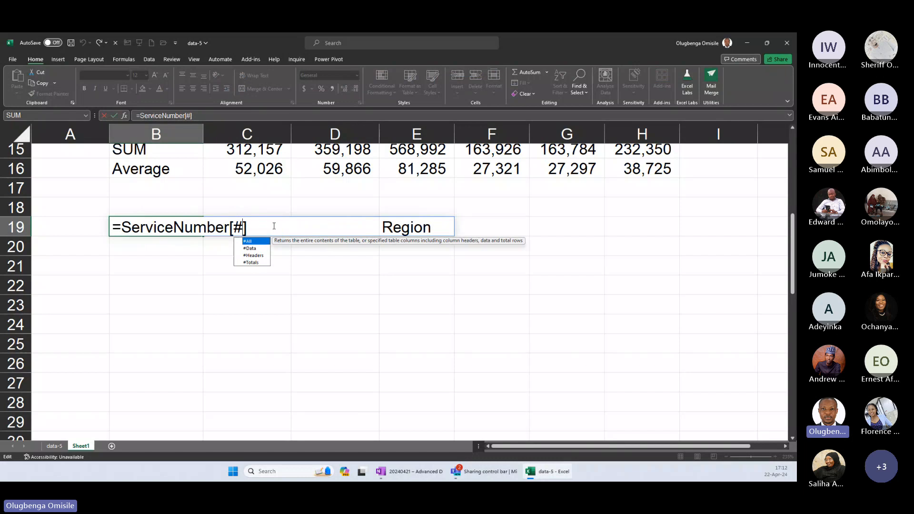
pyautogui.press('Down')
pyautogui.press('Down')
pyautogui.press('Down')
pyautogui.press('Tab')
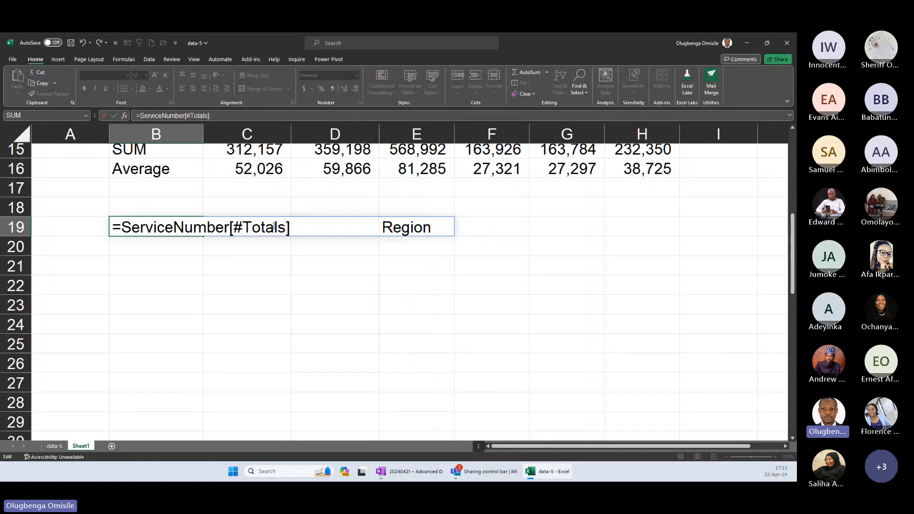
pyautogui.press('Return')
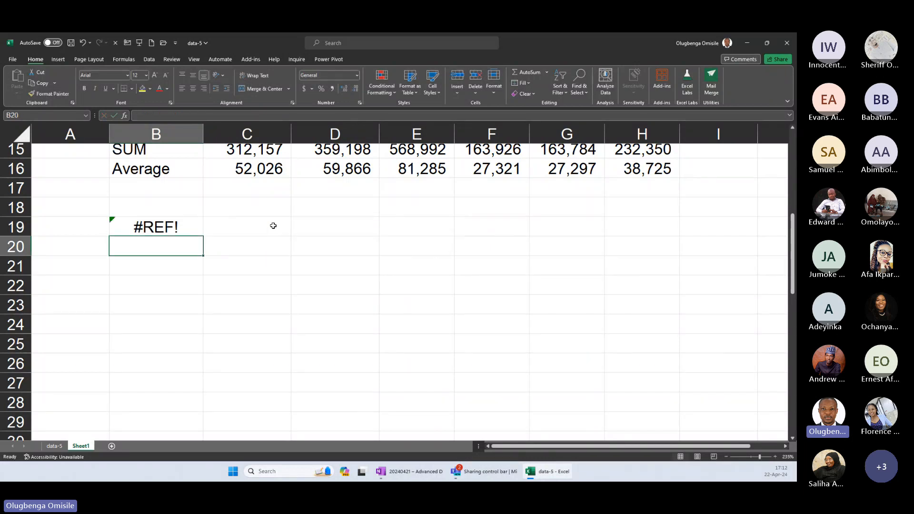
# Add a total row to the ServiceNumber table on the data-5 sheet.
pyautogui.click(62, 444)
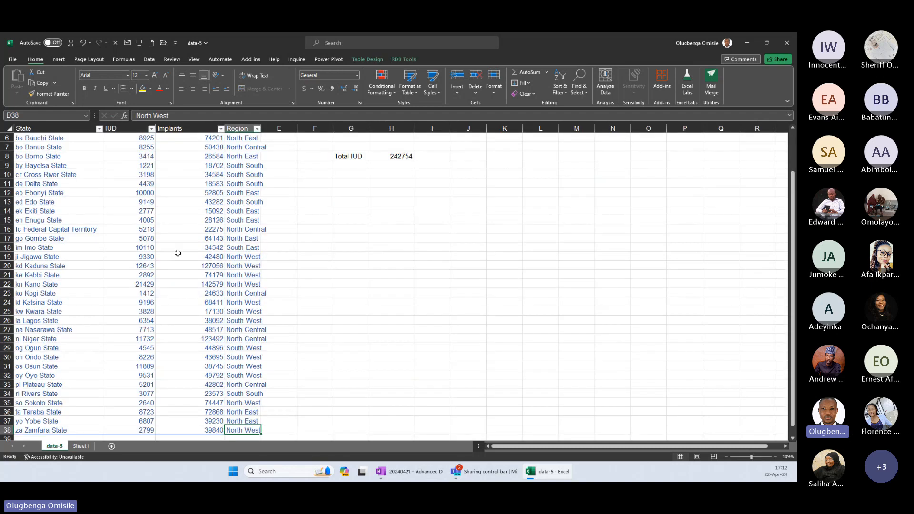
pyautogui.click(177, 253)
pyautogui.click(164, 175)
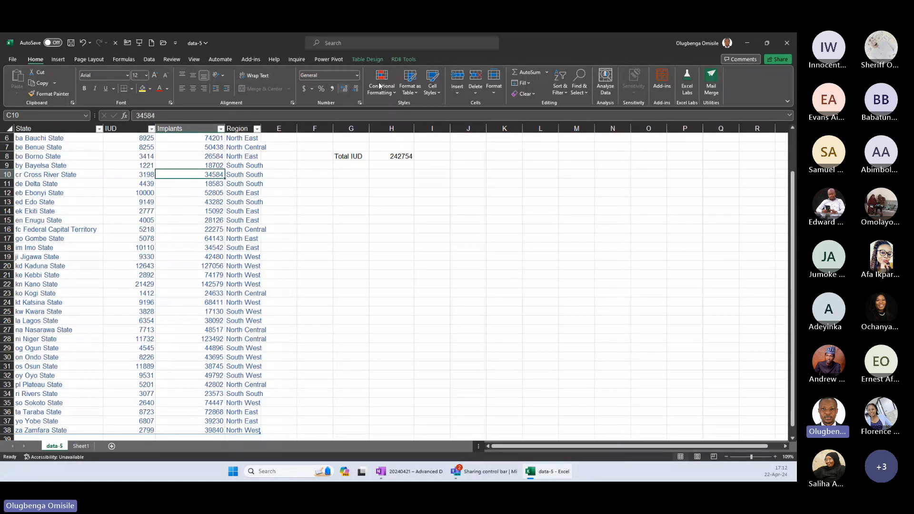
pyautogui.click(368, 59)
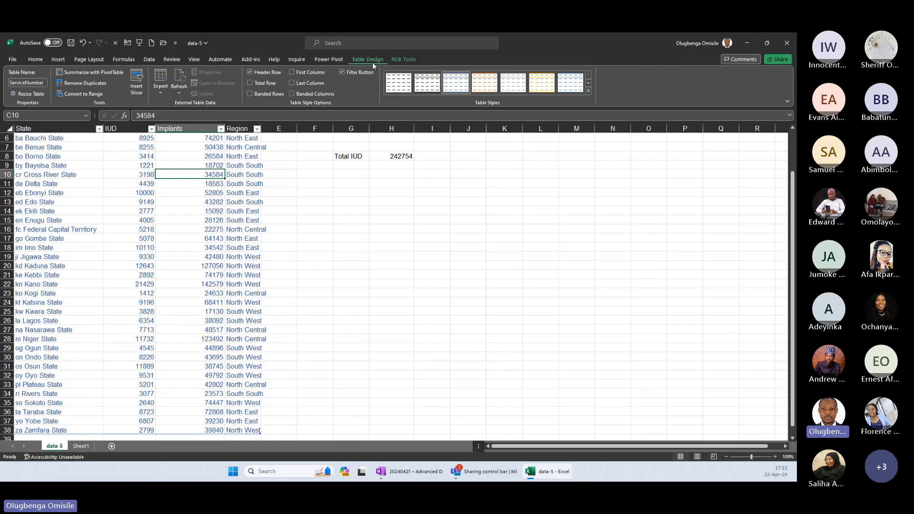
pyautogui.click(250, 83)
# Set the total row to Sum for IUD and Average for Implants, and check the totals reference in B19 on Sheet1.
pyautogui.scroll(-6, 190, 286)
pyautogui.click(143, 284)
pyautogui.click(159, 284)
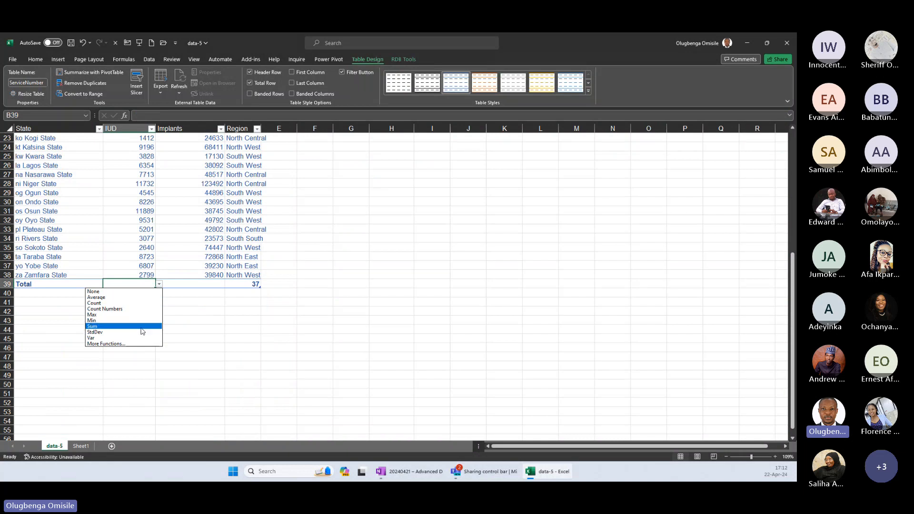
pyautogui.click(139, 326)
pyautogui.click(220, 282)
pyautogui.click(229, 284)
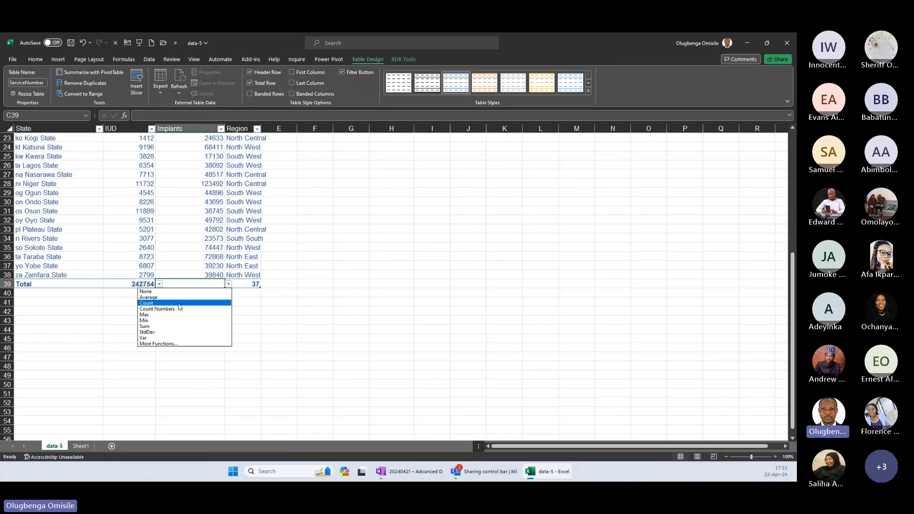
pyautogui.click(181, 297)
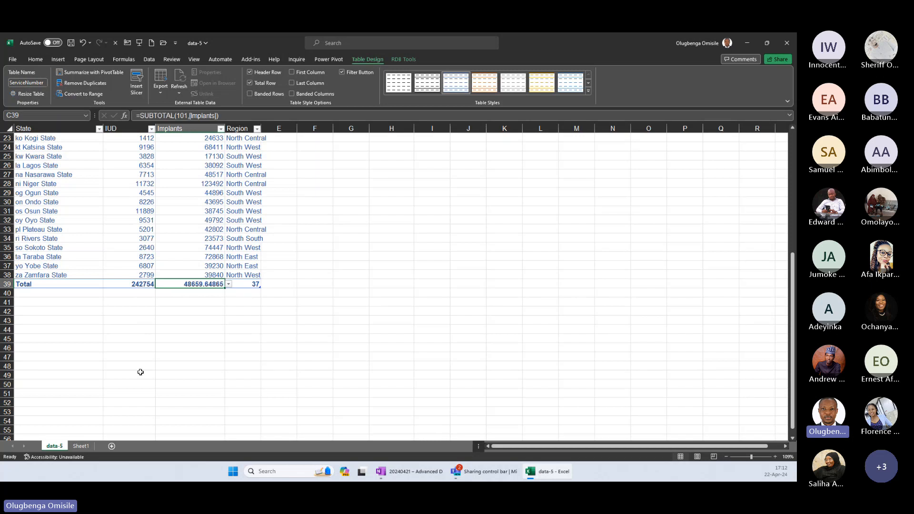
pyautogui.hotkey('ctrl', 'pagedown')
pyautogui.click(175, 229)
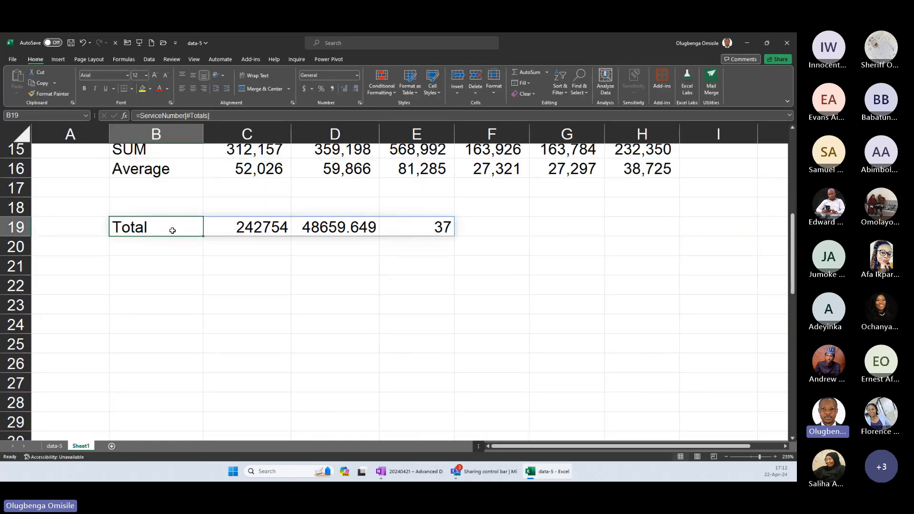
# Remove the total row from the ServiceNumber table on data-5 and delete the B19 formula on Sheet1.
pyautogui.click(51, 447)
pyautogui.click(373, 61)
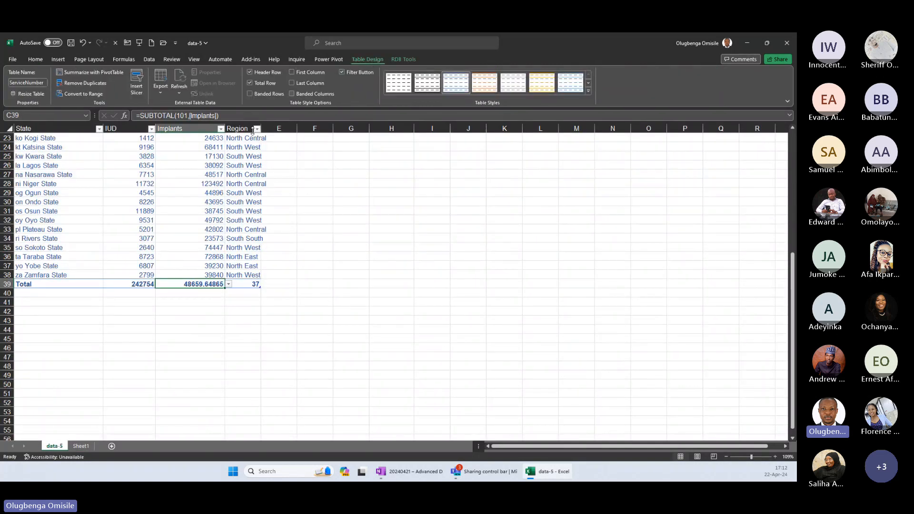
pyautogui.click(113, 191)
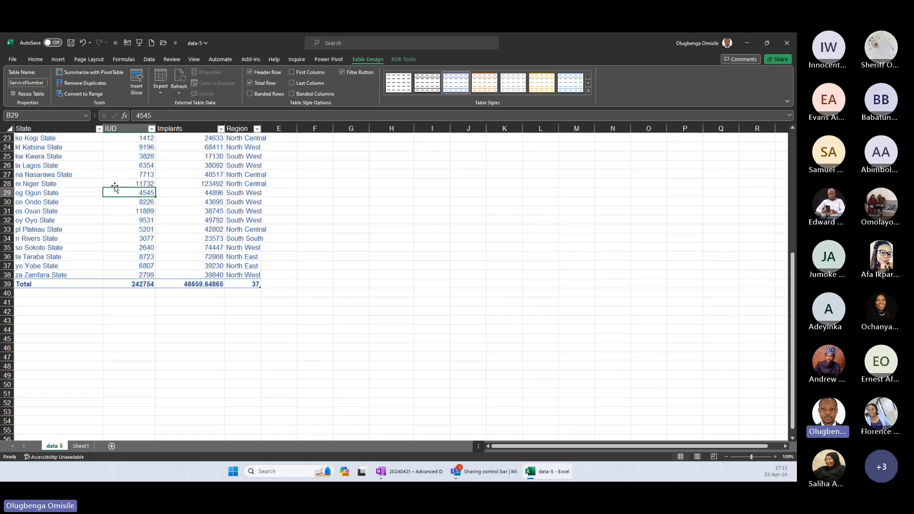
pyautogui.click(5, 284)
pyautogui.click(142, 193)
pyautogui.click(260, 82)
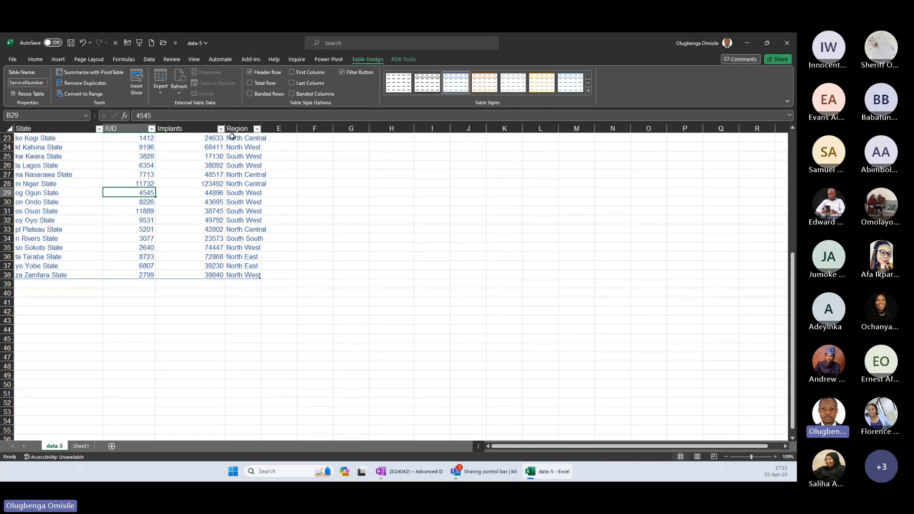
pyautogui.click(81, 446)
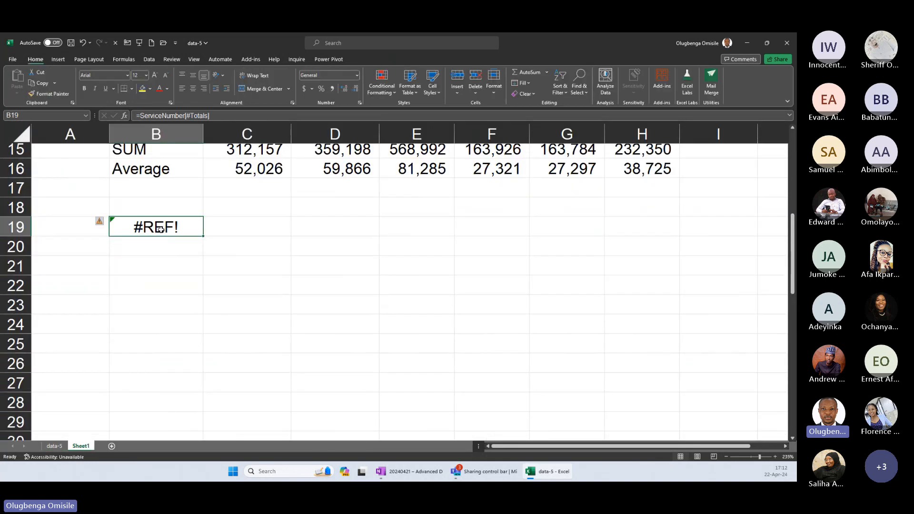
pyautogui.press('Delete')
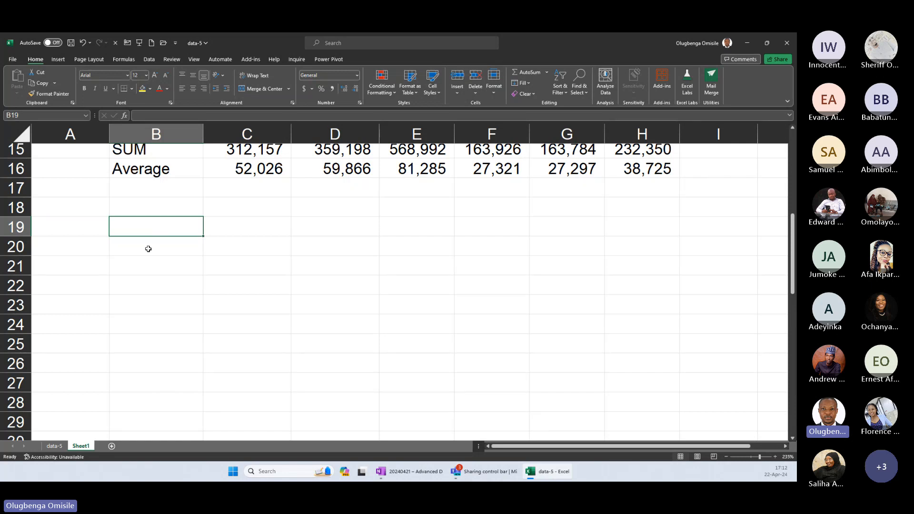
# Add a new worksheet after Sheet1 and name it Bubble Chart and Maps.
pyautogui.click(111, 445)
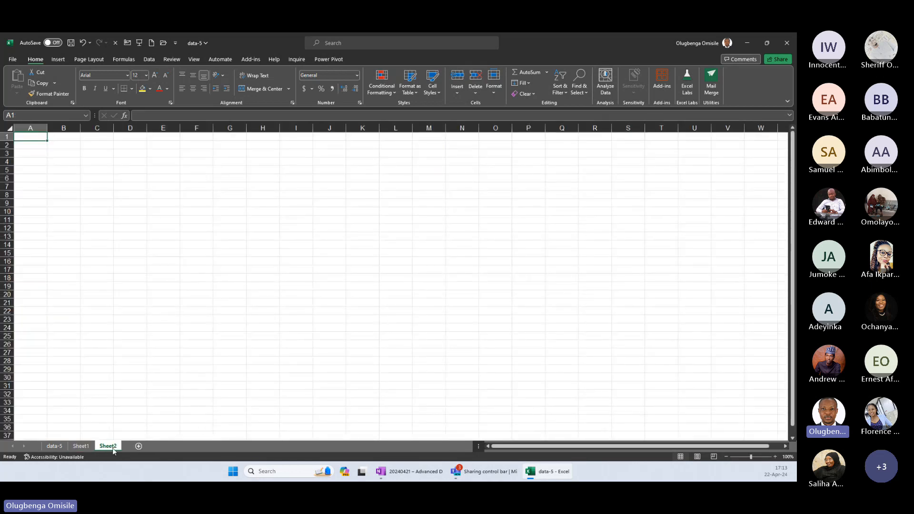
pyautogui.doubleClick(113, 446)
pyautogui.write('Bub')
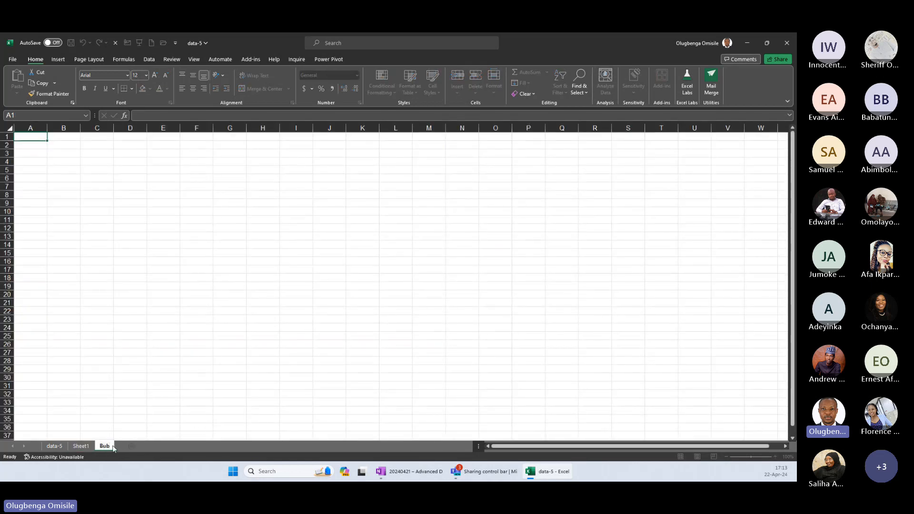
pyautogui.write('ble')
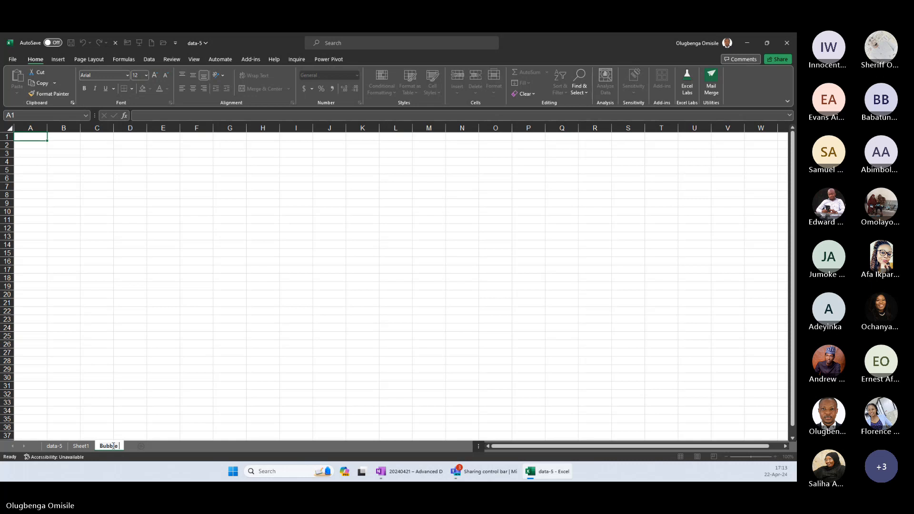
pyautogui.write(' Chart and ')
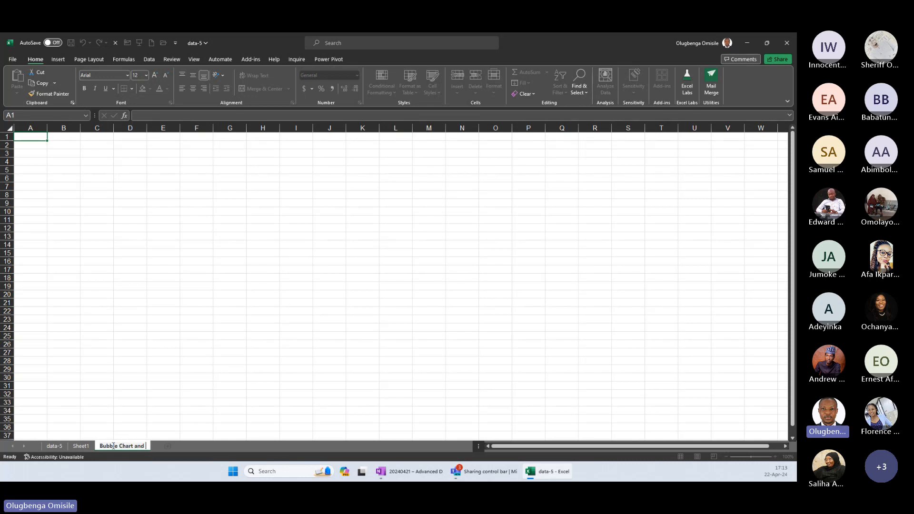
pyautogui.write('Maps')
pyautogui.press('Return')
pyautogui.click(217, 178)
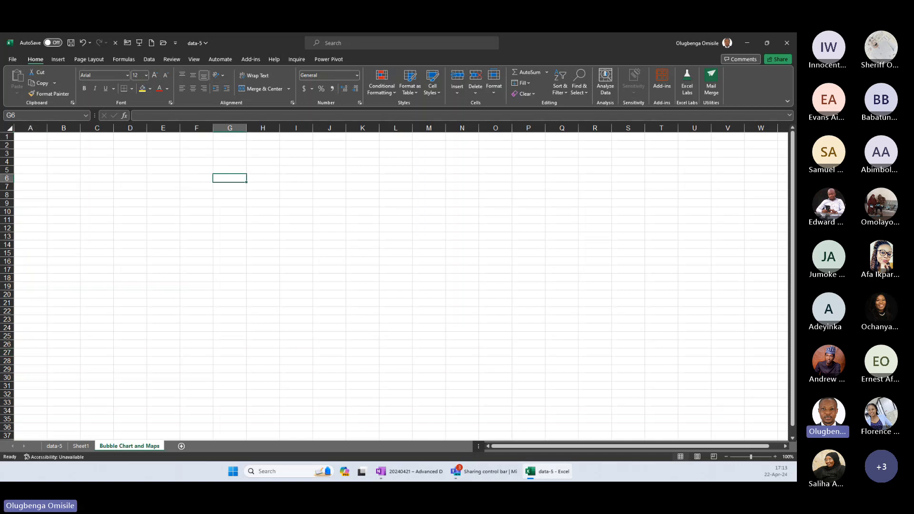
# Close the Book1 start window, then bring up the Book2 start window and move it off this display.
pyautogui.hotkey('alt', 'Tab')
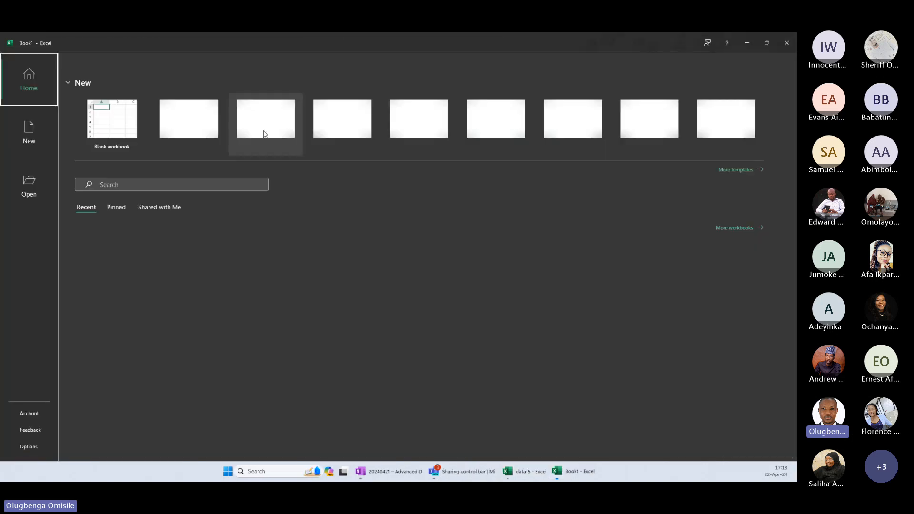
pyautogui.hotkey('alt', 'F4')
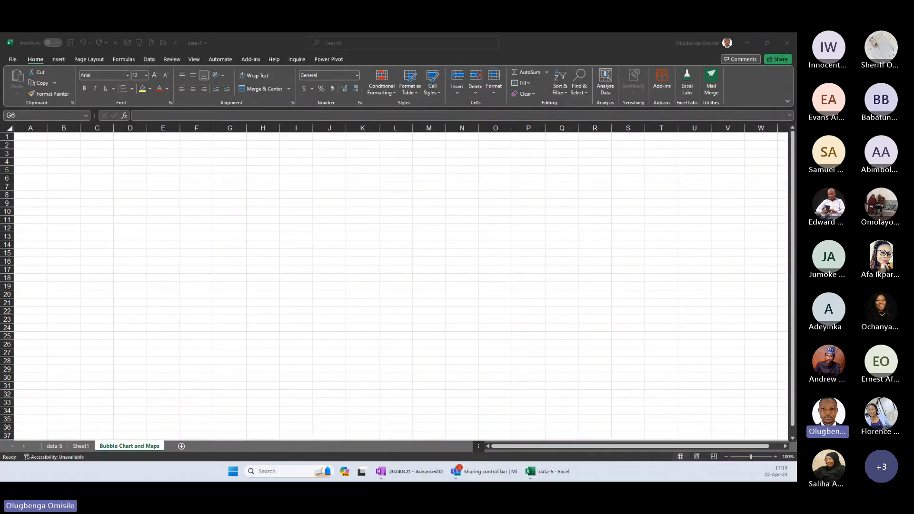
pyautogui.hotkey('alt', 'Tab')
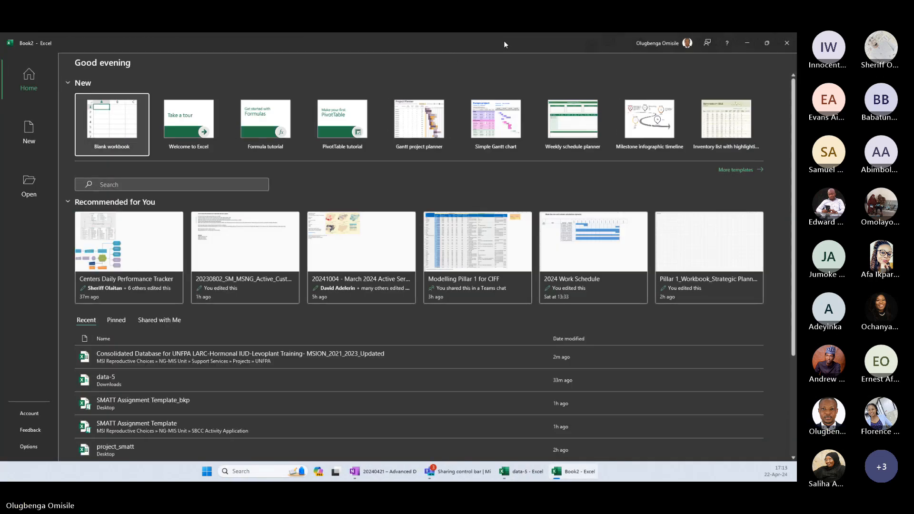
pyautogui.moveTo(505, 44); pyautogui.dragTo(1, 111)
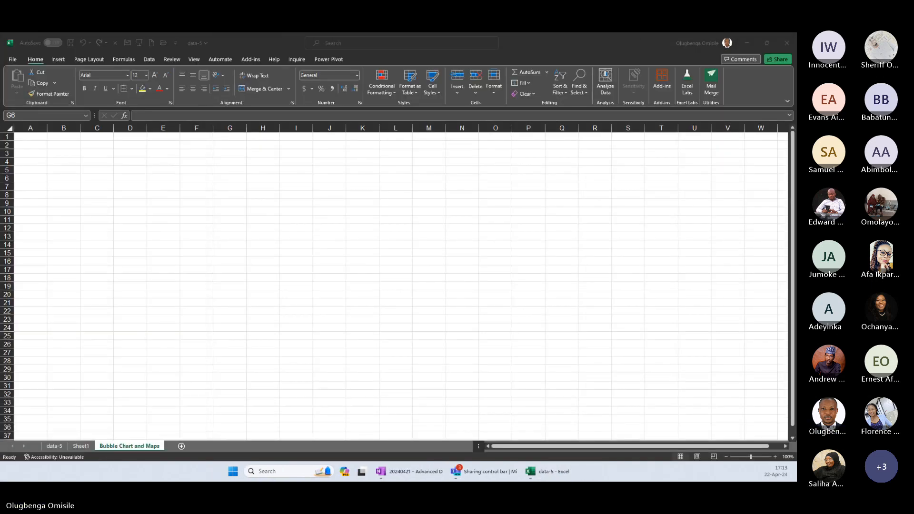
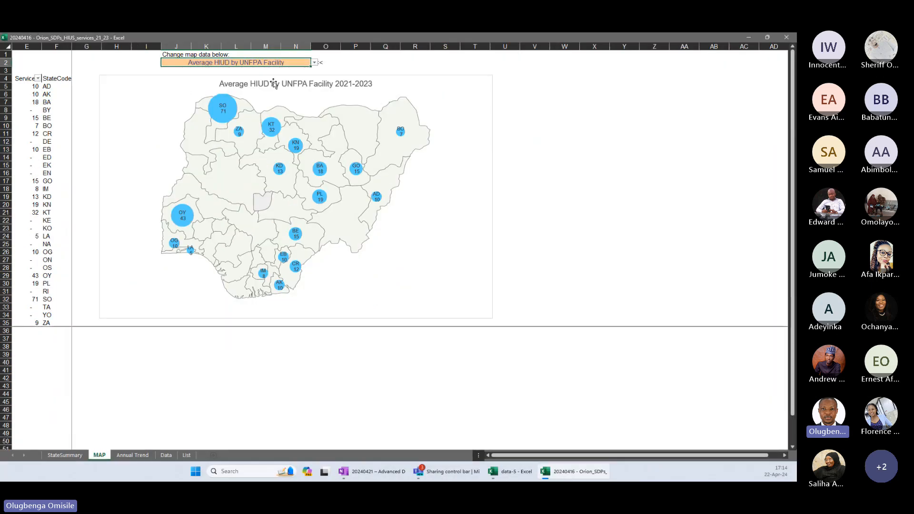
# Switch the MAP sheet's map data to % Facilities that are UNFPA and to Average HIUD per Facility, then minimize that workbook.
pyautogui.click(80, 57)
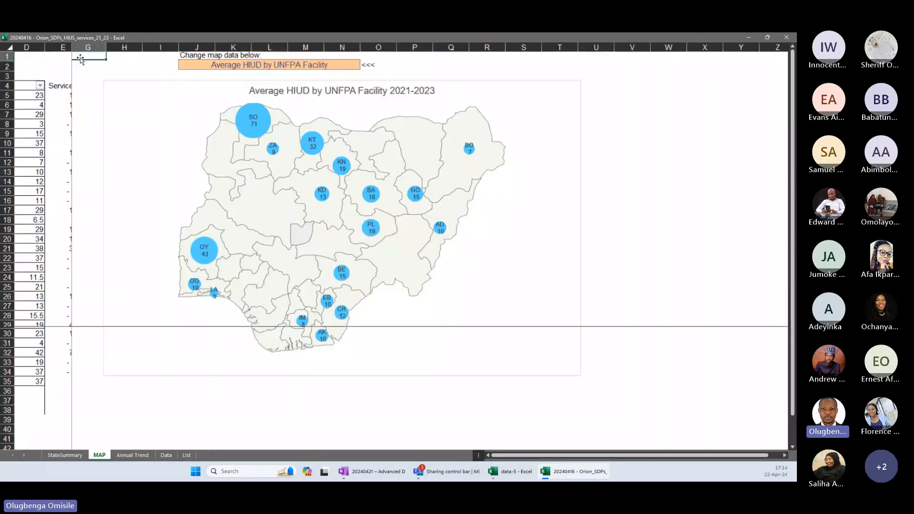
pyautogui.scroll(2, 121, 92)
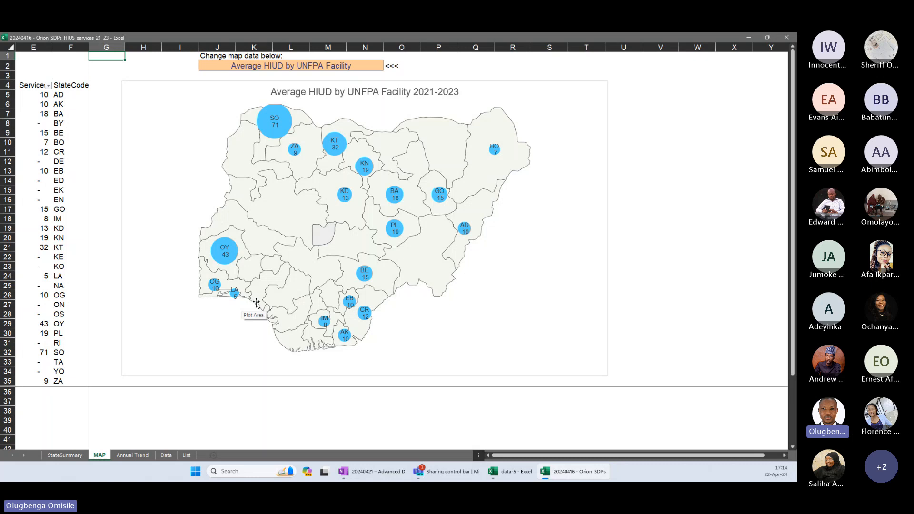
pyautogui.click(373, 65)
pyautogui.click(386, 67)
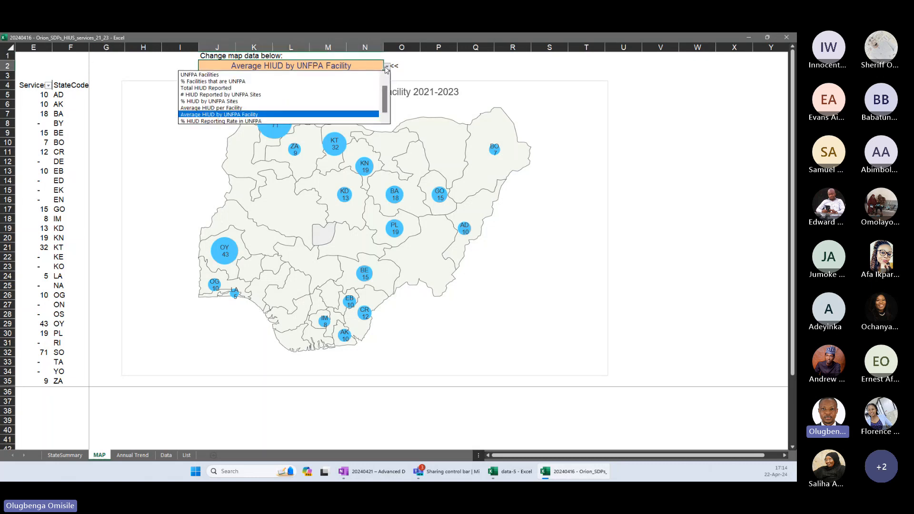
pyautogui.scroll(1, 387, 76)
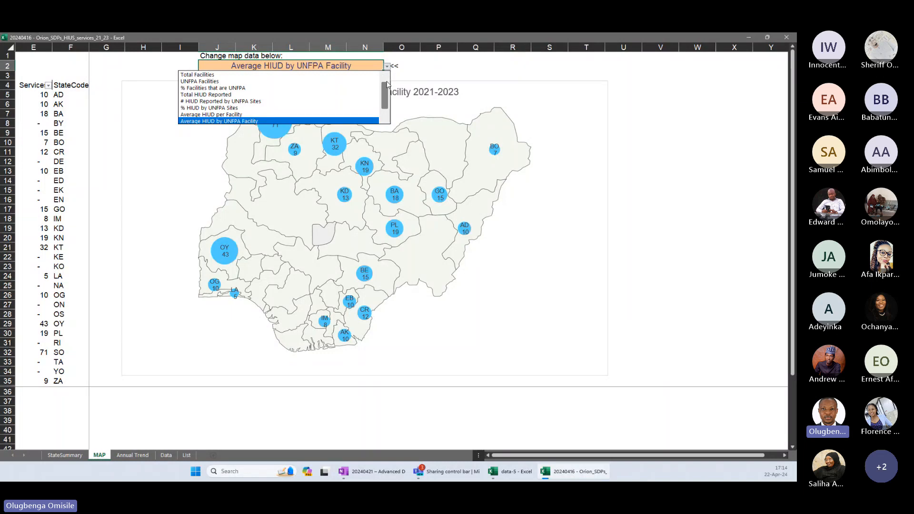
pyautogui.click(213, 88)
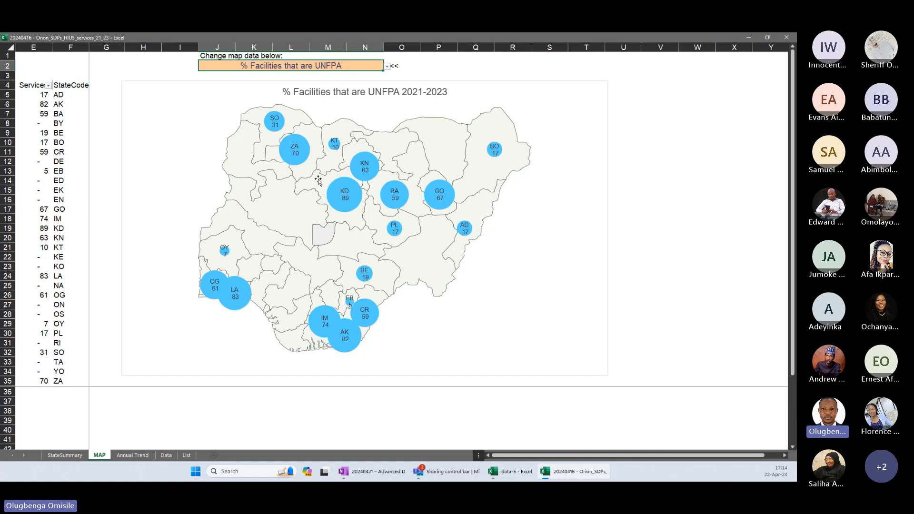
pyautogui.click(386, 67)
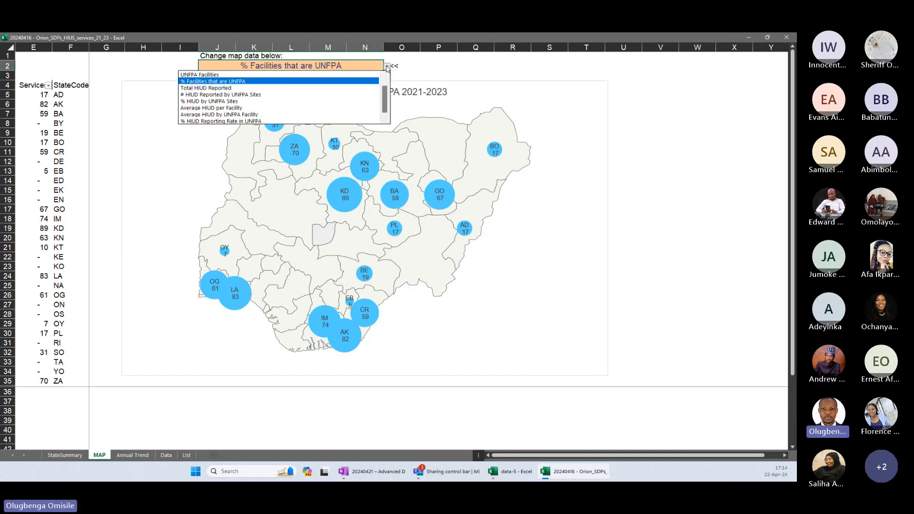
pyautogui.click(330, 108)
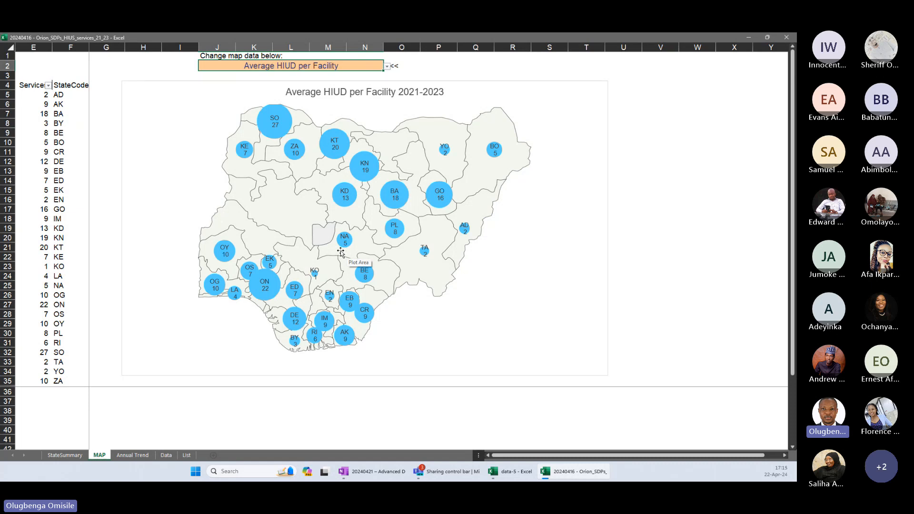
pyautogui.click(748, 37)
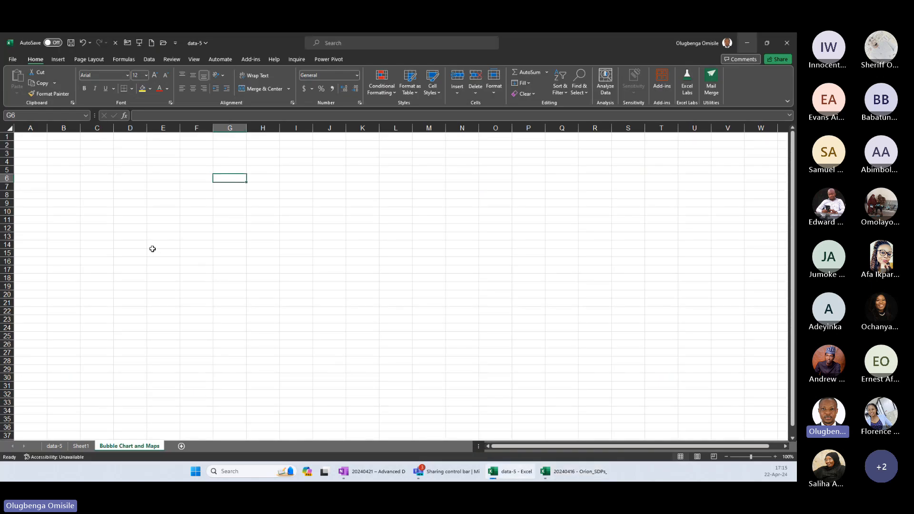
# Switch to the Firefox window with paintmaps.com and bring it onto this display.
pyautogui.moveTo(262, 202)
pyautogui.mouseDown()
pyautogui.moveTo(431, 218)
pyautogui.moveTo(460, 376)
pyautogui.mouseUp()
pyautogui.hotkey('alt', 'Tab')
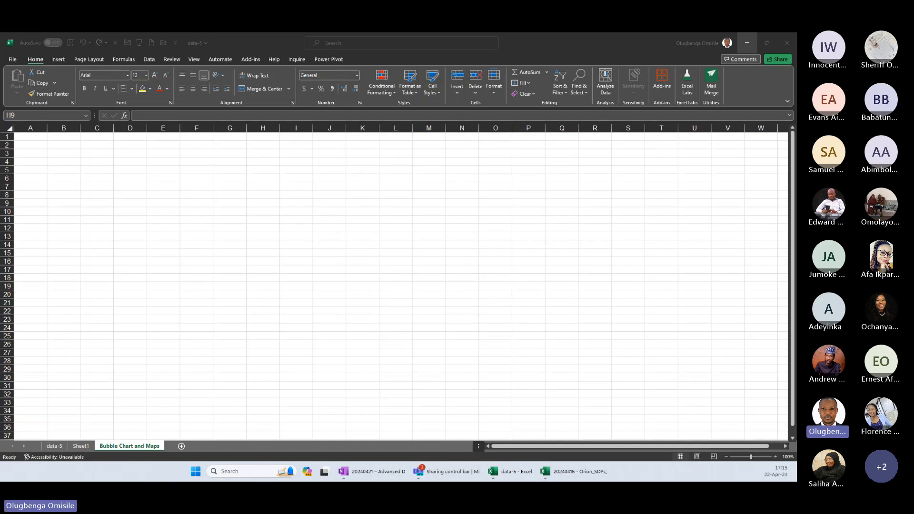
pyautogui.moveTo(0, 48)
pyautogui.mouseDown()
pyautogui.moveTo(288, 88)
pyautogui.moveTo(247, 33)
pyautogui.mouseUp()
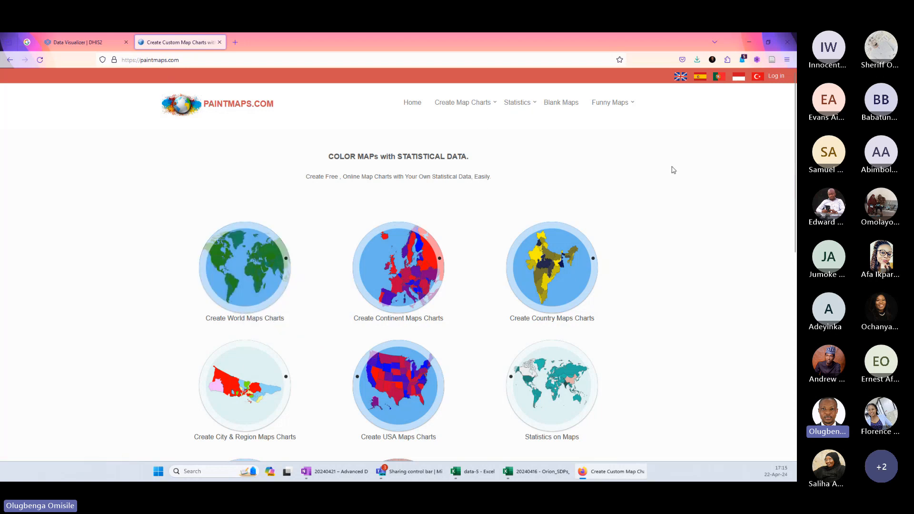
# Open the Nigeria Map Chart from the country map charts list and view its sample data and legend settings.
pyautogui.moveTo(505, 112)
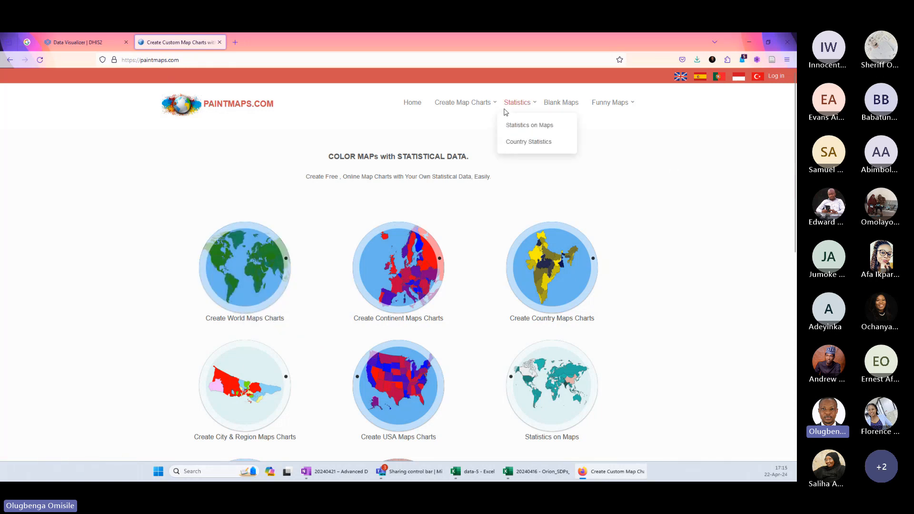
pyautogui.moveTo(471, 102)
pyautogui.click(464, 158)
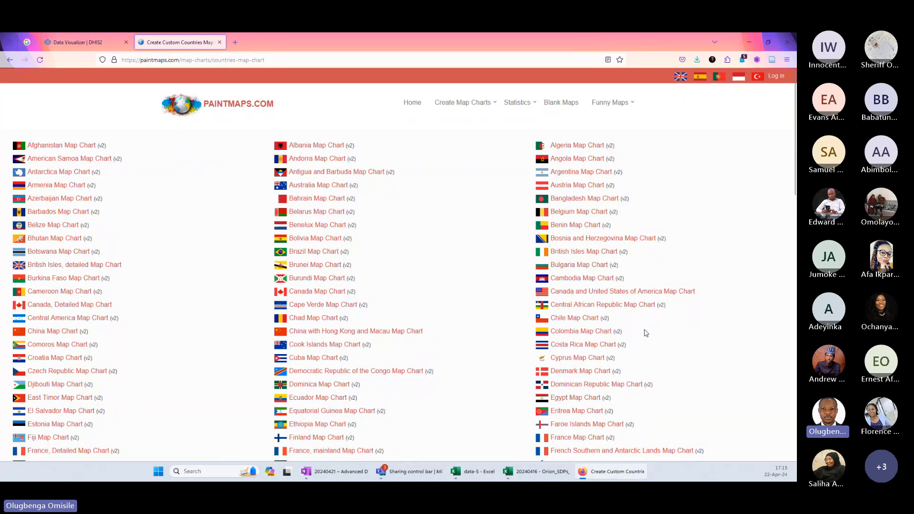
pyautogui.moveTo(795, 185); pyautogui.dragTo(792, 312)
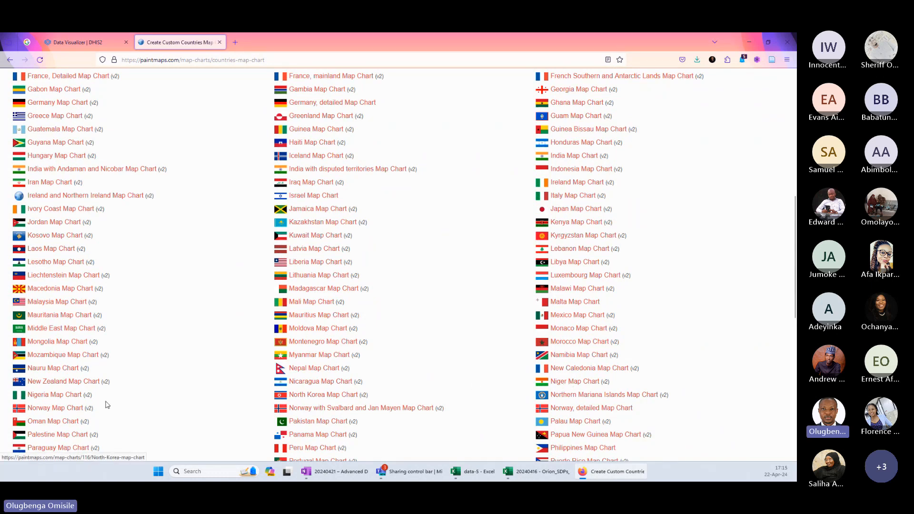
pyautogui.click(55, 395)
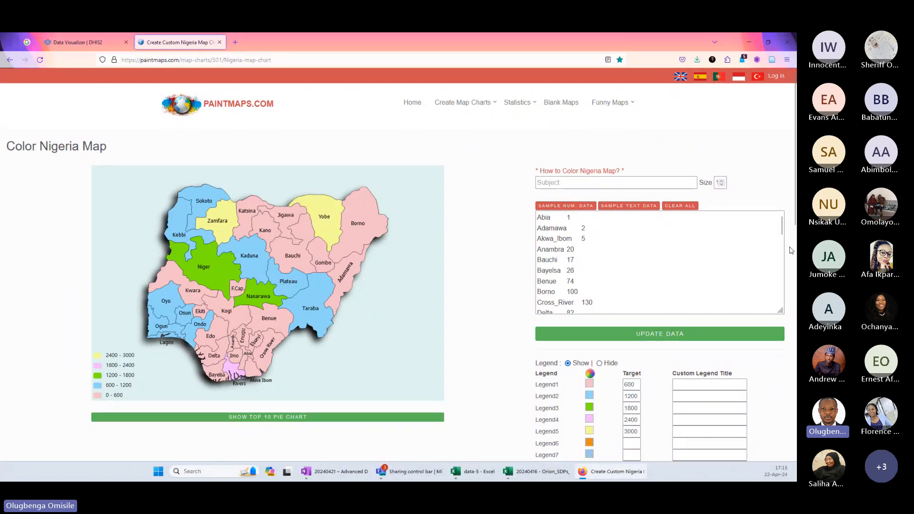
pyautogui.scroll(-1, 795, 231)
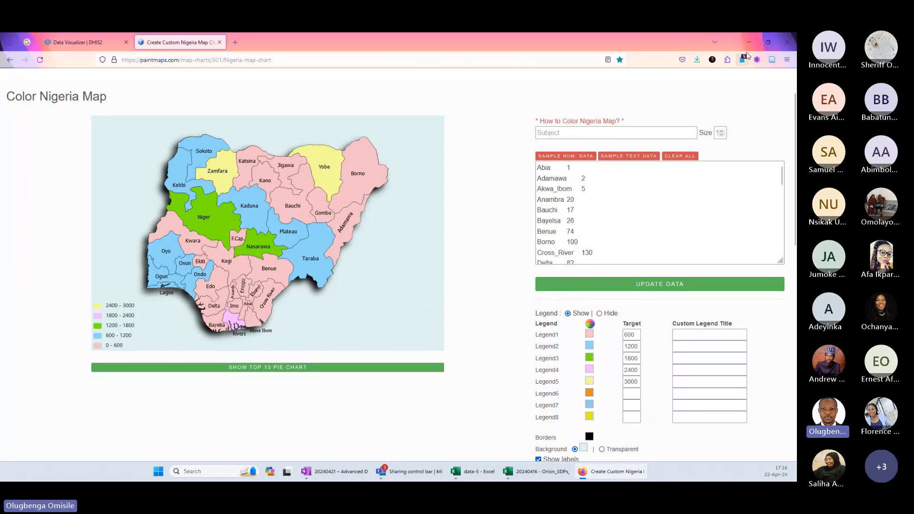
# Return to data-5 in Excel and sort the state table by Region in ascending order.
pyautogui.click(472, 471)
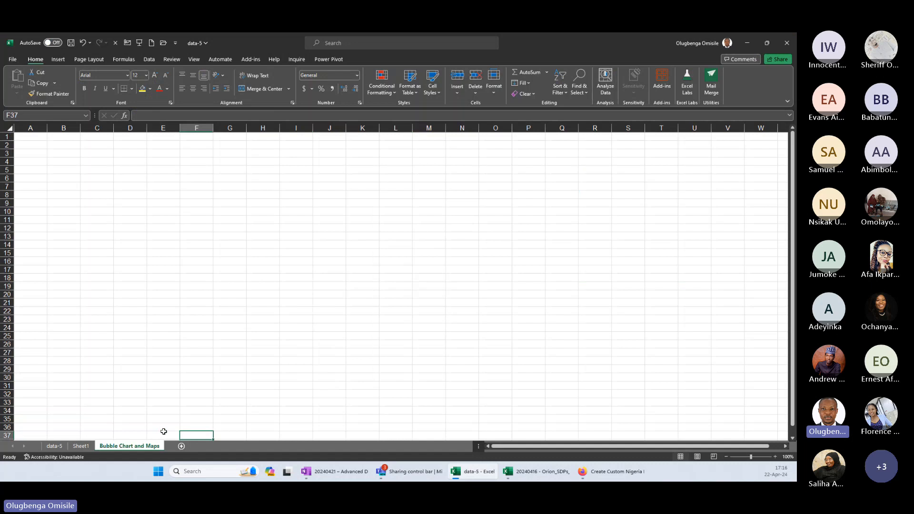
pyautogui.click(55, 446)
pyautogui.click(245, 185)
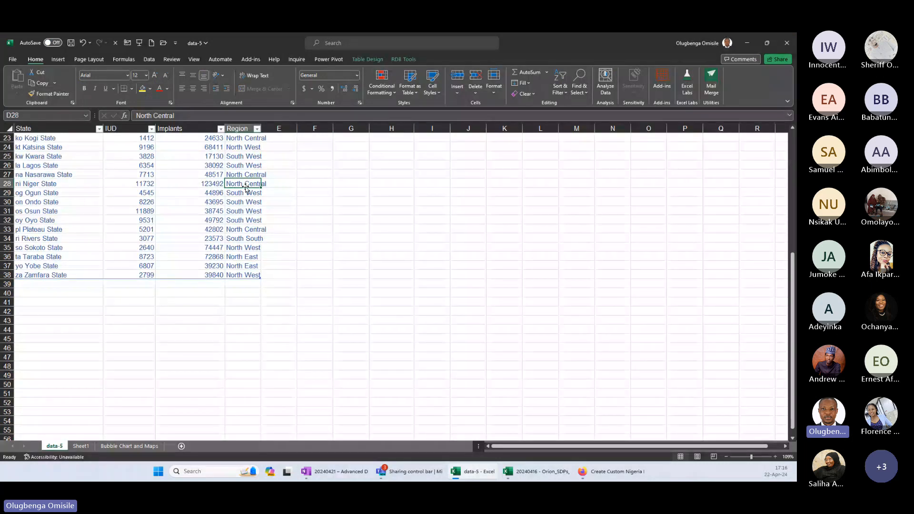
pyautogui.scroll(7, 246, 188)
pyautogui.rightClick(244, 174)
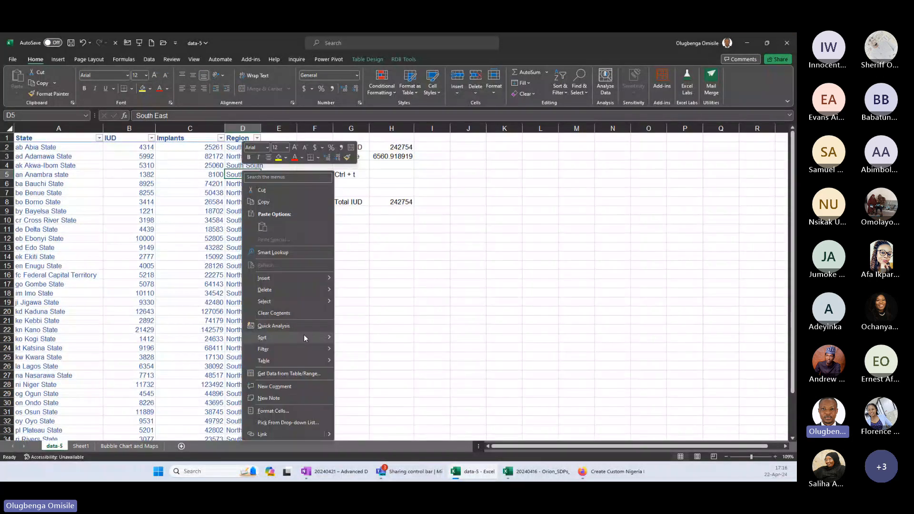
pyautogui.click(366, 337)
pyautogui.moveTo(261, 127); pyautogui.dragTo(259, 200)
pyautogui.click(249, 159)
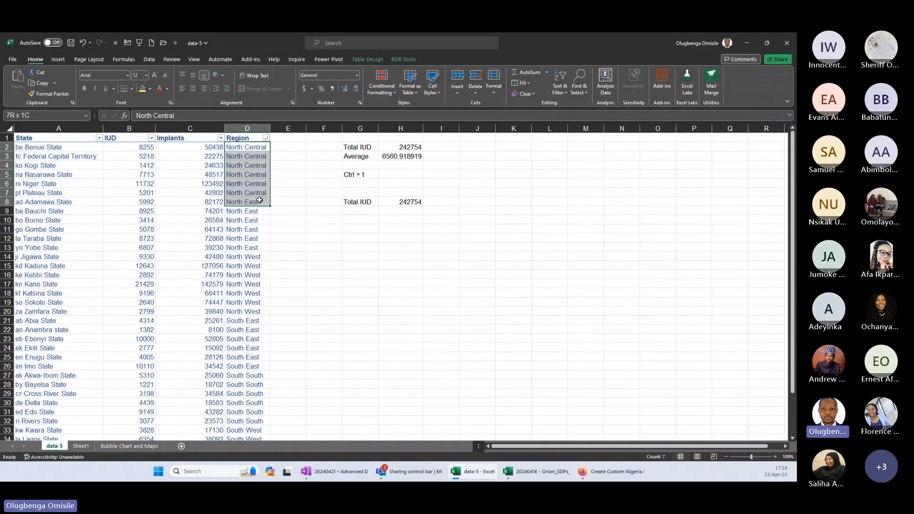
pyautogui.click(285, 139)
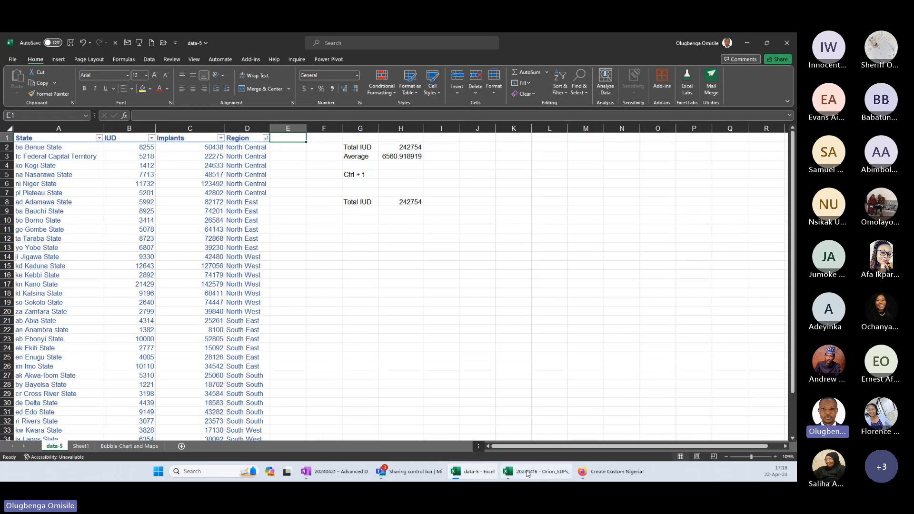
# Copy the Nigeria sample data from the paintmaps page, paste it into data-5 starting at K2, and fit column K's width.
pyautogui.moveTo(542, 471)
pyautogui.click(593, 391)
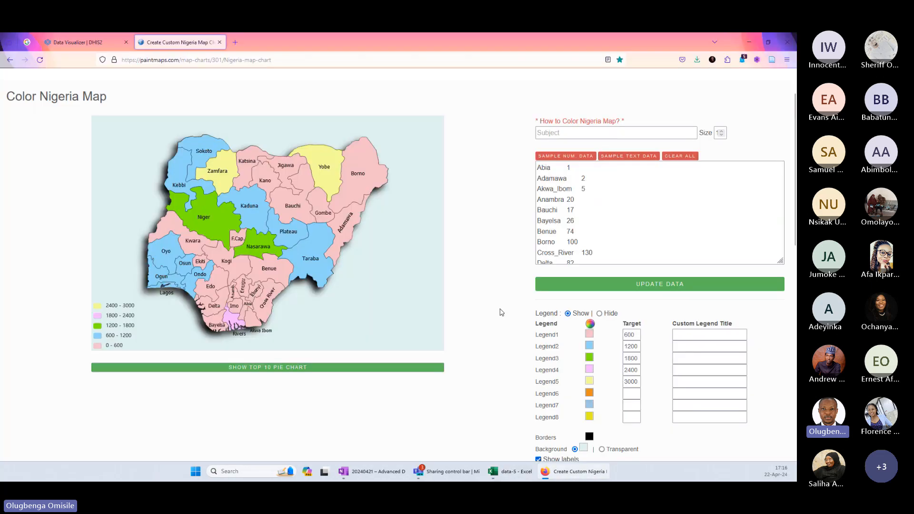
pyautogui.click(575, 187)
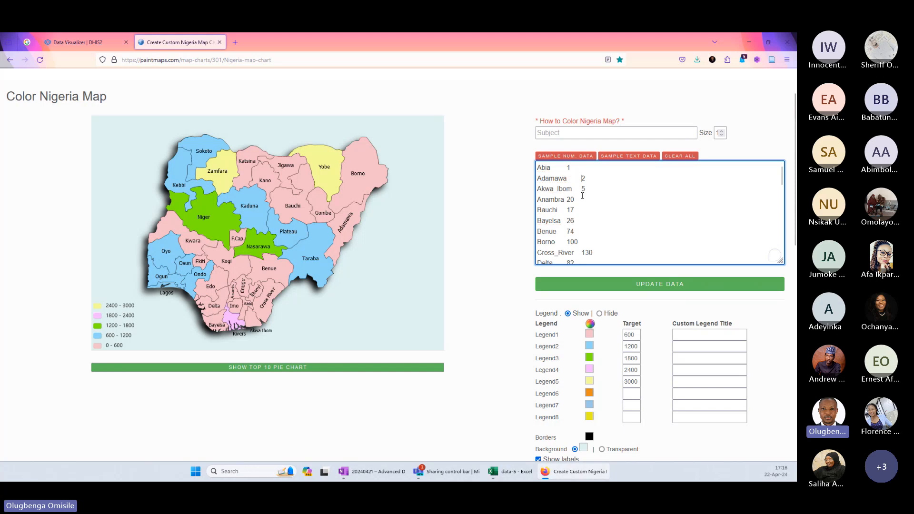
pyautogui.hotkey('ctrl', 'a')
pyautogui.click(746, 42)
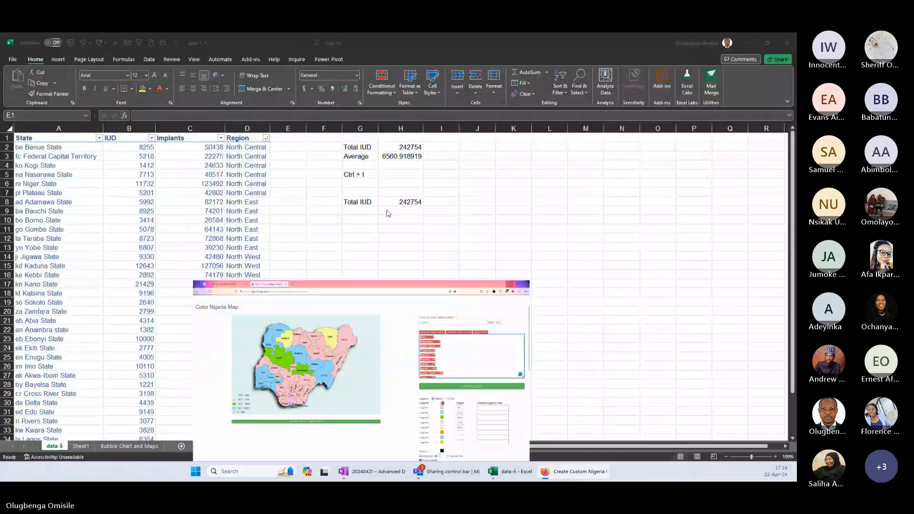
pyautogui.rightClick(516, 149)
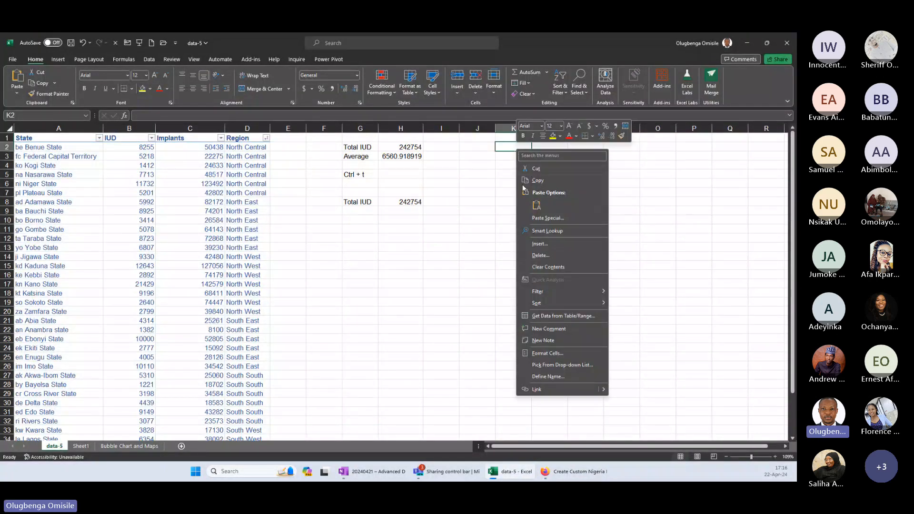
pyautogui.click(531, 174)
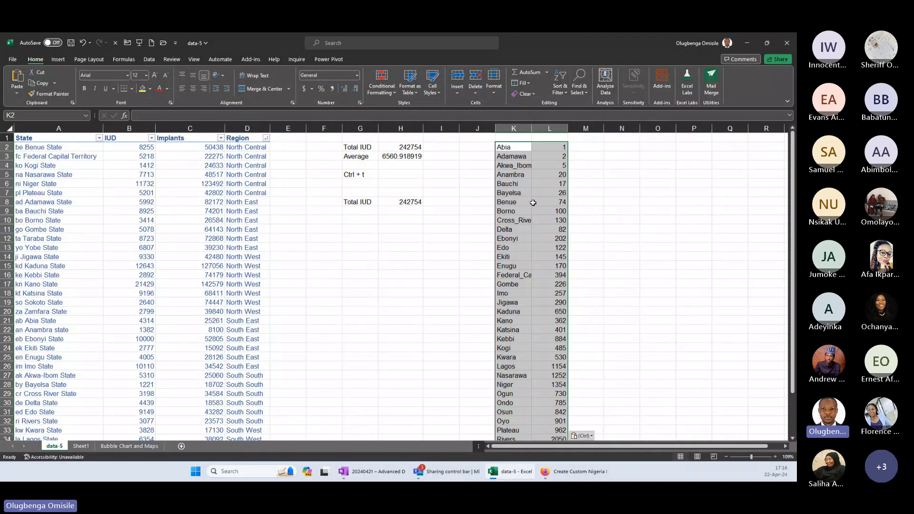
pyautogui.doubleClick(529, 127)
# Compare the pasted state names with the table's State column and clear the sample numbers from column L.
pyautogui.click(541, 222)
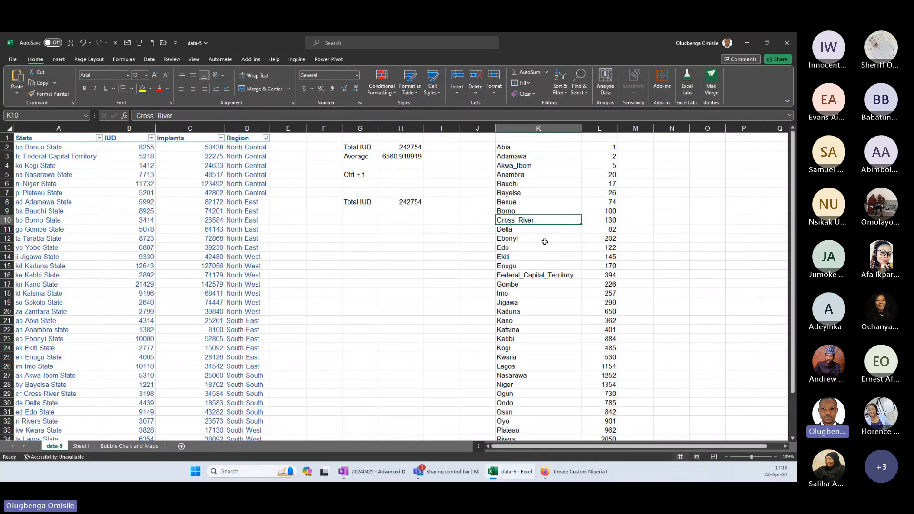
pyautogui.click(543, 166)
pyautogui.click(542, 274)
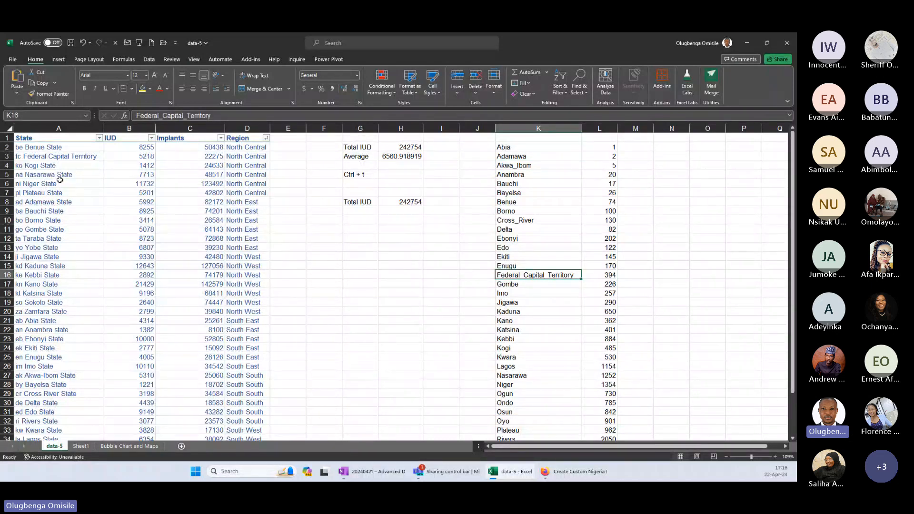
pyautogui.moveTo(60, 183); pyautogui.dragTo(57, 348)
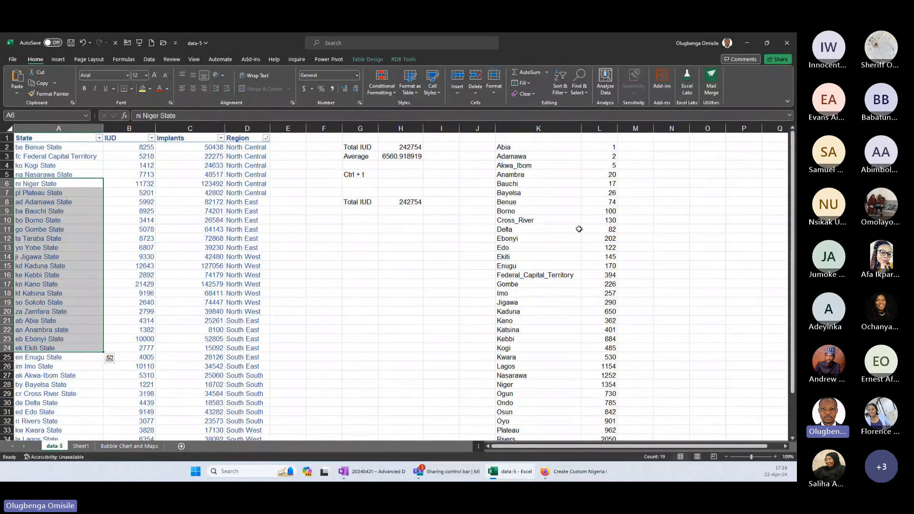
pyautogui.moveTo(537, 183); pyautogui.dragTo(541, 357)
pyautogui.click(599, 128)
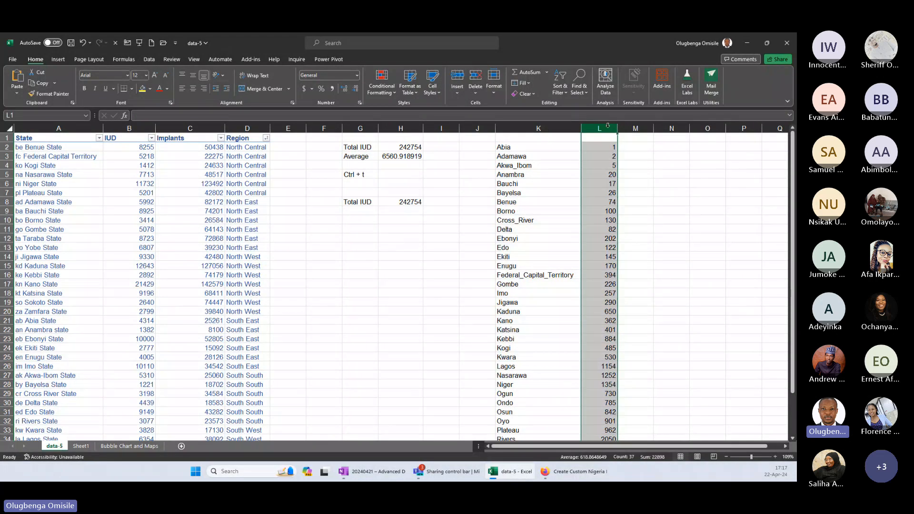
pyautogui.press('Delete')
pyautogui.click(515, 231)
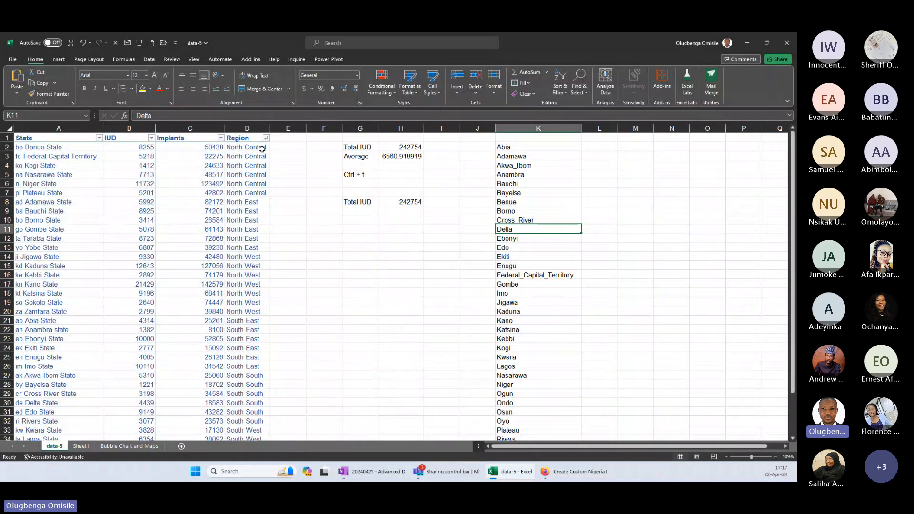
# Enter the code 1 for every North Central state in a new column E beside Region.
pyautogui.click(288, 149)
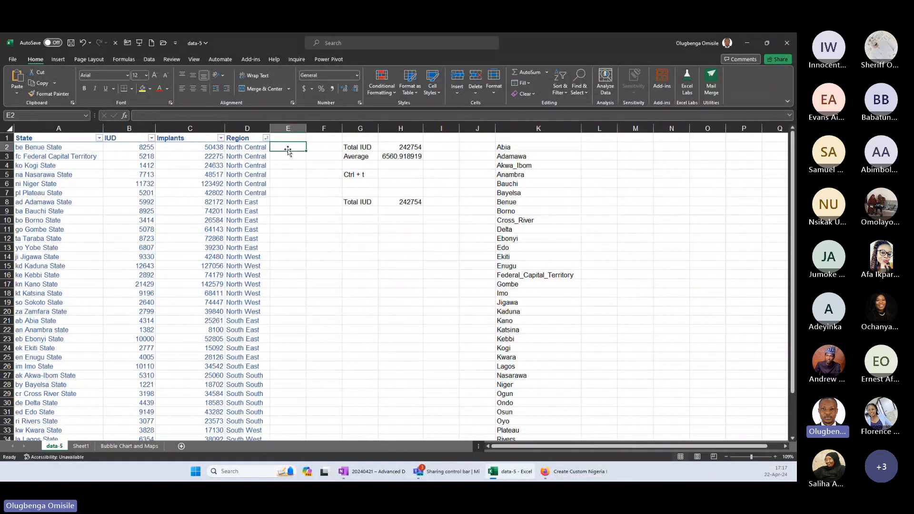
pyautogui.write('1')
pyautogui.press('Return')
pyautogui.write('1')
# Enter the code 2 for every North East state and 3 for every North West state in column E.
pyautogui.press('Return')
pyautogui.write('1')
pyautogui.press('Return')
pyautogui.write('1')
pyautogui.press('Return')
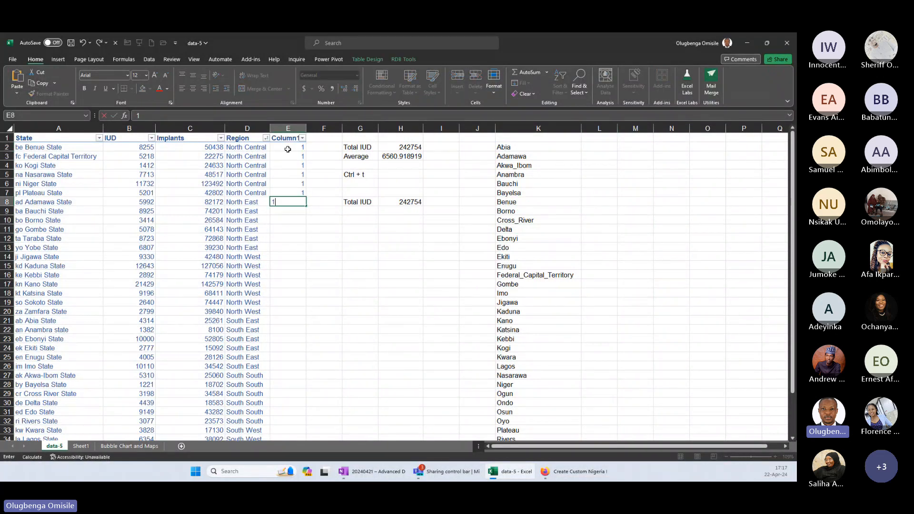
pyautogui.press('BackSpace')
pyautogui.write('2')
pyautogui.press('Return')
pyautogui.write('2')
pyautogui.press('Return')
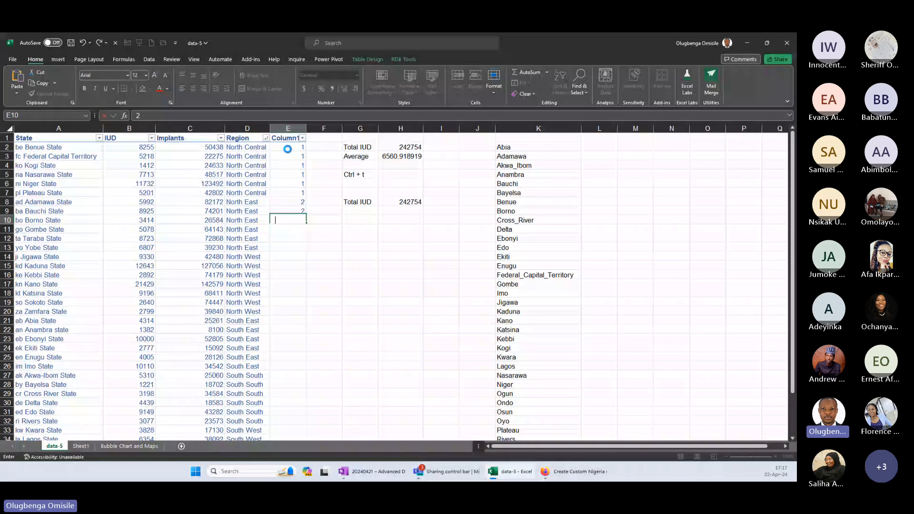
pyautogui.write('2')
pyautogui.press('Return')
pyautogui.write('2')
pyautogui.press('Return')
pyautogui.write('2')
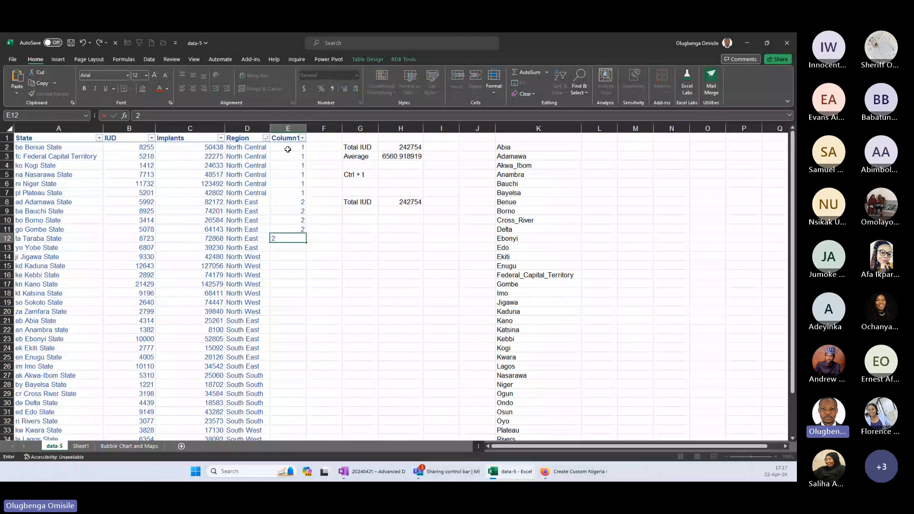
pyautogui.write(' 2 3 3 3 3 3 3 3')
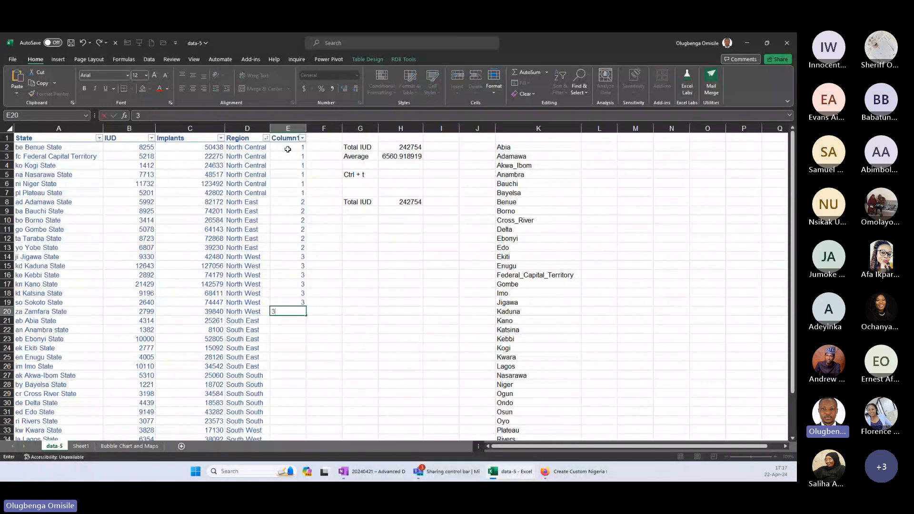
pyautogui.write(' 4 4 4 4 4 4')
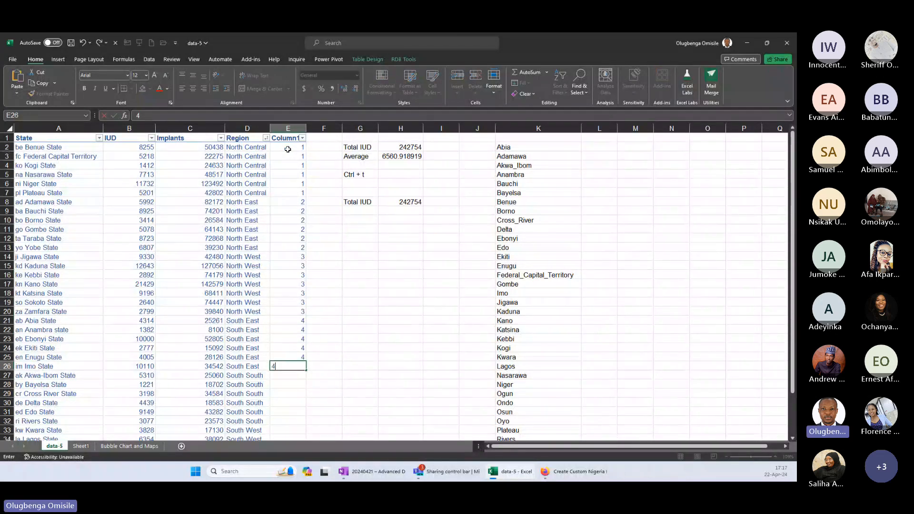
# Enter the code 4 for South East, 5 for South South and 6 for South West states in column E.
pyautogui.press('Return')
pyautogui.write('5')
pyautogui.press('Return')
pyautogui.write('5')
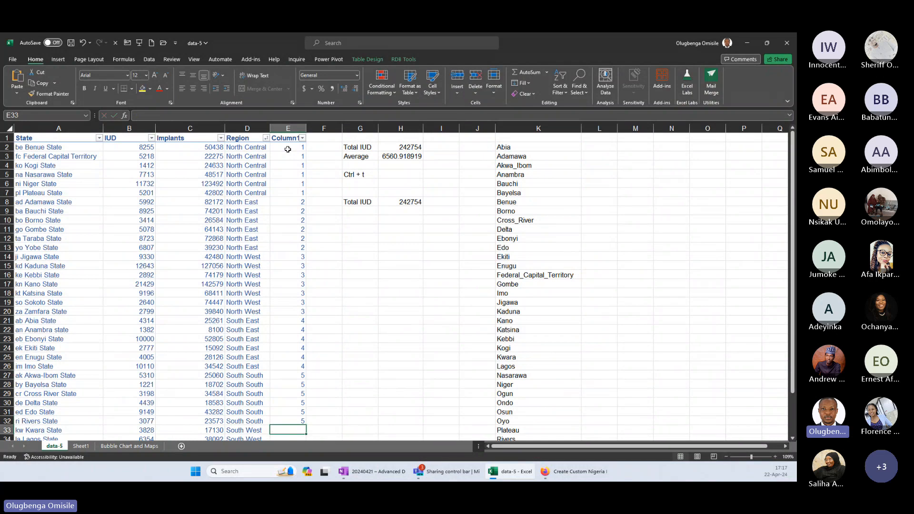
pyautogui.write(' 5 5 5 5 6 6 6 6 6 6')
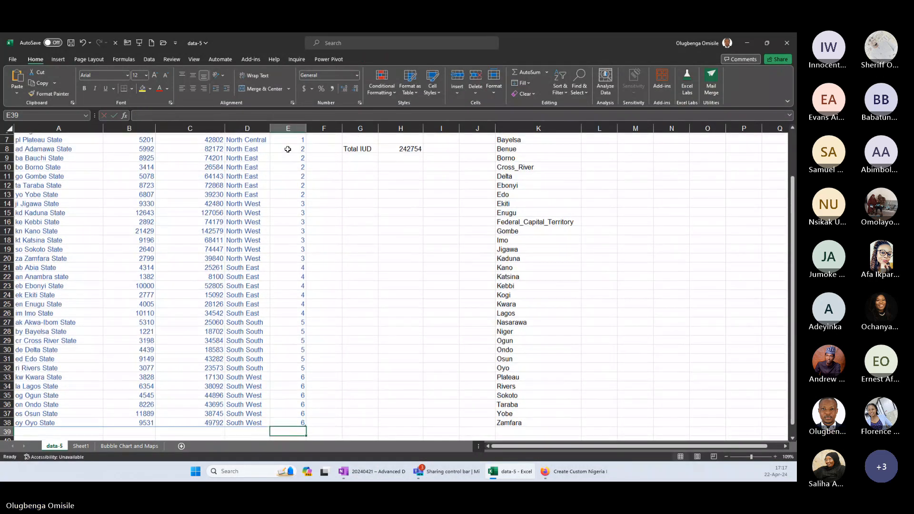
# Sort the state table by the State column in ascending order.
pyautogui.click(246, 192)
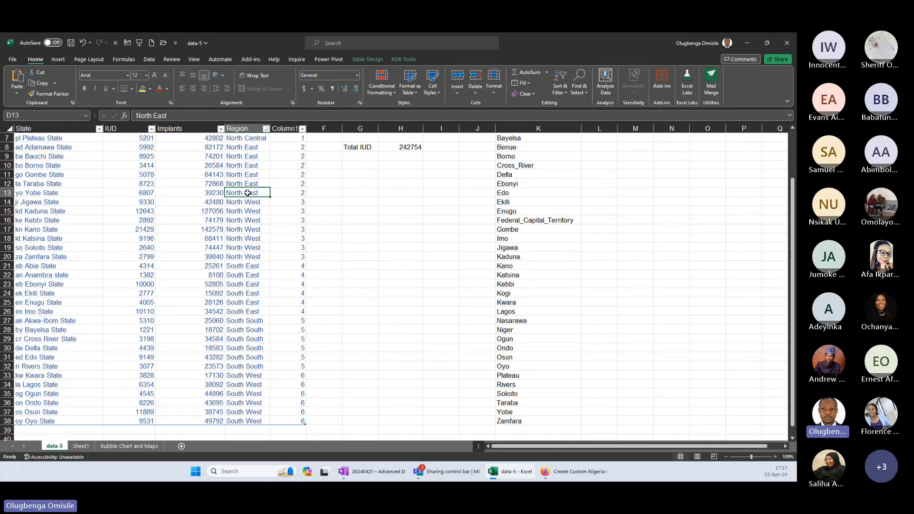
pyautogui.rightClick(80, 191)
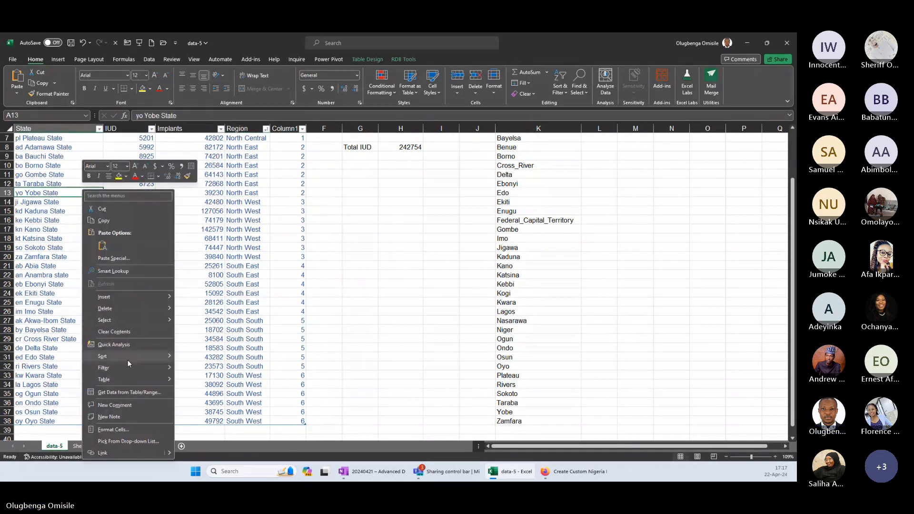
pyautogui.moveTo(128, 357)
pyautogui.click(201, 356)
# Copy the region codes from column E and paste them as values beside the plain state names, starting at L2.
pyautogui.click(295, 245)
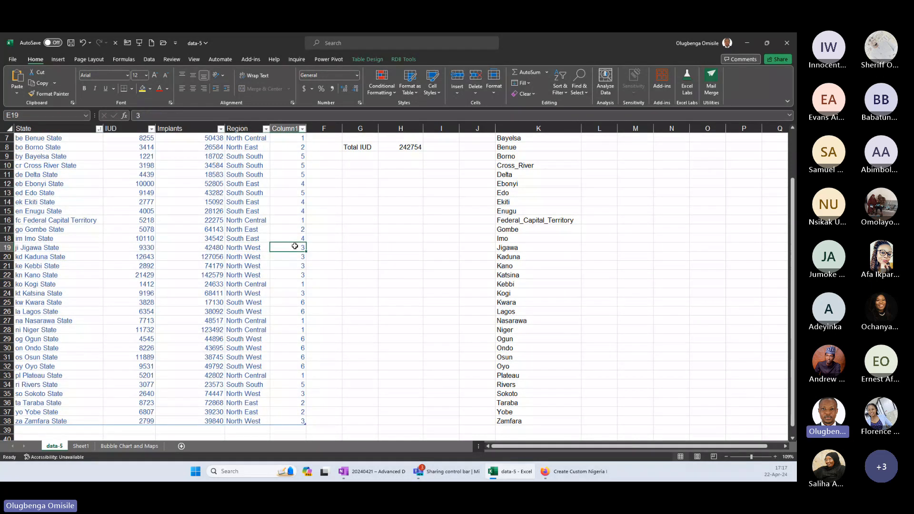
pyautogui.hotkey('ctrl', 'space')
pyautogui.hotkey('ctrl', 'c')
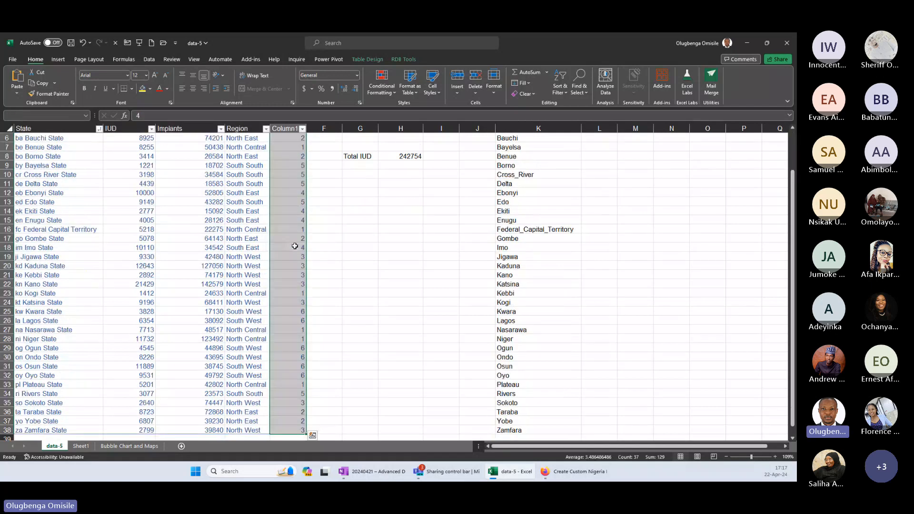
pyautogui.click(620, 195)
pyautogui.scroll(2, 603, 190)
pyautogui.rightClick(600, 147)
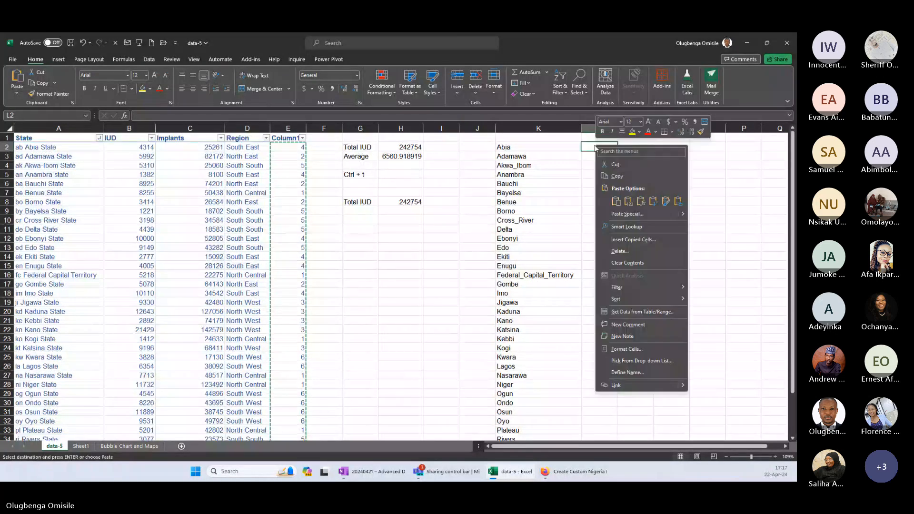
pyautogui.click(629, 202)
# Copy the state names and codes in K2:L38, replace the sample data on the paintmaps page in Firefox with them, and update the map.
pyautogui.moveTo(538, 147); pyautogui.dragTo(596, 176)
pyautogui.scroll(-1, 596, 176)
pyautogui.hotkey('ctrl', 'c')
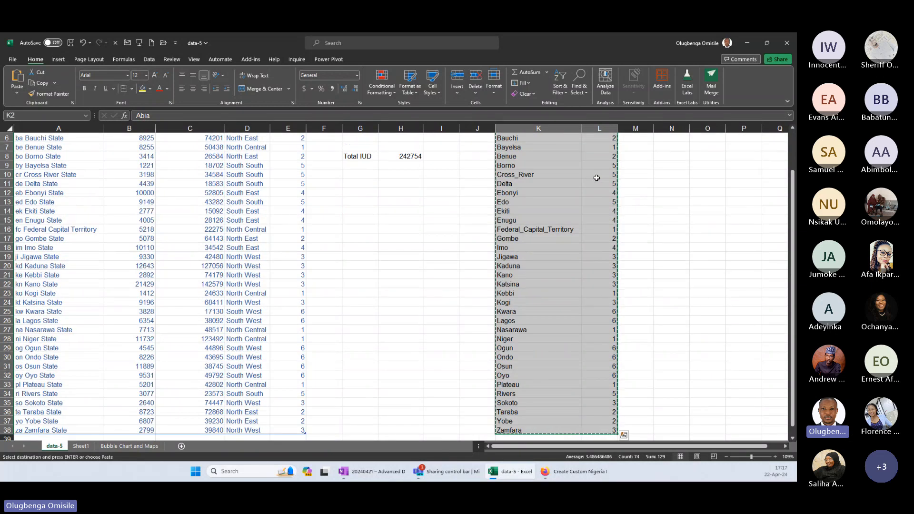
pyautogui.click(571, 470)
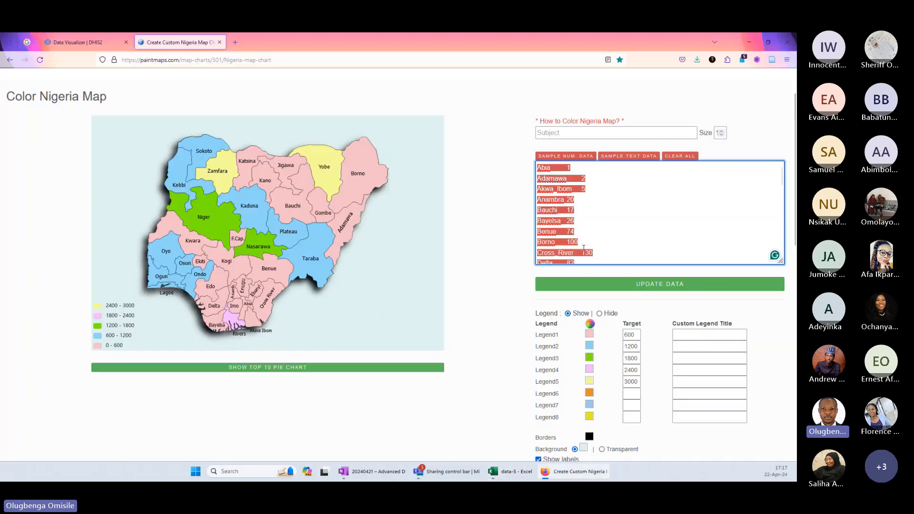
pyautogui.click(569, 472)
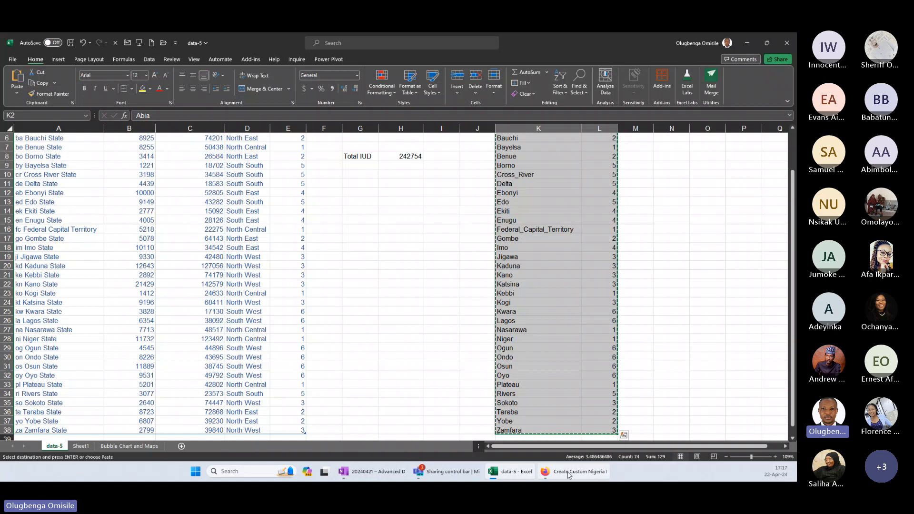
pyautogui.click(569, 472)
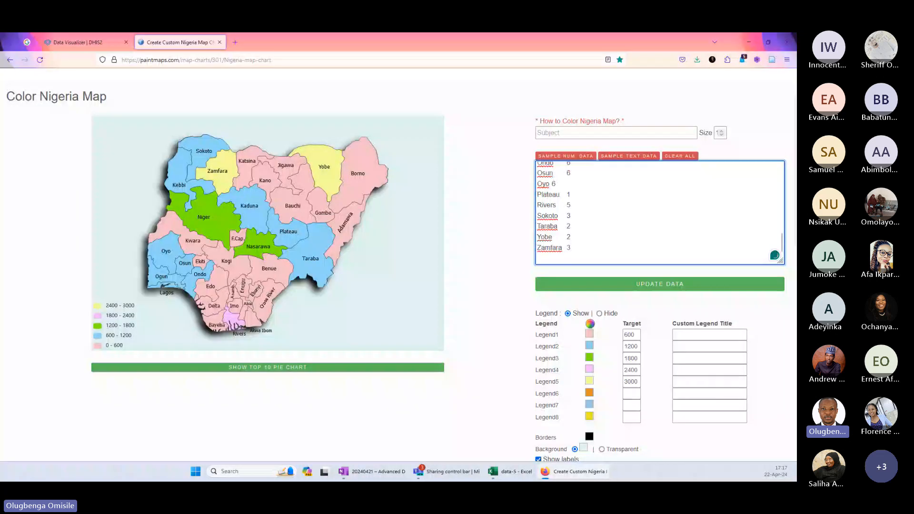
pyautogui.click(680, 285)
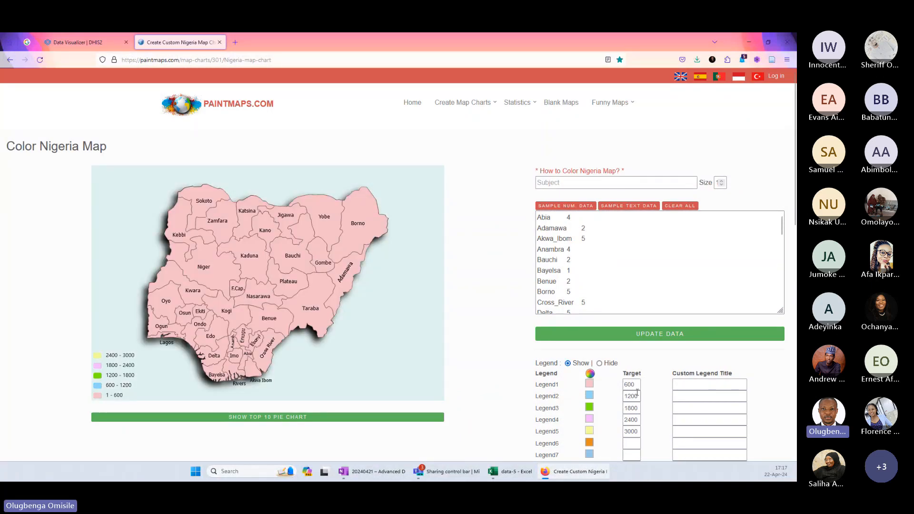
# Set the map legend targets to 1 for Legend1, 2 for Legend2 and 3 for Legend3.
pyautogui.moveTo(637, 385); pyautogui.dragTo(610, 383)
pyautogui.write('1')
pyautogui.press('Tab')
pyautogui.write('2')
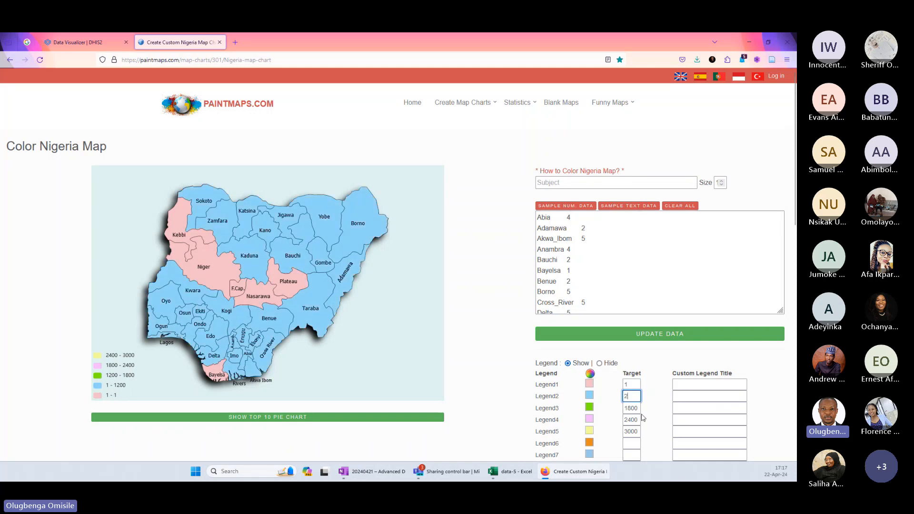
pyautogui.press('Tab')
pyautogui.write('3')
# Set the map legend targets to 4 for Legend4, 5 for Legend5 and 6 for Legend6.
pyautogui.click(636, 420)
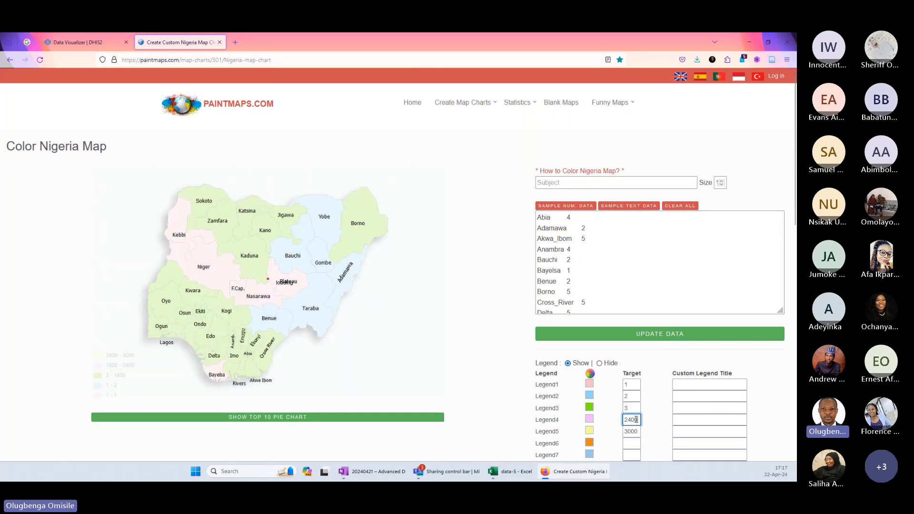
pyautogui.press('BackSpace')
pyautogui.press('BackSpace')
pyautogui.press('BackSpace')
pyautogui.press('BackSpace')
pyautogui.write('4')
pyautogui.press('Tab')
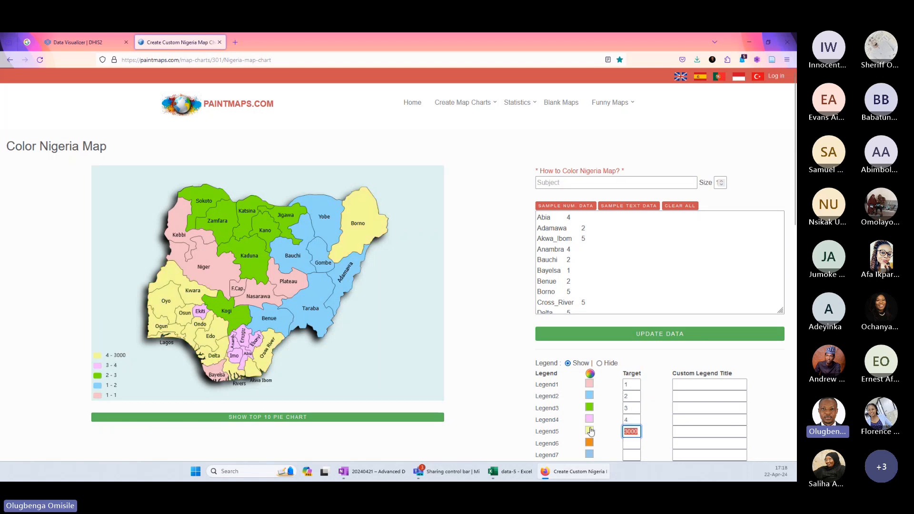
pyautogui.write('5')
pyautogui.click(631, 443)
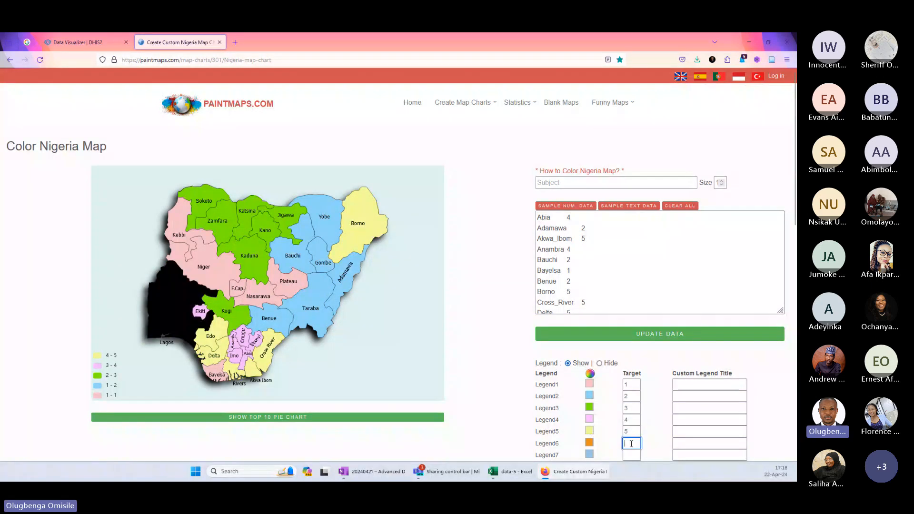
pyautogui.write('6')
pyautogui.click(638, 455)
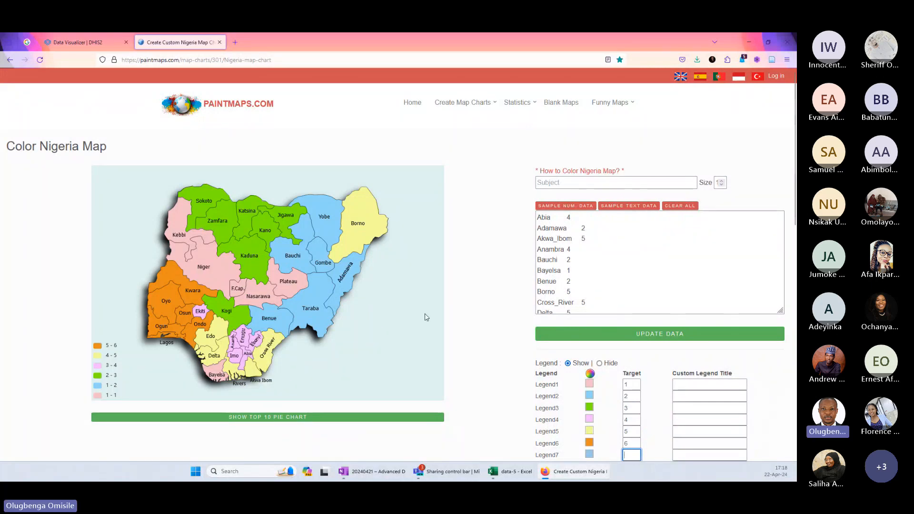
# Change Borno's region code to 2 in the map data and update the map.
pyautogui.click(581, 292)
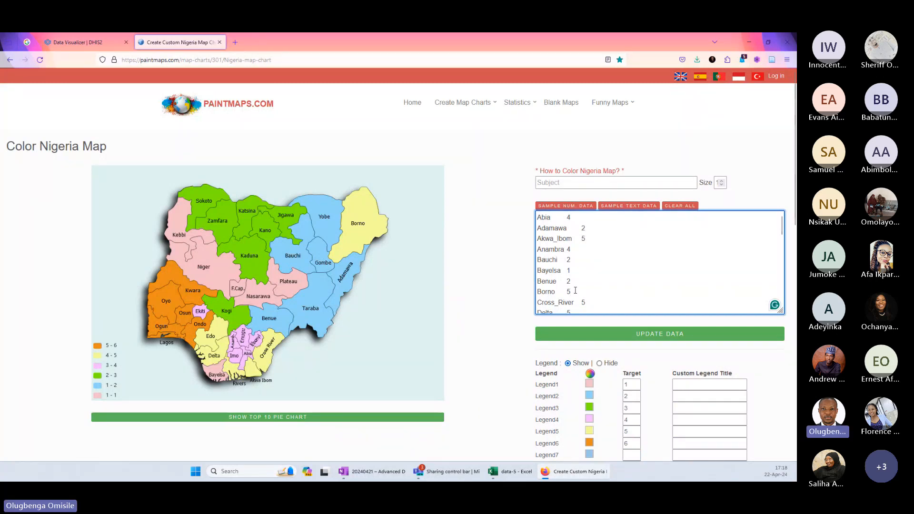
pyautogui.press('BackSpace')
pyautogui.write('2')
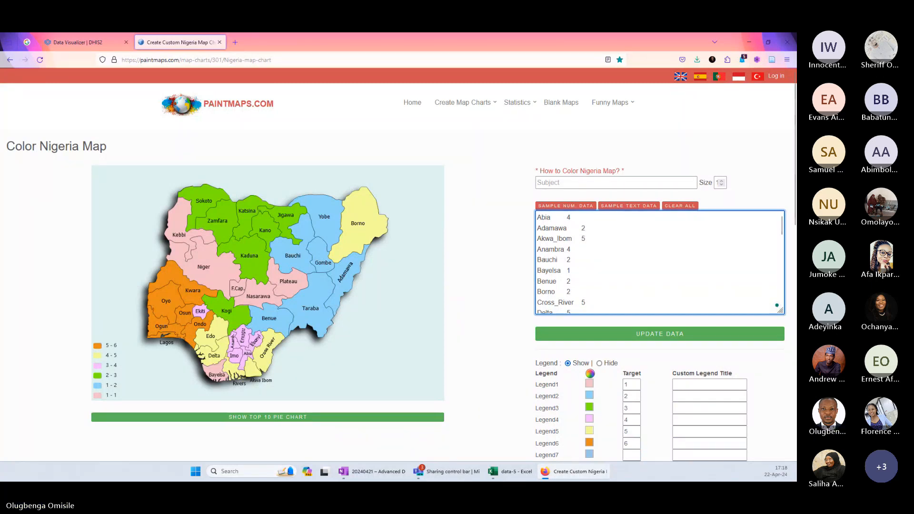
pyautogui.click(625, 337)
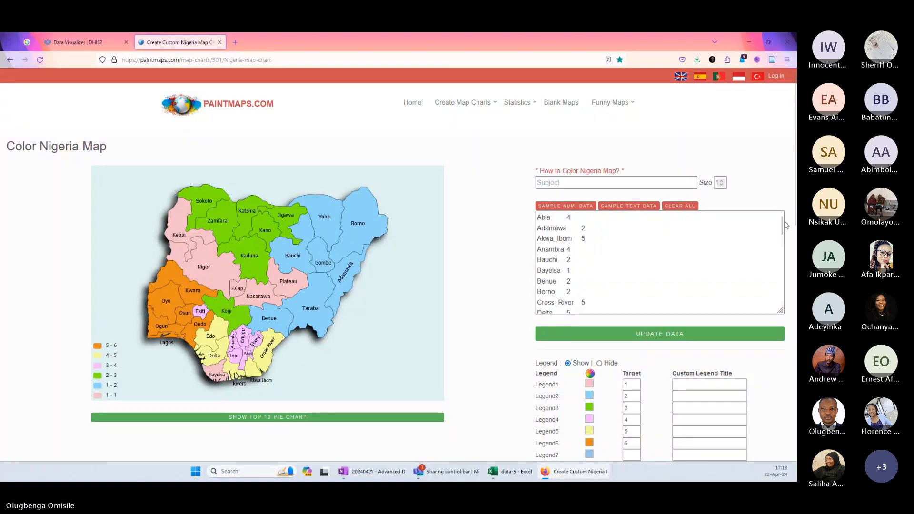
# Change Kogi's region code to 1 in the map data and update the map.
pyautogui.moveTo(782, 225); pyautogui.dragTo(782, 251)
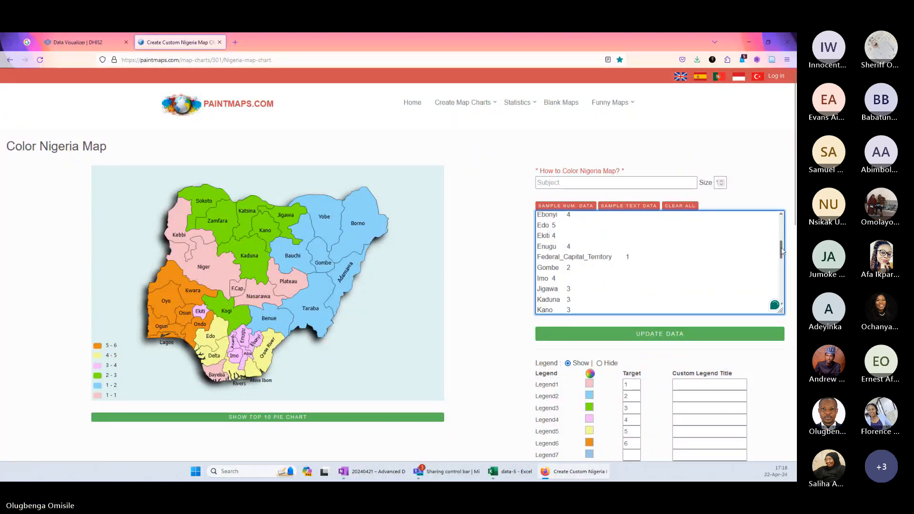
pyautogui.moveTo(782, 252); pyautogui.dragTo(782, 263)
pyautogui.click(571, 286)
pyautogui.press('BackSpace')
pyautogui.write('1')
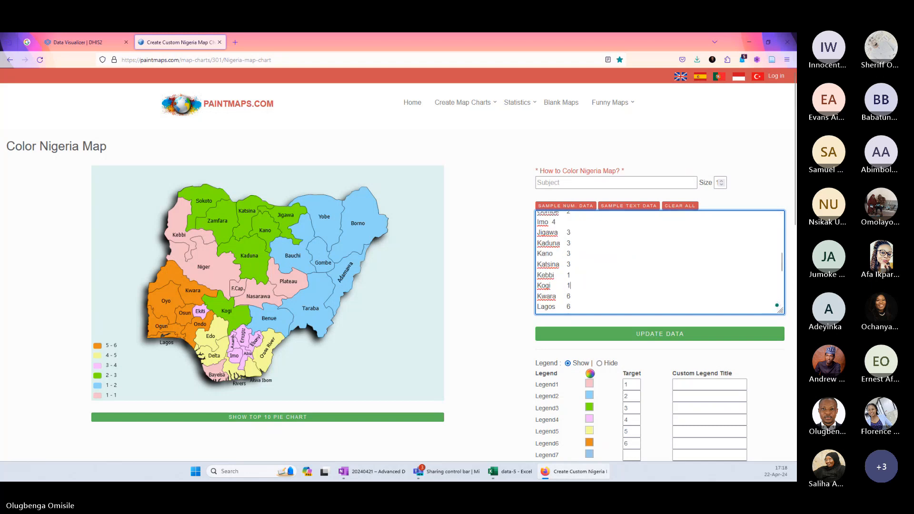
pyautogui.click(618, 336)
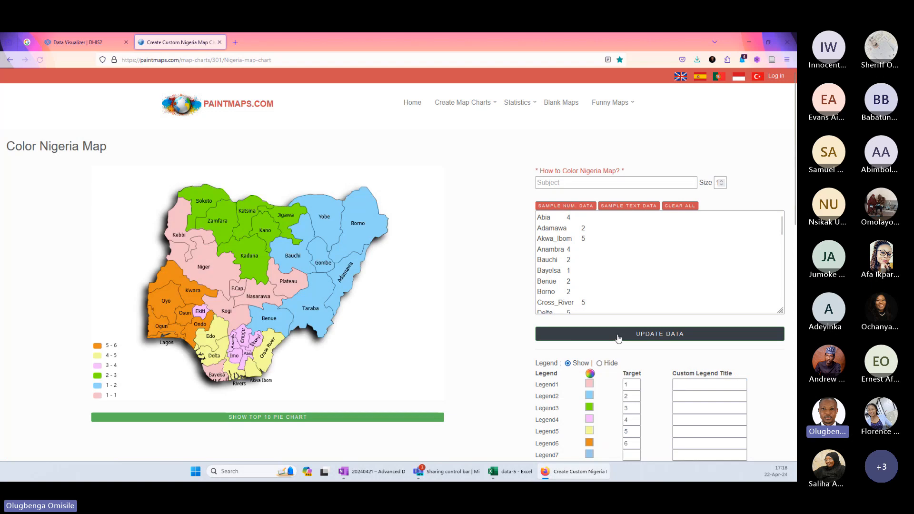
# Change Ekiti's region code to 6 in the map data and update the map.
pyautogui.moveTo(246, 317)
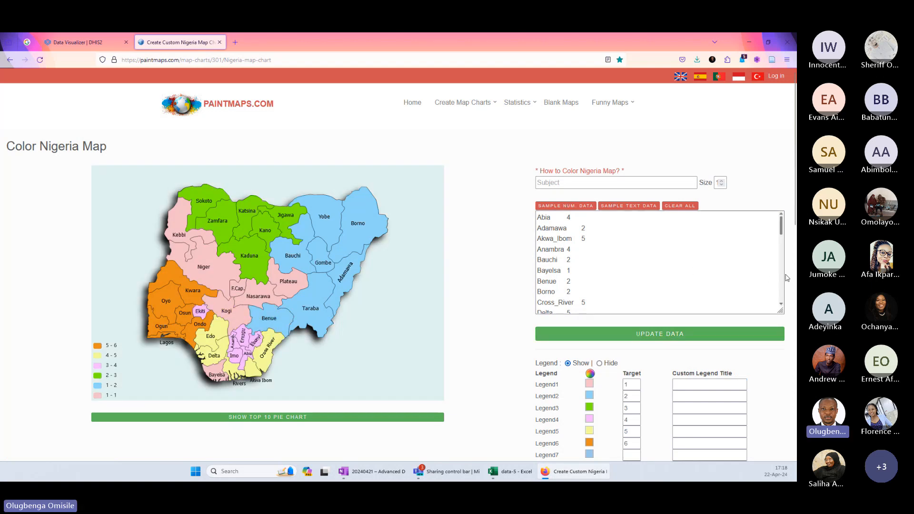
pyautogui.moveTo(781, 226); pyautogui.dragTo(782, 249)
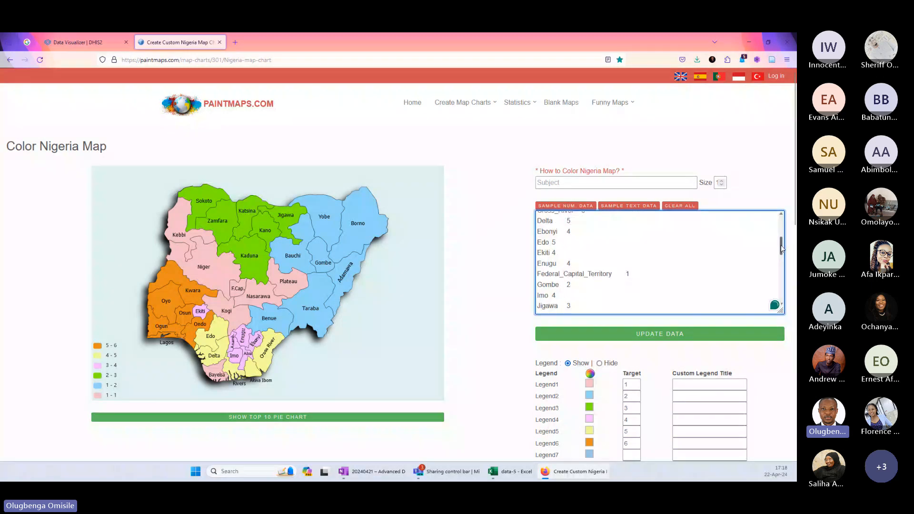
pyautogui.click(555, 252)
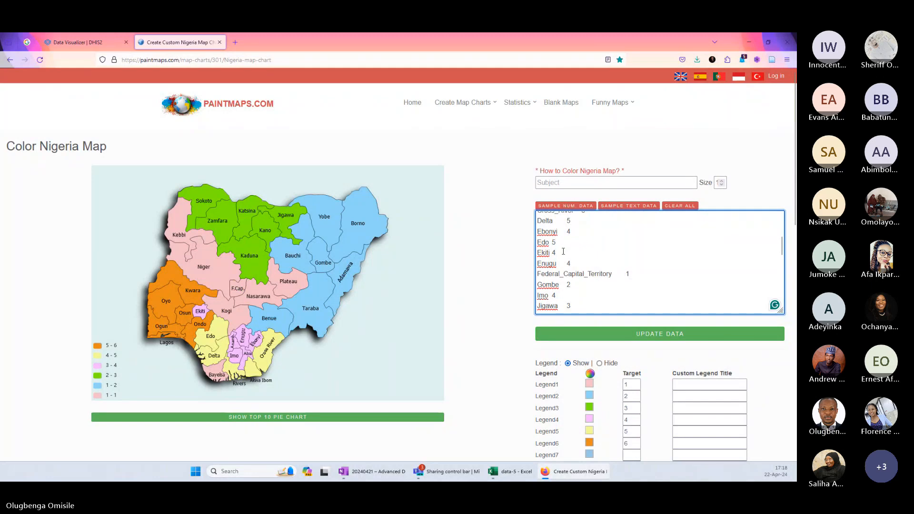
pyautogui.press('BackSpace')
pyautogui.write('6')
pyautogui.click(596, 336)
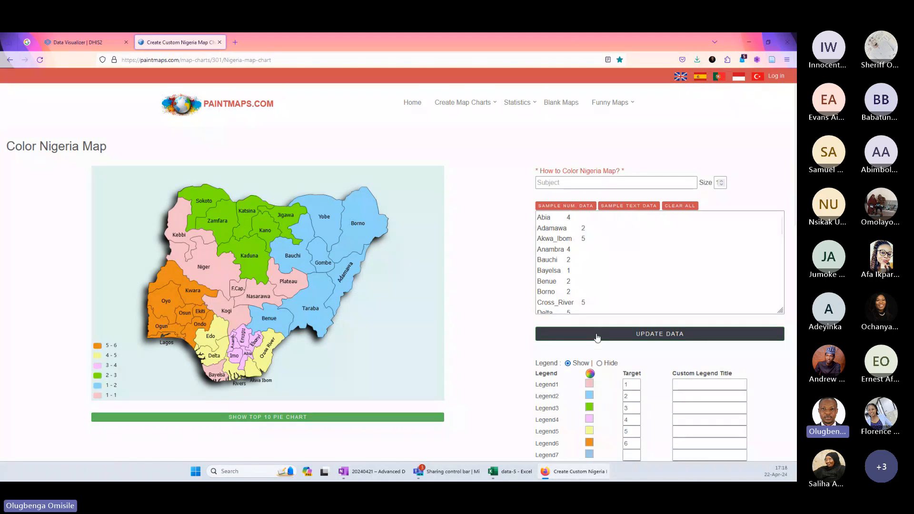
# Change Benue's region code to 1 in the map data and update the map.
pyautogui.moveTo(282, 331)
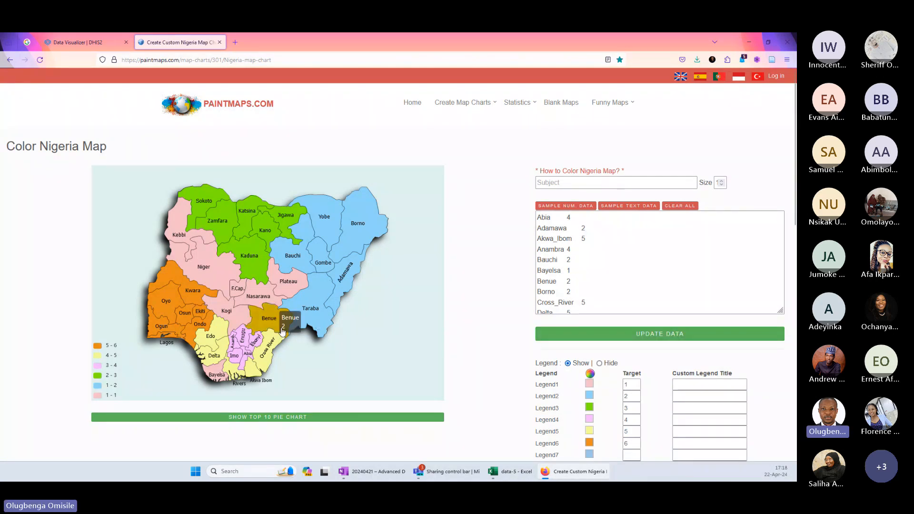
pyautogui.click(581, 281)
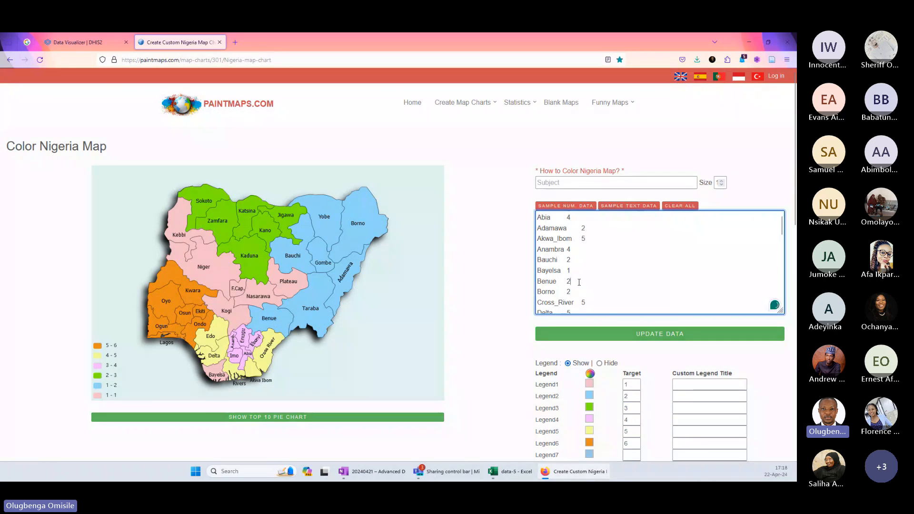
pyautogui.press('BackSpace')
pyautogui.write('1')
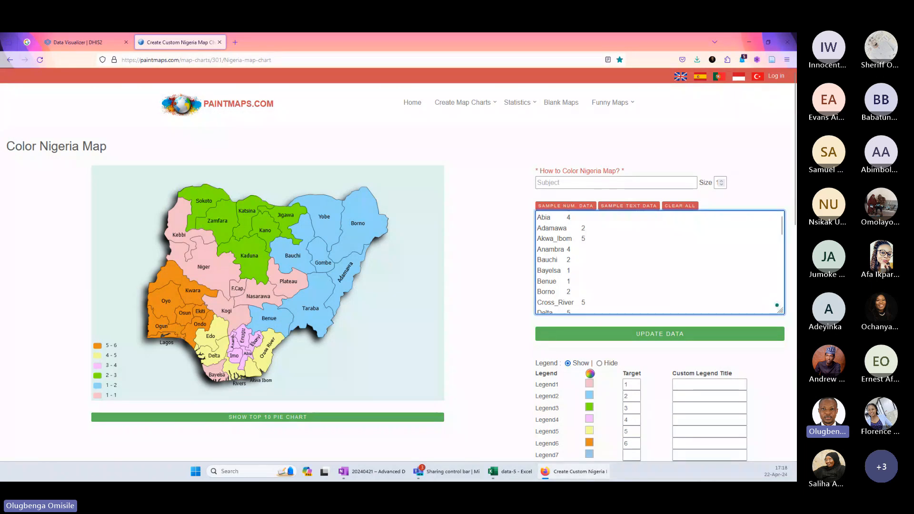
pyautogui.click(620, 338)
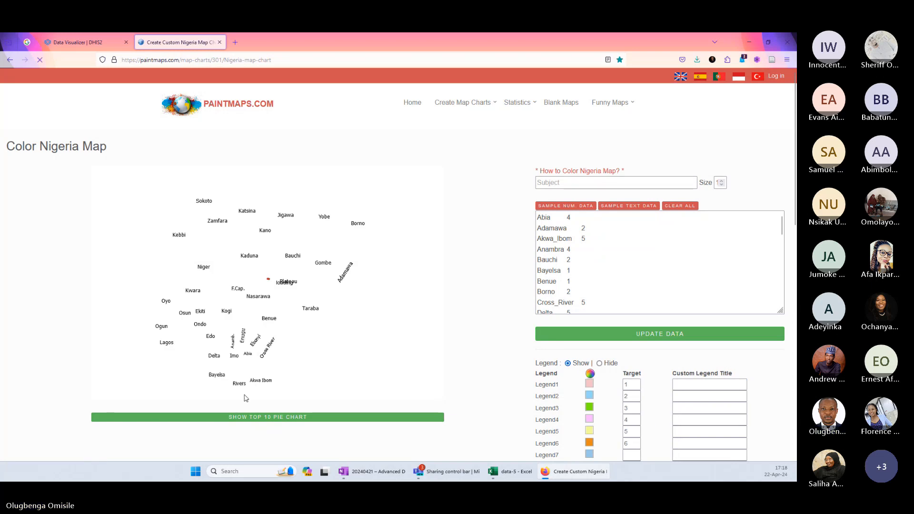
# Change Bayelsa's region code to 5 in the map data and update the map.
pyautogui.click(566, 270)
pyautogui.write('5')
pyautogui.click(599, 337)
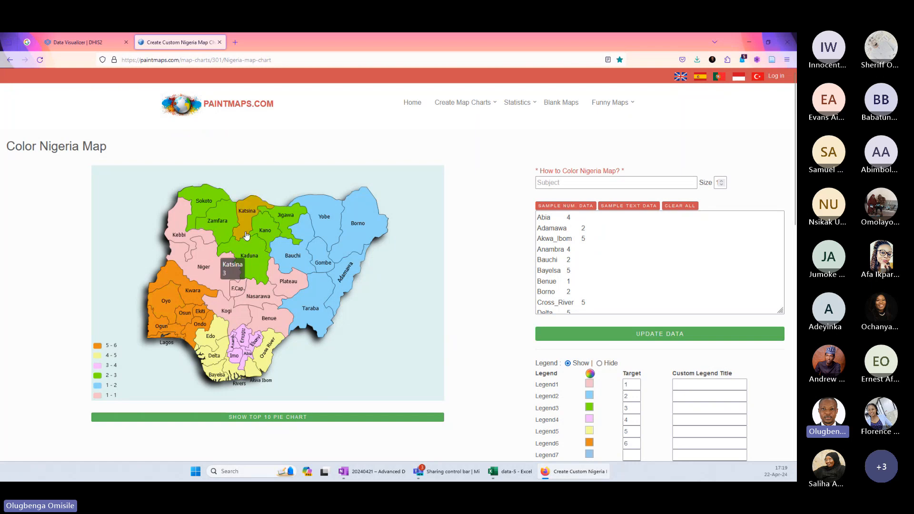
pyautogui.moveTo(237, 219)
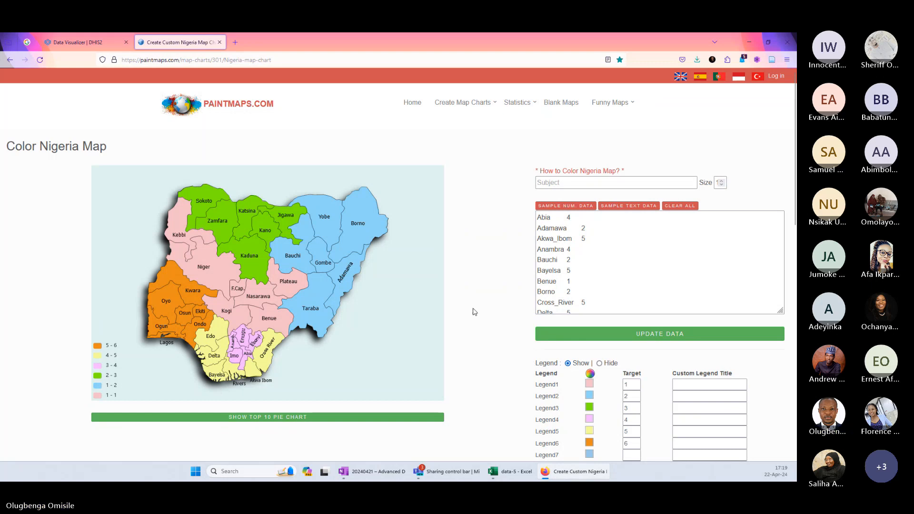
# Hide the map's legend and state labels and make its background transparent.
pyautogui.click(599, 363)
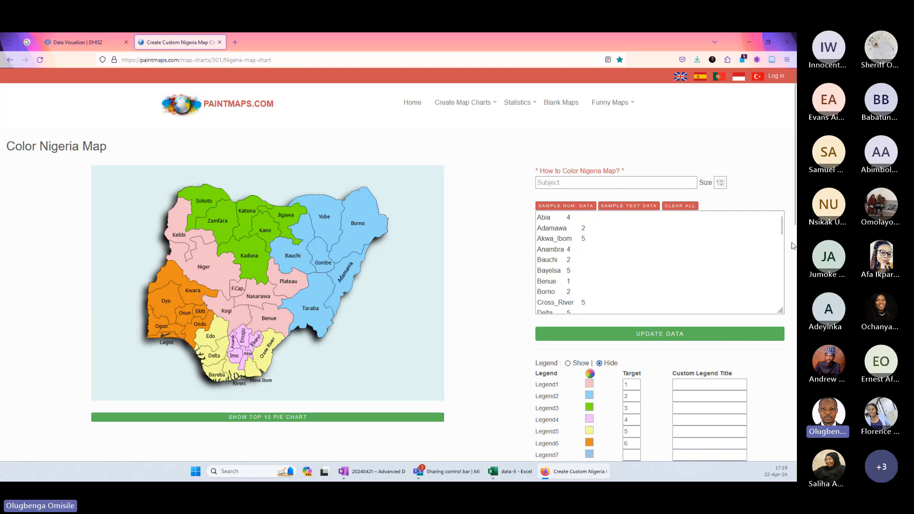
pyautogui.moveTo(794, 224); pyautogui.dragTo(794, 269)
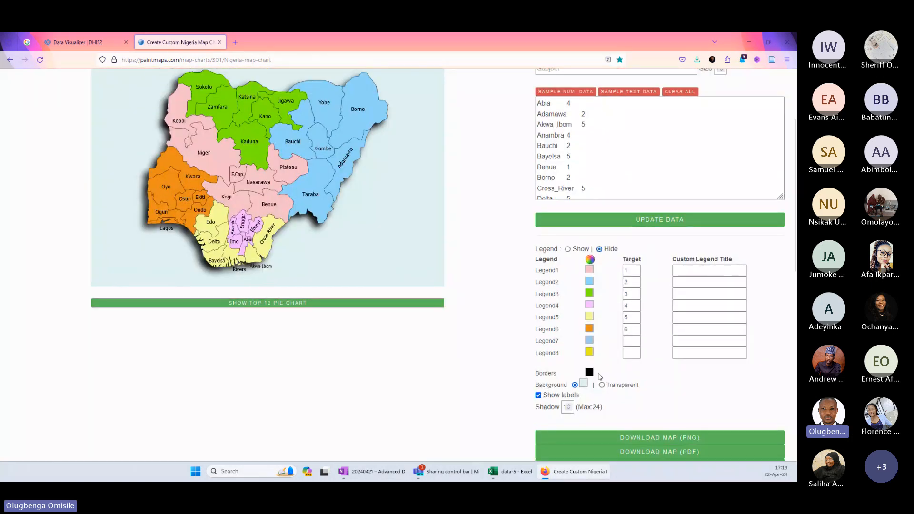
pyautogui.click(539, 395)
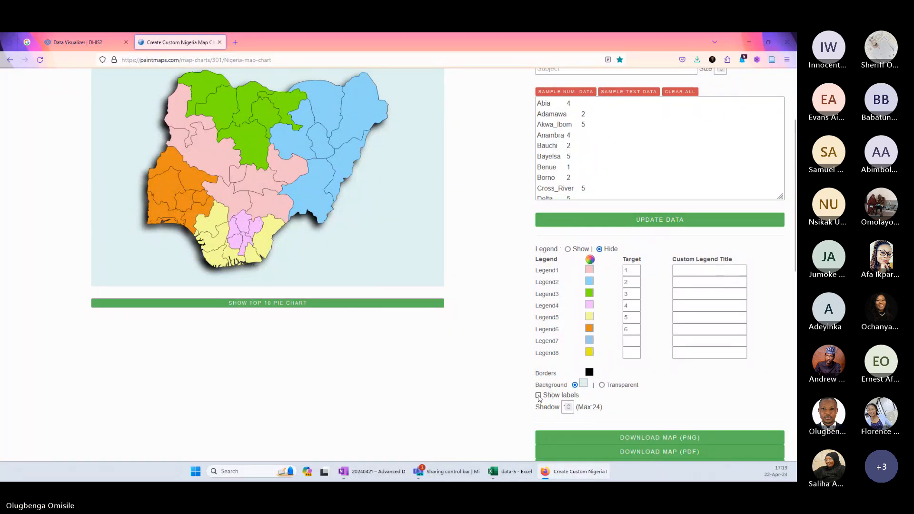
pyautogui.click(602, 385)
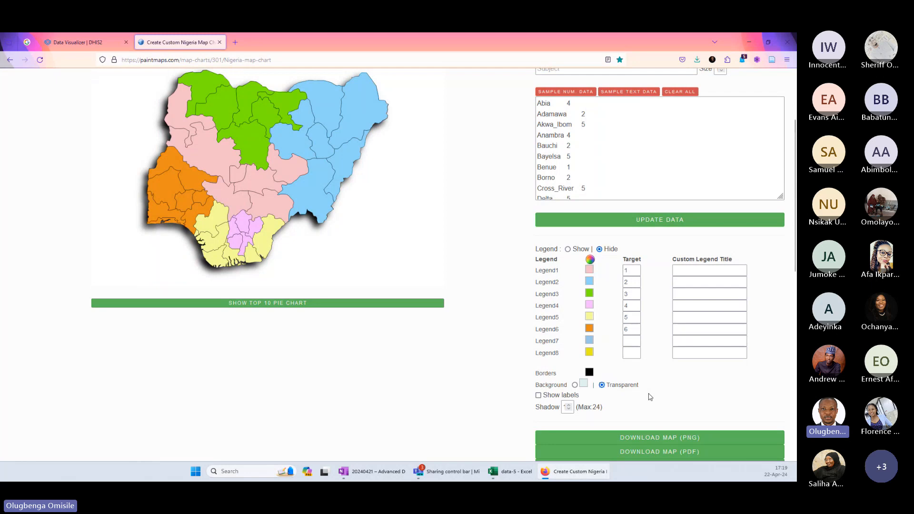
pyautogui.scroll(2, 478, 300)
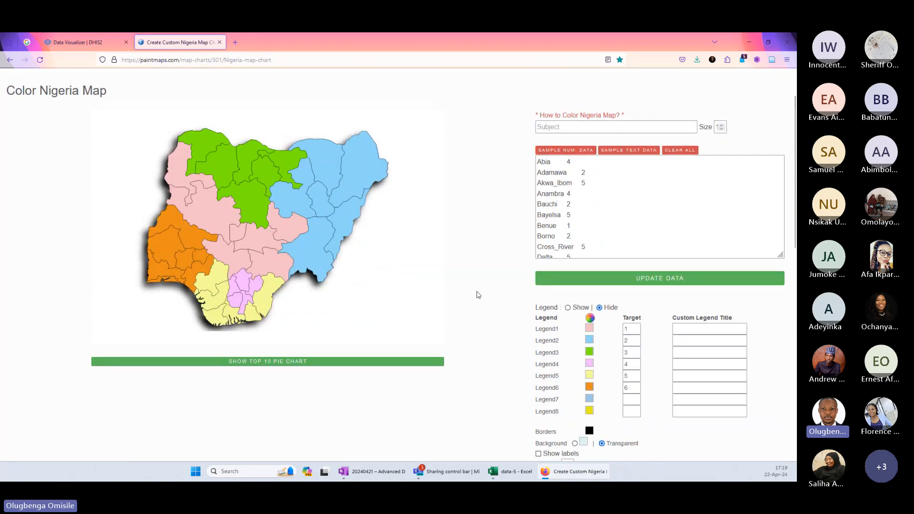
# Download the map as a PNG and save it in Downloads as Nigeria Map Chart_Region.
pyautogui.scroll(-2, 478, 293)
pyautogui.scroll(-1, 479, 293)
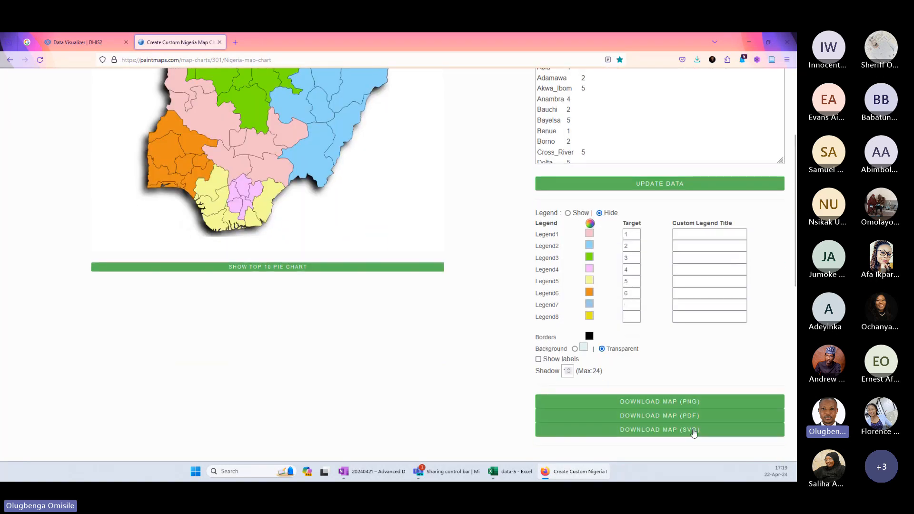
pyautogui.click(683, 403)
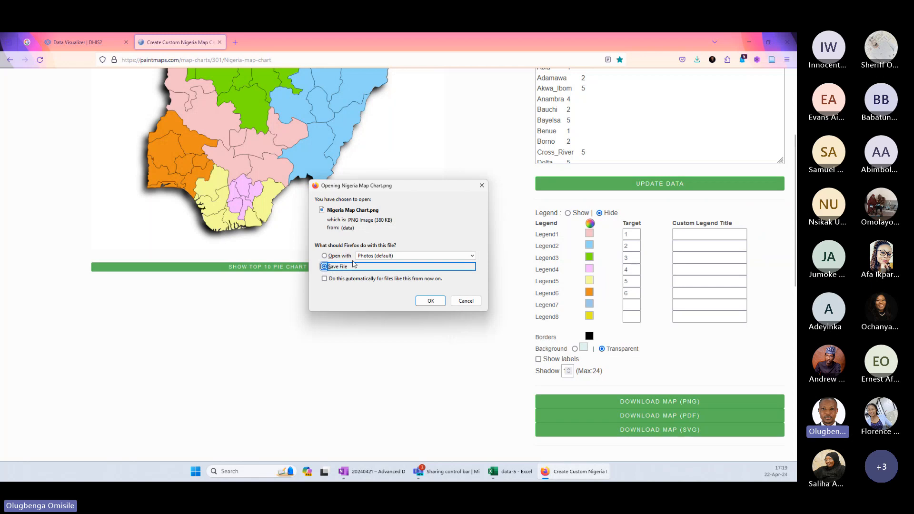
pyautogui.click(436, 303)
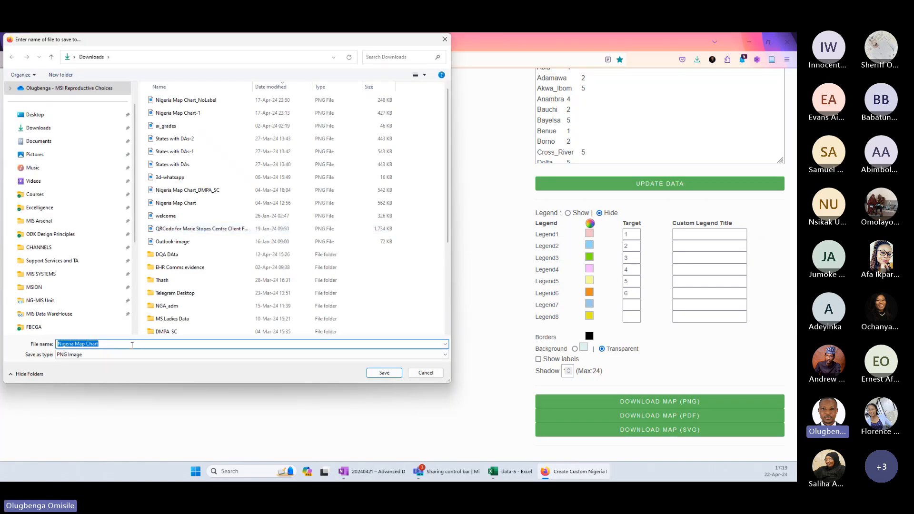
pyautogui.click(132, 345)
pyautogui.write('_')
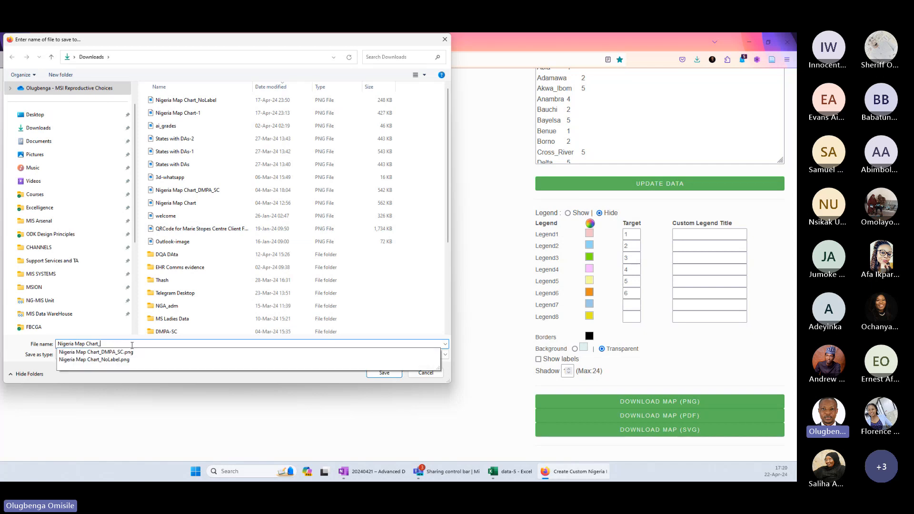
pyautogui.write('Region')
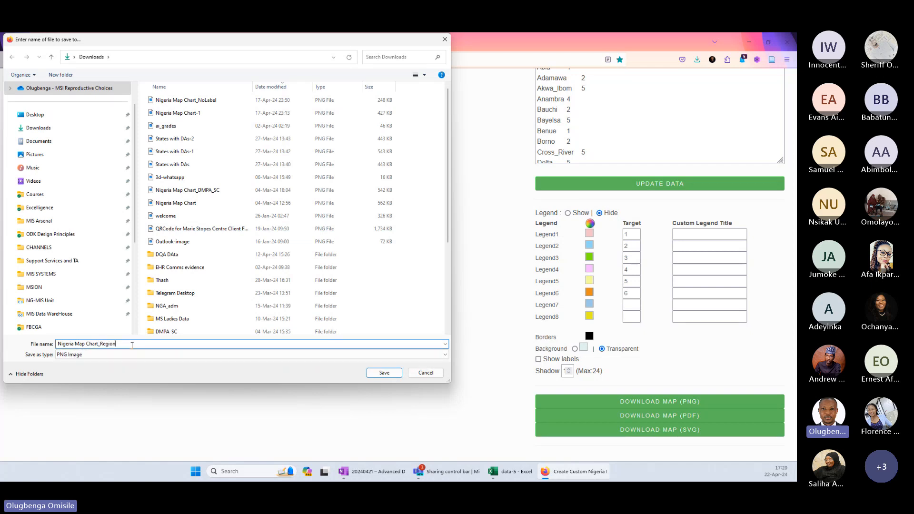
pyautogui.click(384, 373)
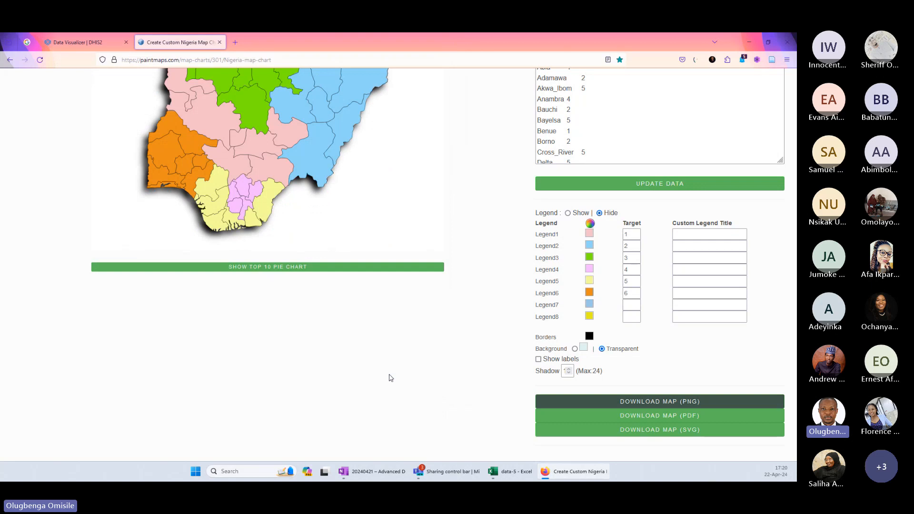
# Switch to the data-5 workbook in Excel and open the Bubble Chart and Maps sheet.
pyautogui.click(754, 41)
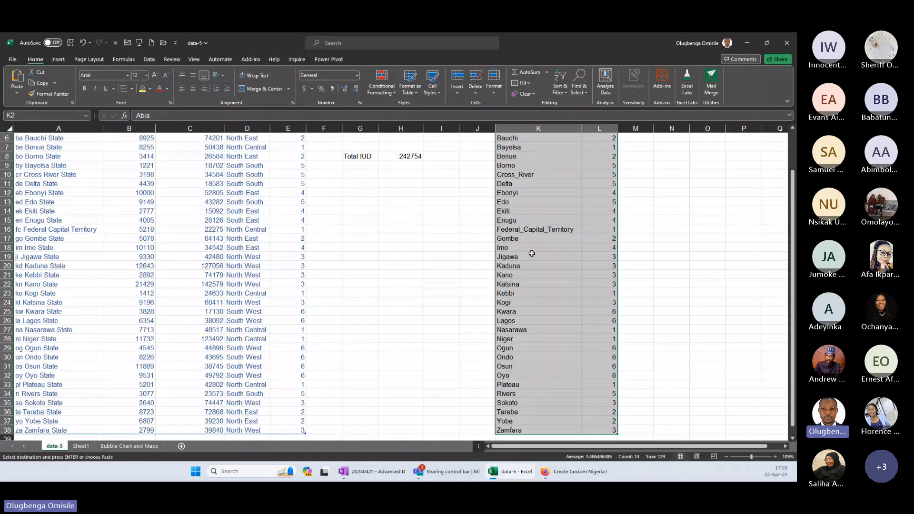
pyautogui.click(532, 255)
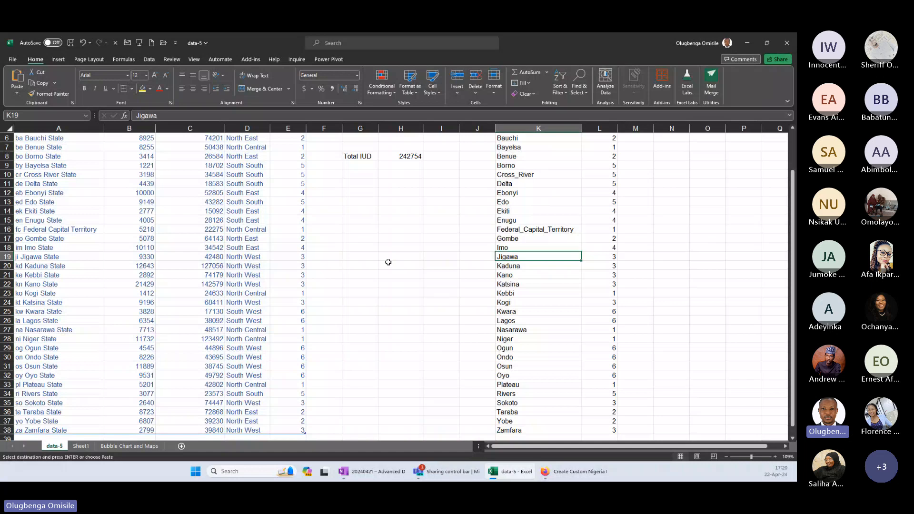
pyautogui.click(129, 445)
# List the regions from A2 with =SORT(UNIQUE(ServiceNumber[Region])) and fit column A's width to its contents.
pyautogui.click(34, 144)
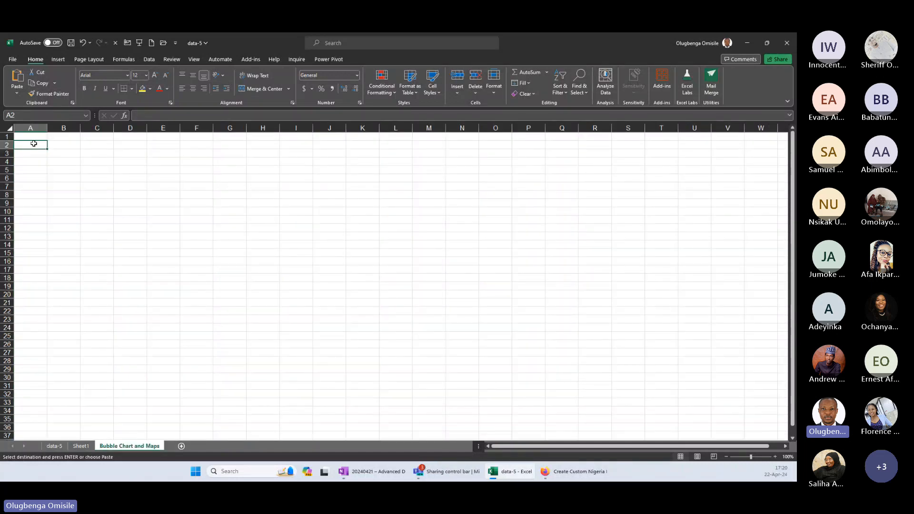
pyautogui.write('=s')
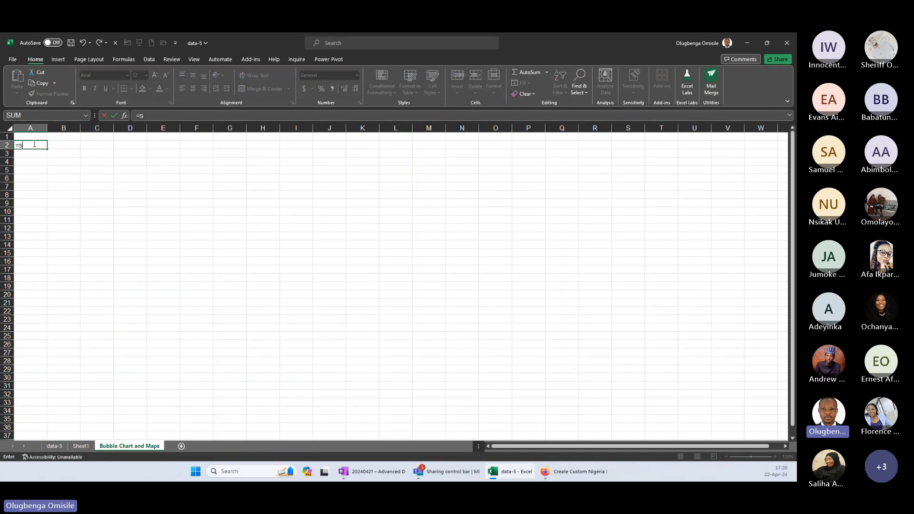
pyautogui.write('ort')
pyautogui.press('Tab')
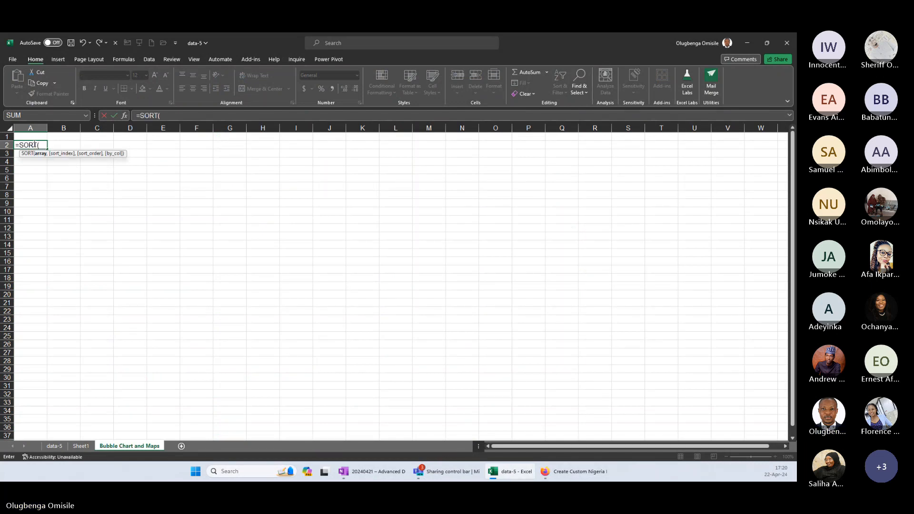
pyautogui.write('uni')
pyautogui.press('Tab')
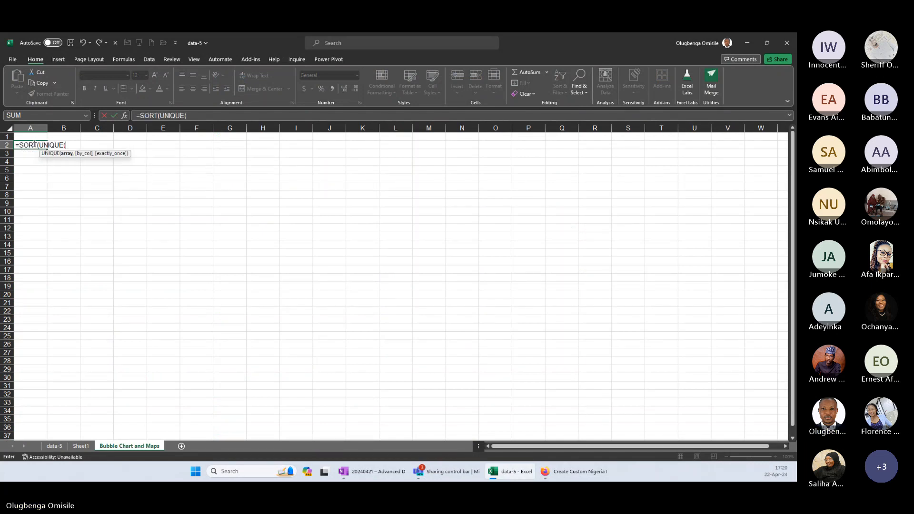
pyautogui.write('servi')
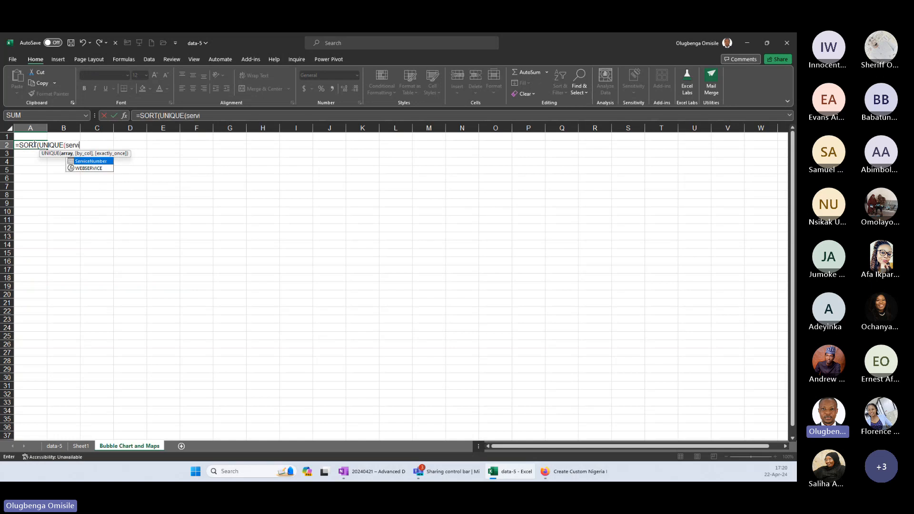
pyautogui.press('Tab')
pyautogui.write('[r')
pyautogui.press('Tab')
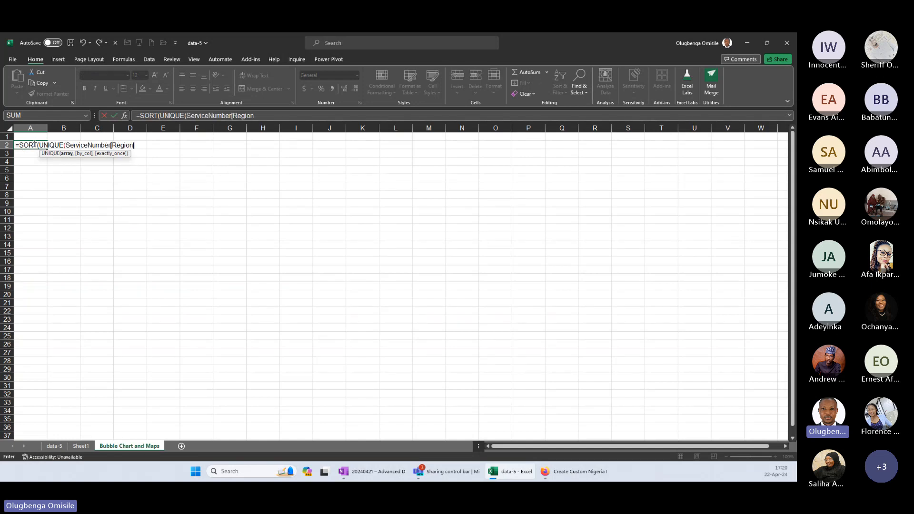
pyautogui.press('Return')
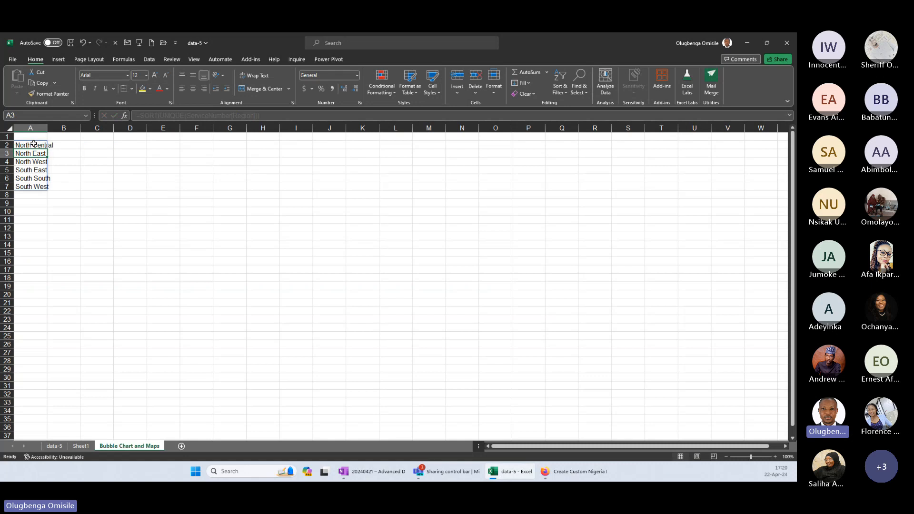
pyautogui.doubleClick(48, 127)
# Enter the headers x in B1 and y in C1.
pyautogui.click(64, 137)
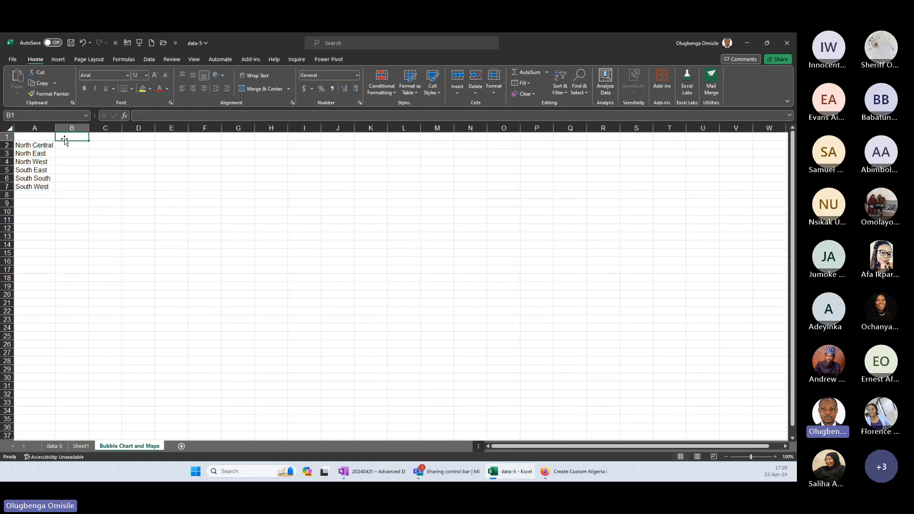
pyautogui.write('x')
pyautogui.click(107, 136)
pyautogui.write('y')
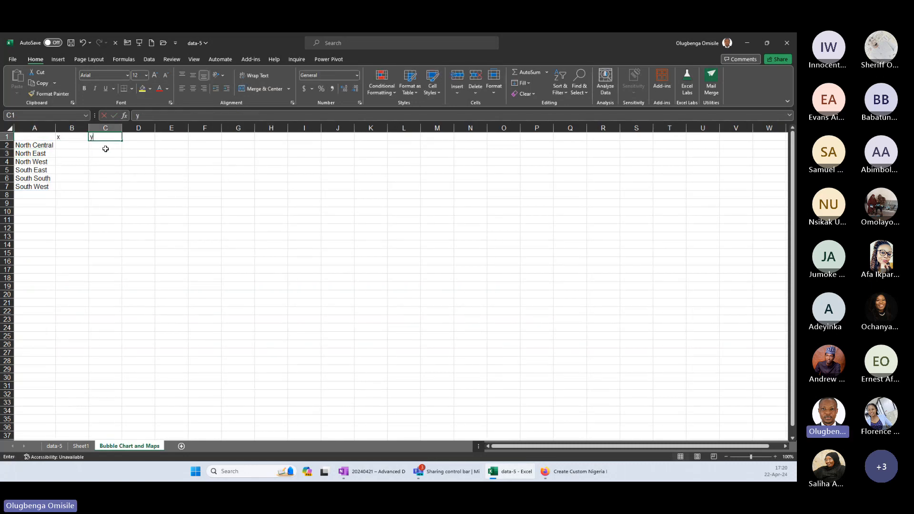
# Enter x and y coordinates of 10, 10 for North Central, 20, 20 for North East and 30, 30 for North West.
pyautogui.click(73, 146)
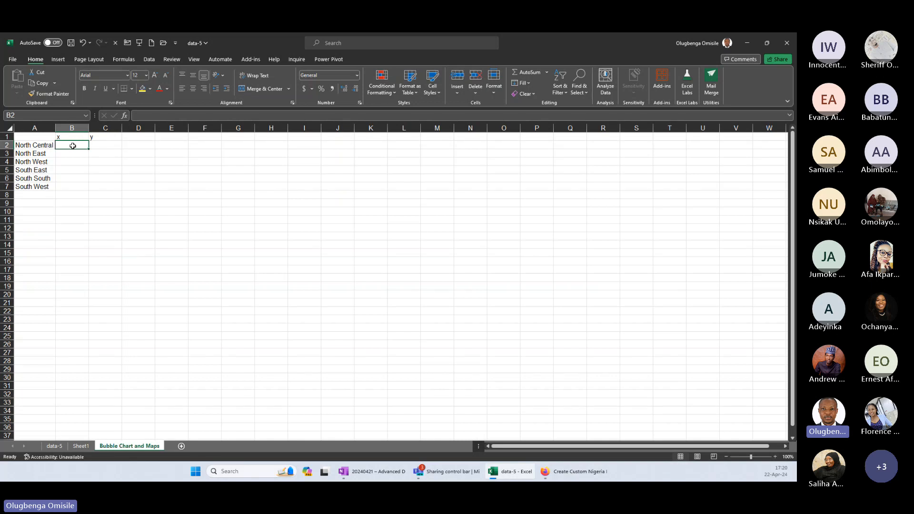
pyautogui.write('10')
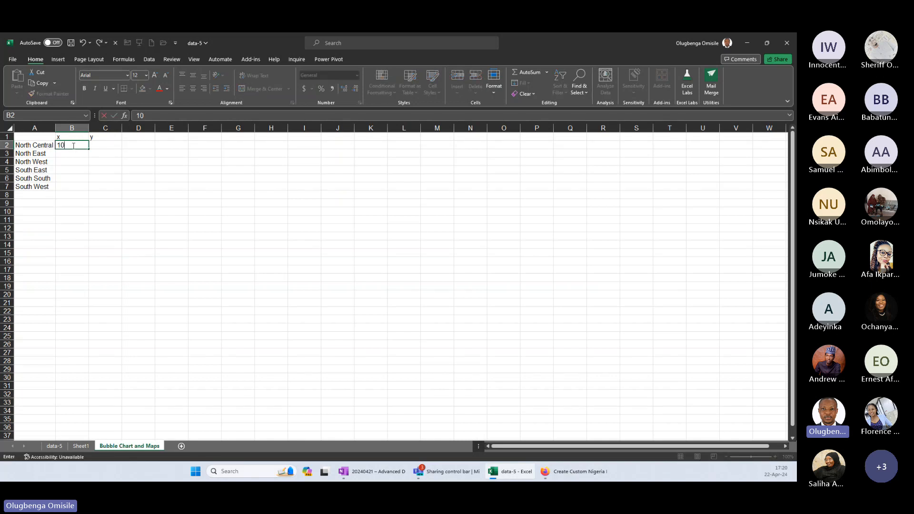
pyautogui.press('Tab')
pyautogui.write('10')
pyautogui.press('Return')
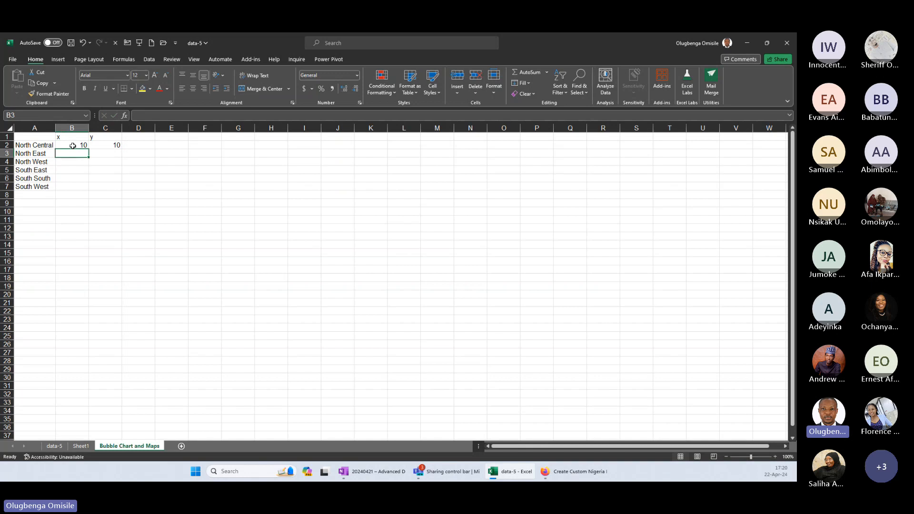
pyautogui.write('20')
pyautogui.press('Tab')
pyautogui.write('20')
pyautogui.press('Return')
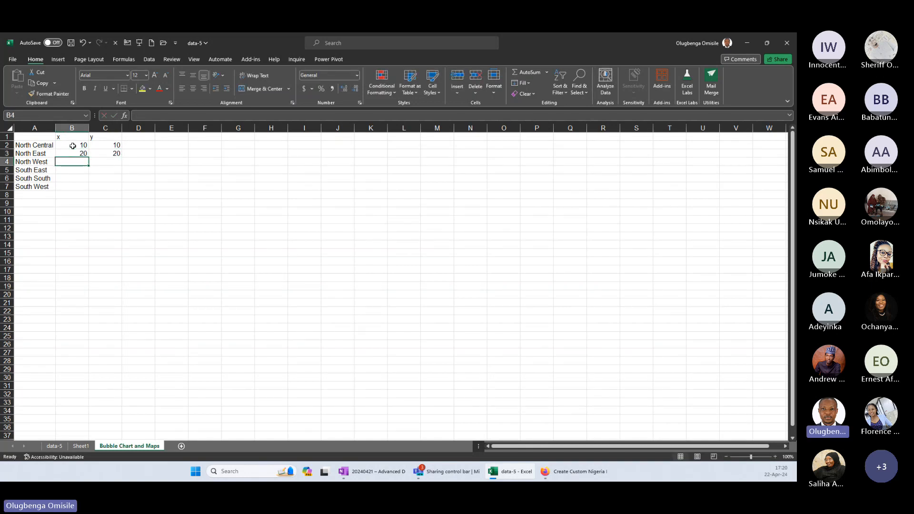
pyautogui.write('30')
pyautogui.press('Tab')
pyautogui.write('30')
pyautogui.press('Return')
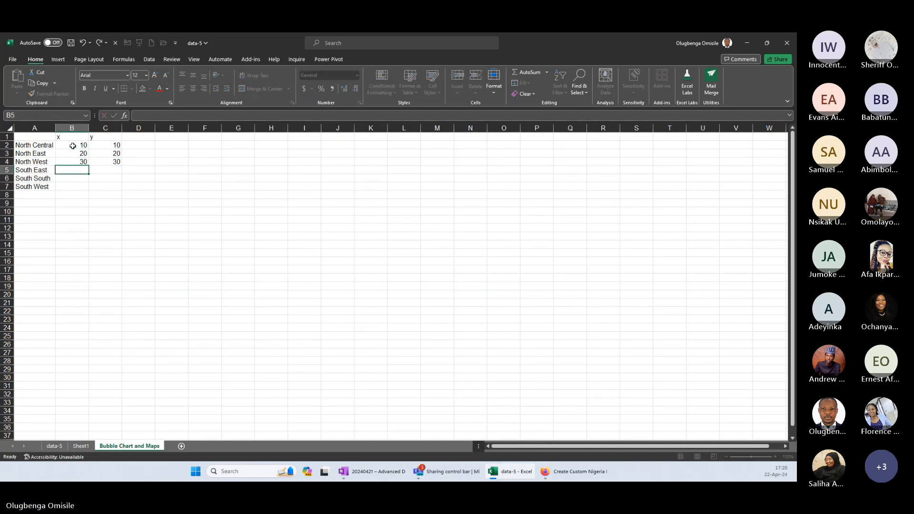
# Enter x and y coordinates of 40, 15 for South East and 15, 15 for South South.
pyautogui.write('40')
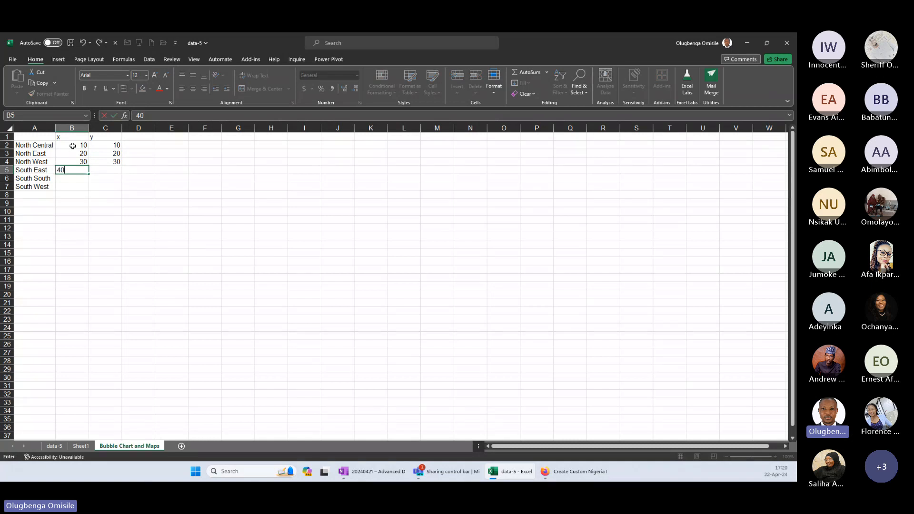
pyautogui.press('Tab')
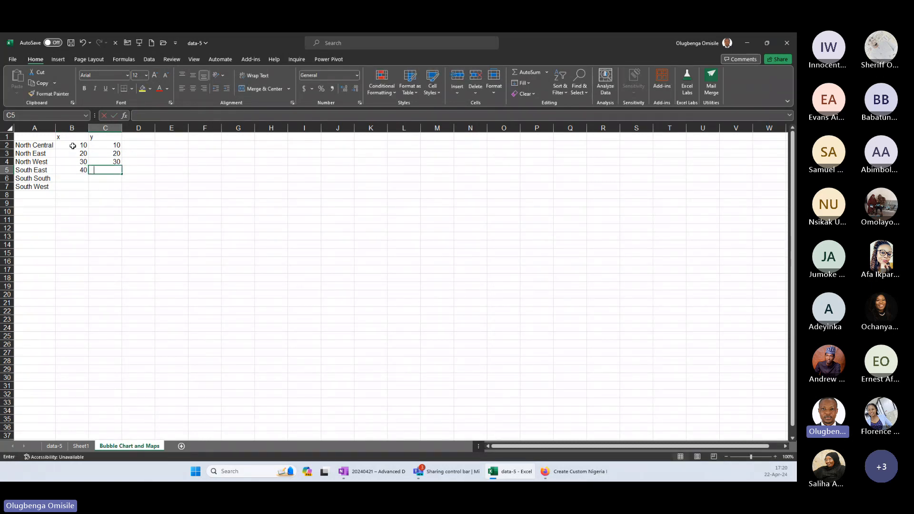
pyautogui.write('15')
pyautogui.press('Return')
pyautogui.write('15')
pyautogui.press('Tab')
pyautogui.write('15')
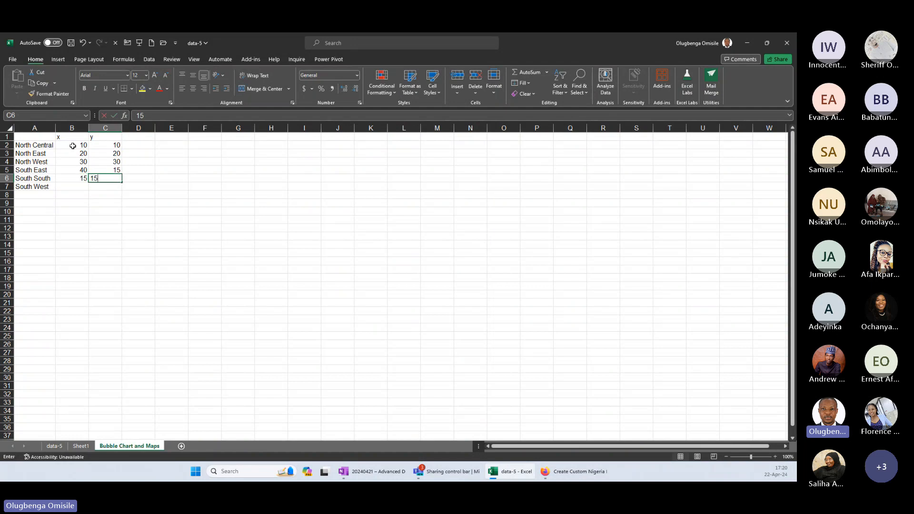
pyautogui.press('Return')
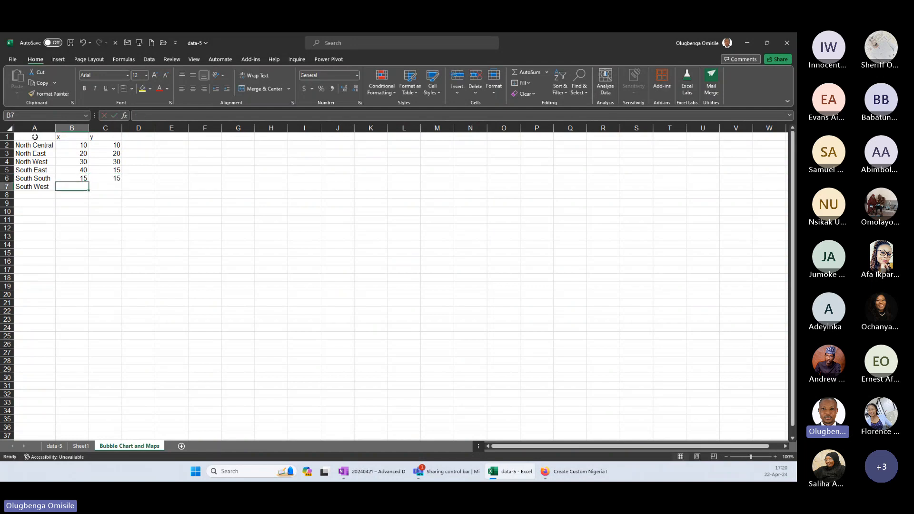
# Enter the header Region in A1 and set both x and y to 10 for South West.
pyautogui.click(35, 136)
pyautogui.write('Region')
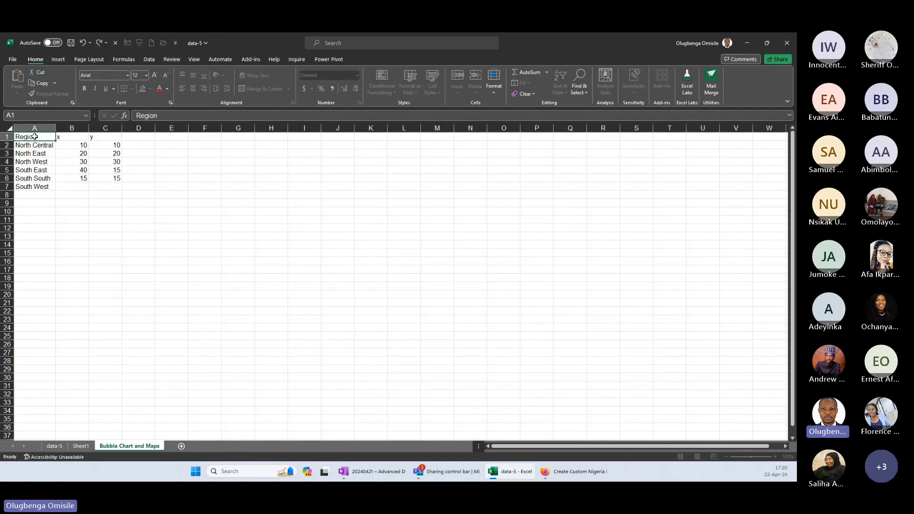
pyautogui.moveTo(34, 137); pyautogui.dragTo(106, 185)
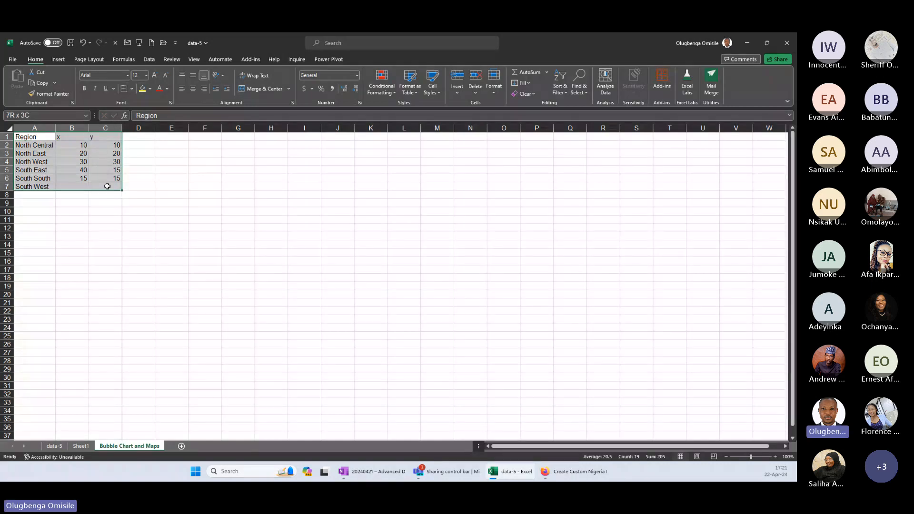
pyautogui.click(77, 185)
pyautogui.write('10')
pyautogui.press('Tab')
pyautogui.write('10')
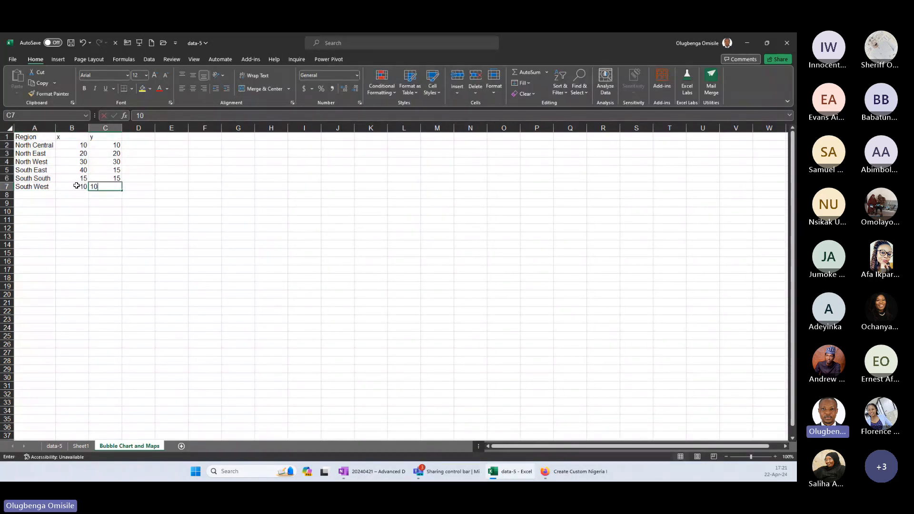
# Insert a scatter chart of the x and y columns in B1:C7, and reposition and enlarge it beside the data.
pyautogui.moveTo(38, 137); pyautogui.dragTo(105, 186)
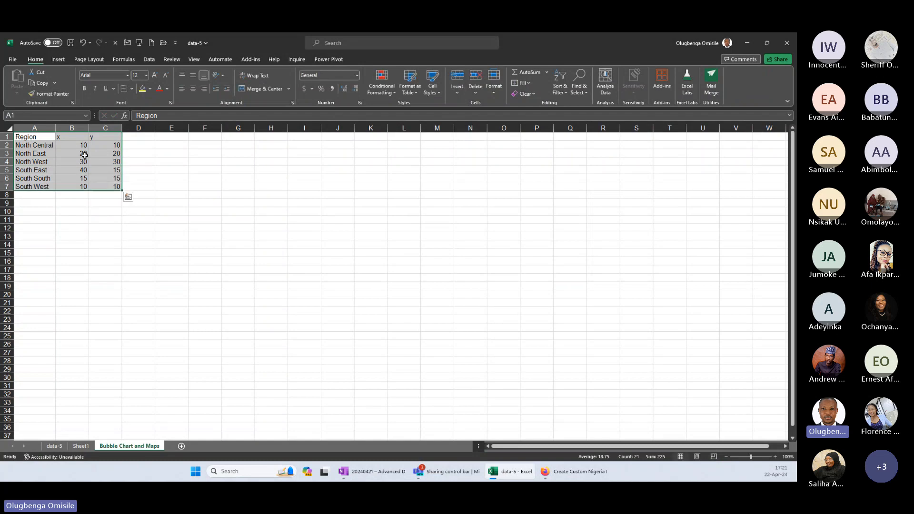
pyautogui.click(58, 59)
pyautogui.moveTo(71, 137); pyautogui.dragTo(113, 188)
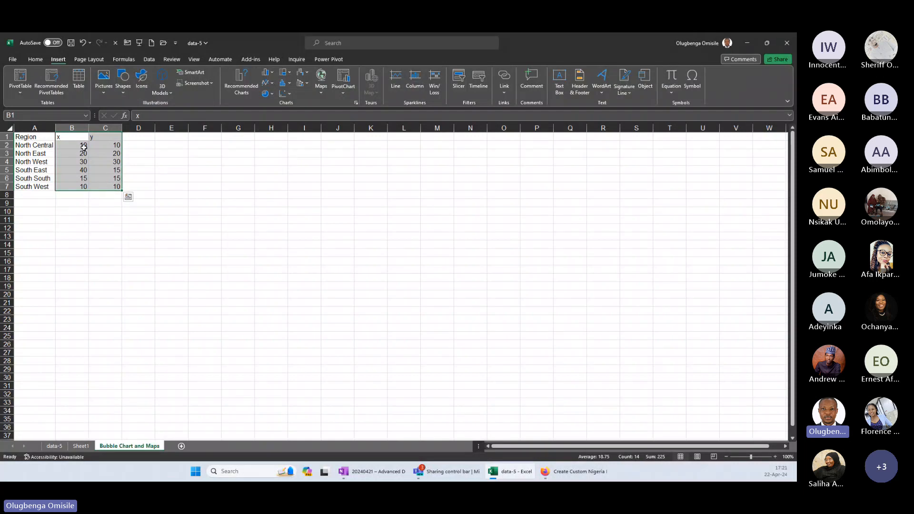
pyautogui.click(128, 197)
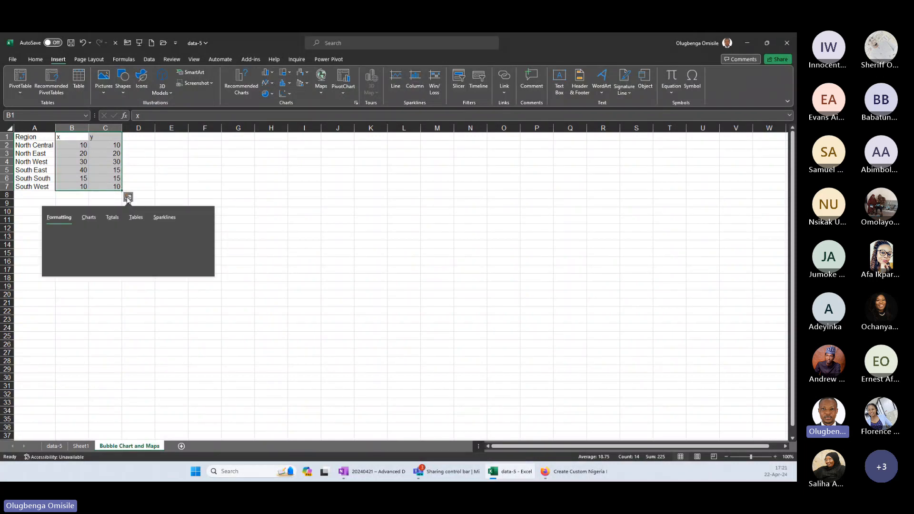
pyautogui.click(87, 218)
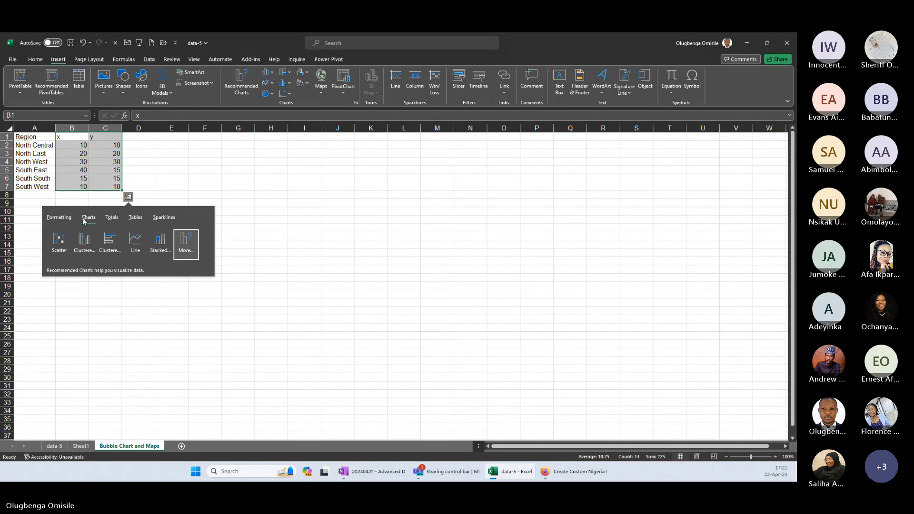
pyautogui.click(54, 242)
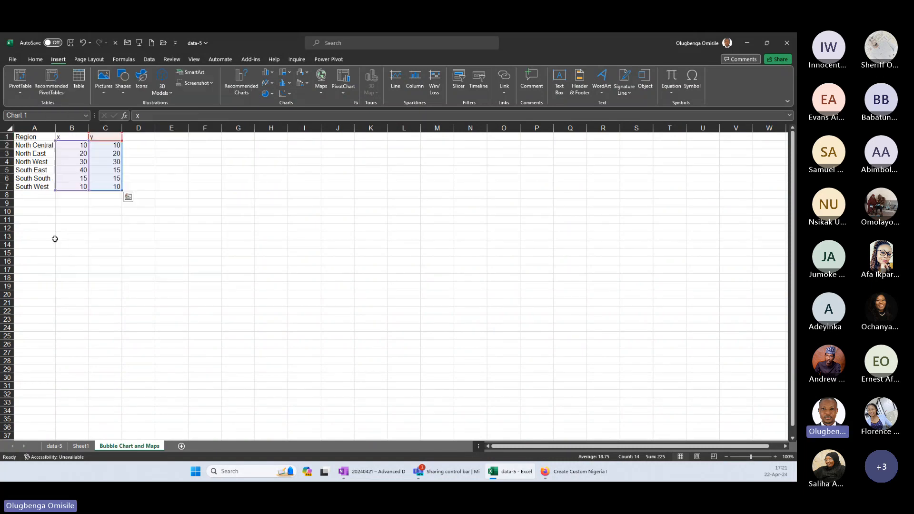
pyautogui.moveTo(400, 227); pyautogui.dragTo(401, 158)
pyautogui.moveTo(301, 347); pyautogui.dragTo(179, 383)
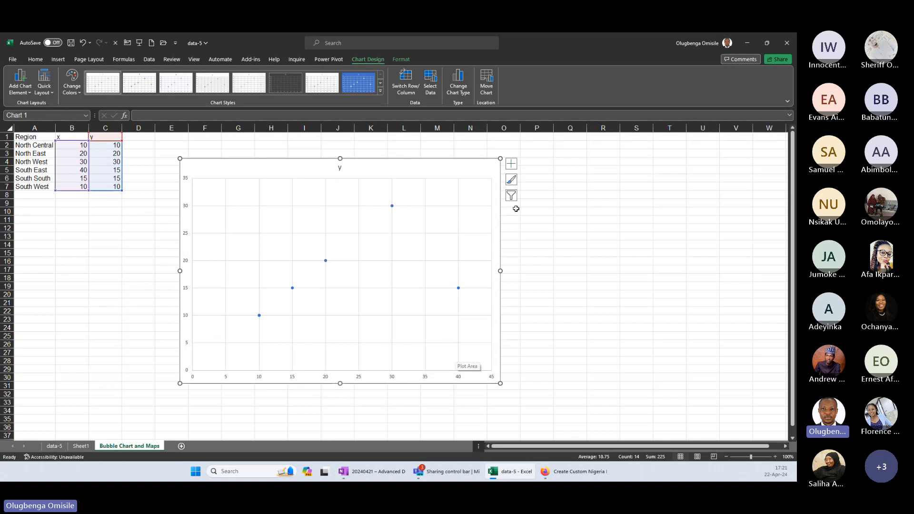
# Fill the chart area with the picture Nigeria Map Chart_Region from the Downloads folder.
pyautogui.rightClick(460, 162)
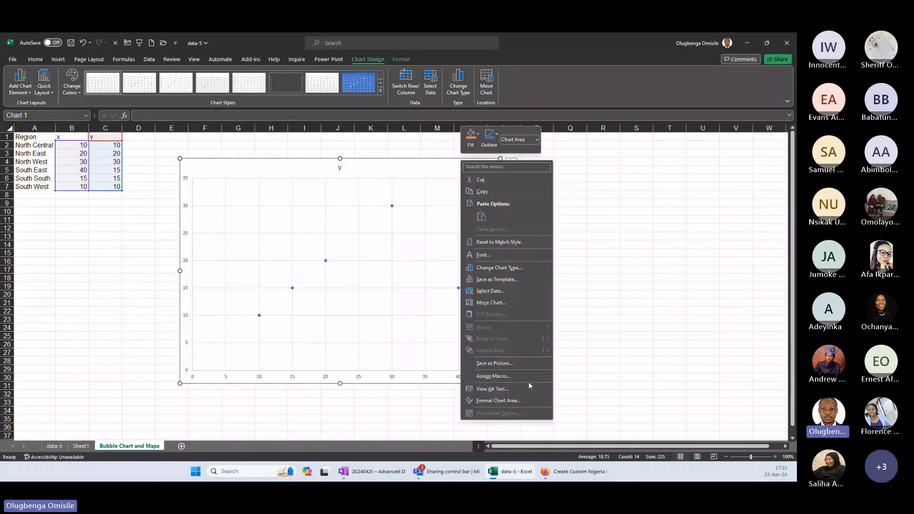
pyautogui.click(523, 400)
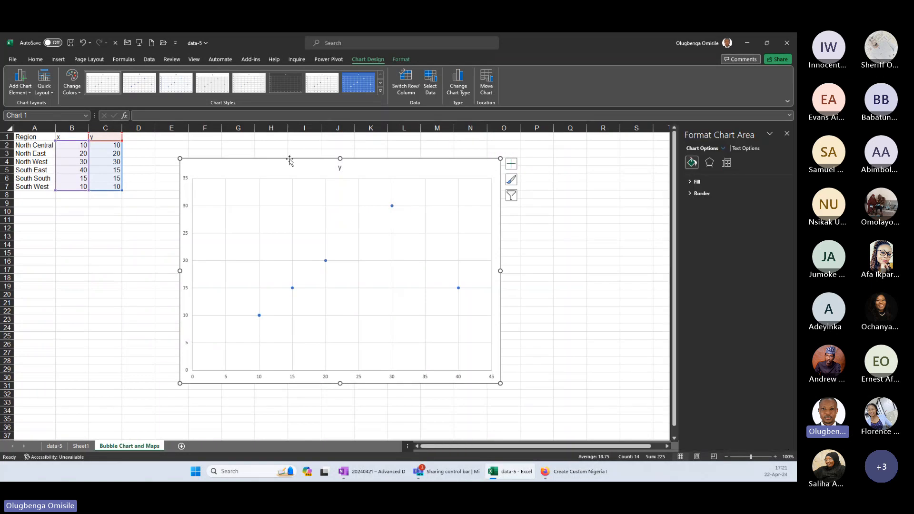
pyautogui.click(689, 182)
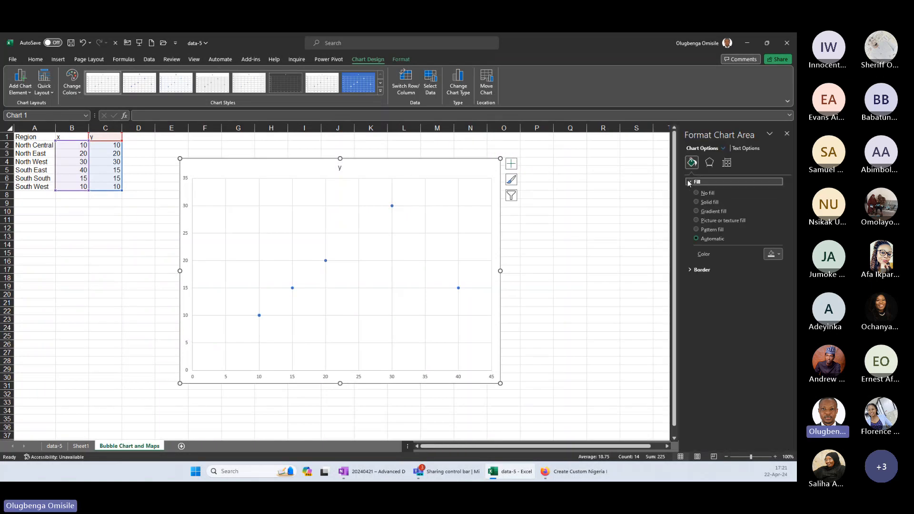
pyautogui.click(696, 222)
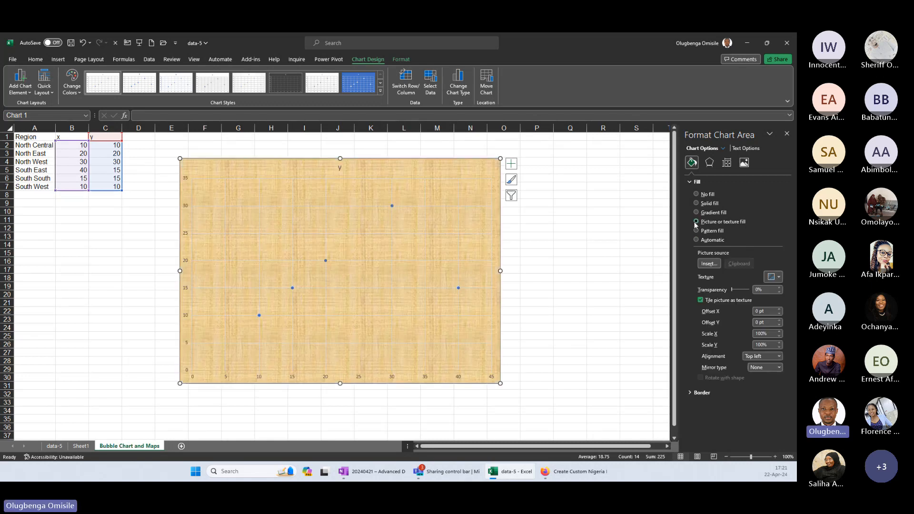
pyautogui.click(710, 264)
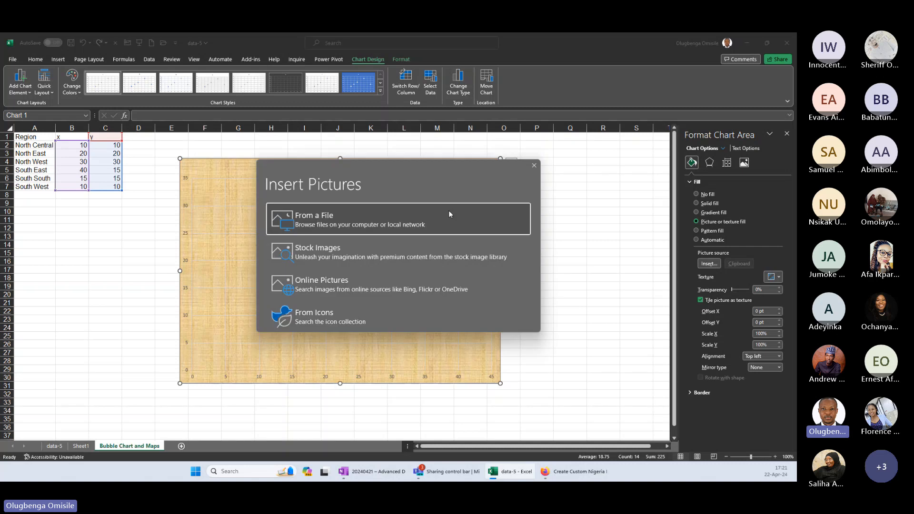
pyautogui.click(380, 218)
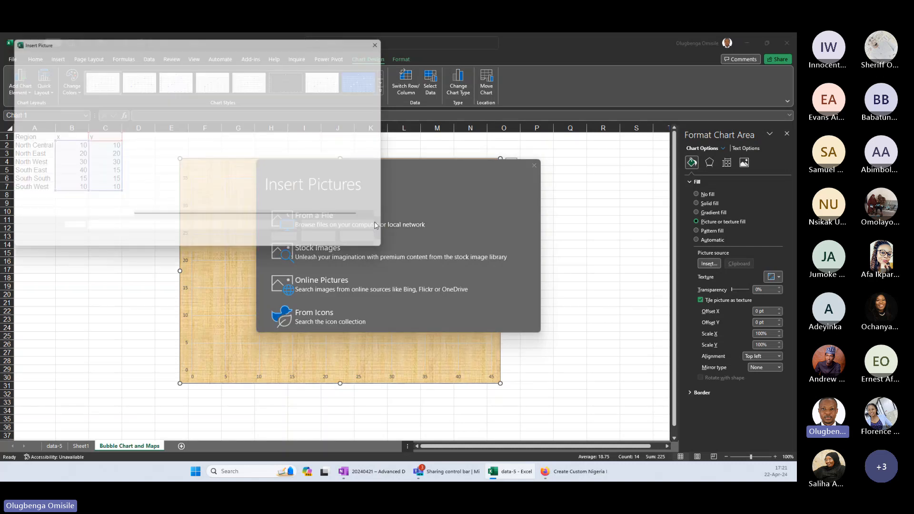
pyautogui.click(52, 127)
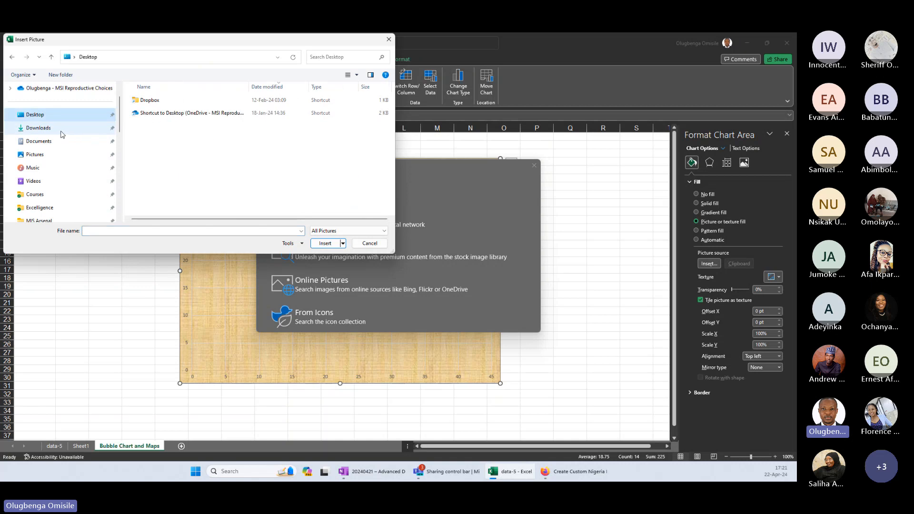
pyautogui.click(177, 100)
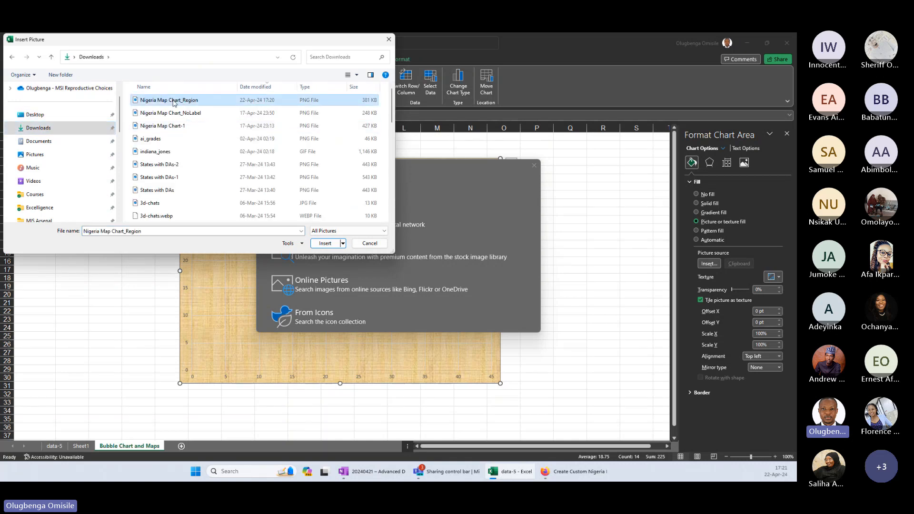
pyautogui.click(324, 243)
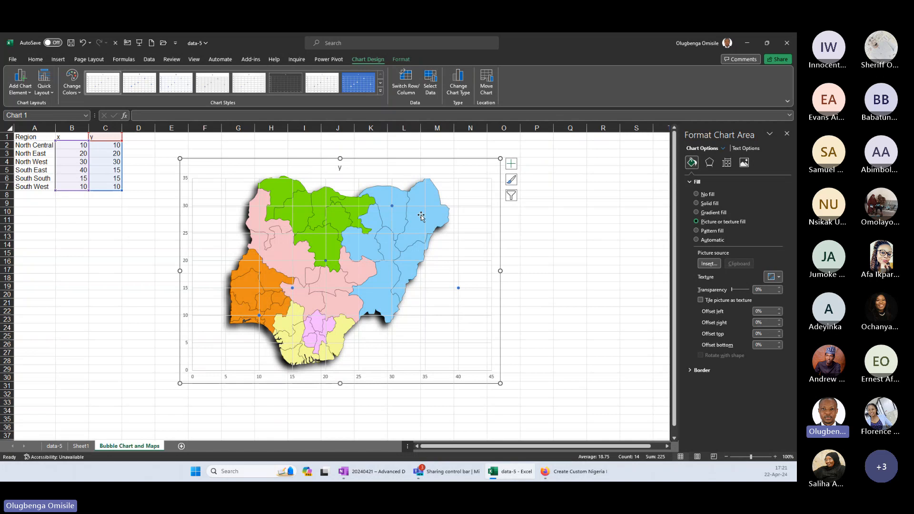
# Resize the chart and its plot area so the gridlines frame the Nigeria map closely on all sides.
pyautogui.moveTo(500, 384); pyautogui.dragTo(447, 376)
pyautogui.moveTo(313, 158); pyautogui.dragTo(313, 176)
pyautogui.moveTo(177, 374); pyautogui.dragTo(219, 365)
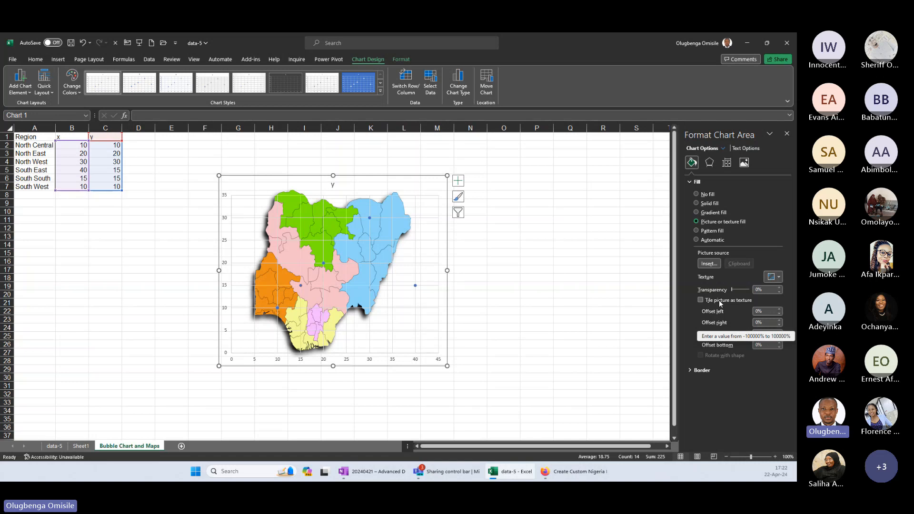
pyautogui.moveTo(447, 271)
pyautogui.mouseDown()
pyautogui.moveTo(482, 270)
pyautogui.moveTo(441, 274)
pyautogui.mouseUp()
pyautogui.click(458, 300)
pyautogui.moveTo(232, 274); pyautogui.dragTo(257, 274)
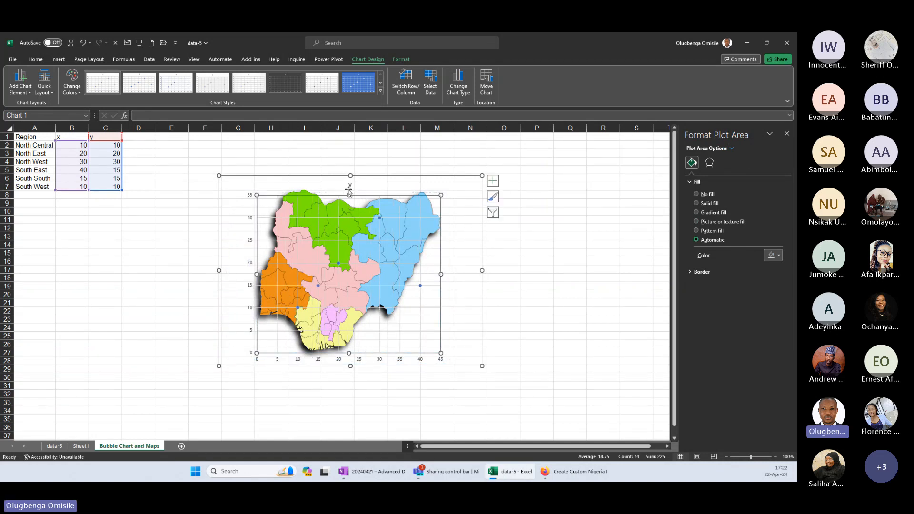
pyautogui.moveTo(349, 195); pyautogui.dragTo(348, 189)
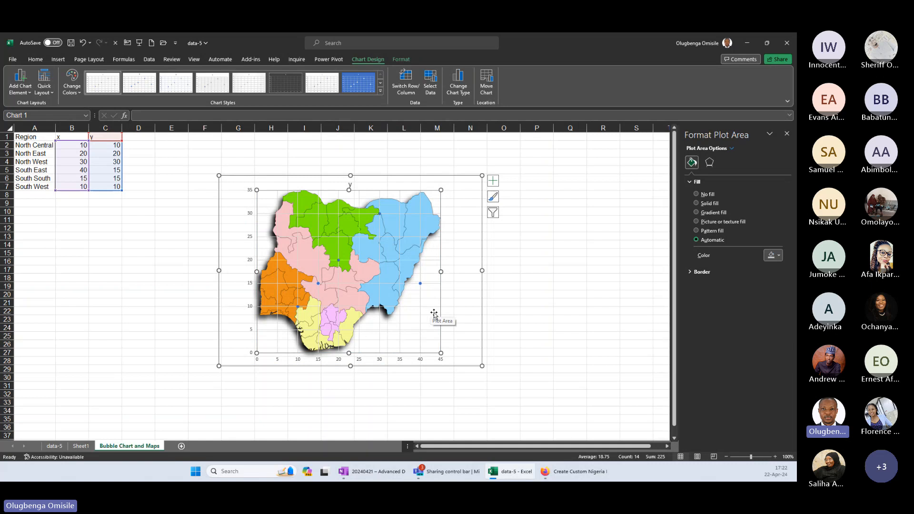
# Open the axis options with bounds and units for the chart's horizontal axis.
pyautogui.moveTo(420, 284)
pyautogui.click(424, 360)
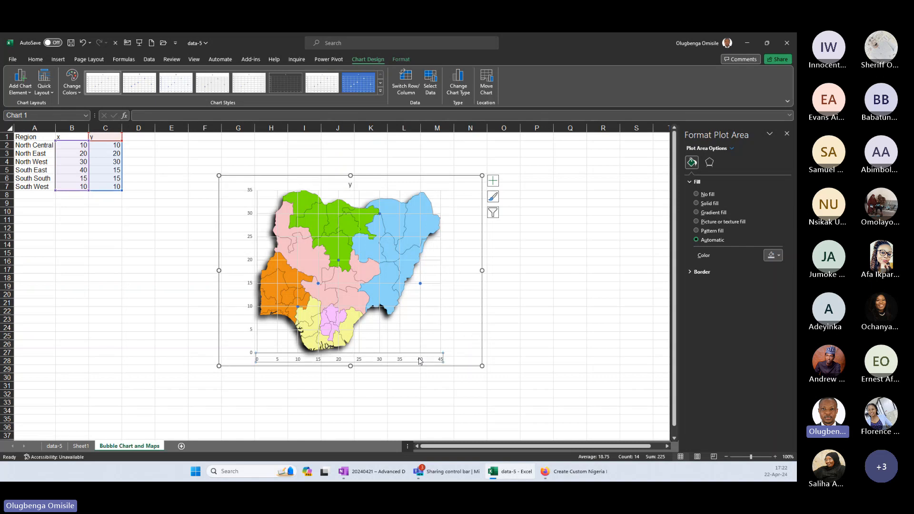
pyautogui.click(373, 358)
pyautogui.rightClick(374, 358)
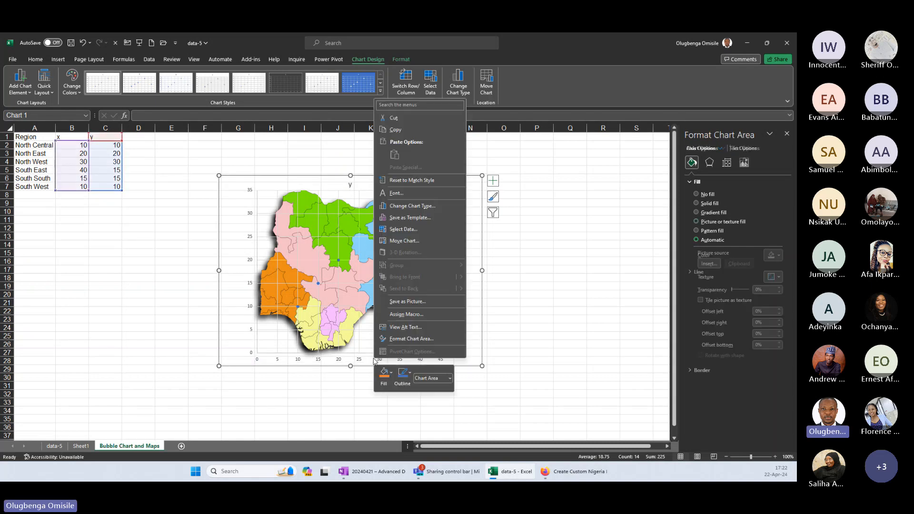
pyautogui.rightClick(374, 358)
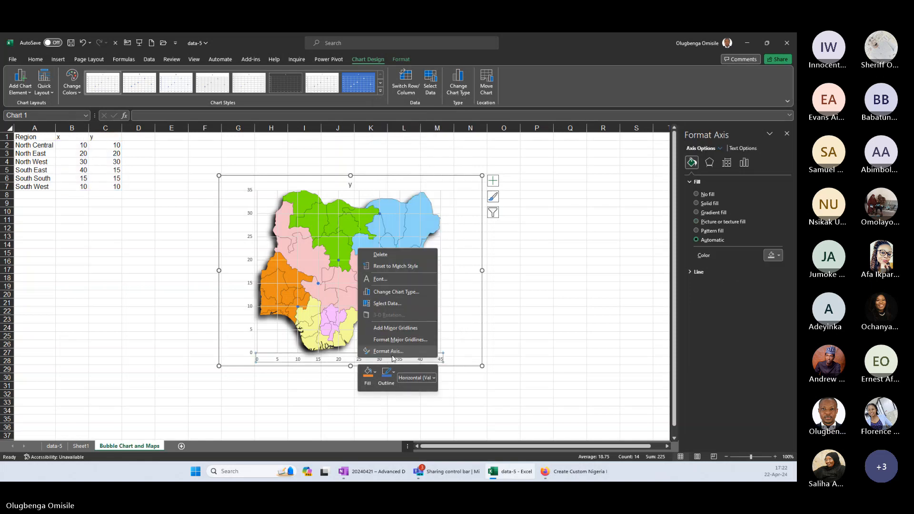
pyautogui.press('Escape')
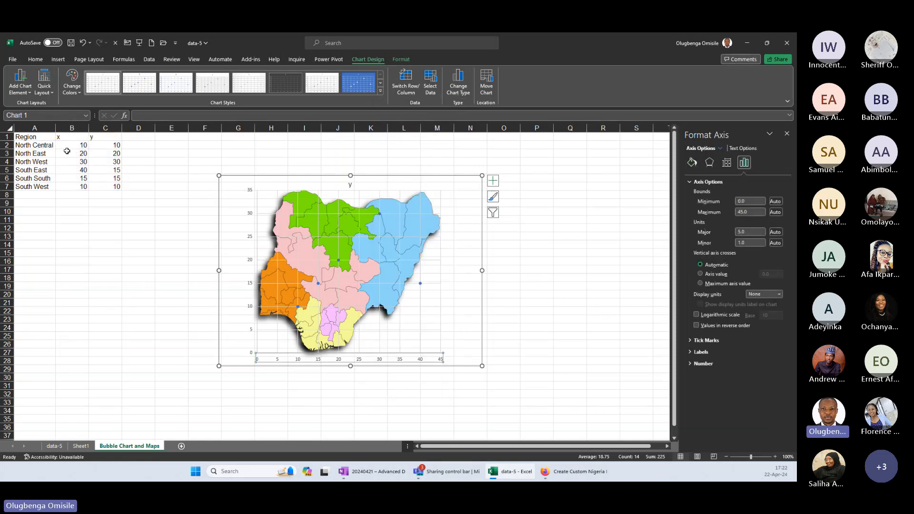
# Set the vertical axis bounds to a minimum of 0 and a maximum of 36.
pyautogui.moveTo(71, 145); pyautogui.dragTo(114, 193)
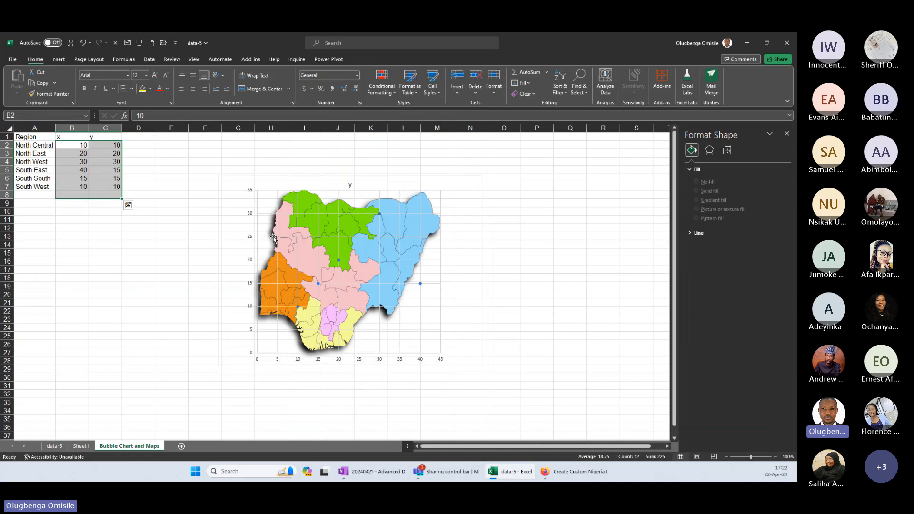
pyautogui.click(251, 239)
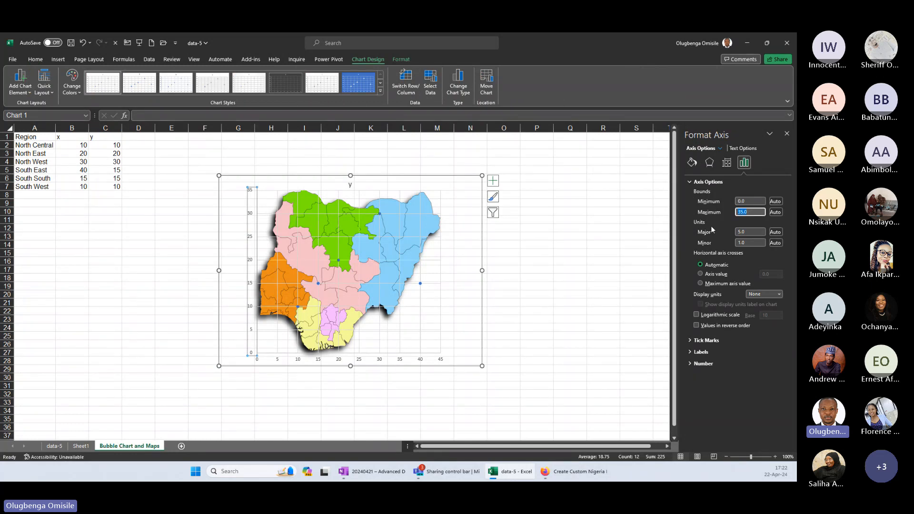
pyautogui.press('Return')
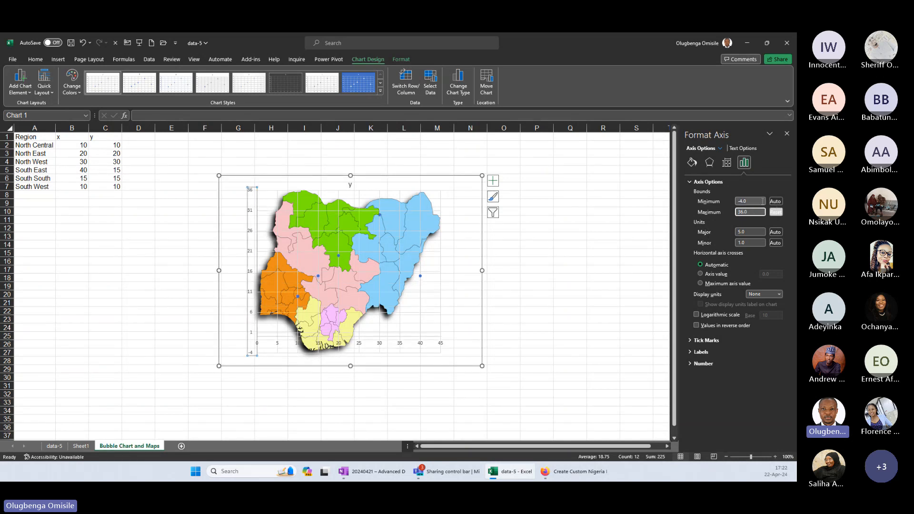
pyautogui.moveTo(762, 201); pyautogui.dragTo(735, 202)
pyautogui.write('0')
pyautogui.press('Return')
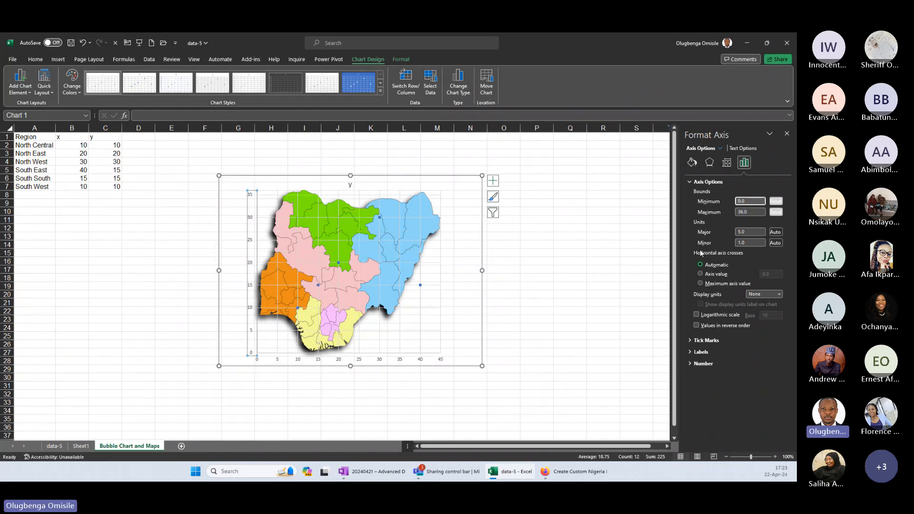
# Set the horizontal axis bounds to a minimum of 0 and a maximum of 48.
pyautogui.click(401, 360)
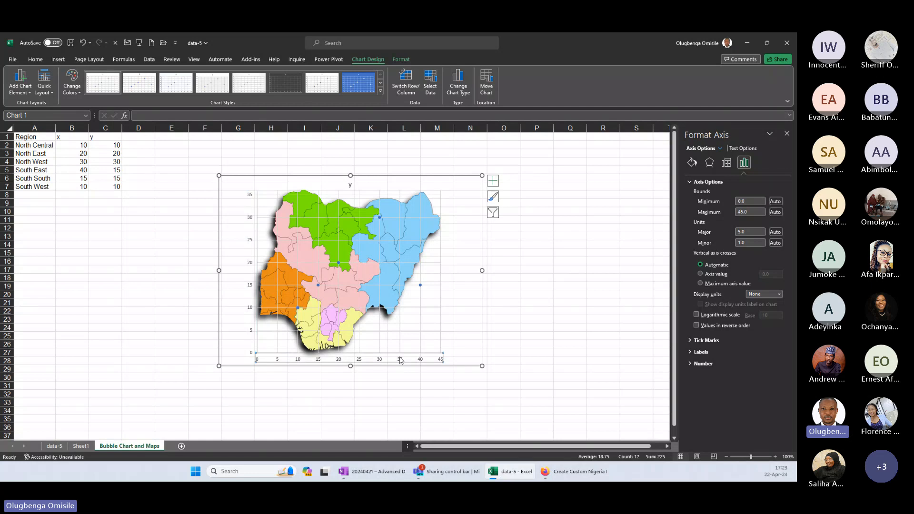
pyautogui.click(749, 212)
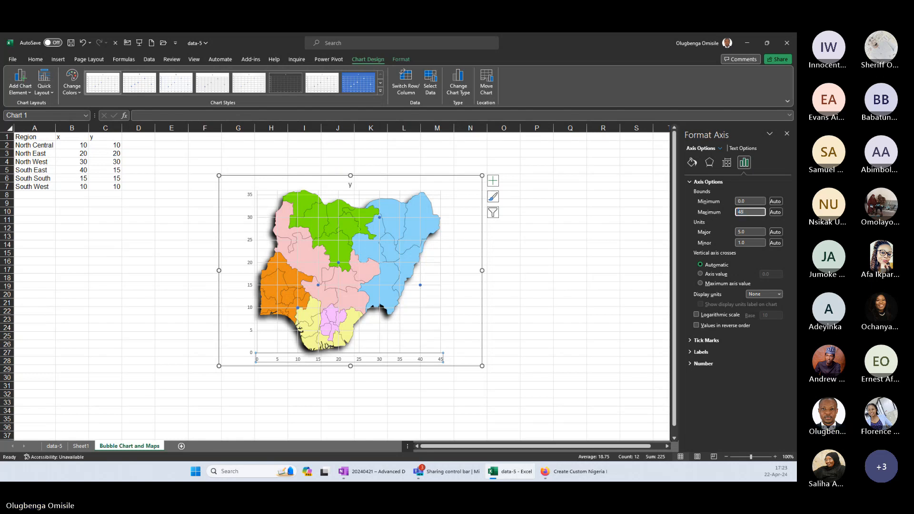
pyautogui.write('48')
pyautogui.press('Return')
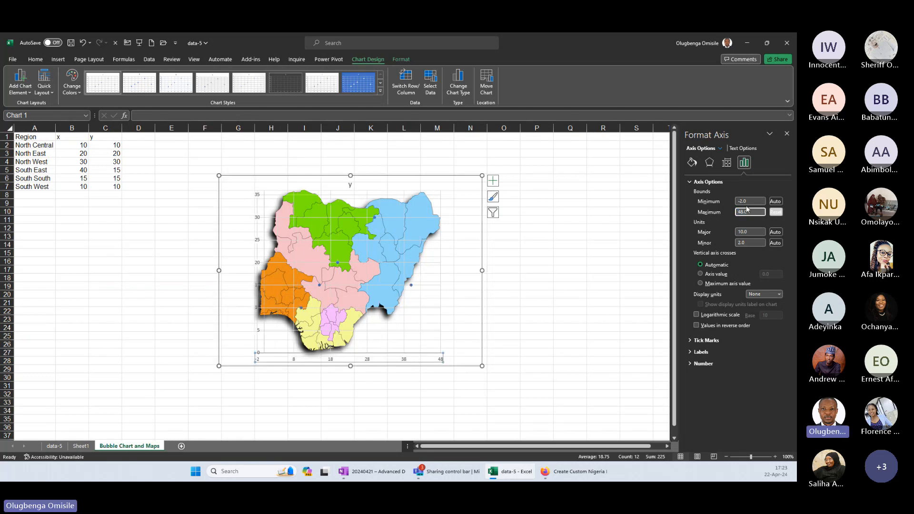
pyautogui.moveTo(749, 201); pyautogui.dragTo(722, 198)
pyautogui.write('0')
pyautogui.press('Return')
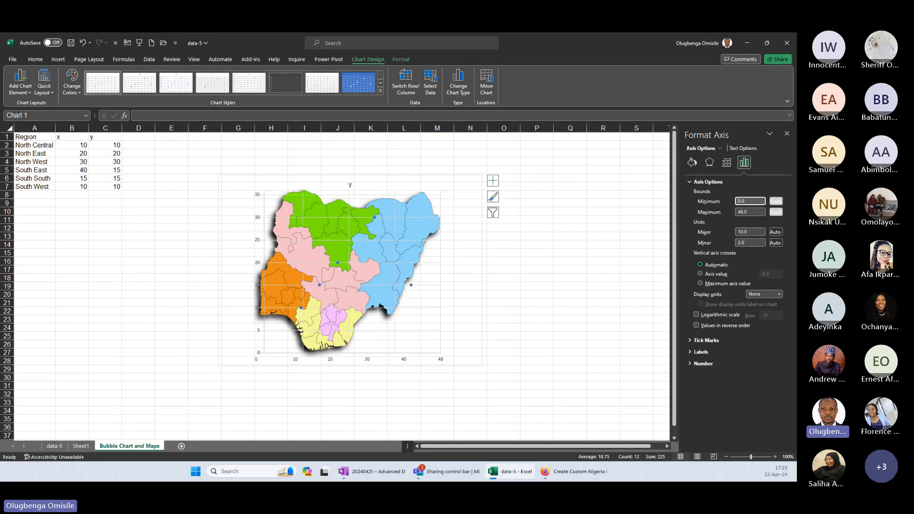
# Set the major unit of the horizontal axis to 2.
pyautogui.click(311, 362)
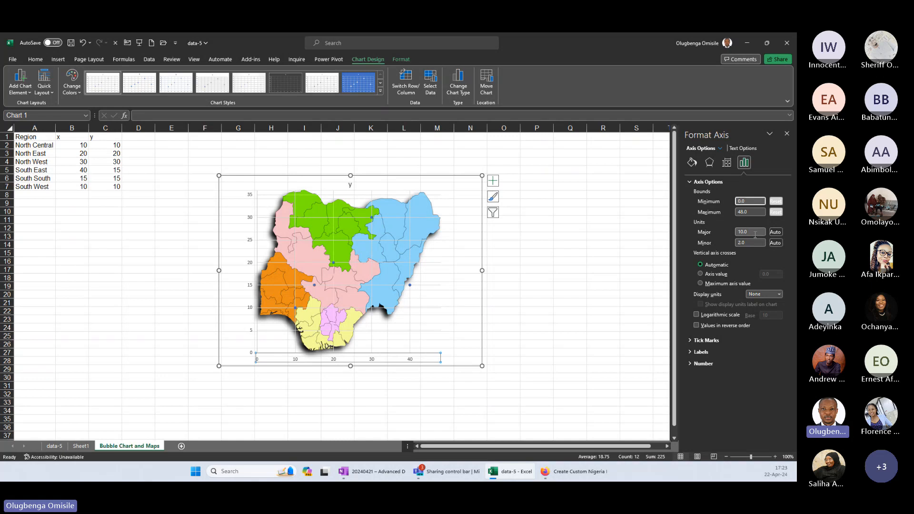
pyautogui.doubleClick(749, 233)
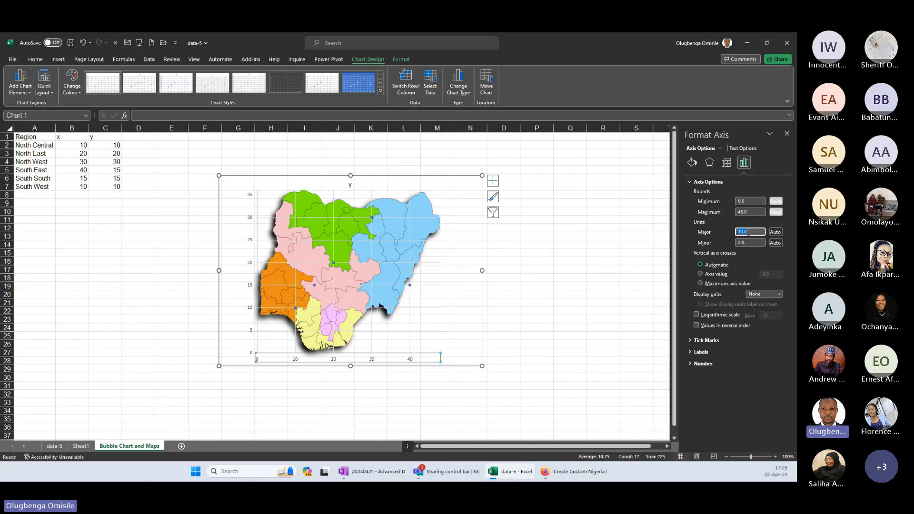
pyautogui.write('2')
pyautogui.press('Return')
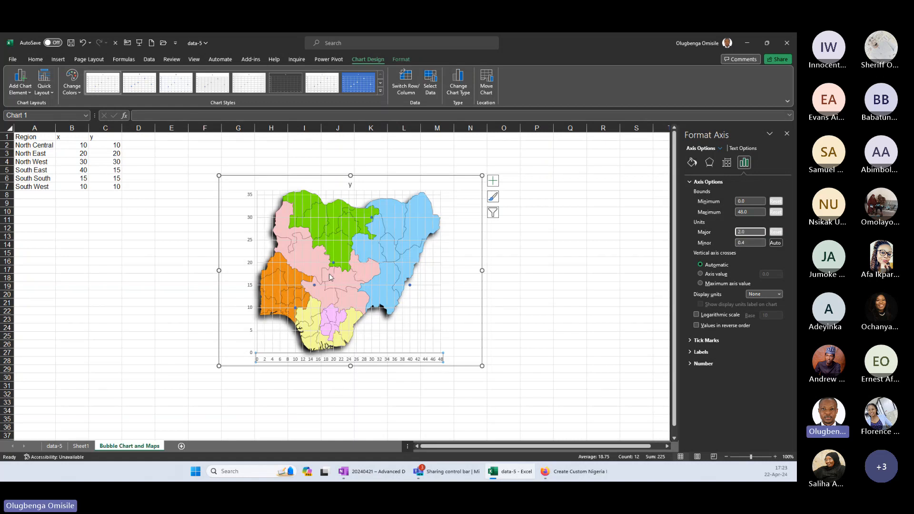
# Set the North Central coordinates in the region table to x 20 and y 15.
pyautogui.click(249, 248)
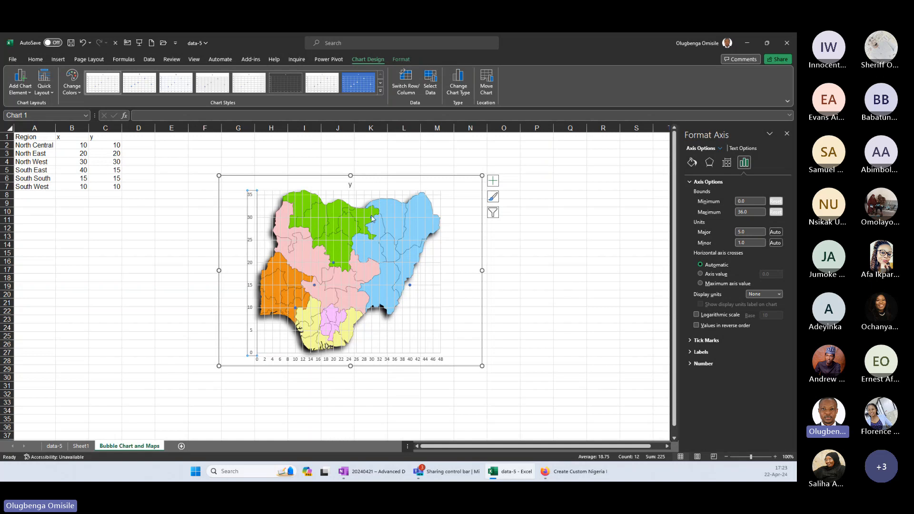
pyautogui.moveTo(373, 219)
pyautogui.click(79, 145)
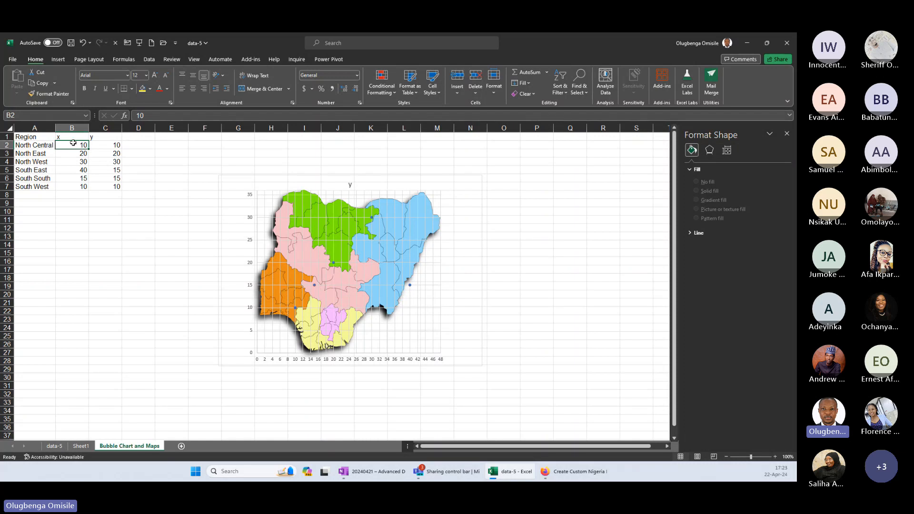
pyautogui.write('20')
pyautogui.press('Tab')
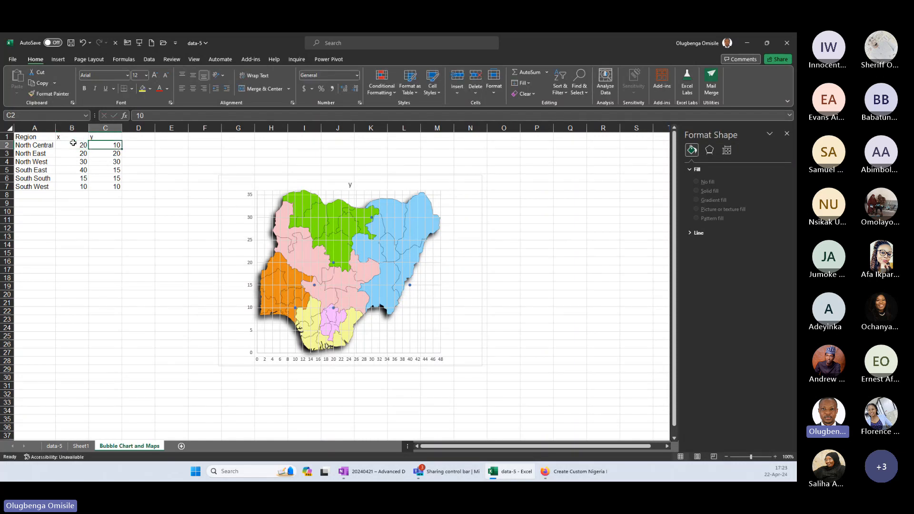
pyautogui.write('15')
pyautogui.press('Return')
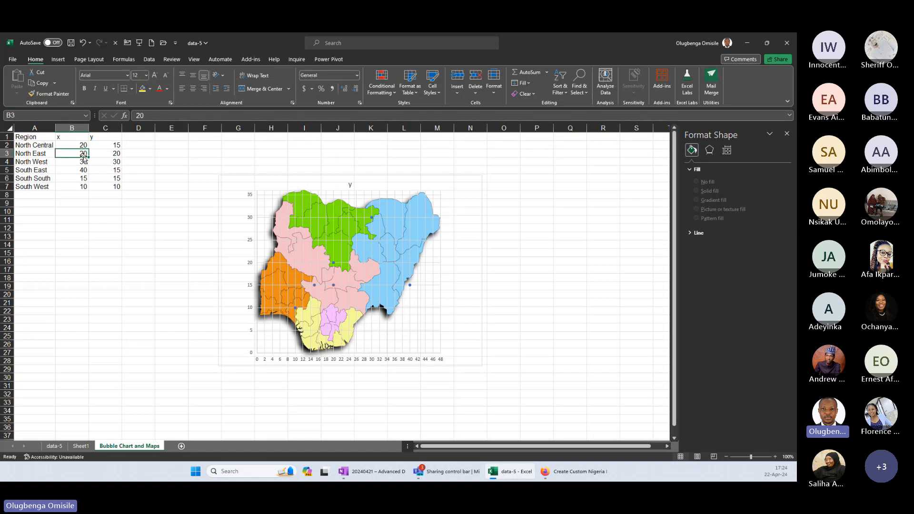
# Set the North East y value to 30 and the North West coordinates to x 36 and y 25.
pyautogui.press('Tab')
pyautogui.write('30')
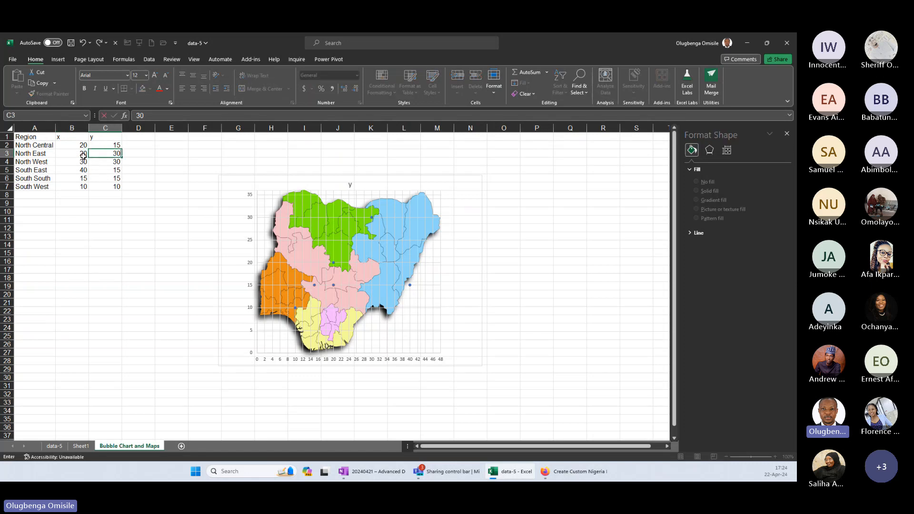
pyautogui.press('Return')
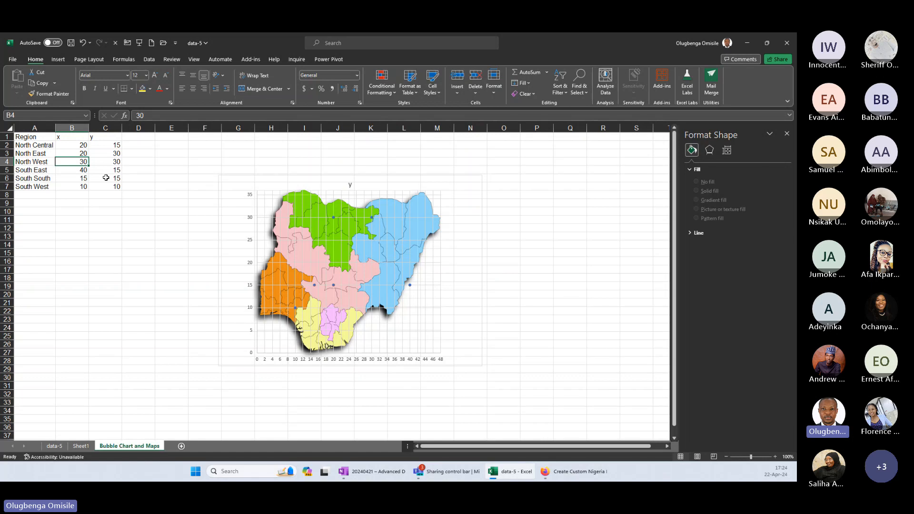
pyautogui.write('36')
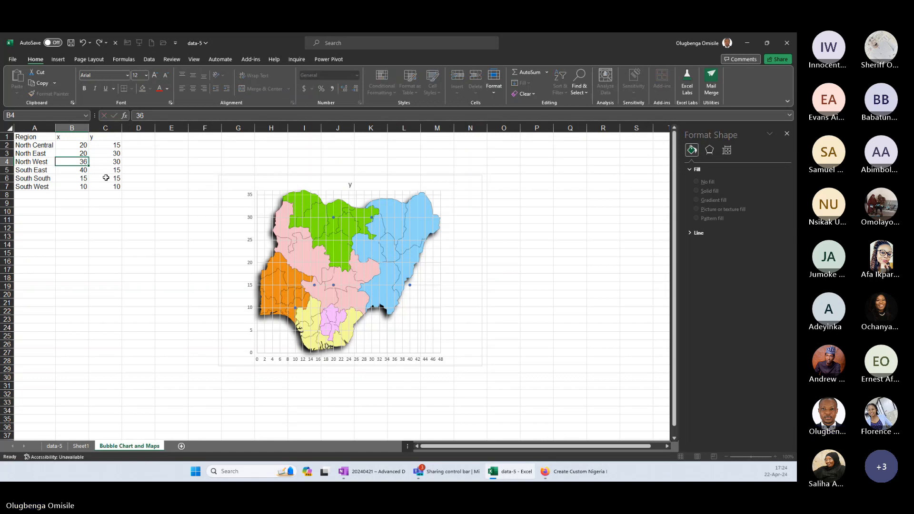
pyautogui.press('Tab')
pyautogui.write('25')
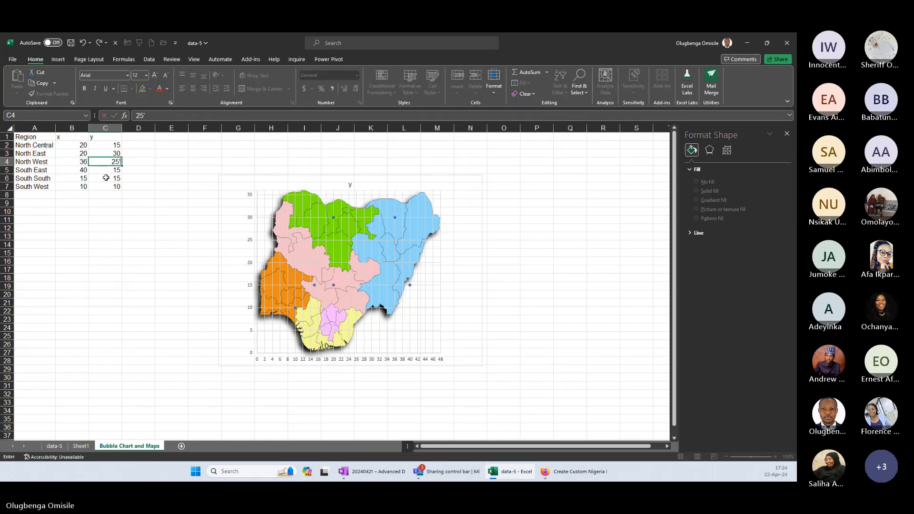
pyautogui.press('Return')
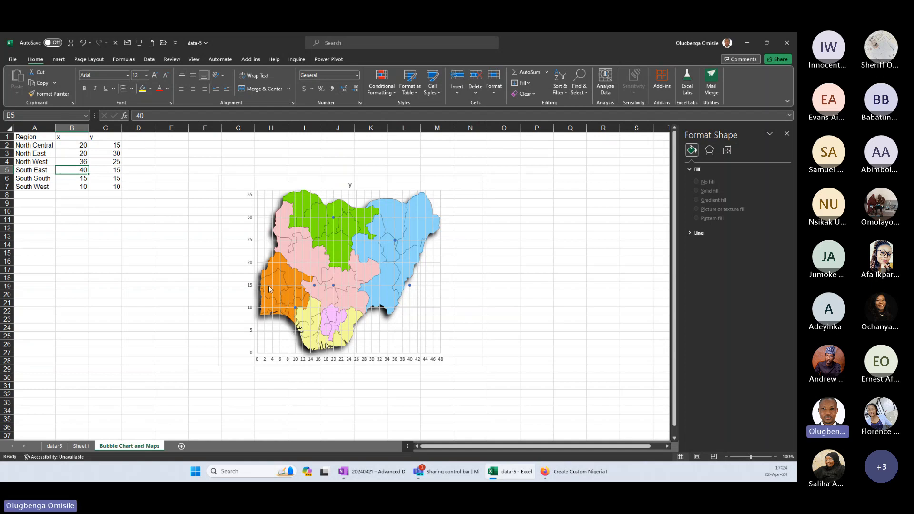
# Set the South West coordinates in the region table to x 7 and y 15.
pyautogui.click(77, 188)
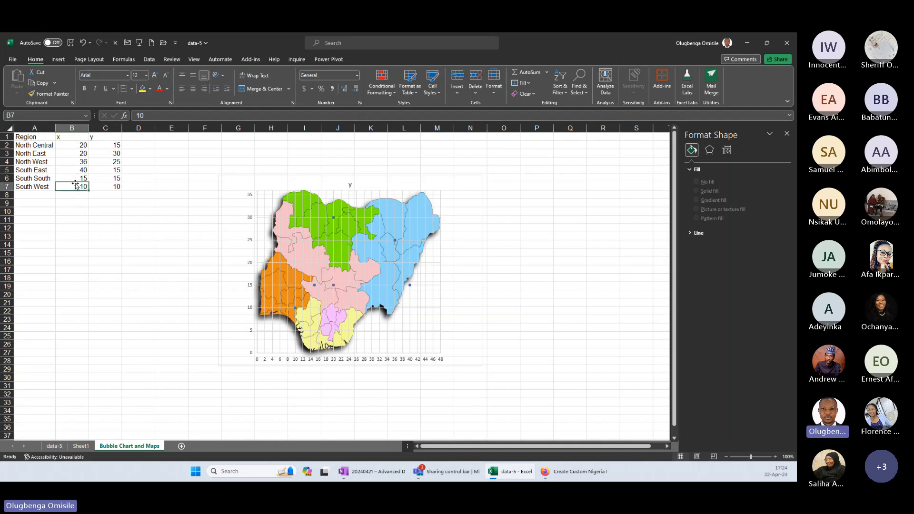
pyautogui.doubleClick(77, 185)
pyautogui.press('BackSpace')
pyautogui.press('BackSpace')
pyautogui.write('7')
pyautogui.press('Tab')
pyautogui.write('15')
pyautogui.press('Tab')
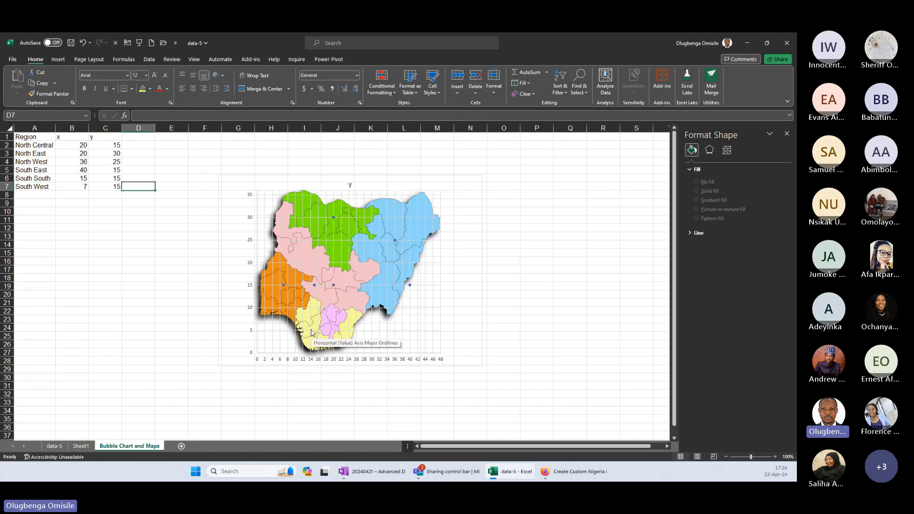
# Set the South South coordinates to x 14 and y 5.
pyautogui.click(74, 177)
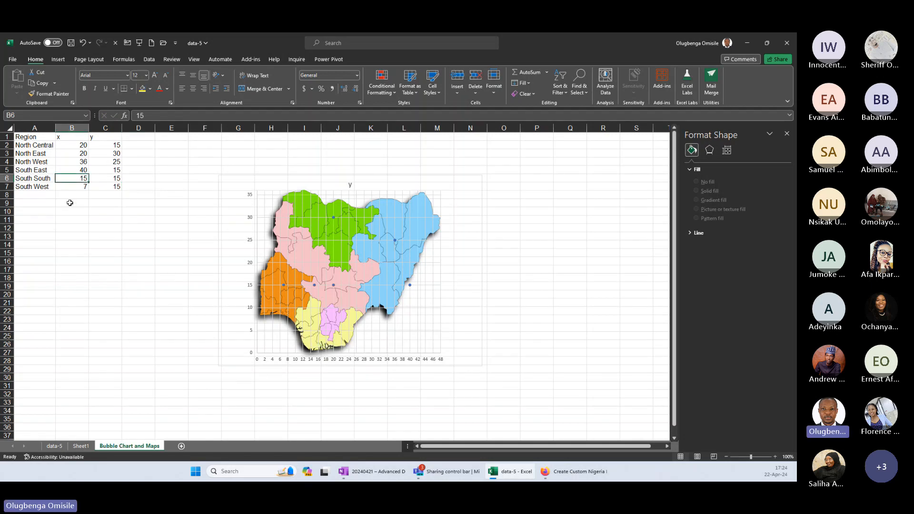
pyautogui.write('14')
pyautogui.press('Tab')
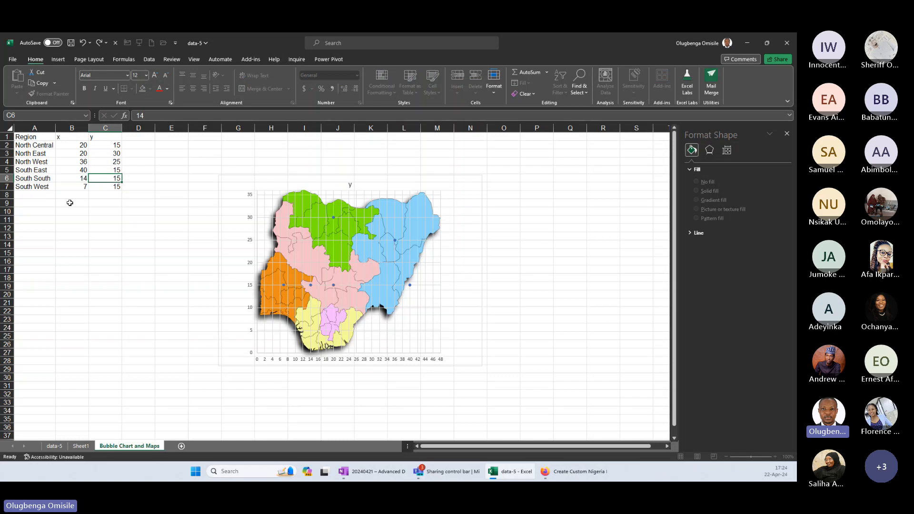
pyautogui.write('5')
pyautogui.press('Tab')
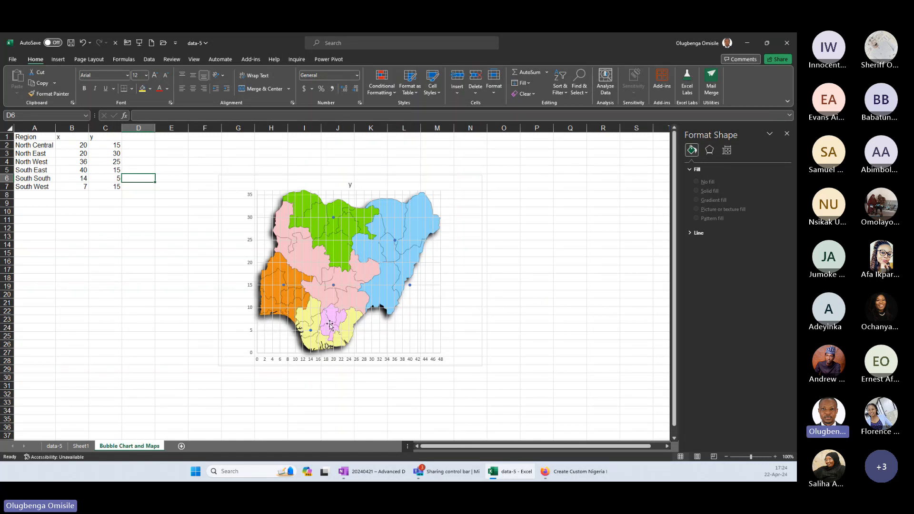
# Change the South South coordinates to x 19 and y 7.
pyautogui.click(83, 179)
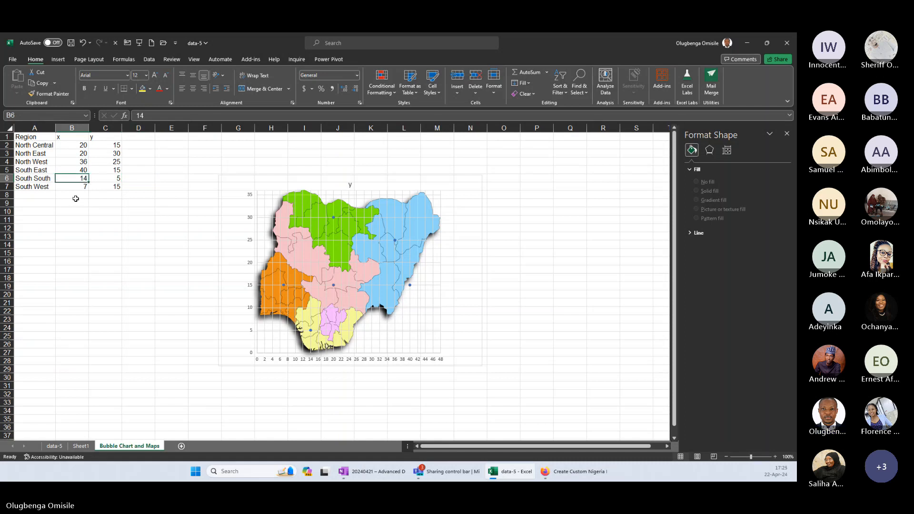
pyautogui.write('17')
pyautogui.press('Tab')
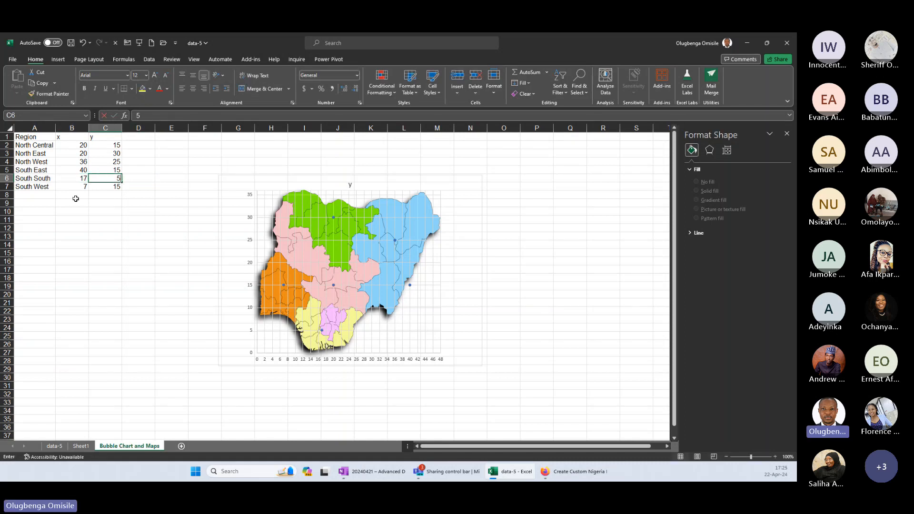
pyautogui.write('7')
pyautogui.press('Return')
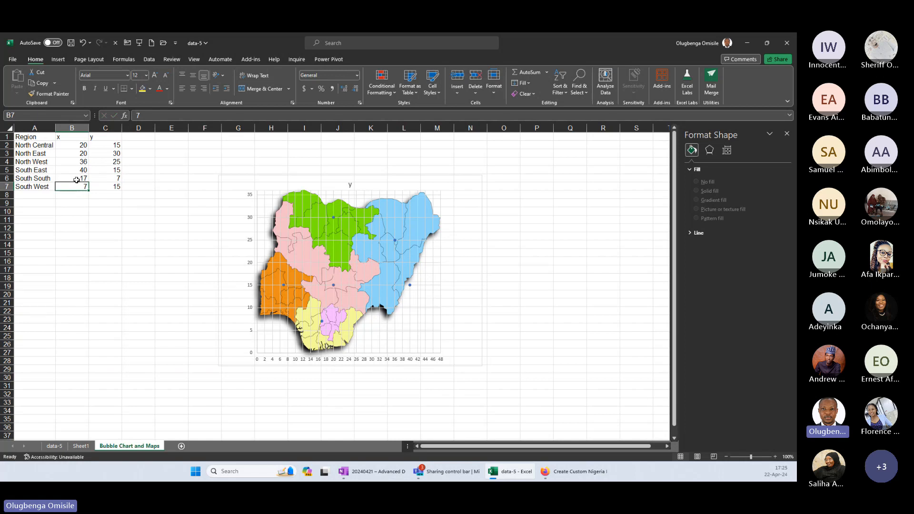
pyautogui.click(76, 180)
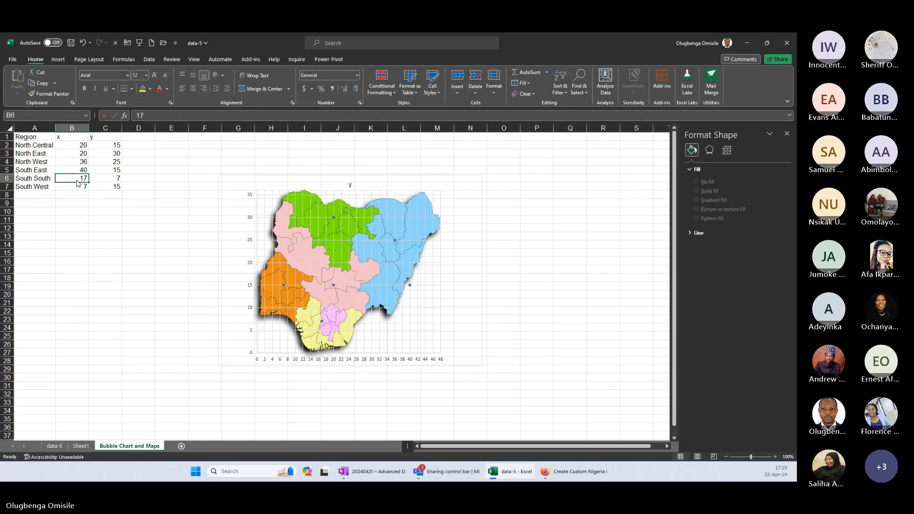
pyautogui.write('19')
pyautogui.press('Return')
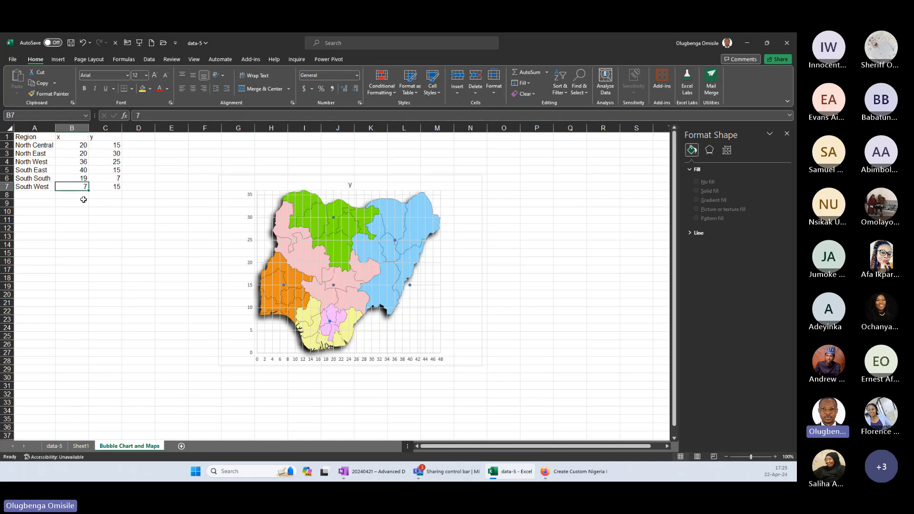
# Copy the South South x and y values to the South East row, and set the South South x value to 14.
pyautogui.click(67, 179)
pyautogui.moveTo(68, 178); pyautogui.dragTo(112, 177)
pyautogui.hotkey('ctrl', 'c')
pyautogui.click(80, 168)
pyautogui.hotkey('ctrl', 'v')
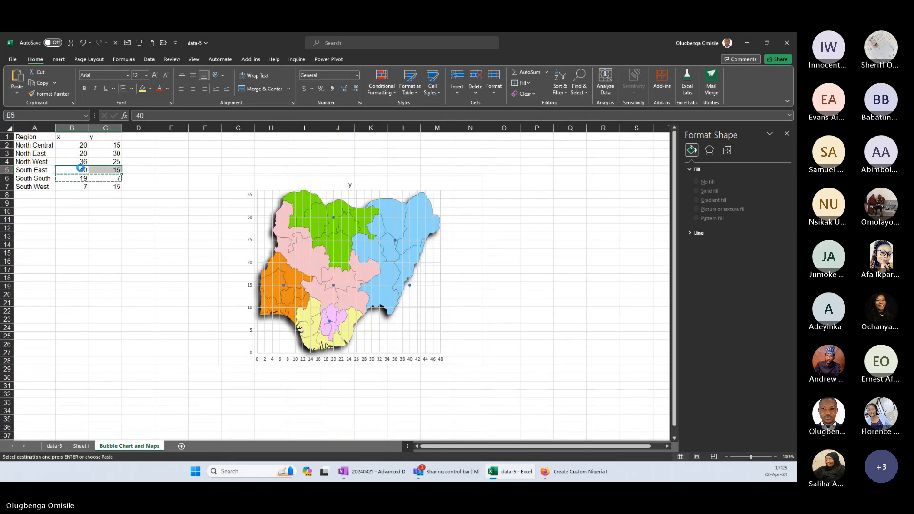
pyautogui.click(81, 178)
pyautogui.write('14')
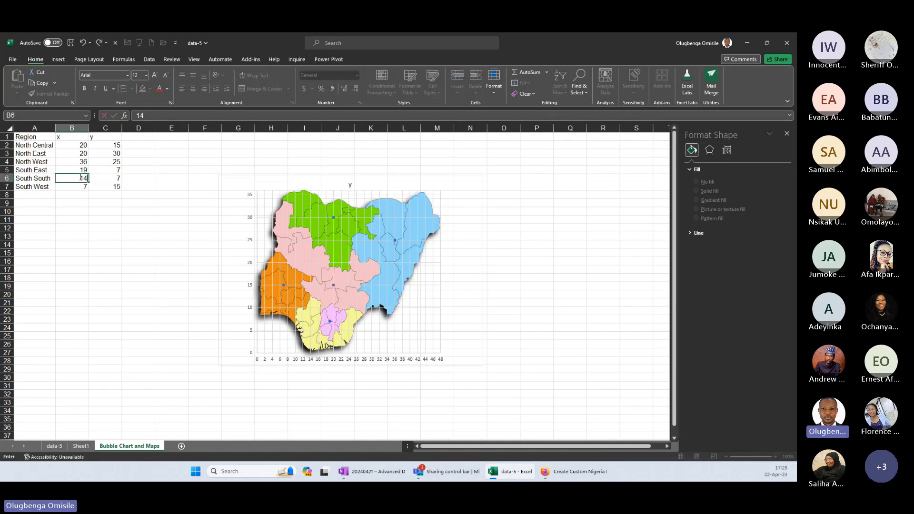
pyautogui.press('Tab')
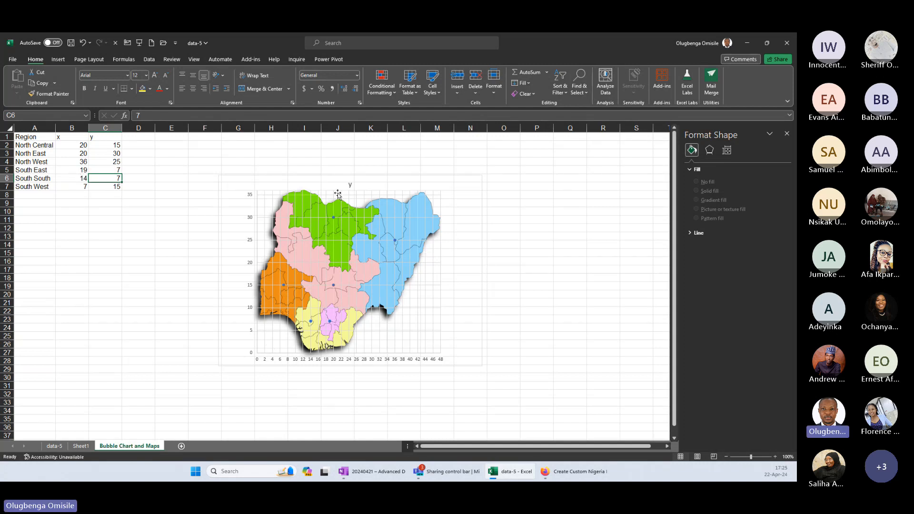
# Delete the "y" title from the map chart.
pyautogui.click(369, 193)
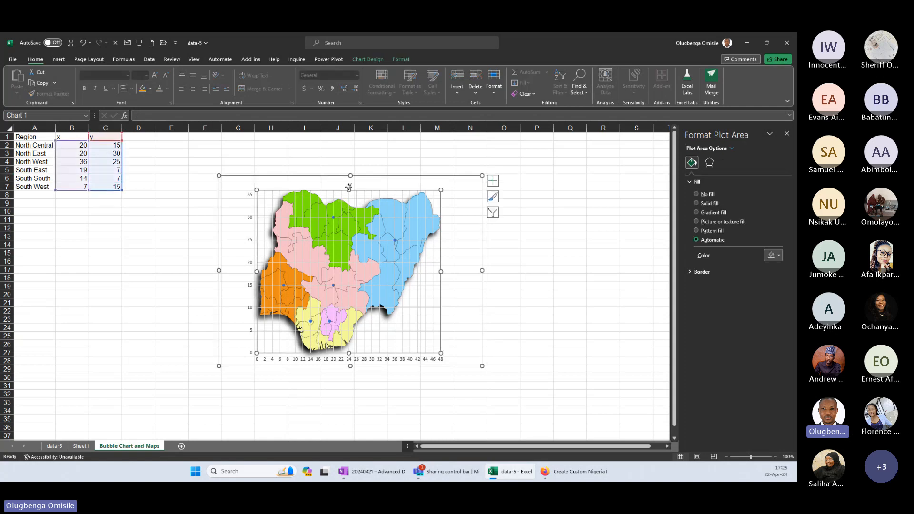
pyautogui.click(351, 183)
pyautogui.press('Delete')
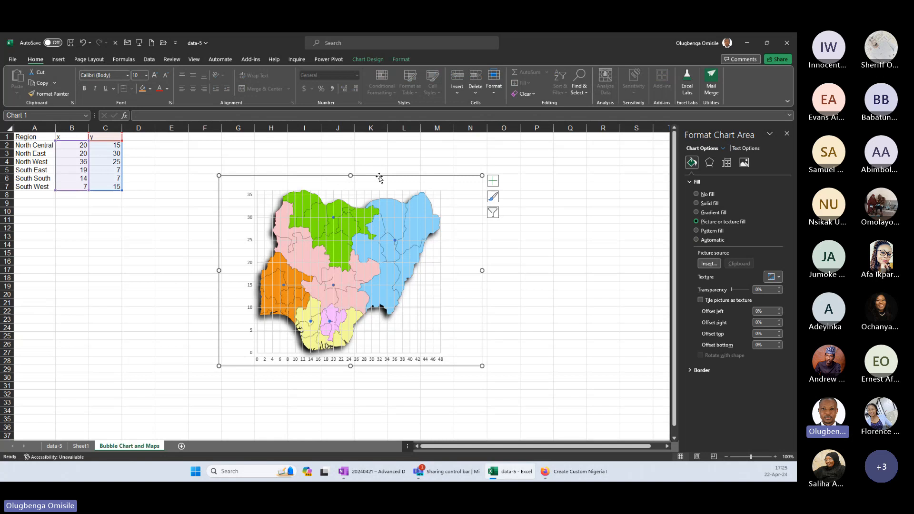
pyautogui.click(370, 60)
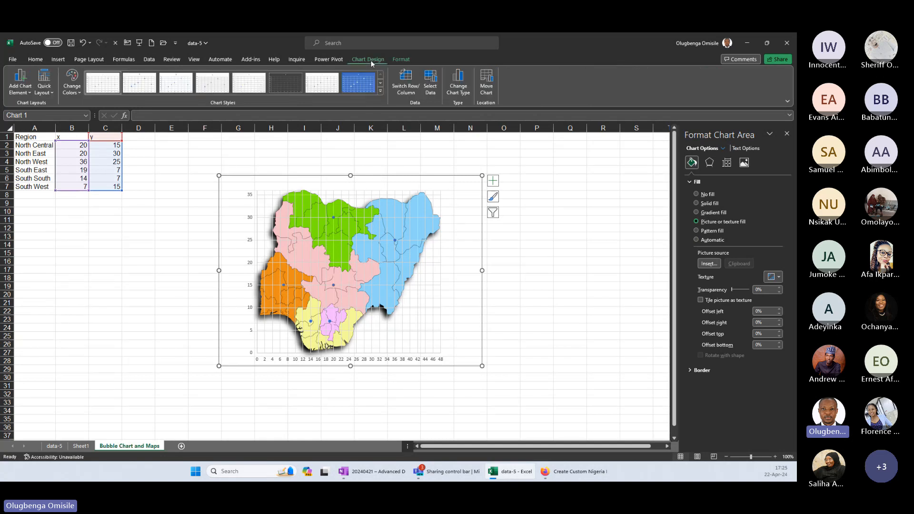
pyautogui.click(458, 85)
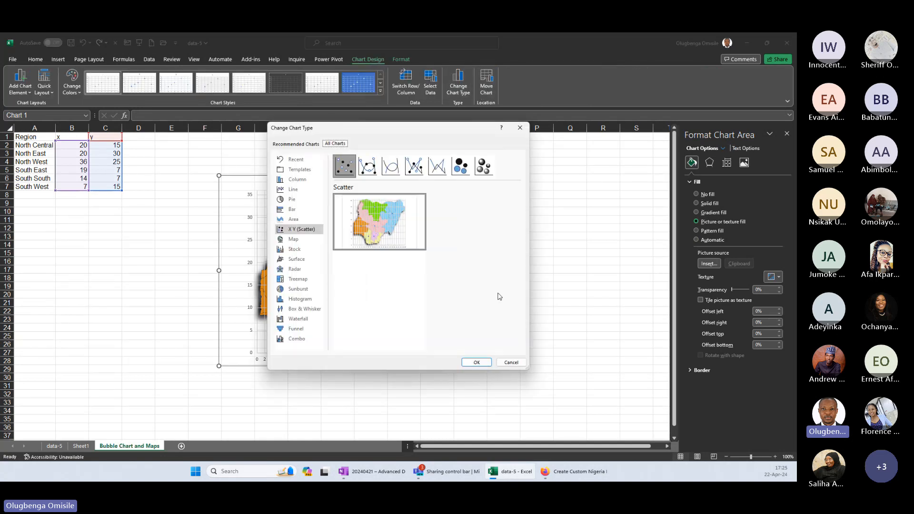
pyautogui.click(511, 362)
# Add an "IUD" column header in cell D1 of the region table.
pyautogui.click(152, 147)
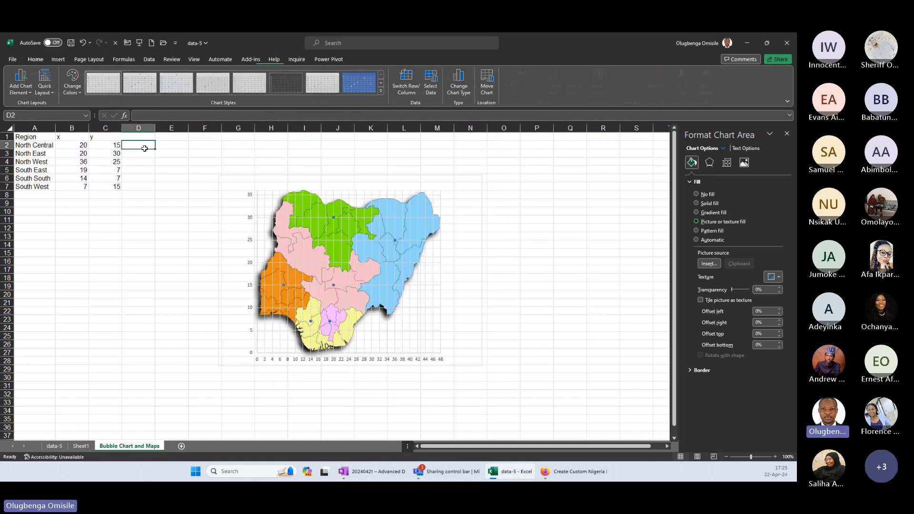
pyautogui.click(143, 136)
pyautogui.write('IUD')
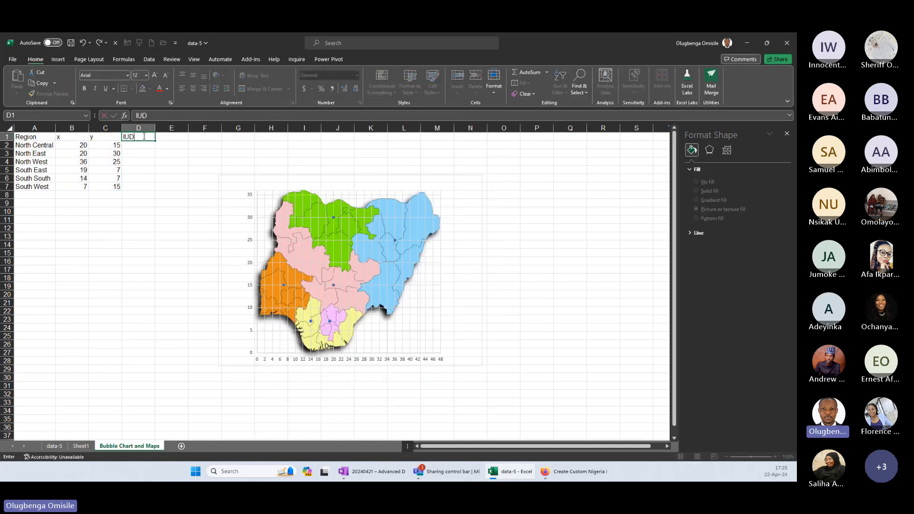
pyautogui.press('Return')
# Start a SUMIFS formula in cell D2 with ServiceNumber[IUD] as the sum range.
pyautogui.write('=su')
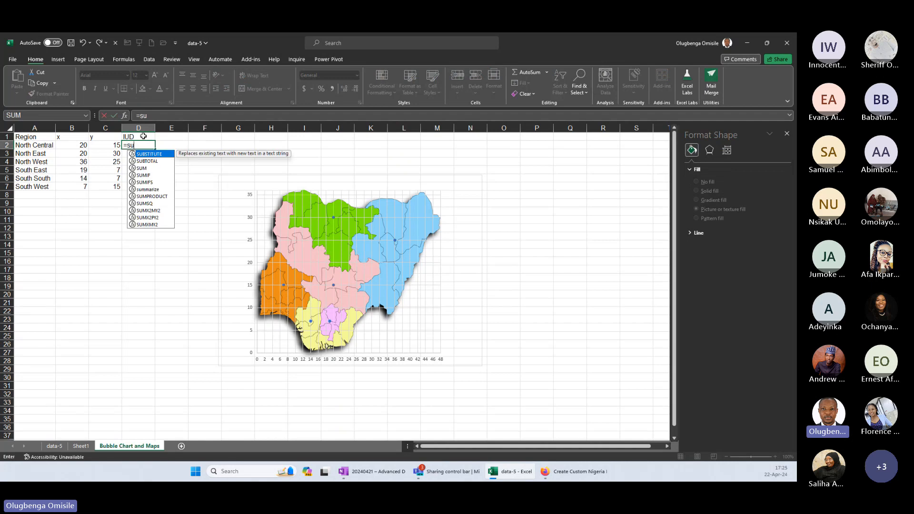
pyautogui.write('m')
pyautogui.press('Tab')
pyautogui.write('servi')
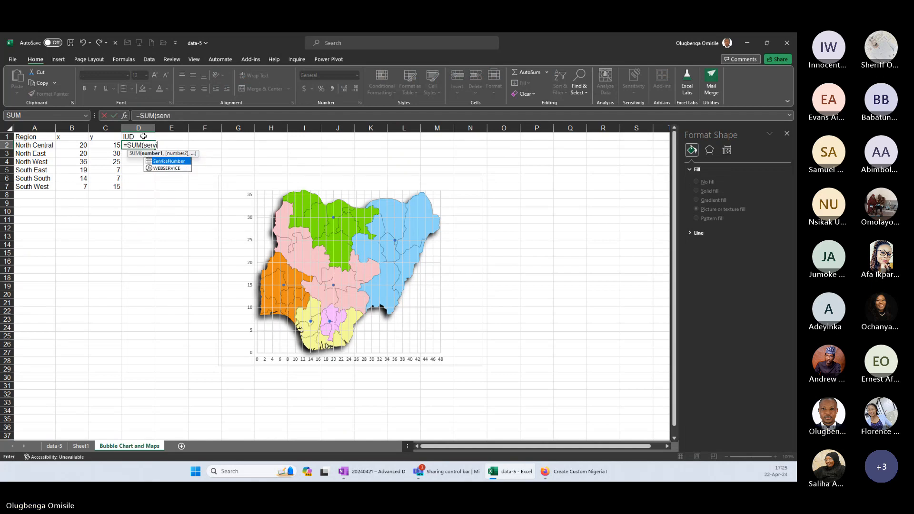
pyautogui.press('BackSpace')
pyautogui.press('BackSpace')
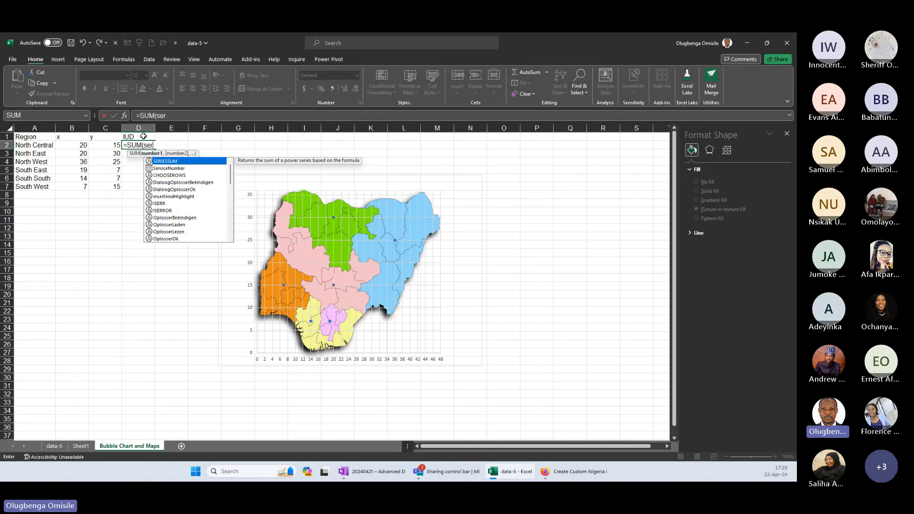
pyautogui.press('BackSpace')
pyautogui.press('BackSpace')
pyautogui.press('BackSpace')
pyautogui.press('BackSpace')
pyautogui.write('ifs')
pyautogui.press('Tab')
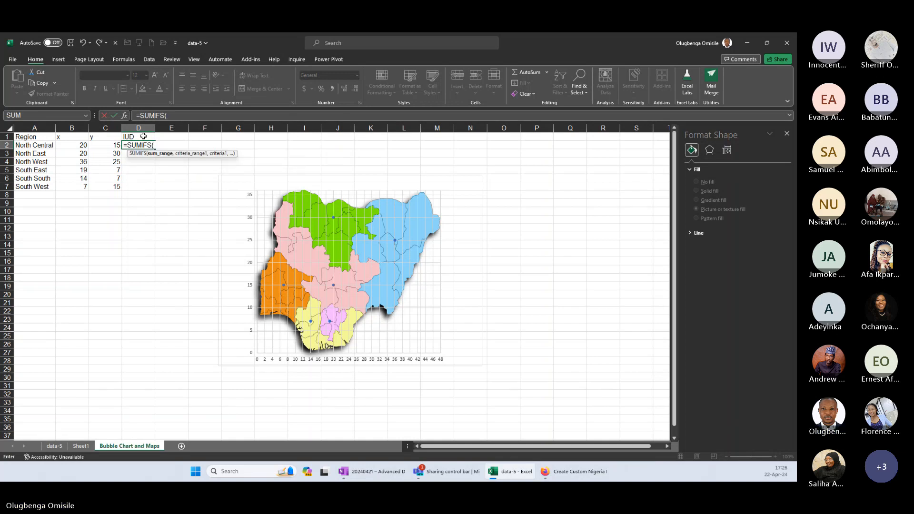
pyautogui.write('ServiceNumber')
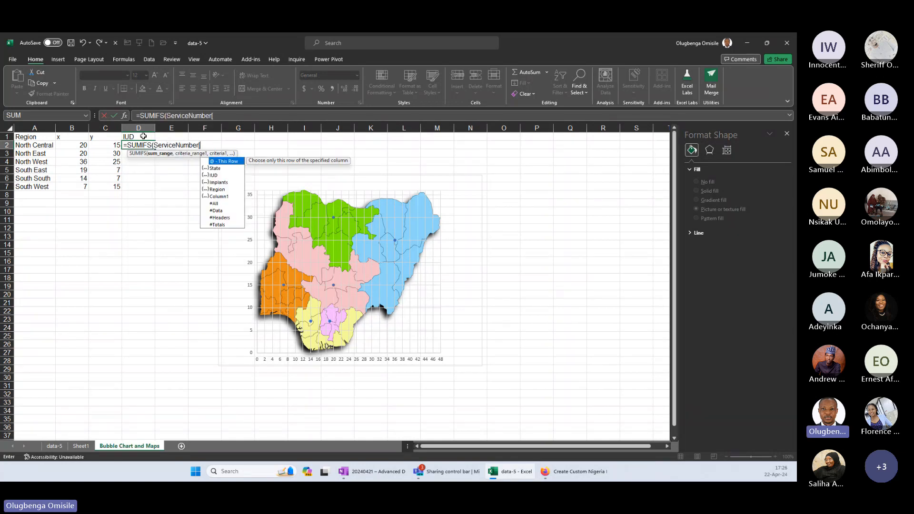
pyautogui.write('[IUD],')
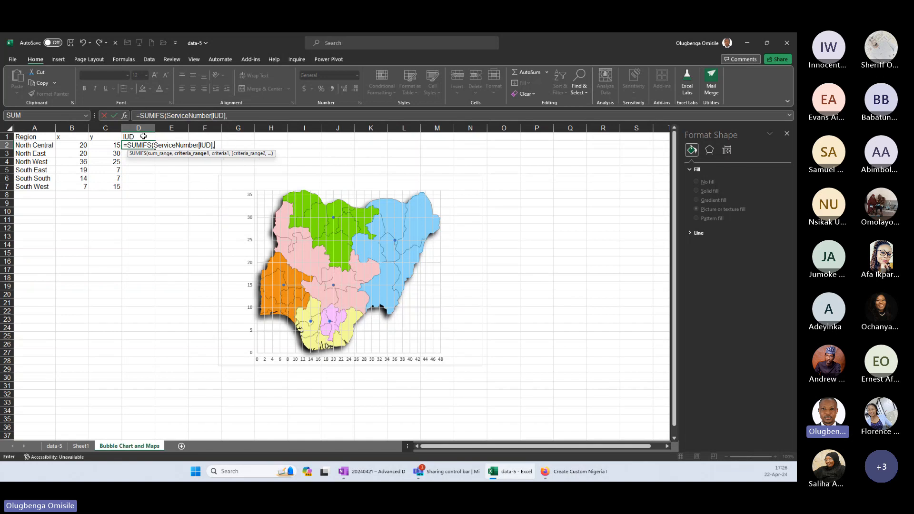
pyautogui.write('ServiceNumber')
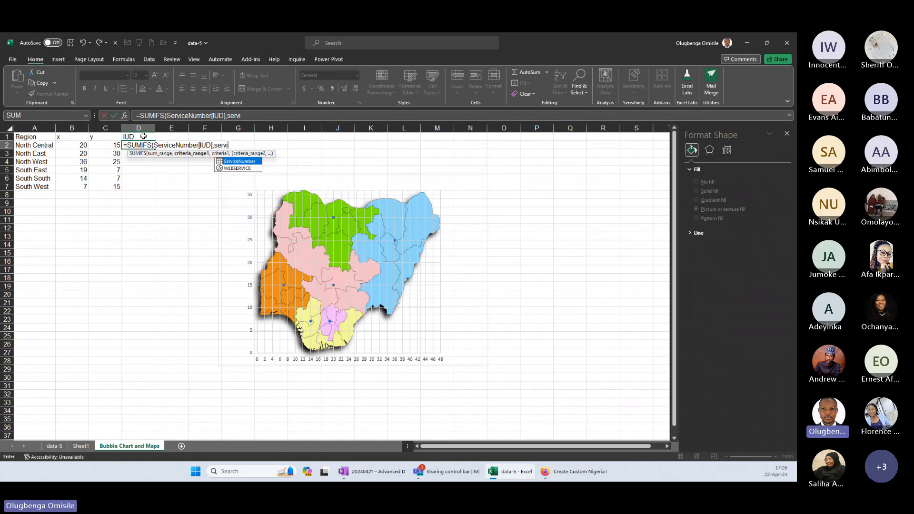
pyautogui.write('[sta')
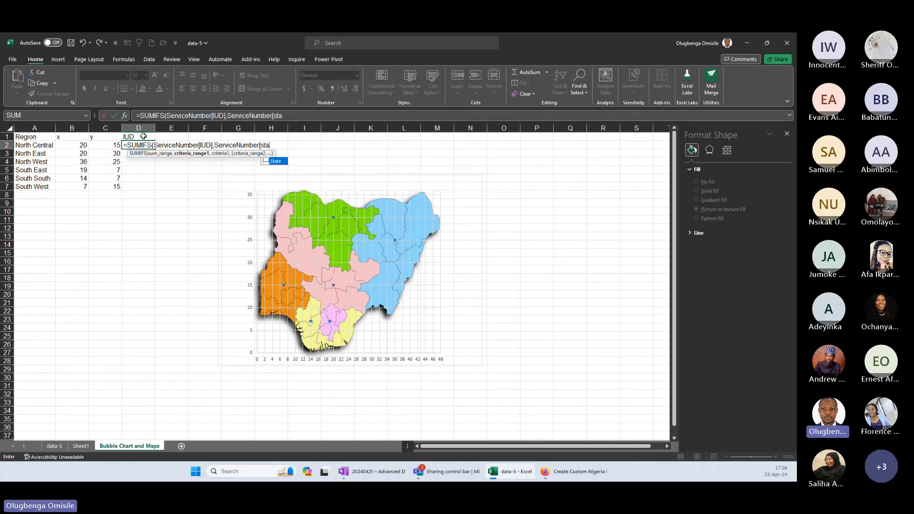
# Complete the SUMIFS formula with ServiceNumber[Region] as the criteria range and the spilled region list A2# as the criterion.
pyautogui.press('BackSpace')
pyautogui.press('BackSpace')
pyautogui.press('BackSpace')
pyautogui.write('Region')
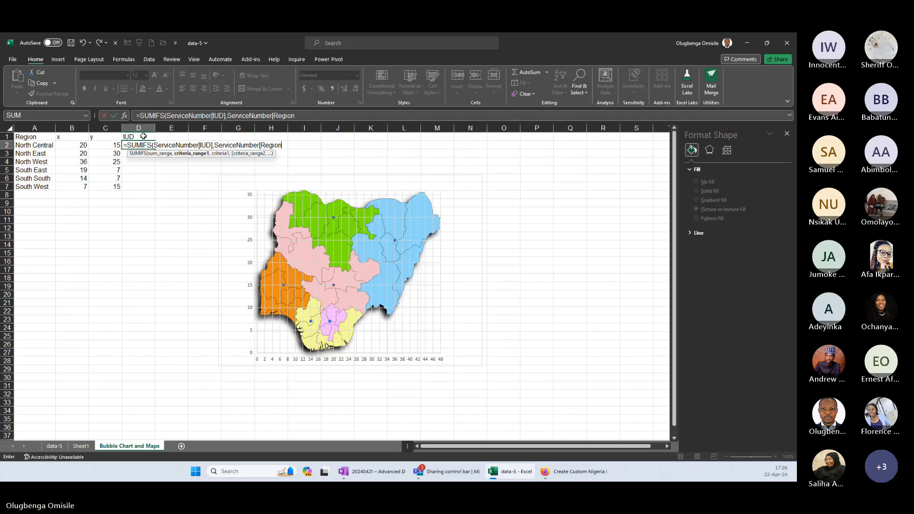
pyautogui.write('],')
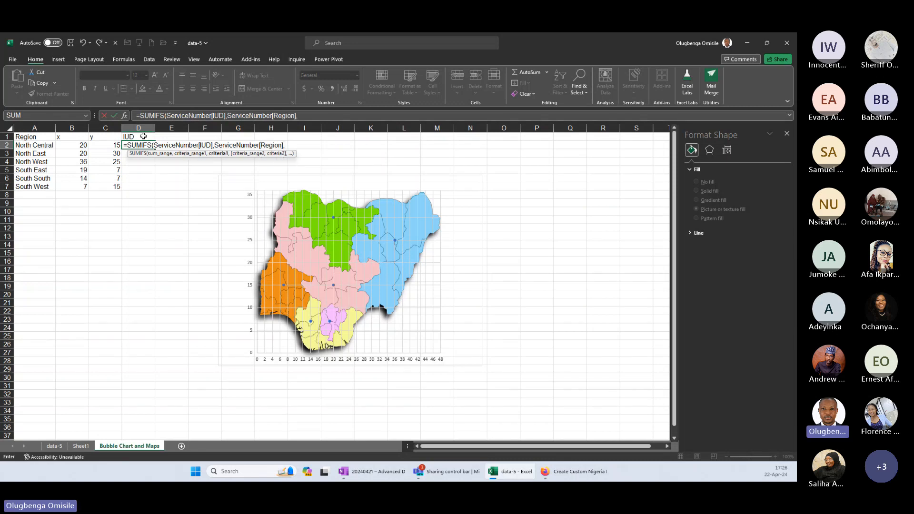
pyautogui.click(37, 145)
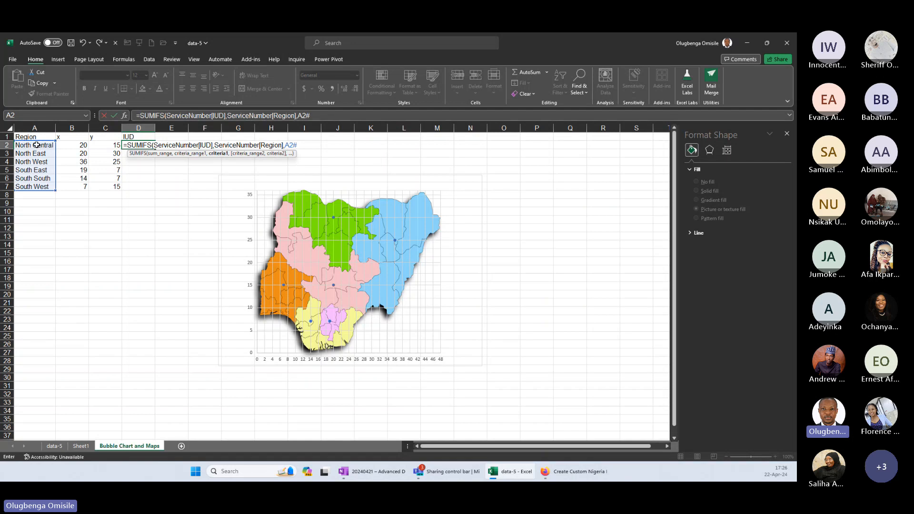
pyautogui.write(')')
pyautogui.press('Return')
# Format the IUD totals in D2:D7 with thousands separators and no decimal places.
pyautogui.moveTo(128, 145); pyautogui.dragTo(141, 187)
pyautogui.click(332, 89)
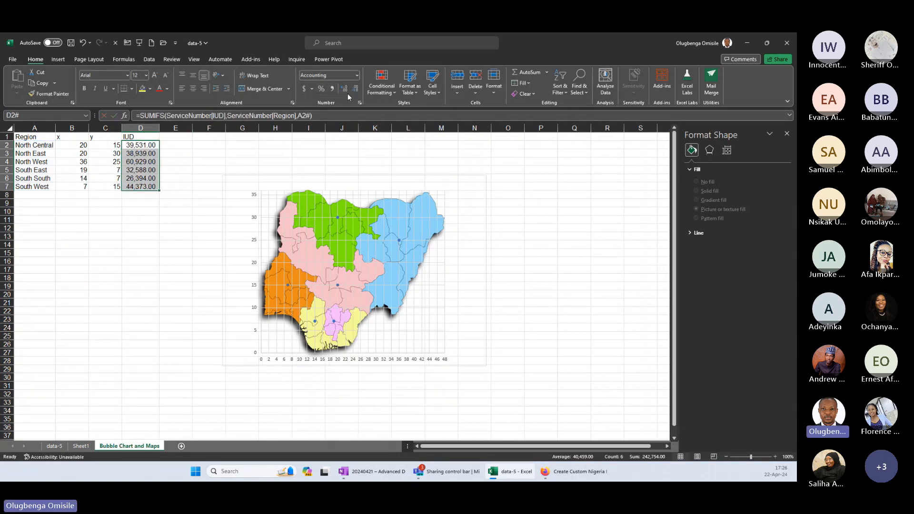
pyautogui.click(354, 89)
pyautogui.click(354, 90)
pyautogui.click(571, 237)
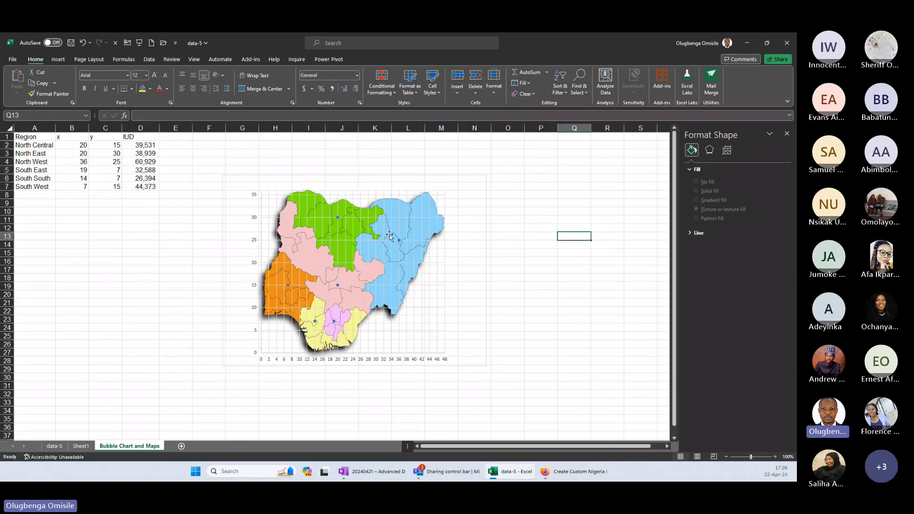
# Change the map chart from Scatter to the flat Bubble chart type.
pyautogui.click(374, 212)
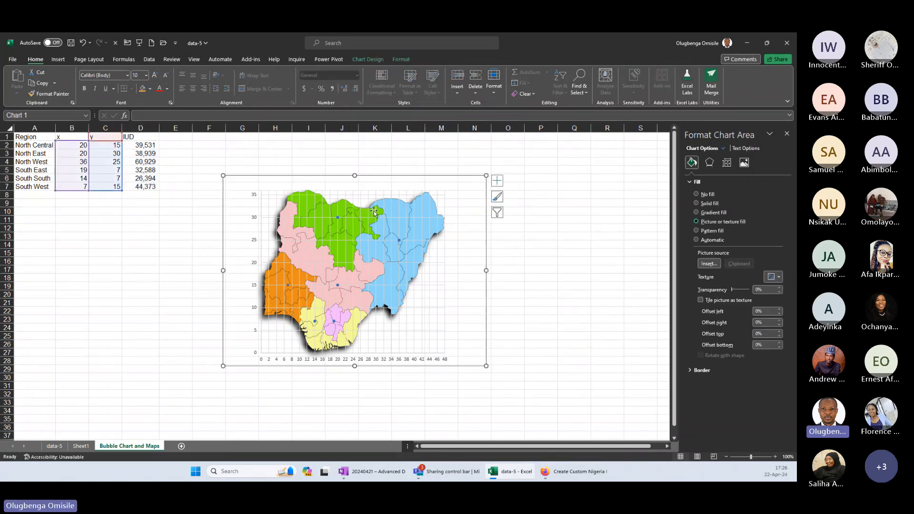
pyautogui.click(370, 59)
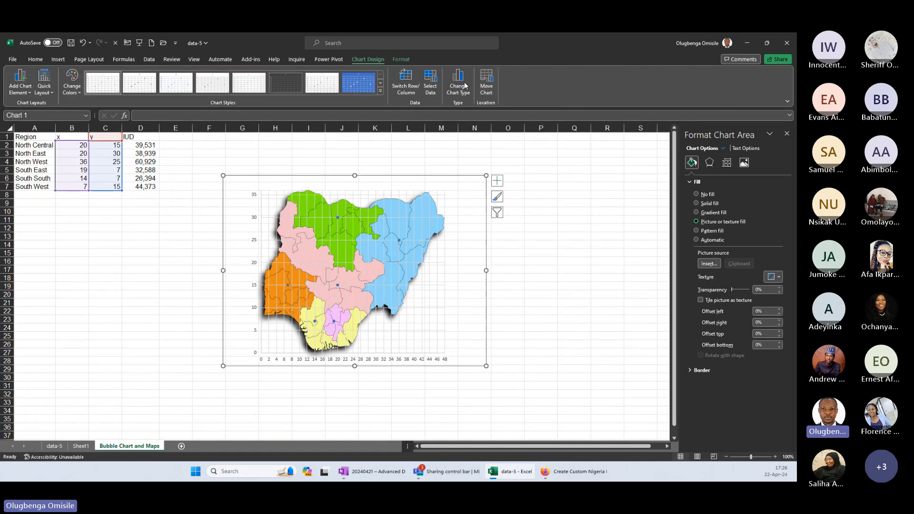
pyautogui.click(465, 85)
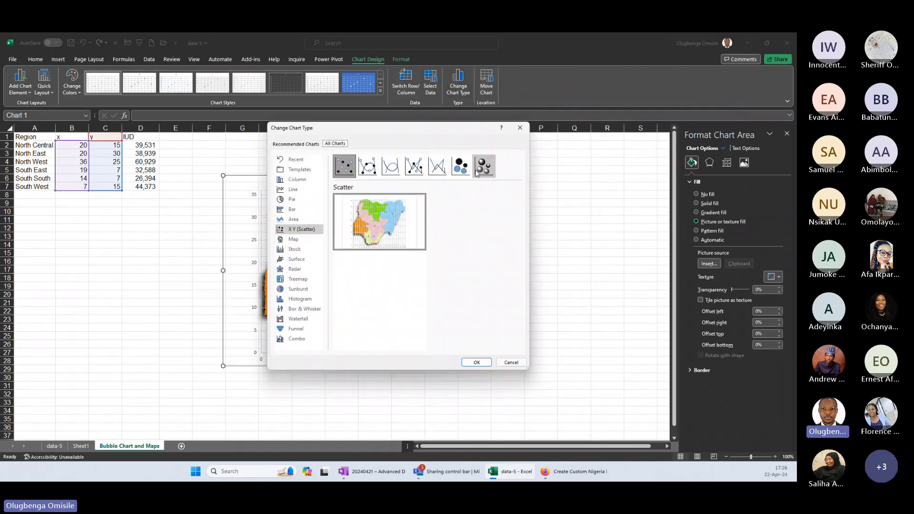
pyautogui.click(460, 166)
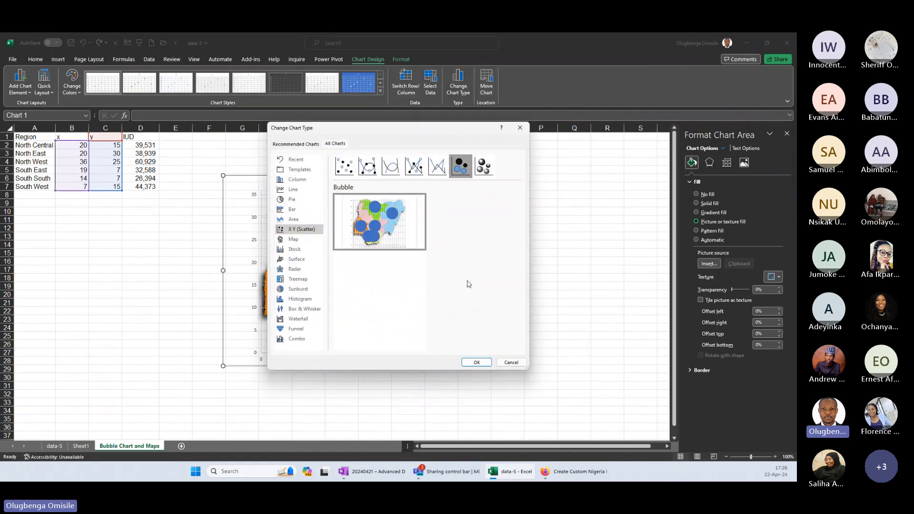
pyautogui.click(477, 363)
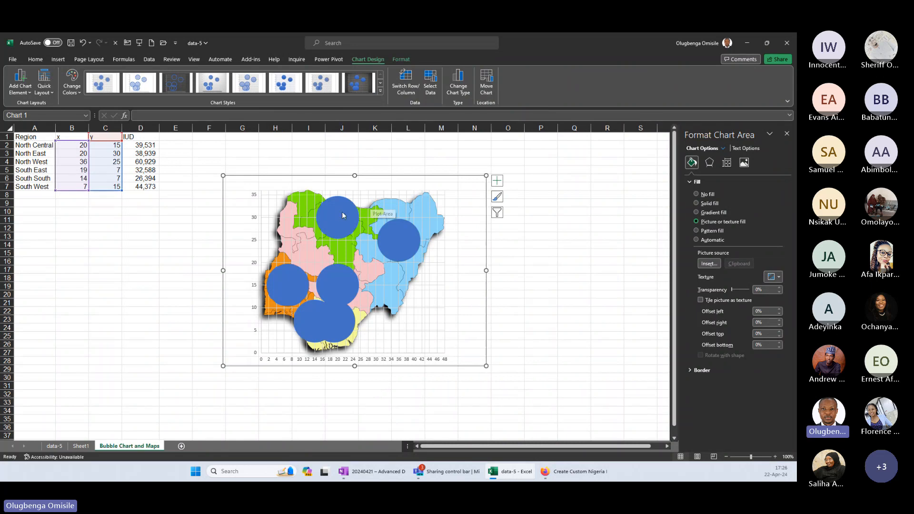
# Edit the chart's y series so its bubble size uses the IUD totals in D2:D7.
pyautogui.rightClick(365, 200)
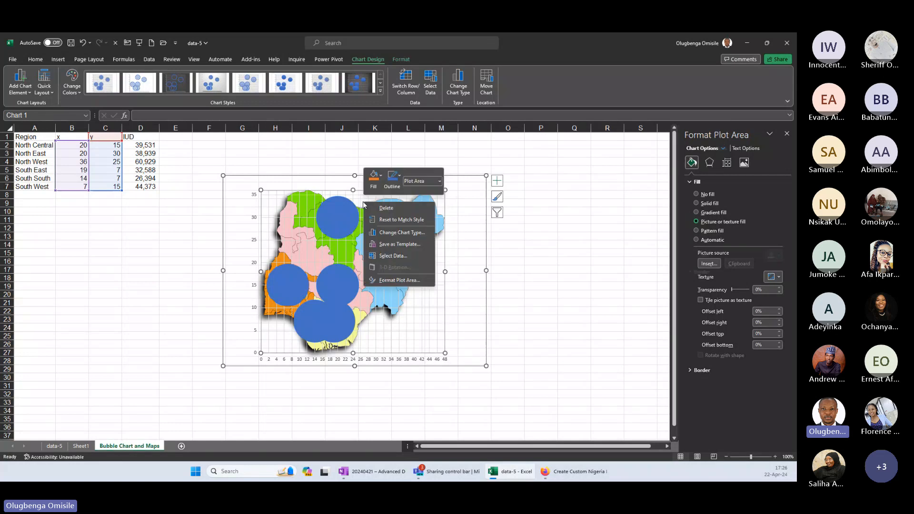
pyautogui.click(404, 256)
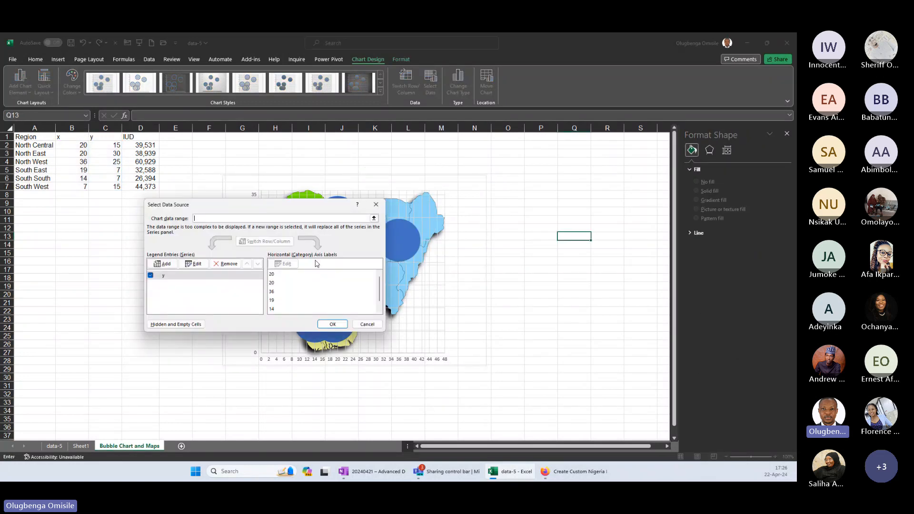
pyautogui.moveTo(269, 210); pyautogui.dragTo(391, 185)
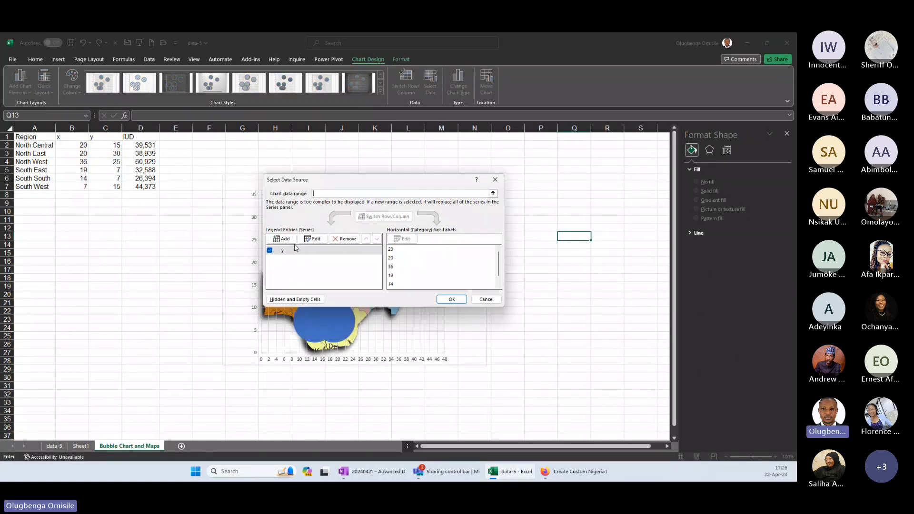
pyautogui.click(300, 250)
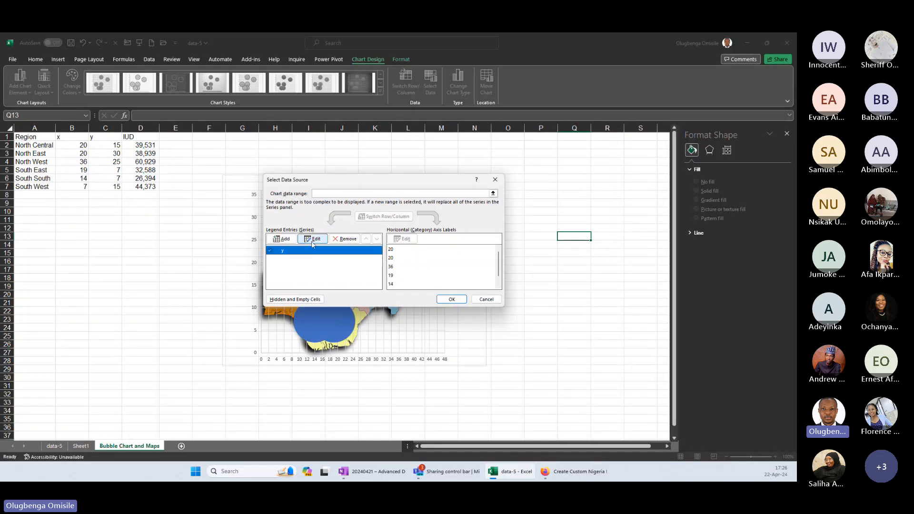
pyautogui.click(312, 241)
pyautogui.moveTo(217, 223); pyautogui.dragTo(362, 193)
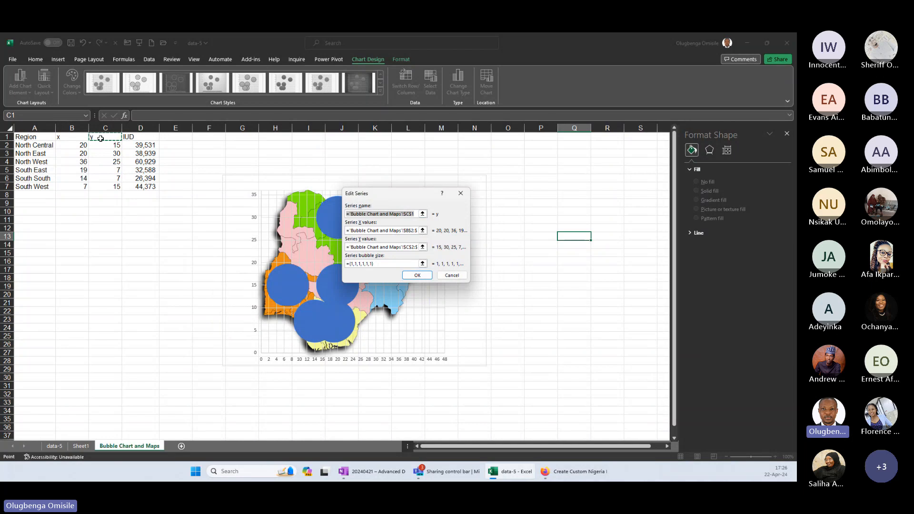
pyautogui.press('Tab')
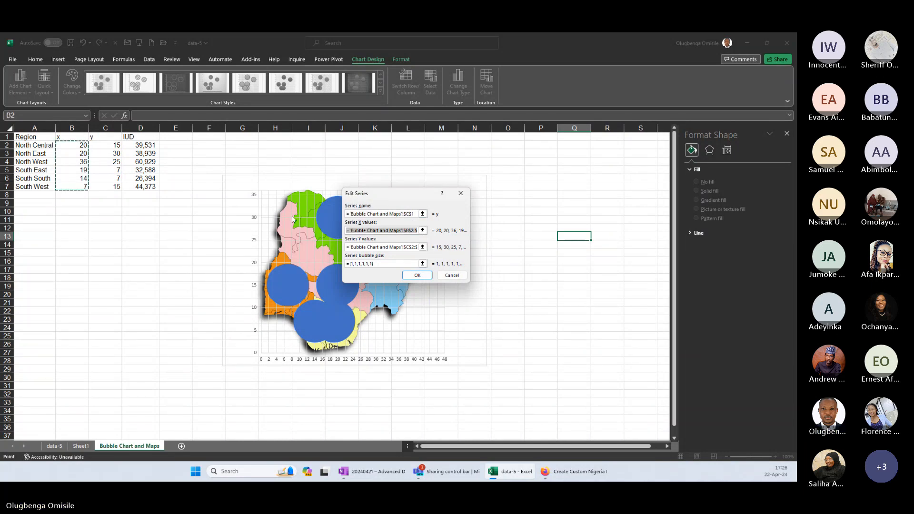
pyautogui.click(379, 244)
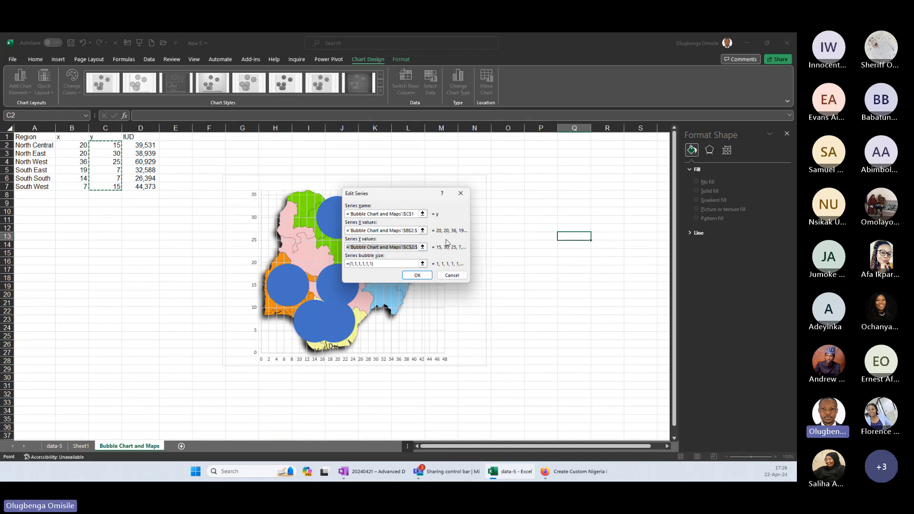
pyautogui.click(367, 263)
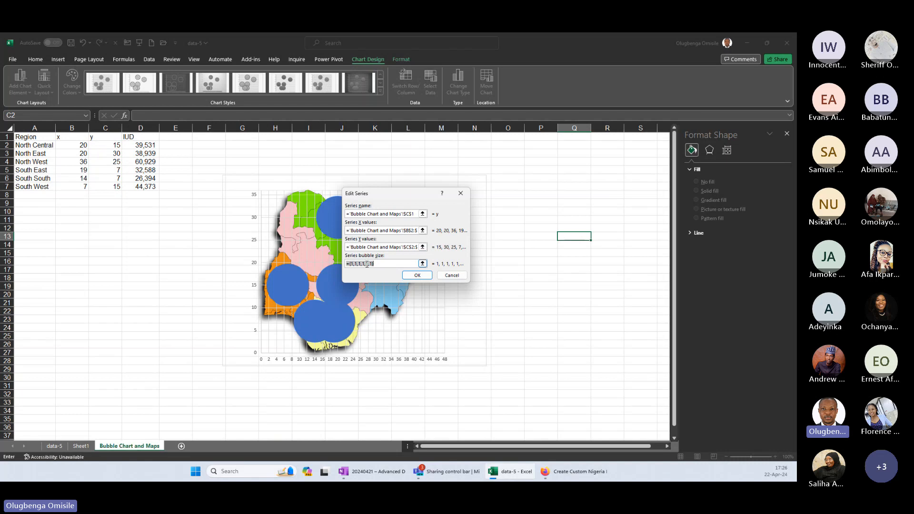
pyautogui.moveTo(145, 144); pyautogui.dragTo(149, 187)
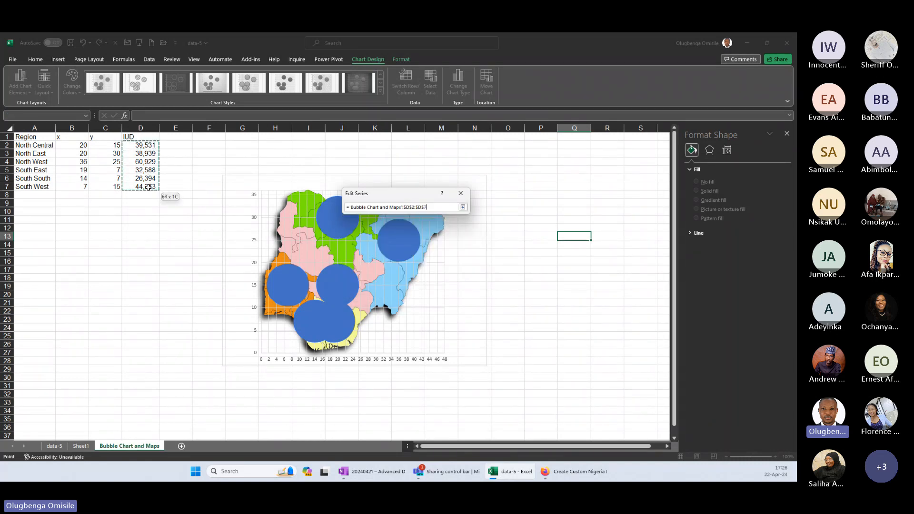
pyautogui.press('Return')
pyautogui.click(451, 301)
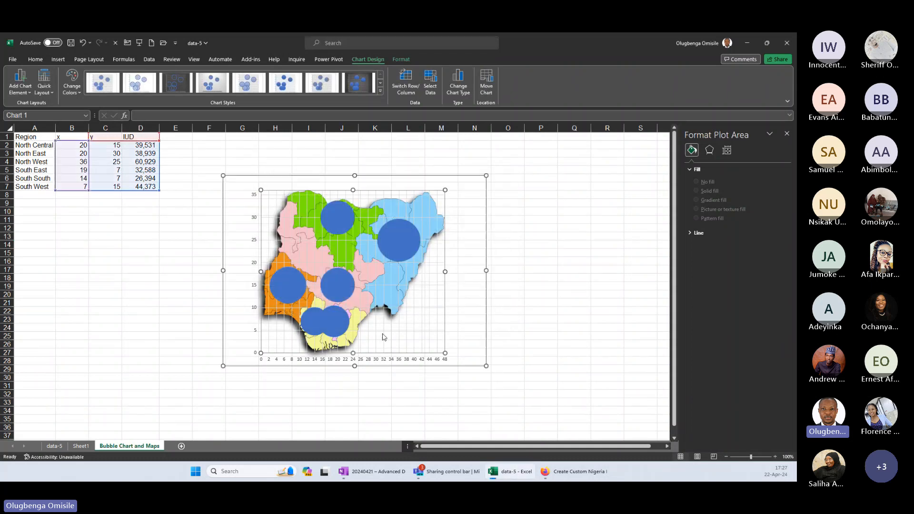
# Scale the bubble size of the map chart's series to 50.
pyautogui.click(403, 241)
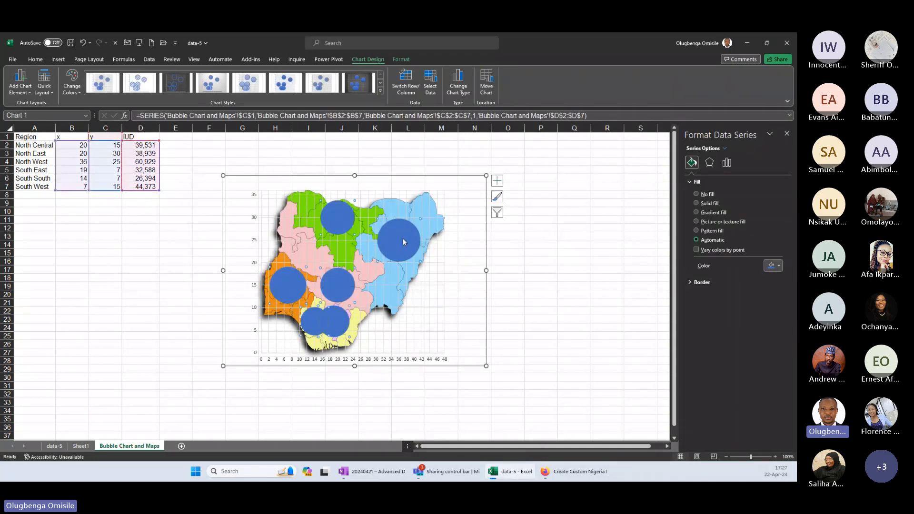
pyautogui.rightClick(403, 241)
pyautogui.click(465, 331)
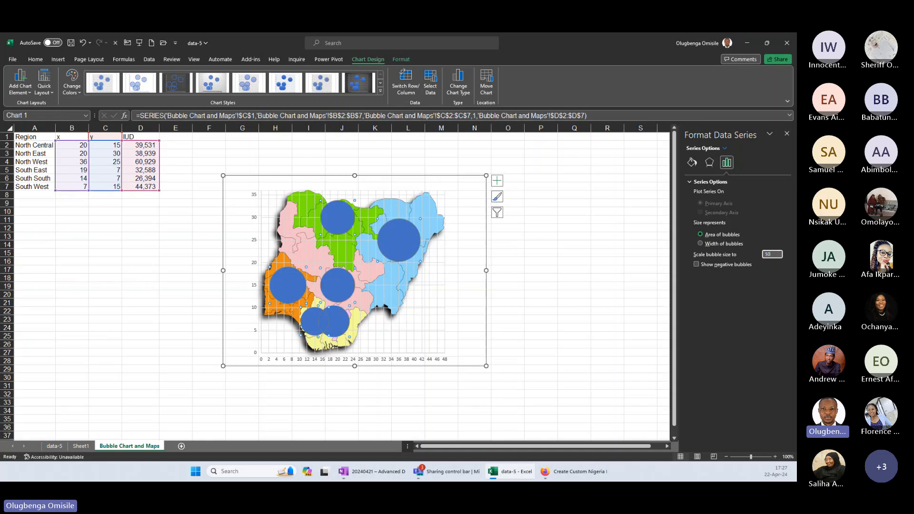
pyautogui.press('Return')
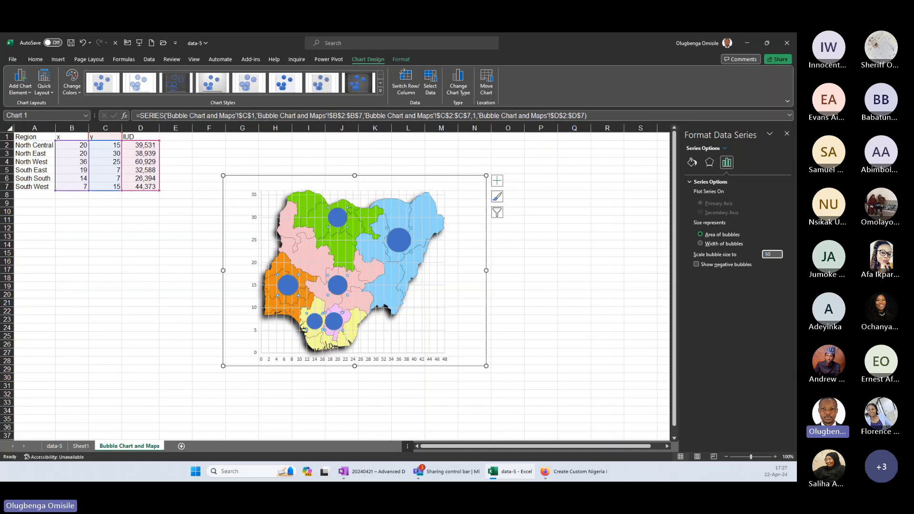
# Show data labels on the map chart's bubbles and hide the chart's gridlines and axes.
pyautogui.click(497, 180)
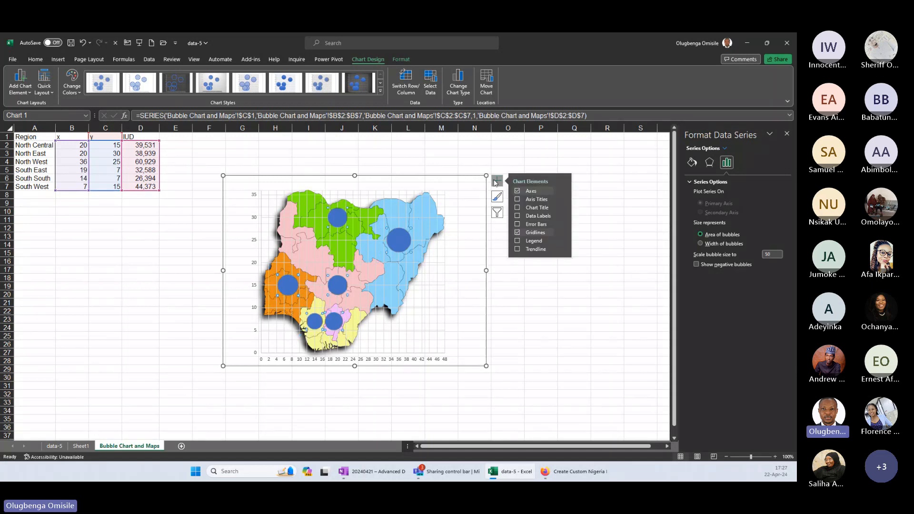
pyautogui.click(516, 216)
pyautogui.click(516, 232)
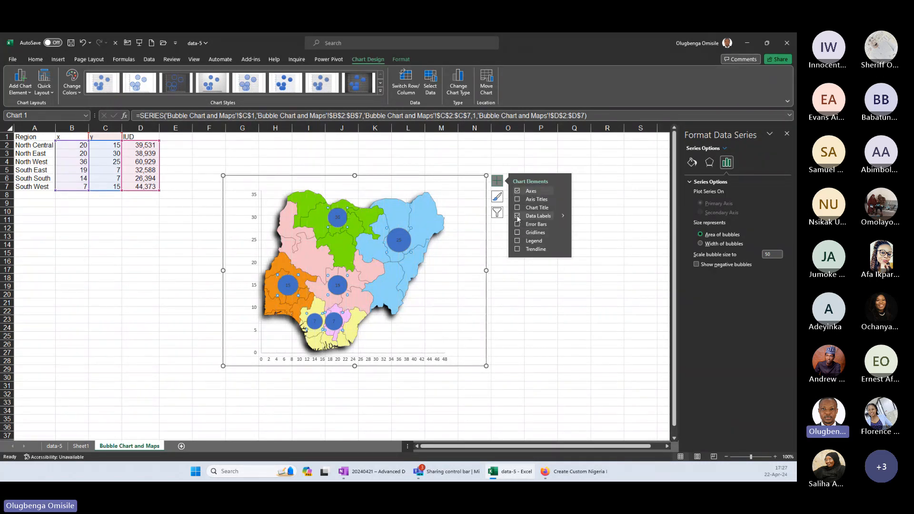
pyautogui.click(517, 191)
pyautogui.click(549, 370)
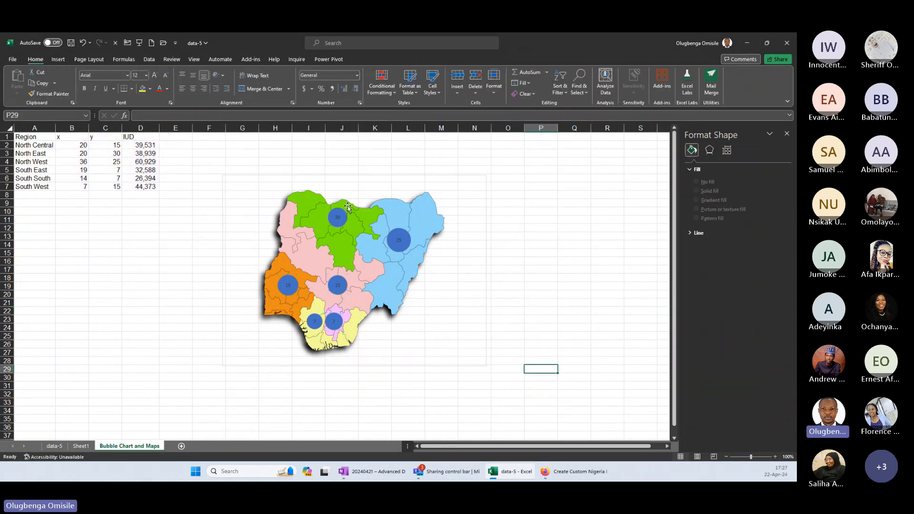
# Turn off the worksheet gridlines on the Bubble Chart and Maps sheet.
pyautogui.click(251, 174)
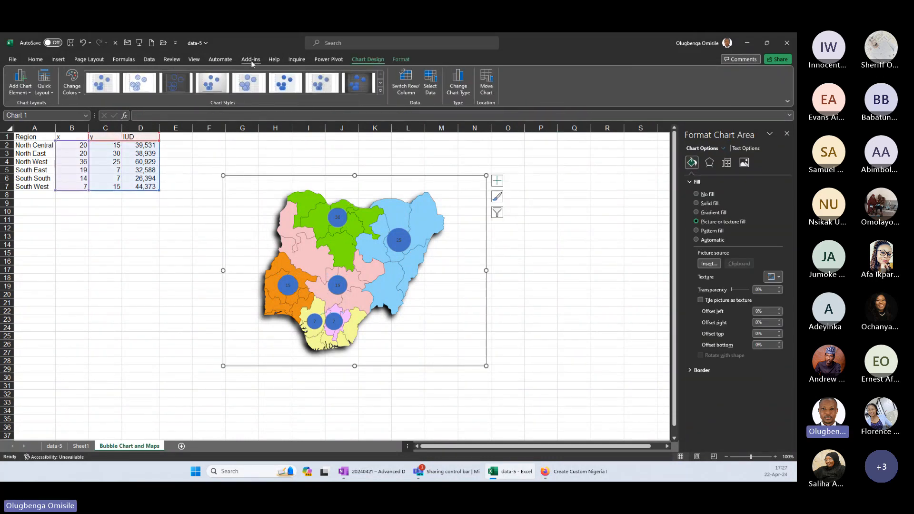
pyautogui.click(195, 59)
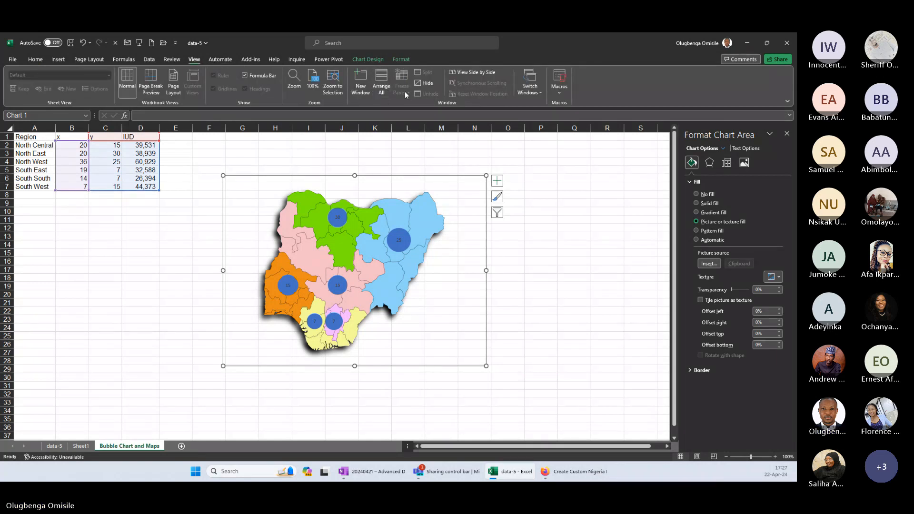
pyautogui.click(235, 136)
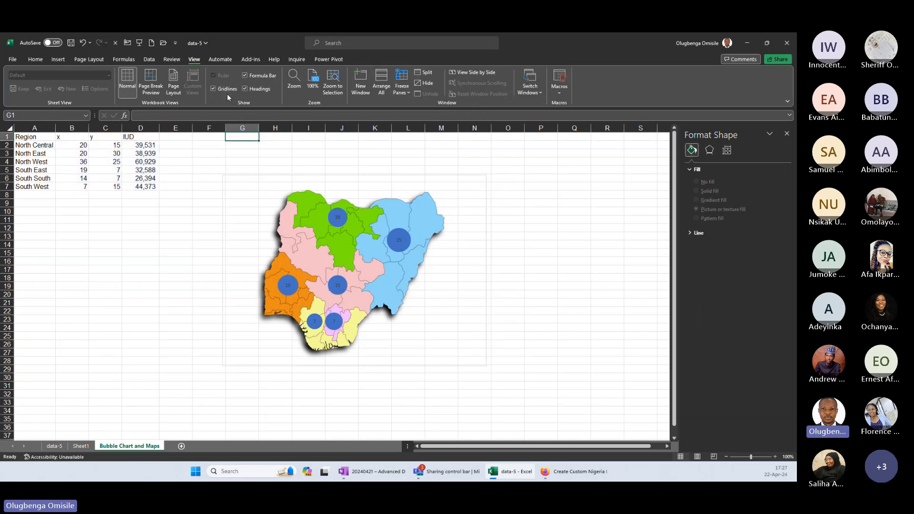
pyautogui.click(355, 152)
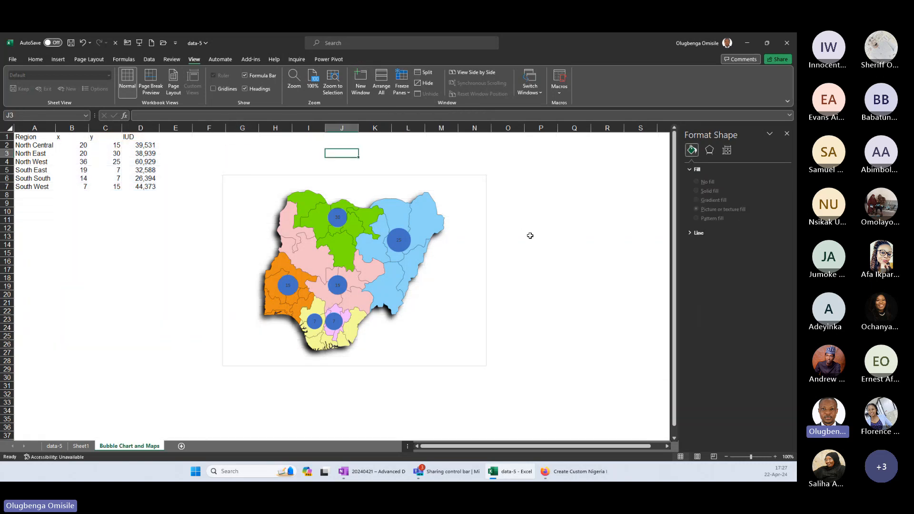
# Change the IUD formula in D2 from SUMIFS to AVERAGEIFS, keeping the ServiceNumber arguments and A2# criteria.
pyautogui.click(149, 147)
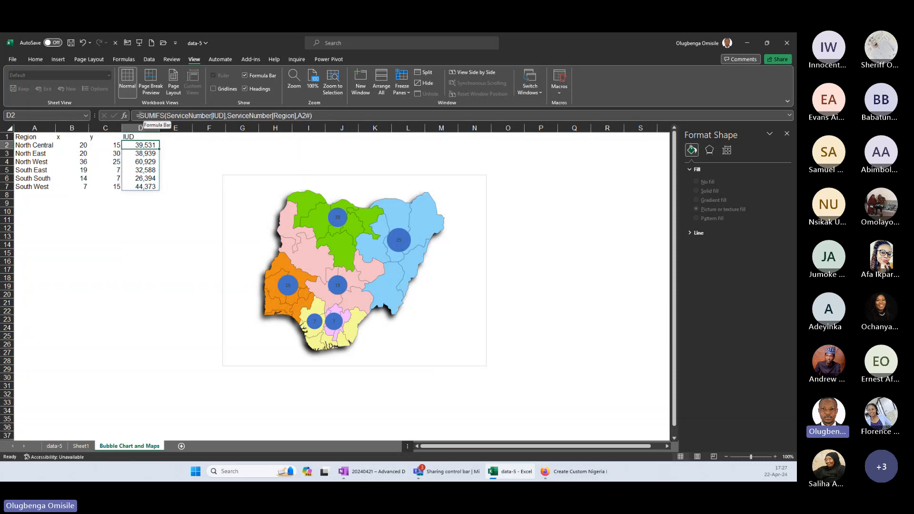
pyautogui.doubleClick(152, 116)
pyautogui.write('avera')
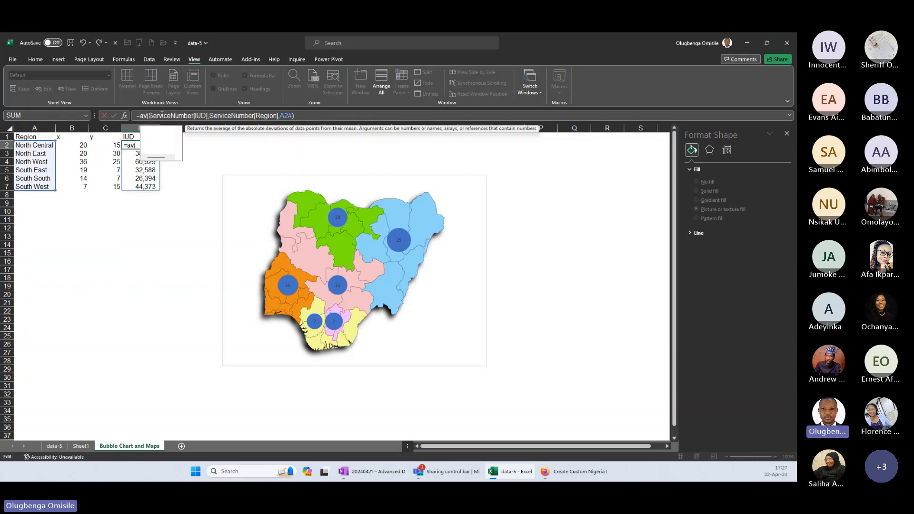
pyautogui.write('geifs')
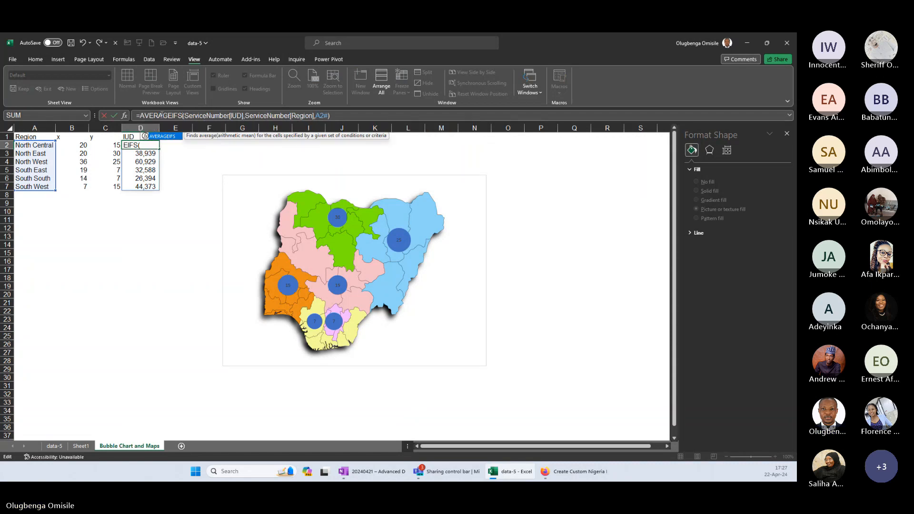
pyautogui.press('Return')
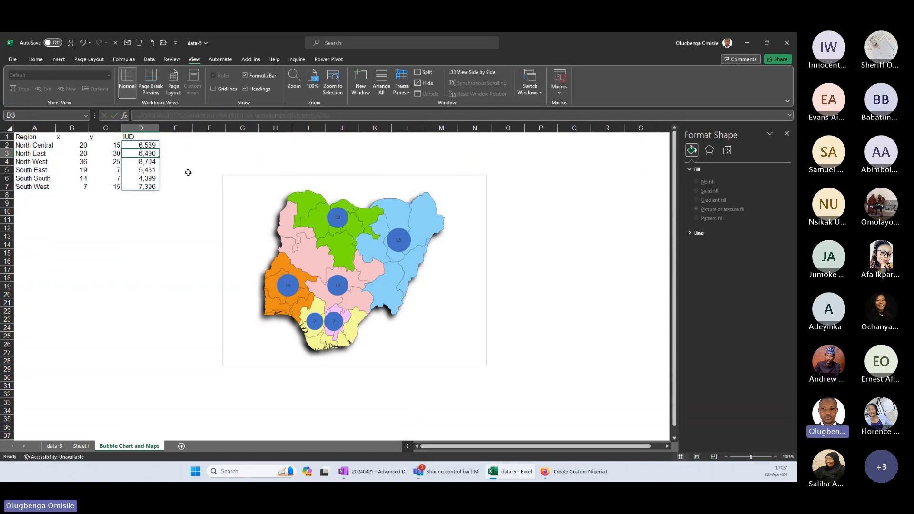
# Check the x, y and bubble size ranges of the map chart's y series in its data source.
pyautogui.click(329, 191)
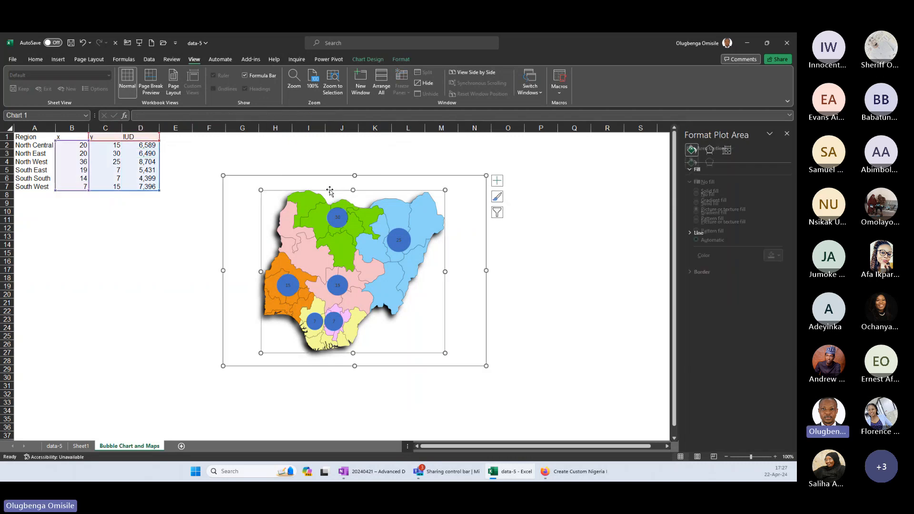
pyautogui.moveTo(405, 235)
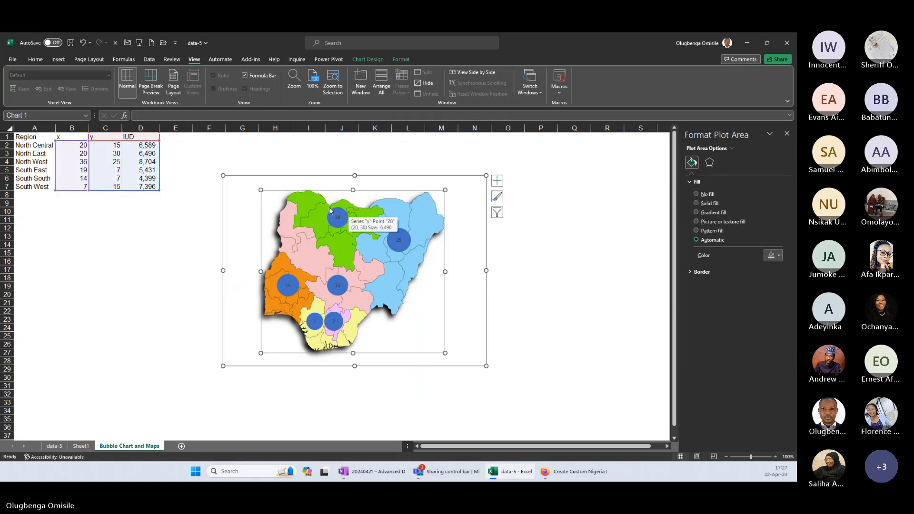
pyautogui.rightClick(399, 203)
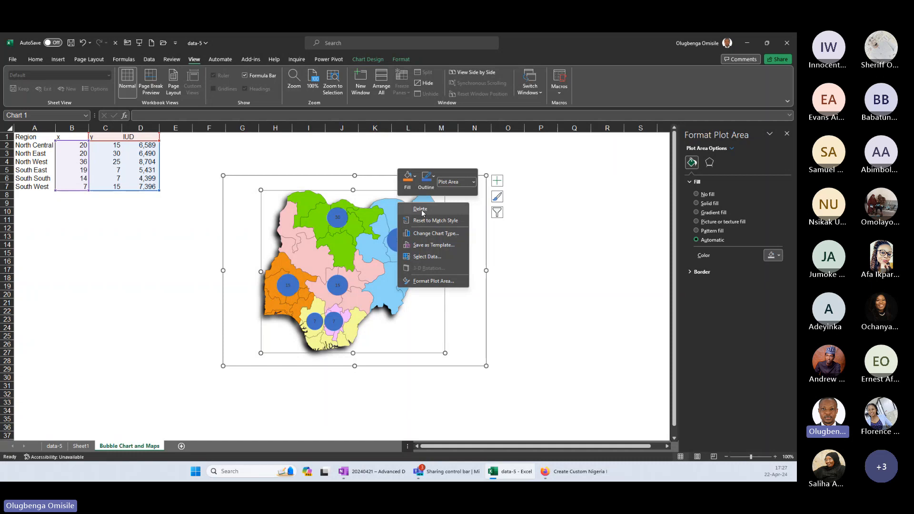
pyautogui.click(427, 259)
pyautogui.click(312, 240)
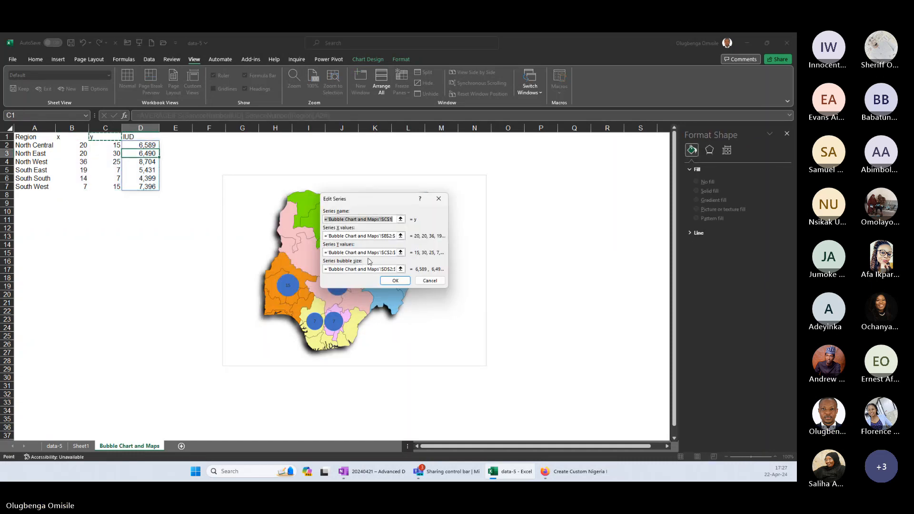
pyautogui.press('Tab')
pyautogui.press('Tab')
pyautogui.press('Tab')
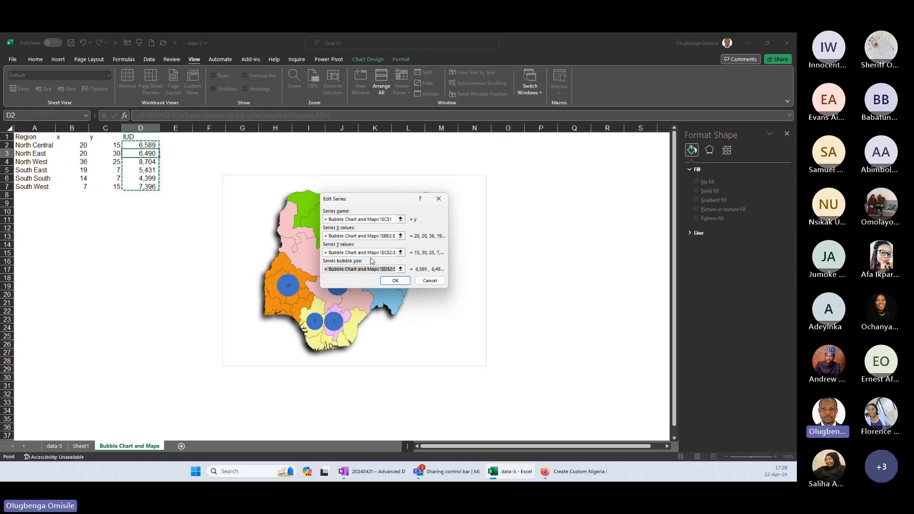
pyautogui.click(394, 281)
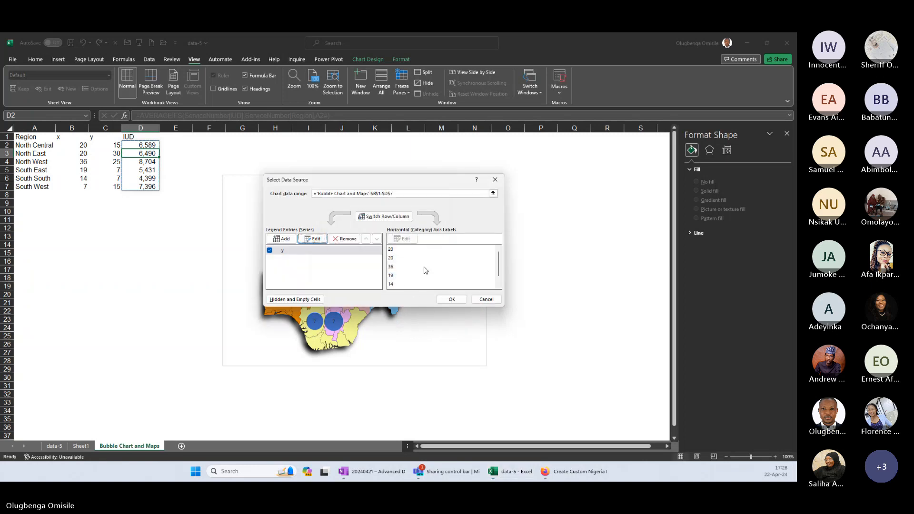
pyautogui.click(455, 299)
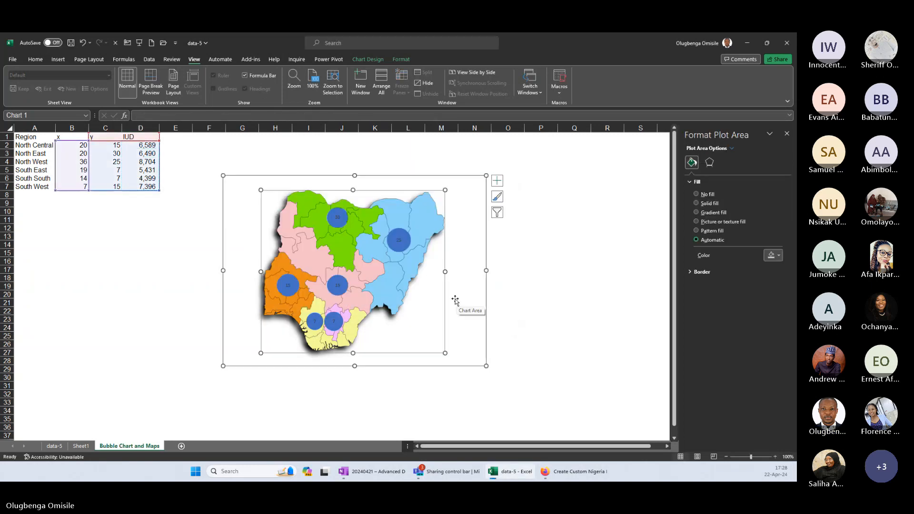
# Turn the map chart's data labels off and back on.
pyautogui.click(534, 288)
pyautogui.click(398, 240)
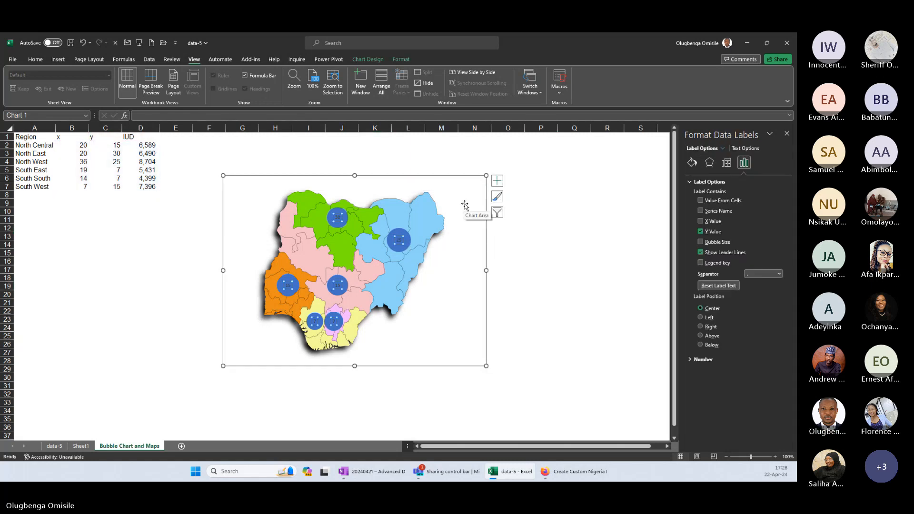
pyautogui.click(497, 181)
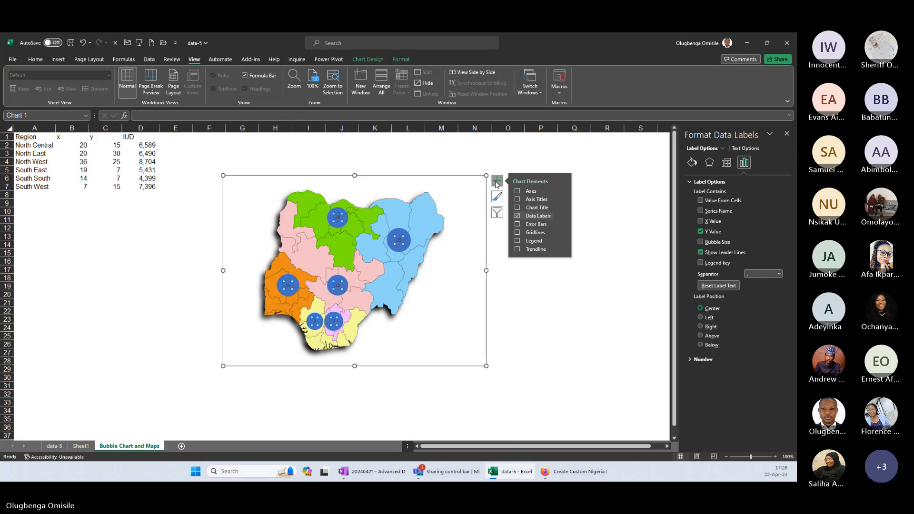
pyautogui.click(517, 215)
pyautogui.click(517, 216)
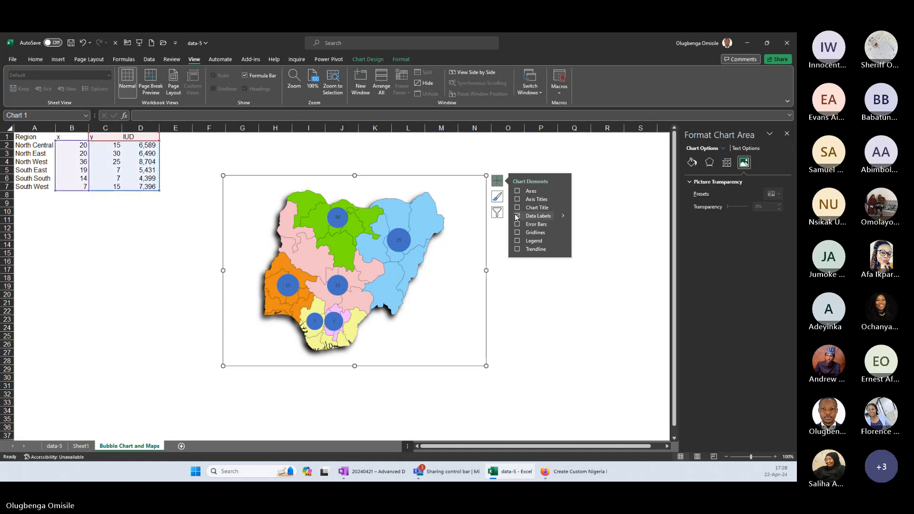
pyautogui.click(427, 297)
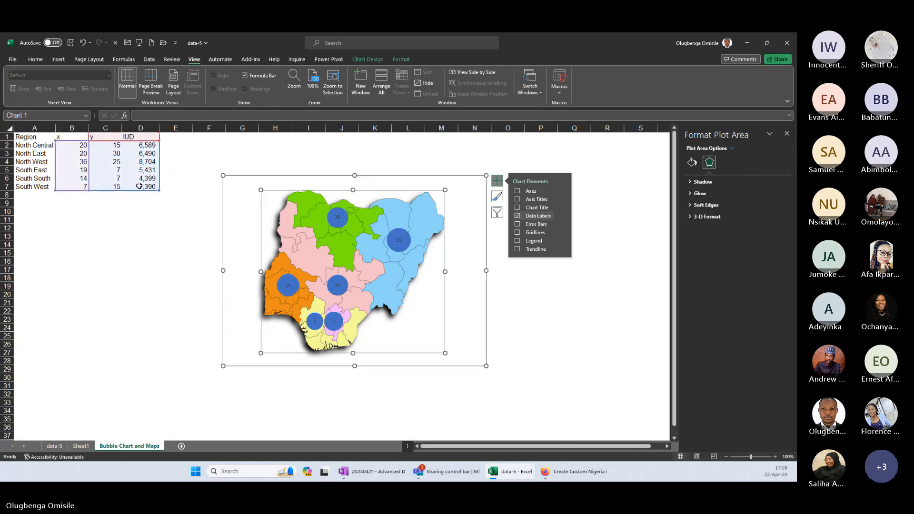
# Set the name of the map chart's series to the IUD header in D1, keeping its x, y and bubble size ranges.
pyautogui.rightClick(255, 185)
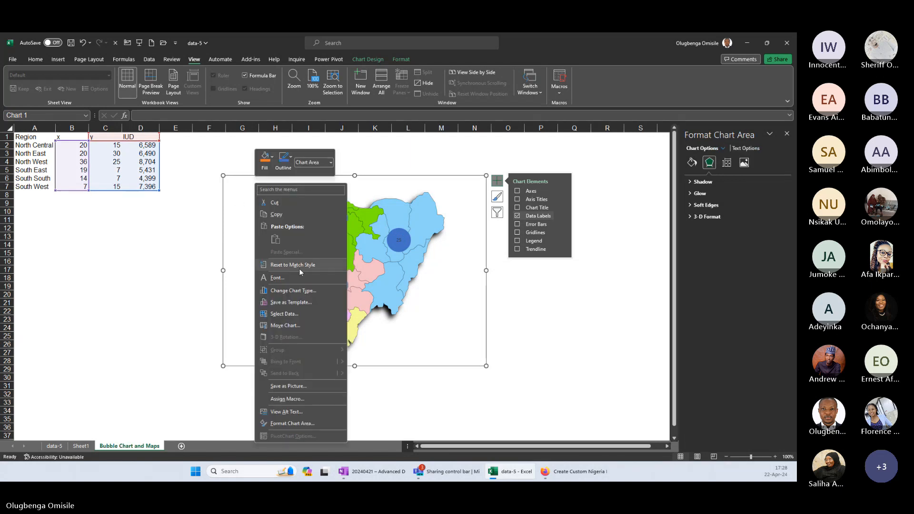
pyautogui.click(292, 314)
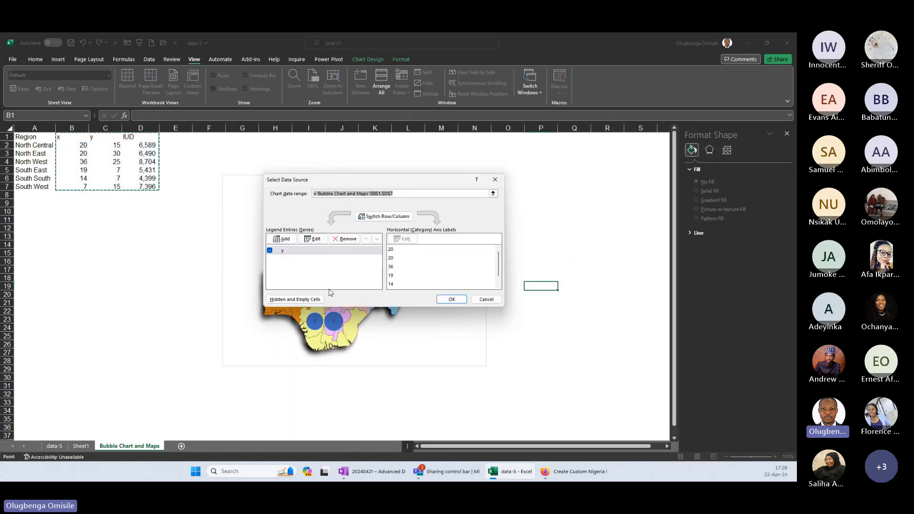
pyautogui.click(286, 250)
pyautogui.click(315, 239)
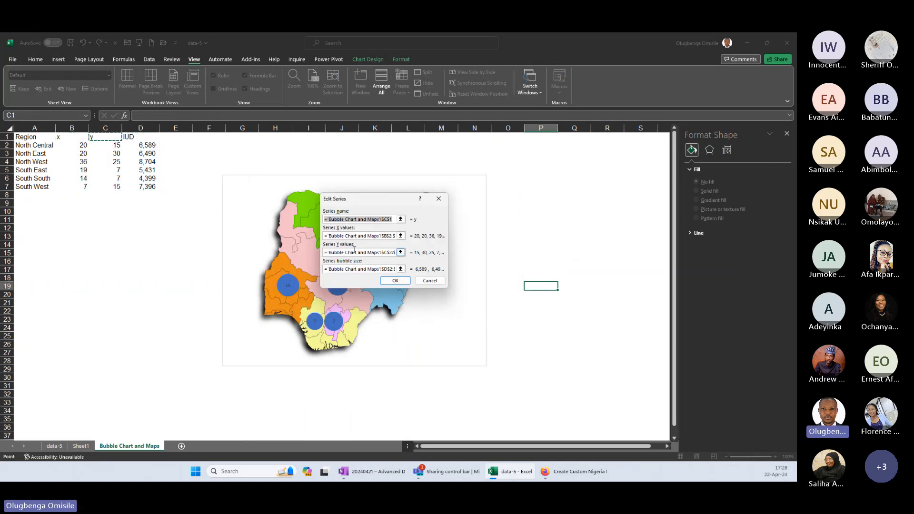
pyautogui.click(134, 137)
pyautogui.press('Tab')
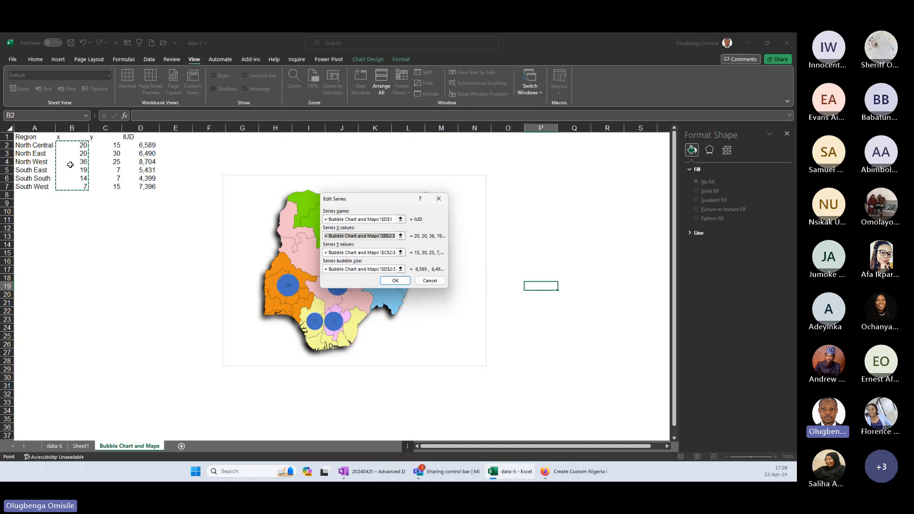
pyautogui.press('Tab')
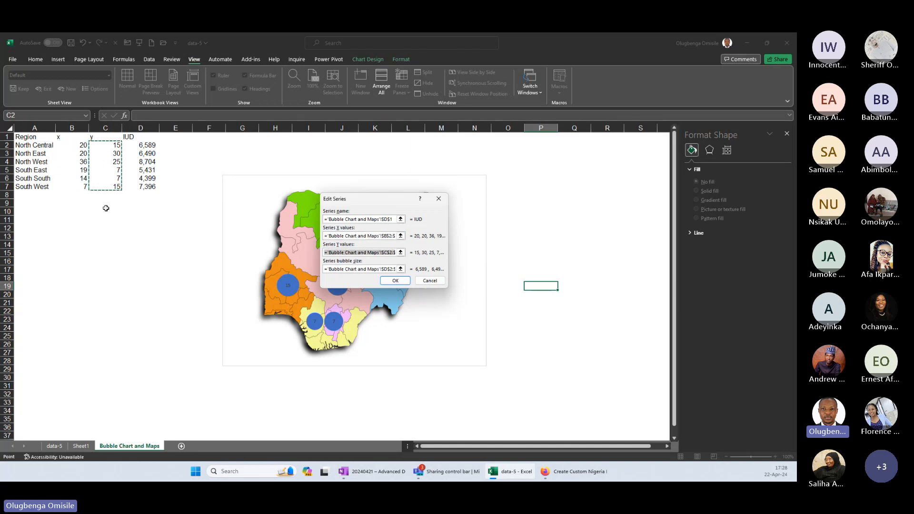
pyautogui.press('Tab')
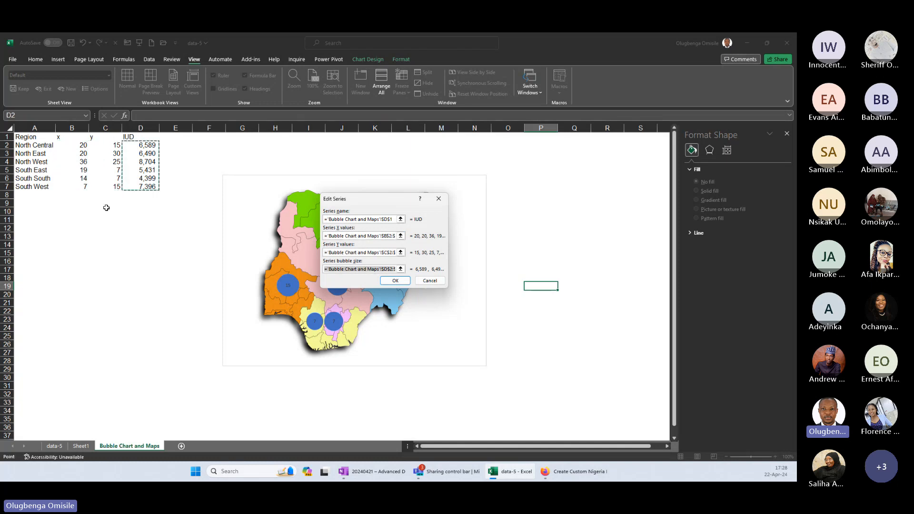
pyautogui.click(395, 281)
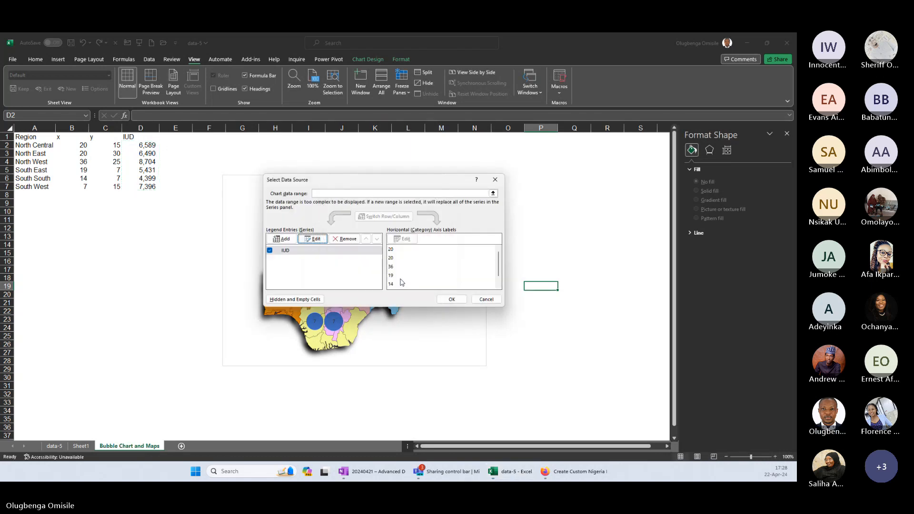
pyautogui.click(449, 299)
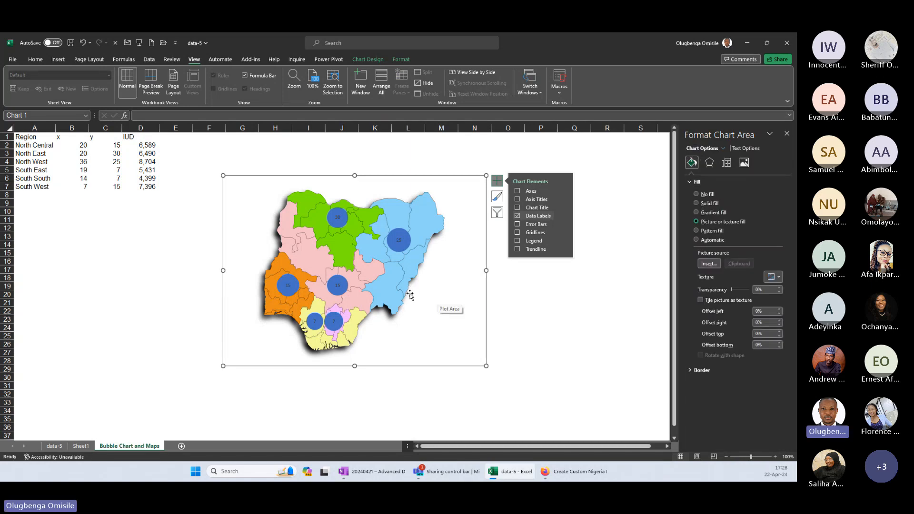
pyautogui.click(564, 270)
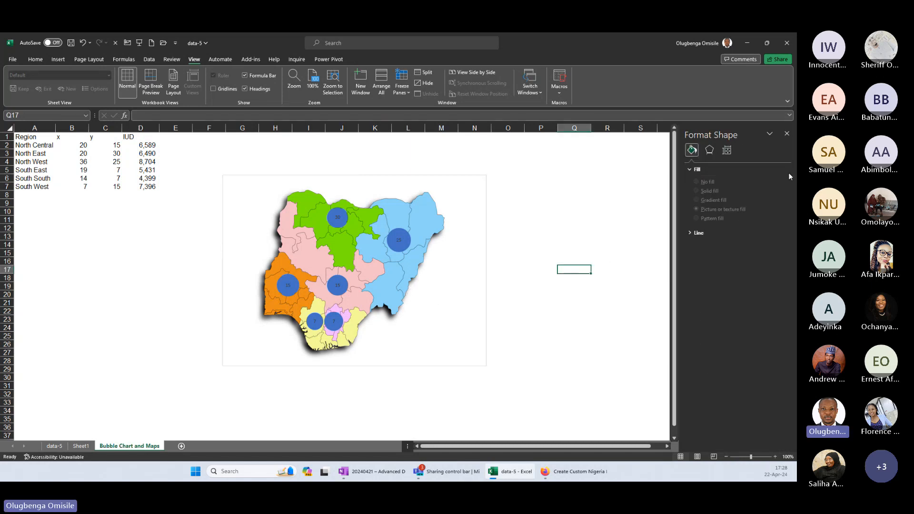
# Format the bubbles' data labels to show Bubble Size instead of Y Value.
pyautogui.click(458, 303)
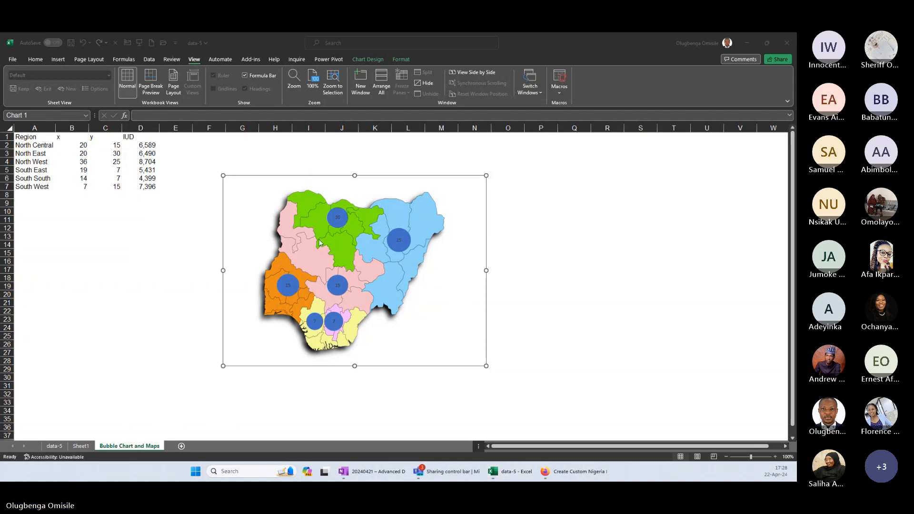
pyautogui.click(336, 218)
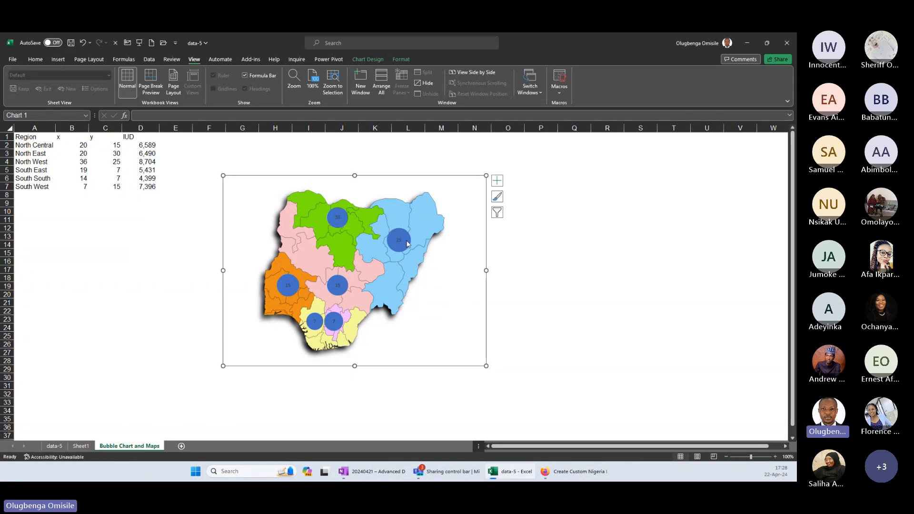
pyautogui.moveTo(407, 243)
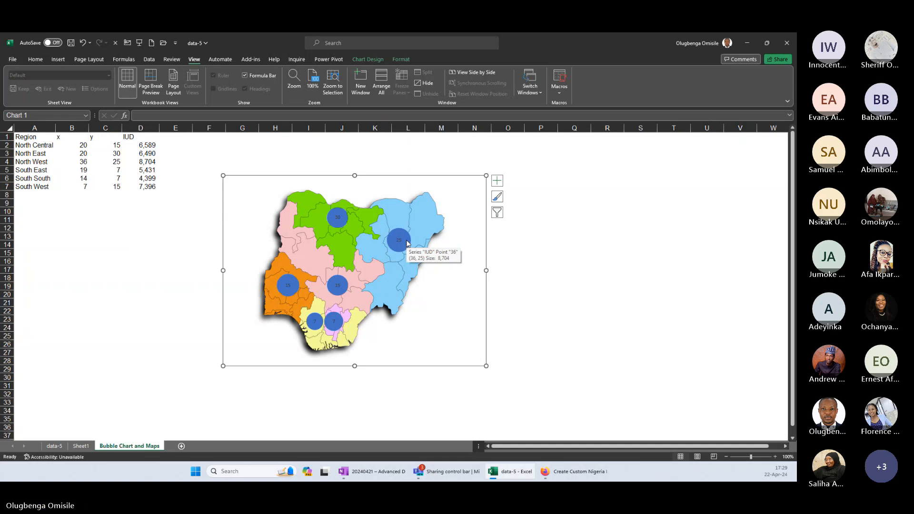
pyautogui.rightClick(398, 243)
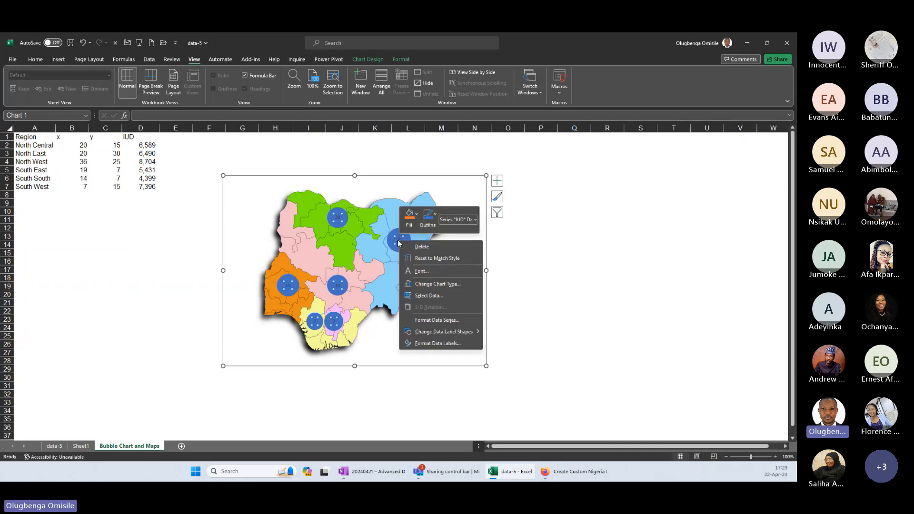
pyautogui.click(428, 344)
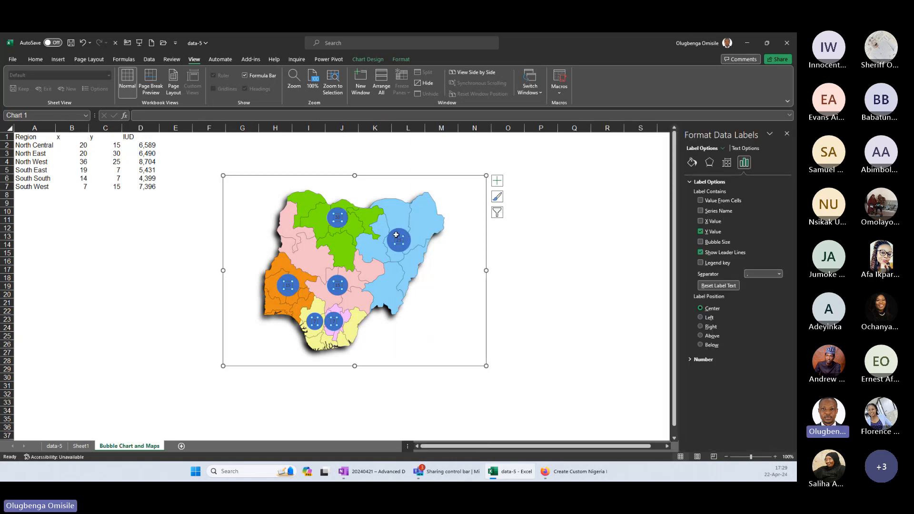
pyautogui.click(700, 243)
pyautogui.click(700, 231)
# Add the region names from cells A2:A7 to the bubbles' data labels alongside the bubble size.
pyautogui.rightClick(397, 240)
pyautogui.click(447, 343)
pyautogui.click(700, 200)
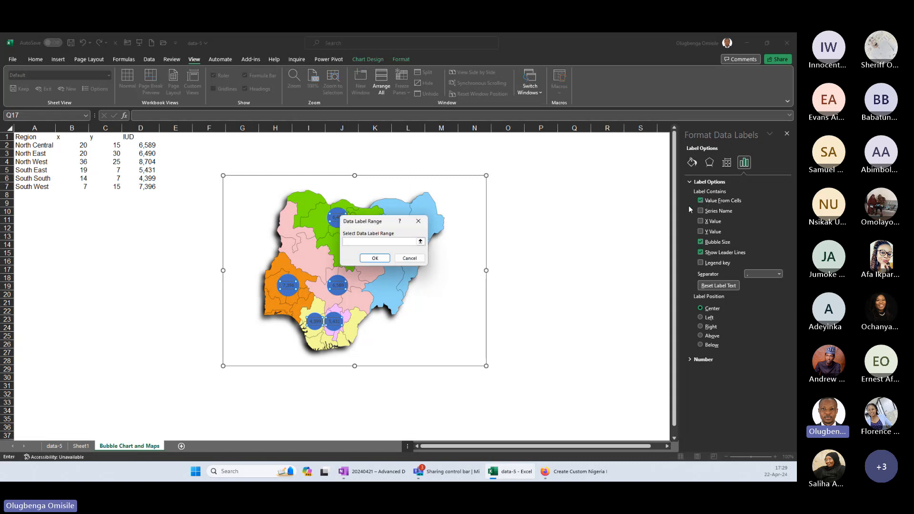
pyautogui.moveTo(29, 145); pyautogui.dragTo(36, 187)
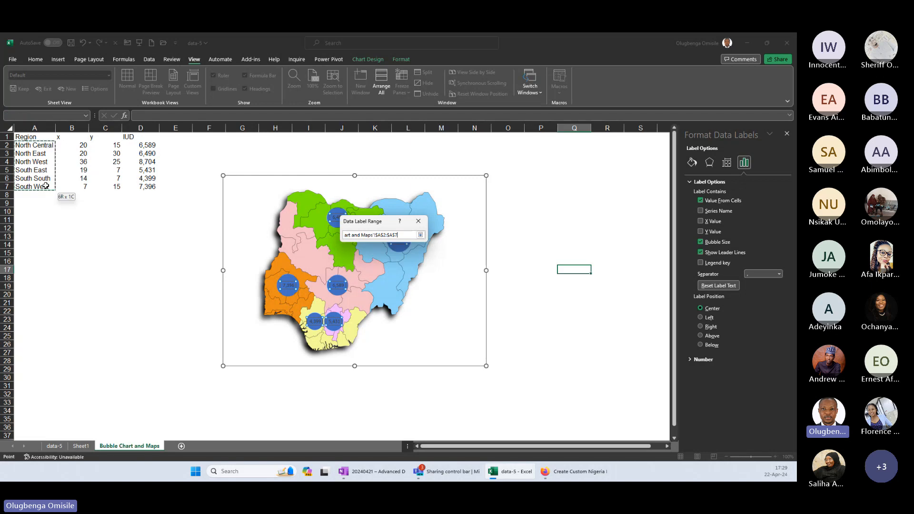
pyautogui.click(383, 257)
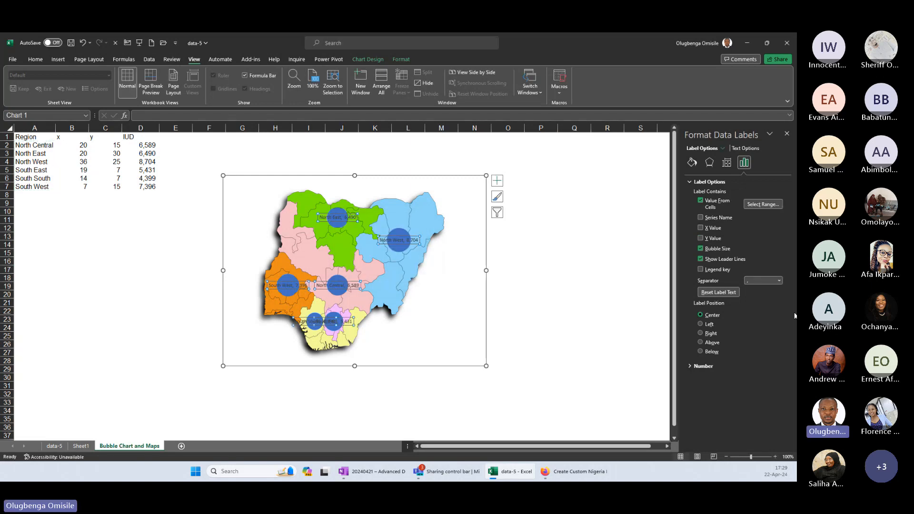
# Set the data labels' separator to (New Line) and close the label formatting options.
pyautogui.click(778, 281)
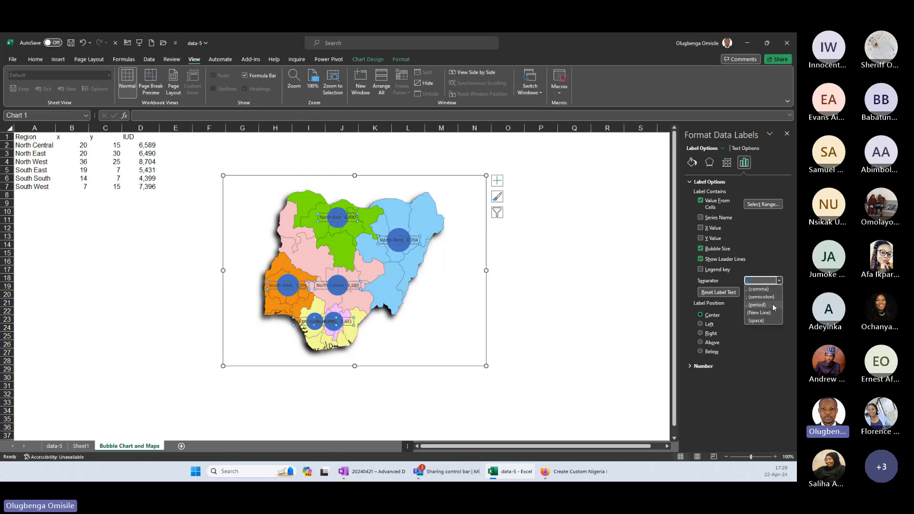
pyautogui.click(769, 313)
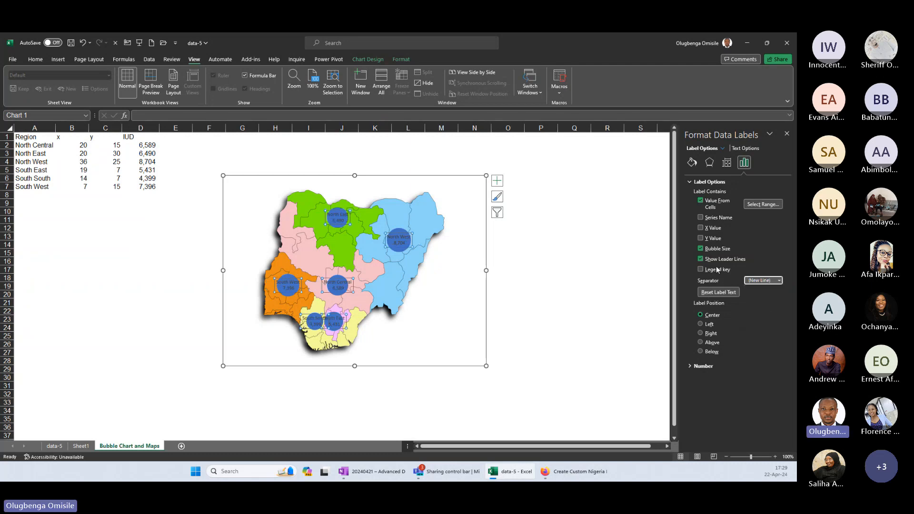
pyautogui.click(787, 134)
# Enlarge the map chart so it spans roughly from column E, row 3 to column P, row 34.
pyautogui.click(423, 337)
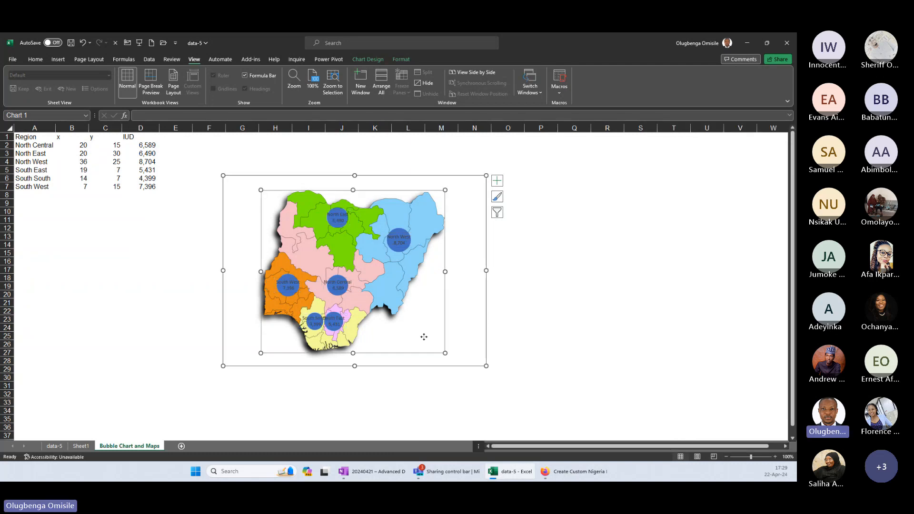
pyautogui.moveTo(484, 369); pyautogui.dragTo(539, 413)
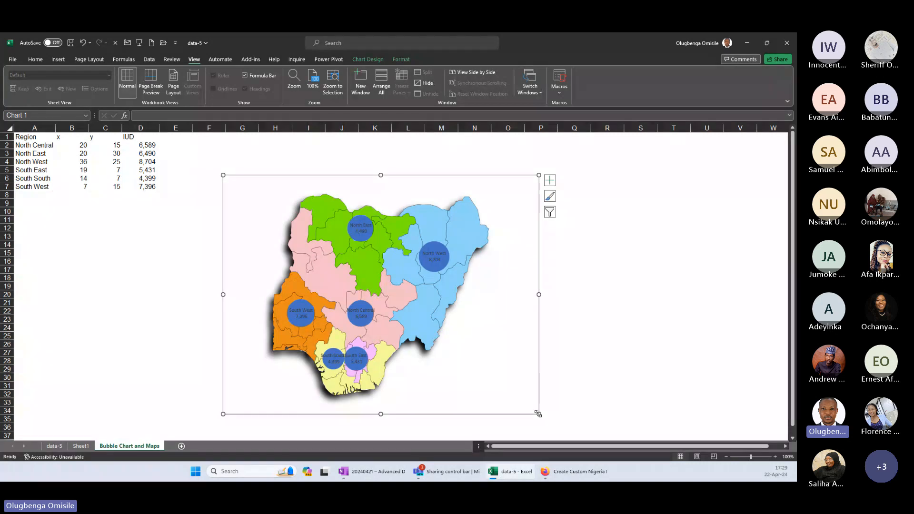
pyautogui.moveTo(222, 294); pyautogui.dragTo(178, 295)
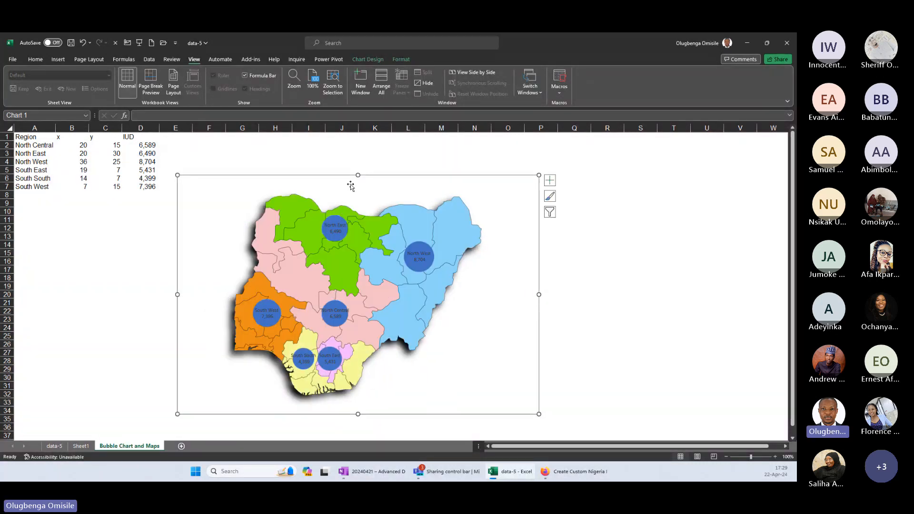
pyautogui.moveTo(358, 175); pyautogui.dragTo(358, 151)
# Reduce the bubbles' data labels to font size 8 and color their text white.
pyautogui.click(415, 242)
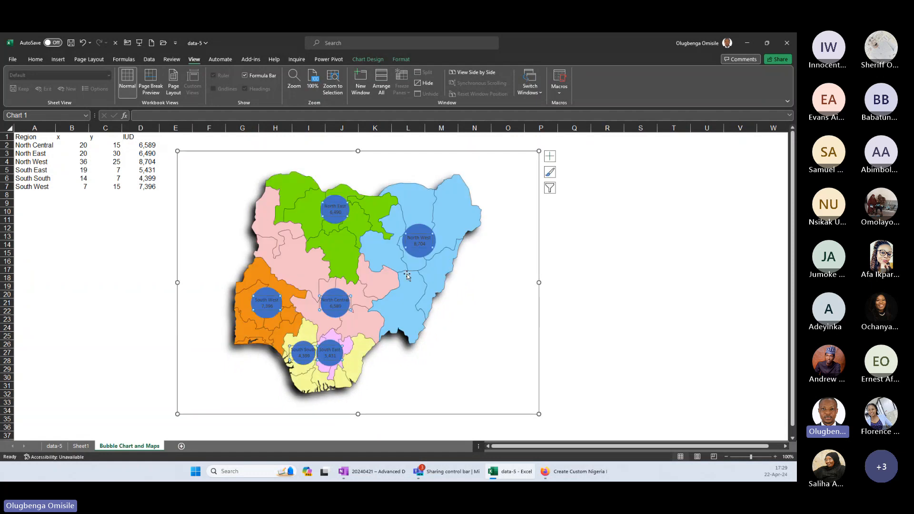
pyautogui.click(35, 59)
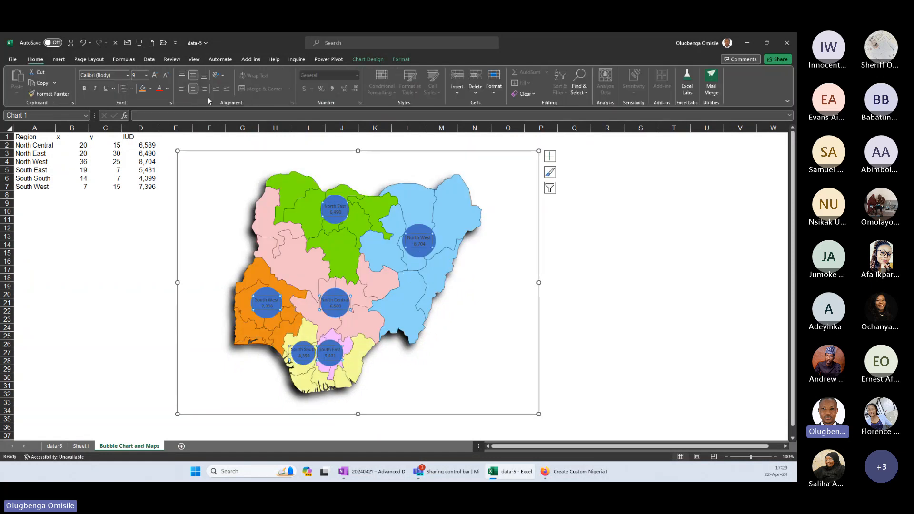
pyautogui.click(165, 75)
pyautogui.click(167, 89)
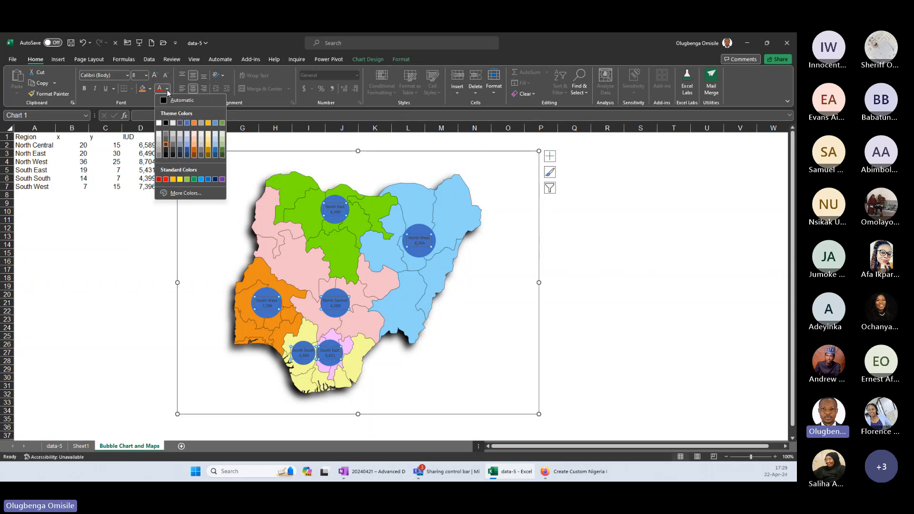
pyautogui.click(157, 125)
pyautogui.click(141, 211)
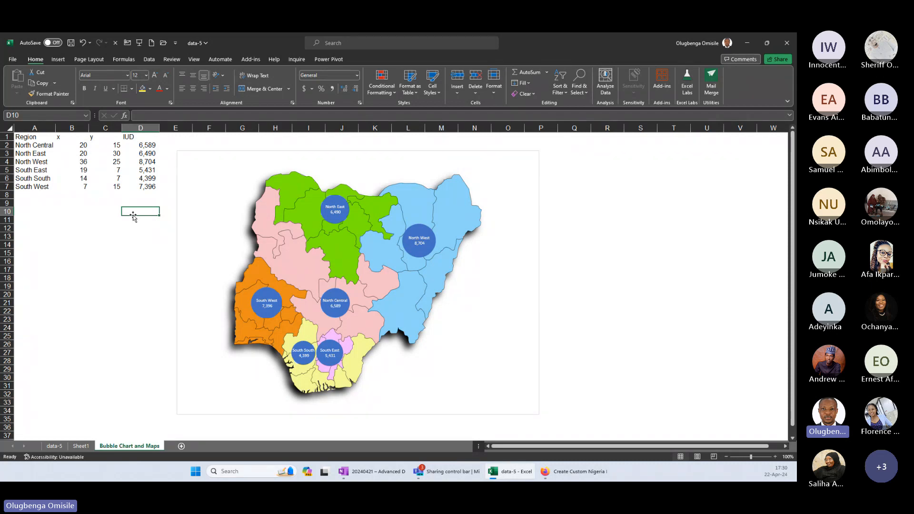
# Edit the AVERAGEIFS formula in D2 to average ServiceNumber[Implants] instead of ServiceNumber[IUD].
pyautogui.click(143, 145)
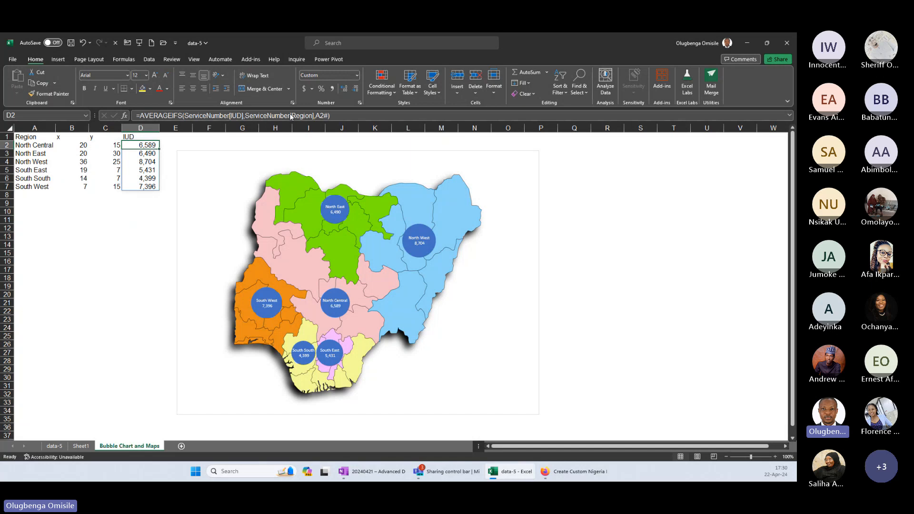
pyautogui.click(239, 116)
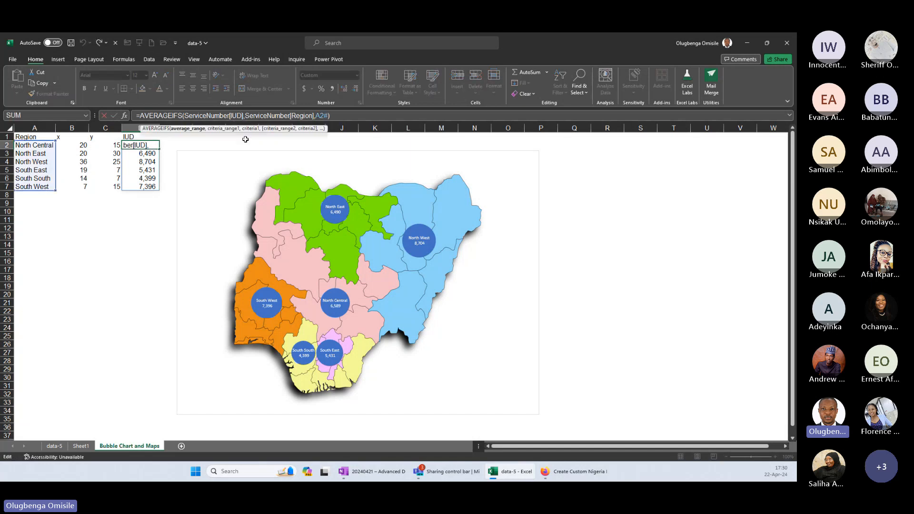
pyautogui.press('BackSpace')
pyautogui.press('BackSpace')
pyautogui.write('mplants')
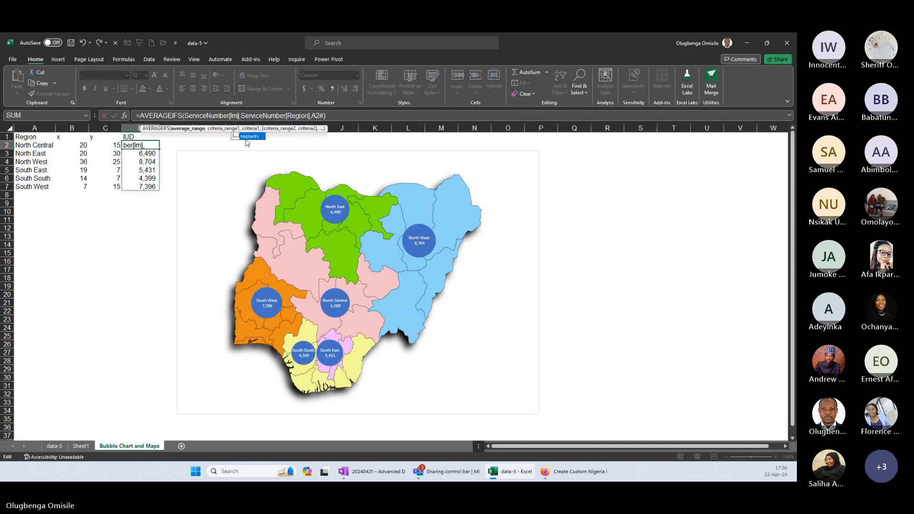
pyautogui.press('Tab')
pyautogui.press('Return')
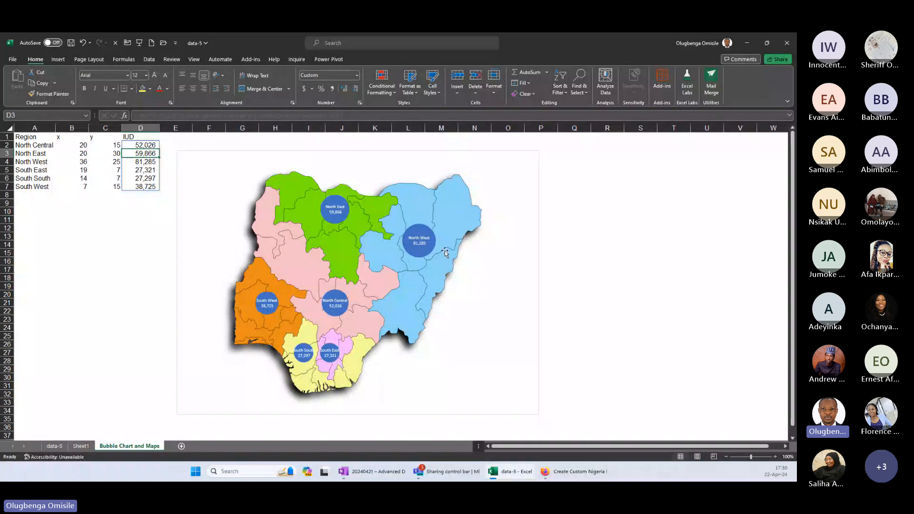
pyautogui.click(602, 284)
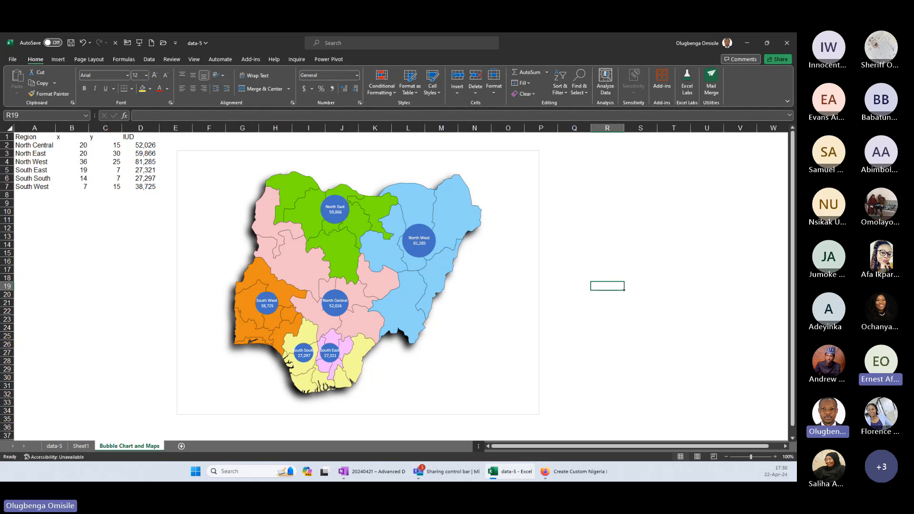
# Switch to the browser and show the web address of the paintmaps.com Nigeria map page.
pyautogui.click(580, 476)
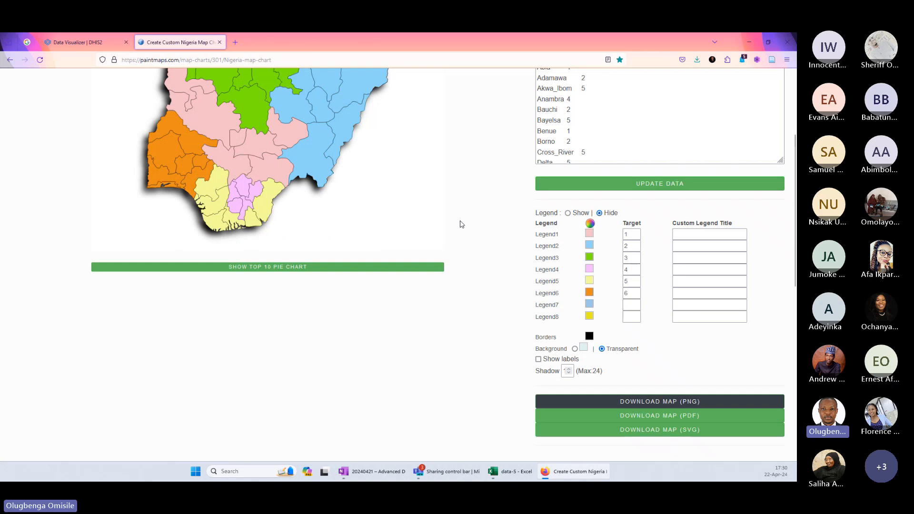
pyautogui.scroll(4, 457, 223)
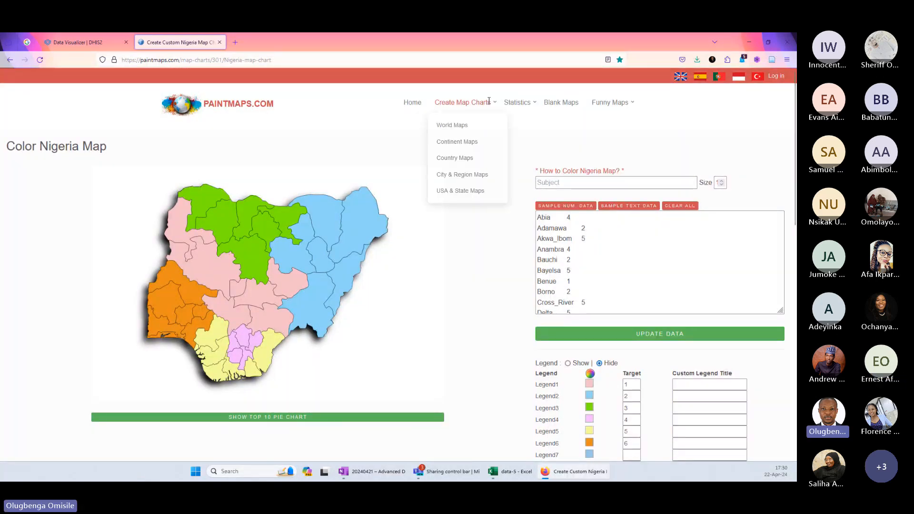
pyautogui.click(160, 61)
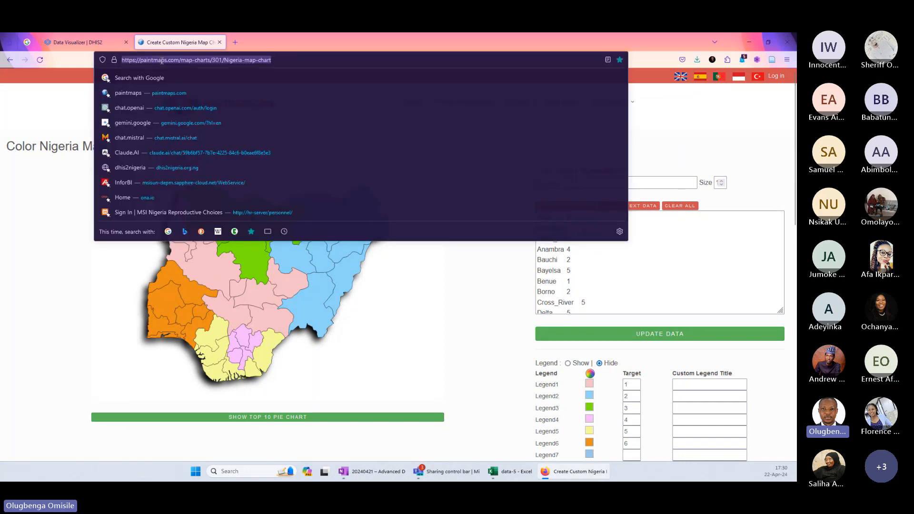
pyautogui.click(17, 230)
# Open the Ghana Map Chart from the paintmaps.com country maps list.
pyautogui.moveTo(471, 109)
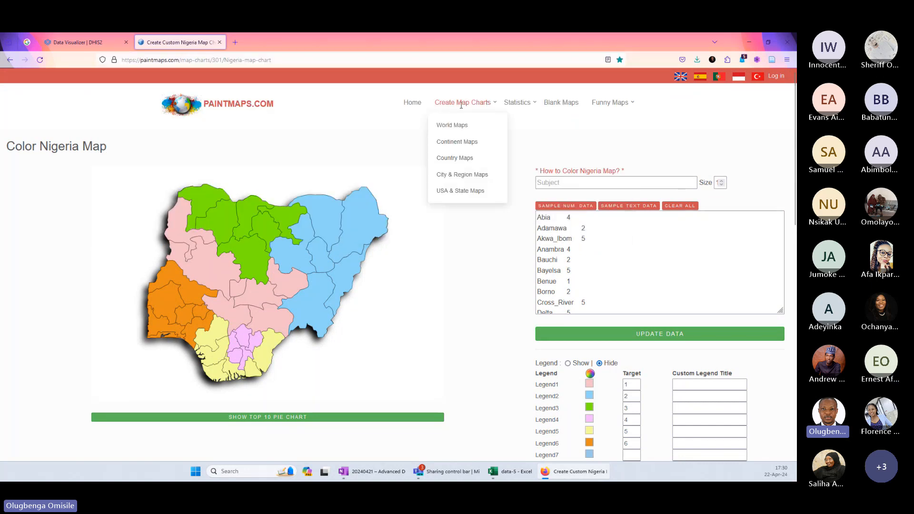
pyautogui.click(455, 158)
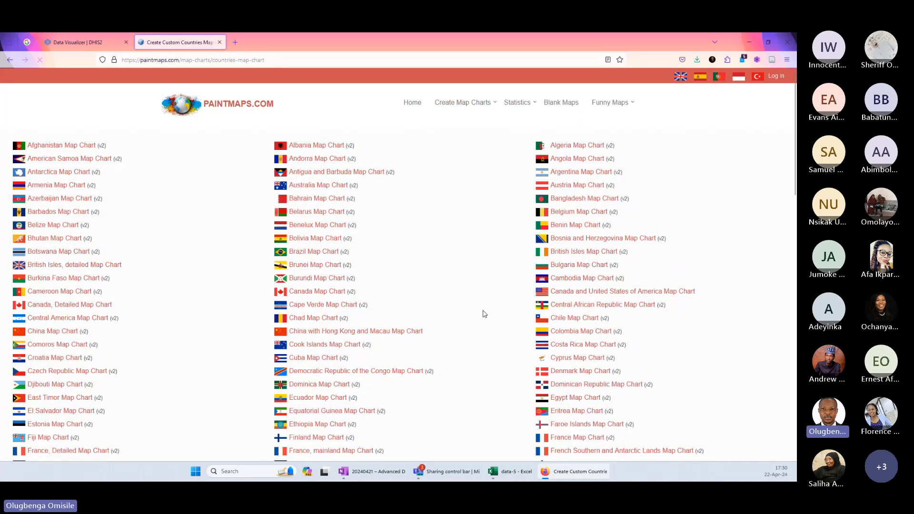
pyautogui.scroll(-1, 482, 312)
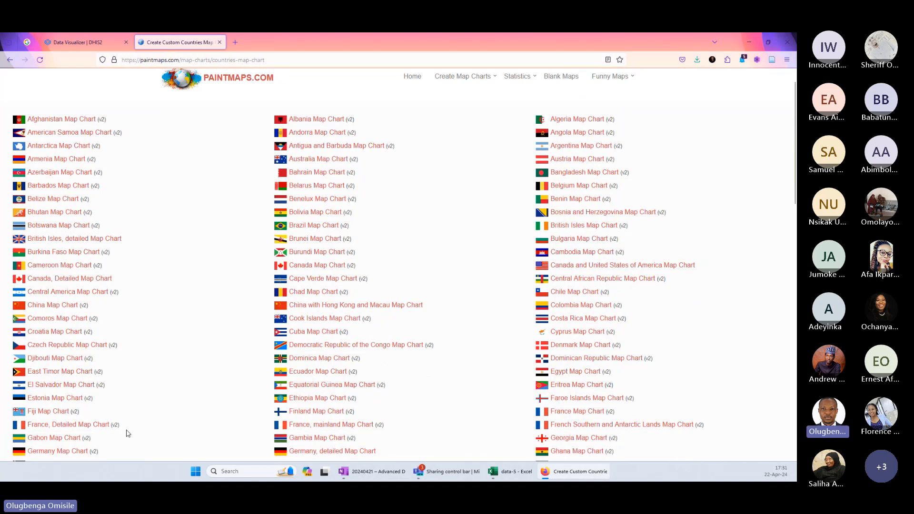
pyautogui.scroll(-2, 259, 438)
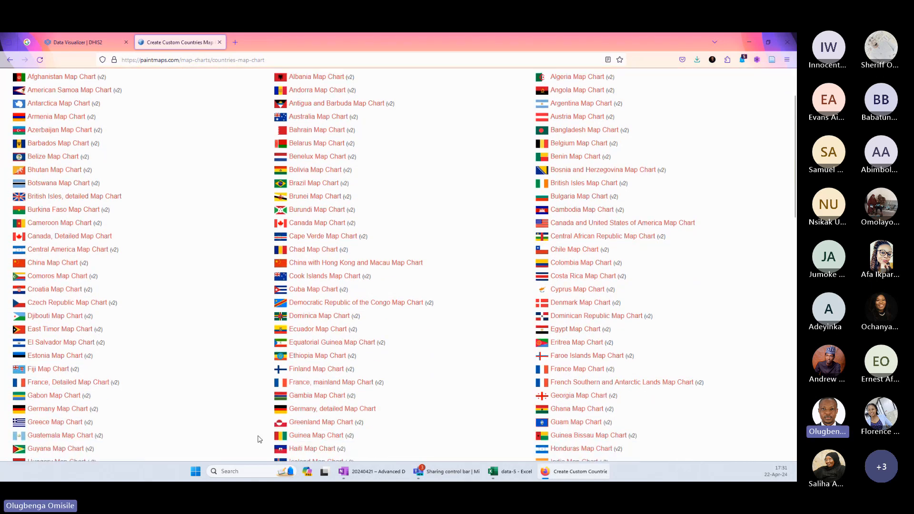
pyautogui.click(574, 411)
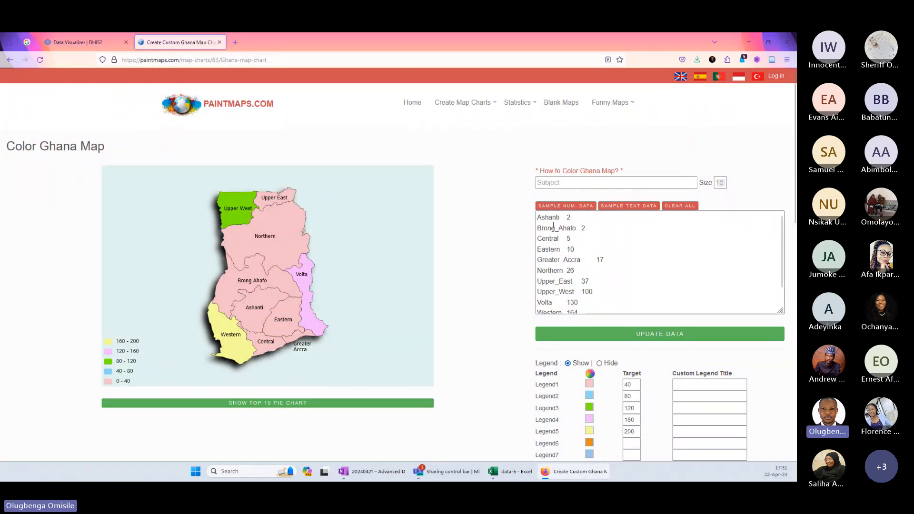
# Examine the Ghana map's region data list and the settings further down the page.
pyautogui.moveTo(541, 220); pyautogui.dragTo(609, 309)
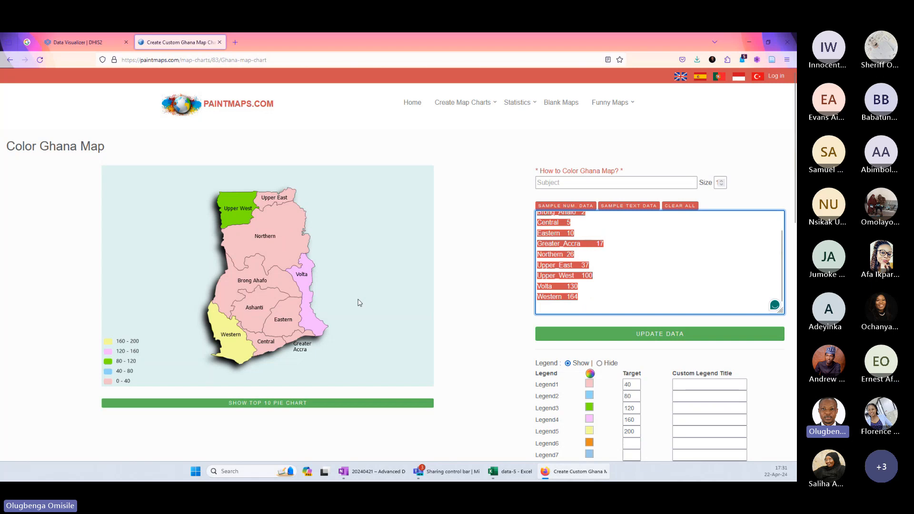
pyautogui.click(643, 308)
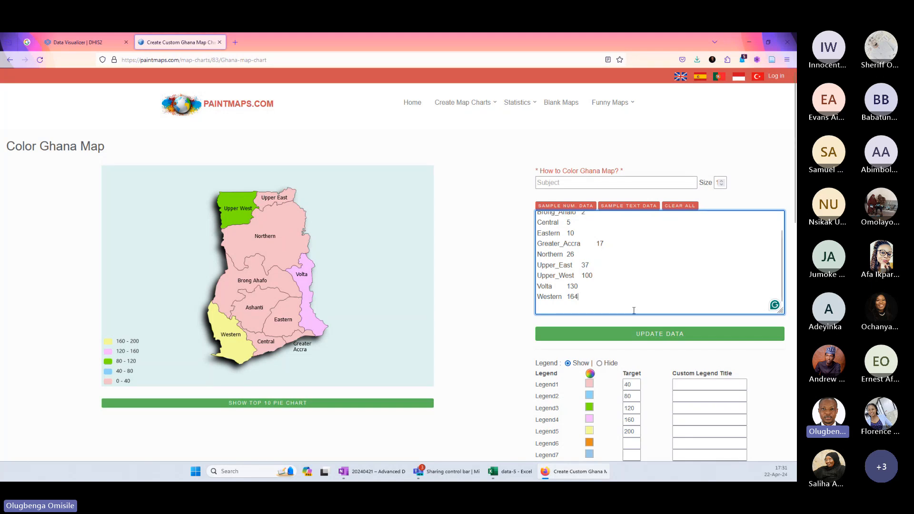
pyautogui.moveTo(597, 299); pyautogui.dragTo(529, 208)
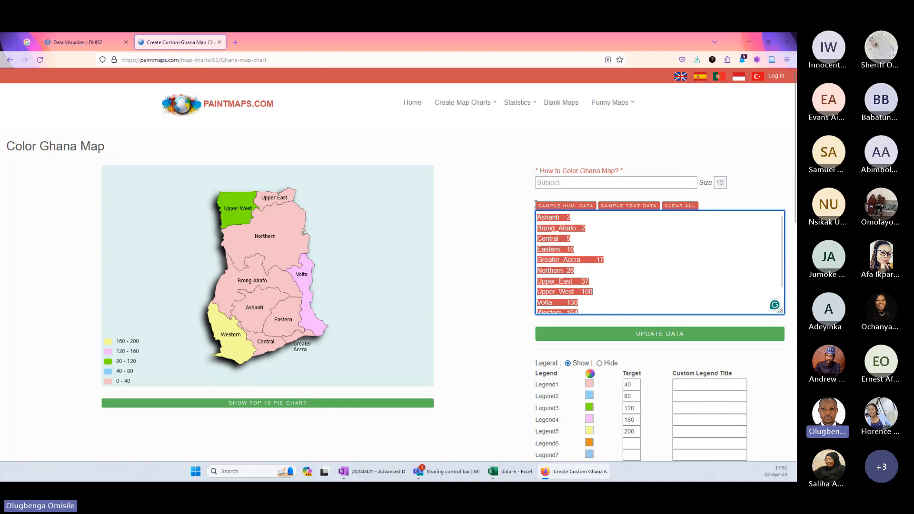
pyautogui.click(485, 272)
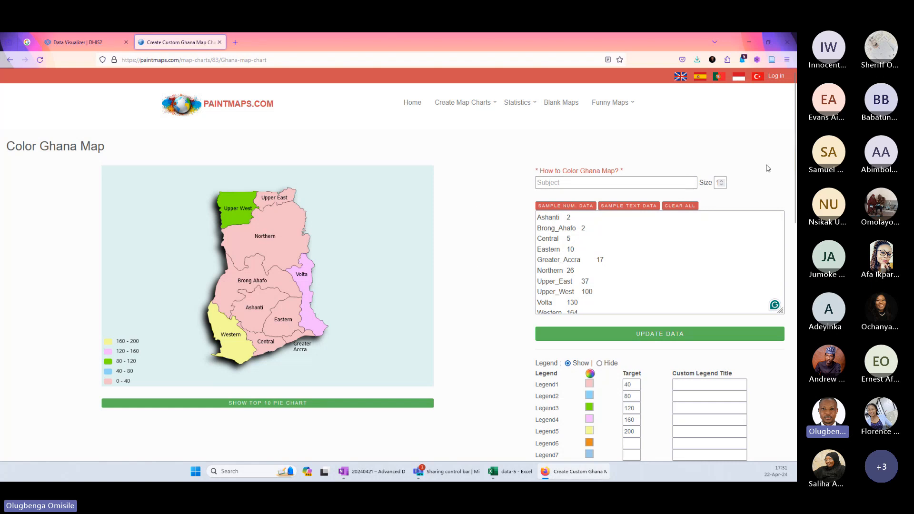
pyautogui.scroll(-4, 793, 257)
pyautogui.moveTo(794, 257); pyautogui.dragTo(794, 145)
# Open the Africa Map Chart from the paintmaps.com continent maps list.
pyautogui.moveTo(486, 102)
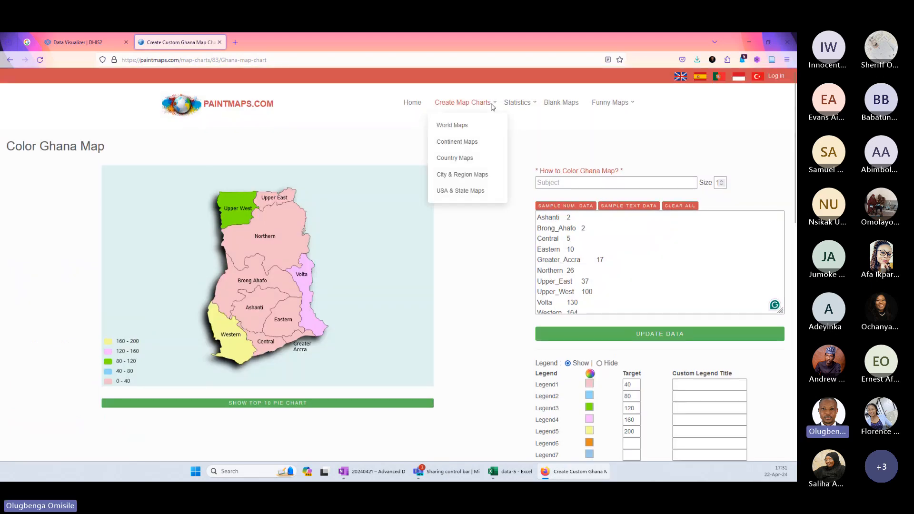
pyautogui.click(454, 142)
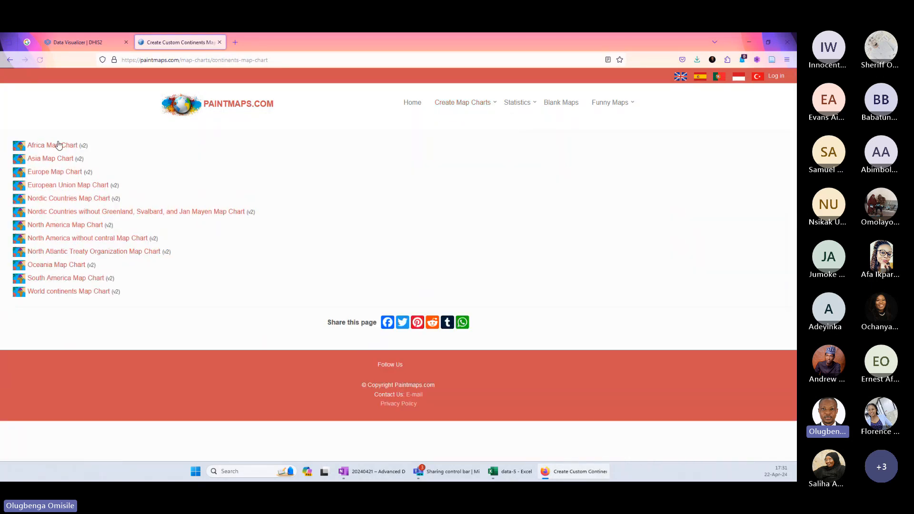
pyautogui.click(53, 148)
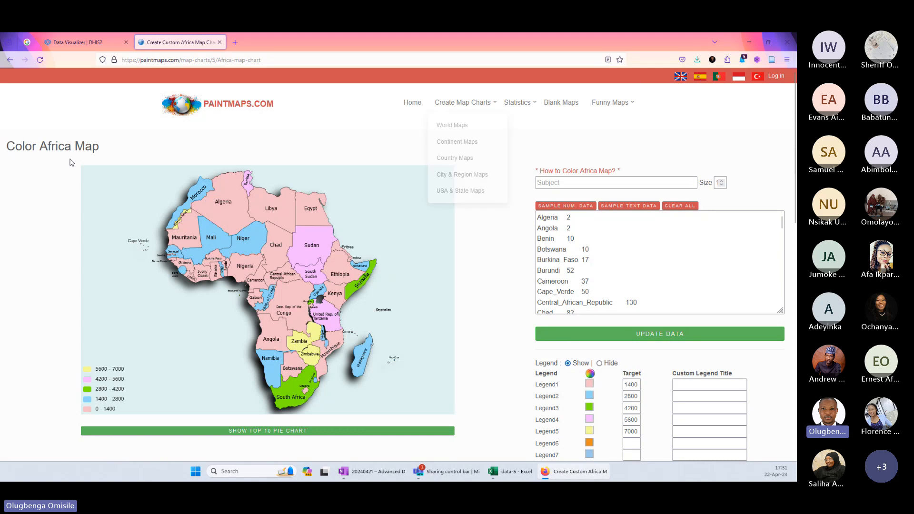
# Return to Excel, view the state data on the data-5 sheet, and go back to the Bubble Chart and Maps sheet.
pyautogui.click(751, 41)
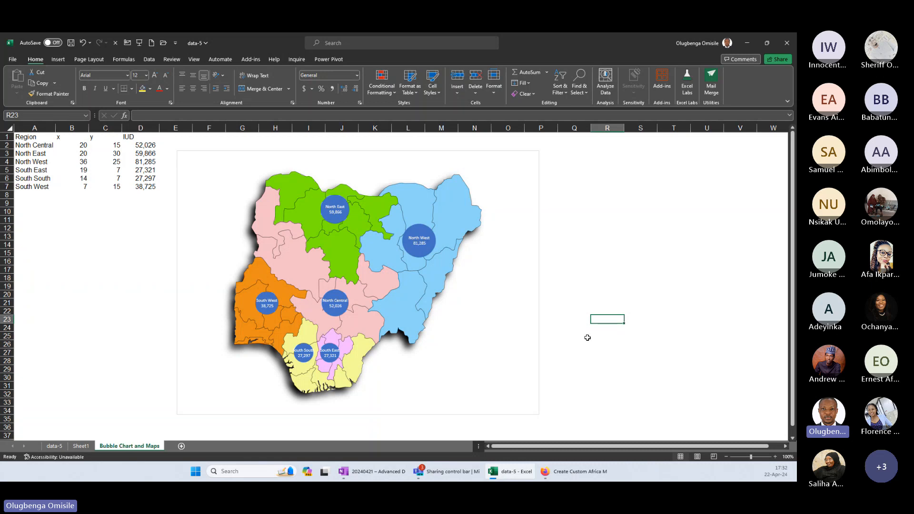
pyautogui.click(54, 446)
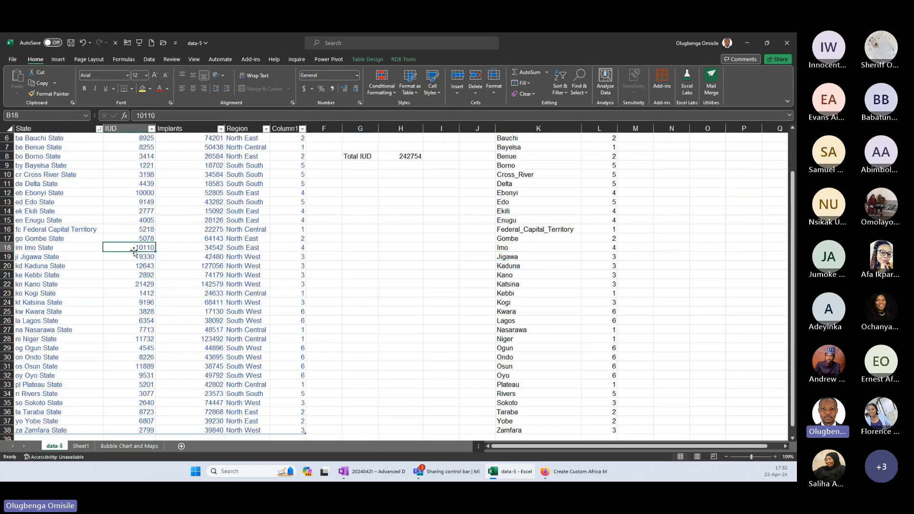
pyautogui.click(130, 446)
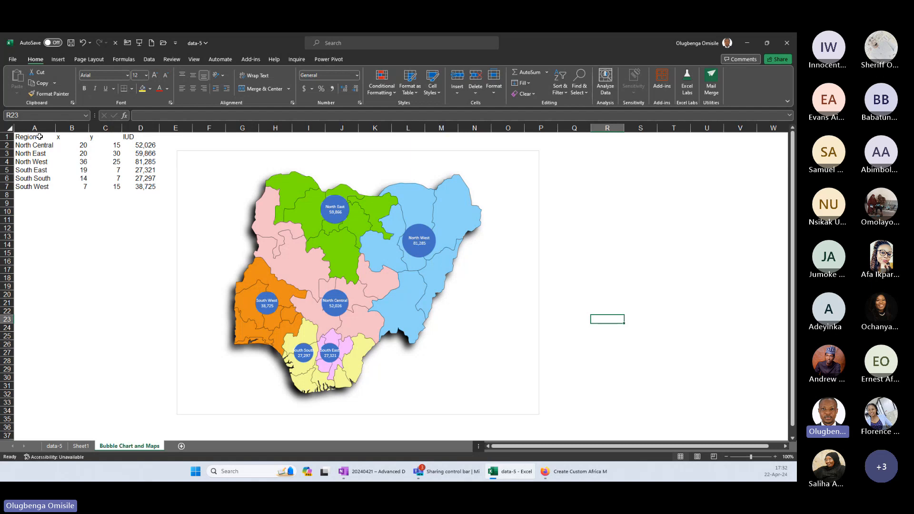
# Centre the contents of the x and y columns in the region coordinates table.
pyautogui.moveTo(72, 128); pyautogui.dragTo(108, 133)
pyautogui.rightClick(108, 129)
pyautogui.click(132, 116)
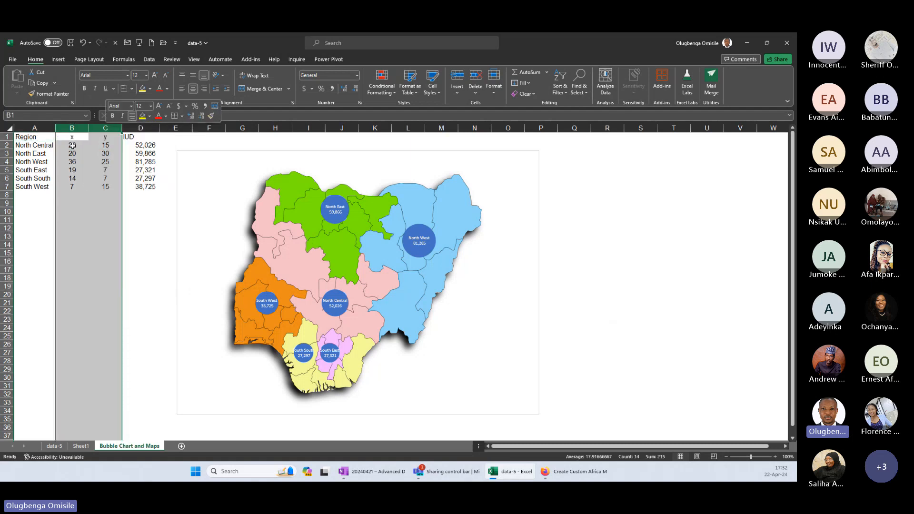
pyautogui.click(73, 145)
pyautogui.press('Right')
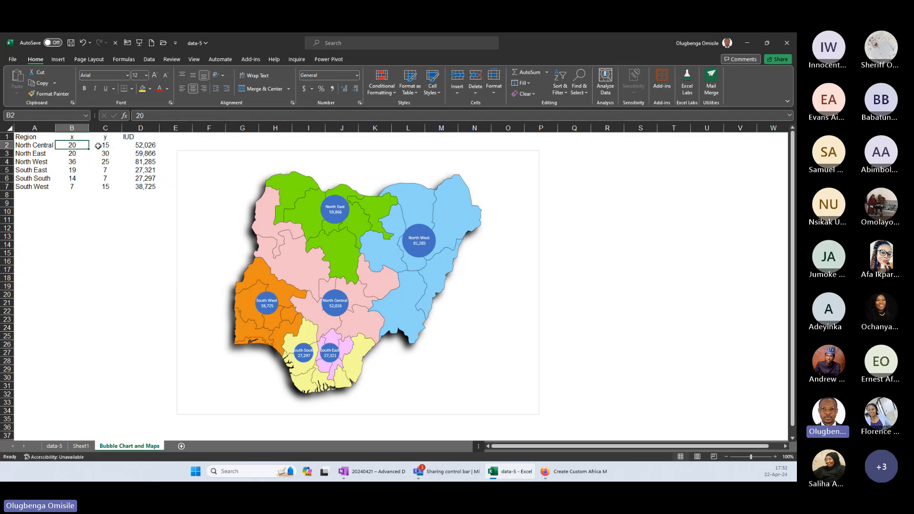
pyautogui.click(72, 162)
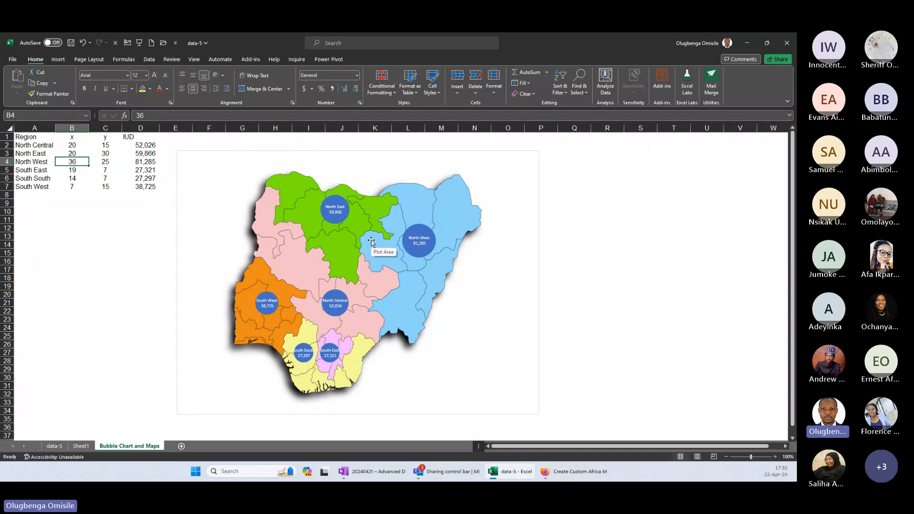
# Change the font of the bubble data labels on the Nigeria map chart to Arial.
pyautogui.click(332, 209)
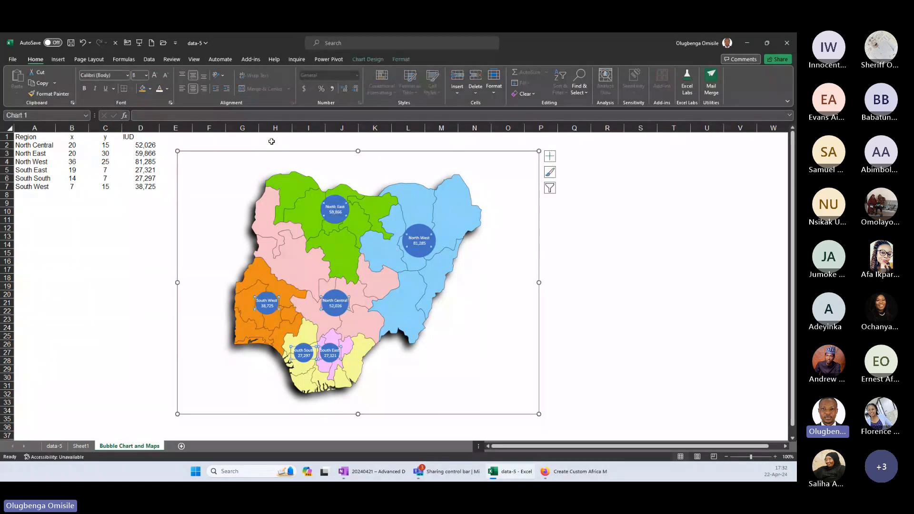
pyautogui.click(119, 75)
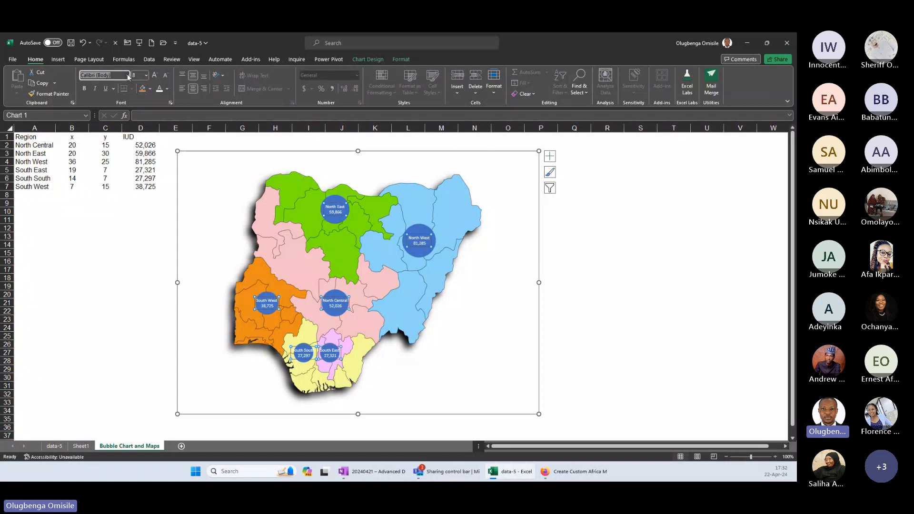
pyautogui.click(127, 75)
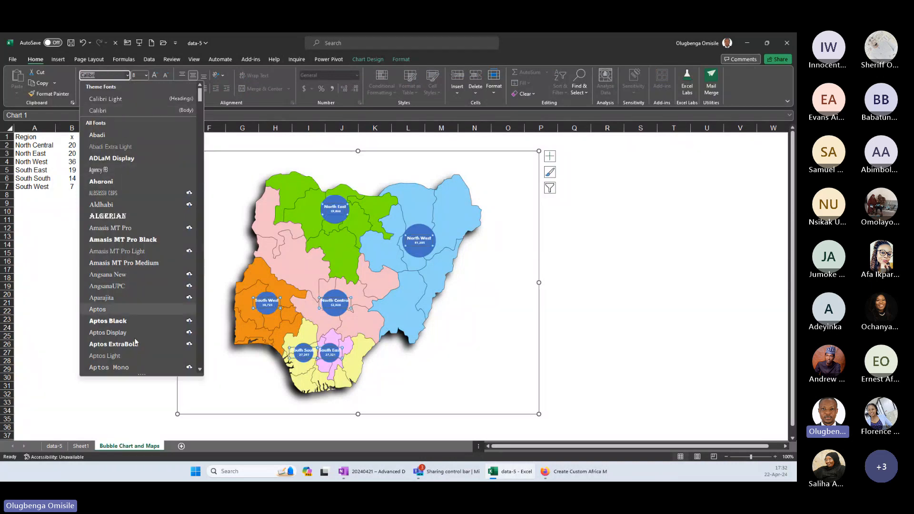
pyautogui.scroll(-4, 150, 233)
pyautogui.click(143, 284)
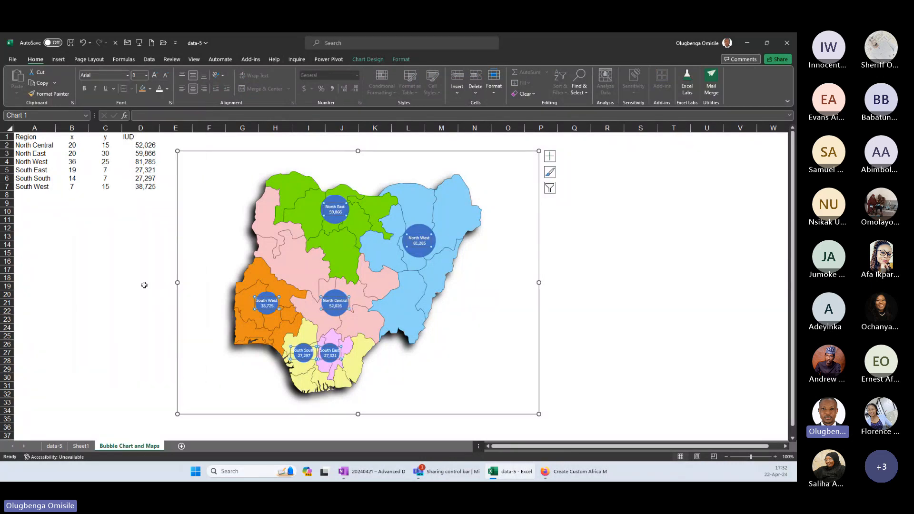
pyautogui.click(116, 285)
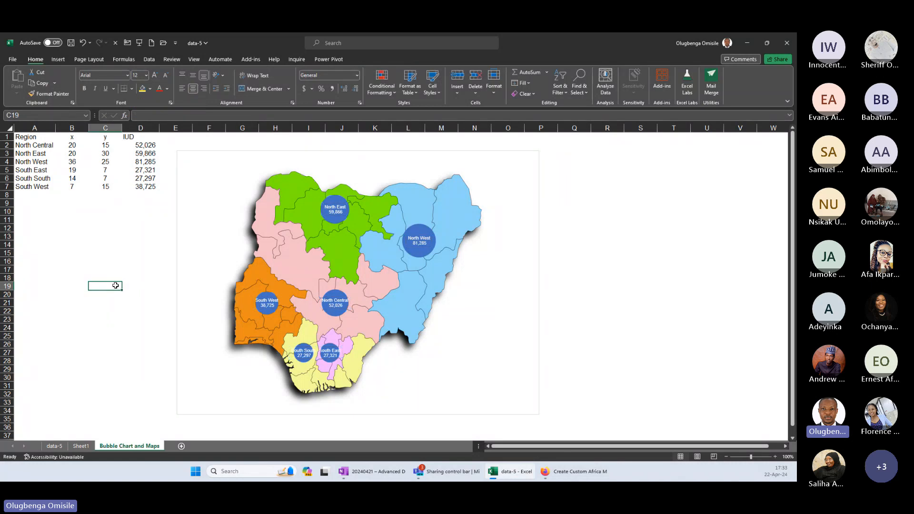